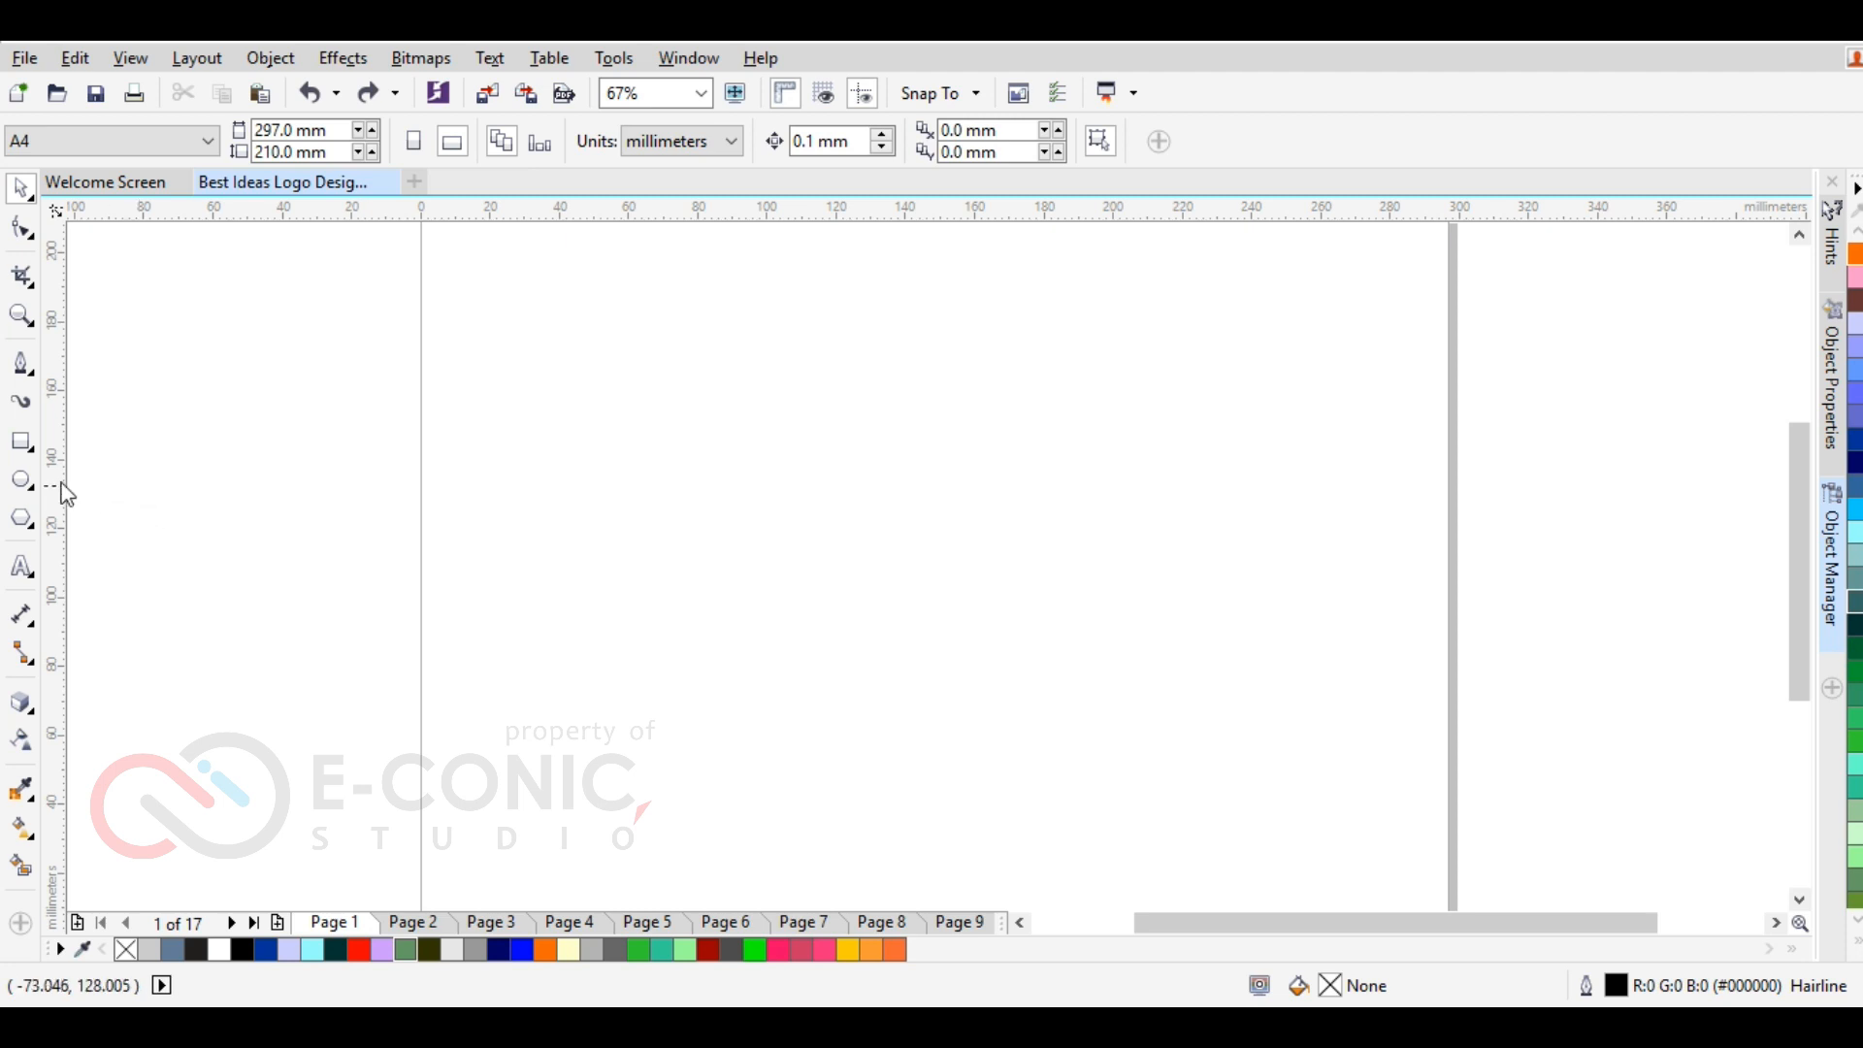
Draw a large ellipse about 162 mm wide and 166 mm high near the middle of the page
{"action": "left_click", "coordinate": [21, 479]}
{"action": "left_click_drag", "start_coordinate": [602, 284], "coordinate": [661, 376]}
{"action": "left_click_drag", "start_coordinate": [738, 463], "coordinate": [1161, 860]}
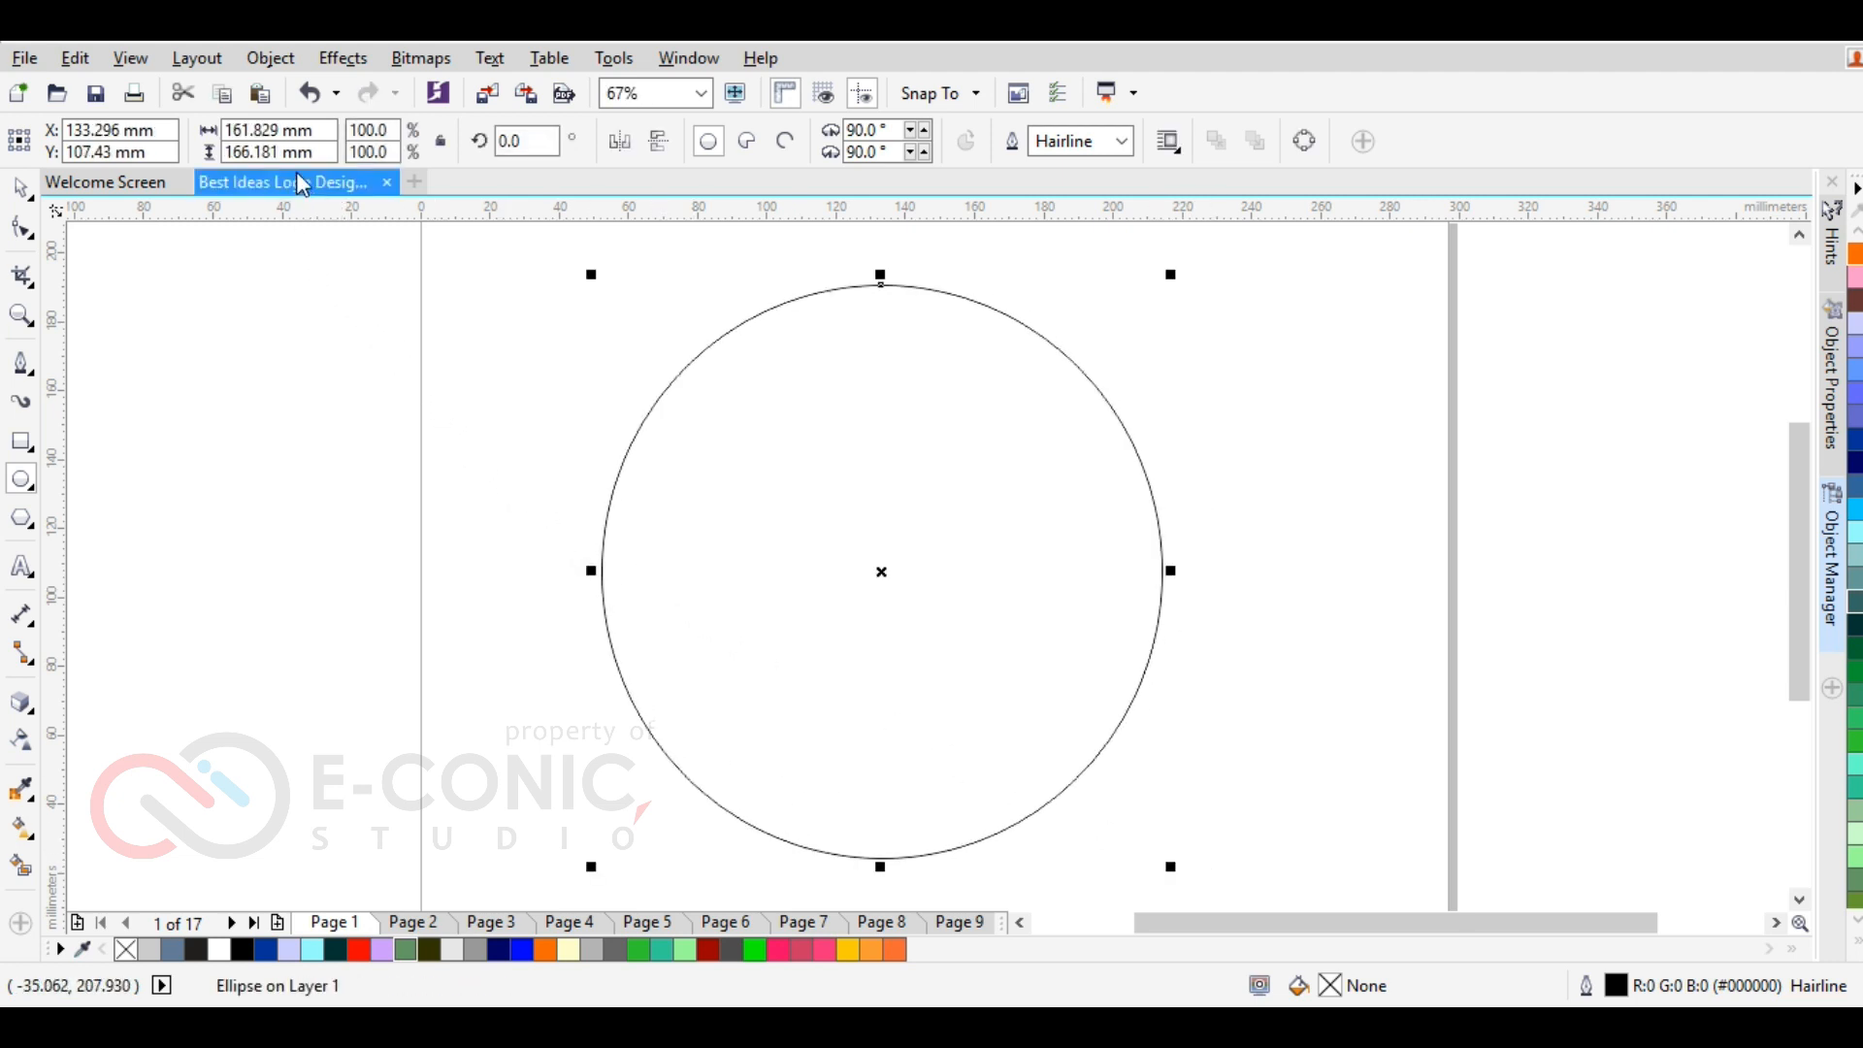
Make the ellipse a perfect circle by copying its height value, 166.181 mm, into its width
{"action": "left_click_drag", "start_coordinate": [318, 152], "coordinate": [227, 153]}
{"action": "key", "text": "ctrl+c"}
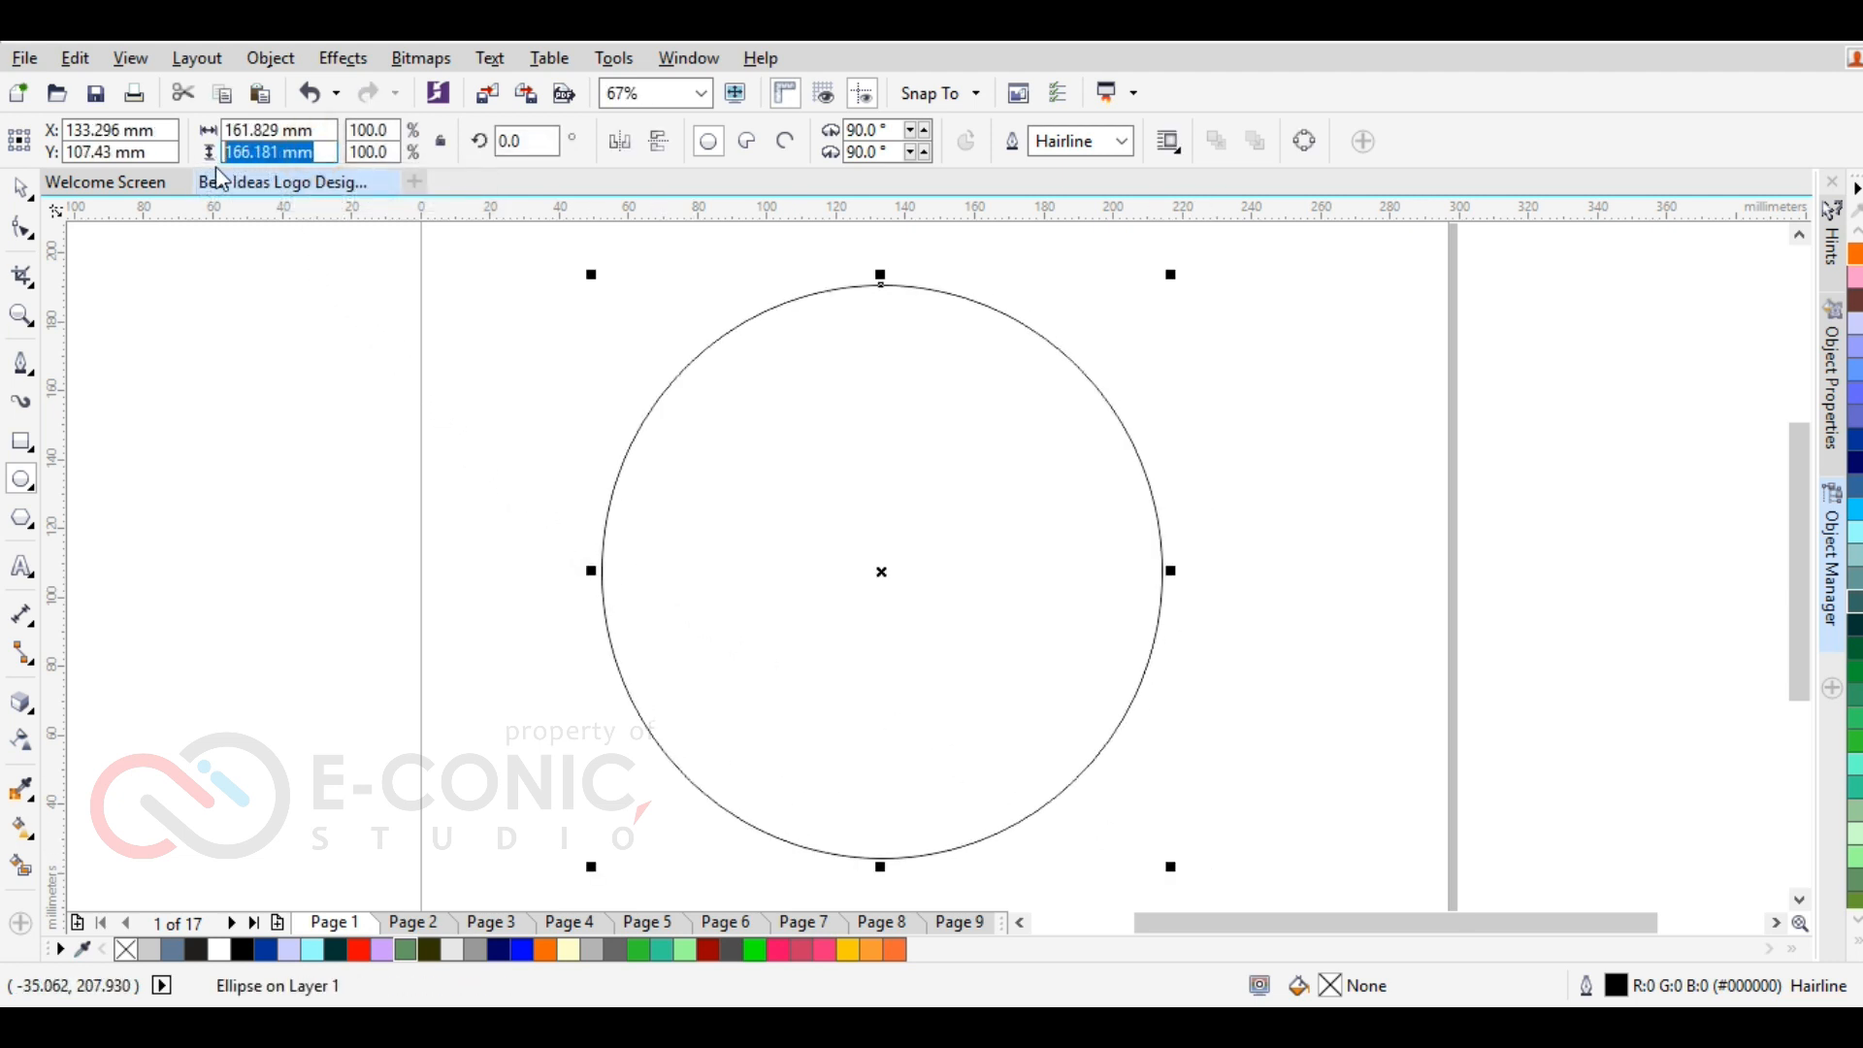
{"action": "left_click_drag", "start_coordinate": [317, 130], "coordinate": [226, 131]}
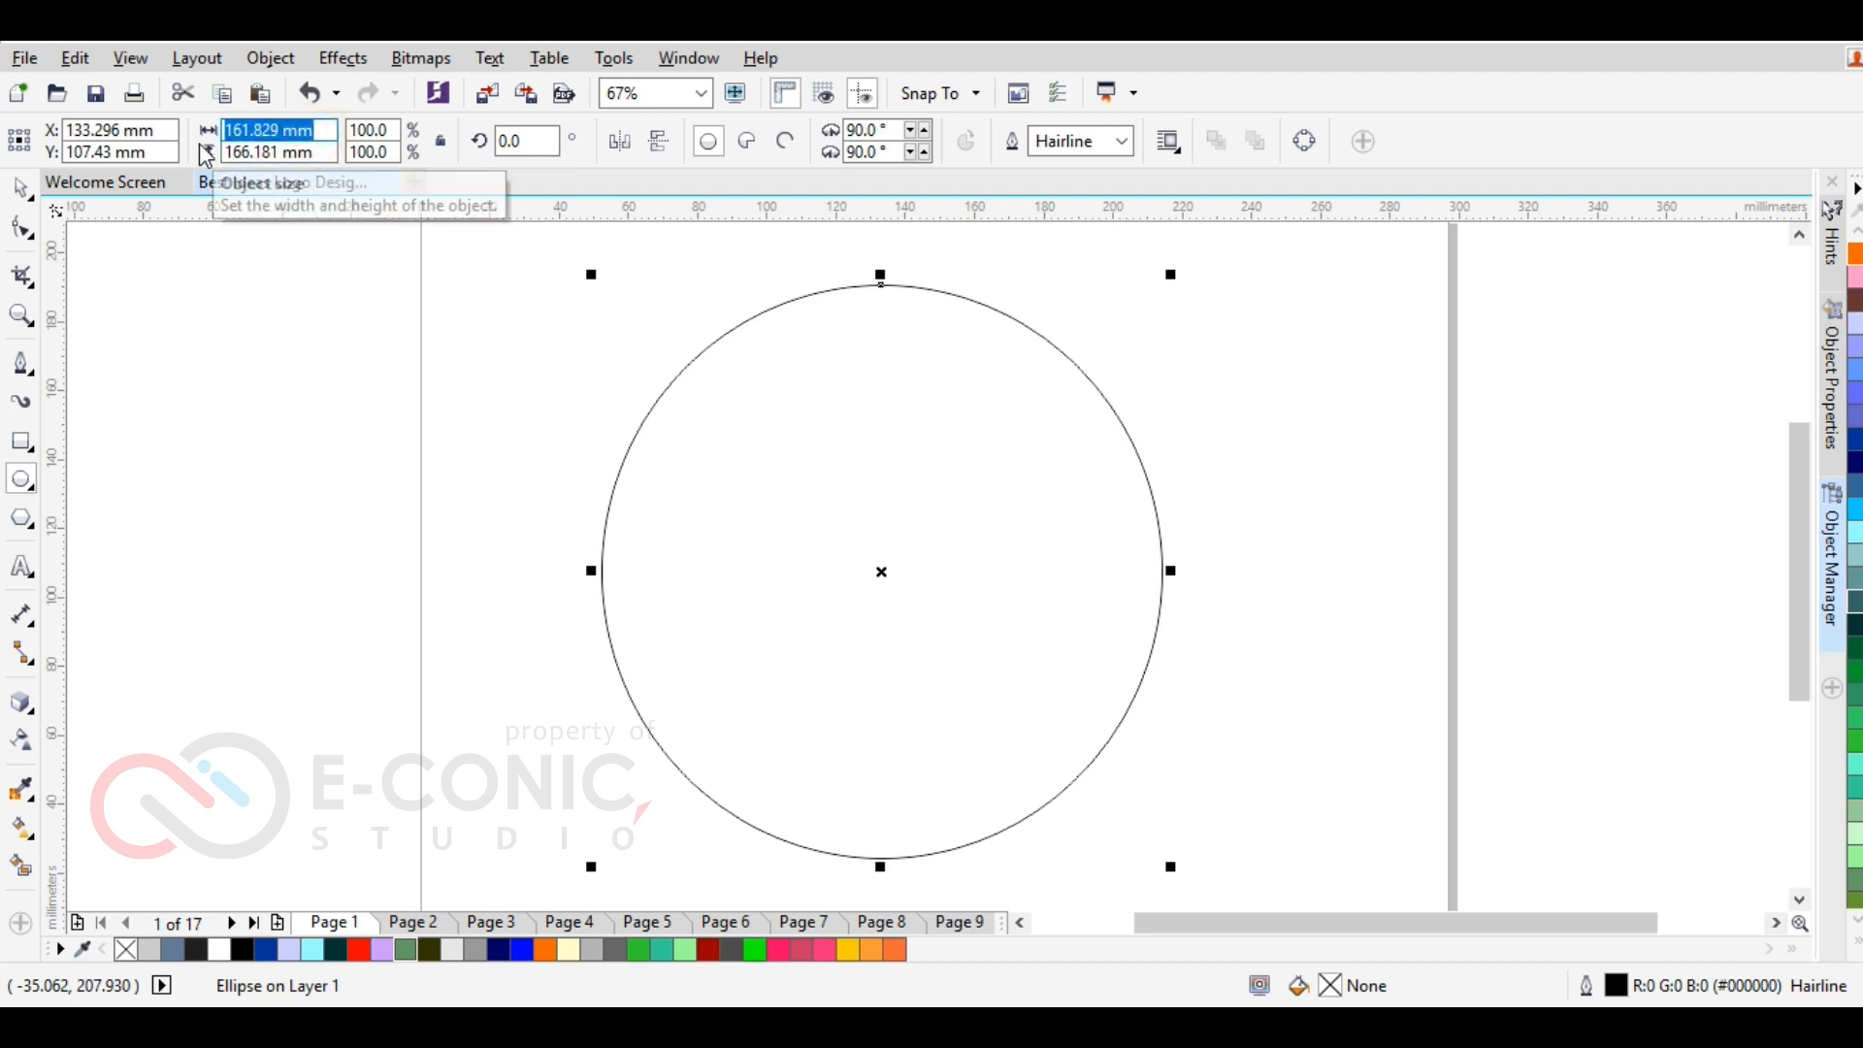
{"action": "key", "text": "ctrl+v"}
{"action": "key", "text": "Return"}
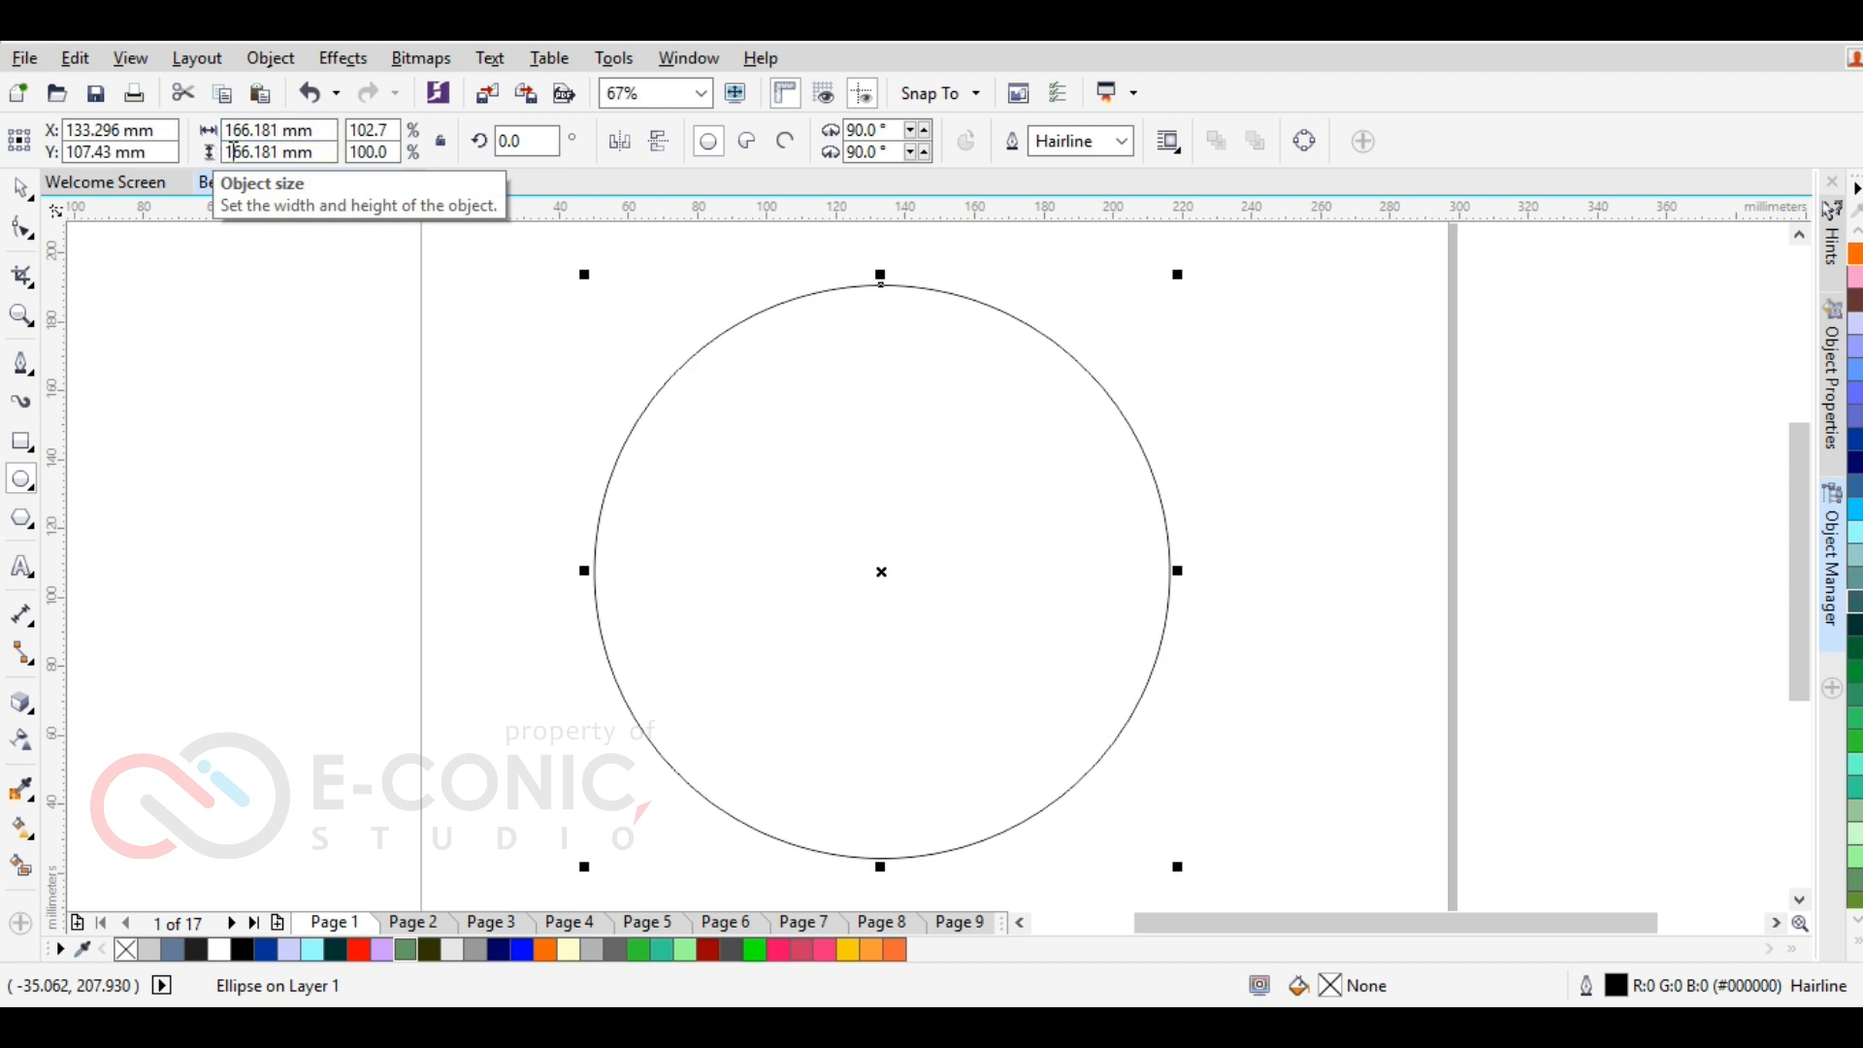
{"action": "left_click", "coordinate": [21, 189]}
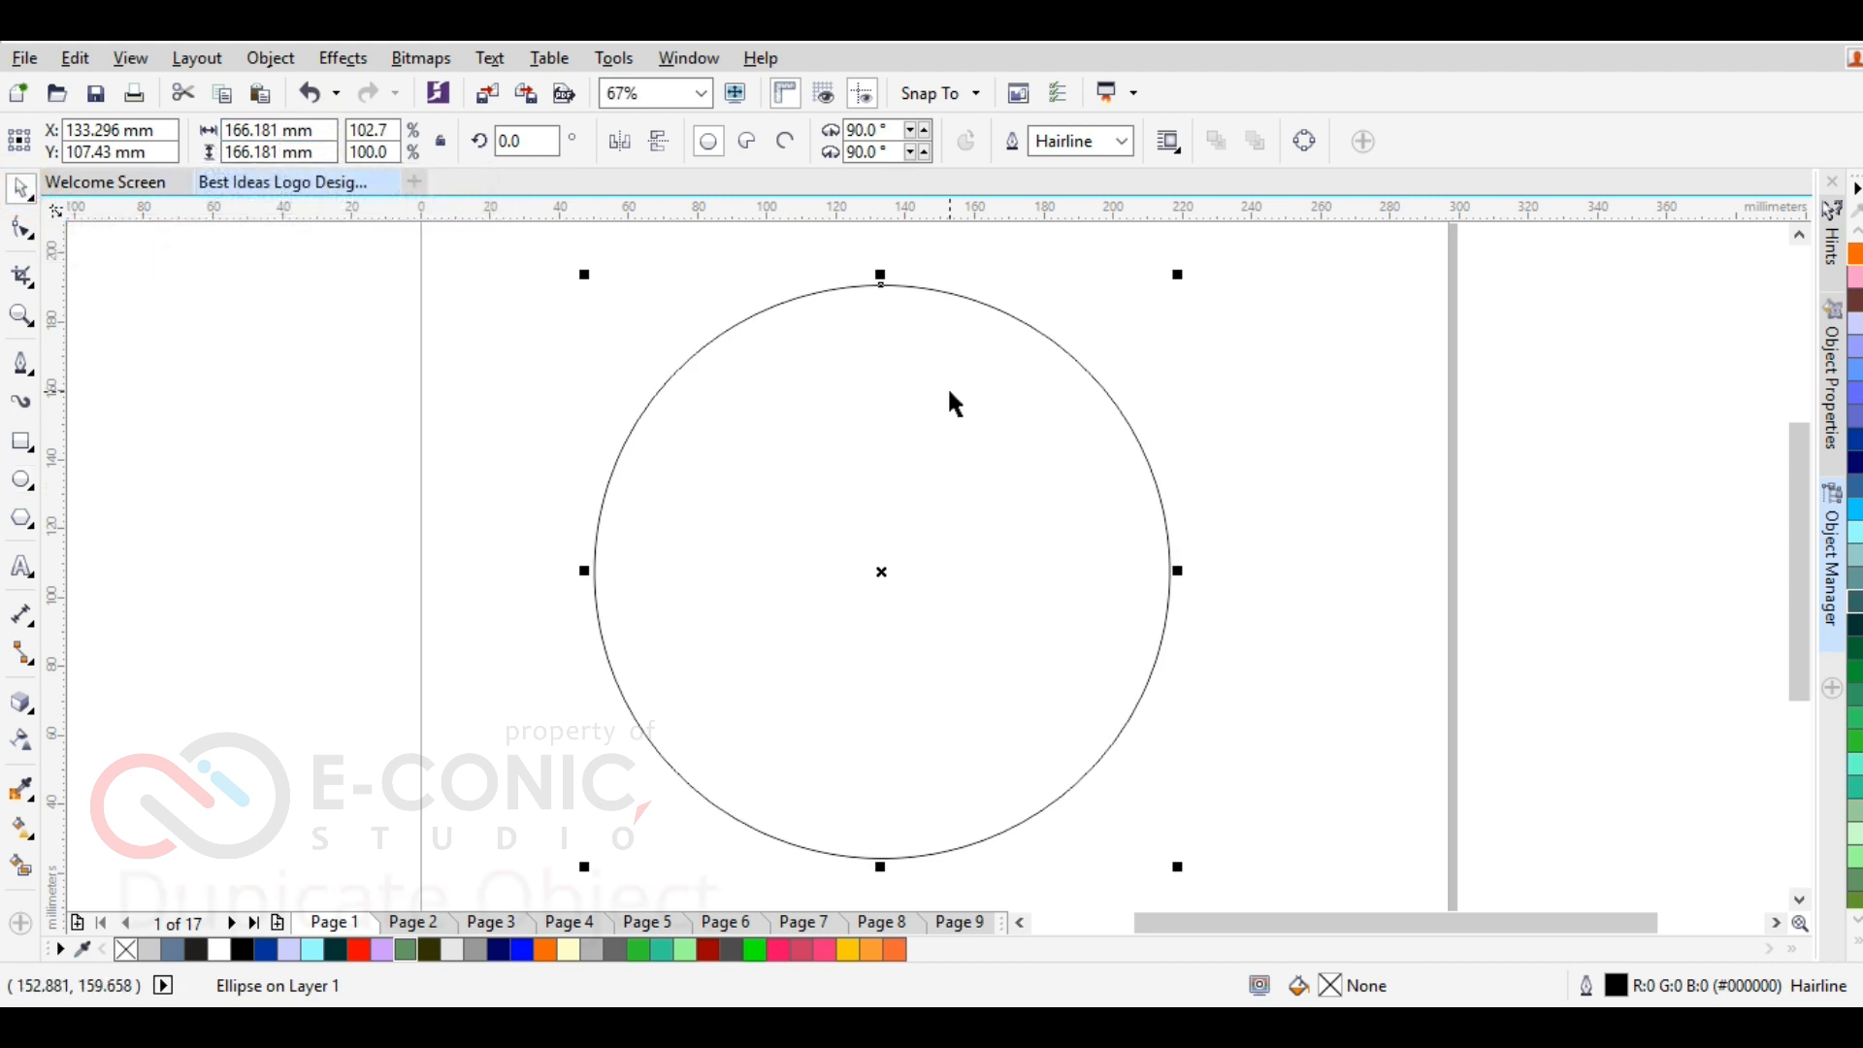
Duplicate the circle, scale the copy to about 120 mm, and move it right so it overlaps the large circle's right edge
{"action": "key", "text": "ctrl+c"}
{"action": "key", "text": "ctrl+v"}
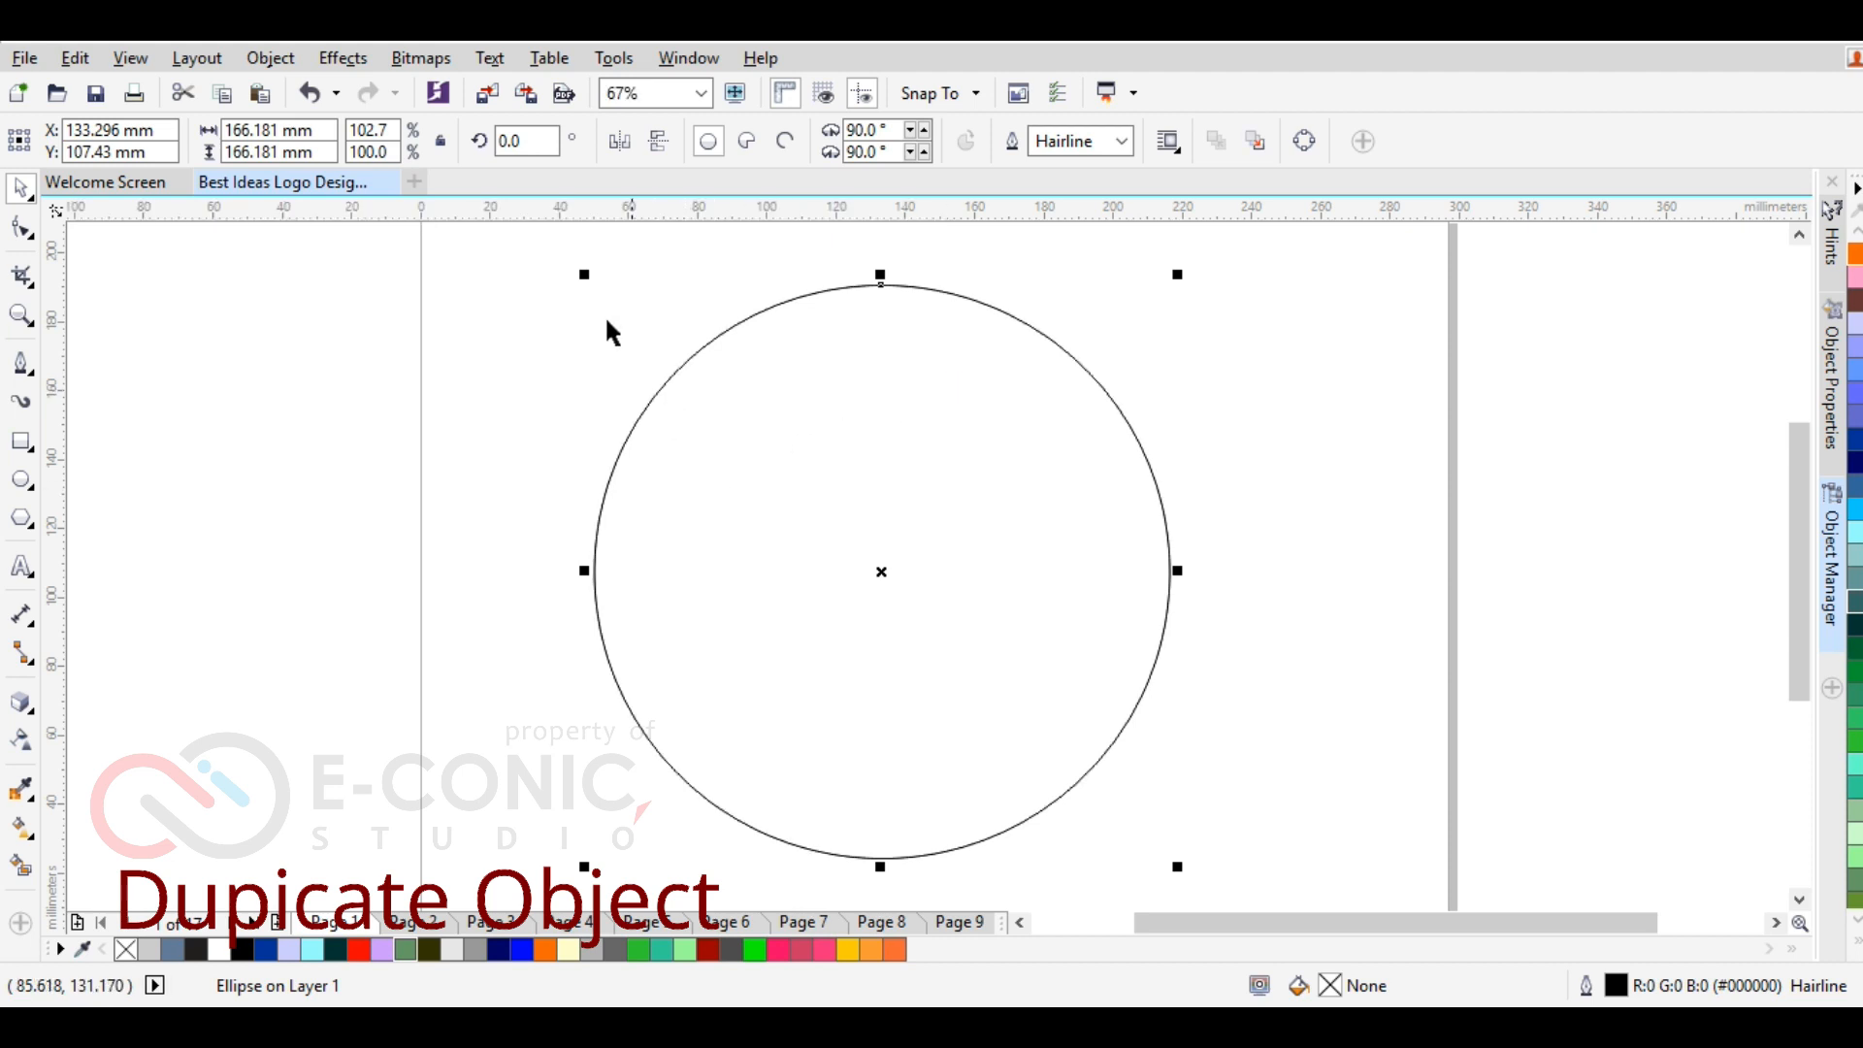
{"action": "left_click_drag", "start_coordinate": [582, 279], "coordinate": [660, 361]}
{"action": "left_click_drag", "start_coordinate": [819, 532], "coordinate": [936, 546]}
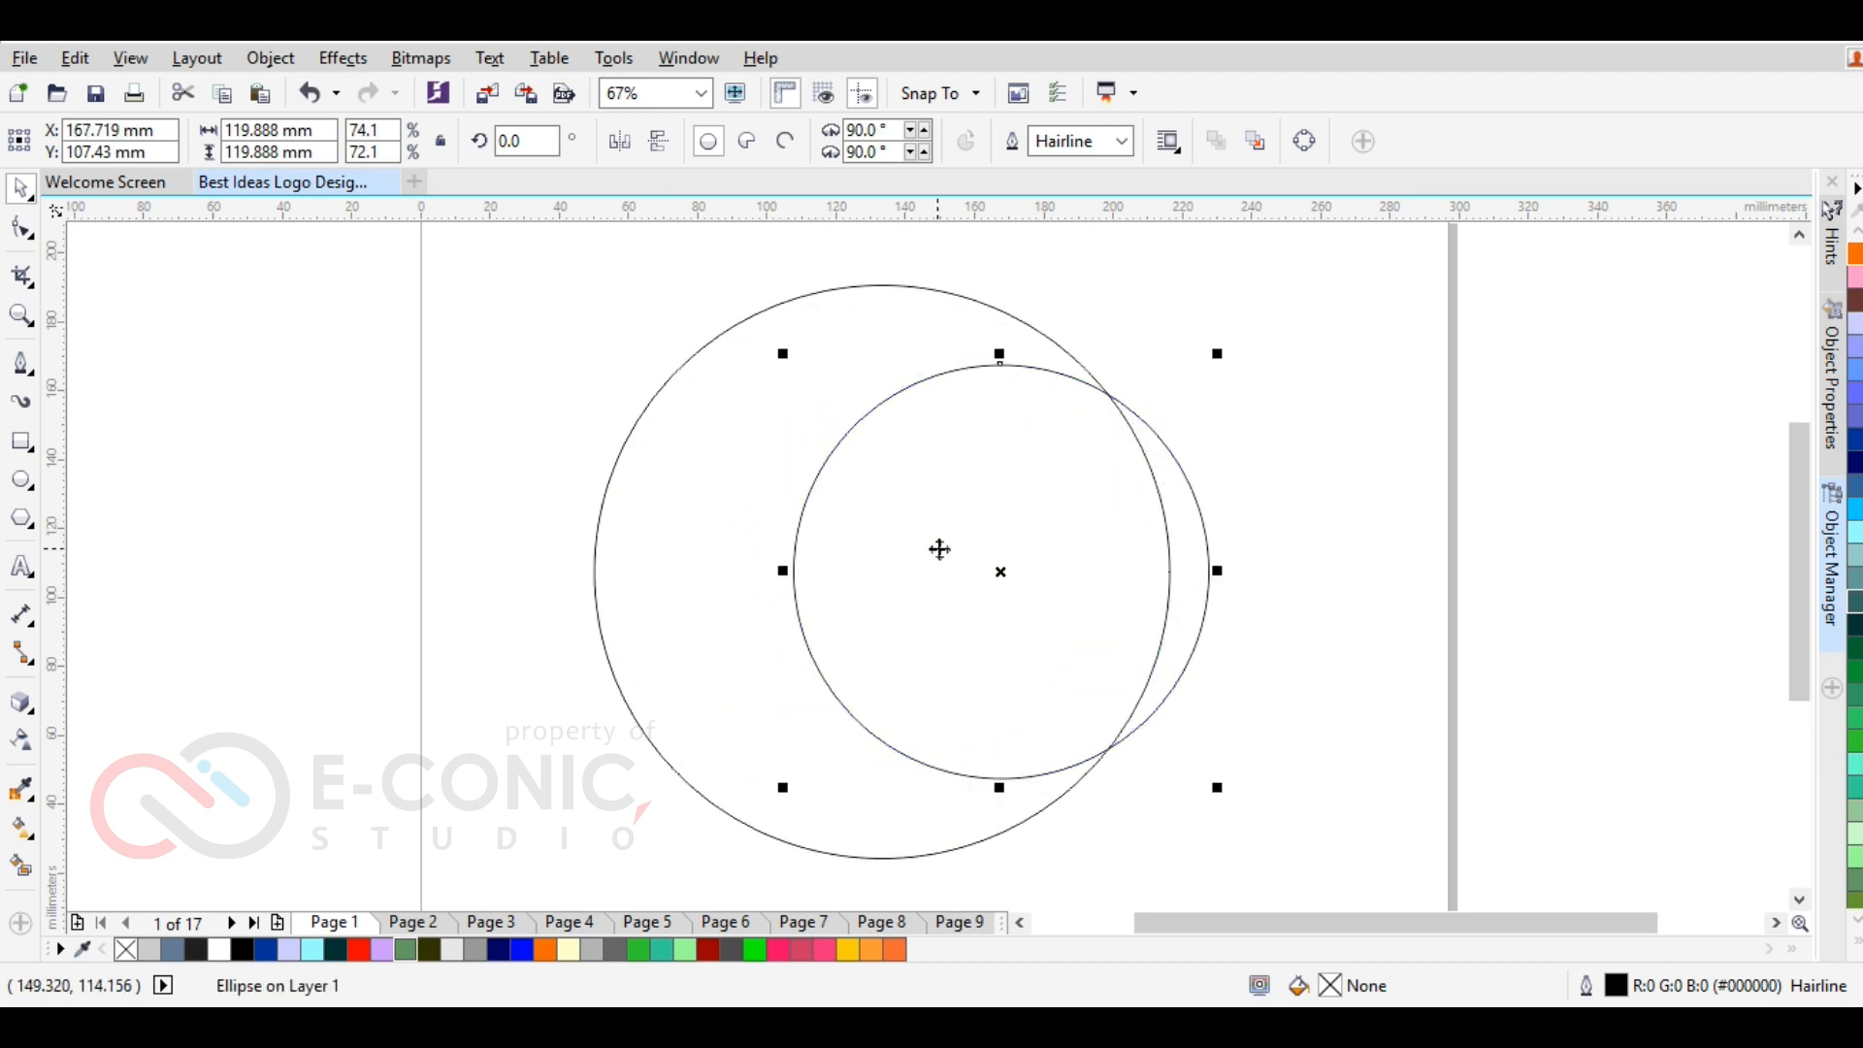
Stretch, tilt and enlarge the smaller circle into a slanted ellipse about 124 mm wide and 129 mm high
{"action": "left_click", "coordinate": [1007, 428]}
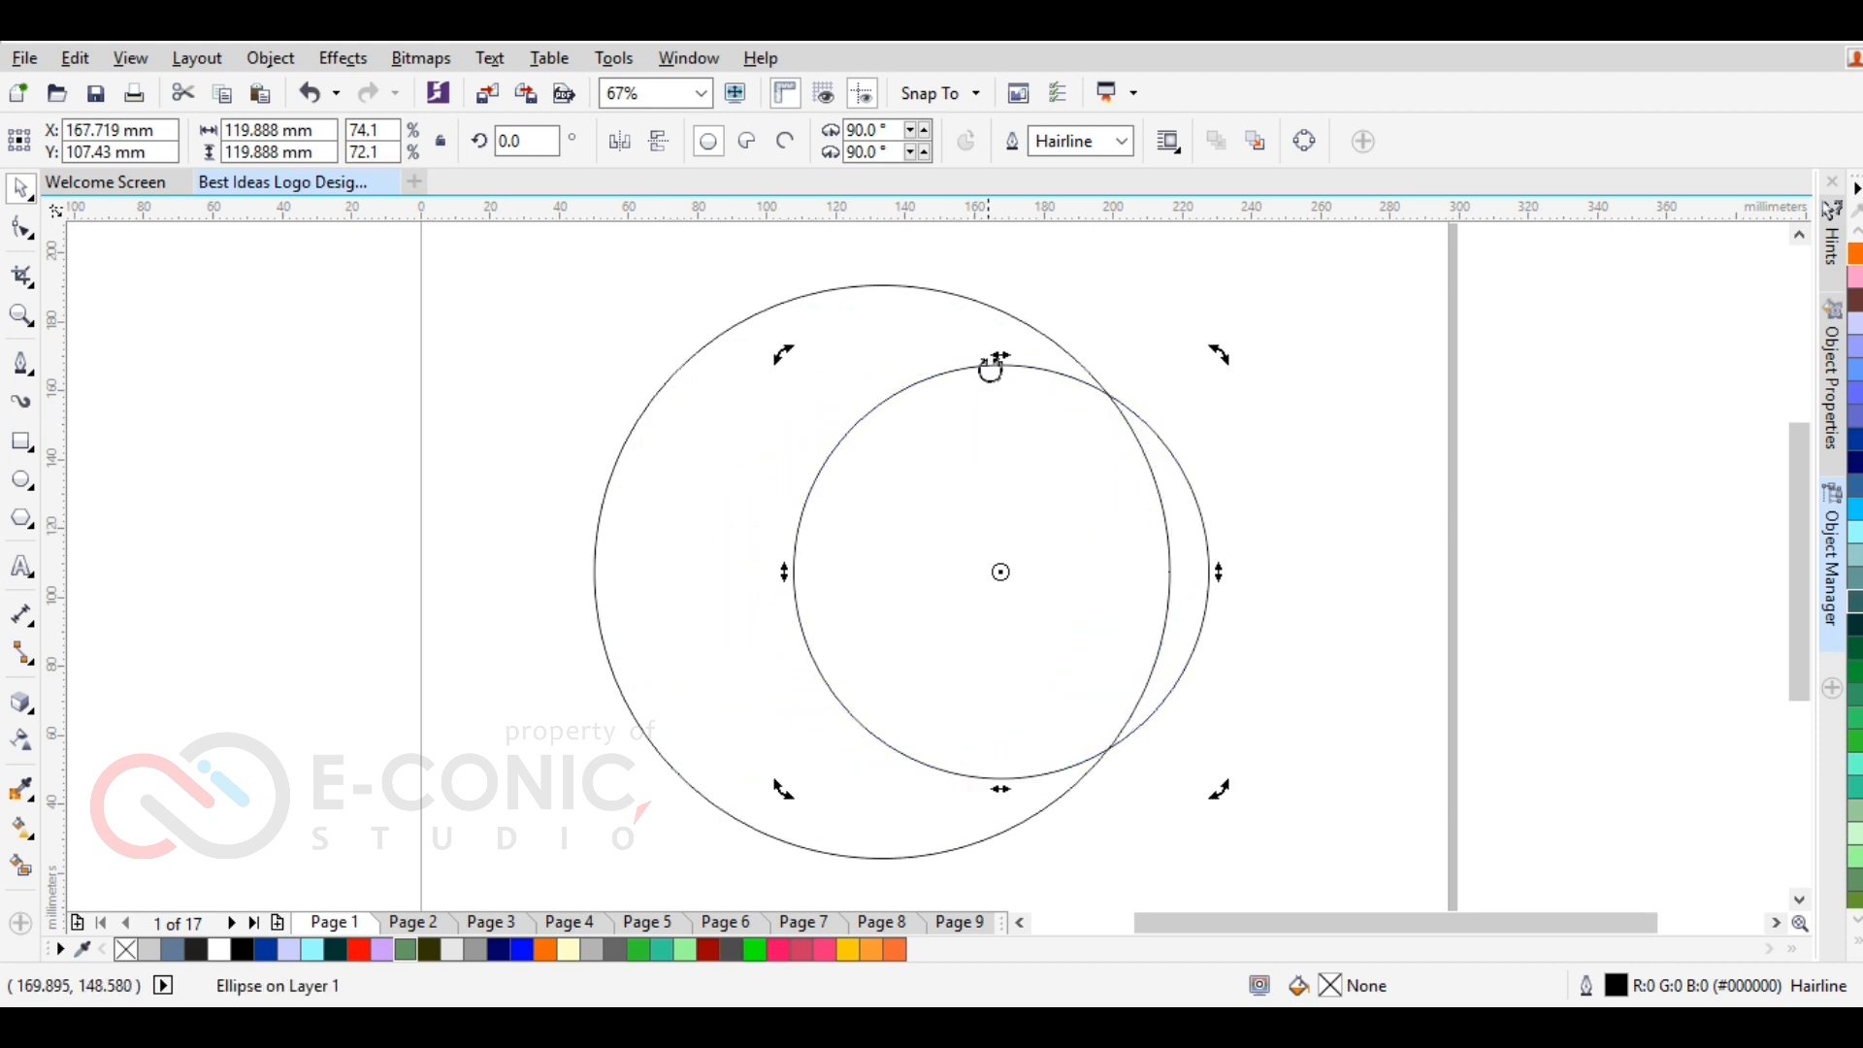
{"action": "left_click", "coordinate": [1016, 417]}
{"action": "left_click_drag", "start_coordinate": [1000, 361], "coordinate": [1004, 323]}
{"action": "left_click", "coordinate": [1086, 592]}
{"action": "left_click_drag", "start_coordinate": [1219, 329], "coordinate": [1274, 408]}
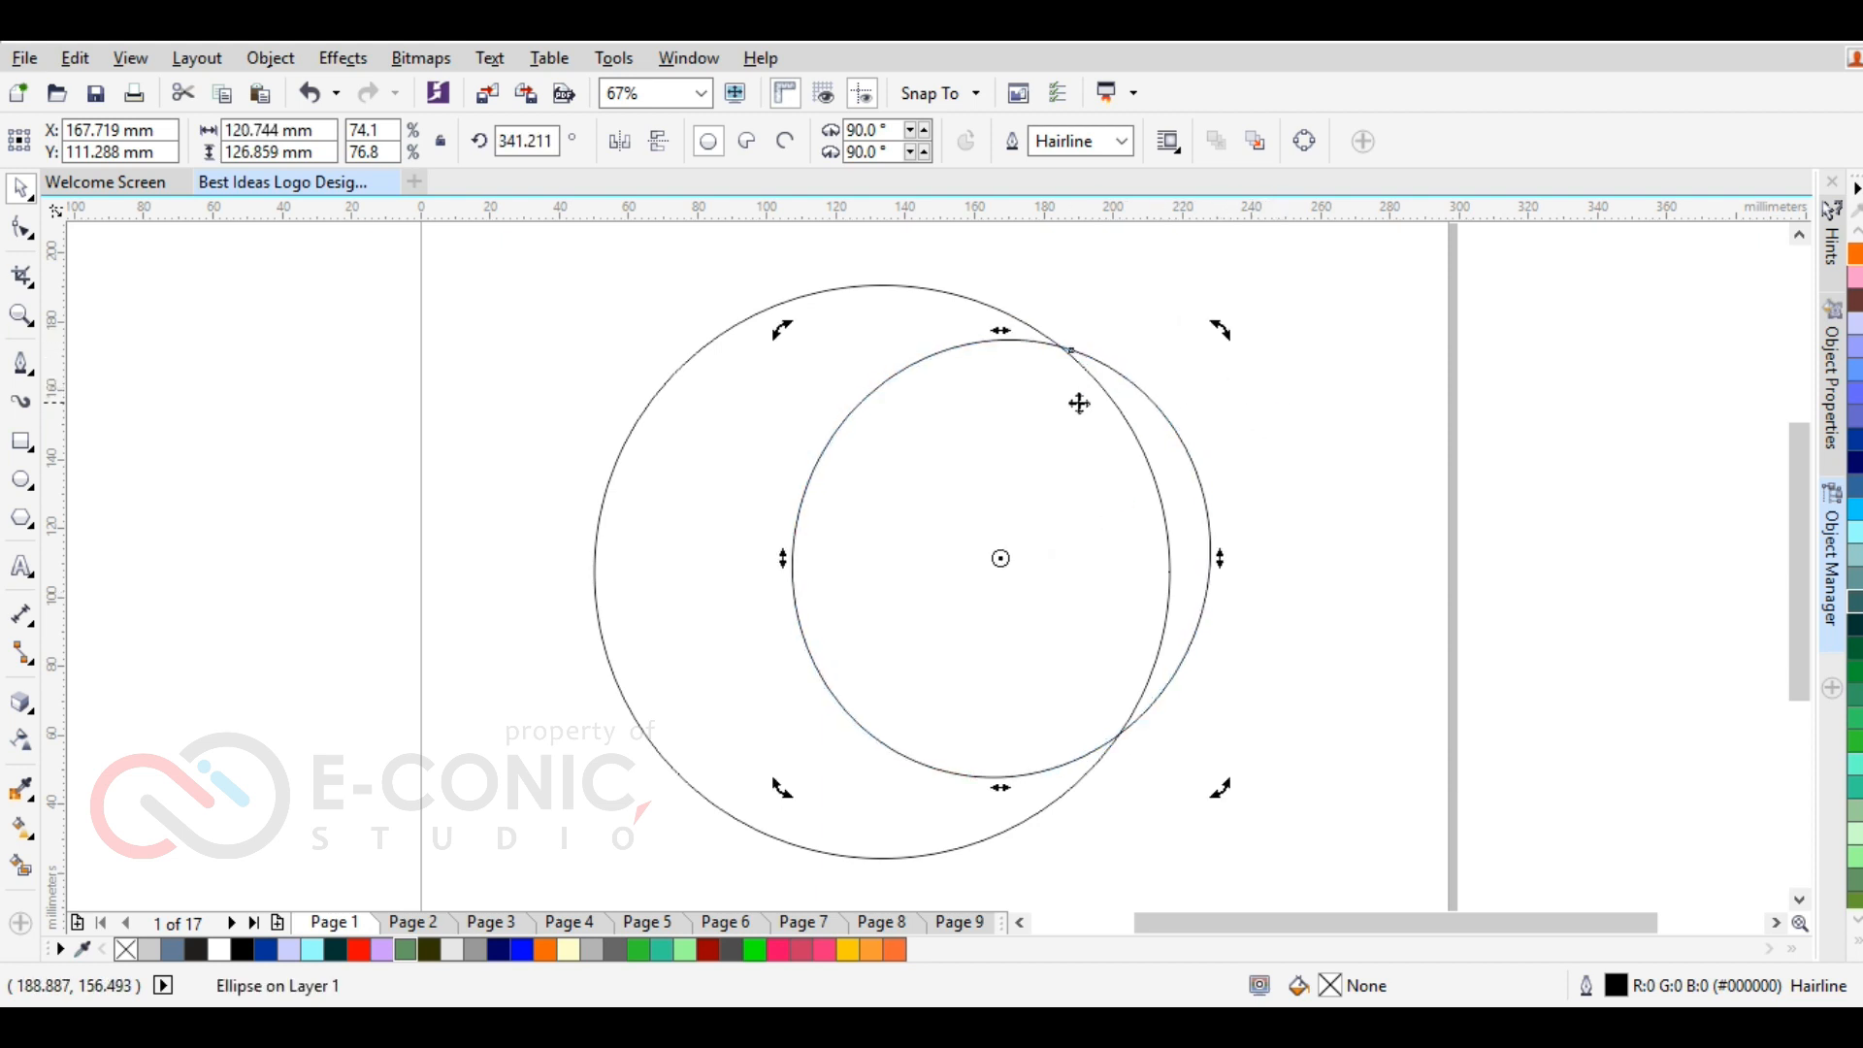
{"action": "left_click_drag", "start_coordinate": [1220, 335], "coordinate": [1235, 363]}
{"action": "left_click", "coordinate": [1246, 438]}
{"action": "left_click", "coordinate": [1148, 416]}
{"action": "left_click_drag", "start_coordinate": [1218, 330], "coordinate": [1230, 319]}
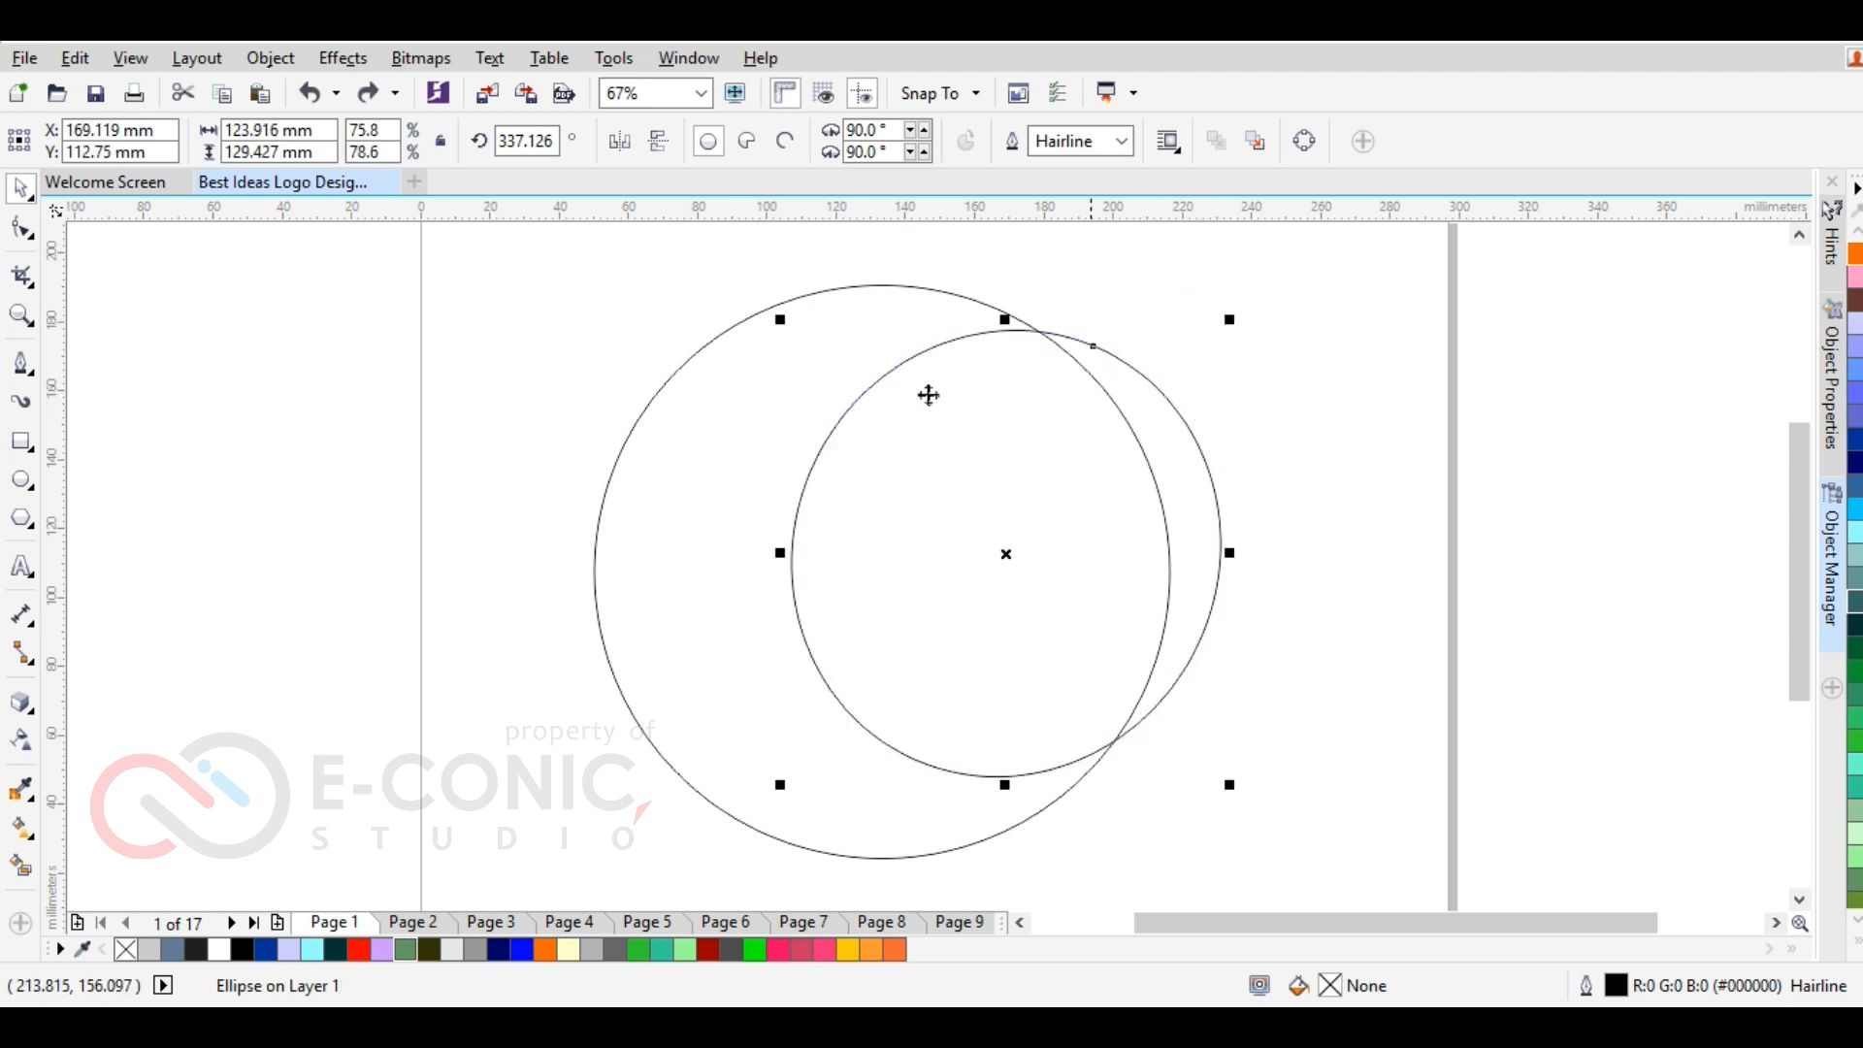
Use Smart Fill to fill the crescent left of the slanted ellipse, inside the large circle, with blue-grey
{"action": "left_click", "coordinate": [759, 394]}
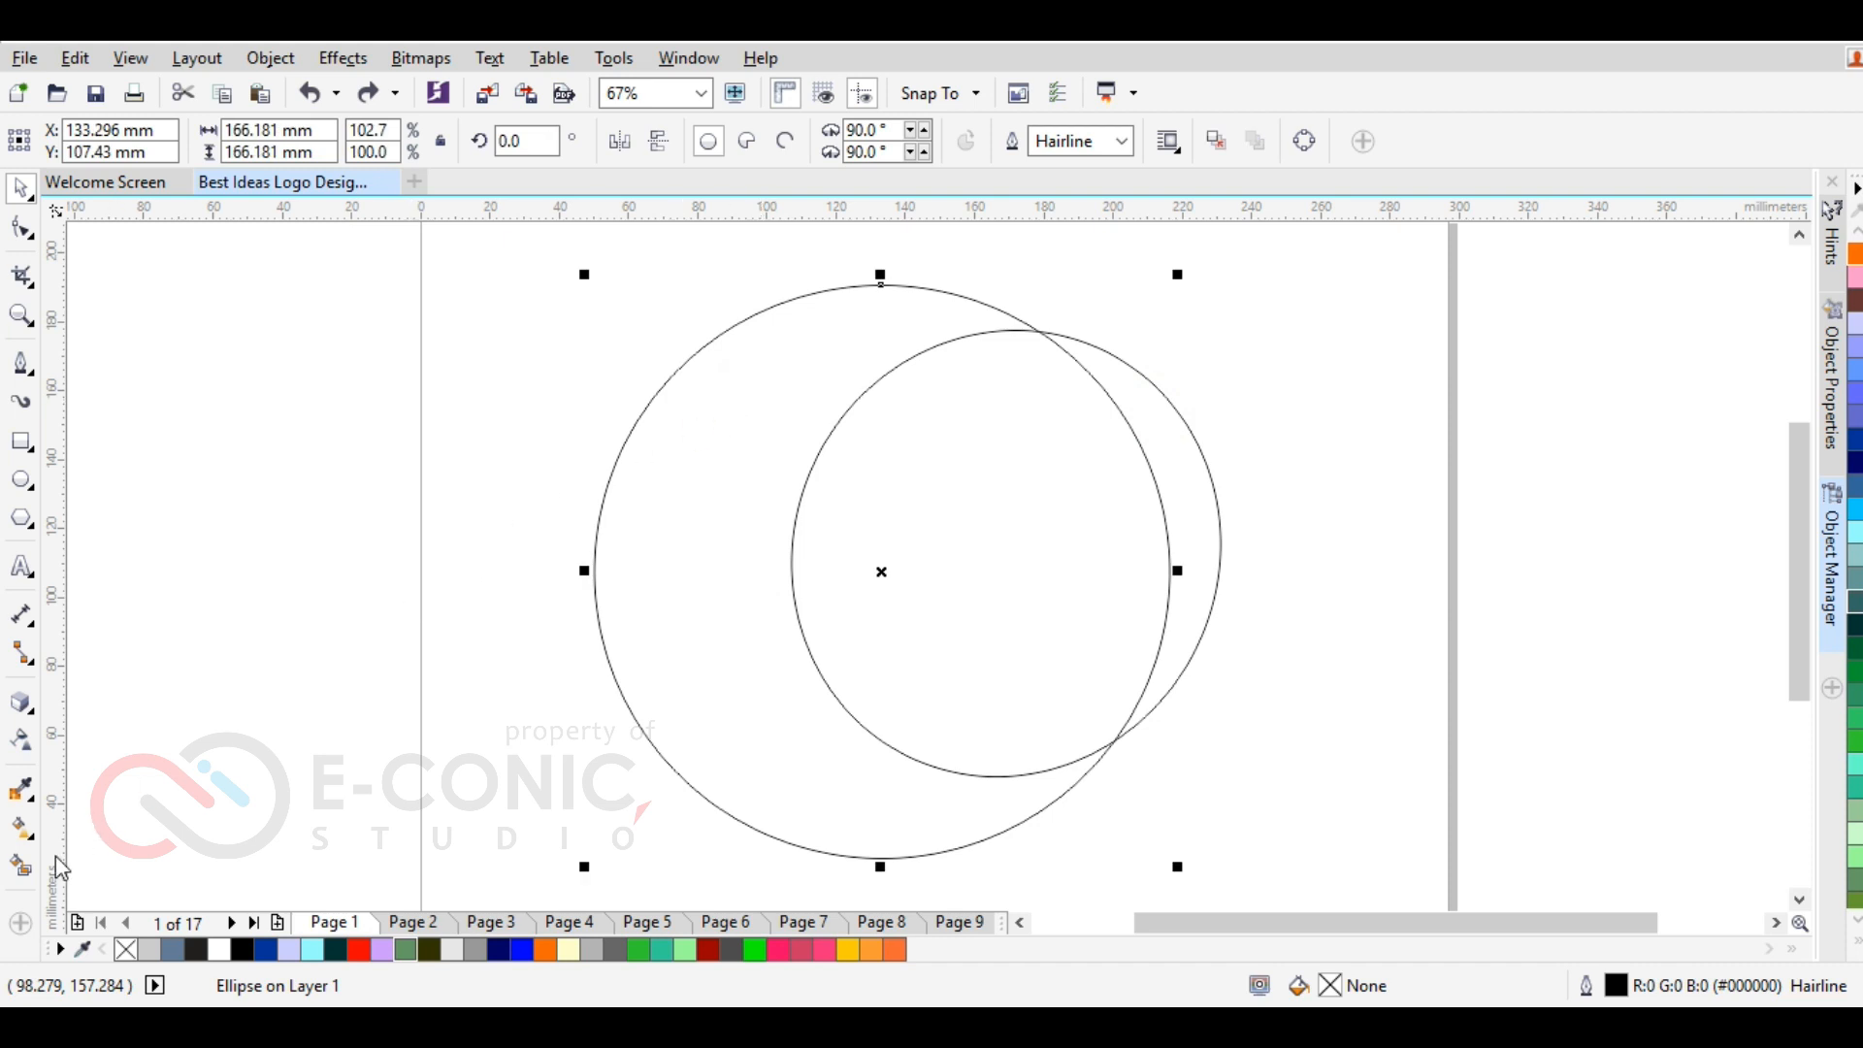
{"action": "left_click", "coordinate": [21, 867]}
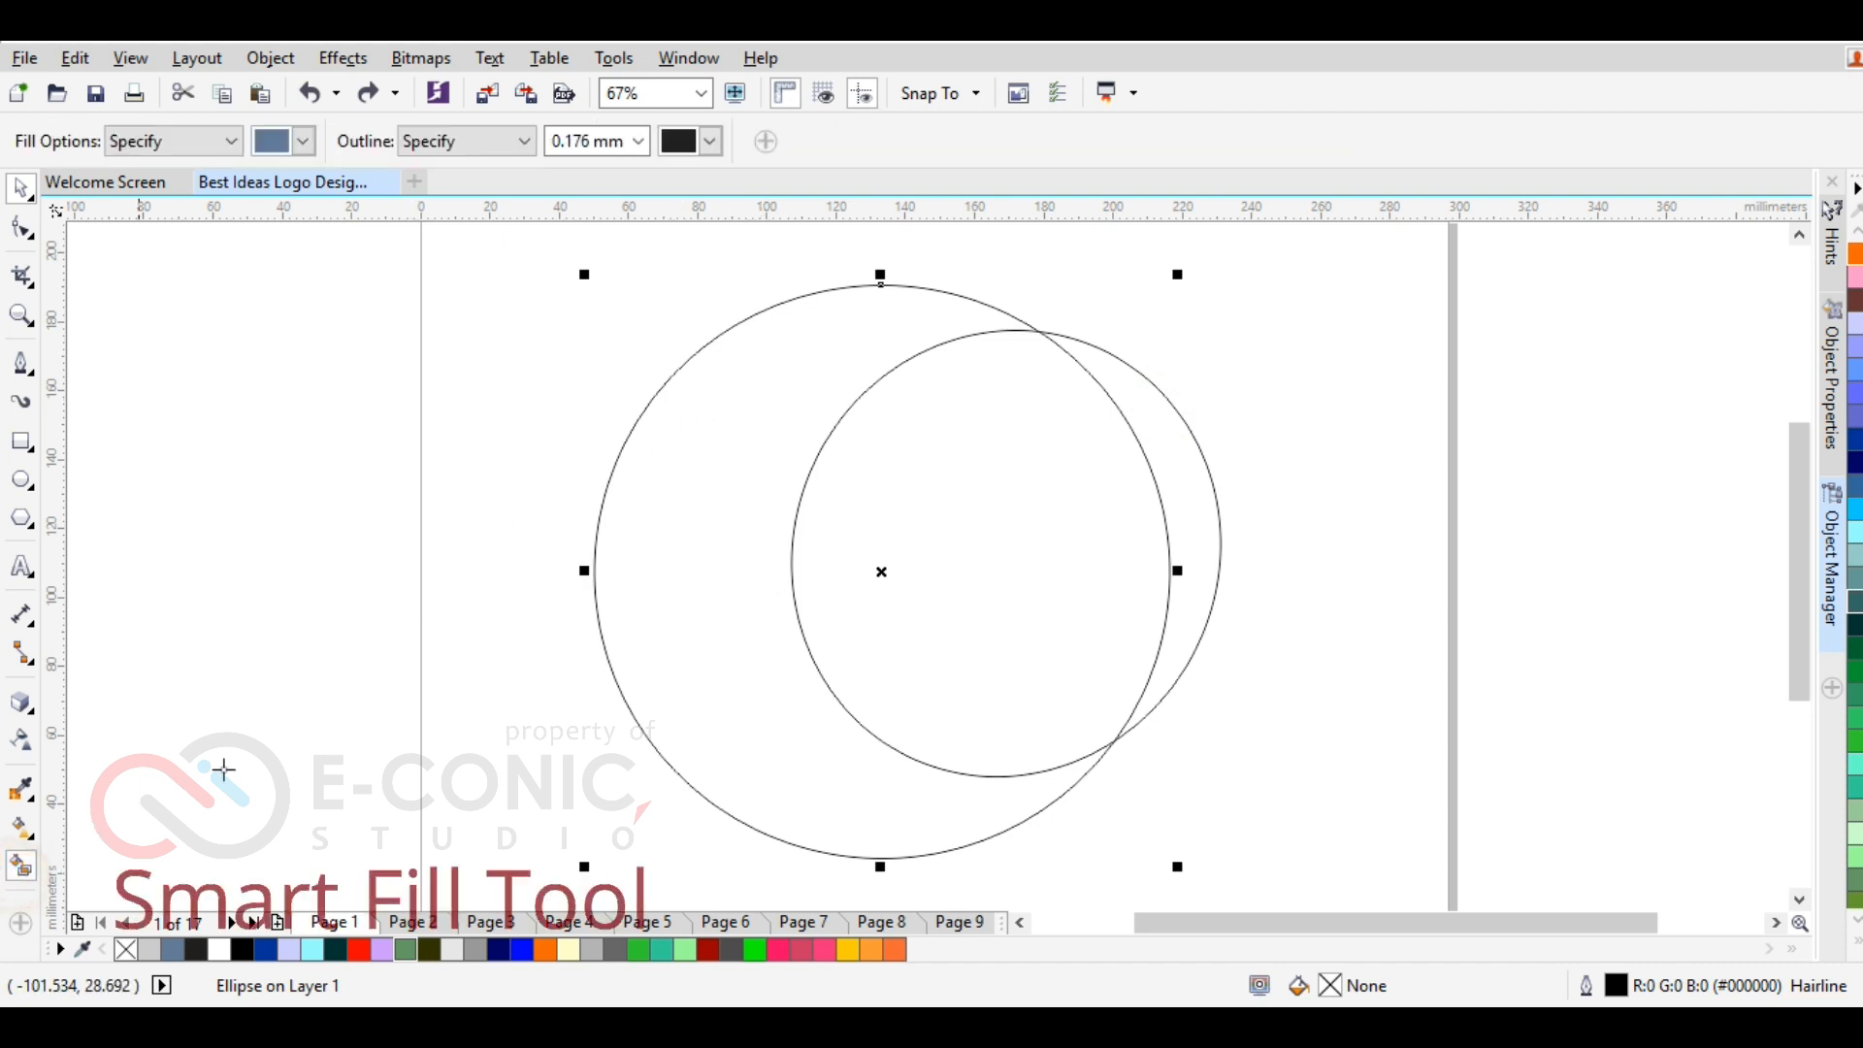
{"action": "left_click", "coordinate": [707, 506]}
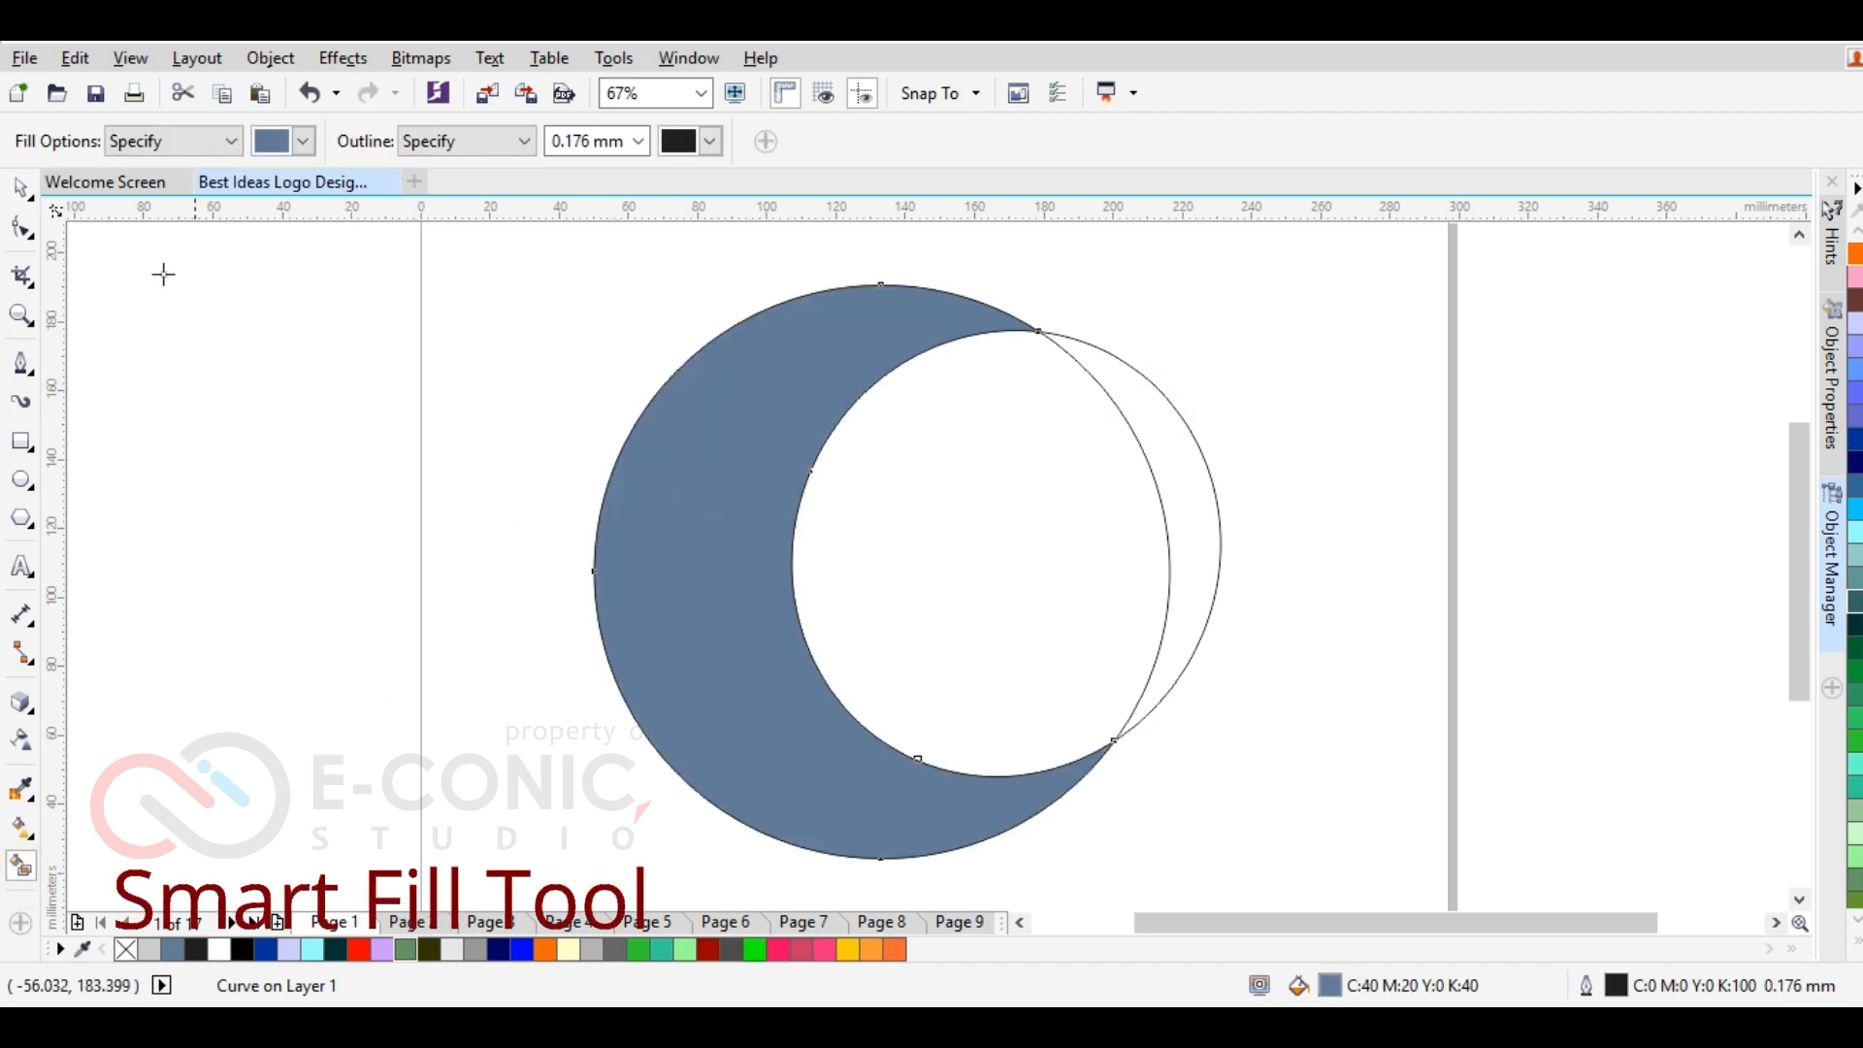
{"action": "left_click", "coordinate": [23, 188]}
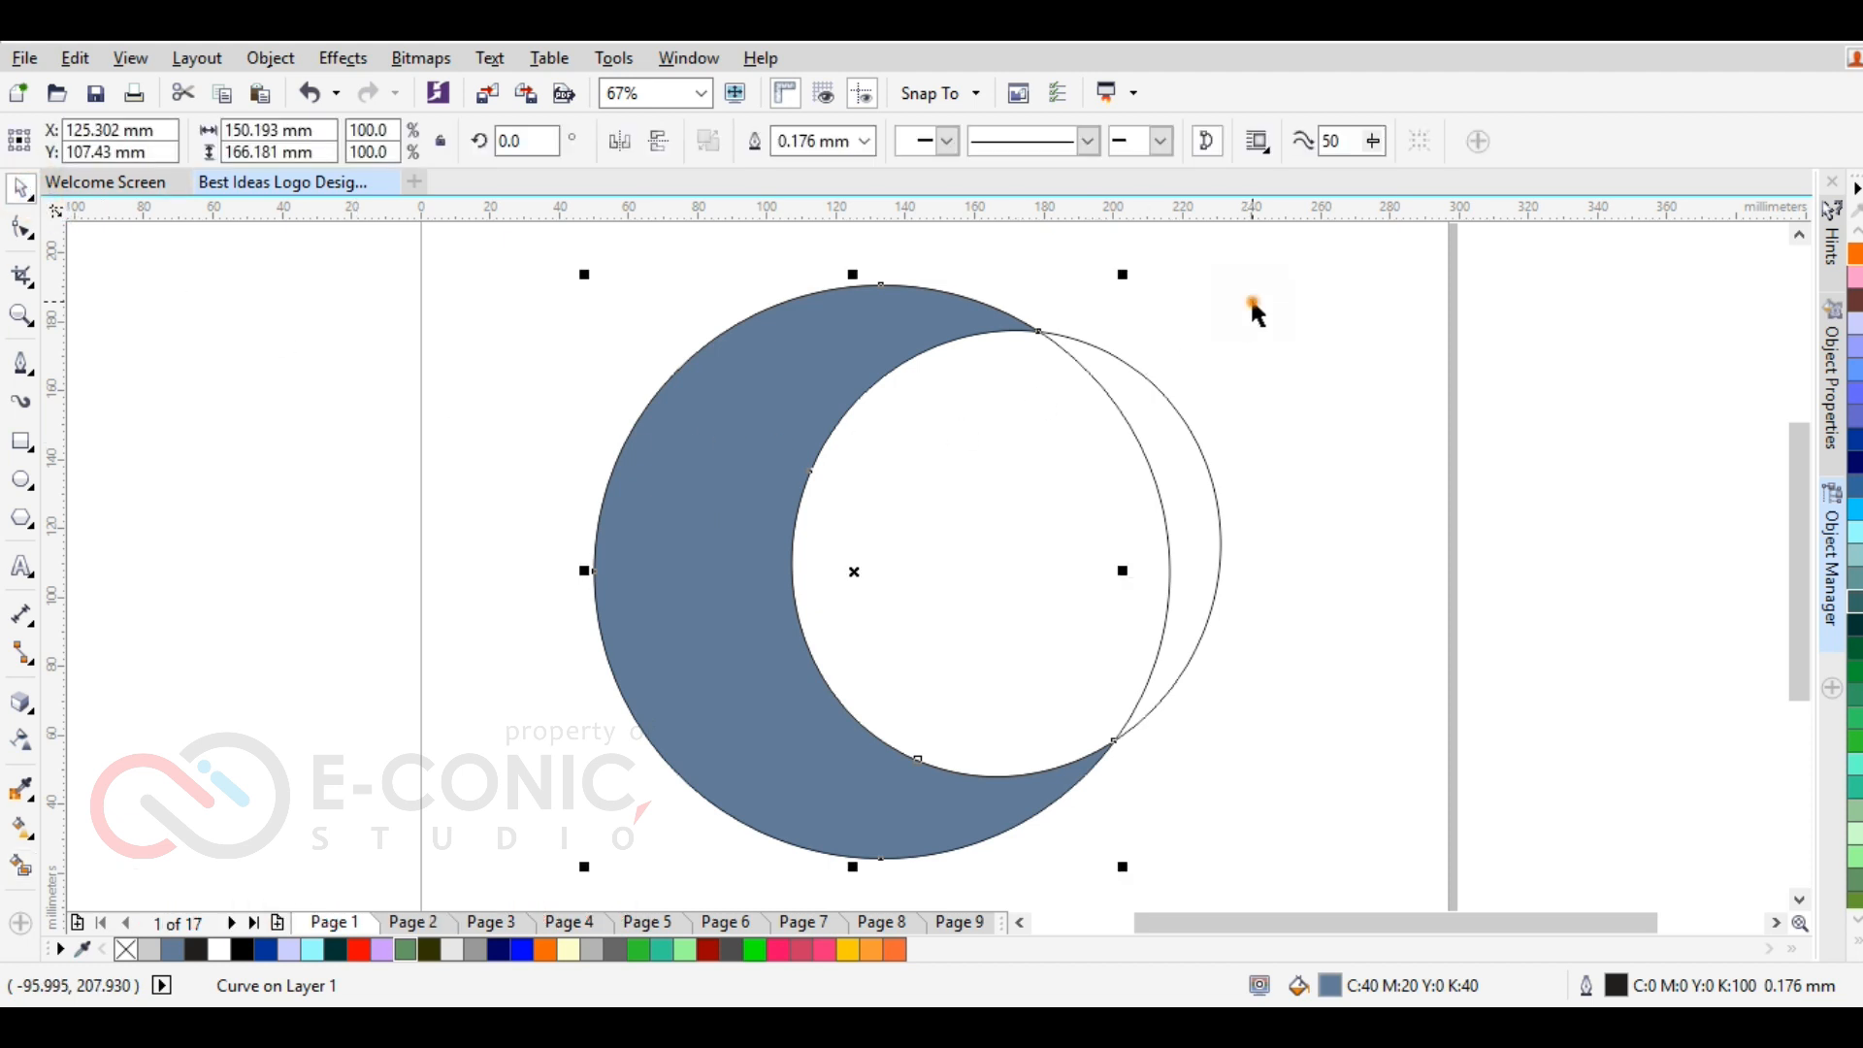
Duplicate the large circle and scale the copy about its centre to about 128 mm
{"action": "left_click", "coordinate": [1113, 407]}
{"action": "left_click_drag", "start_coordinate": [1114, 412], "coordinate": [915, 462]}
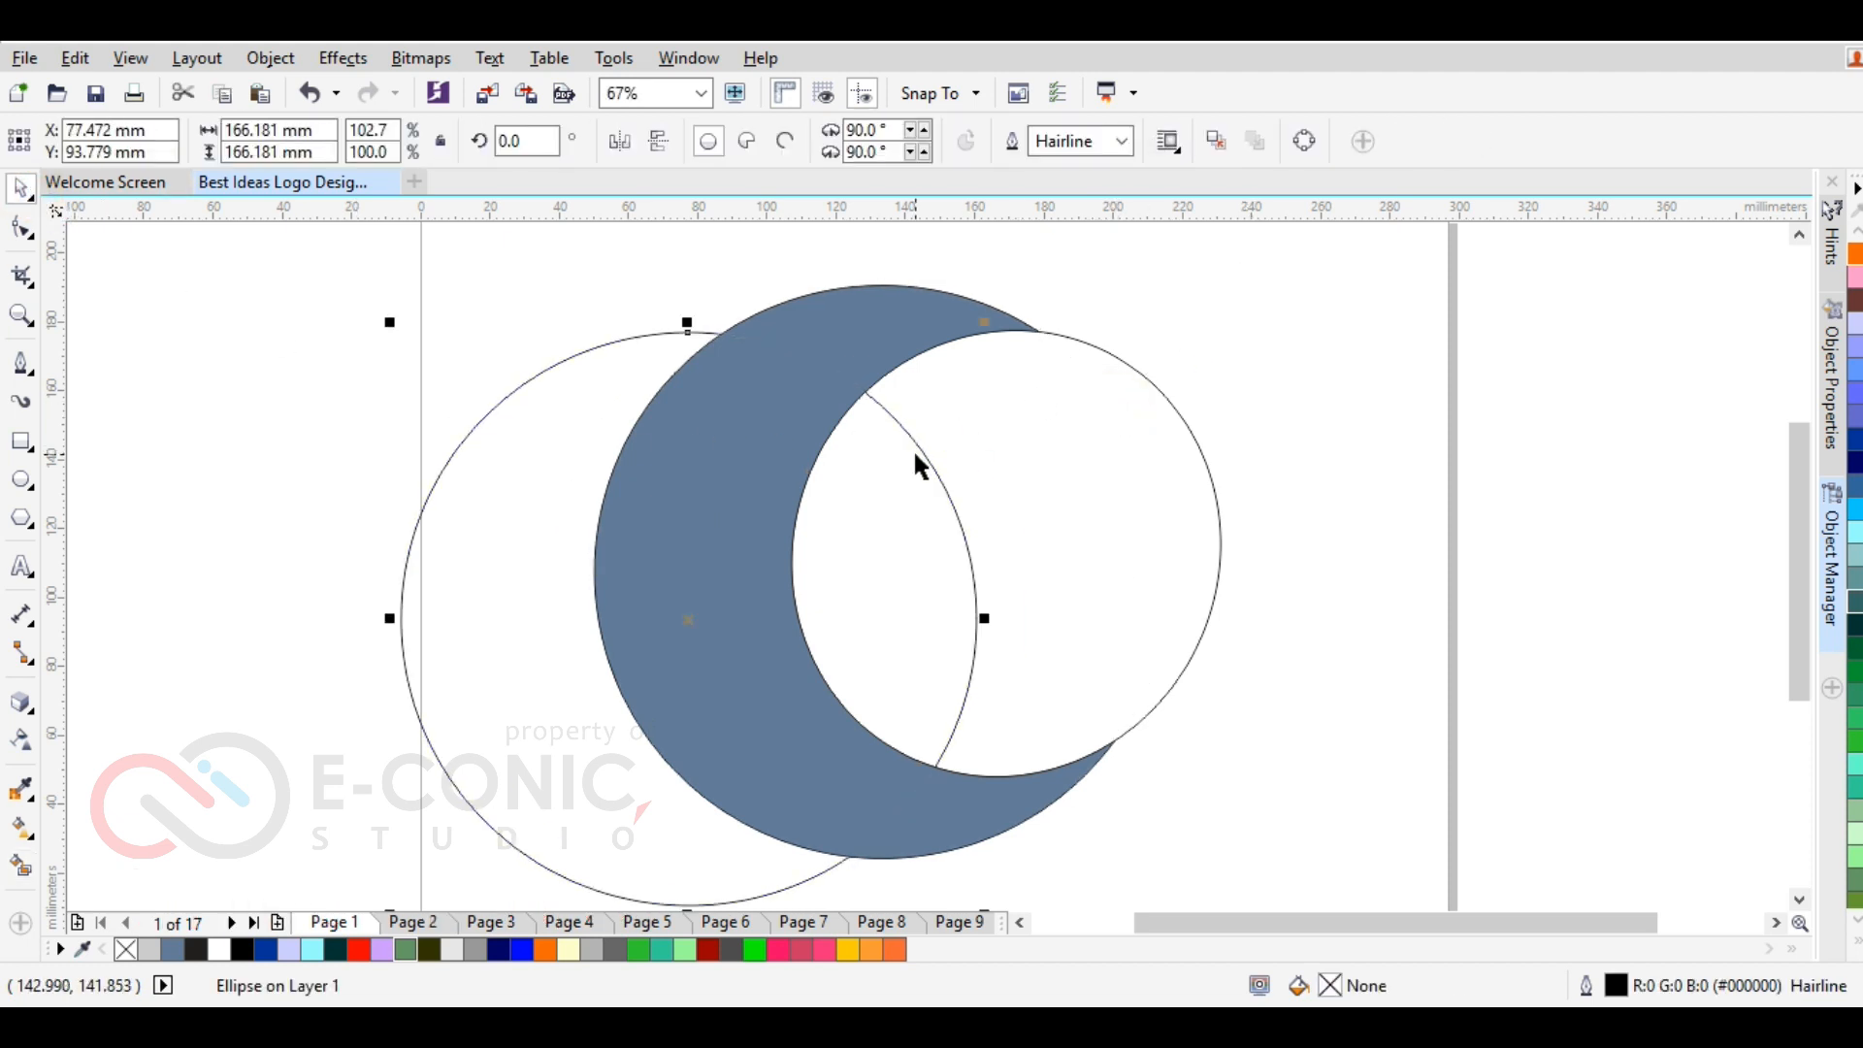
{"action": "key", "text": "ctrl+z"}
{"action": "key", "text": "ctrl+d"}
{"action": "left_click_drag", "start_coordinate": [1179, 271], "coordinate": [1111, 308]}
Shrink the slanted ellipse to about 90 mm wide and 81 mm high, keeping its left edge against the crescent
{"action": "left_click", "coordinate": [1142, 388]}
{"action": "left_click_drag", "start_coordinate": [1003, 327], "coordinate": [1009, 384]}
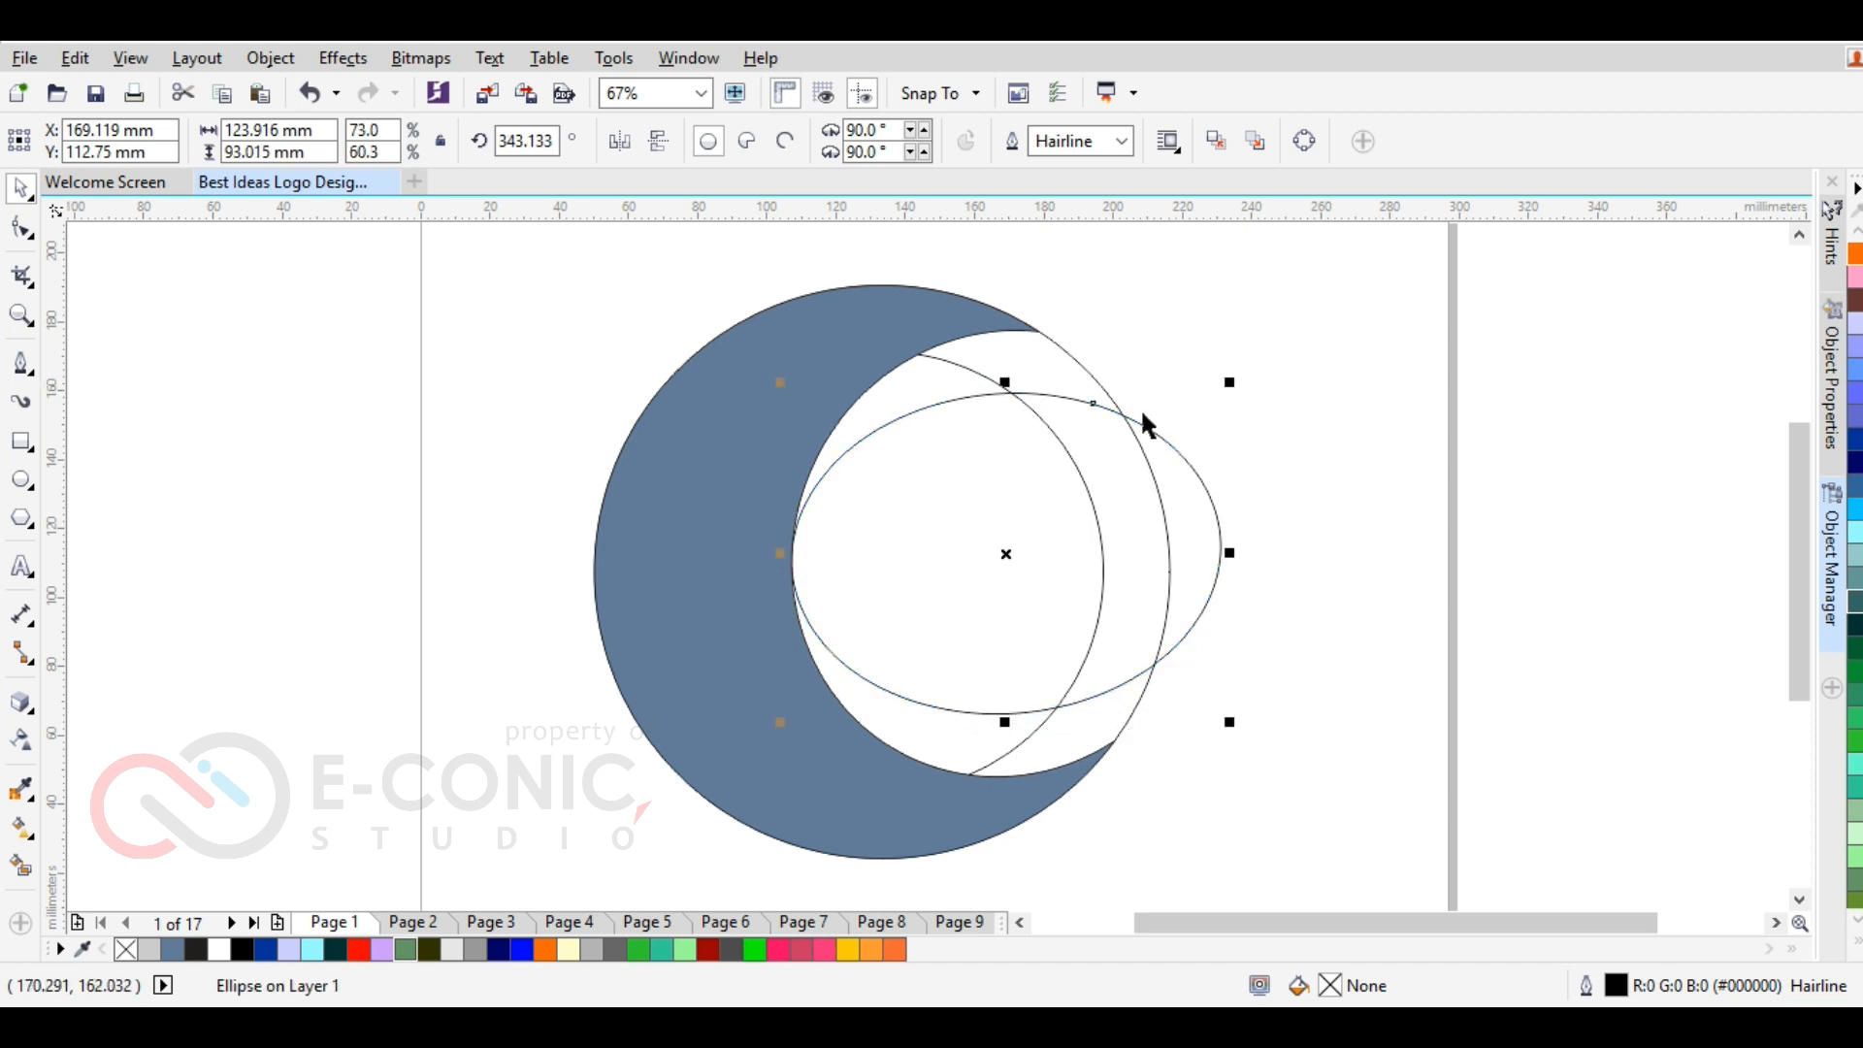
{"action": "left_click_drag", "start_coordinate": [1229, 553], "coordinate": [1174, 552]}
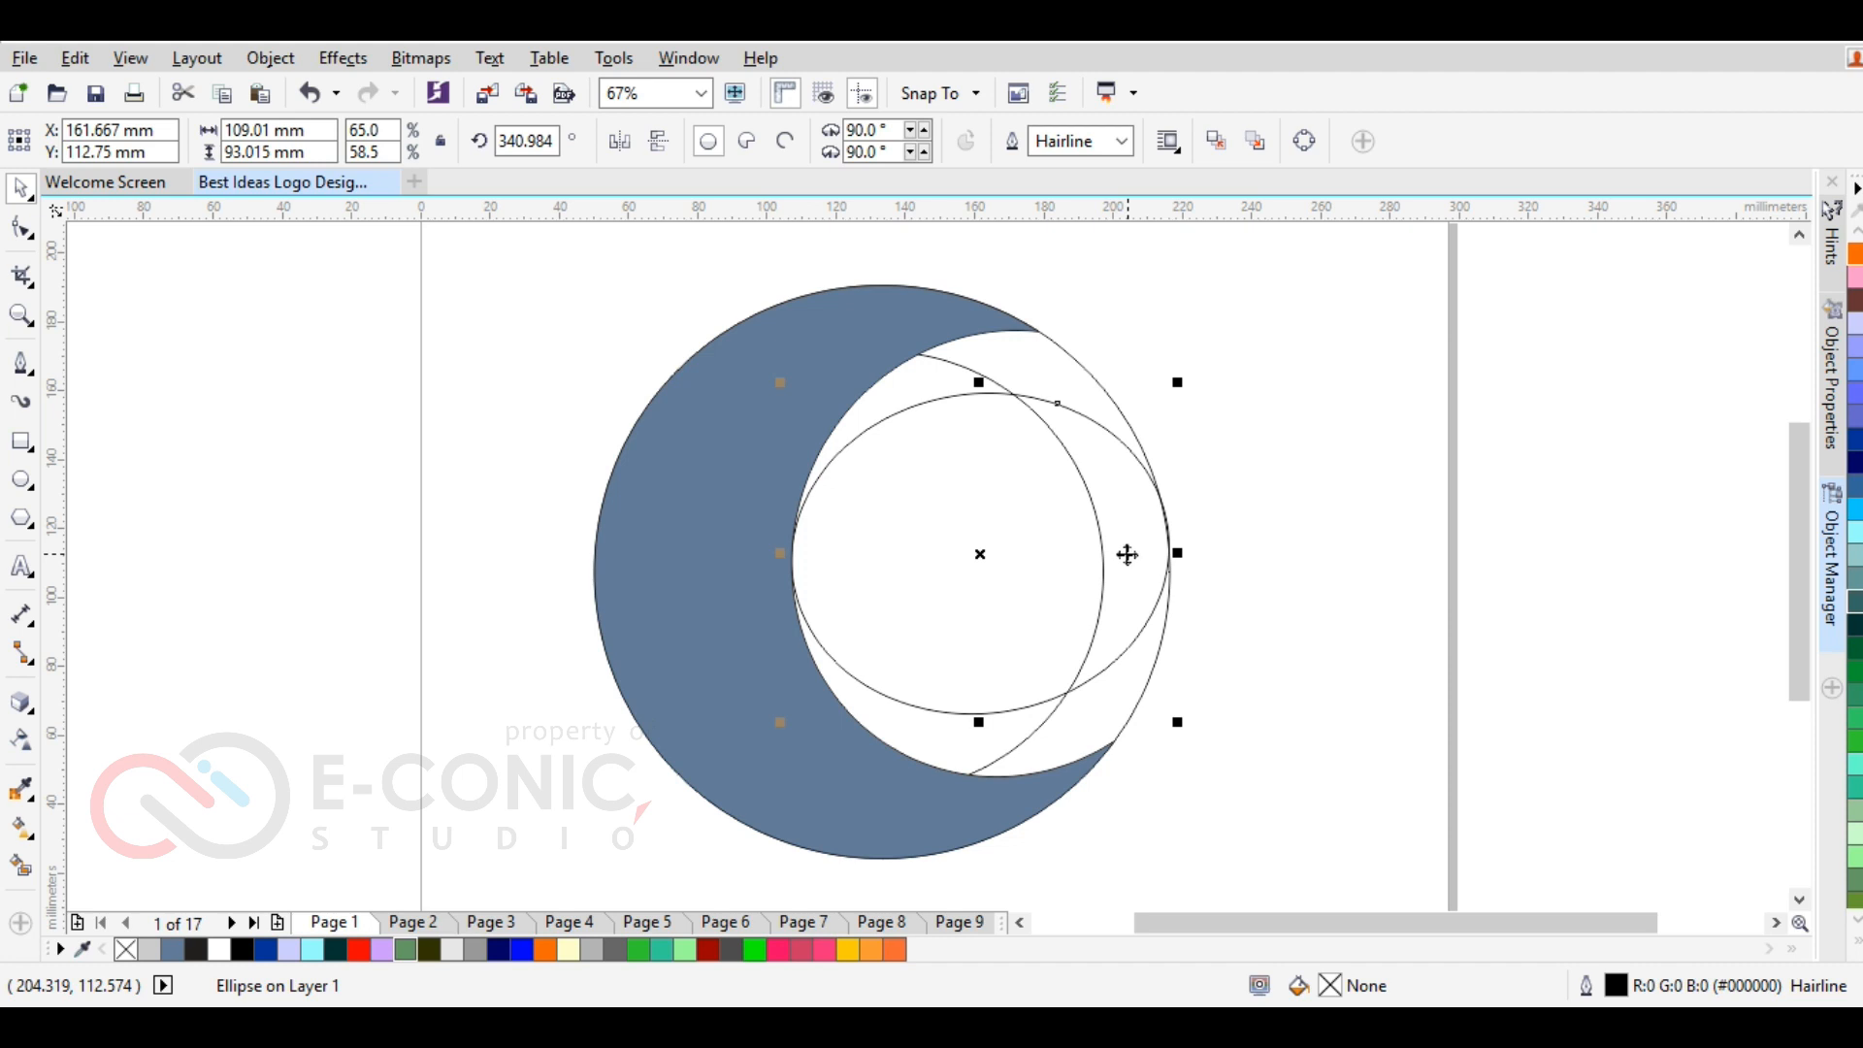
{"action": "left_click_drag", "start_coordinate": [1173, 554], "coordinate": [1223, 553]}
{"action": "left_click_drag", "start_coordinate": [1002, 382], "coordinate": [1004, 425]}
{"action": "left_click_drag", "start_coordinate": [1225, 552], "coordinate": [1102, 545]}
{"action": "key", "text": "ctrl+z"}
{"action": "left_click_drag", "start_coordinate": [1229, 553], "coordinate": [1085, 549]}
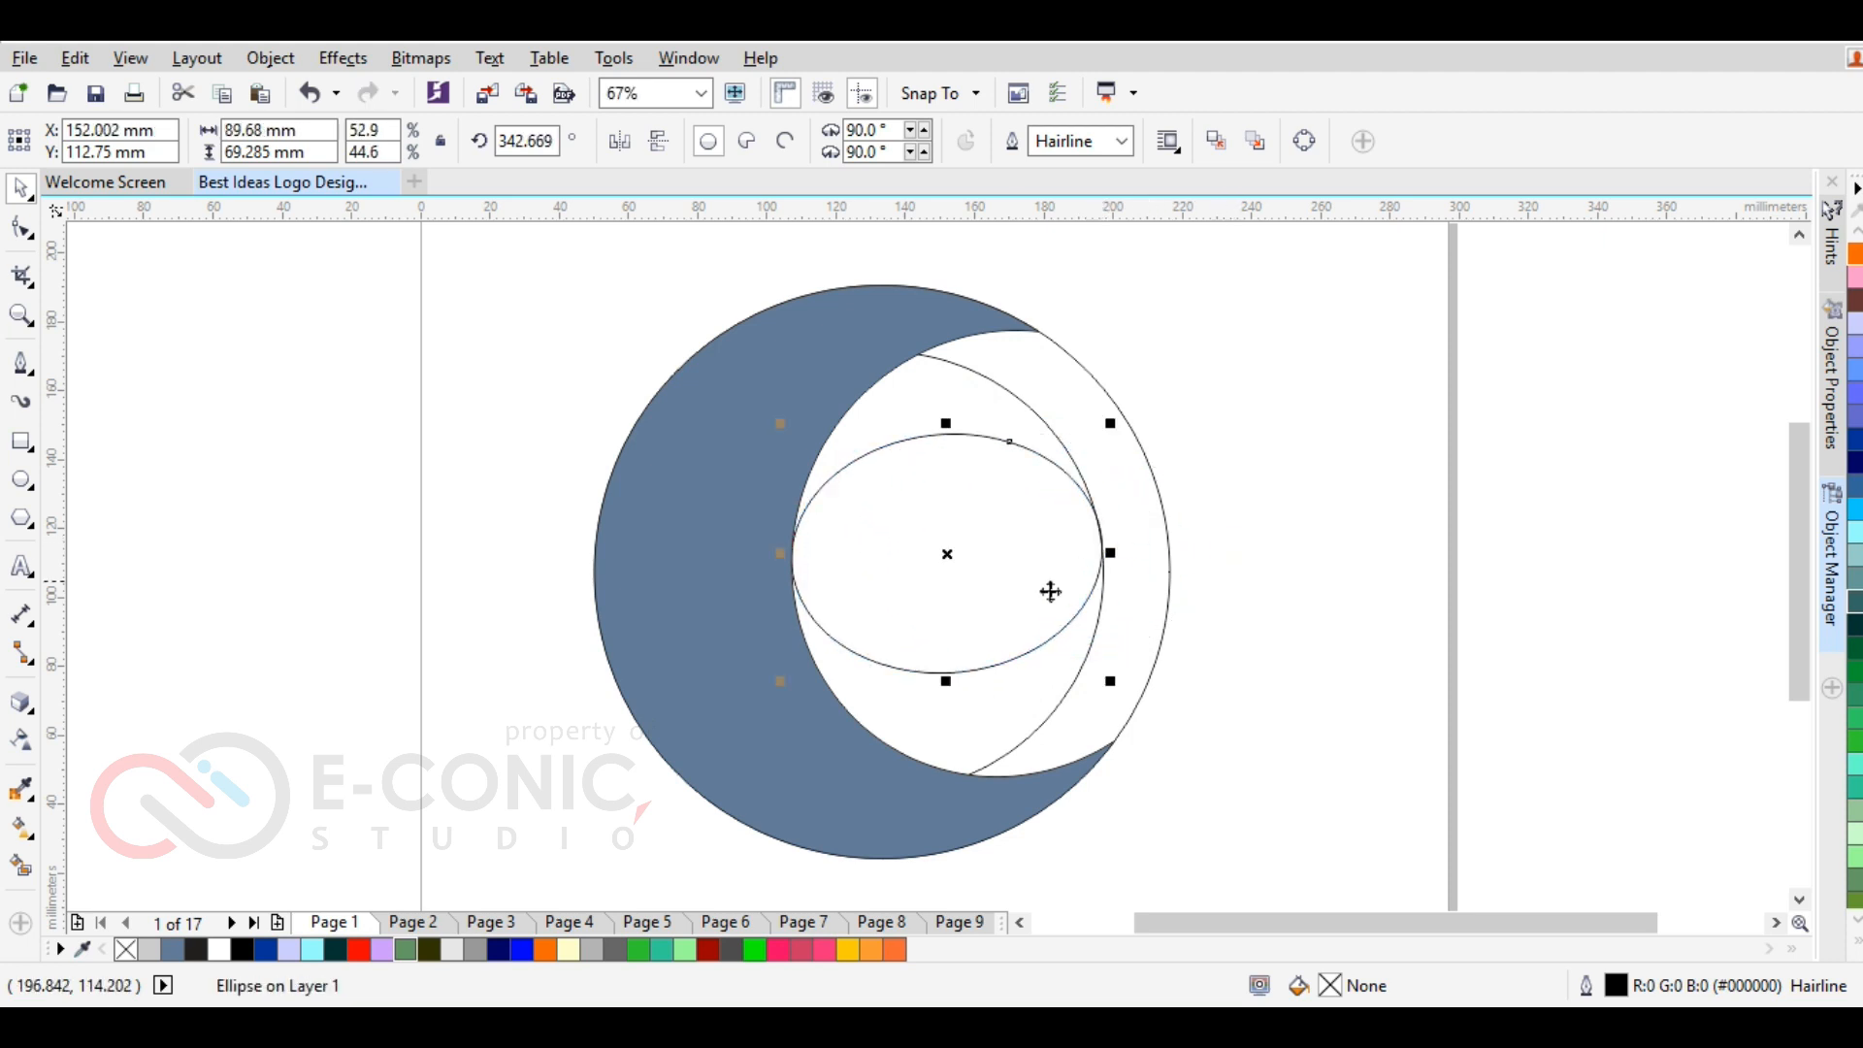
{"action": "left_click_drag", "start_coordinate": [944, 680], "coordinate": [945, 704]}
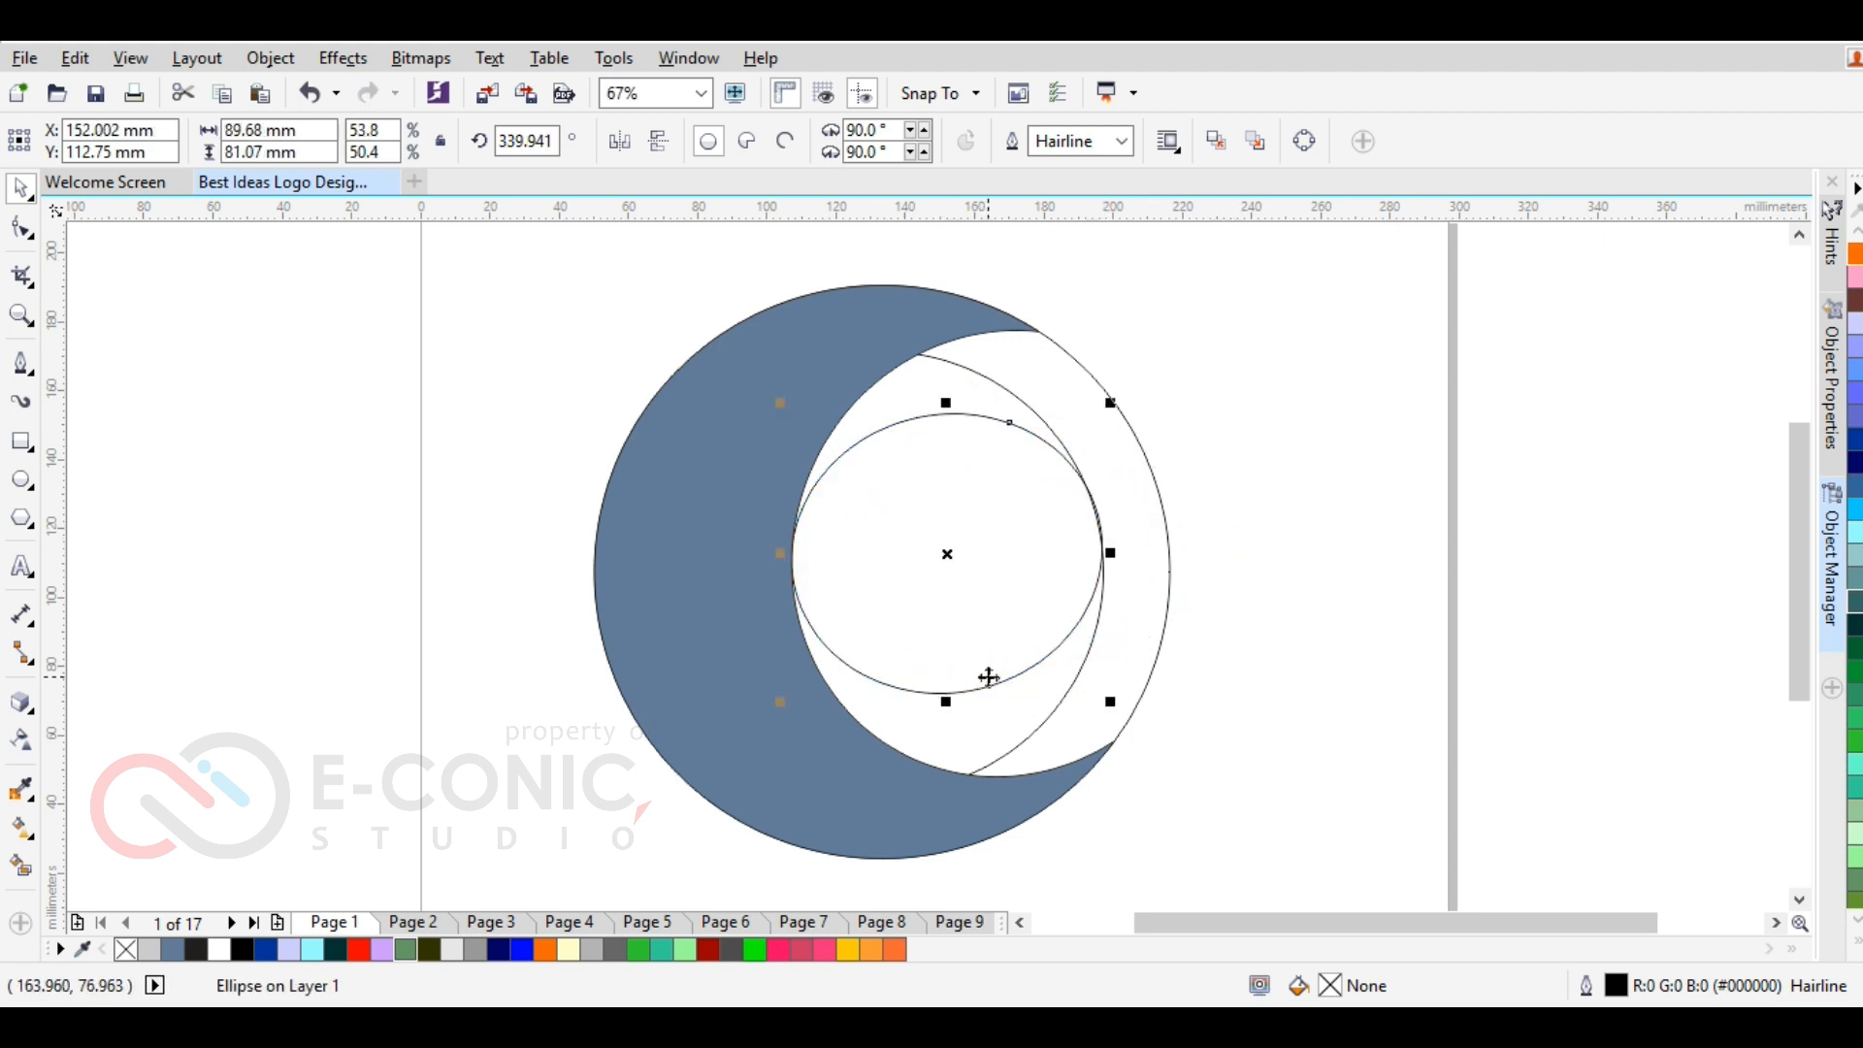
Skew the inner ellipse vertically and enlarge it to about 101.5 mm wide and 92 mm high
{"action": "left_click", "coordinate": [955, 608]}
{"action": "left_click_drag", "start_coordinate": [781, 566], "coordinate": [782, 581]}
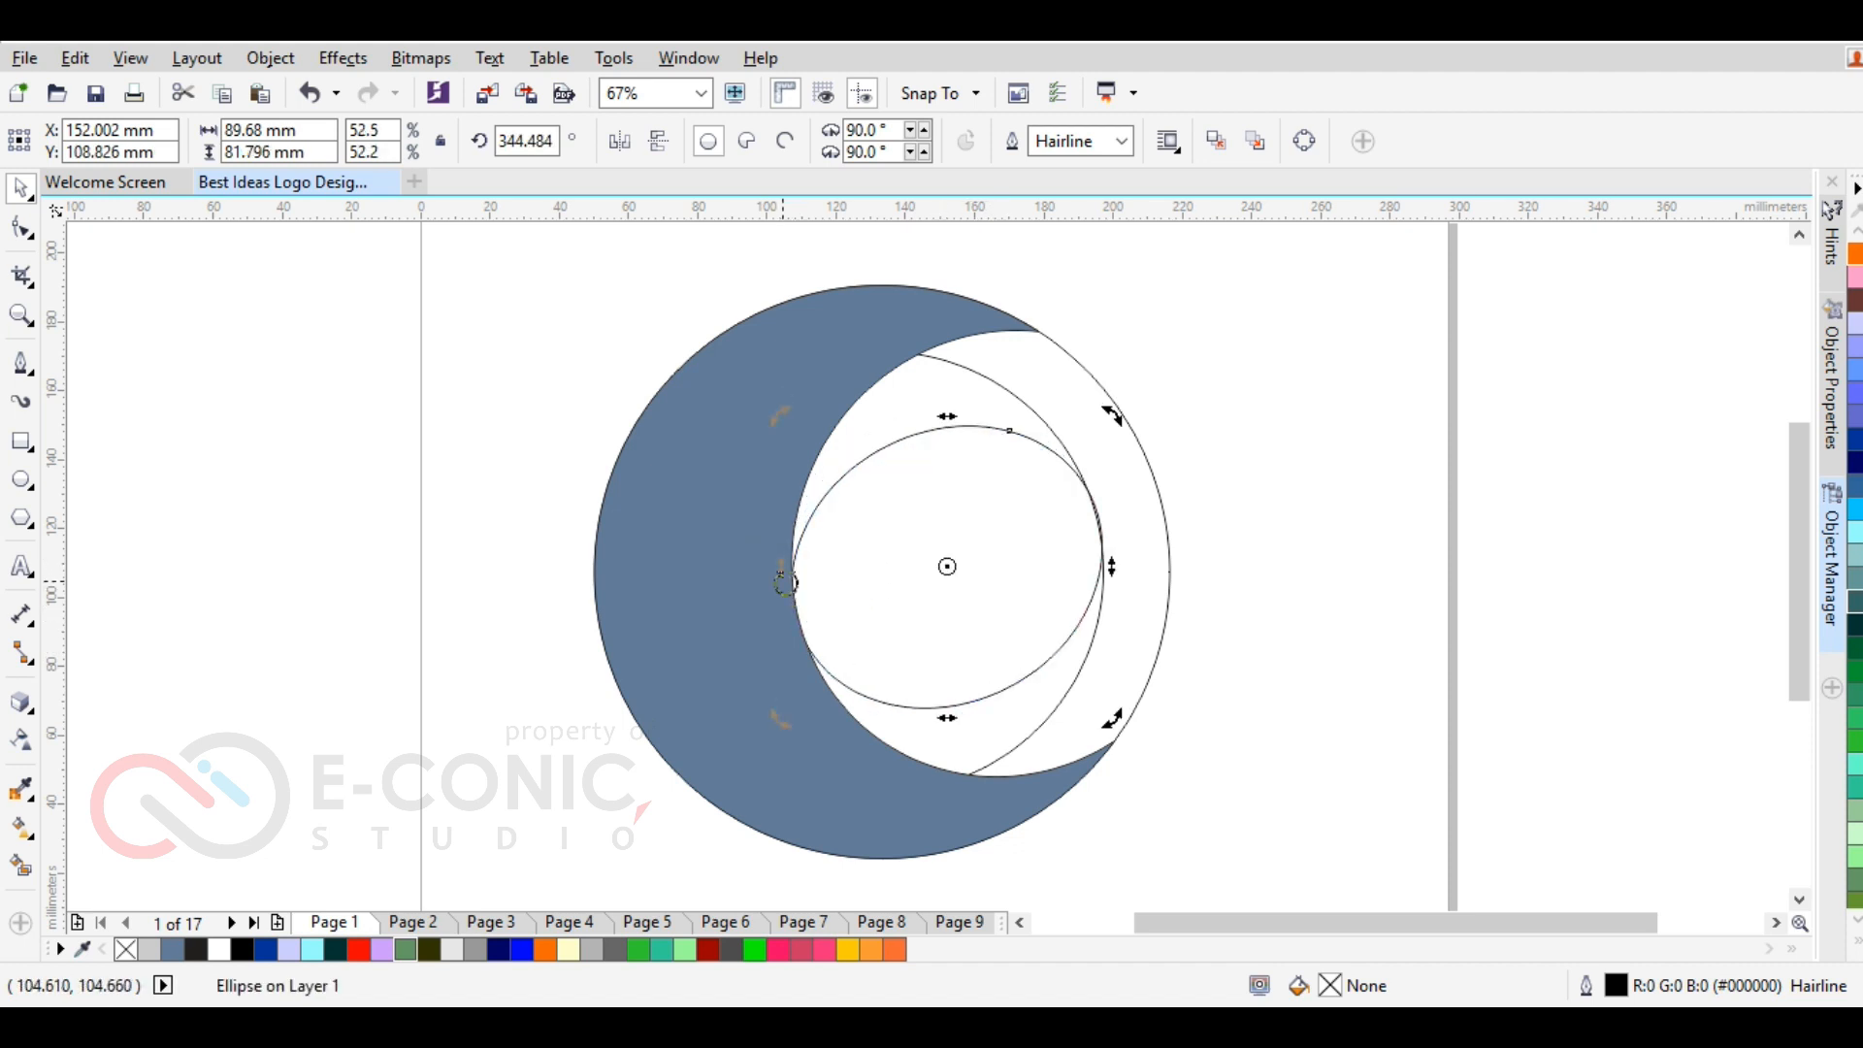
{"action": "left_click_drag", "start_coordinate": [1110, 569], "coordinate": [1106, 583]}
{"action": "left_click", "coordinate": [1015, 533]}
{"action": "left_click_drag", "start_coordinate": [1106, 431], "coordinate": [1155, 387]}
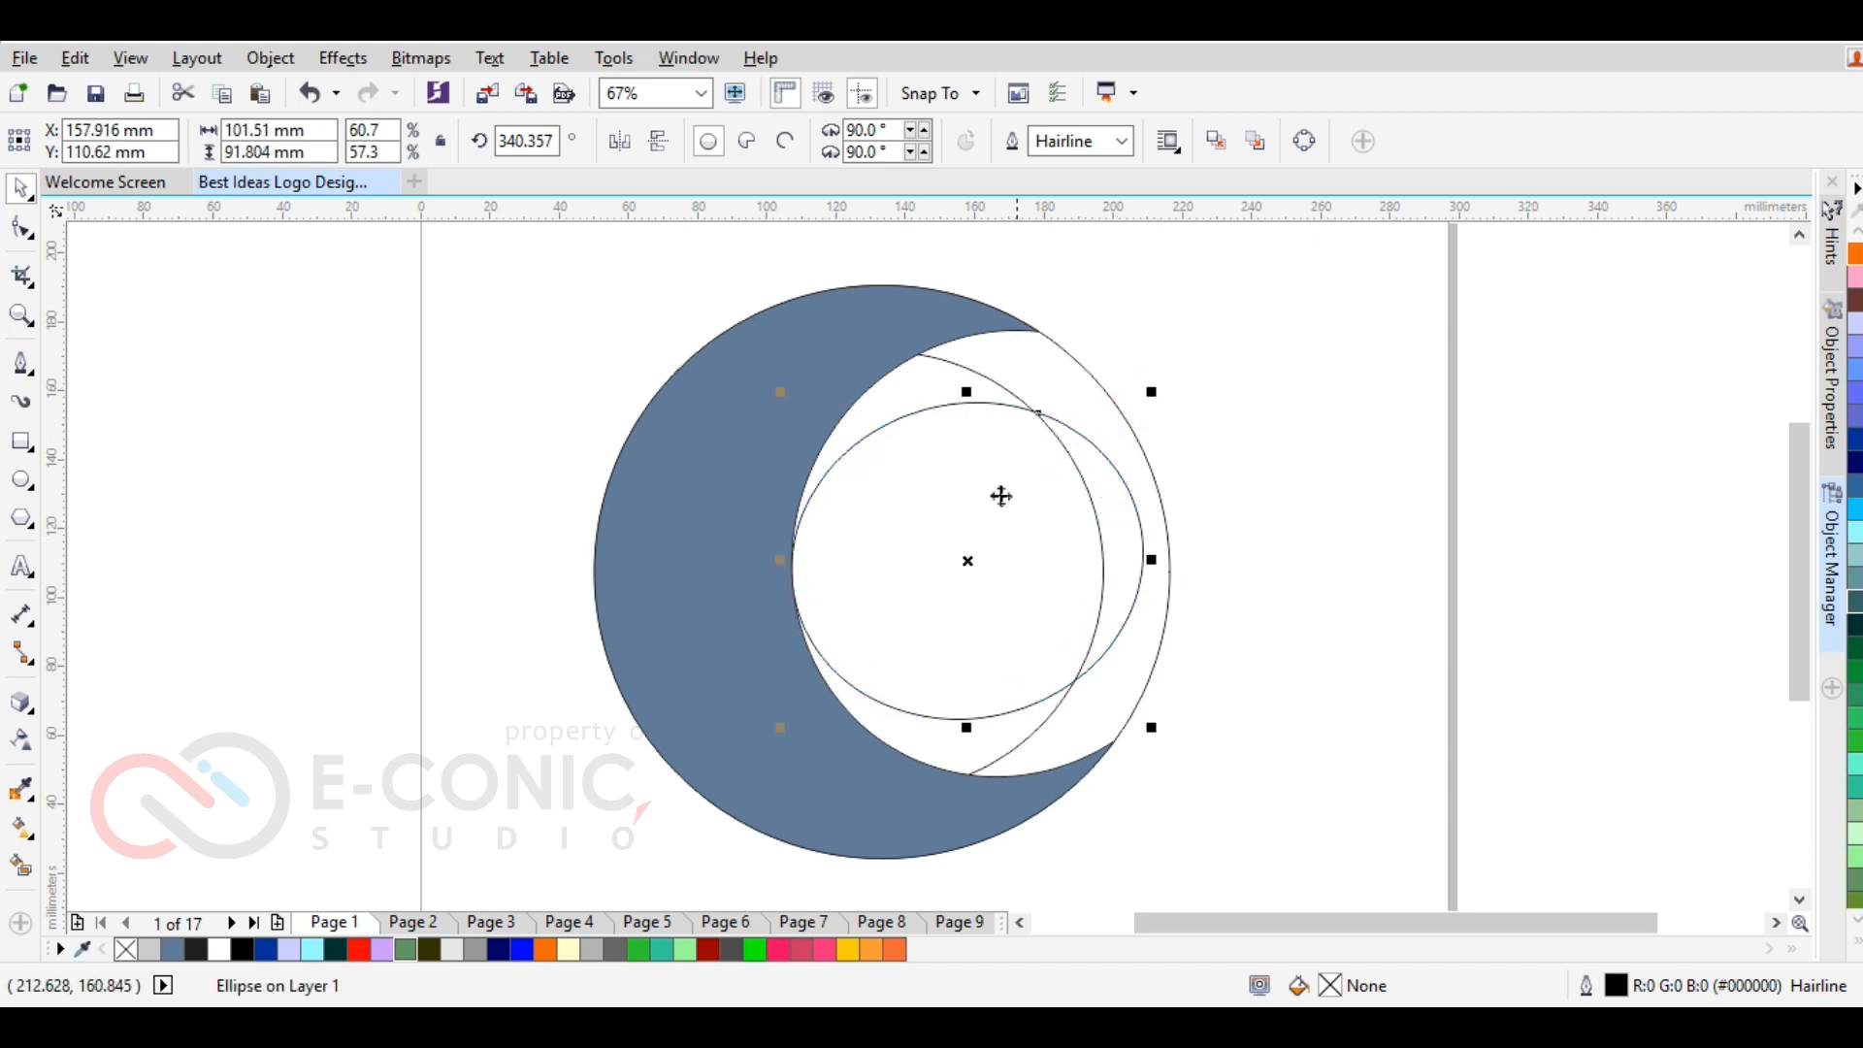
Skew the inner ellipse further so its right side rises, giving a height of about 92.6 mm, and deselect it
{"action": "left_click", "coordinate": [905, 599]}
{"action": "left_click_drag", "start_coordinate": [788, 559], "coordinate": [794, 595]}
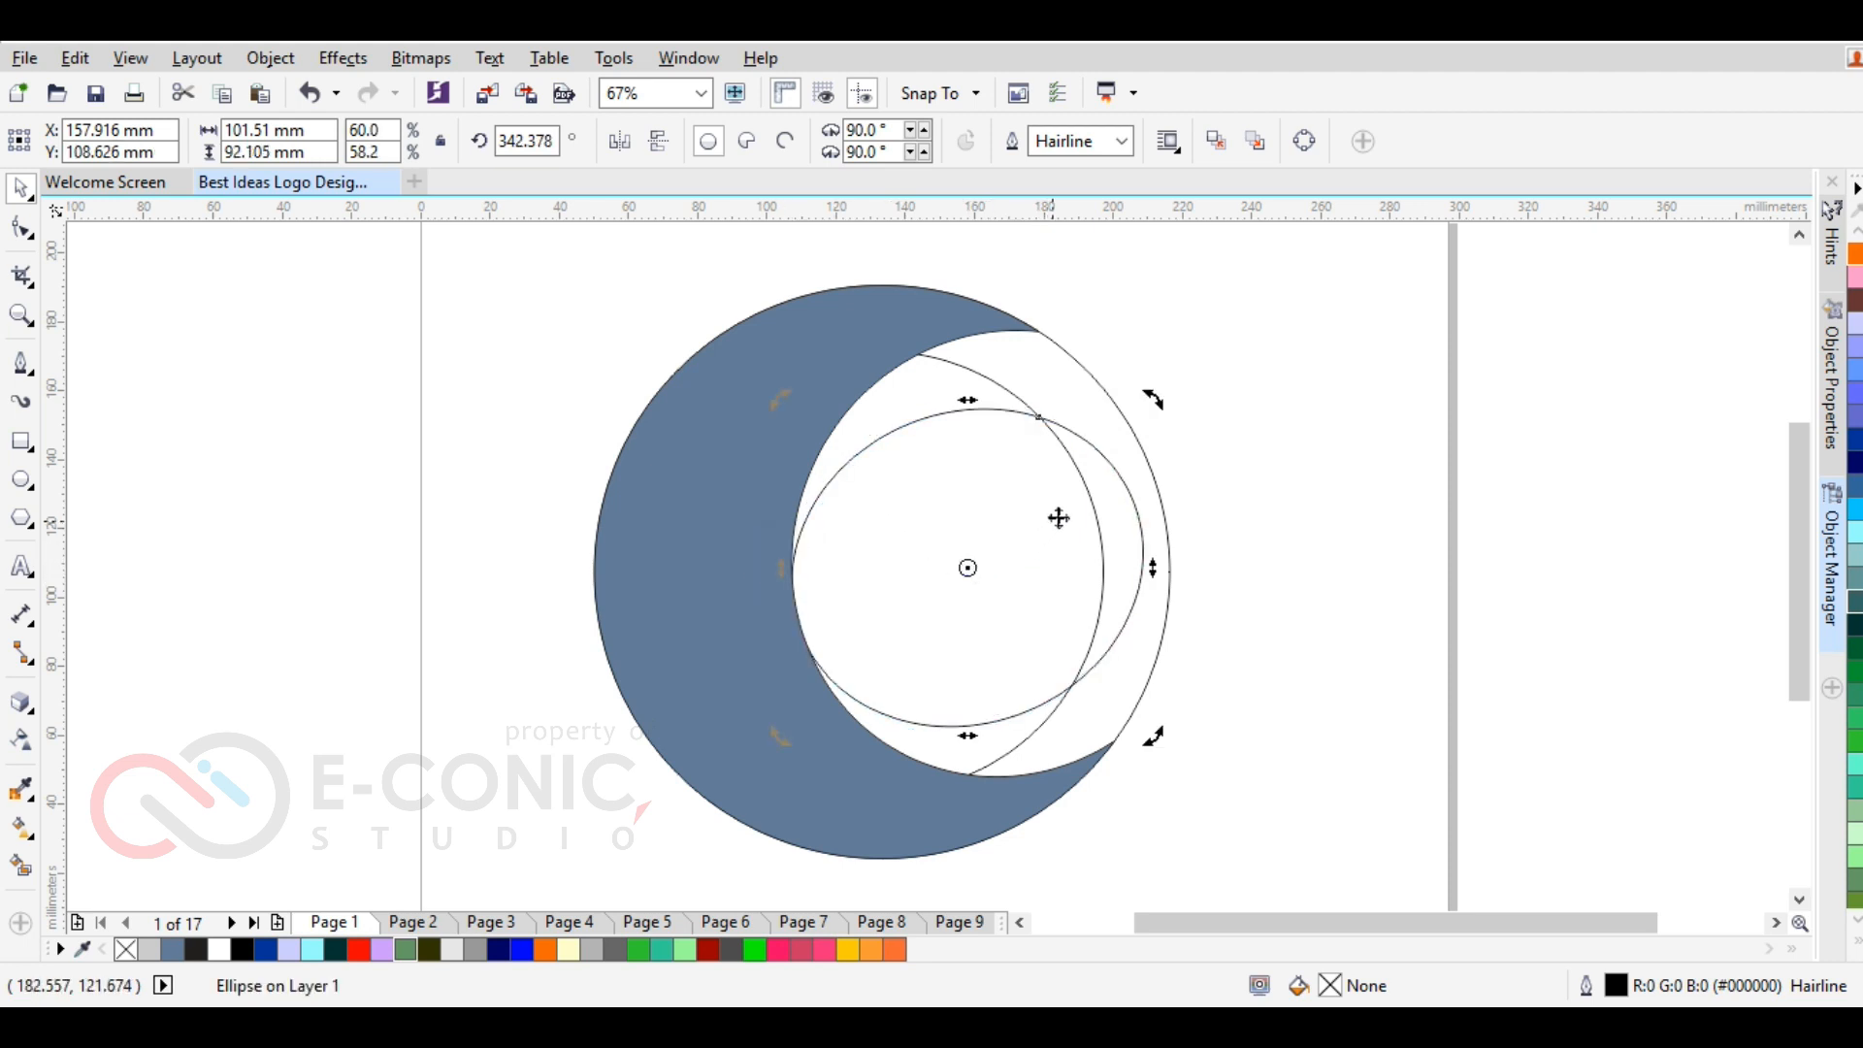
{"action": "left_click_drag", "start_coordinate": [1155, 555], "coordinate": [1157, 544]}
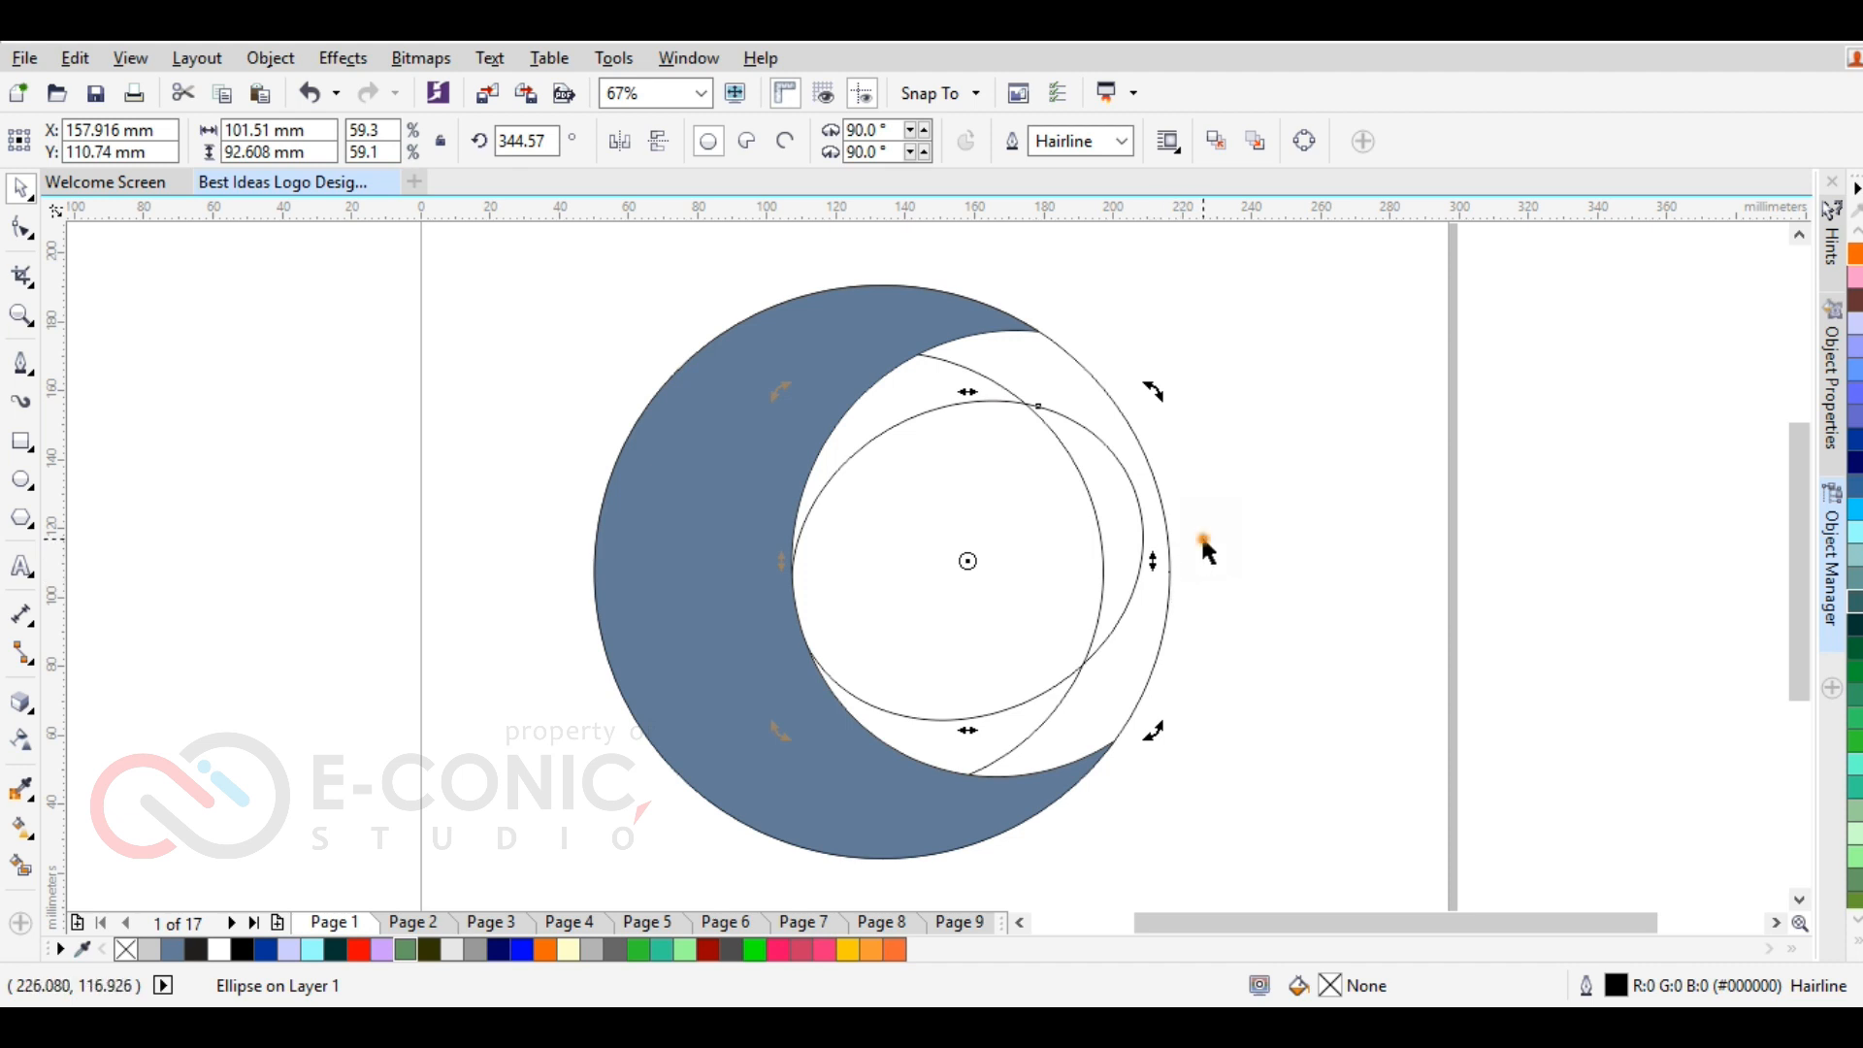
{"action": "left_click", "coordinate": [1202, 551]}
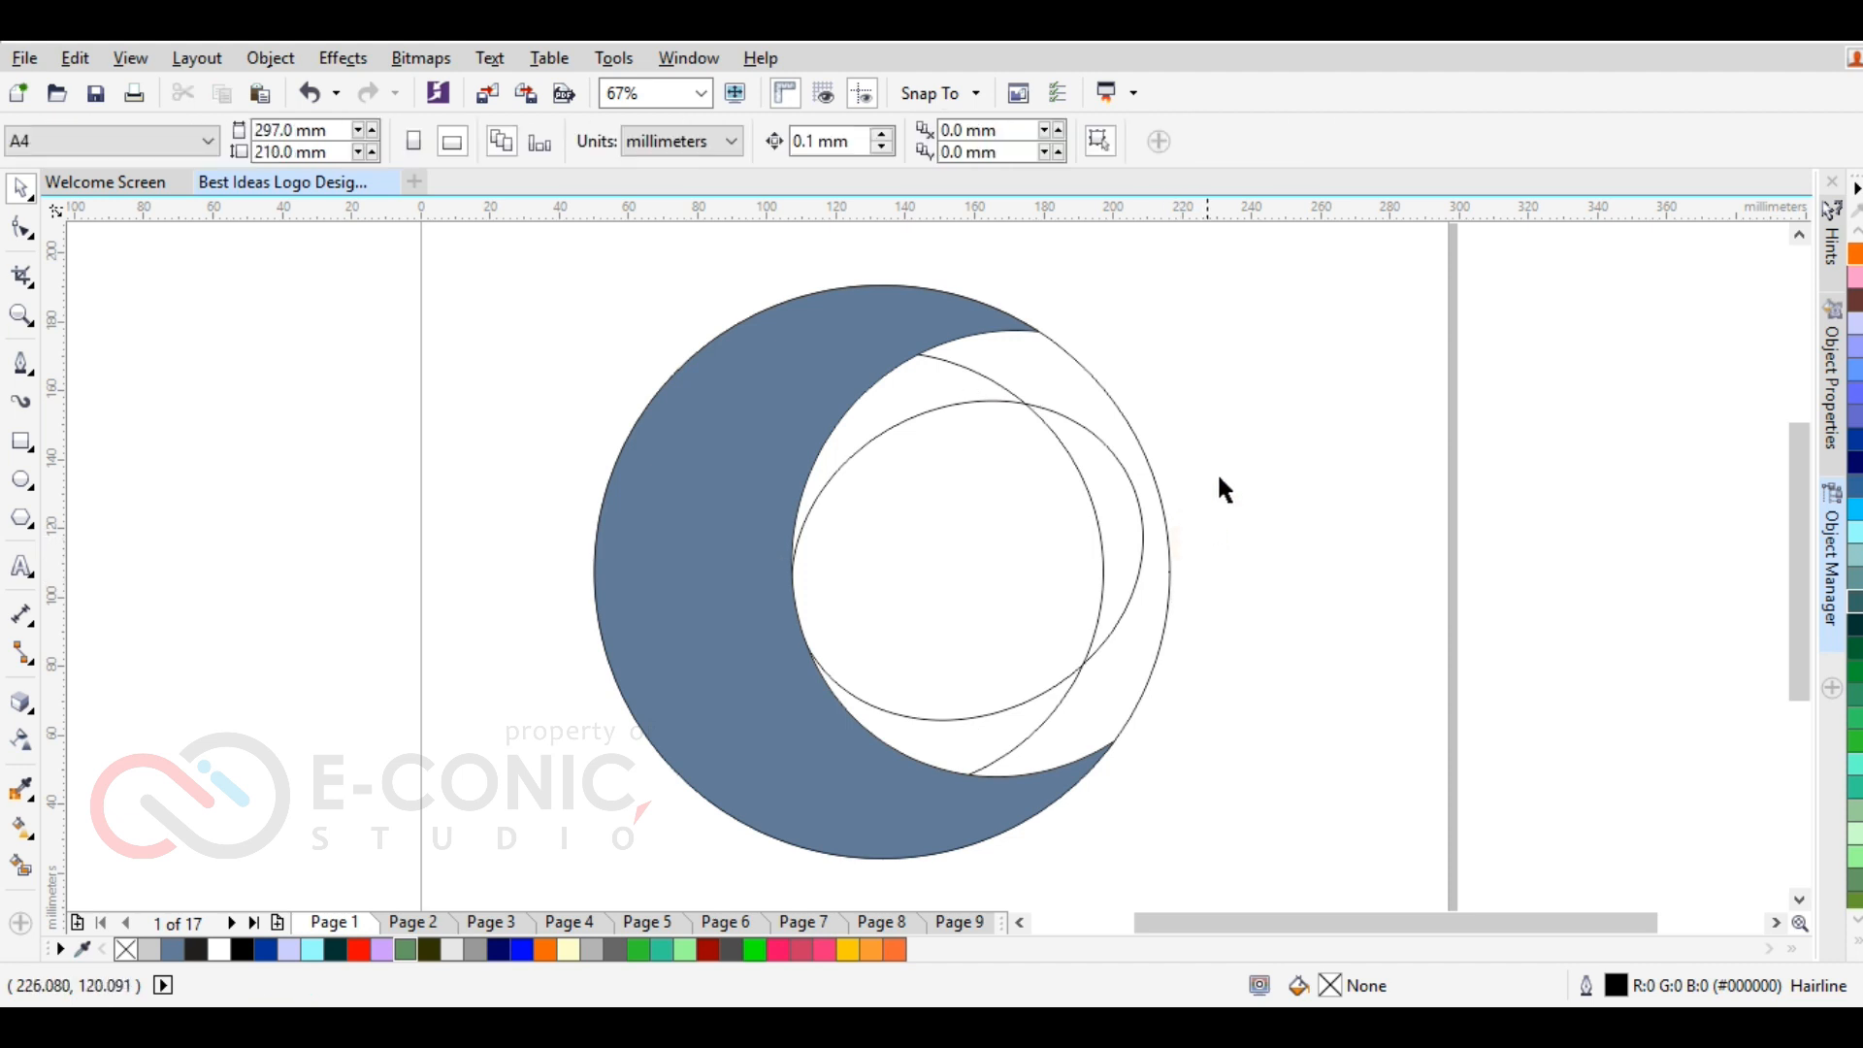
Use Smart Fill to fill the area where the inner ellipse overlaps the 128 mm circle with blue-grey
{"action": "left_click", "coordinate": [21, 864]}
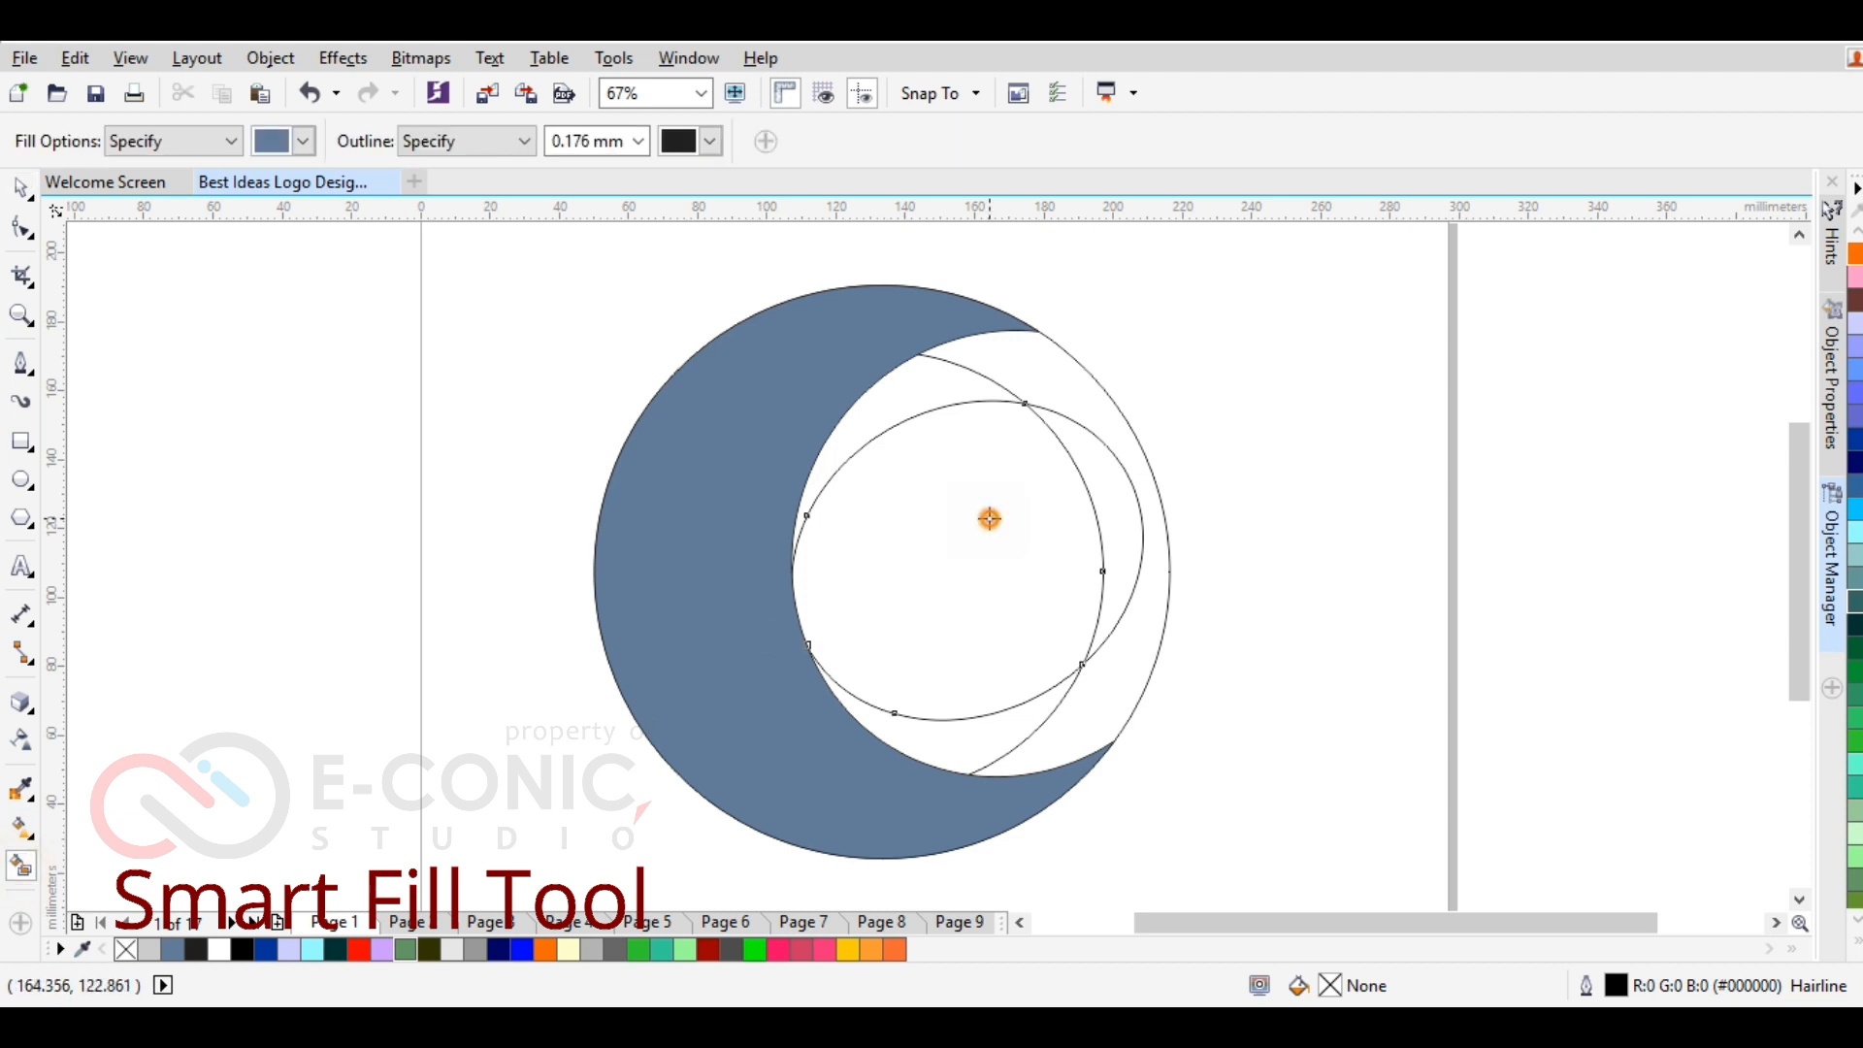
{"action": "left_click", "coordinate": [988, 517]}
{"action": "key", "text": "space"}
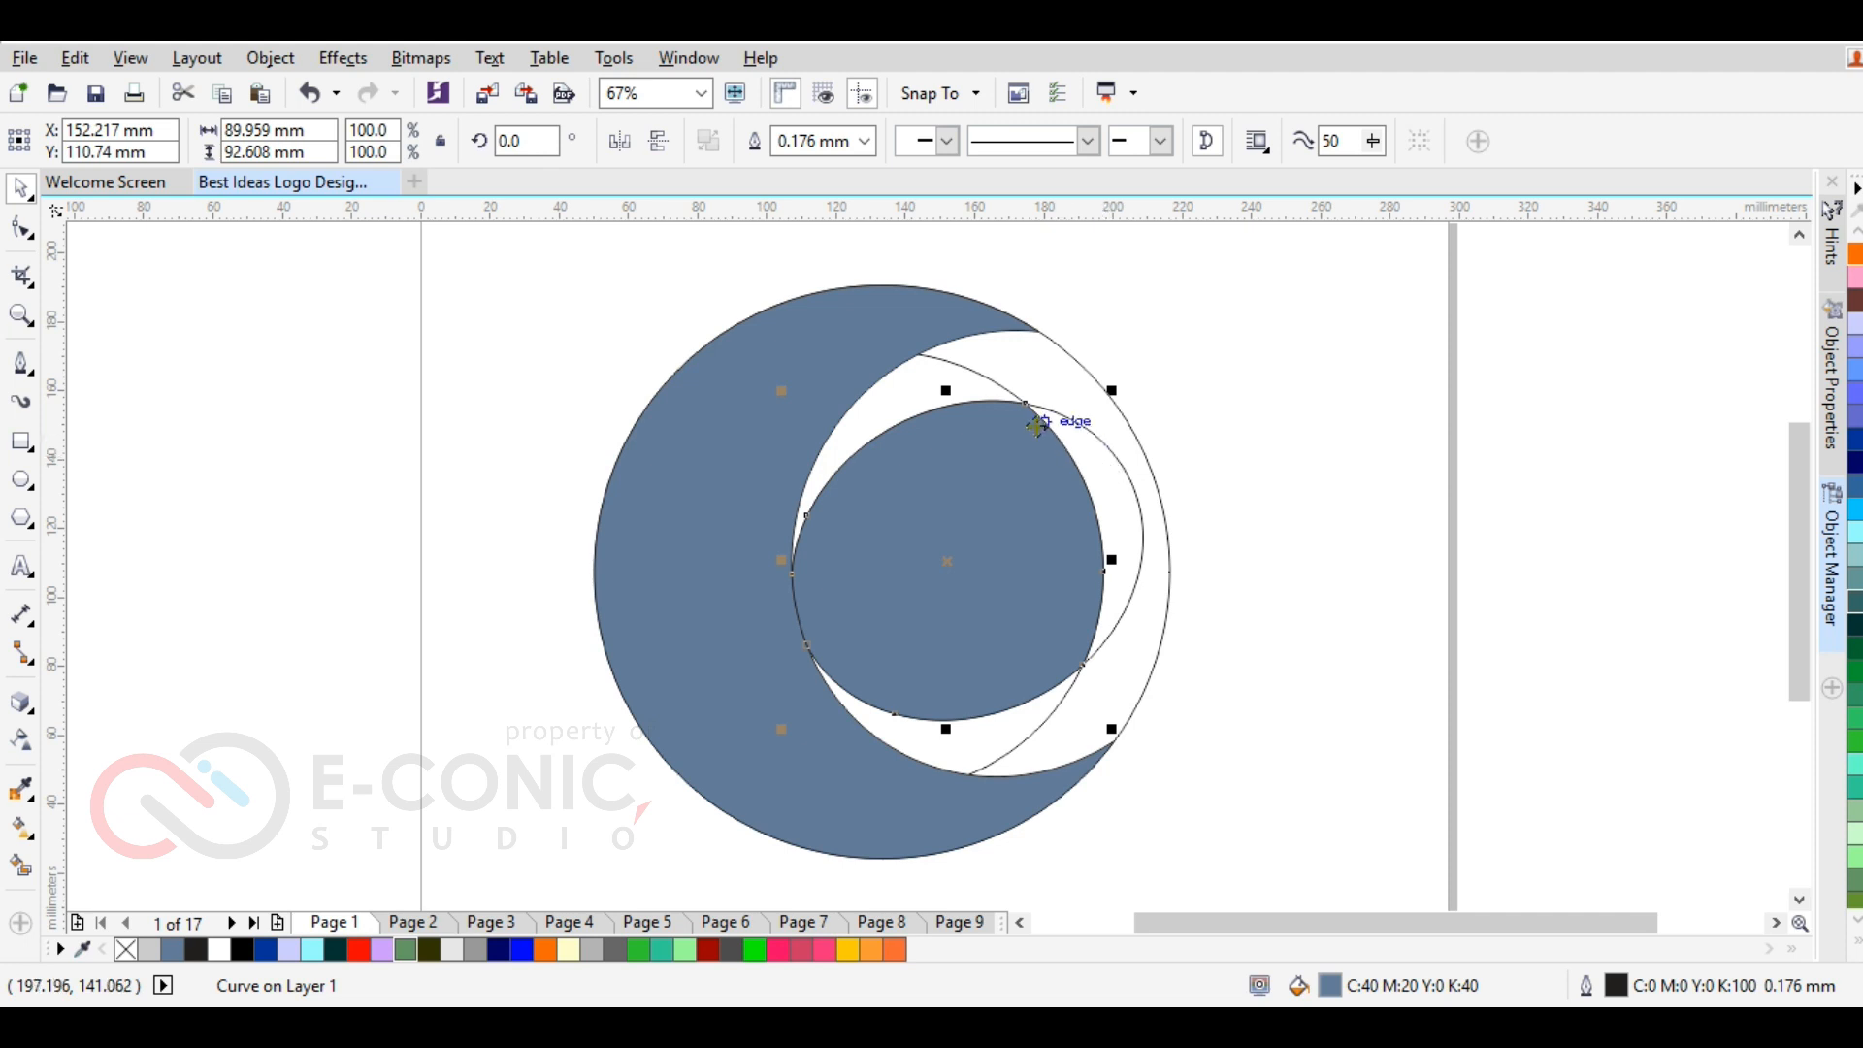
Delete the 128 mm circle and Smart Fill the band between the inner ellipse, the crescent and the large circle's right edge
{"action": "left_click", "coordinate": [966, 374]}
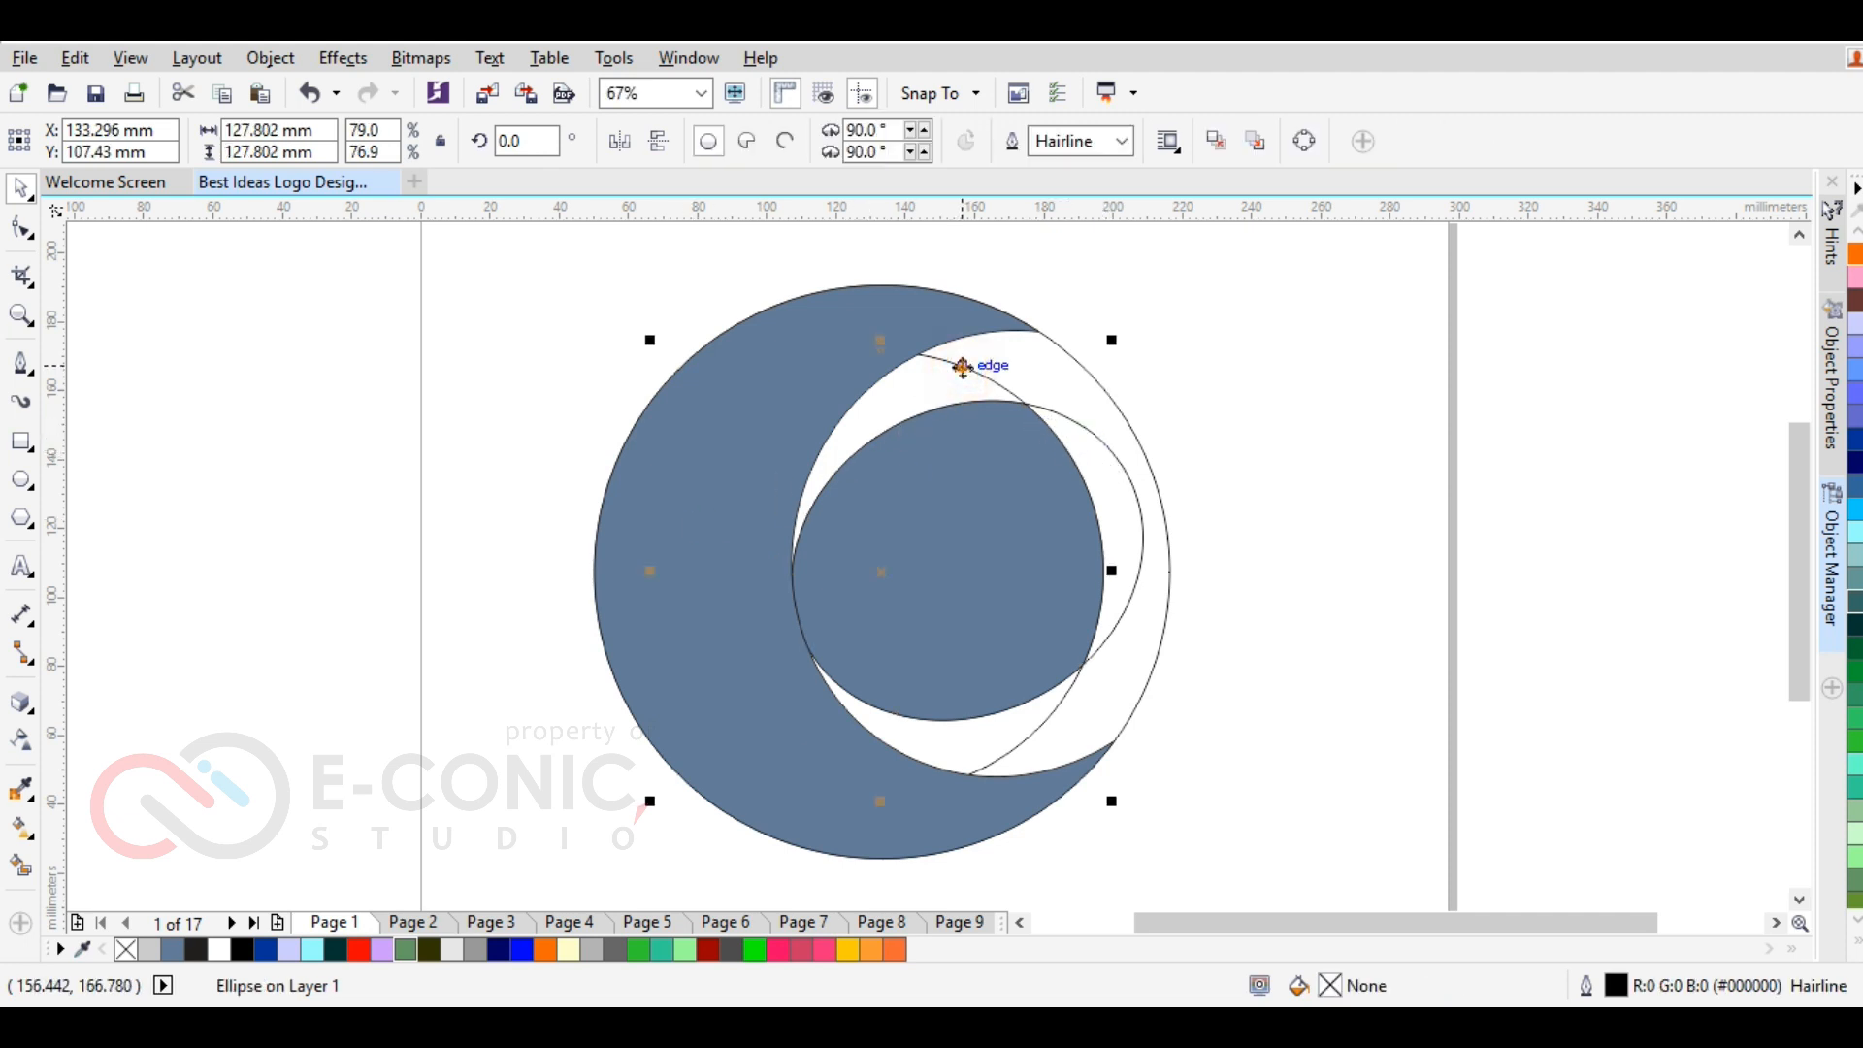
{"action": "left_click_drag", "start_coordinate": [967, 366], "coordinate": [1333, 352]}
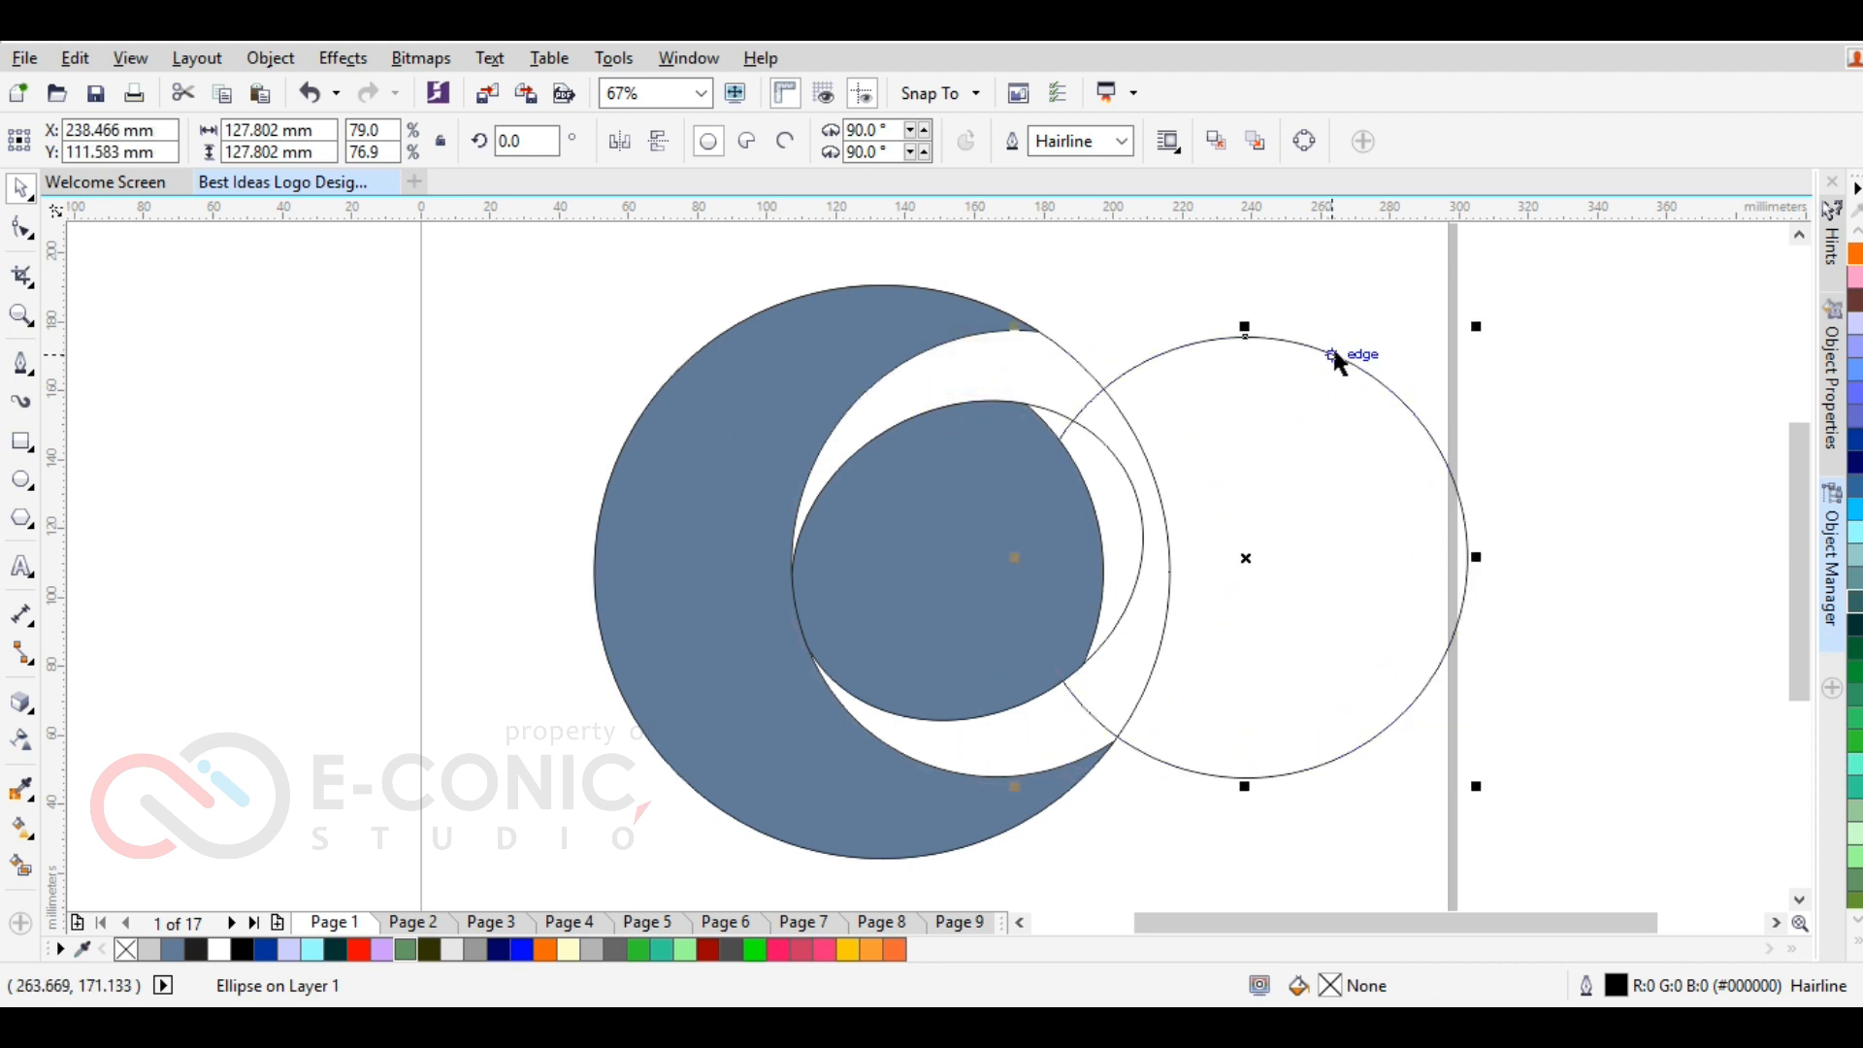
{"action": "key", "text": "Delete"}
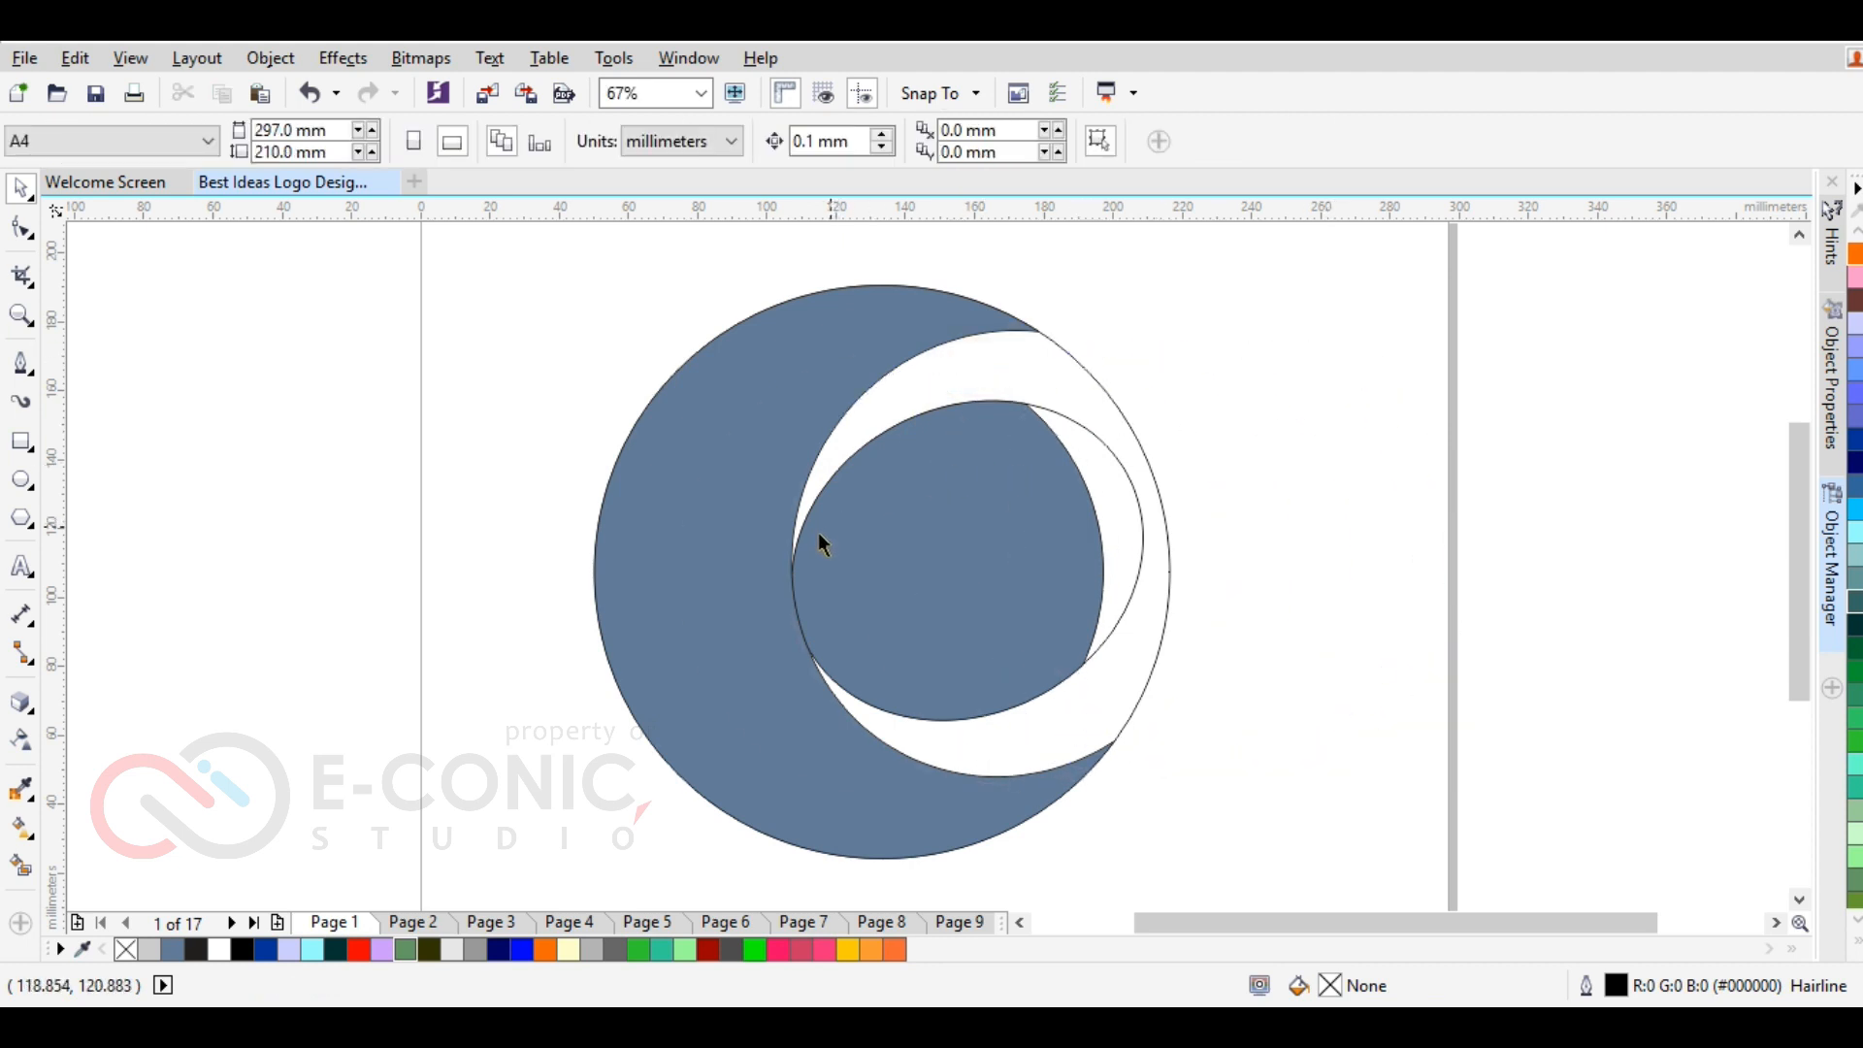
{"action": "left_click", "coordinate": [21, 865]}
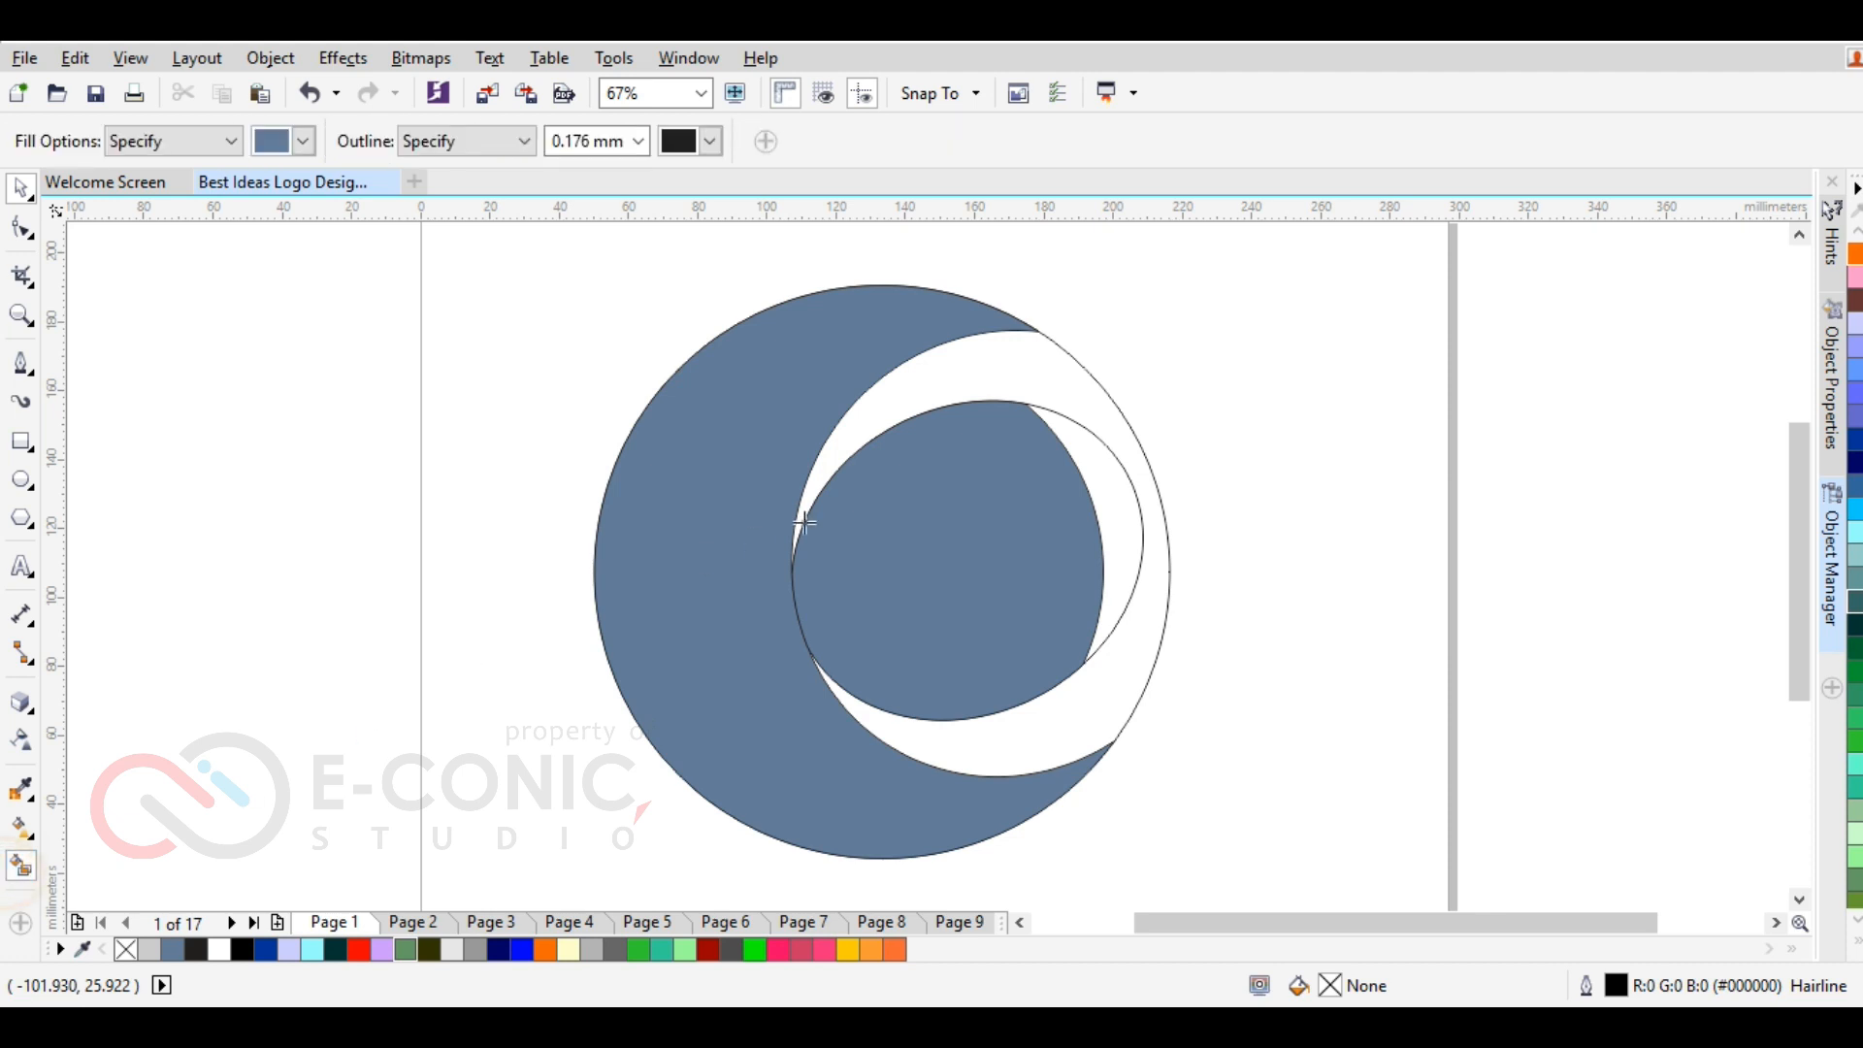
{"action": "left_click", "coordinate": [942, 384]}
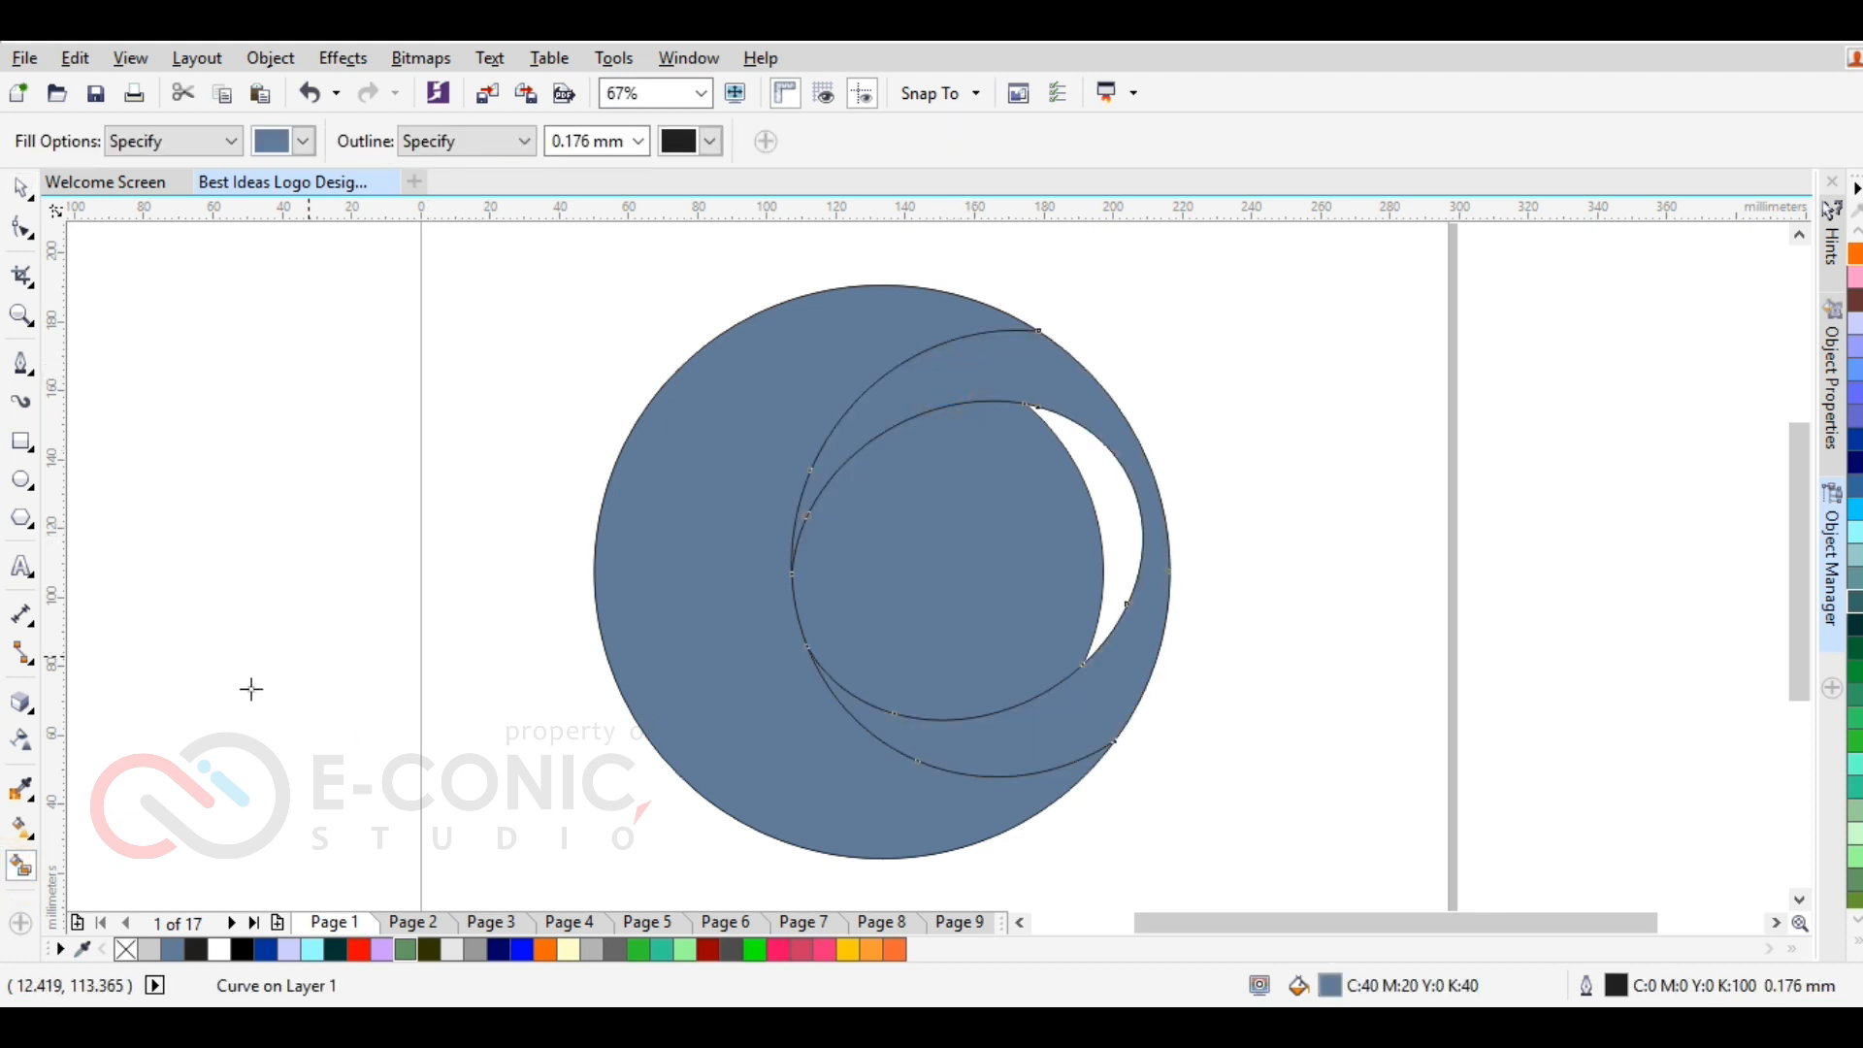
Draw an open Pen tool polyline about 56 by 140 mm through the upper and lower tips of the crescent and inner shape, ending outside the circle
{"action": "left_click", "coordinate": [22, 363]}
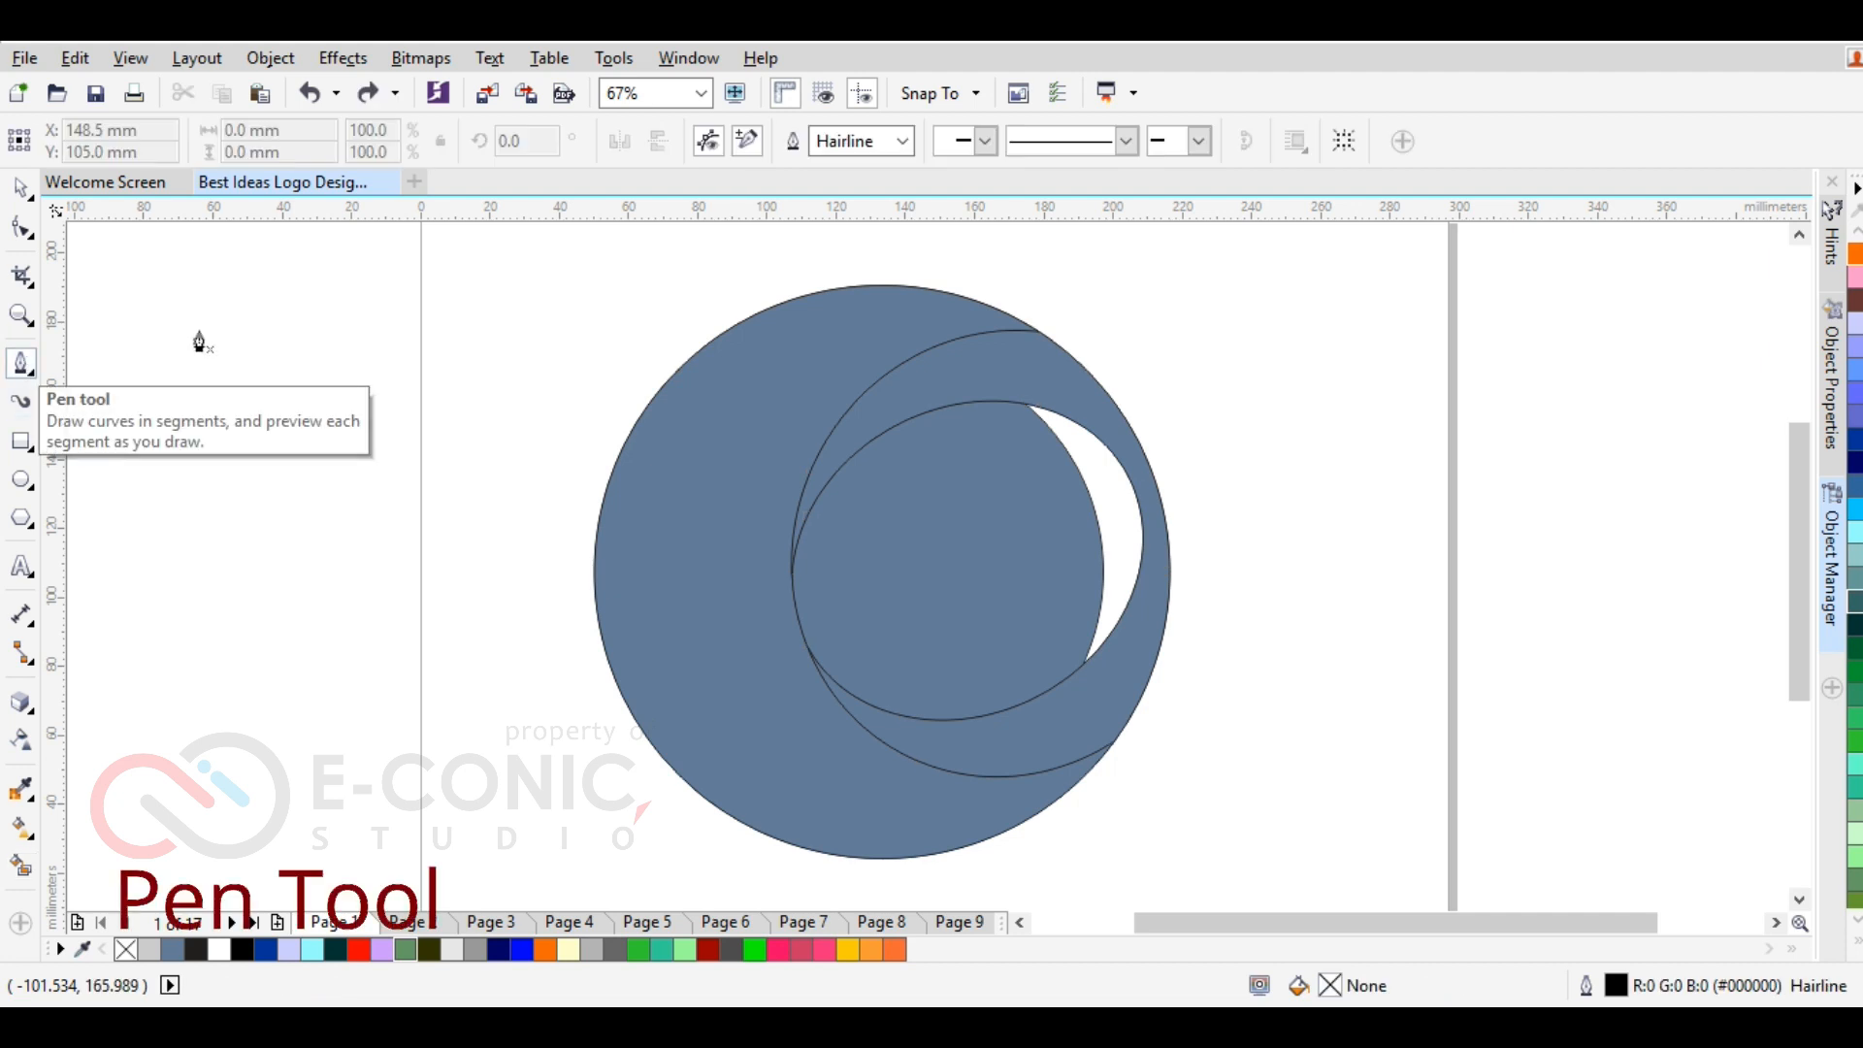
{"action": "left_click", "coordinate": [1097, 284]}
{"action": "left_click", "coordinate": [1038, 331]}
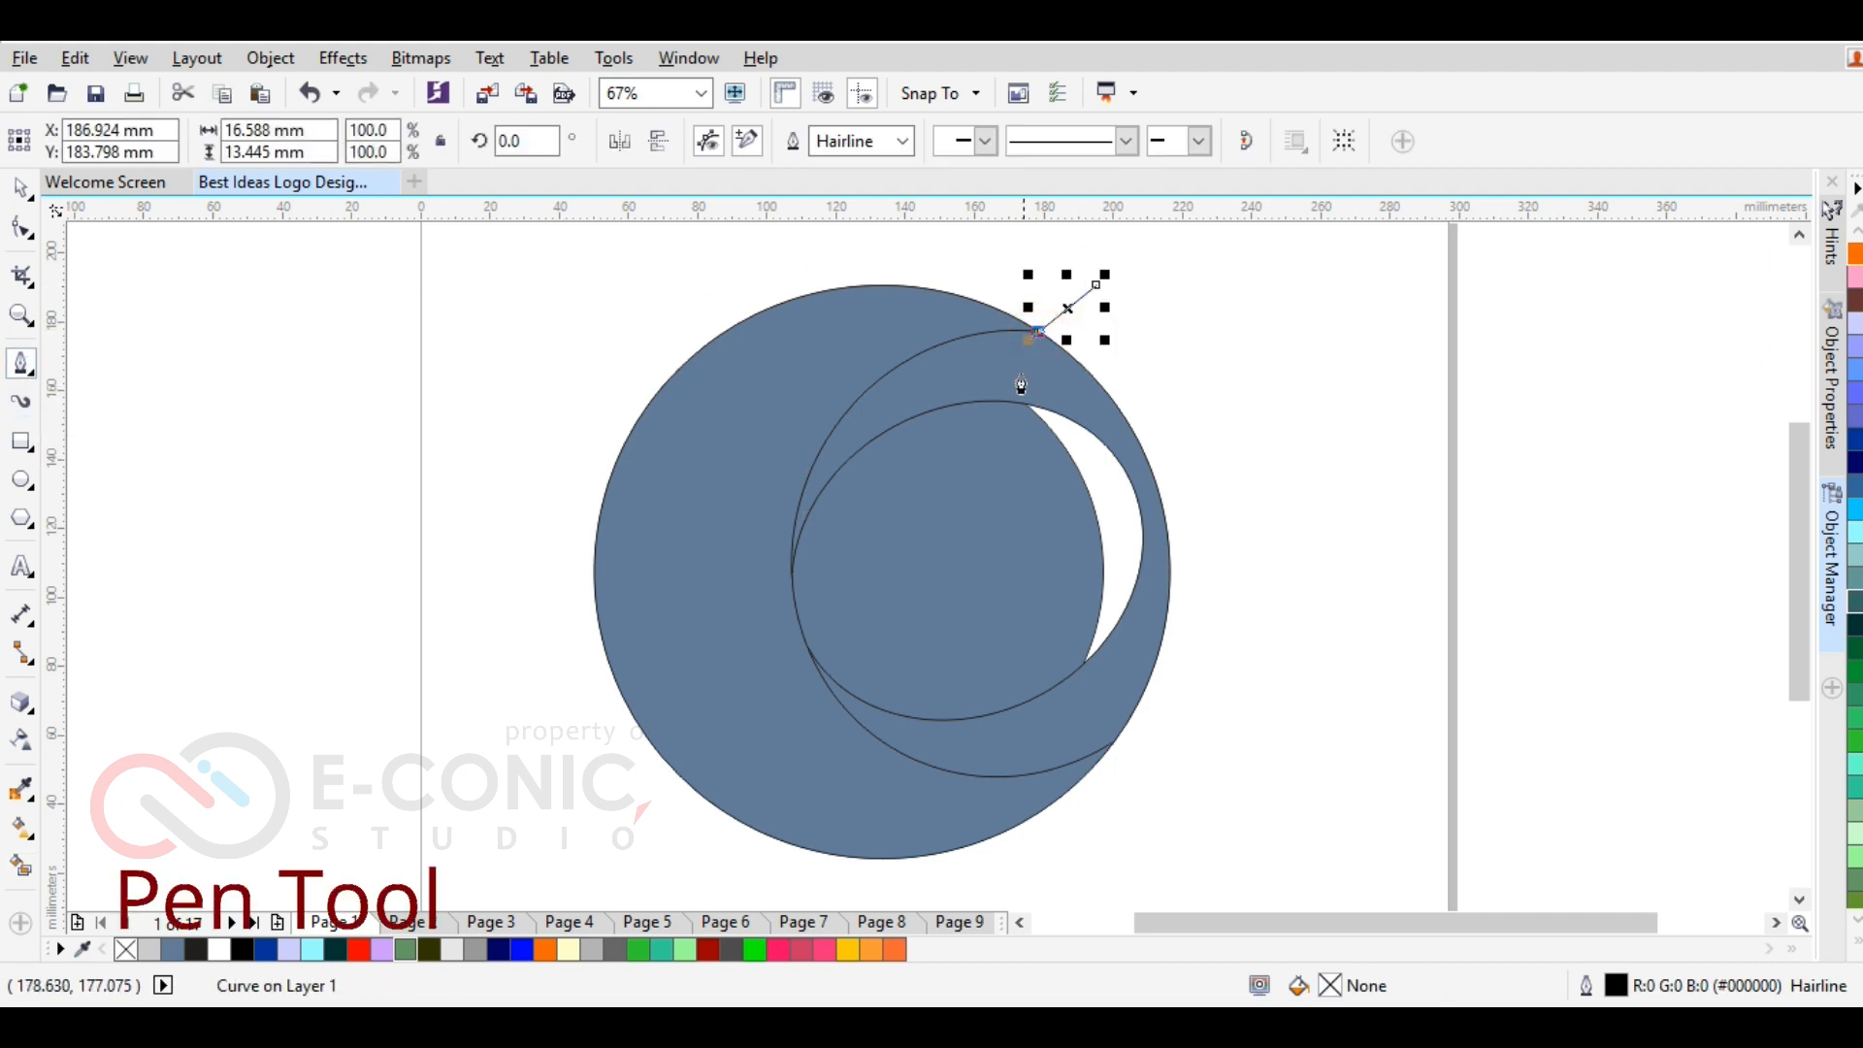
{"action": "left_click", "coordinate": [1026, 403]}
{"action": "left_click", "coordinate": [1082, 665]}
{"action": "left_click", "coordinate": [1114, 742]}
{"action": "double_click", "coordinate": [1219, 769]}
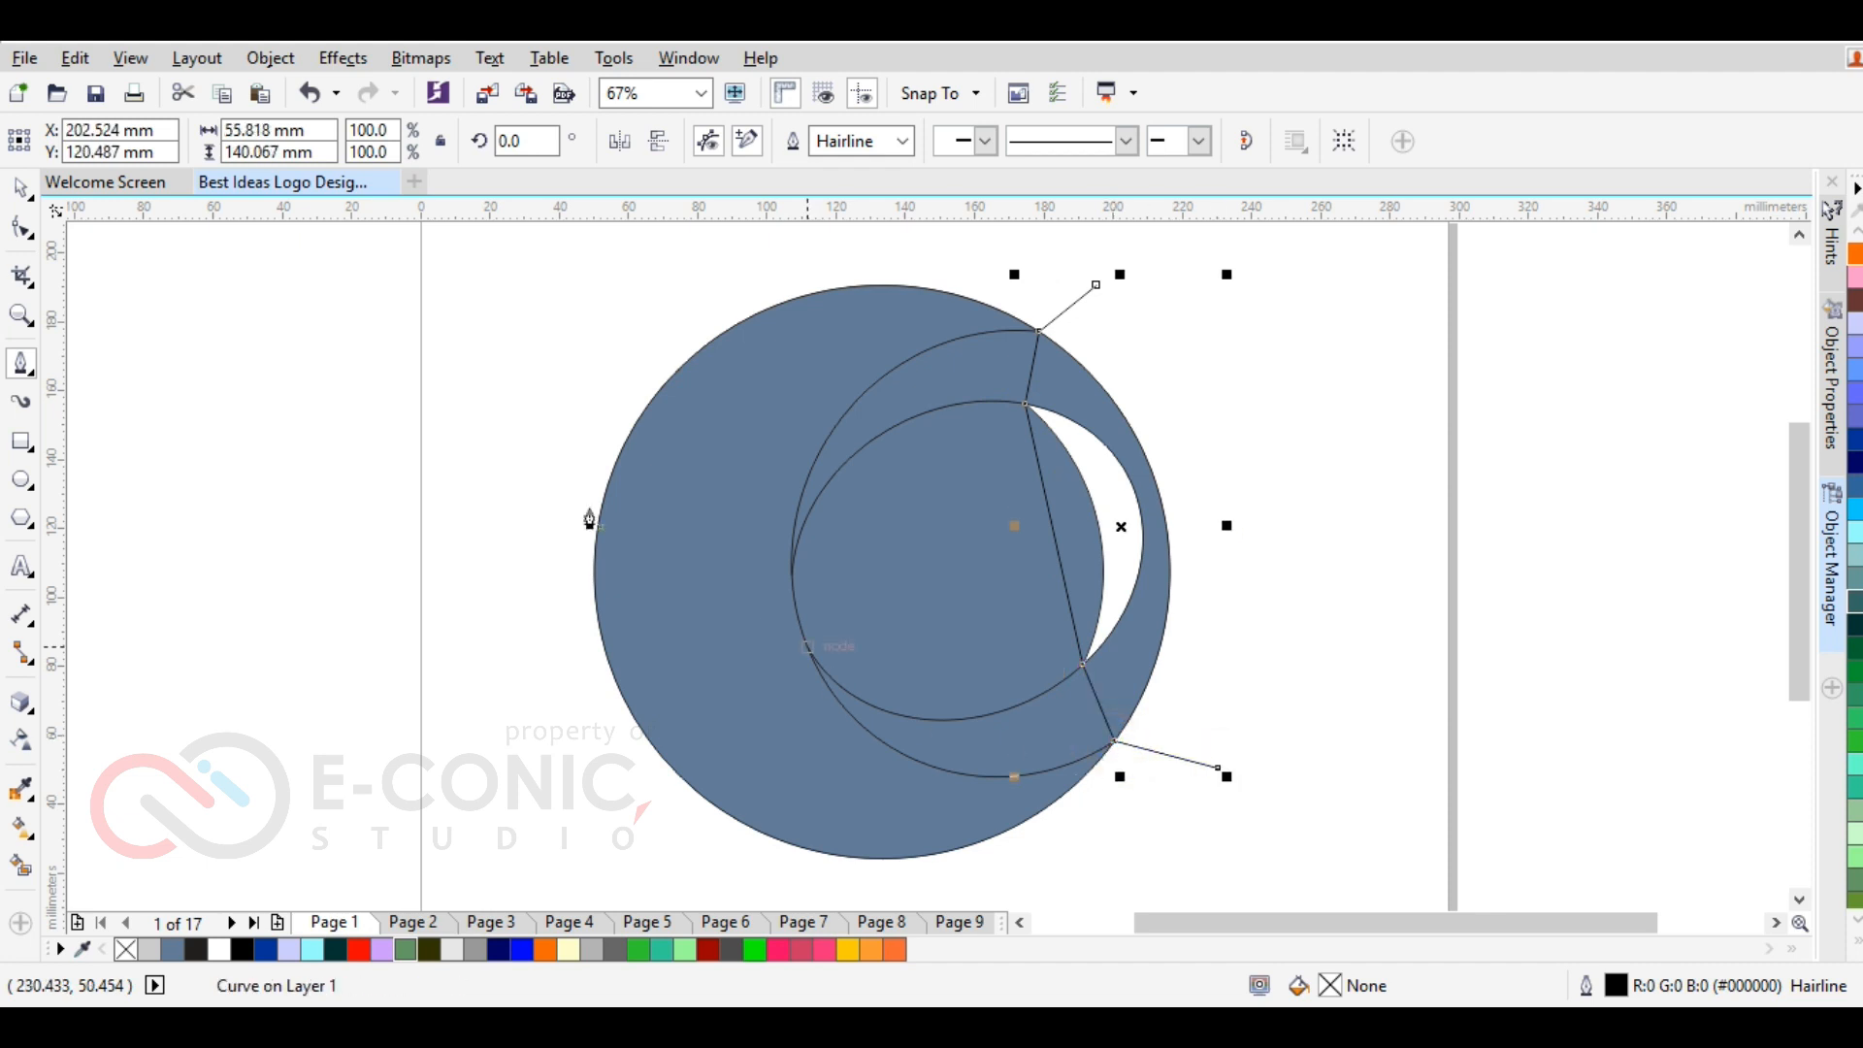
Smart Fill the upper and lower parts of the band left of the polyline, and delete the original band and the polyline
{"action": "left_click", "coordinate": [21, 866]}
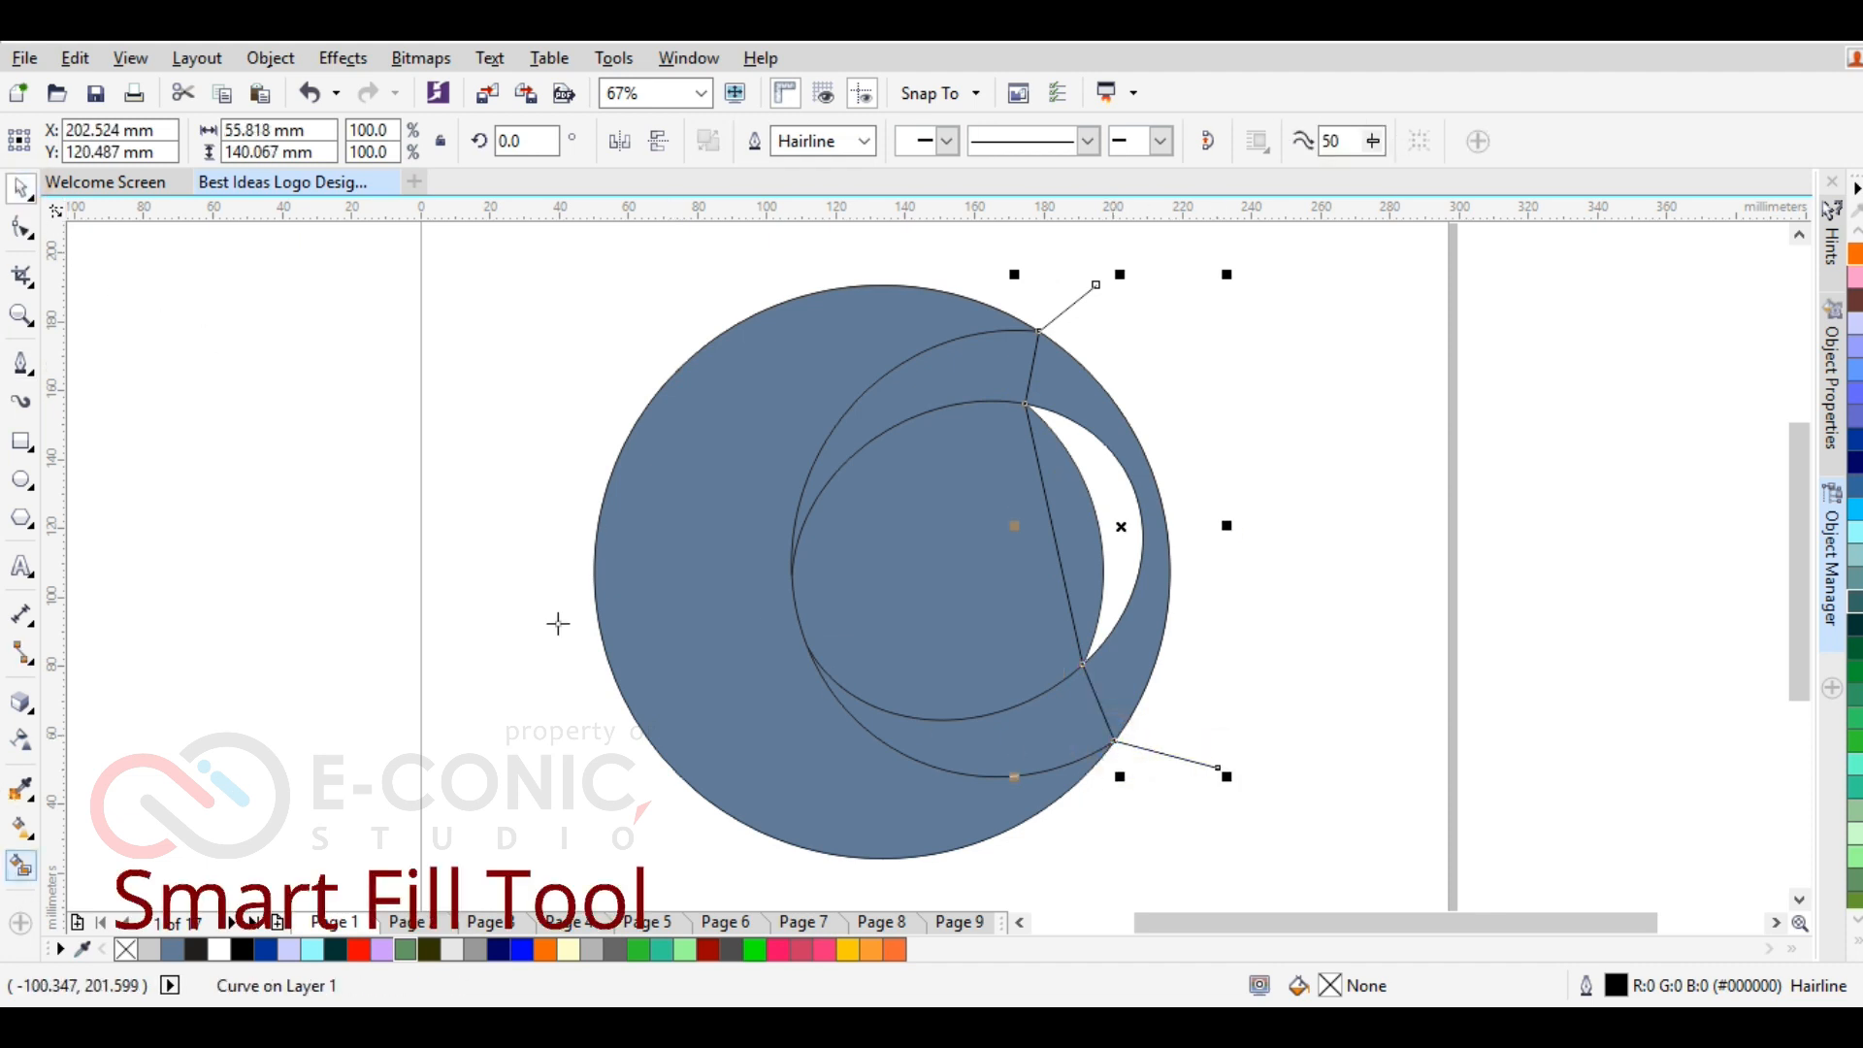
{"action": "left_click", "coordinate": [926, 387]}
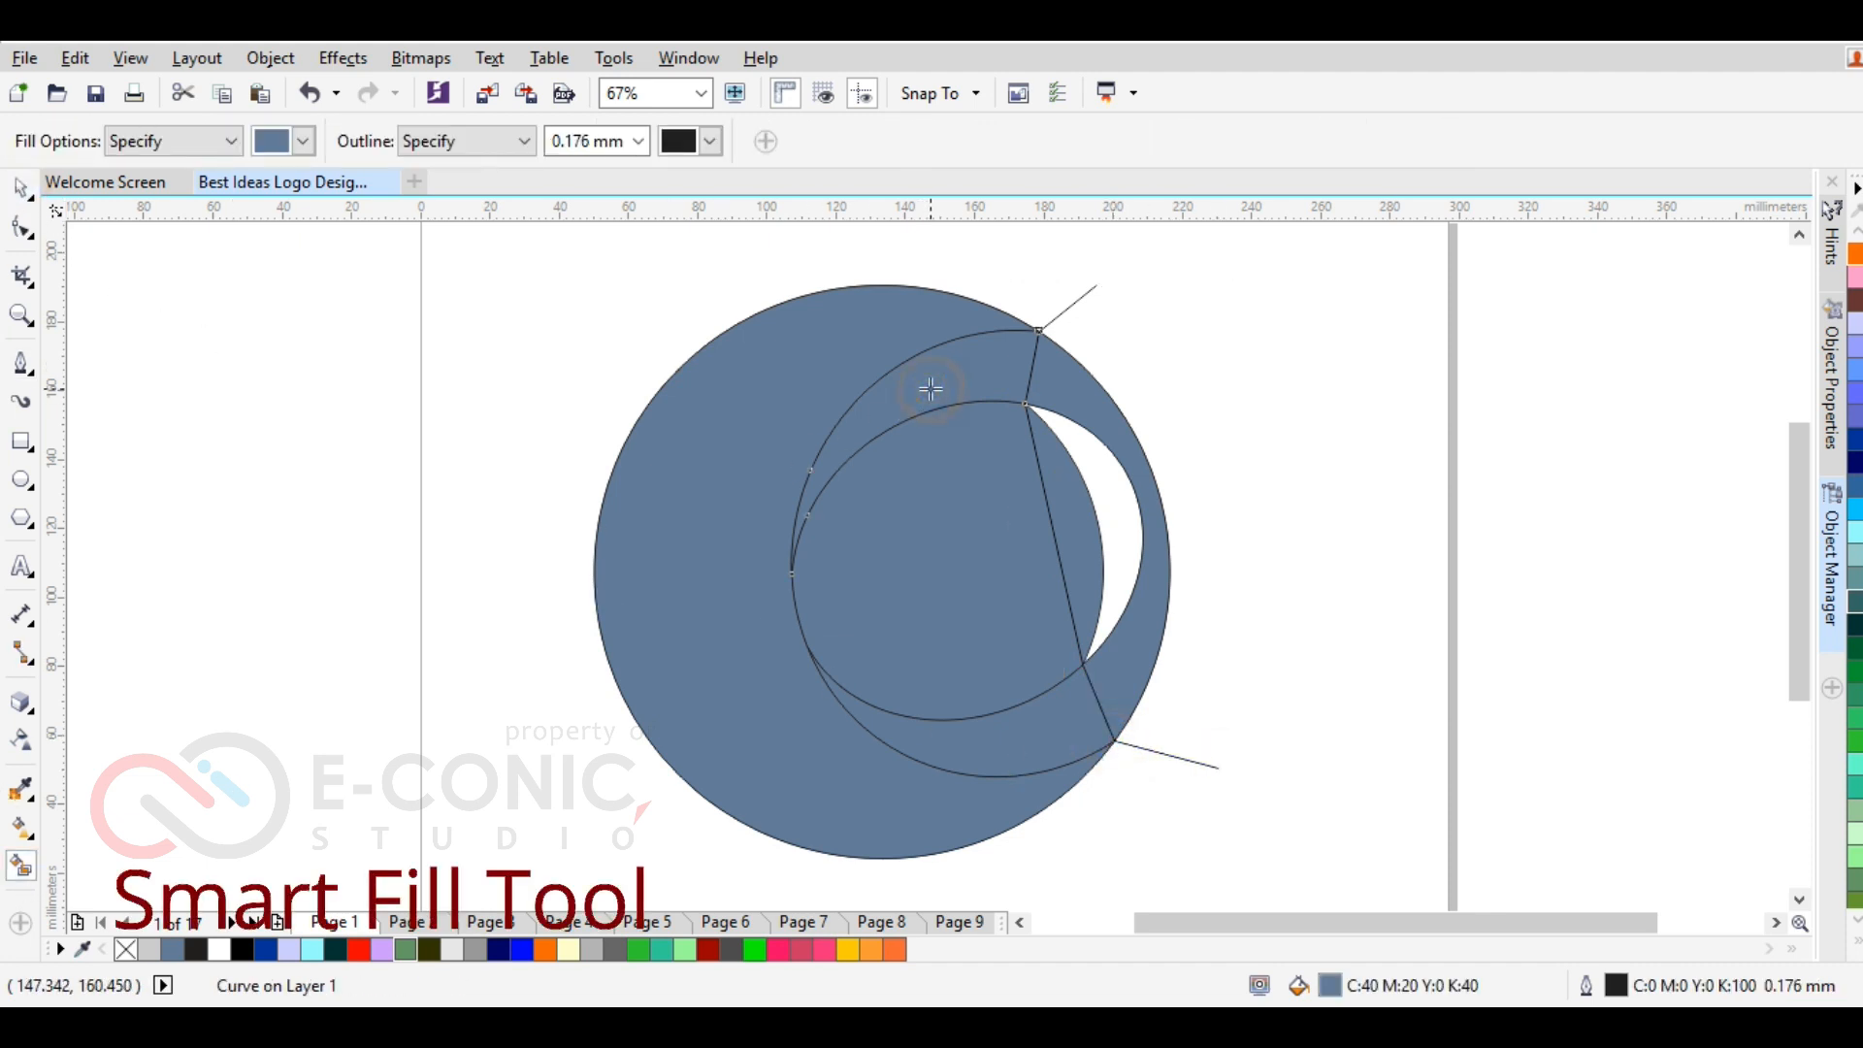
{"action": "left_click", "coordinate": [21, 186]}
{"action": "left_click_drag", "start_coordinate": [1118, 402], "coordinate": [1318, 411]}
{"action": "key", "text": "Delete"}
{"action": "left_click_drag", "start_coordinate": [1083, 428], "coordinate": [1253, 411]}
{"action": "key", "text": "Delete"}
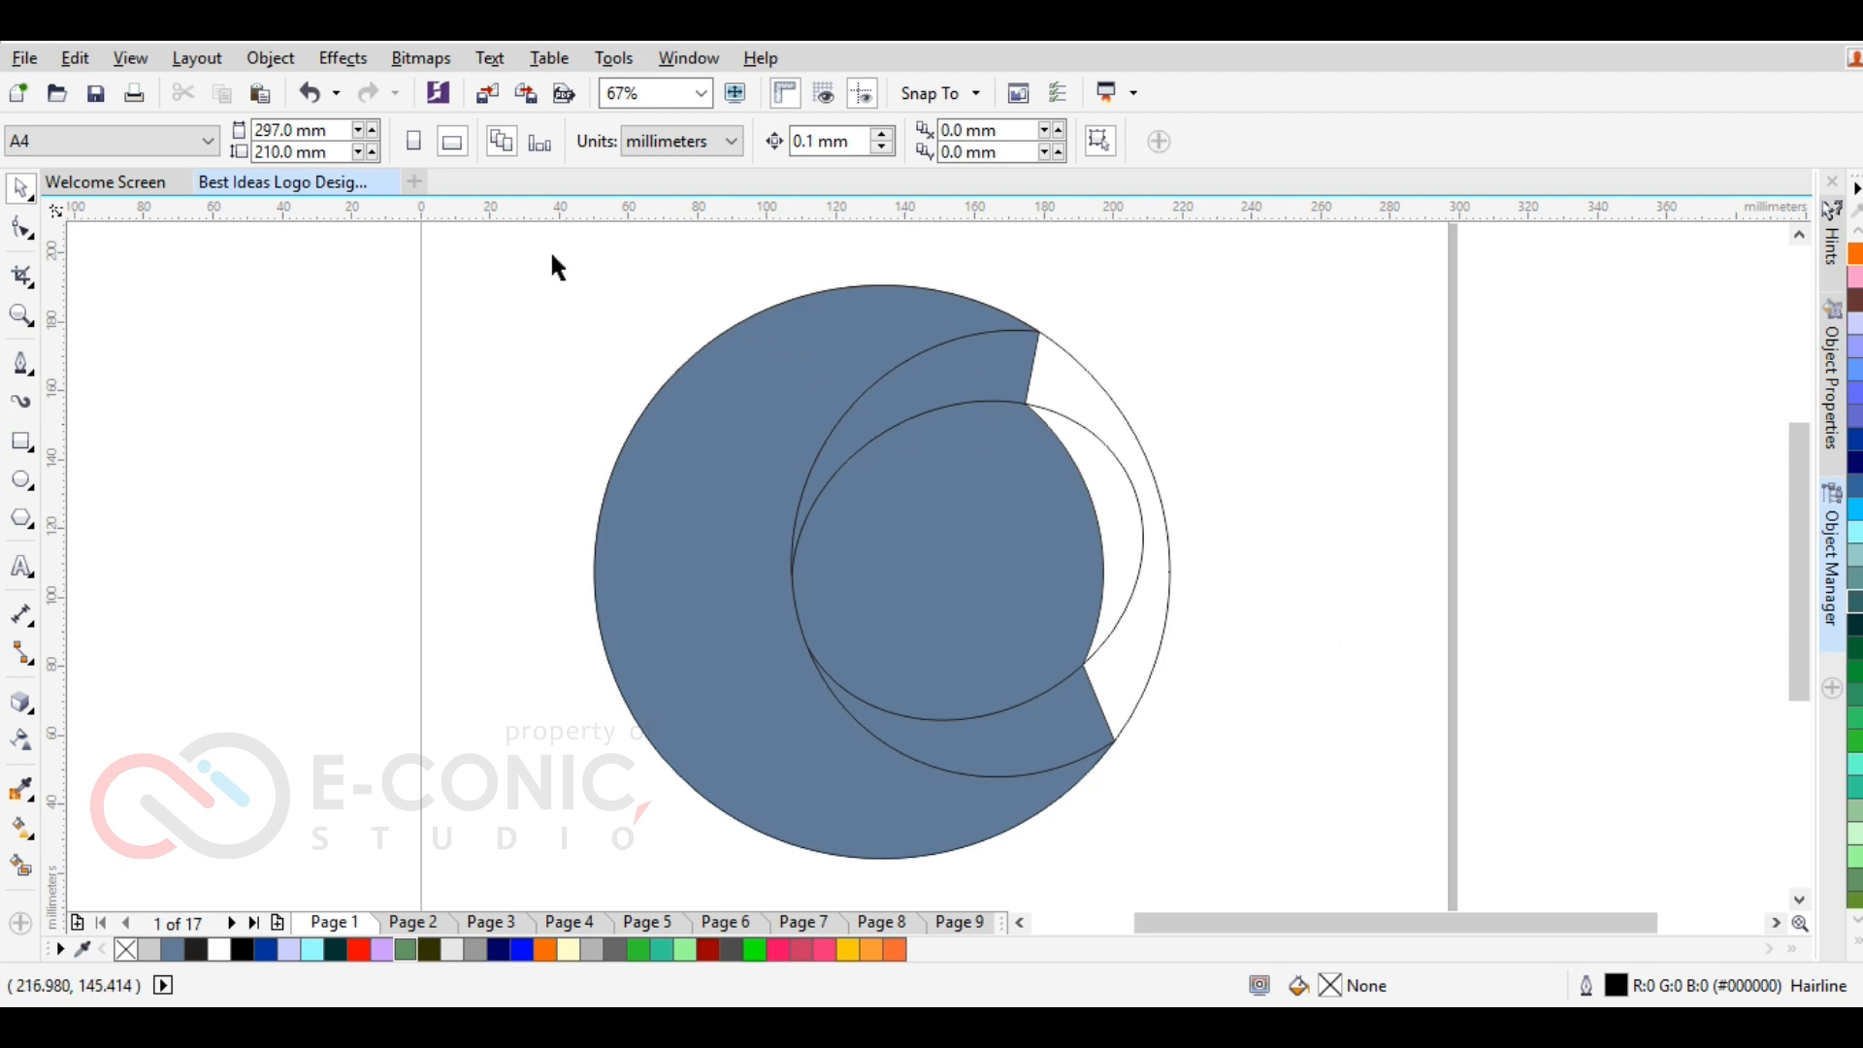
Make a concentric duplicate of the large circle about 112 mm in diameter and bring it to the front of the layer
{"action": "left_click", "coordinate": [22, 192]}
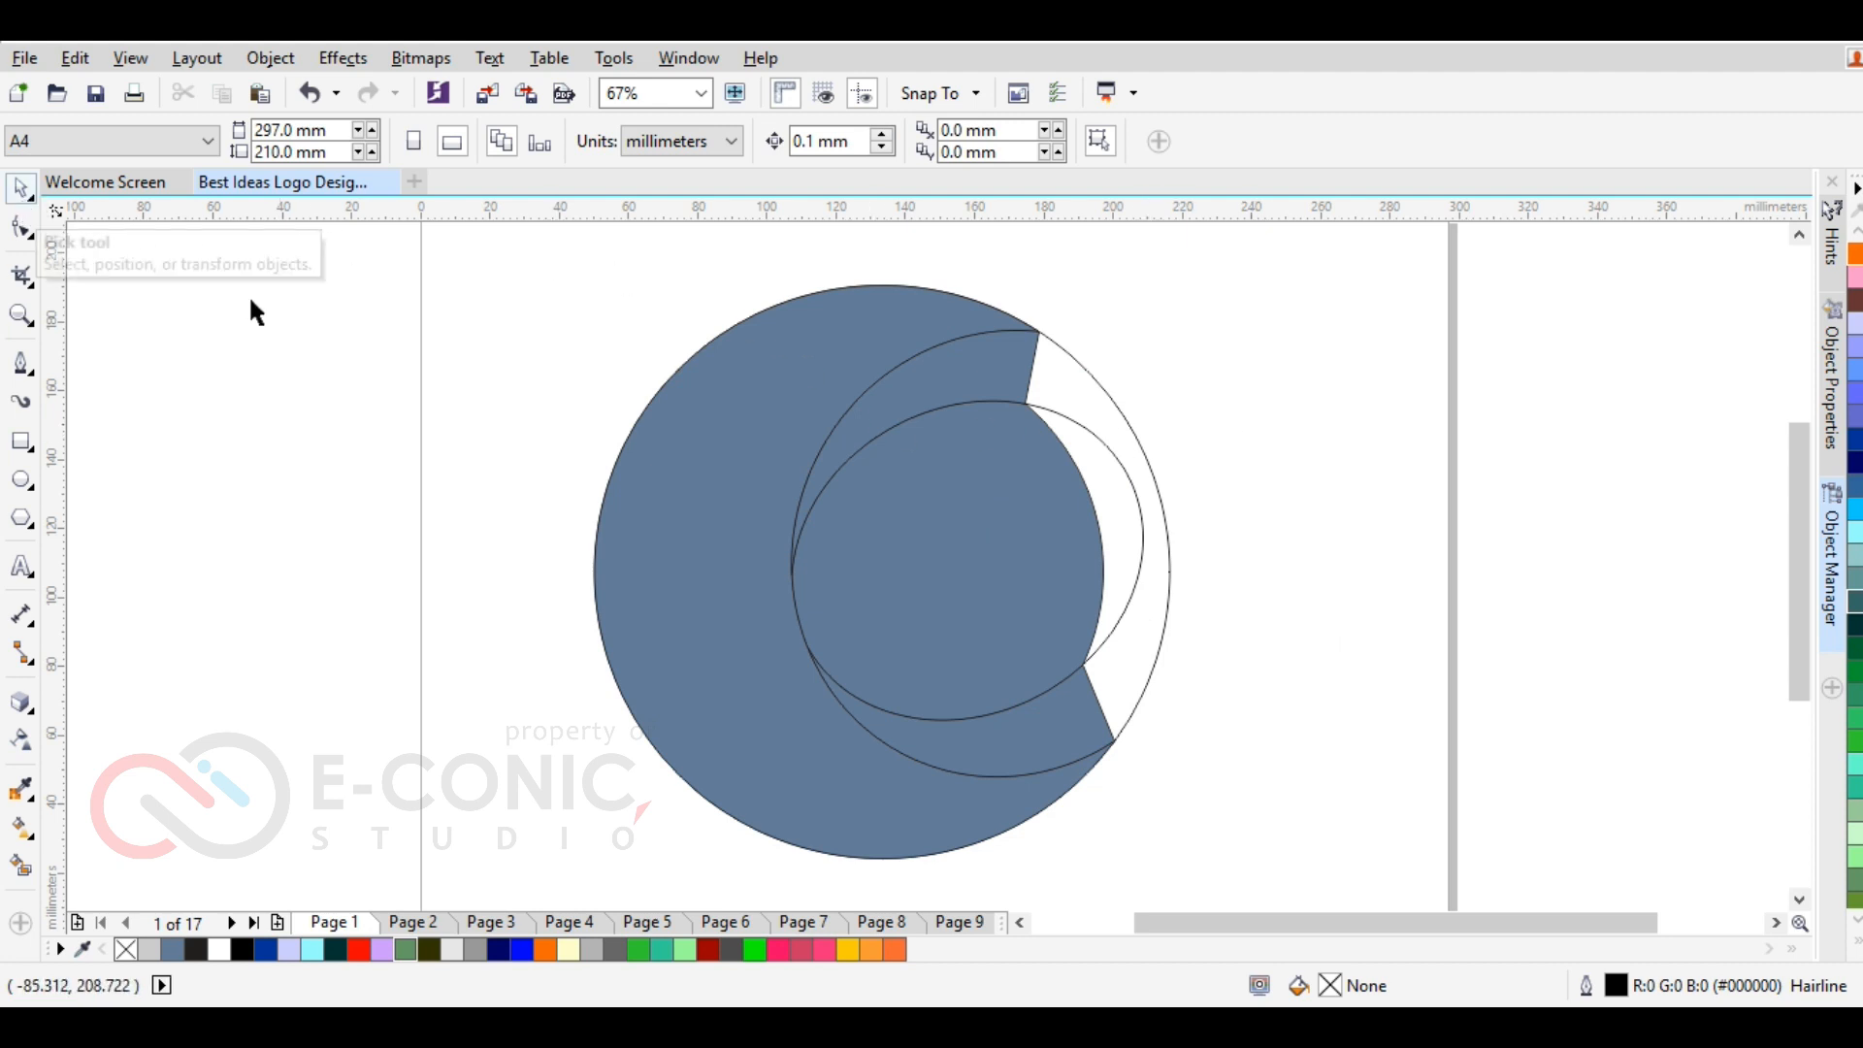
{"action": "left_click", "coordinate": [1091, 378]}
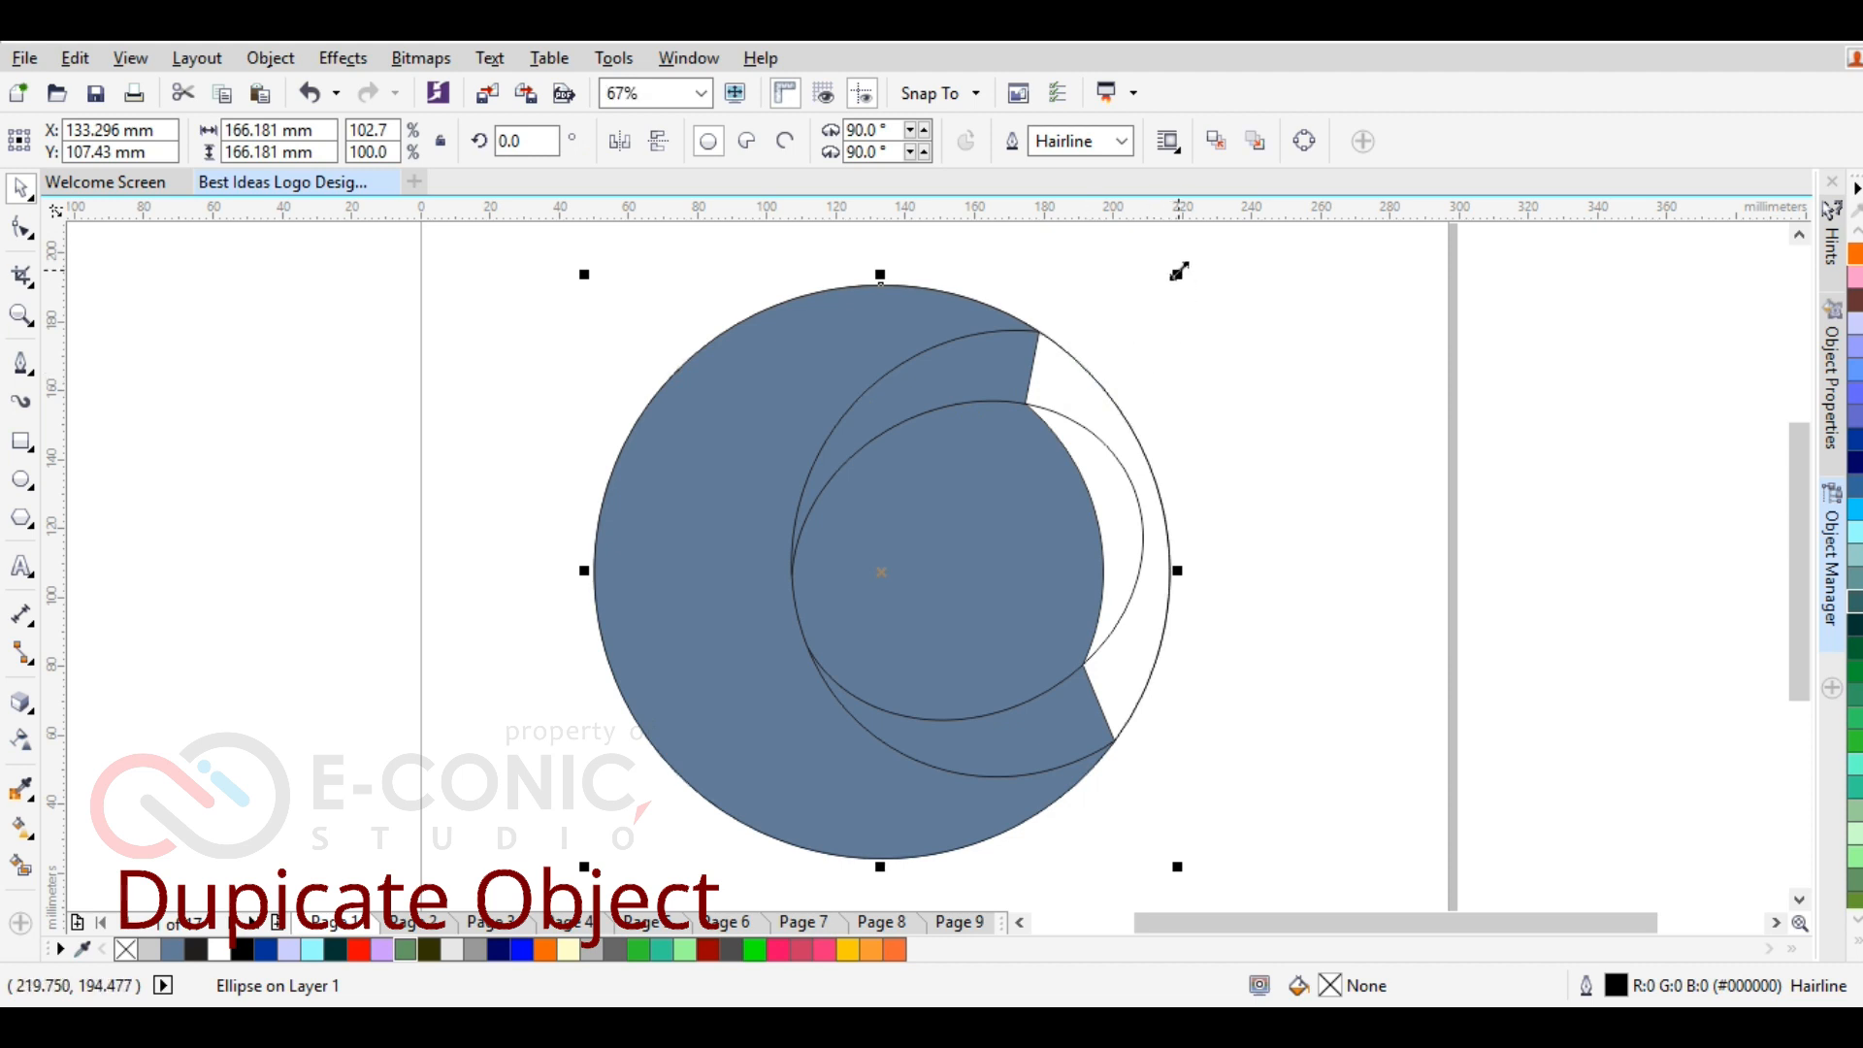
{"action": "left_click_drag", "start_coordinate": [1177, 272], "coordinate": [1095, 336]}
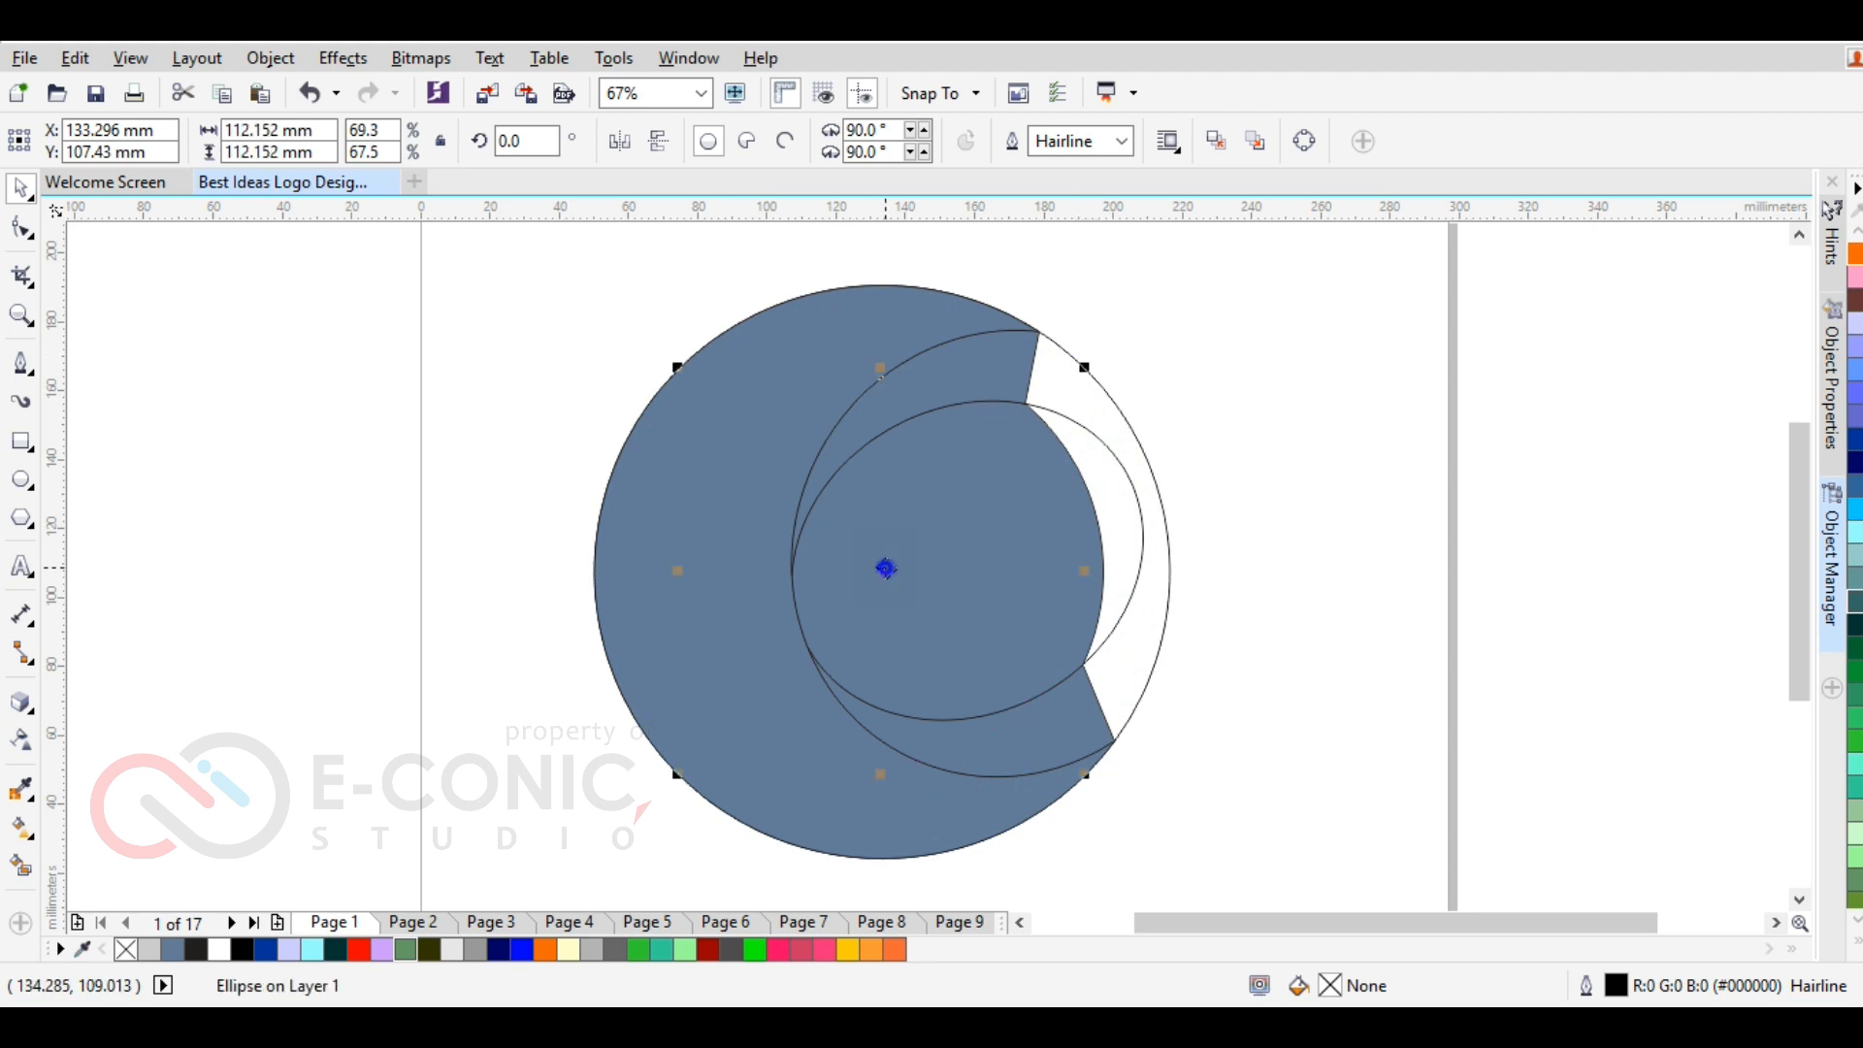
{"action": "right_click", "coordinate": [886, 569]}
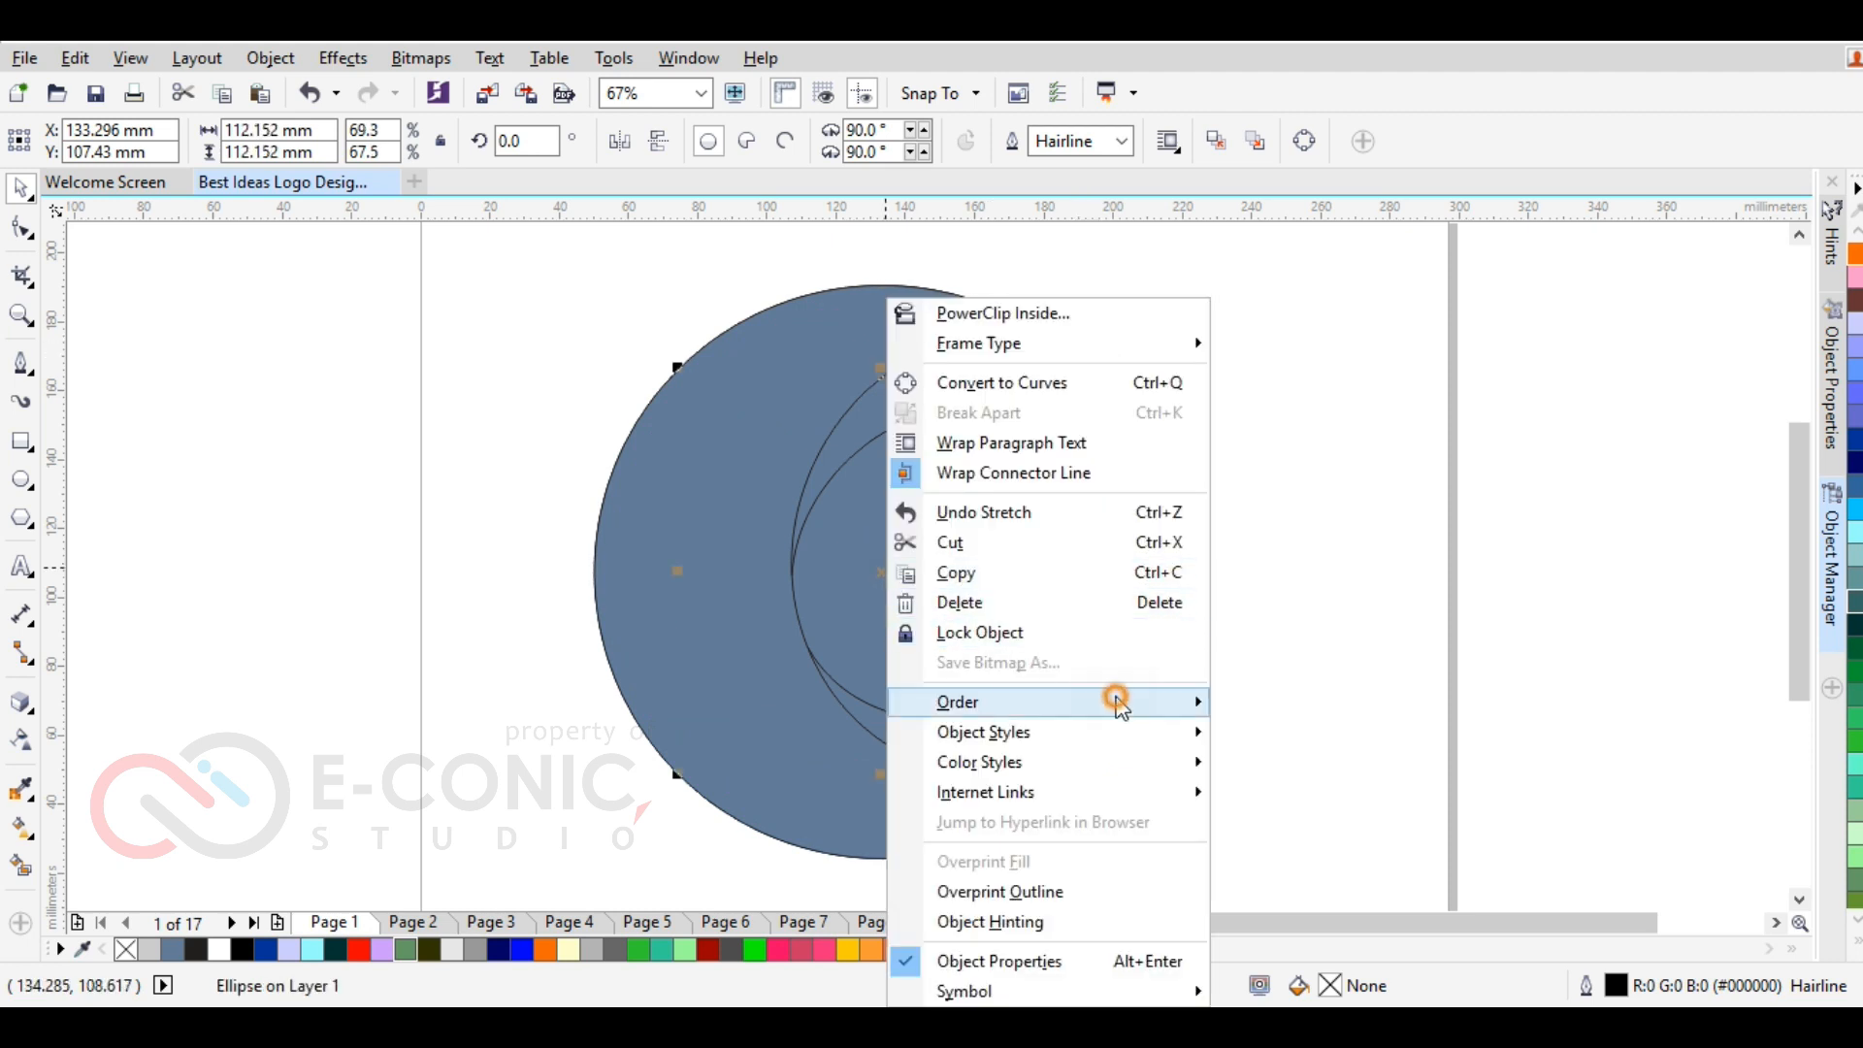
{"action": "mouse_move", "coordinate": [1118, 700]}
{"action": "left_click", "coordinate": [1274, 769]}
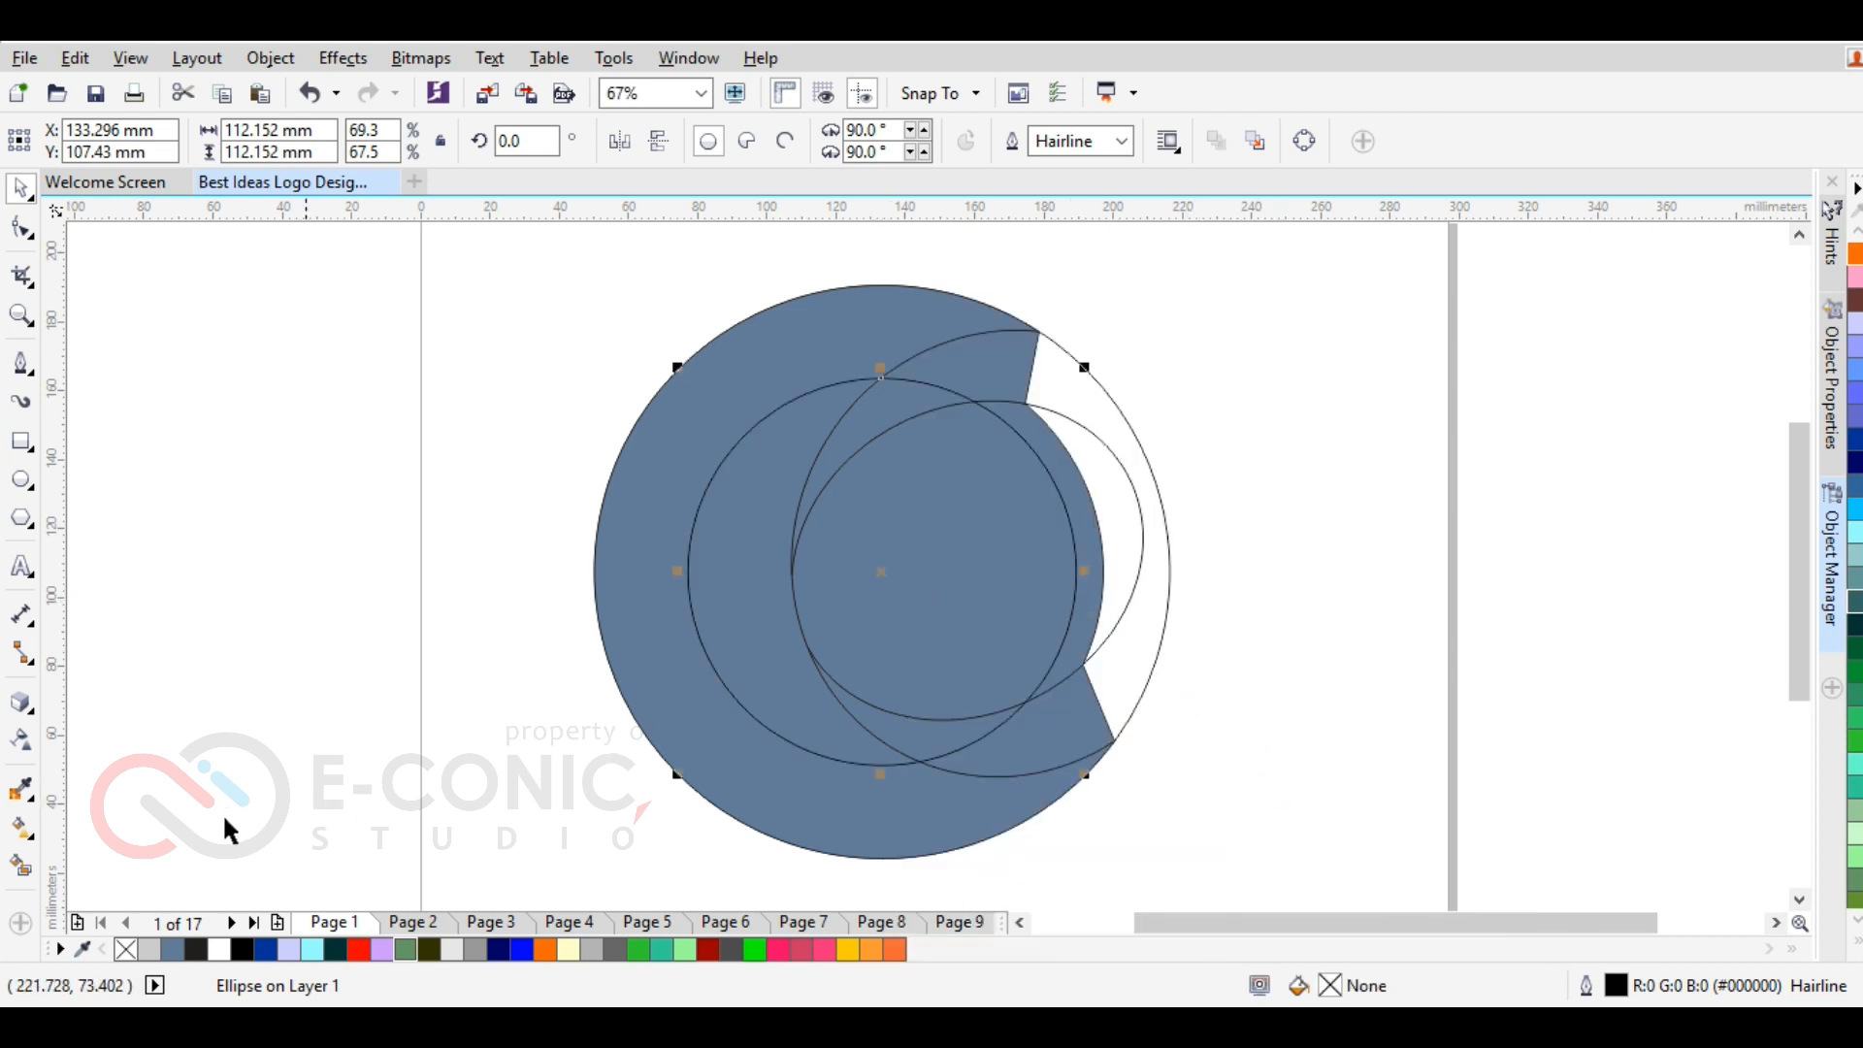
Smart Fill the overlap of the 112 mm circle and the inner shape, and delete the old inner shape and that circle
{"action": "left_click", "coordinate": [19, 866]}
{"action": "left_click", "coordinate": [957, 496]}
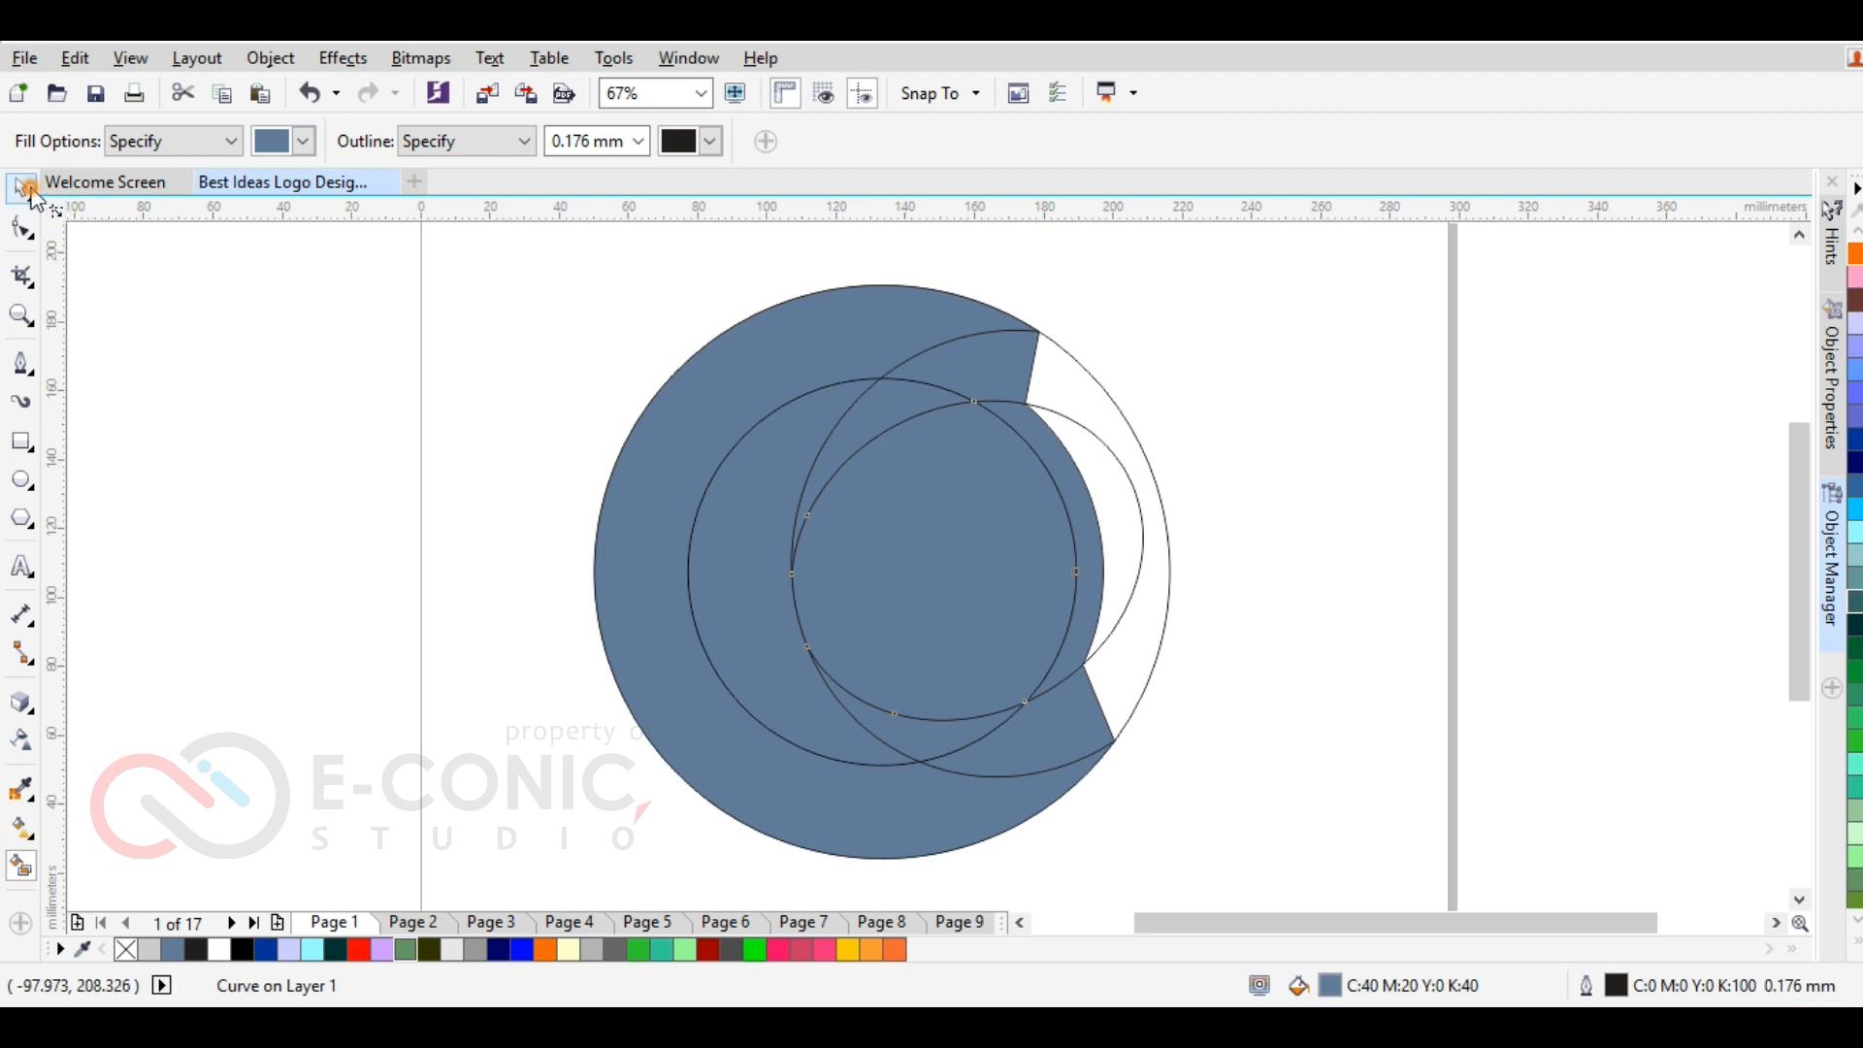
{"action": "key", "text": "space"}
{"action": "left_click_drag", "start_coordinate": [1056, 439], "coordinate": [1407, 447]}
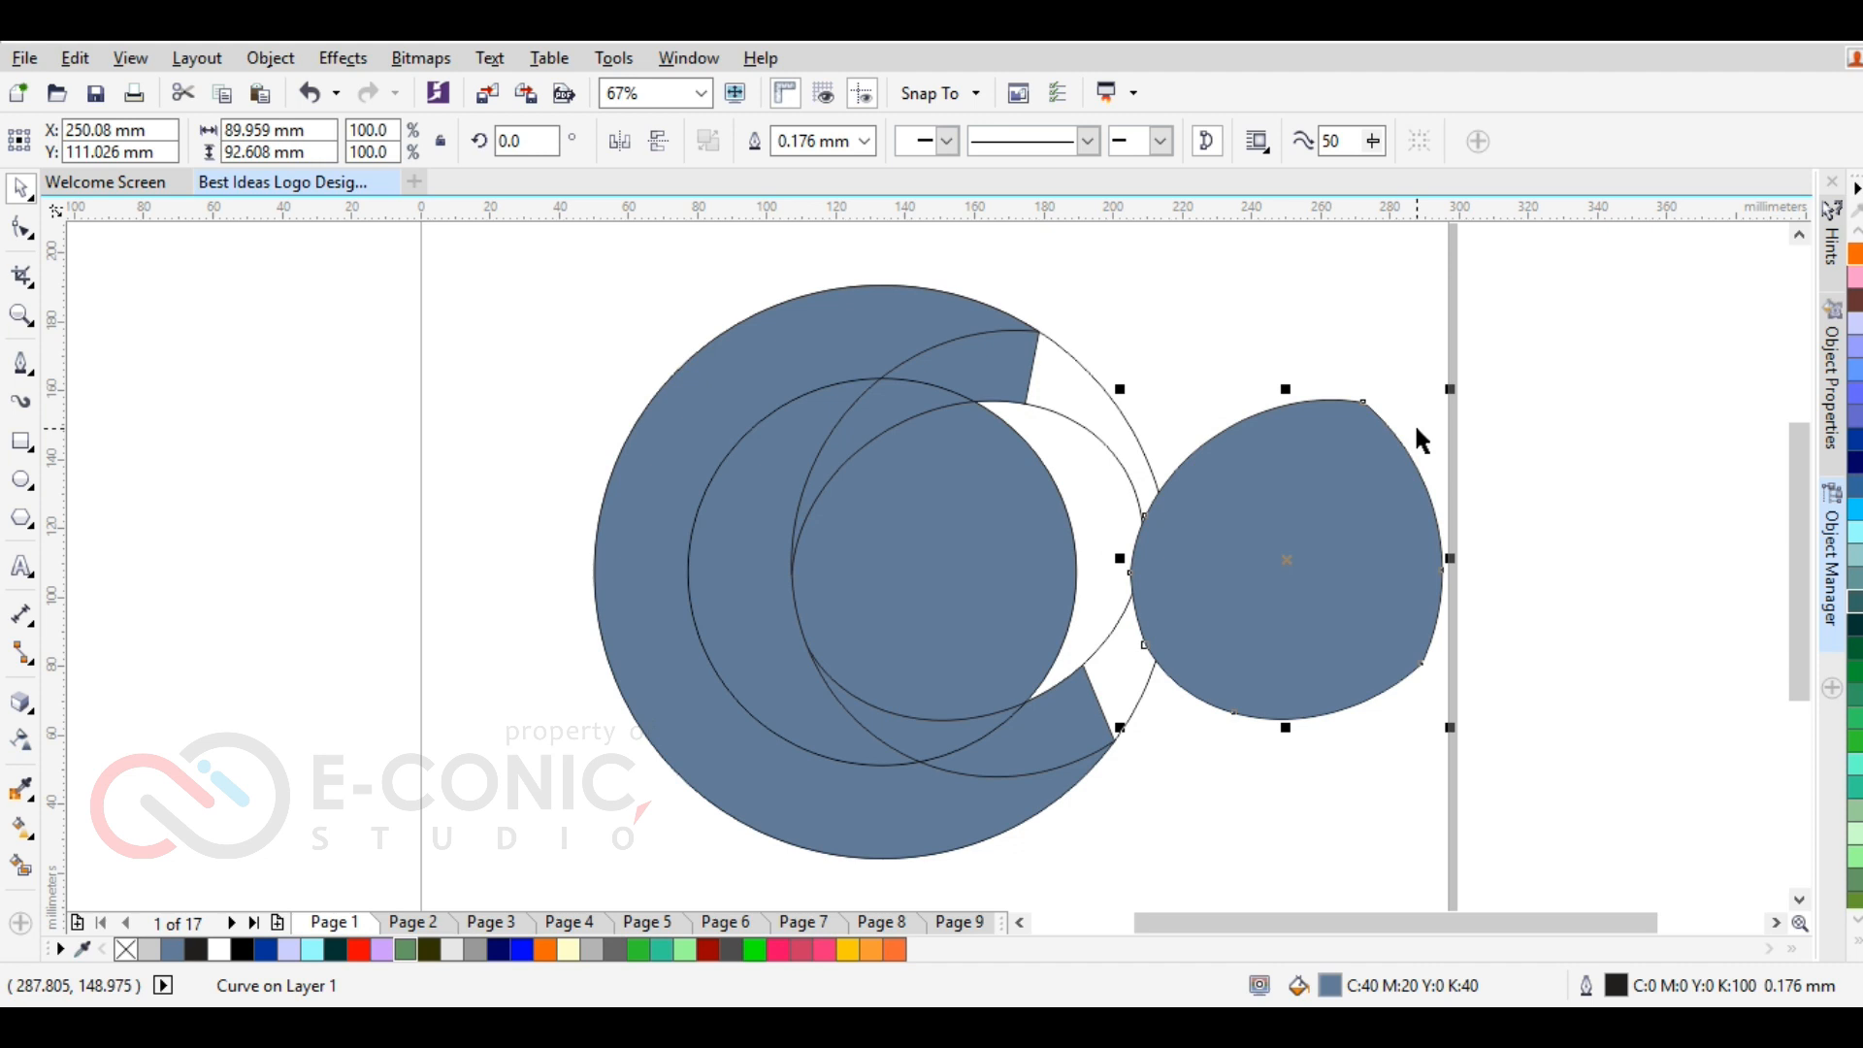
{"action": "key", "text": "Delete"}
{"action": "left_click", "coordinate": [708, 552]}
{"action": "key", "text": "Delete"}
Reduce the inner ellipse's height about its centre to about 78.8 mm and bring it to the front of the layer
{"action": "left_click", "coordinate": [1058, 416]}
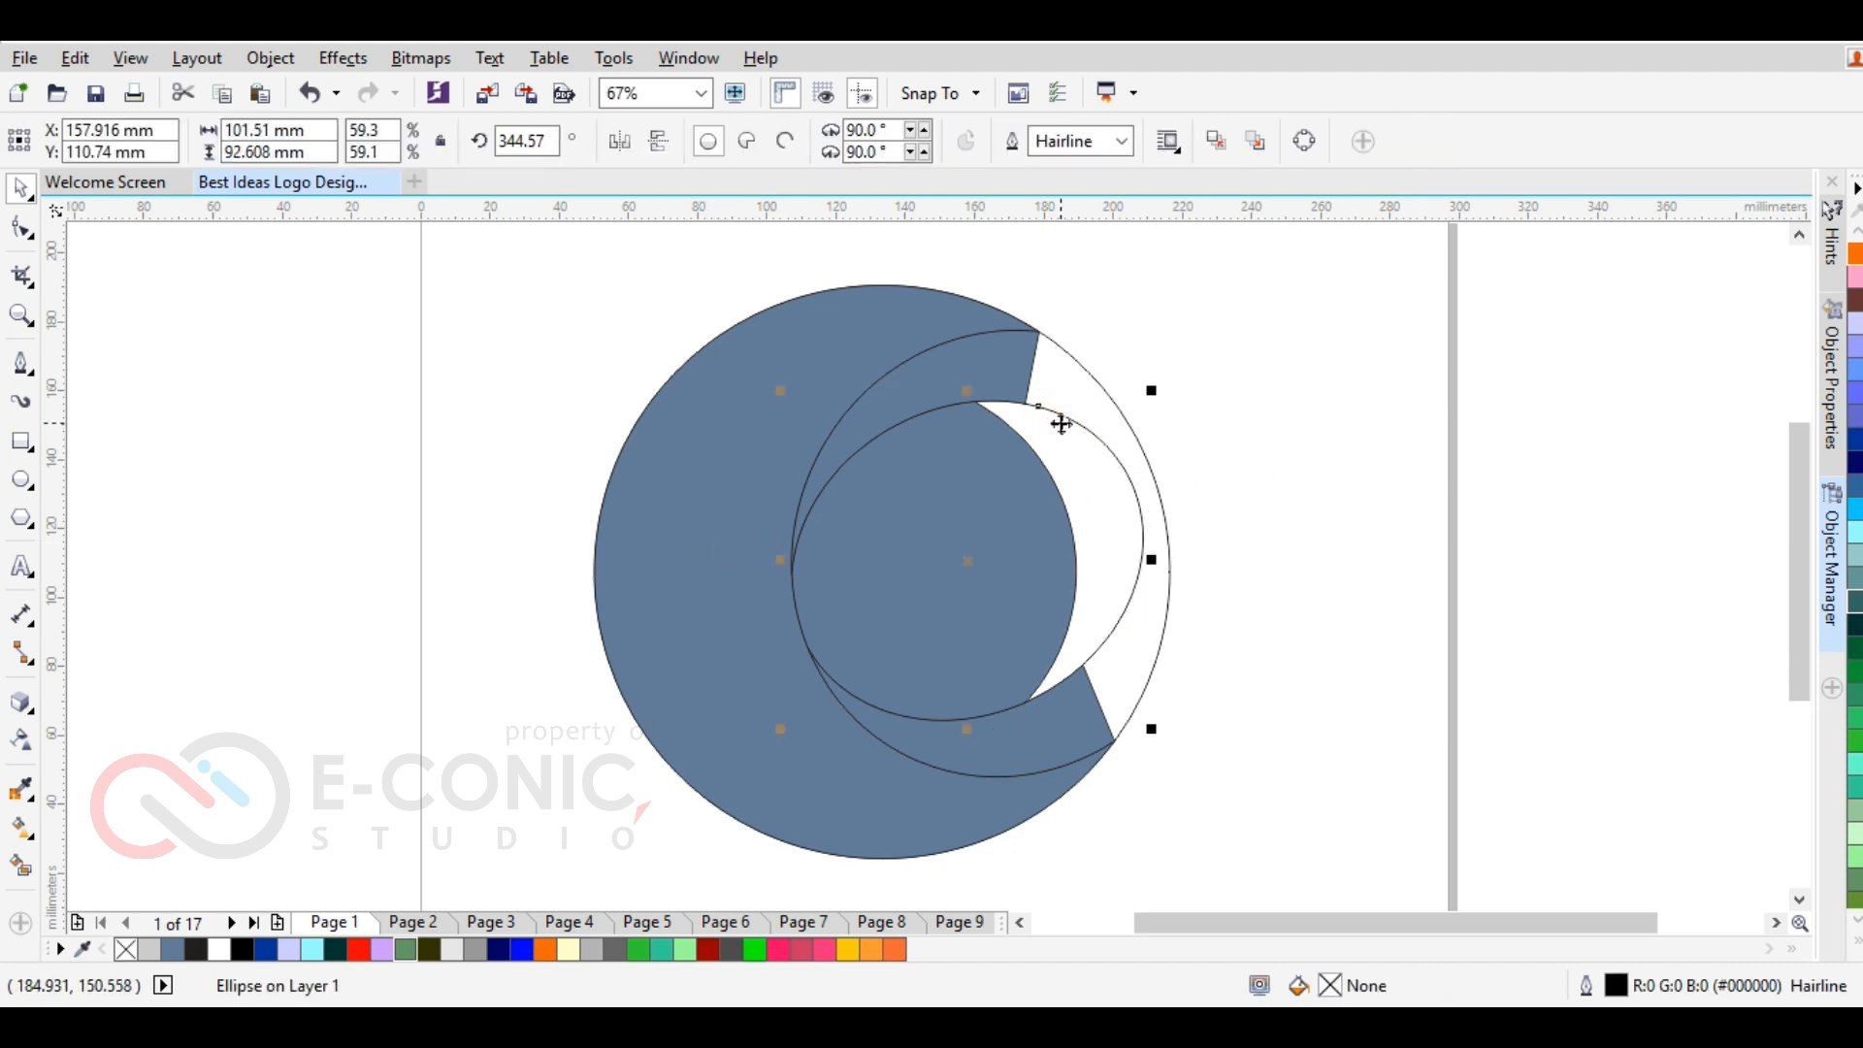
{"action": "left_click_drag", "start_coordinate": [967, 389], "coordinate": [982, 413]}
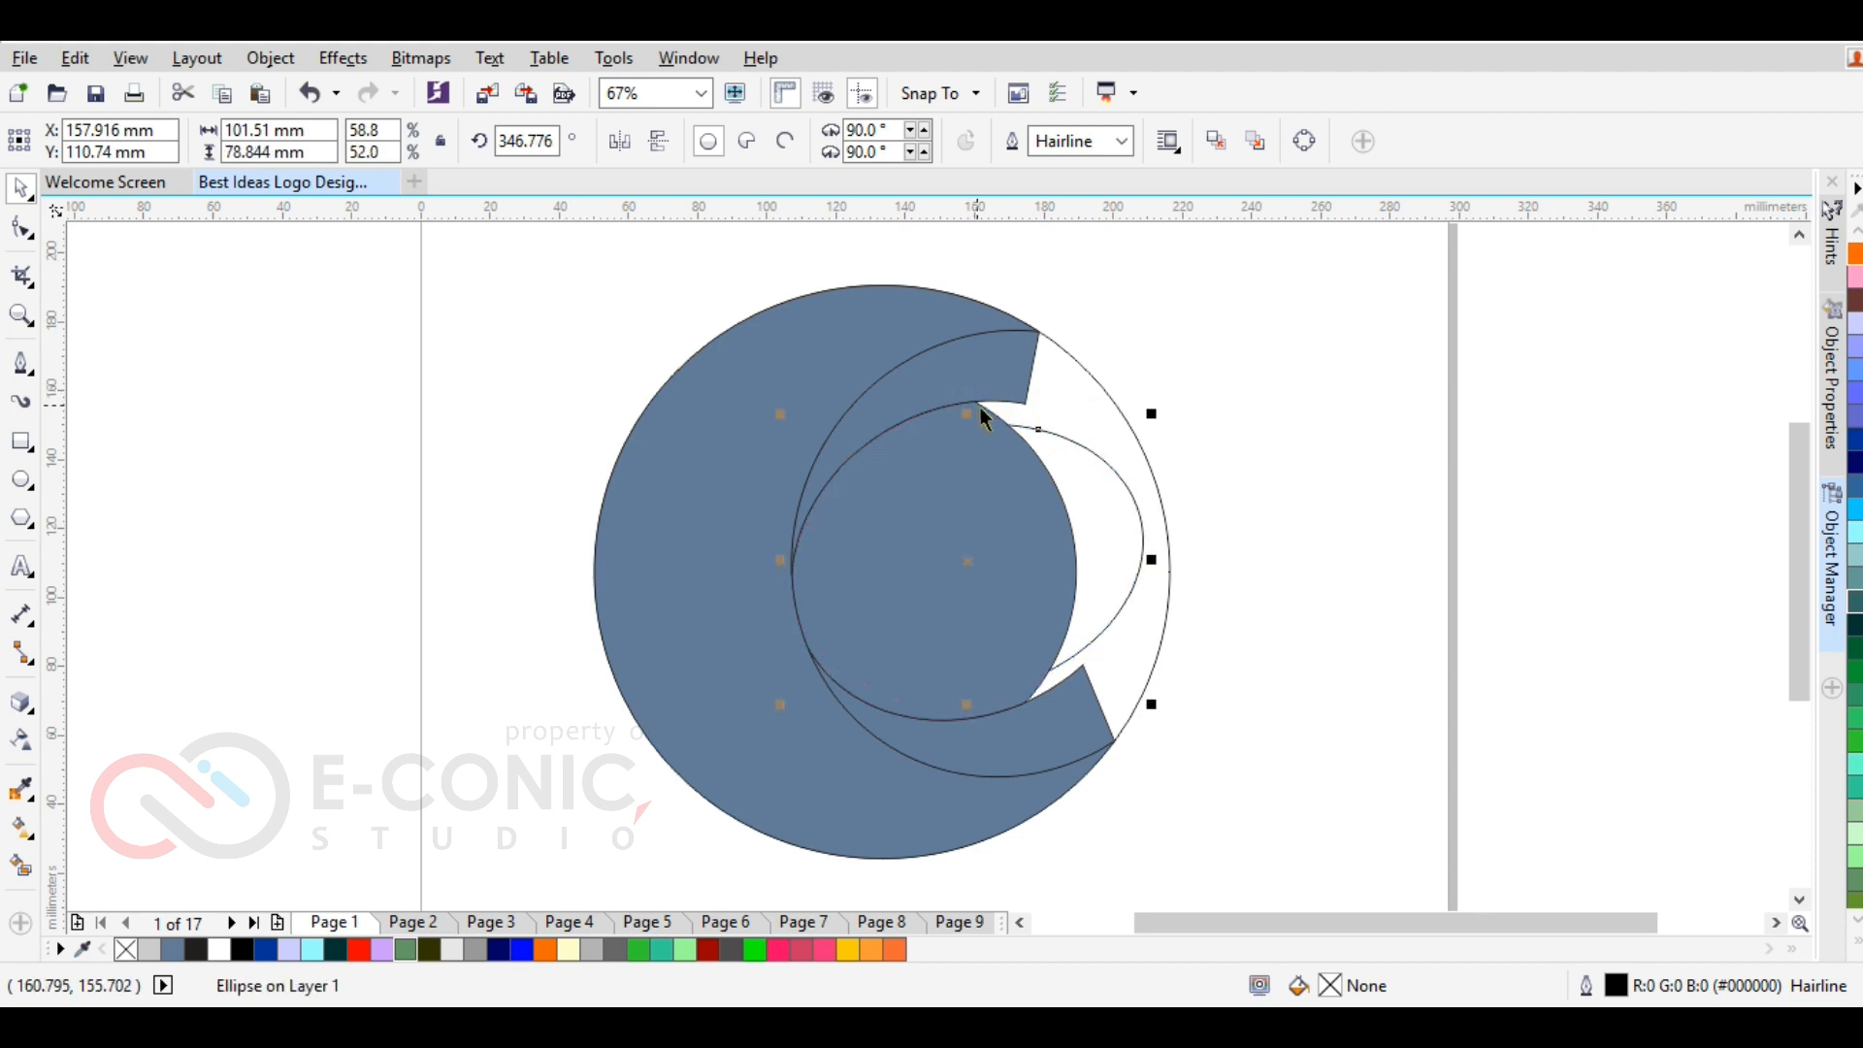
{"action": "right_click", "coordinate": [1104, 491]}
{"action": "mouse_move", "coordinate": [1221, 713]}
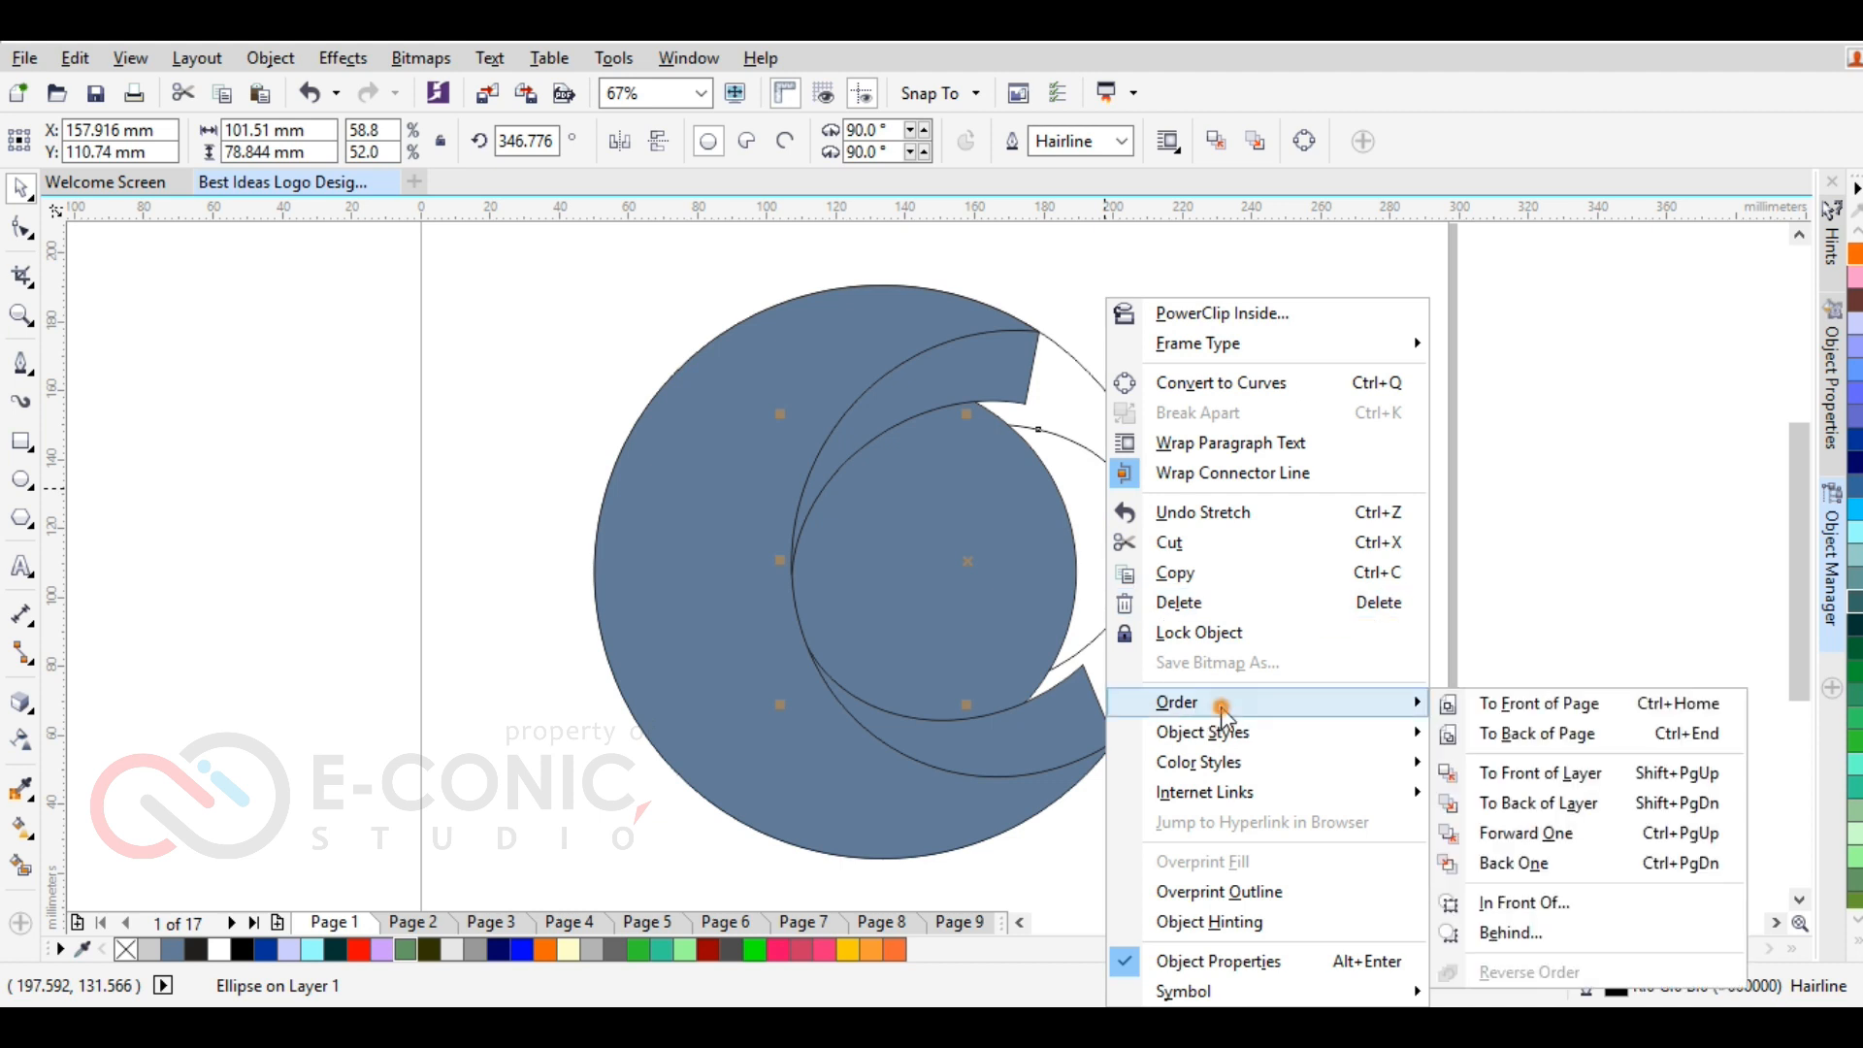
{"action": "left_click", "coordinate": [1539, 774]}
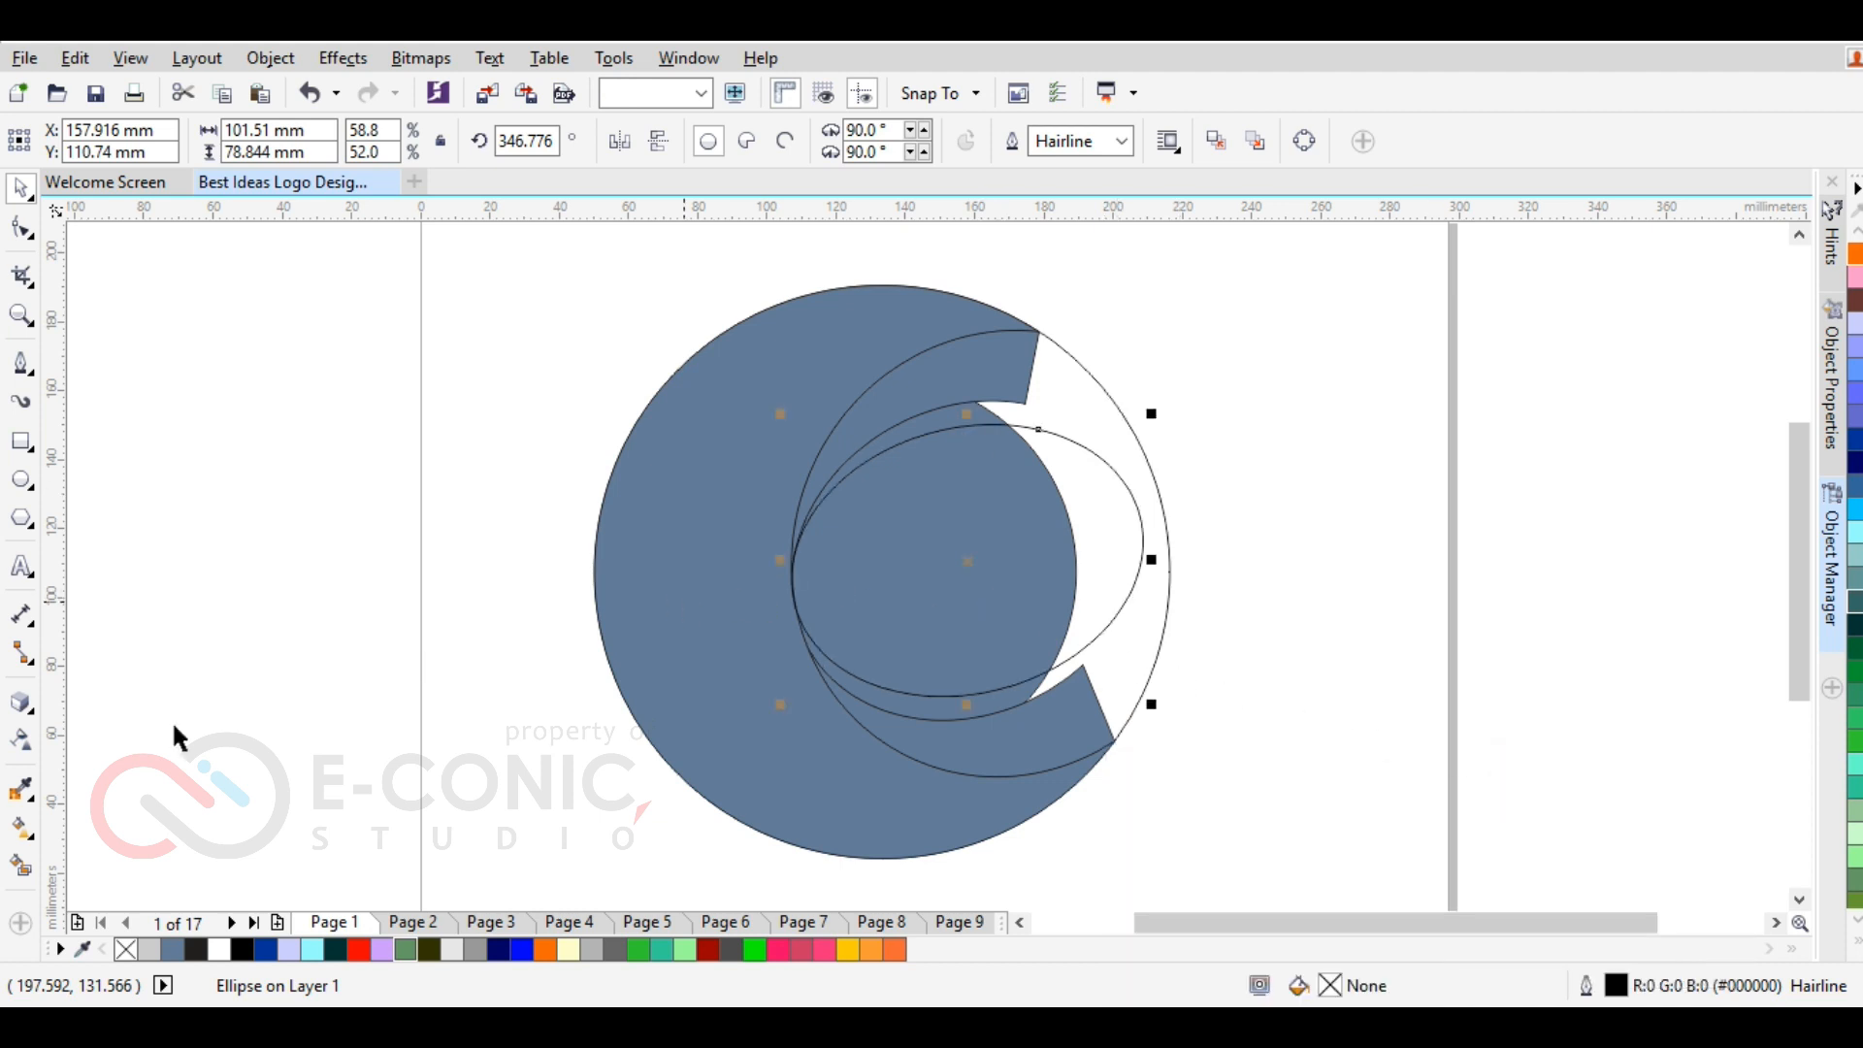
Smart Fill the thin upper crescent between the inner shape's edge and the flattened ellipse, and delete that ellipse
{"action": "left_click", "coordinate": [20, 867]}
{"action": "left_click", "coordinate": [904, 432]}
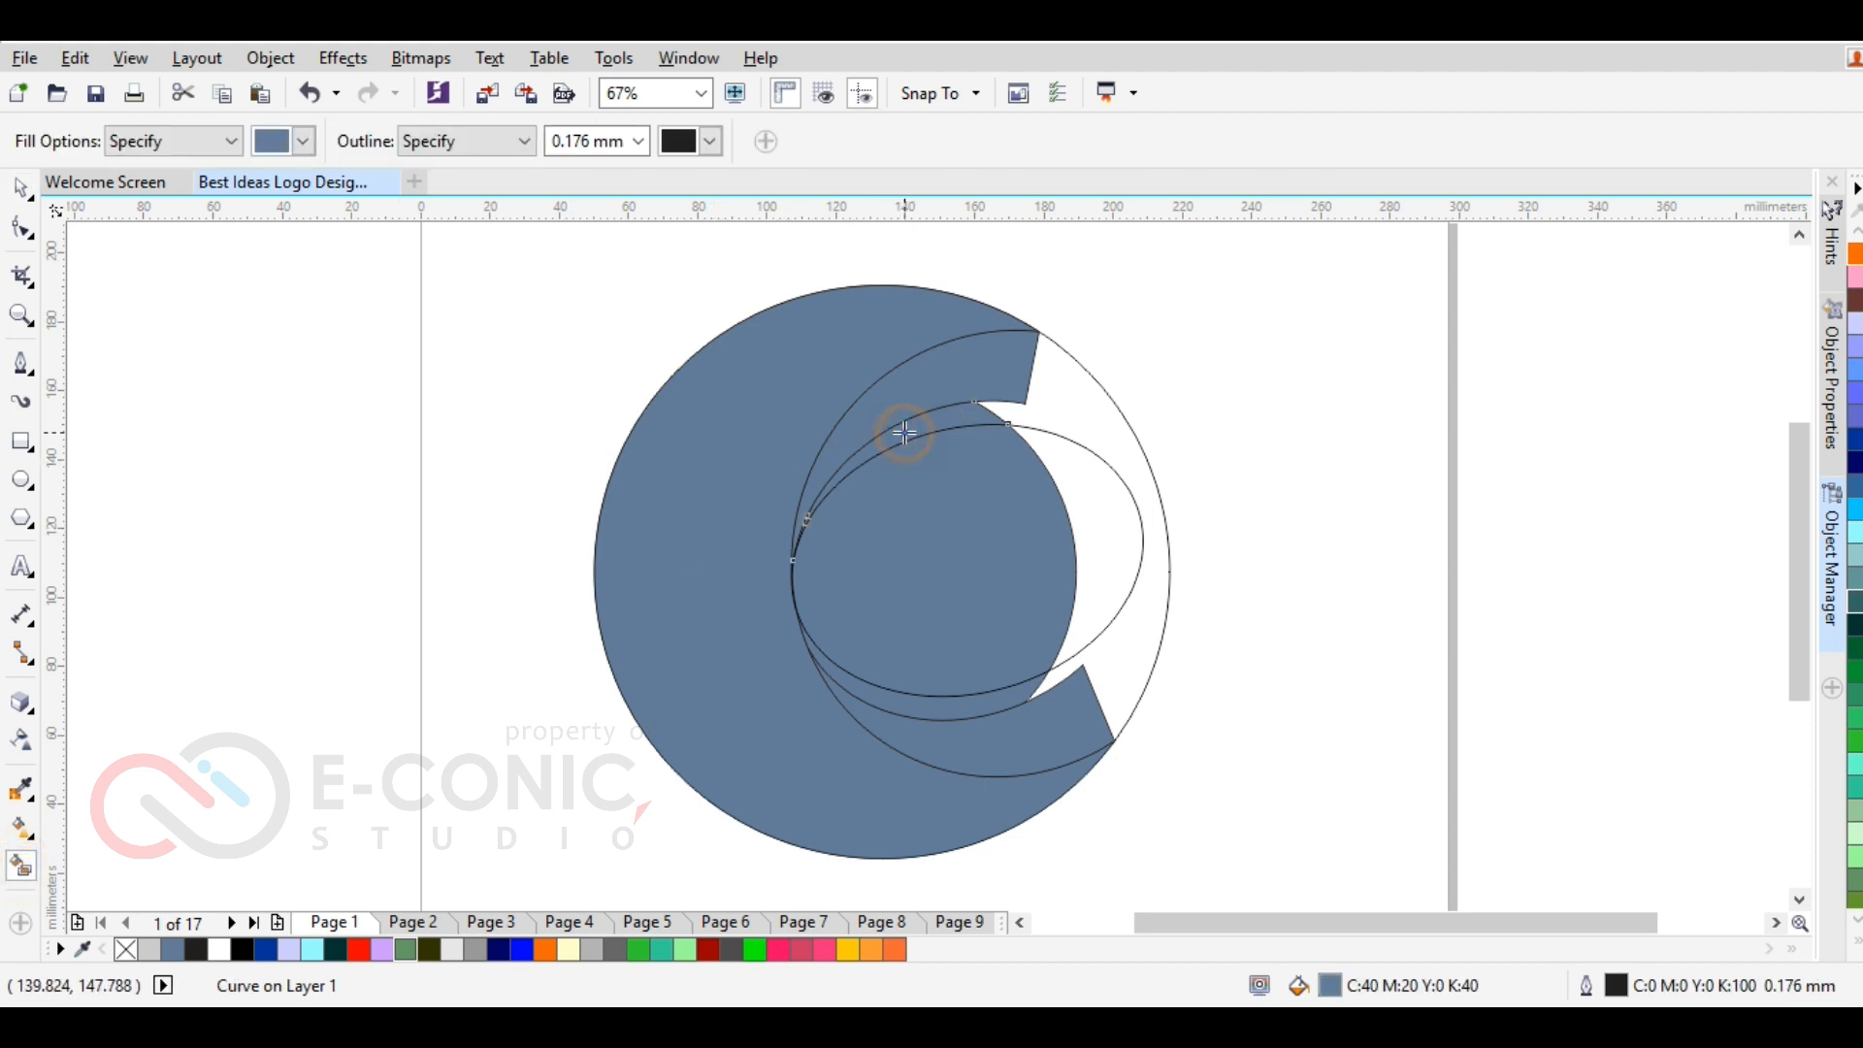
{"action": "left_click", "coordinate": [20, 187]}
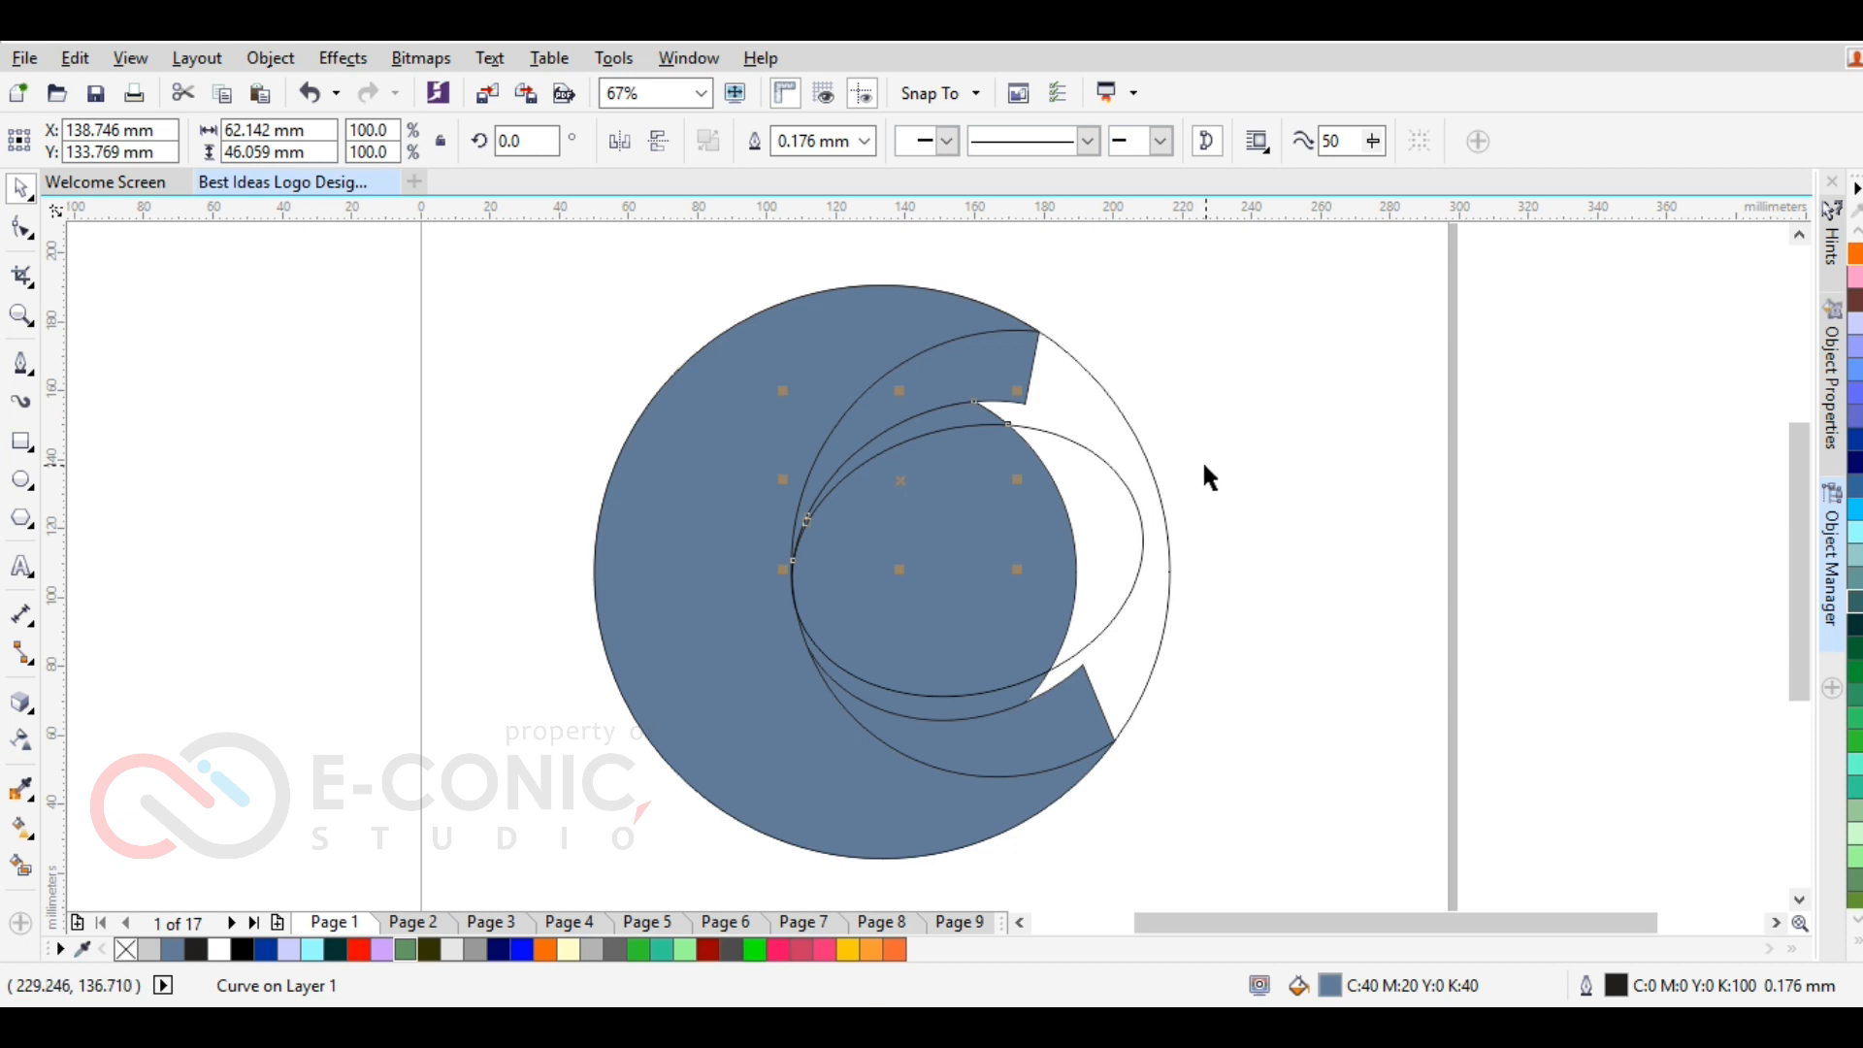
{"action": "left_click", "coordinate": [1114, 473]}
{"action": "left_click_drag", "start_coordinate": [1081, 482], "coordinate": [1522, 405]}
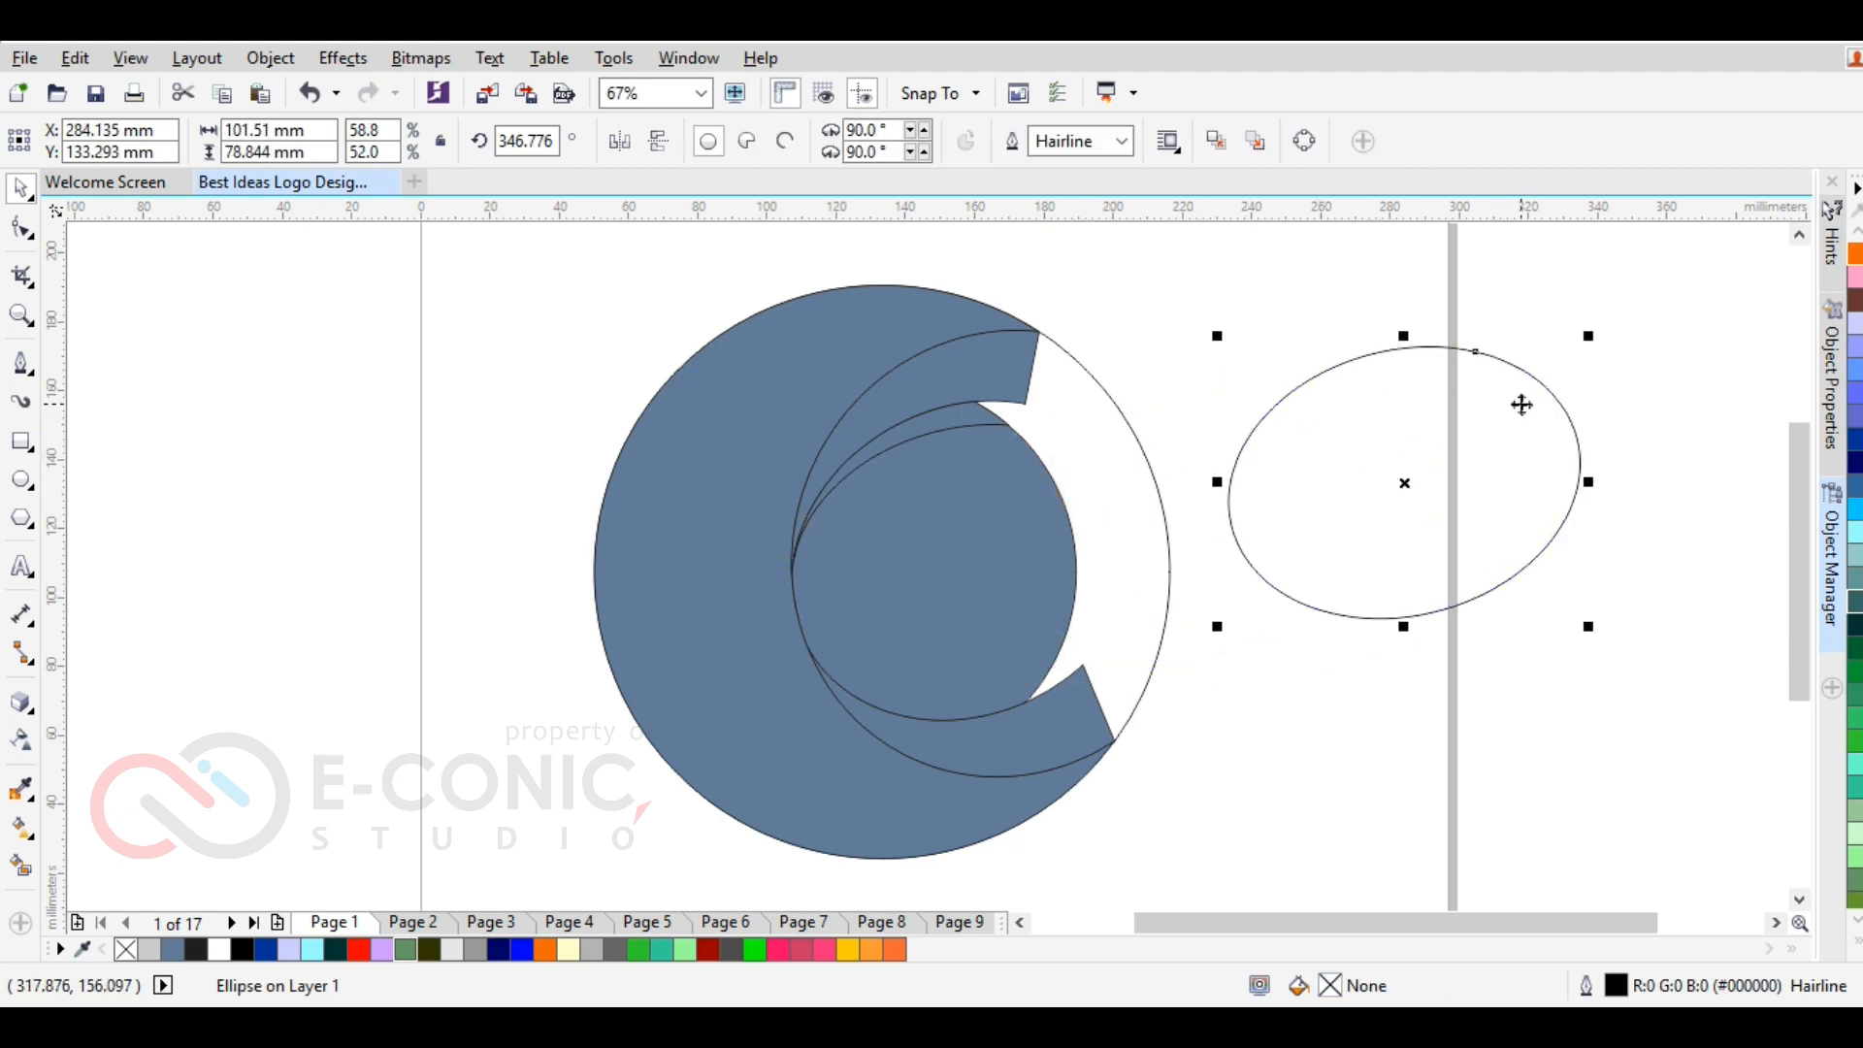
{"action": "key", "text": "Delete"}
Duplicate the upper band in place, remove the copy's fill and bring it to the front of the layer
{"action": "left_click", "coordinate": [964, 372]}
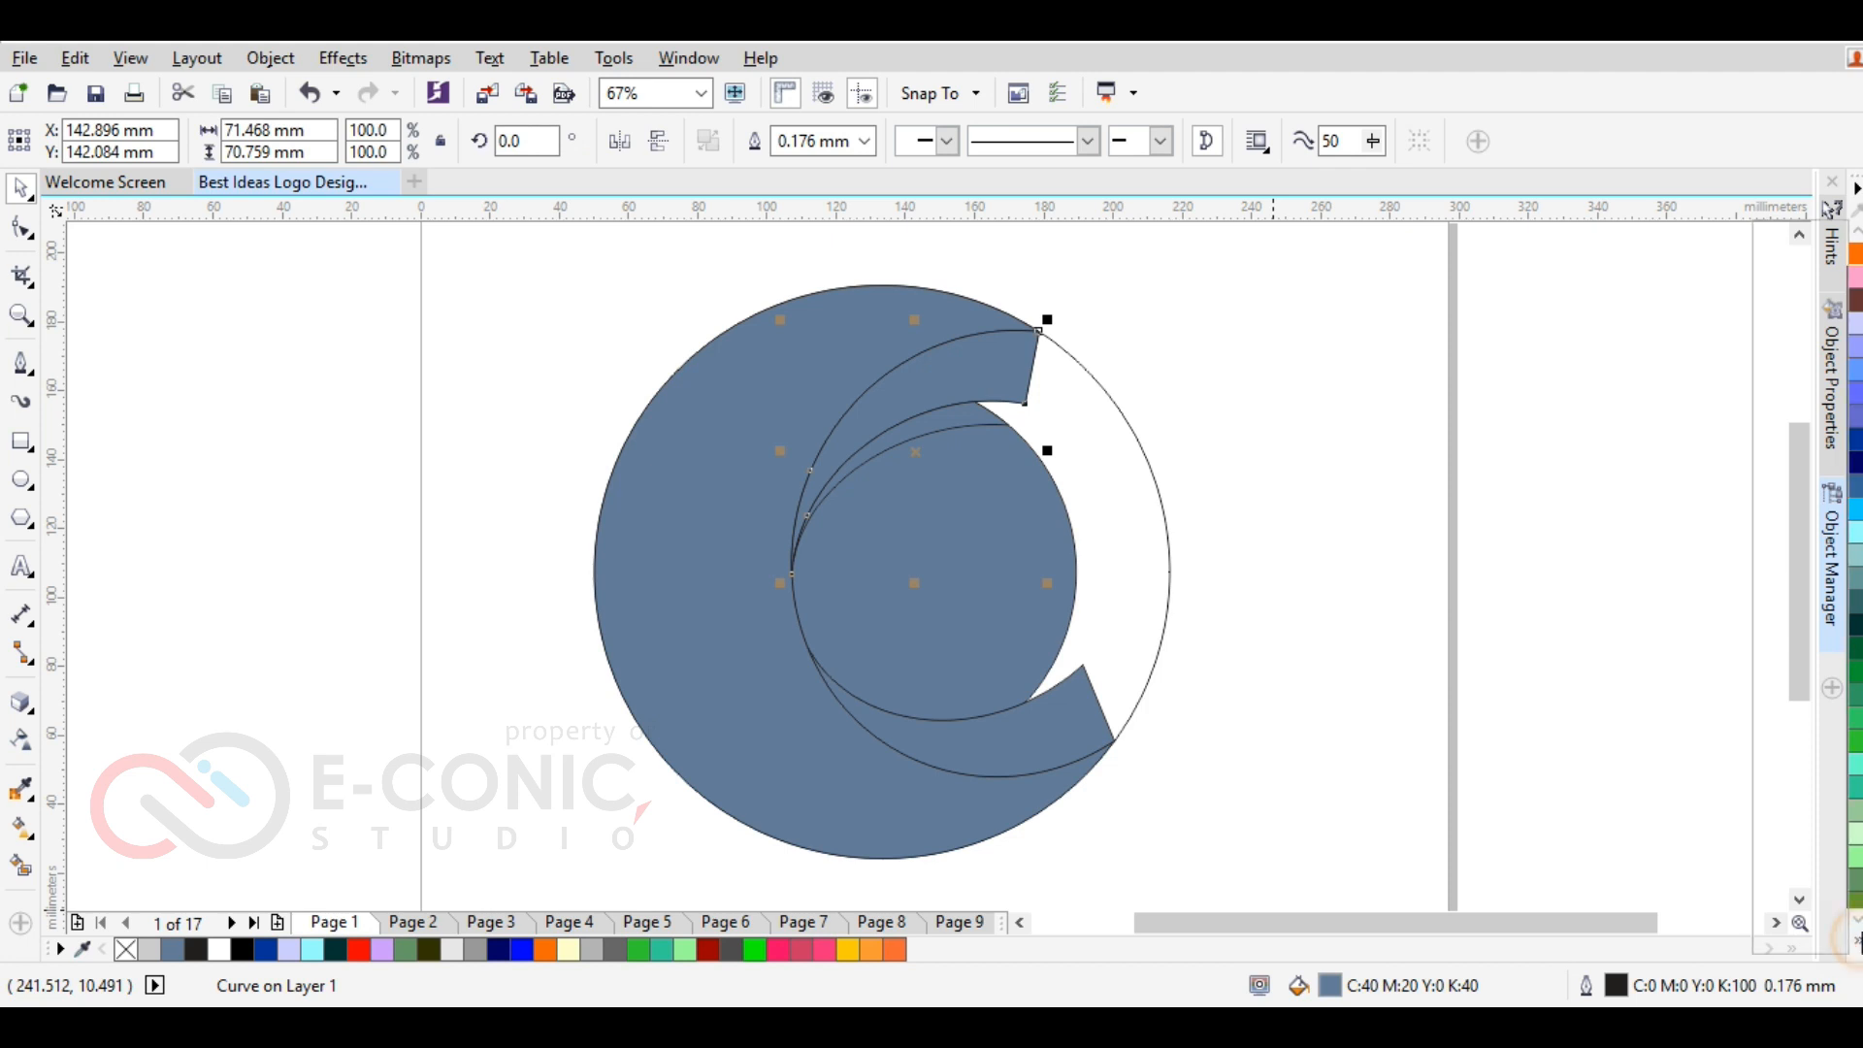
{"action": "left_click", "coordinate": [1858, 940]}
{"action": "left_click", "coordinate": [1766, 234]}
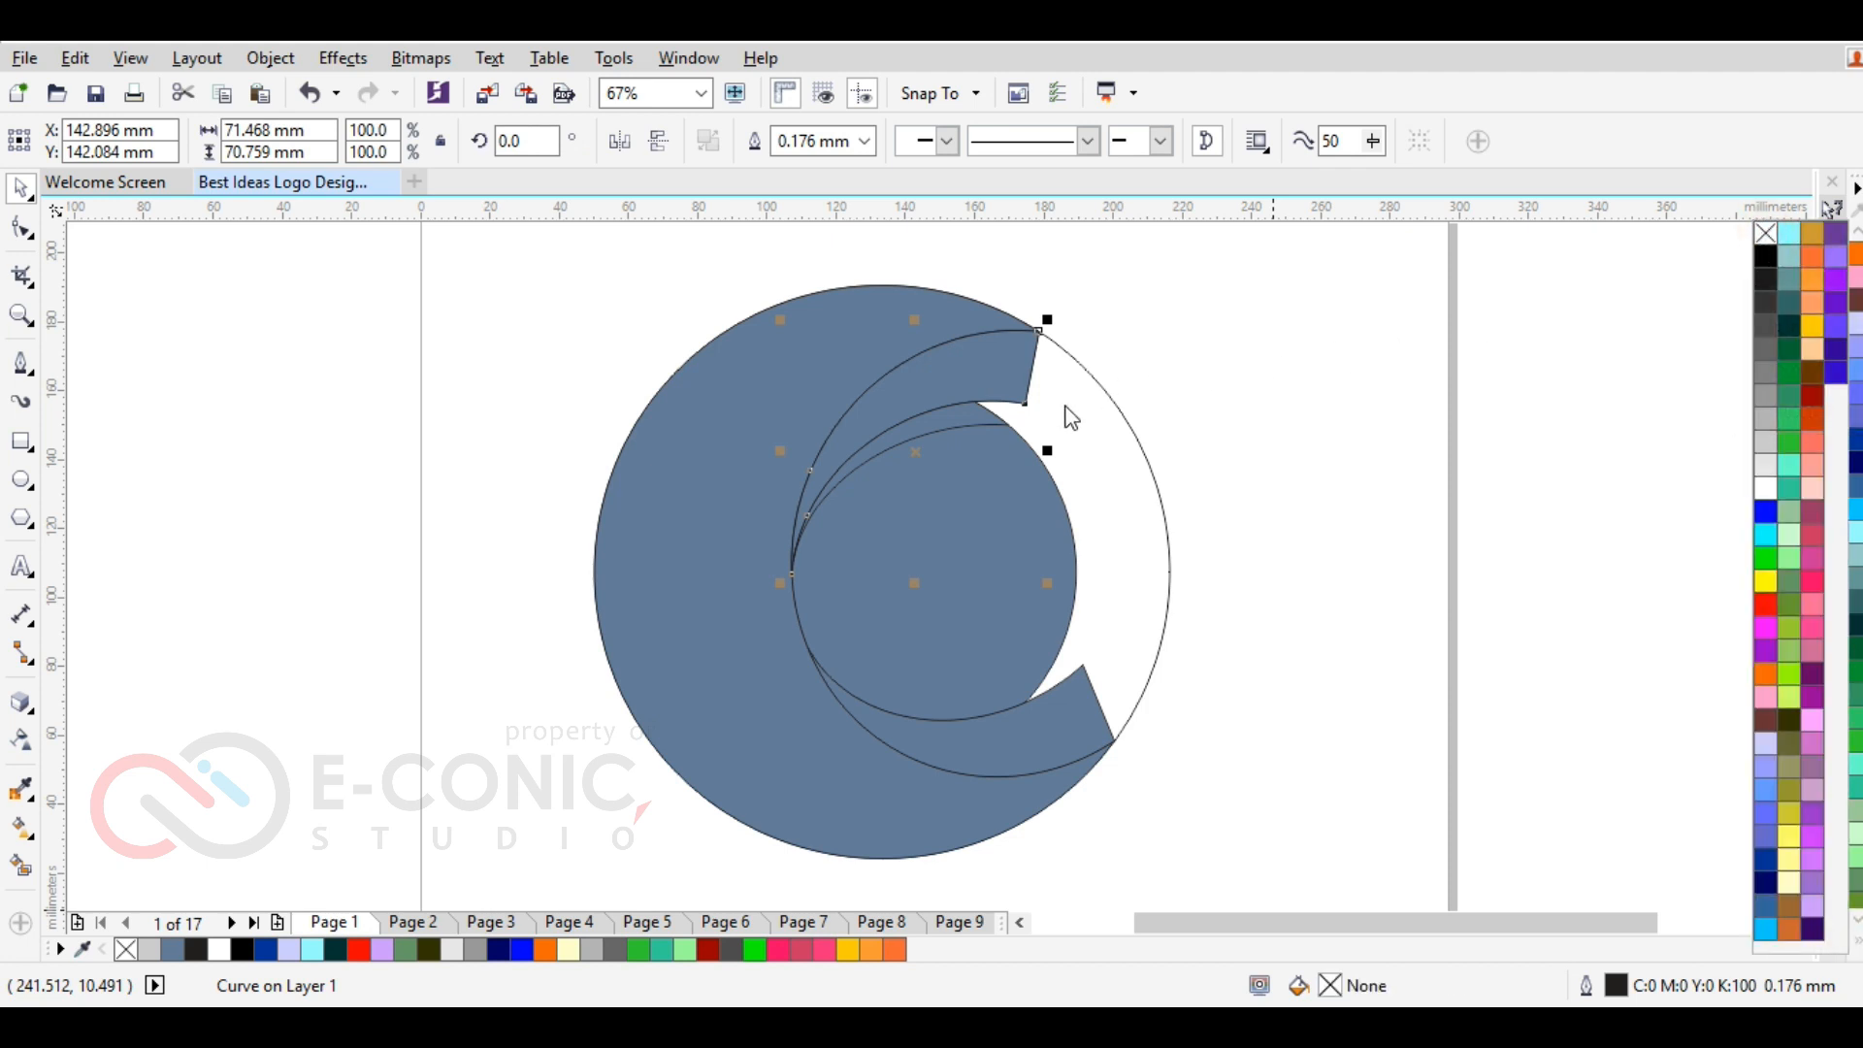
{"action": "left_click", "coordinate": [925, 388]}
{"action": "right_click", "coordinate": [925, 388]}
{"action": "left_click", "coordinate": [1114, 713]}
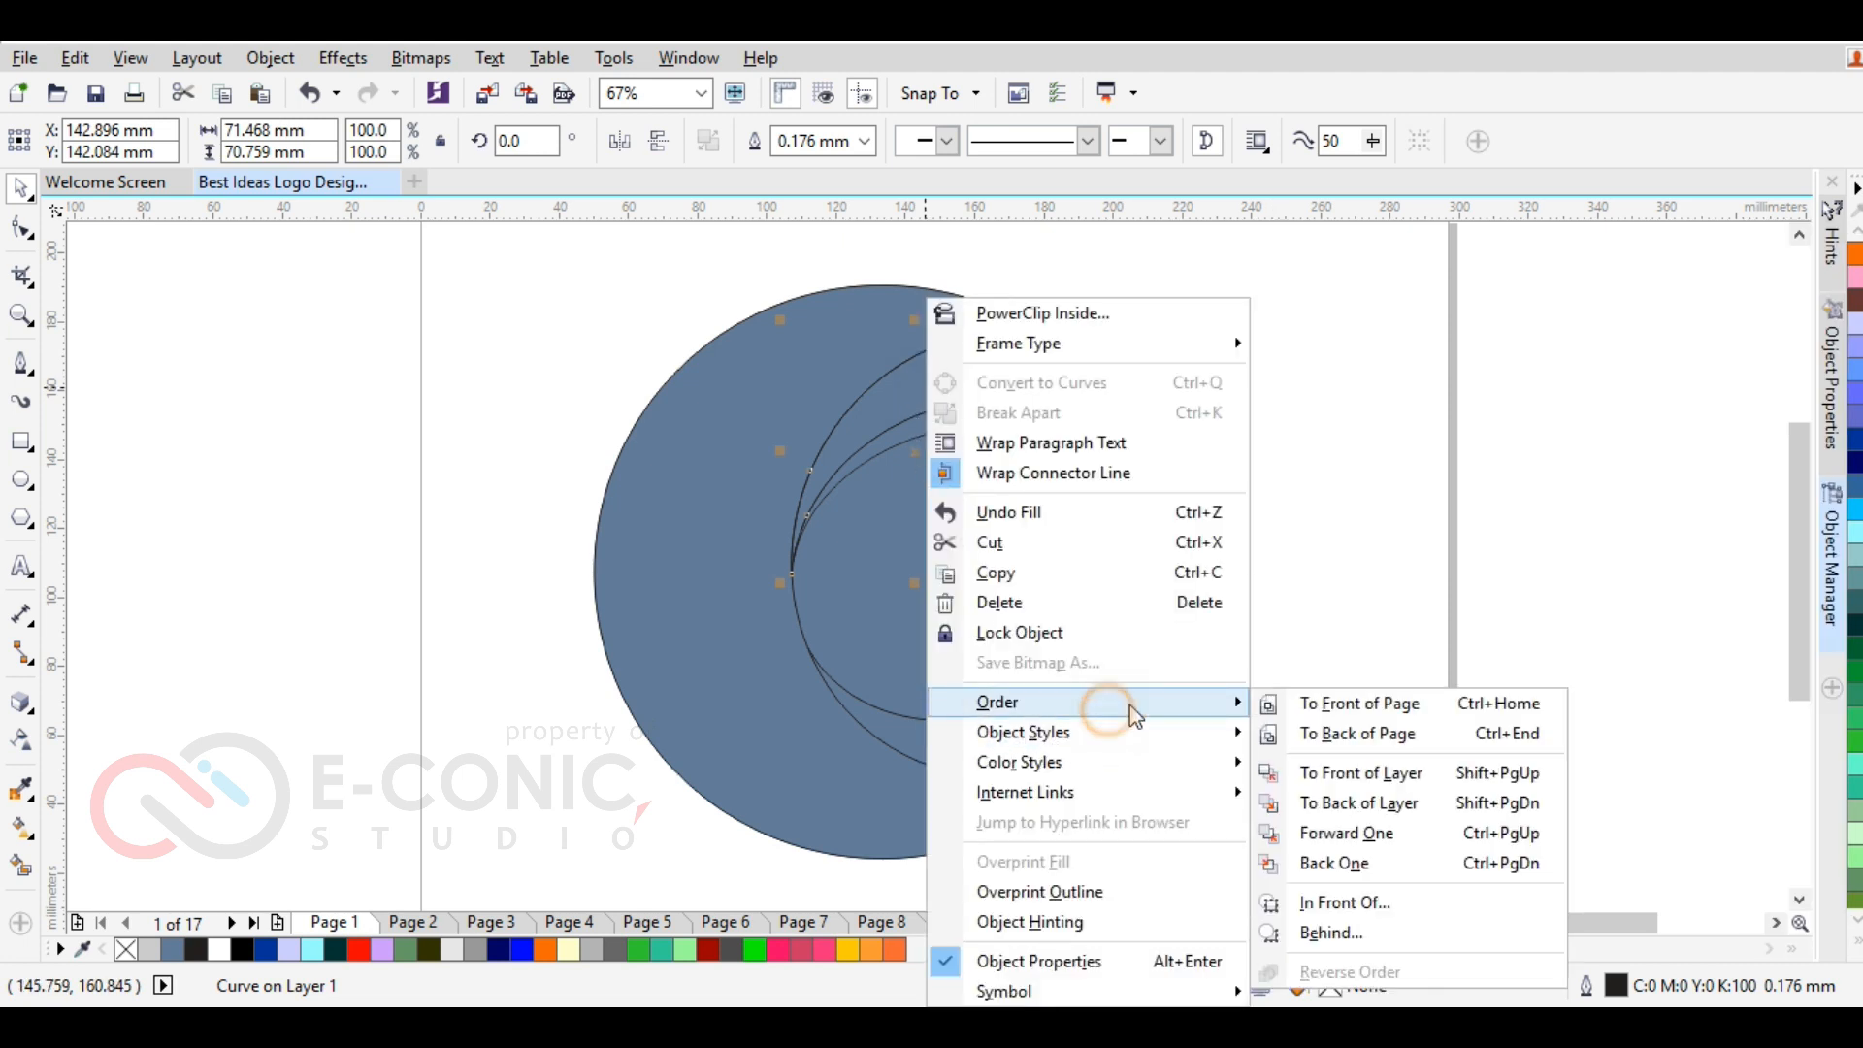
{"action": "left_click", "coordinate": [1372, 774]}
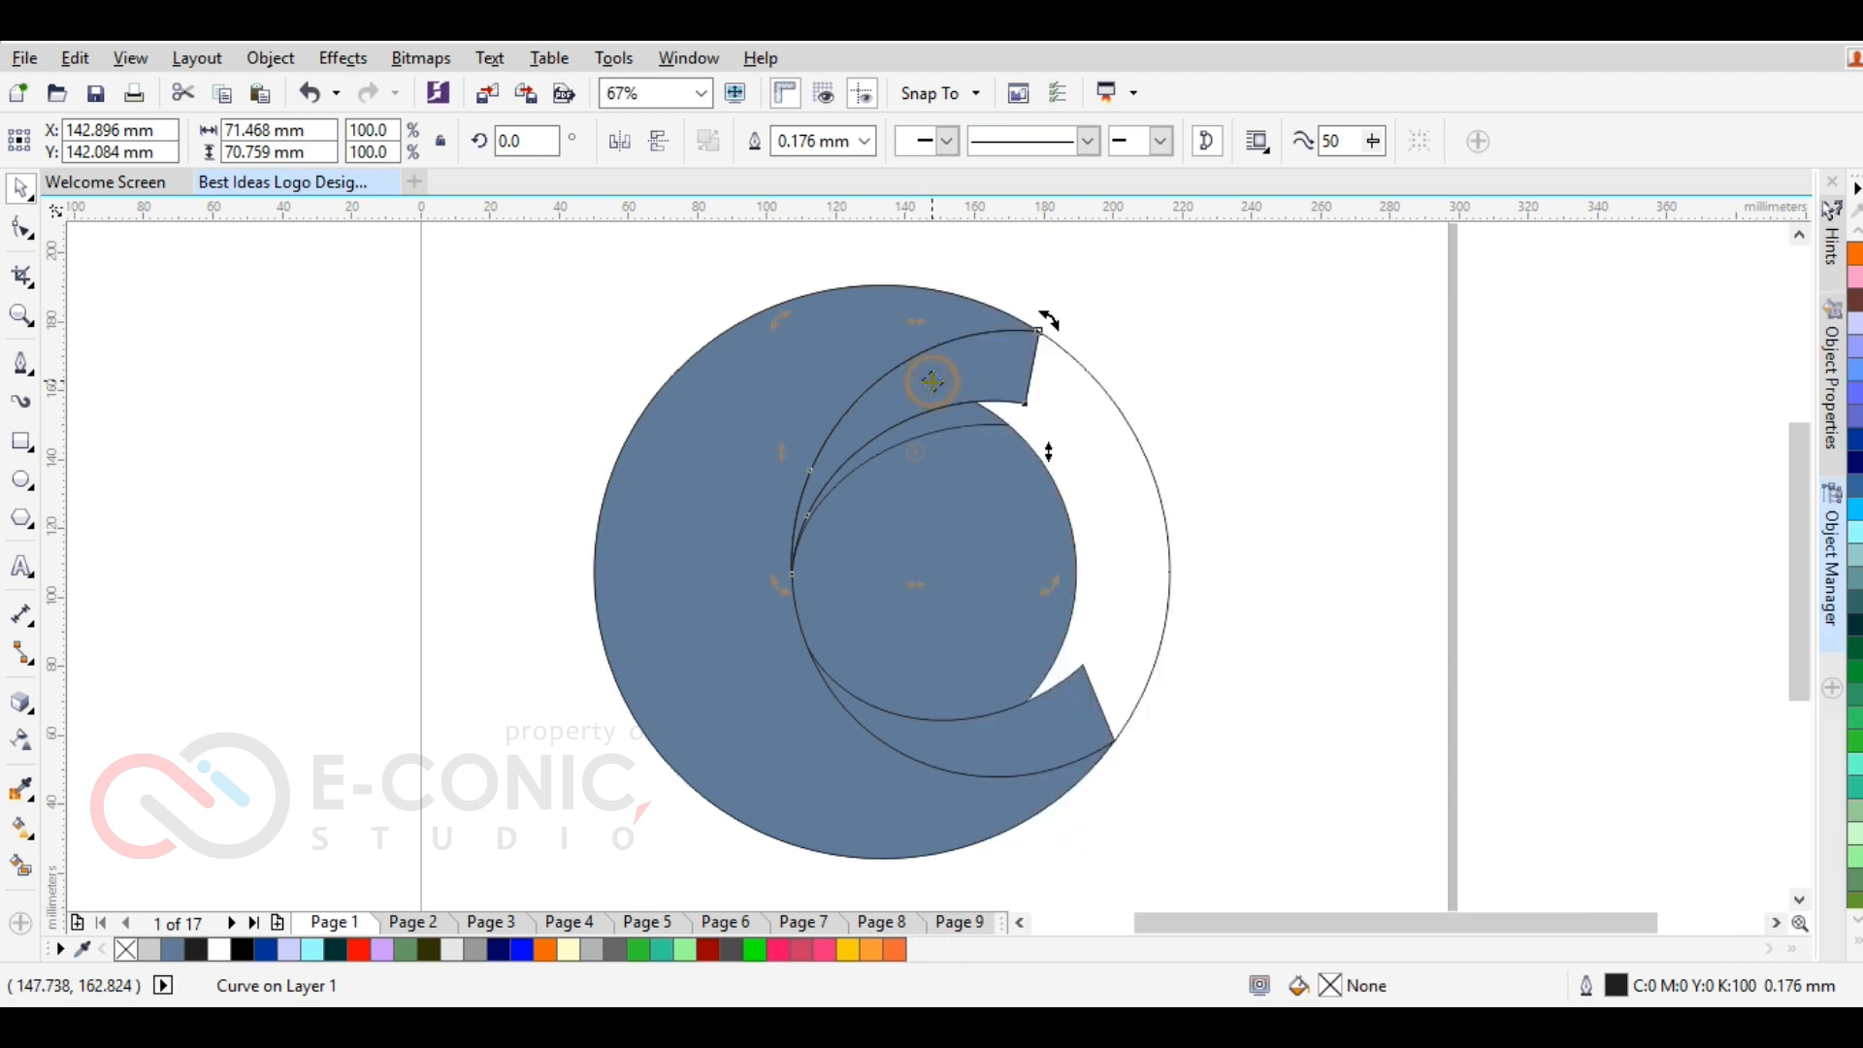
Rotate the unfilled upper band copy slightly clockwise about its pointed lower-left tip
{"action": "scroll", "coordinate": [912, 505], "scroll_direction": "up", "scroll_amount": 2}
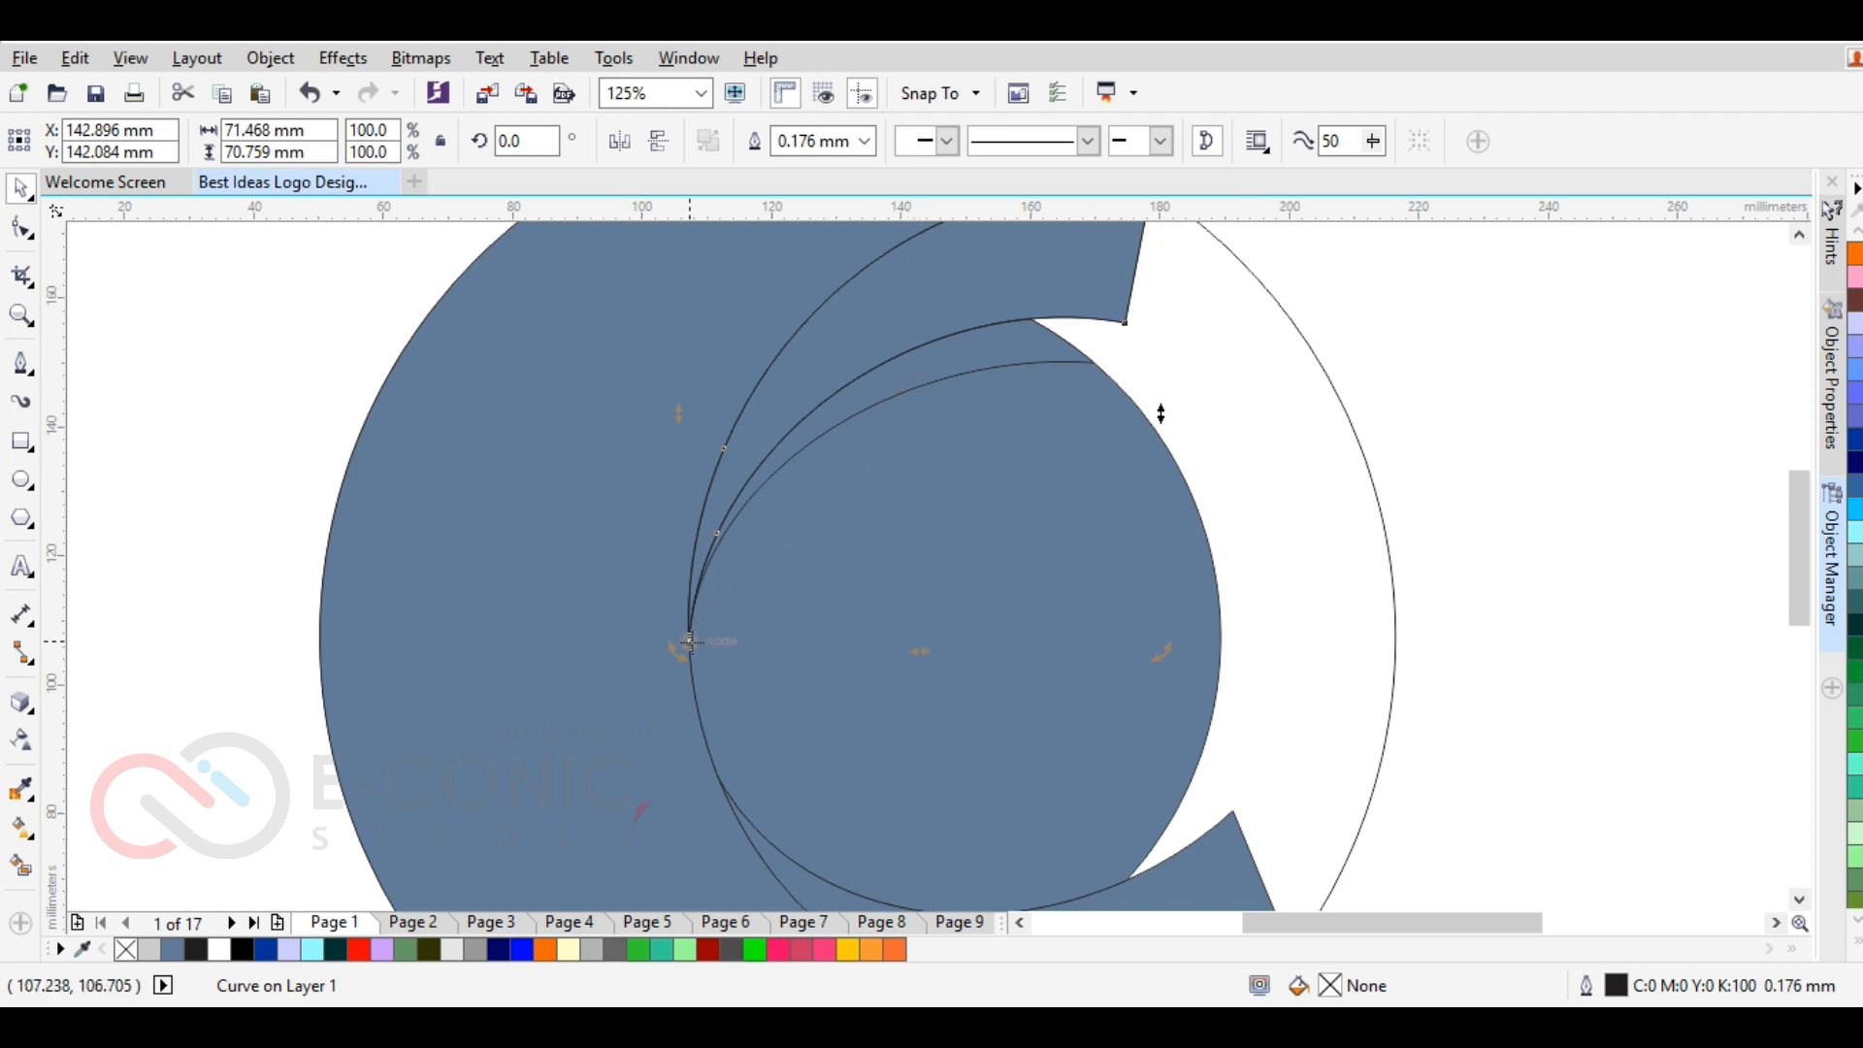
{"action": "scroll", "coordinate": [1165, 242], "scroll_direction": "down", "scroll_amount": 2}
{"action": "scroll", "coordinate": [1161, 235], "scroll_direction": "up", "scroll_amount": 2}
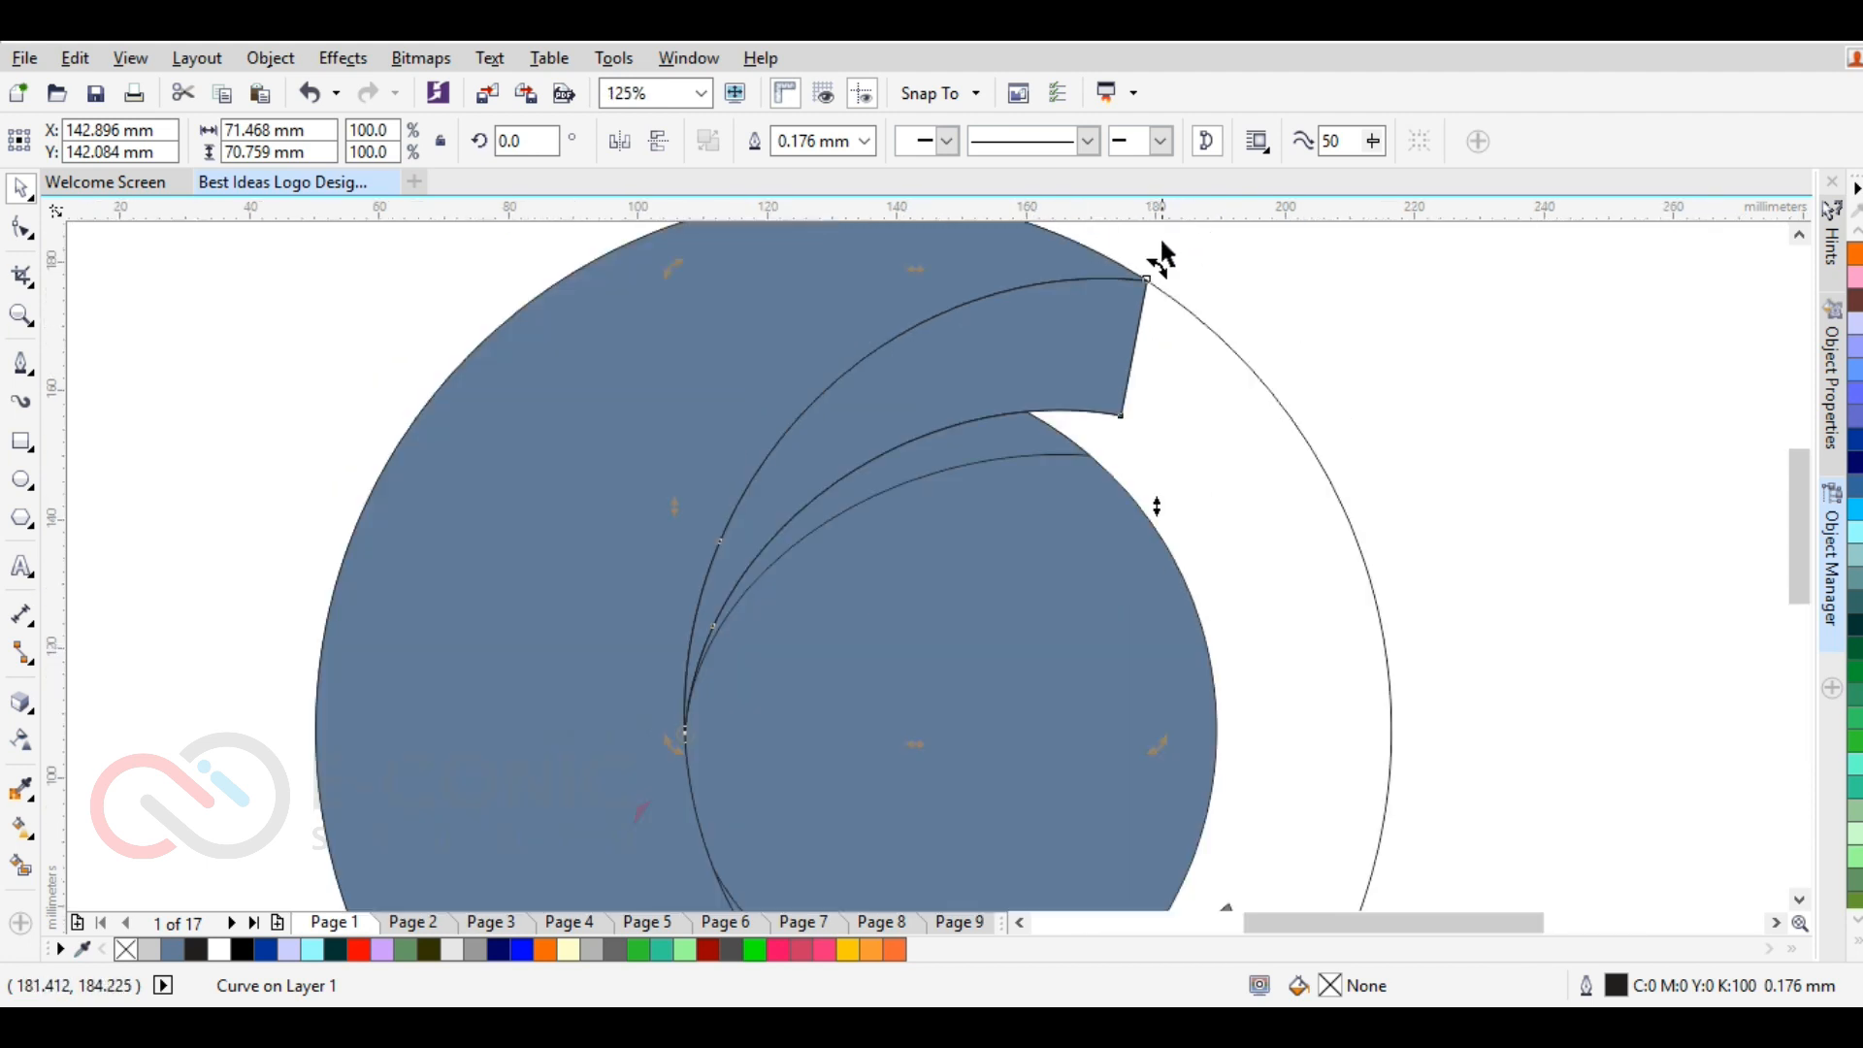
{"action": "left_click_drag", "start_coordinate": [1158, 264], "coordinate": [1185, 292]}
Smart Fill the thin sliver between the upper edges of the upper band and its rotated copy, and delete the copy
{"action": "key", "text": "s"}
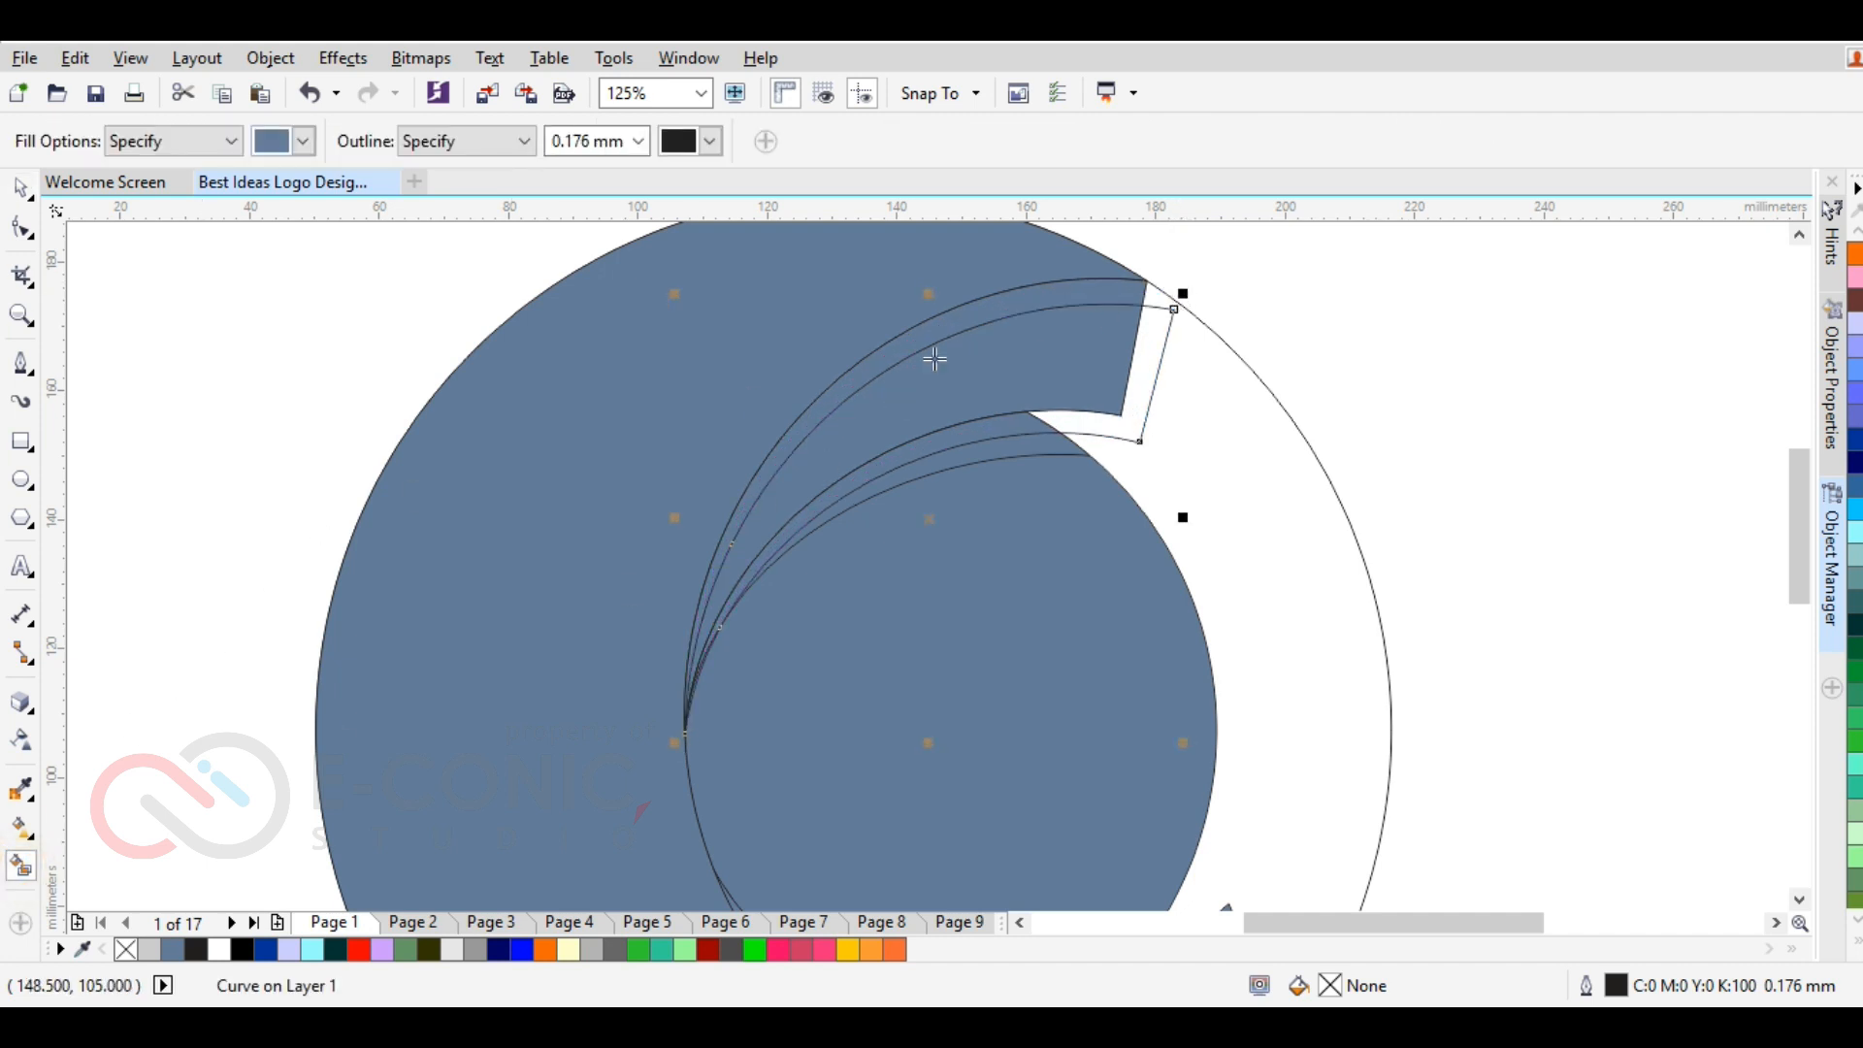
{"action": "left_click", "coordinate": [1061, 295]}
{"action": "left_click", "coordinate": [21, 187]}
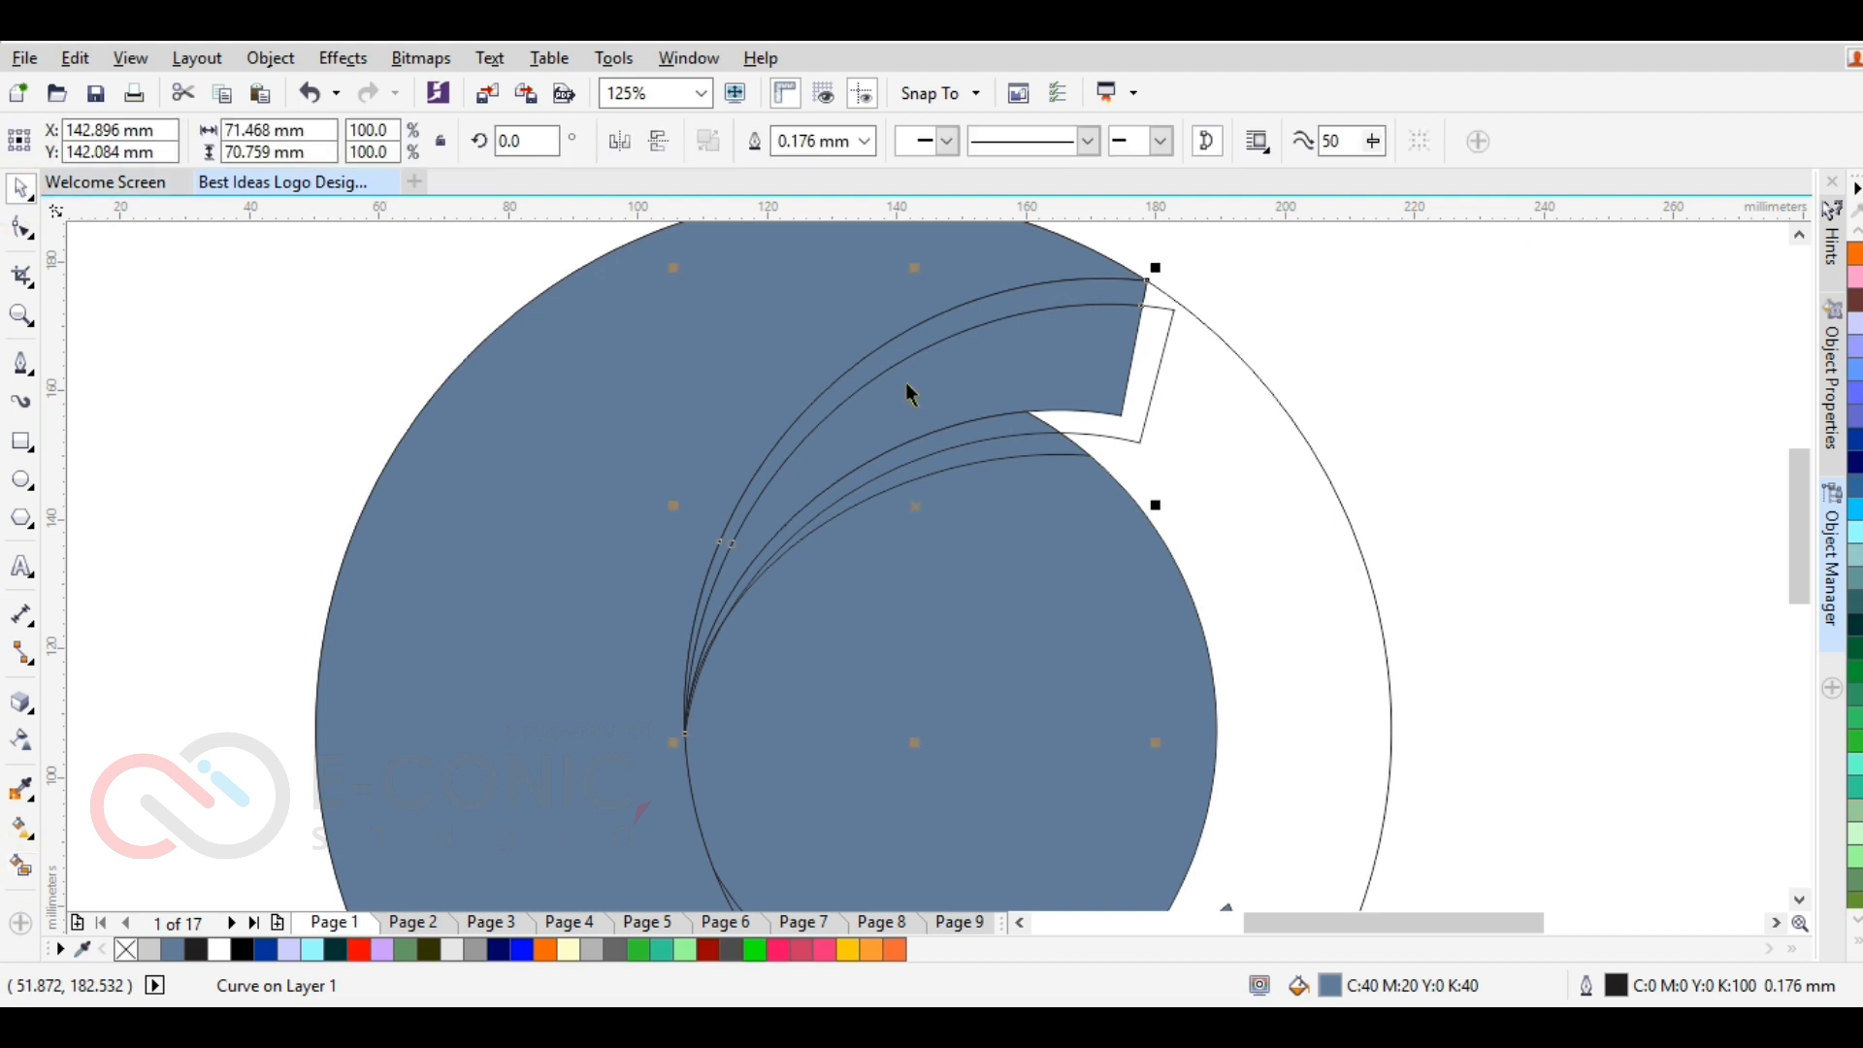
{"action": "left_click", "coordinate": [1149, 366]}
{"action": "key", "text": "Delete"}
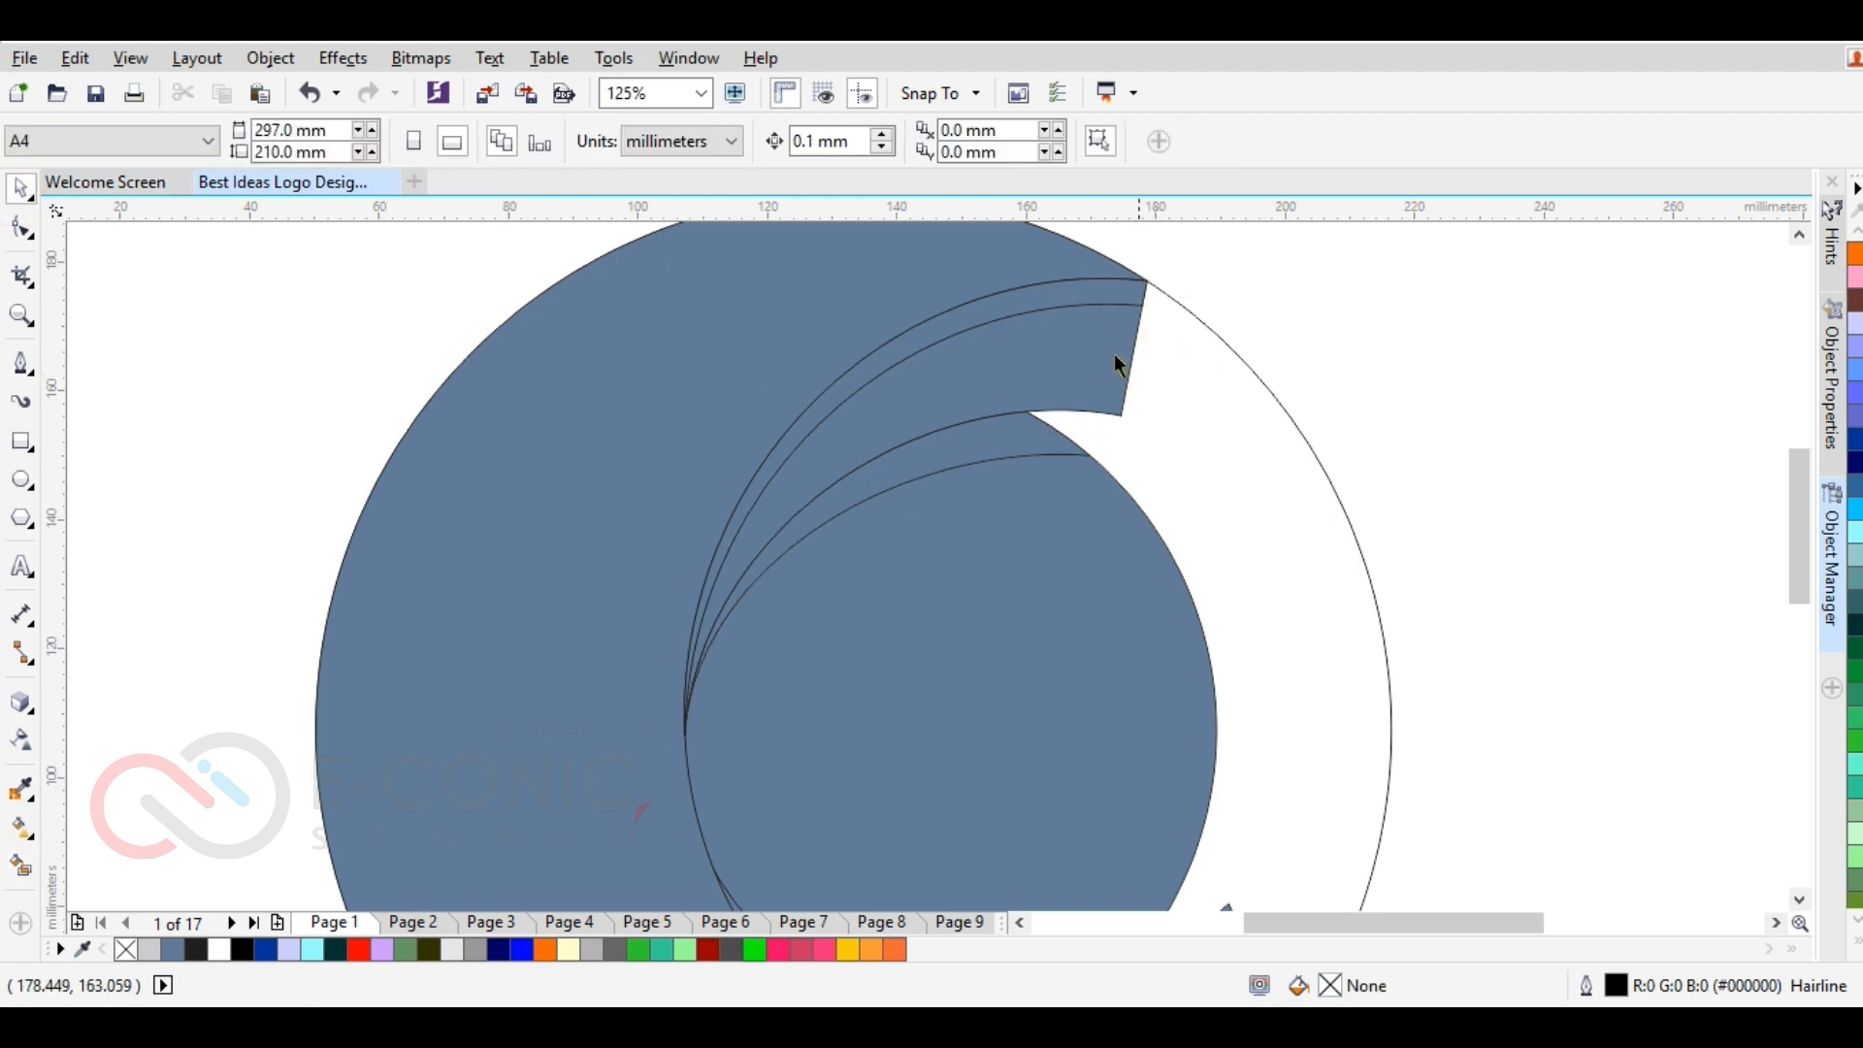
Duplicate the lower band in place and bring the copy to the front of the layer
{"action": "scroll", "coordinate": [1047, 355], "scroll_direction": "down", "scroll_amount": 2}
{"action": "scroll", "coordinate": [1044, 454], "scroll_direction": "up", "scroll_amount": 2}
{"action": "left_click", "coordinate": [1107, 520]}
{"action": "left_click_drag", "start_coordinate": [1107, 520], "coordinate": [1220, 412]}
{"action": "key", "text": "ctrl+z"}
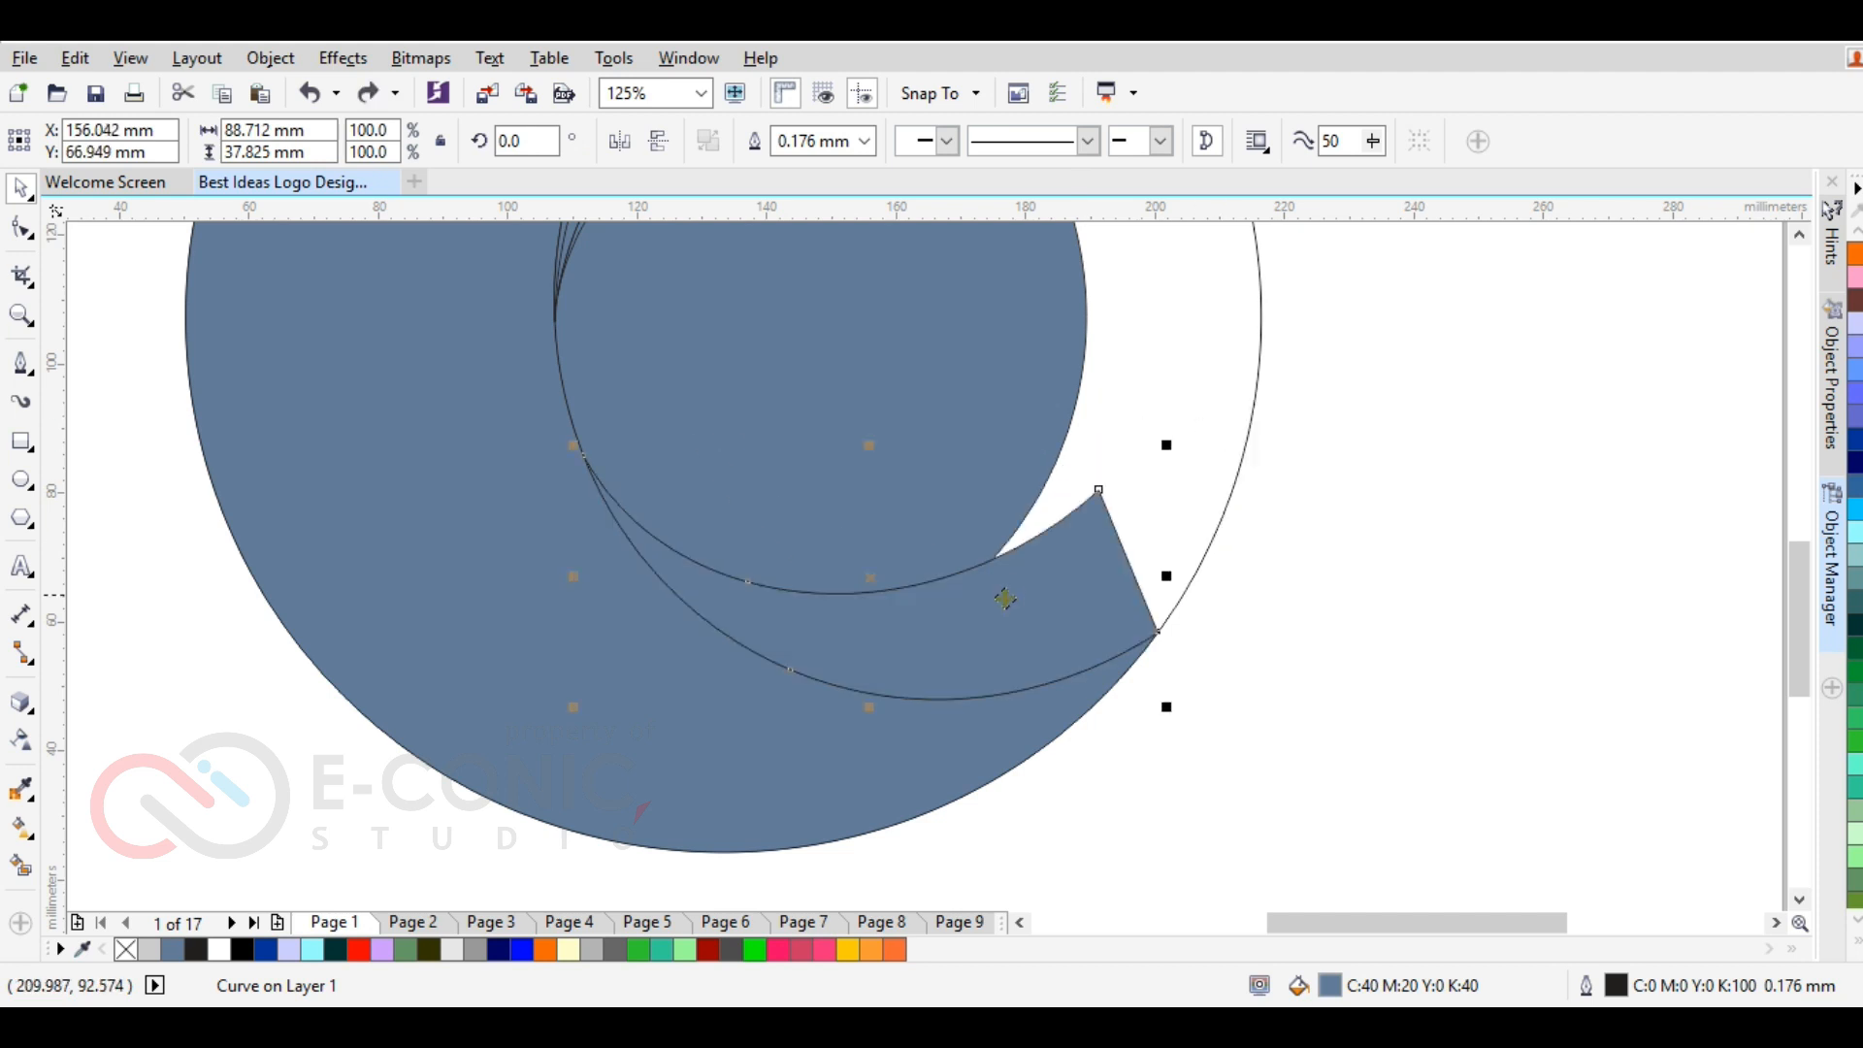
{"action": "right_click", "coordinate": [1005, 599]}
{"action": "mouse_move", "coordinate": [1314, 711]}
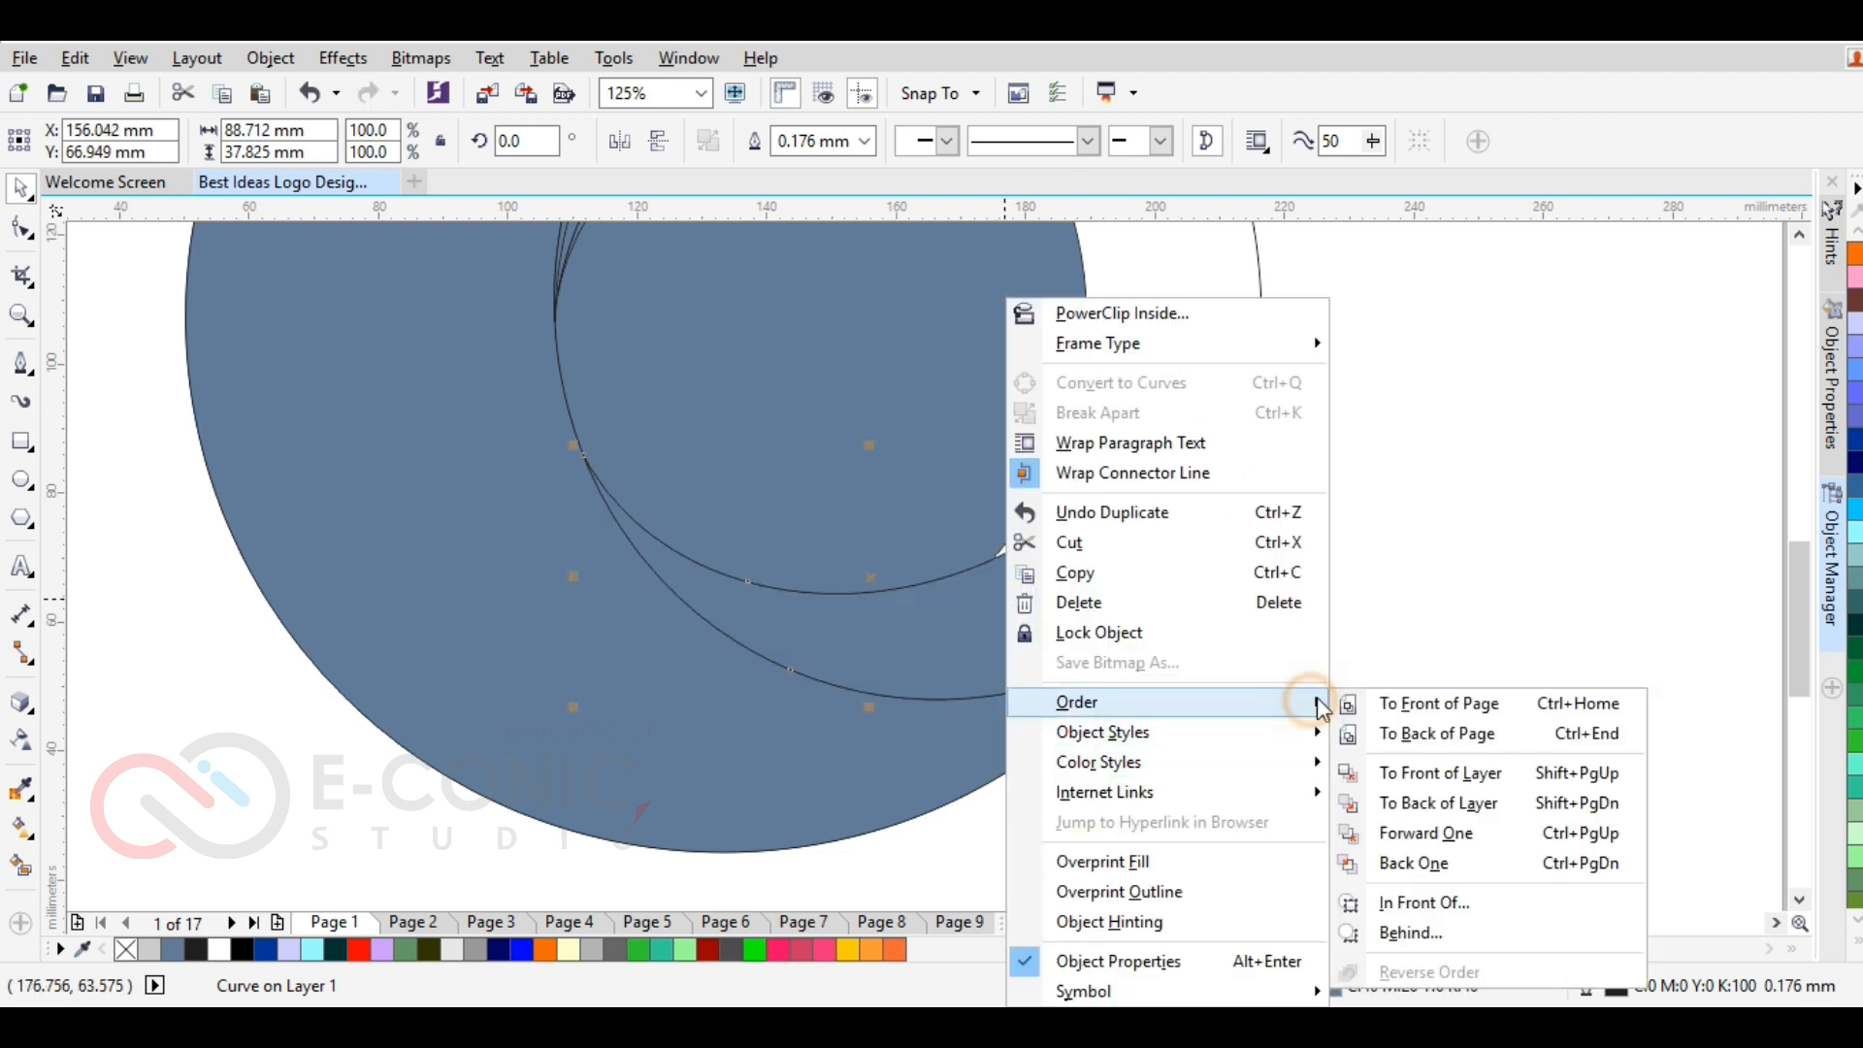
{"action": "left_click", "coordinate": [1385, 772]}
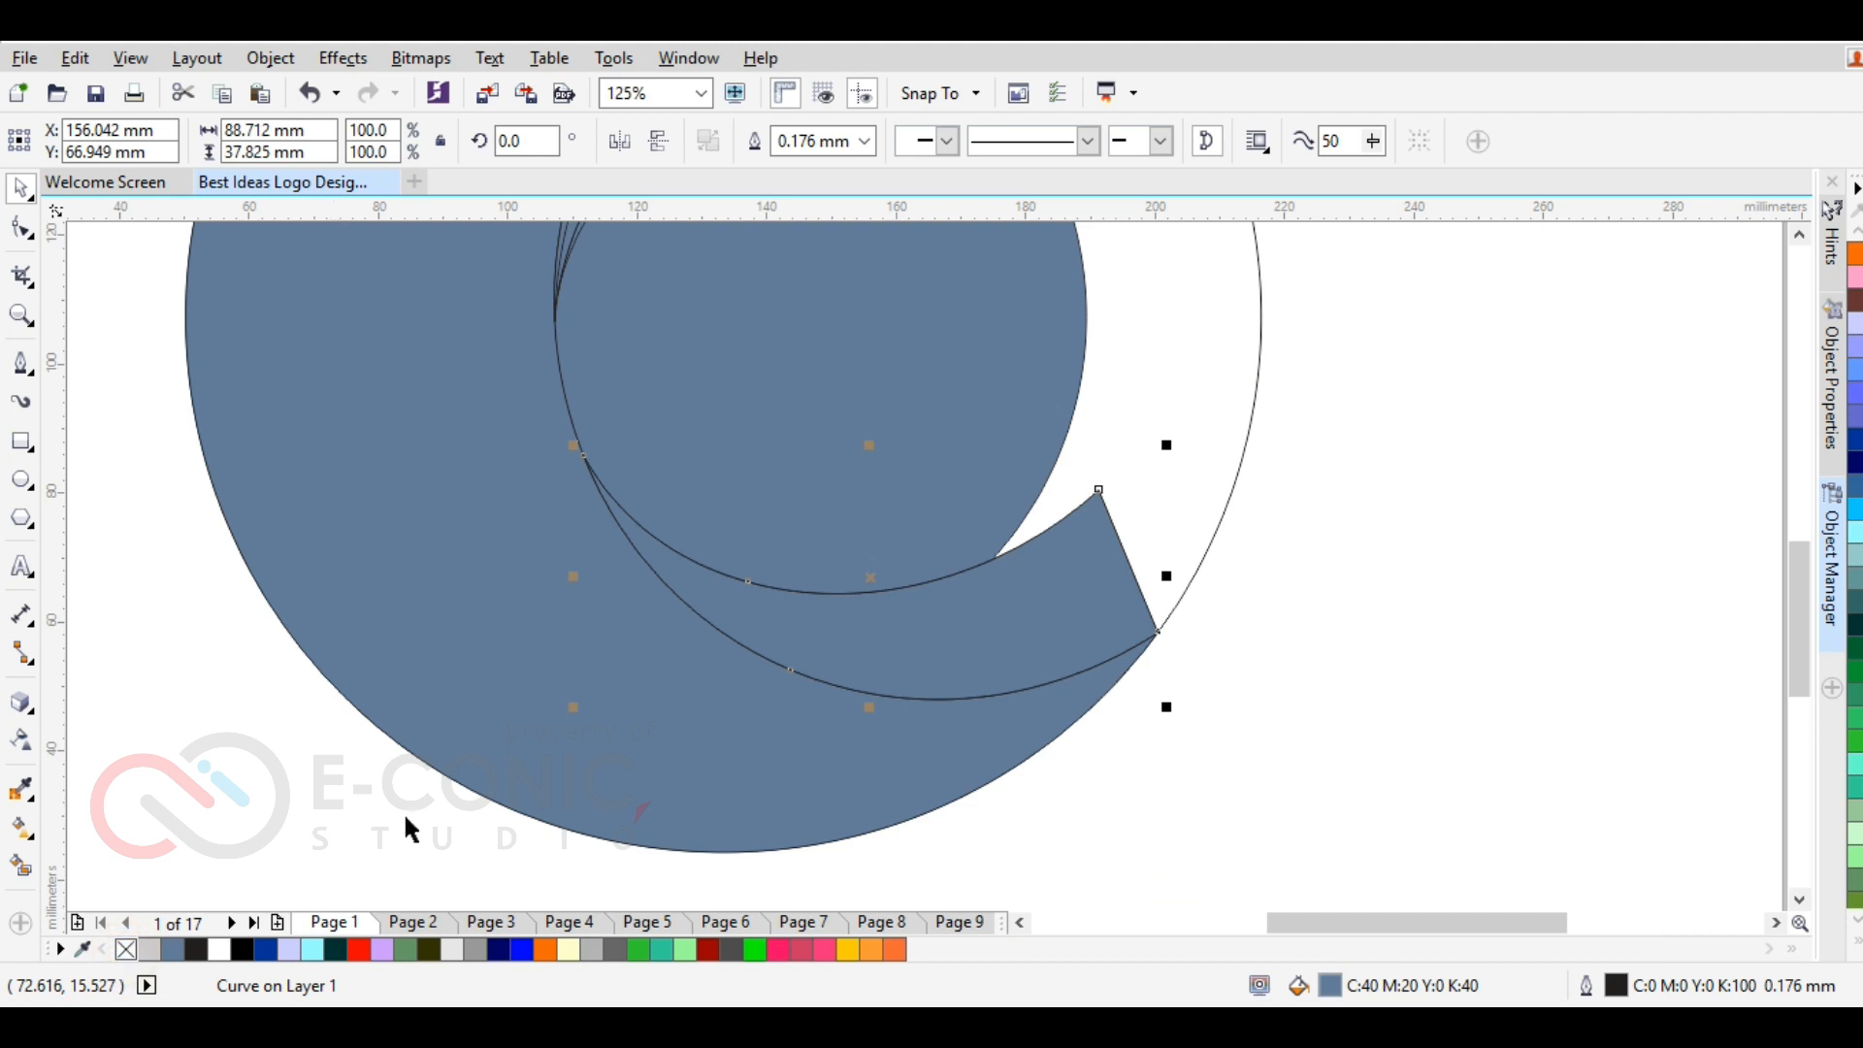
Remove the fill from the lower band copy and rotate it counterclockwise about its pointed left tip by about 3.9 degrees
{"action": "left_click", "coordinate": [868, 577]}
{"action": "left_click", "coordinate": [869, 579]}
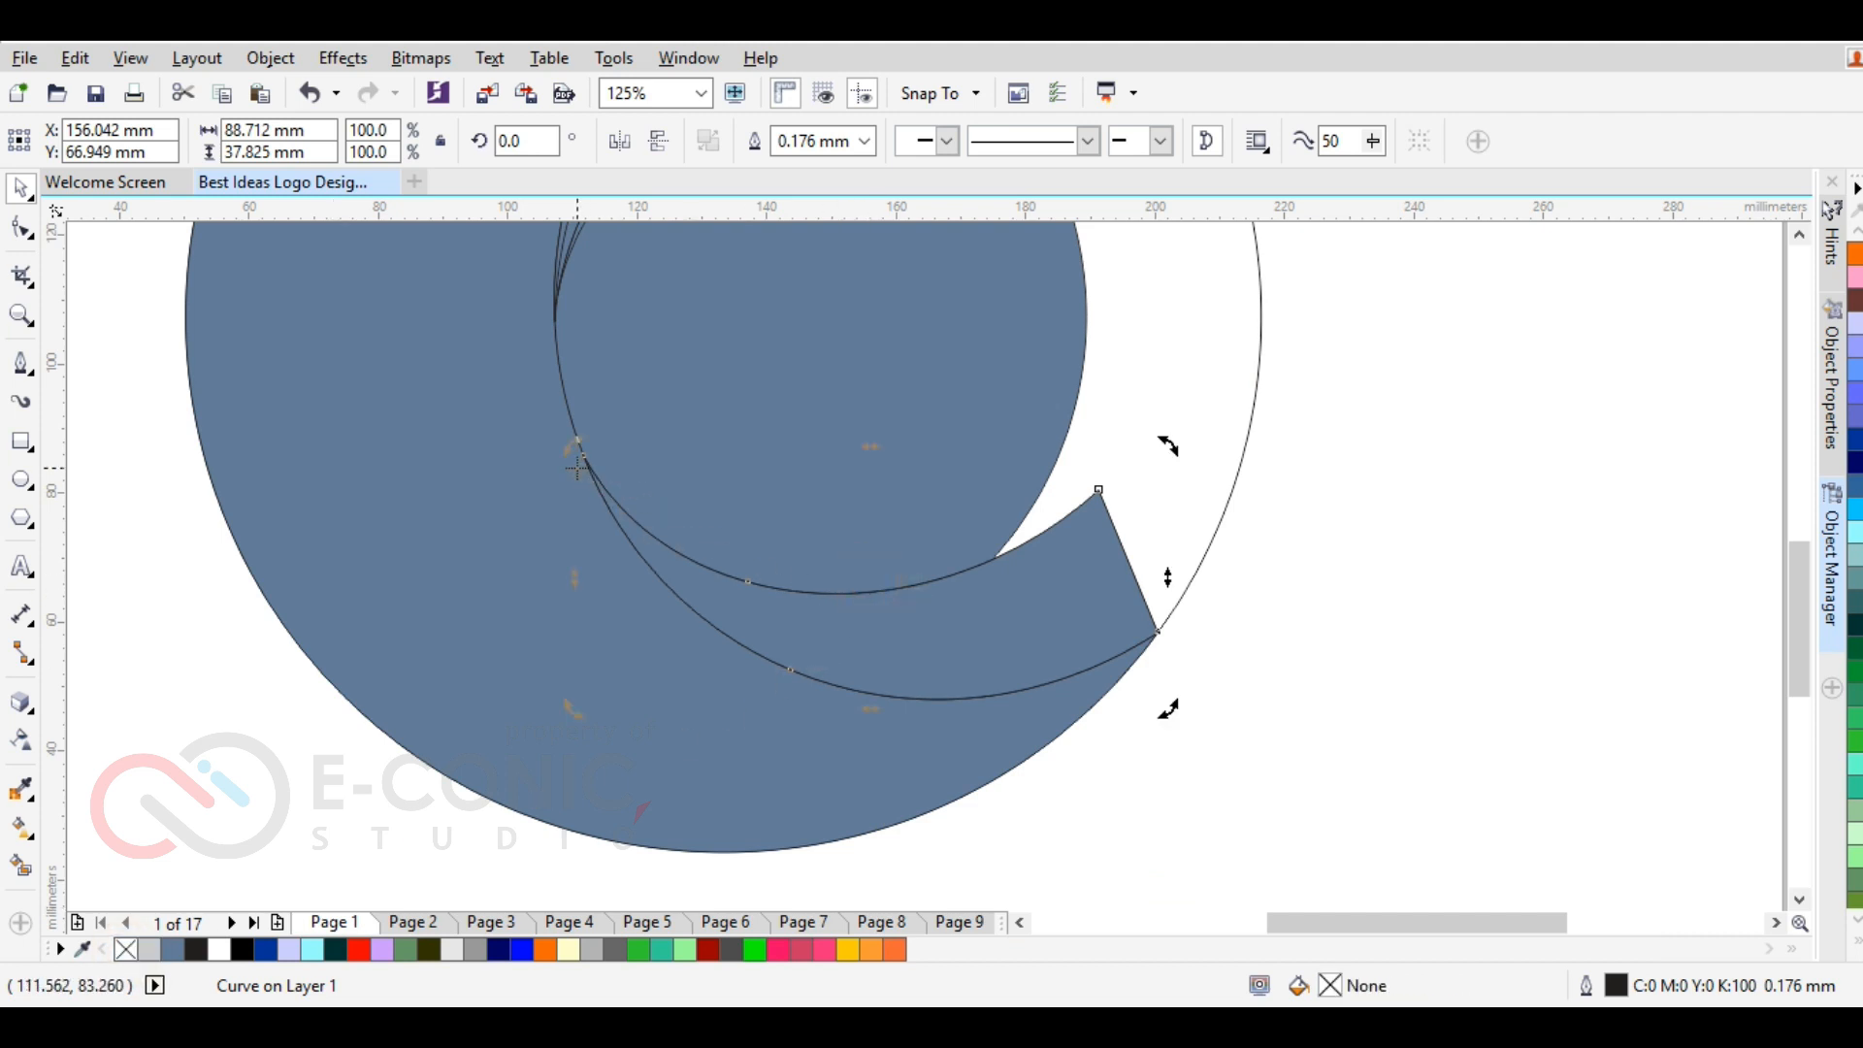
{"action": "left_click_drag", "start_coordinate": [1167, 712], "coordinate": [1186, 665]}
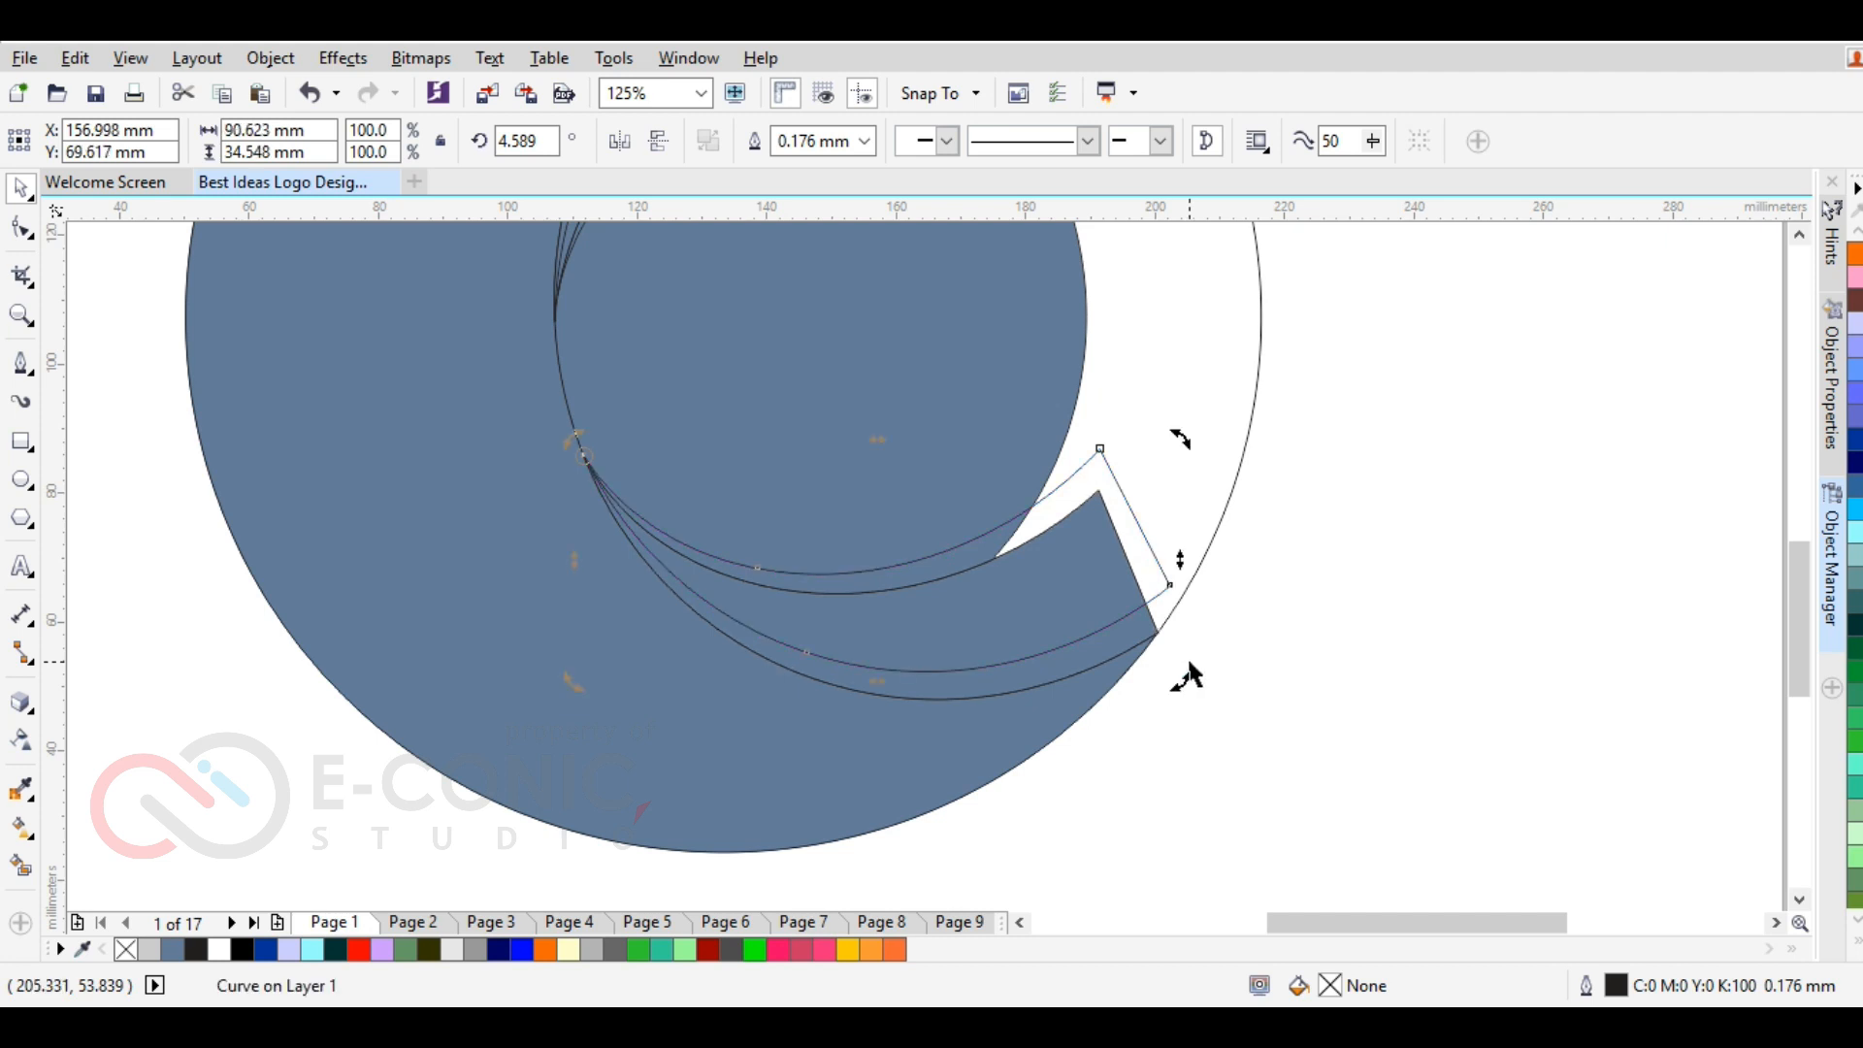
{"action": "scroll", "coordinate": [1186, 662], "scroll_direction": "down", "scroll_amount": 2}
{"action": "scroll", "coordinate": [1145, 466], "scroll_direction": "up", "scroll_amount": 3}
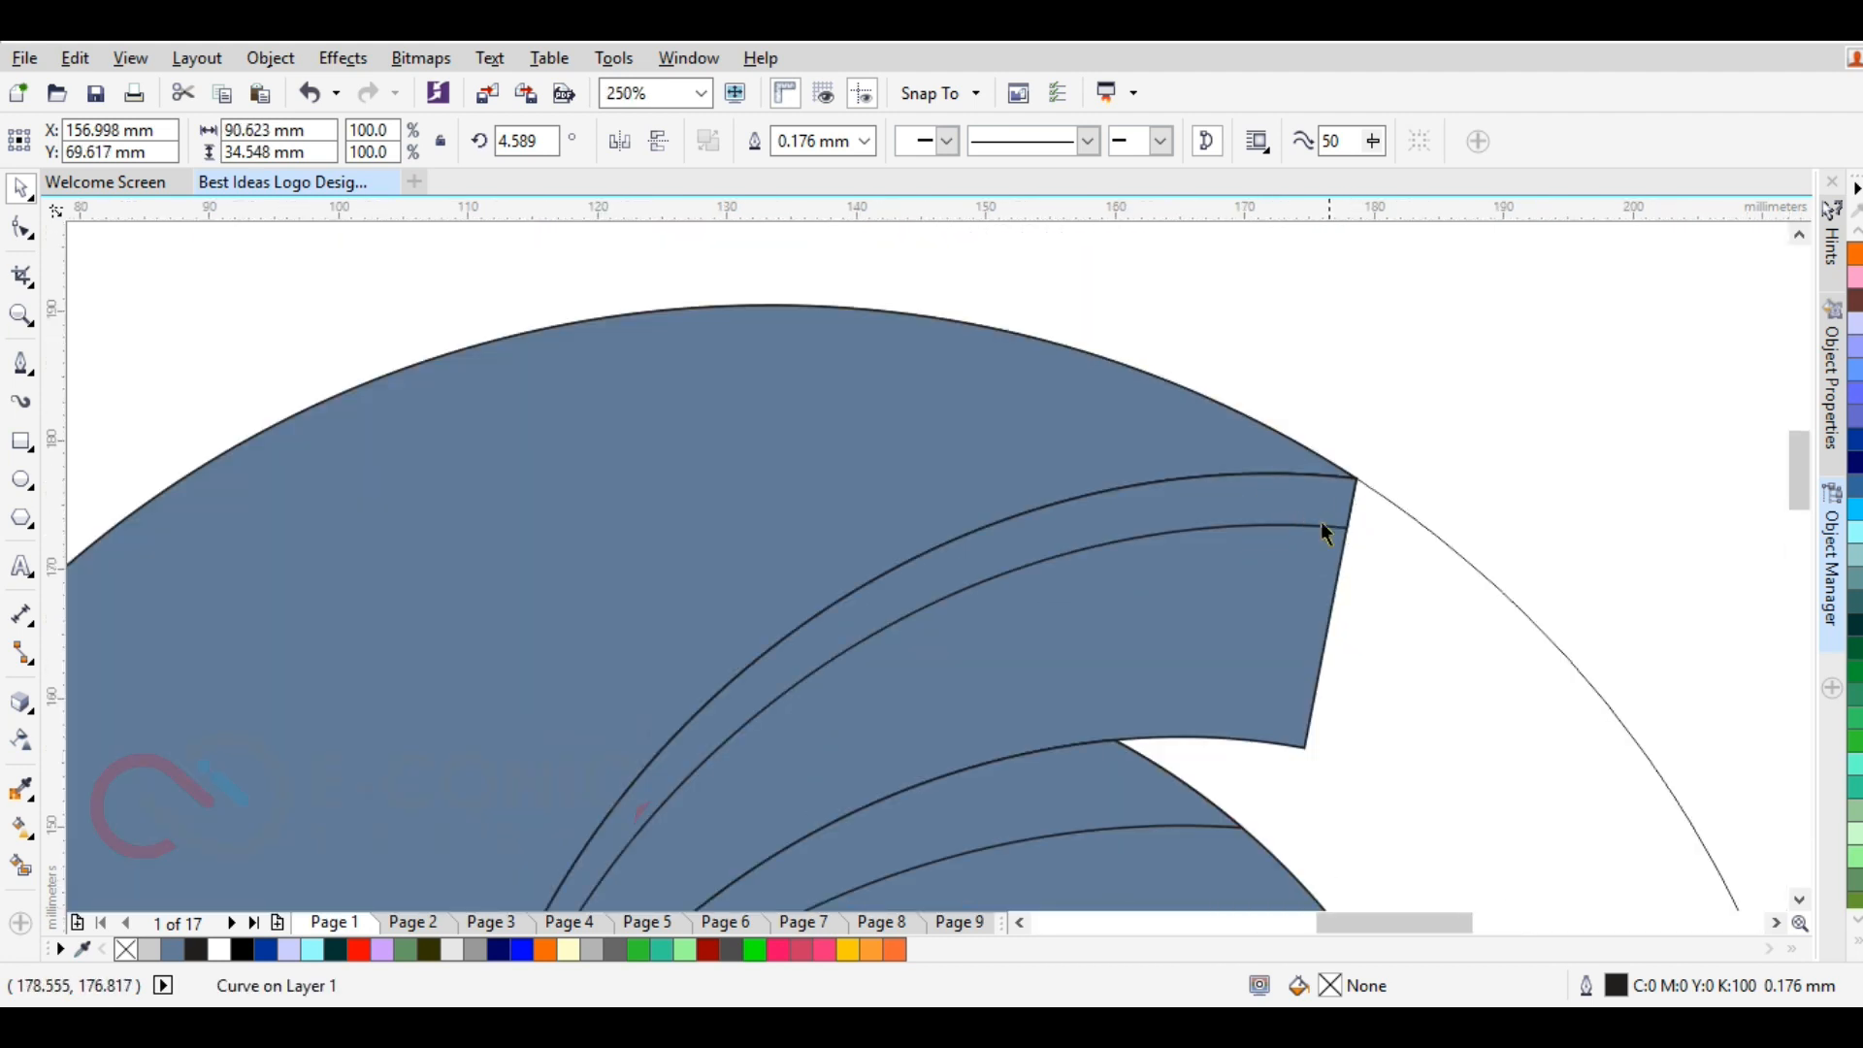
{"action": "scroll", "coordinate": [1325, 519], "scroll_direction": "down", "scroll_amount": 2}
{"action": "scroll", "coordinate": [887, 704], "scroll_direction": "up", "scroll_amount": 1}
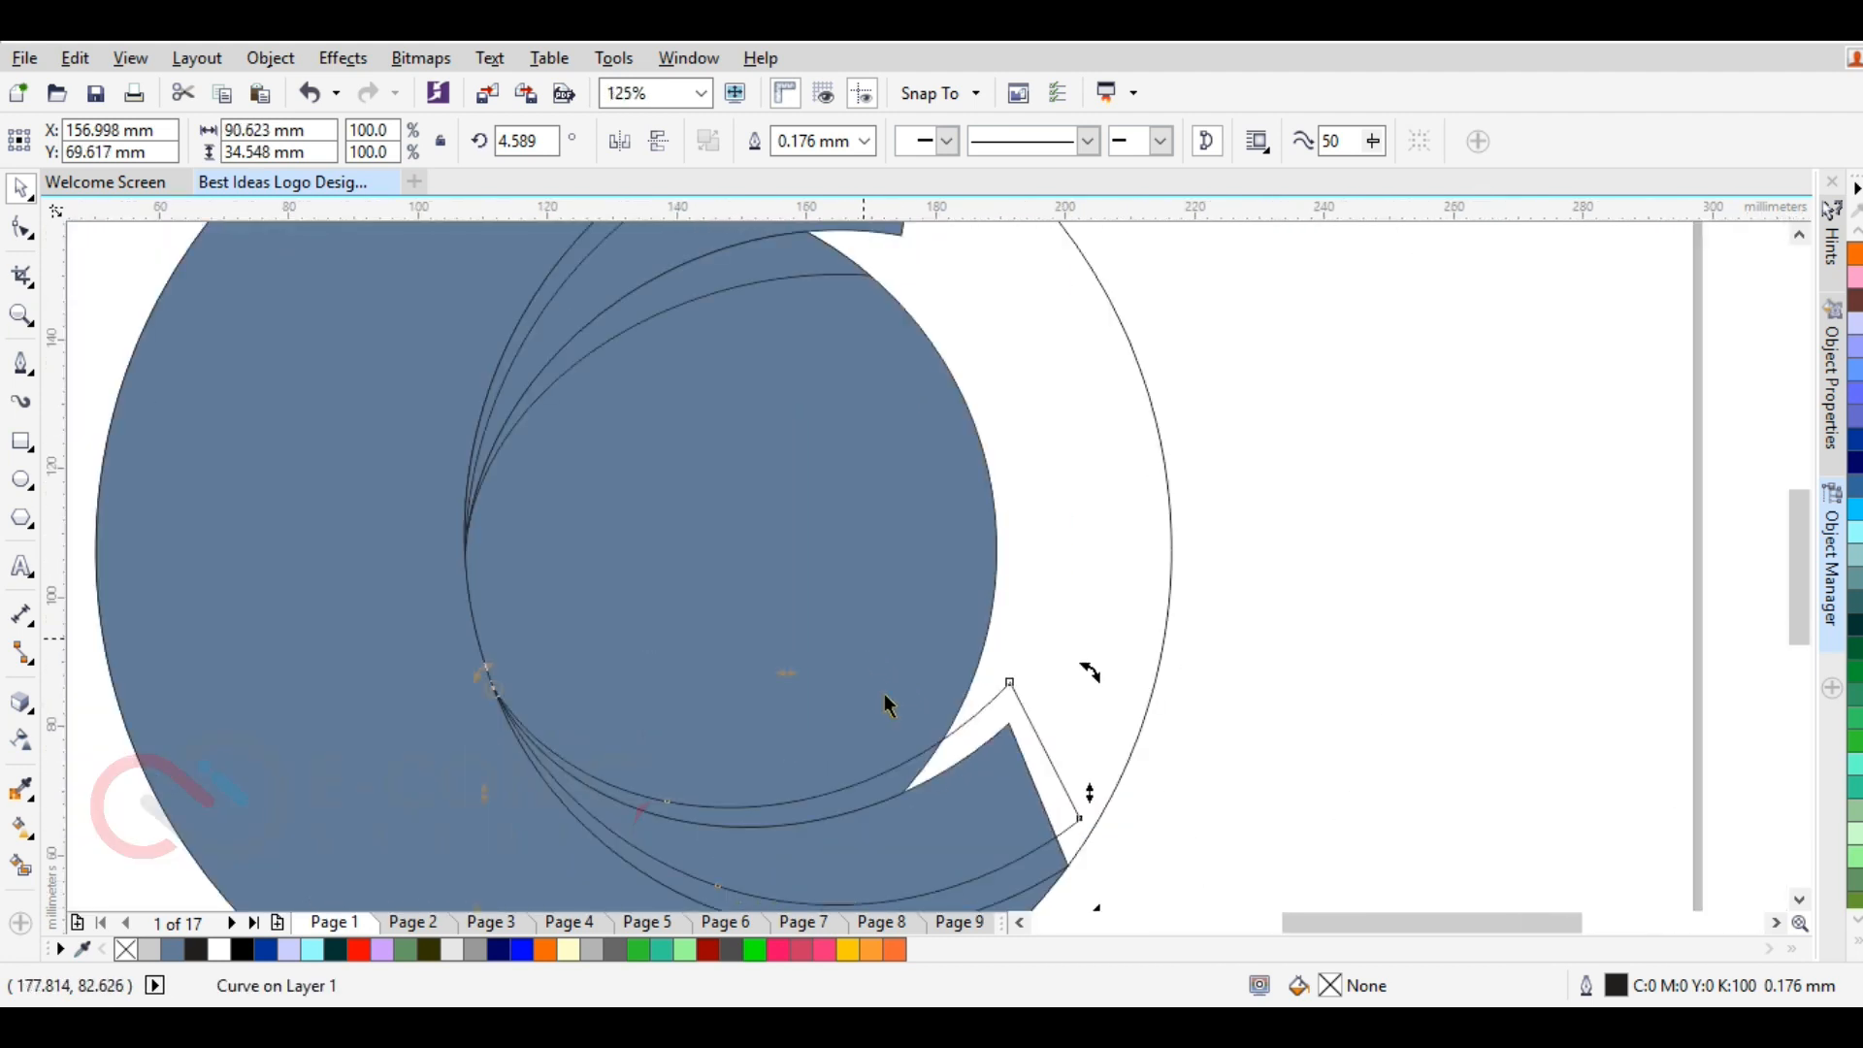
{"action": "scroll", "coordinate": [1036, 866], "scroll_direction": "up", "scroll_amount": 1}
{"action": "left_click_drag", "start_coordinate": [1142, 488], "coordinate": [1154, 510]}
{"action": "scroll", "coordinate": [970, 466], "scroll_direction": "down", "scroll_amount": 2}
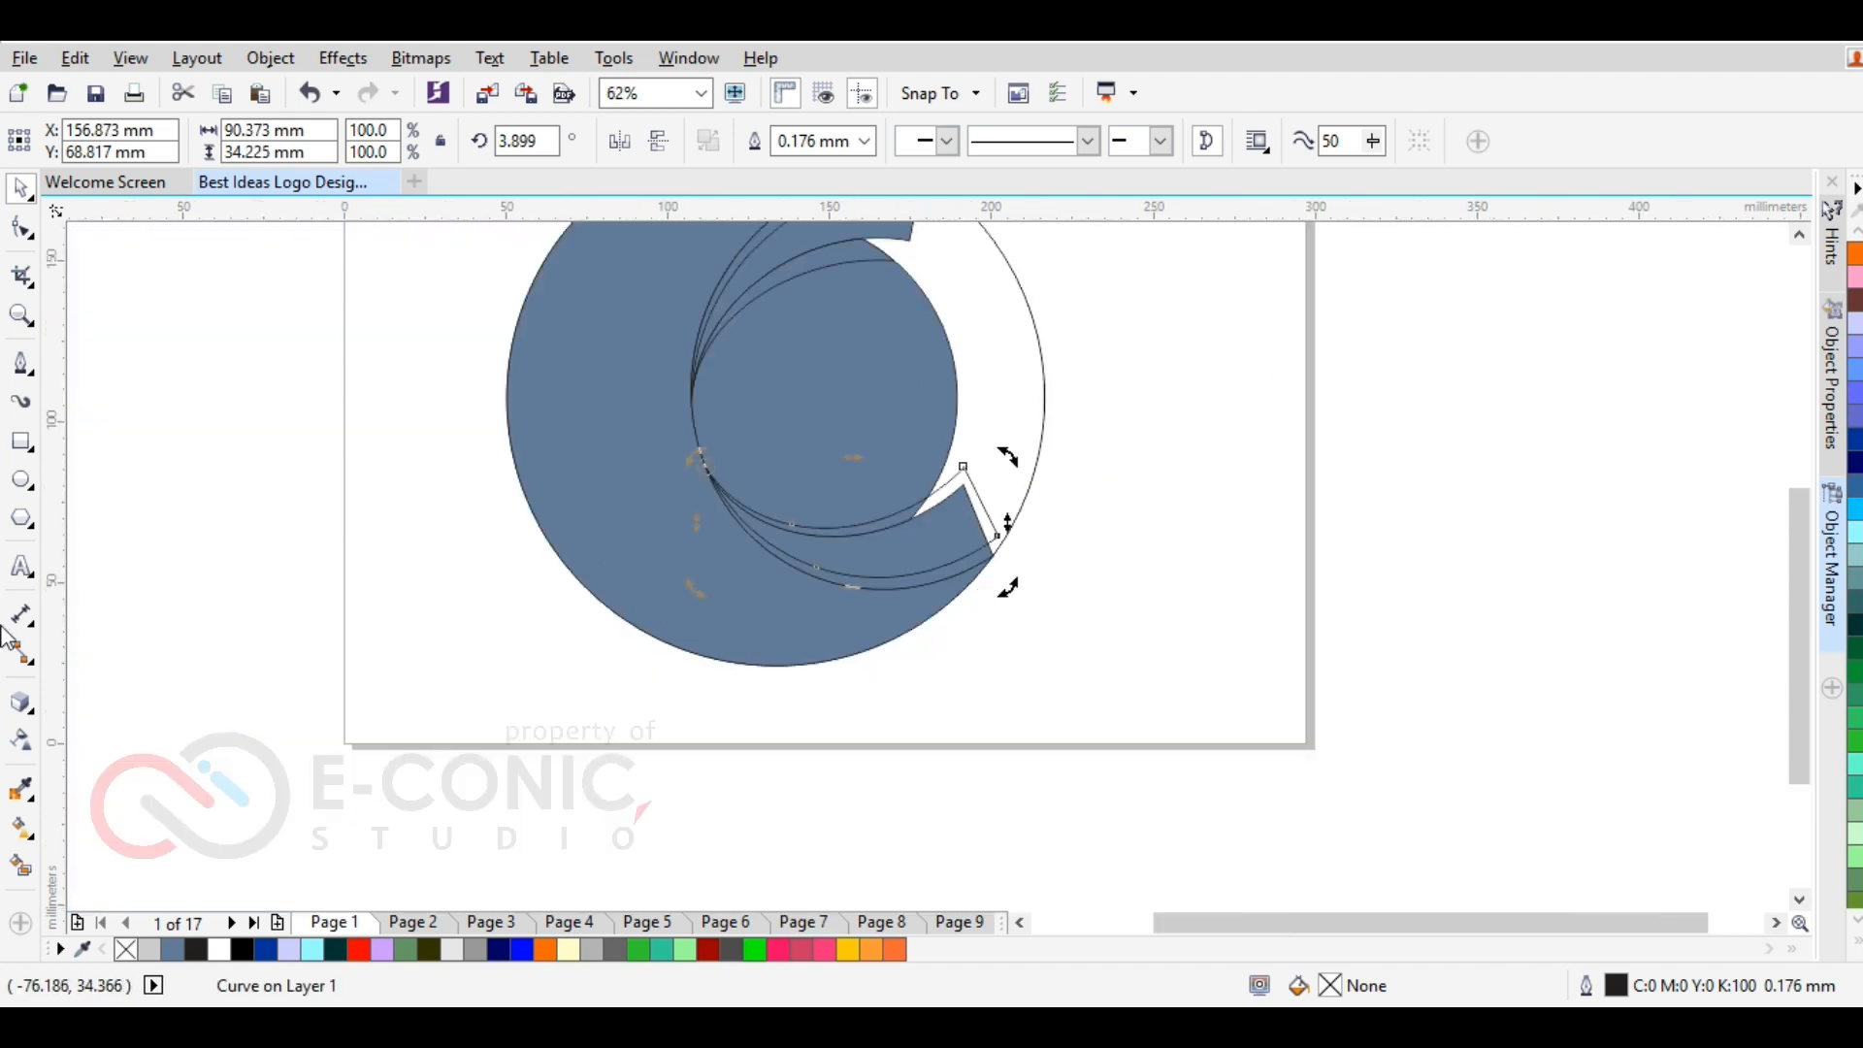
Smart Fill the thin sliver along the lower band's outer edge and delete the rotated unfilled copy of the band
{"action": "left_click", "coordinate": [21, 868]}
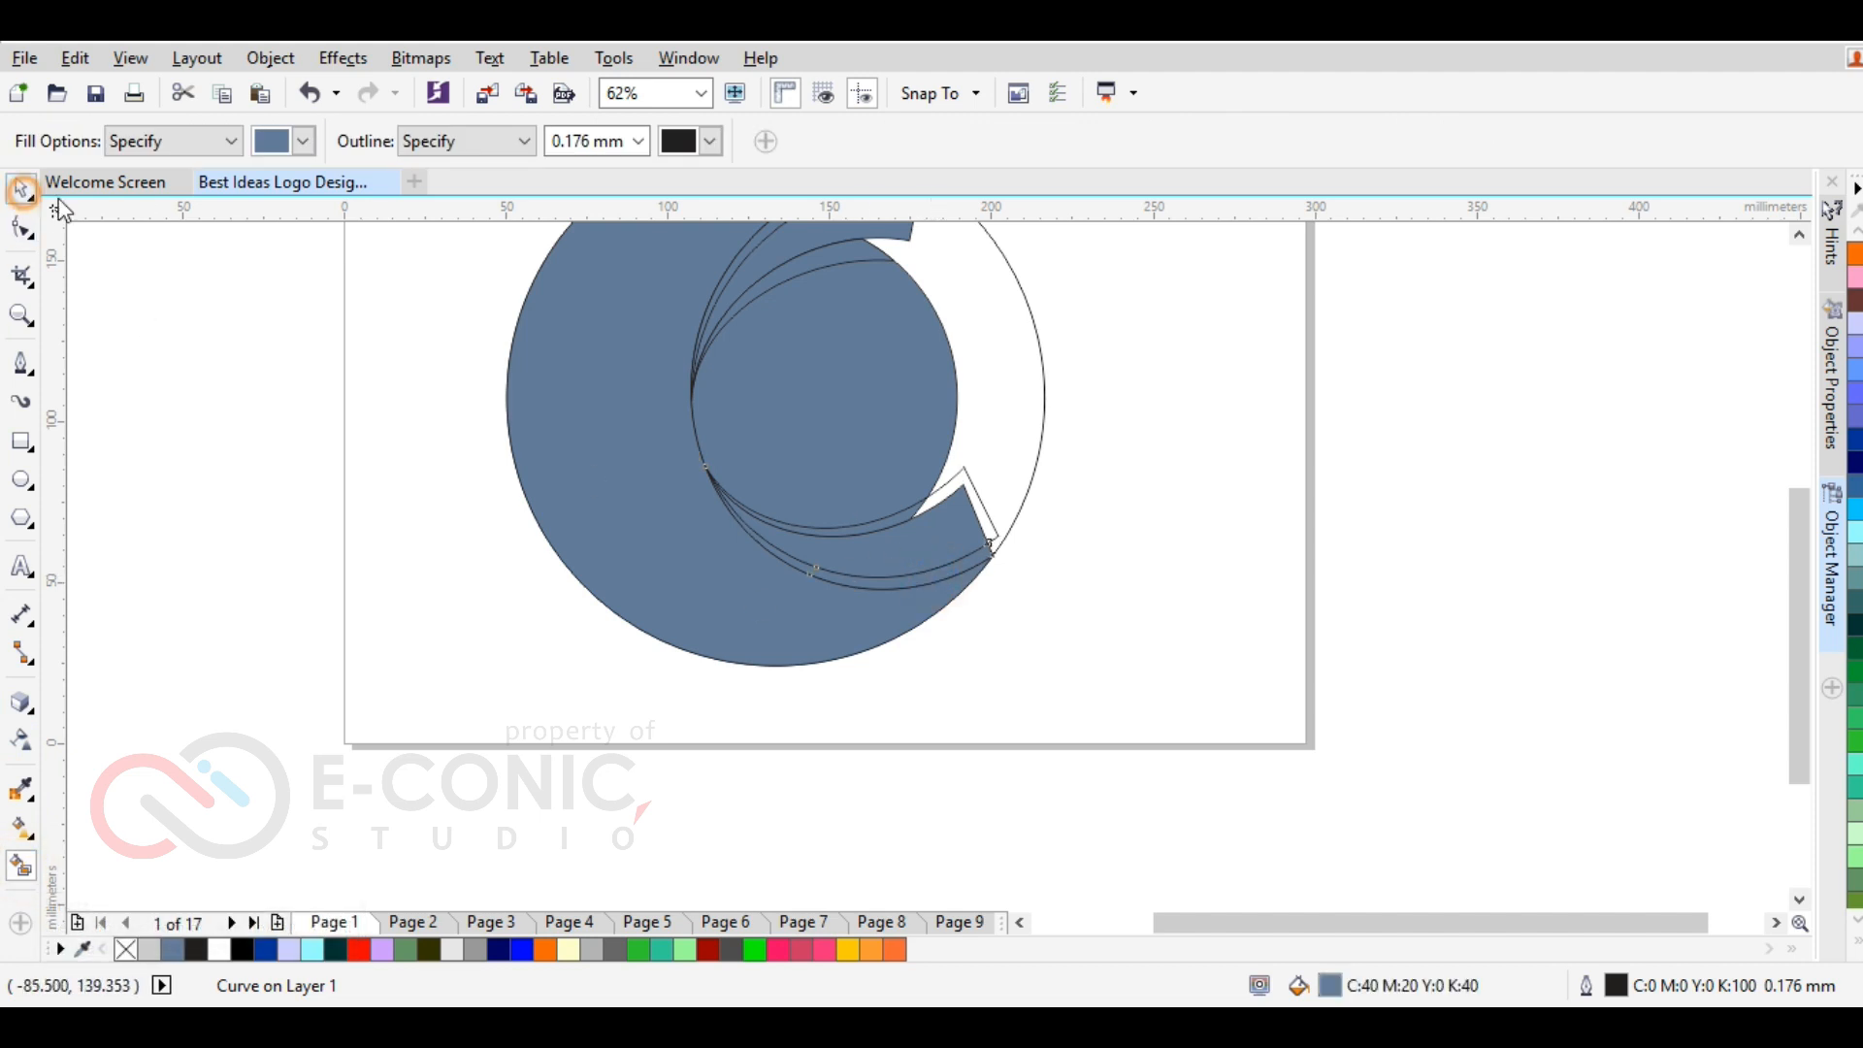
{"action": "left_click", "coordinate": [21, 186]}
{"action": "left_click_drag", "start_coordinate": [954, 474], "coordinate": [1207, 398]}
{"action": "key", "text": "Delete"}
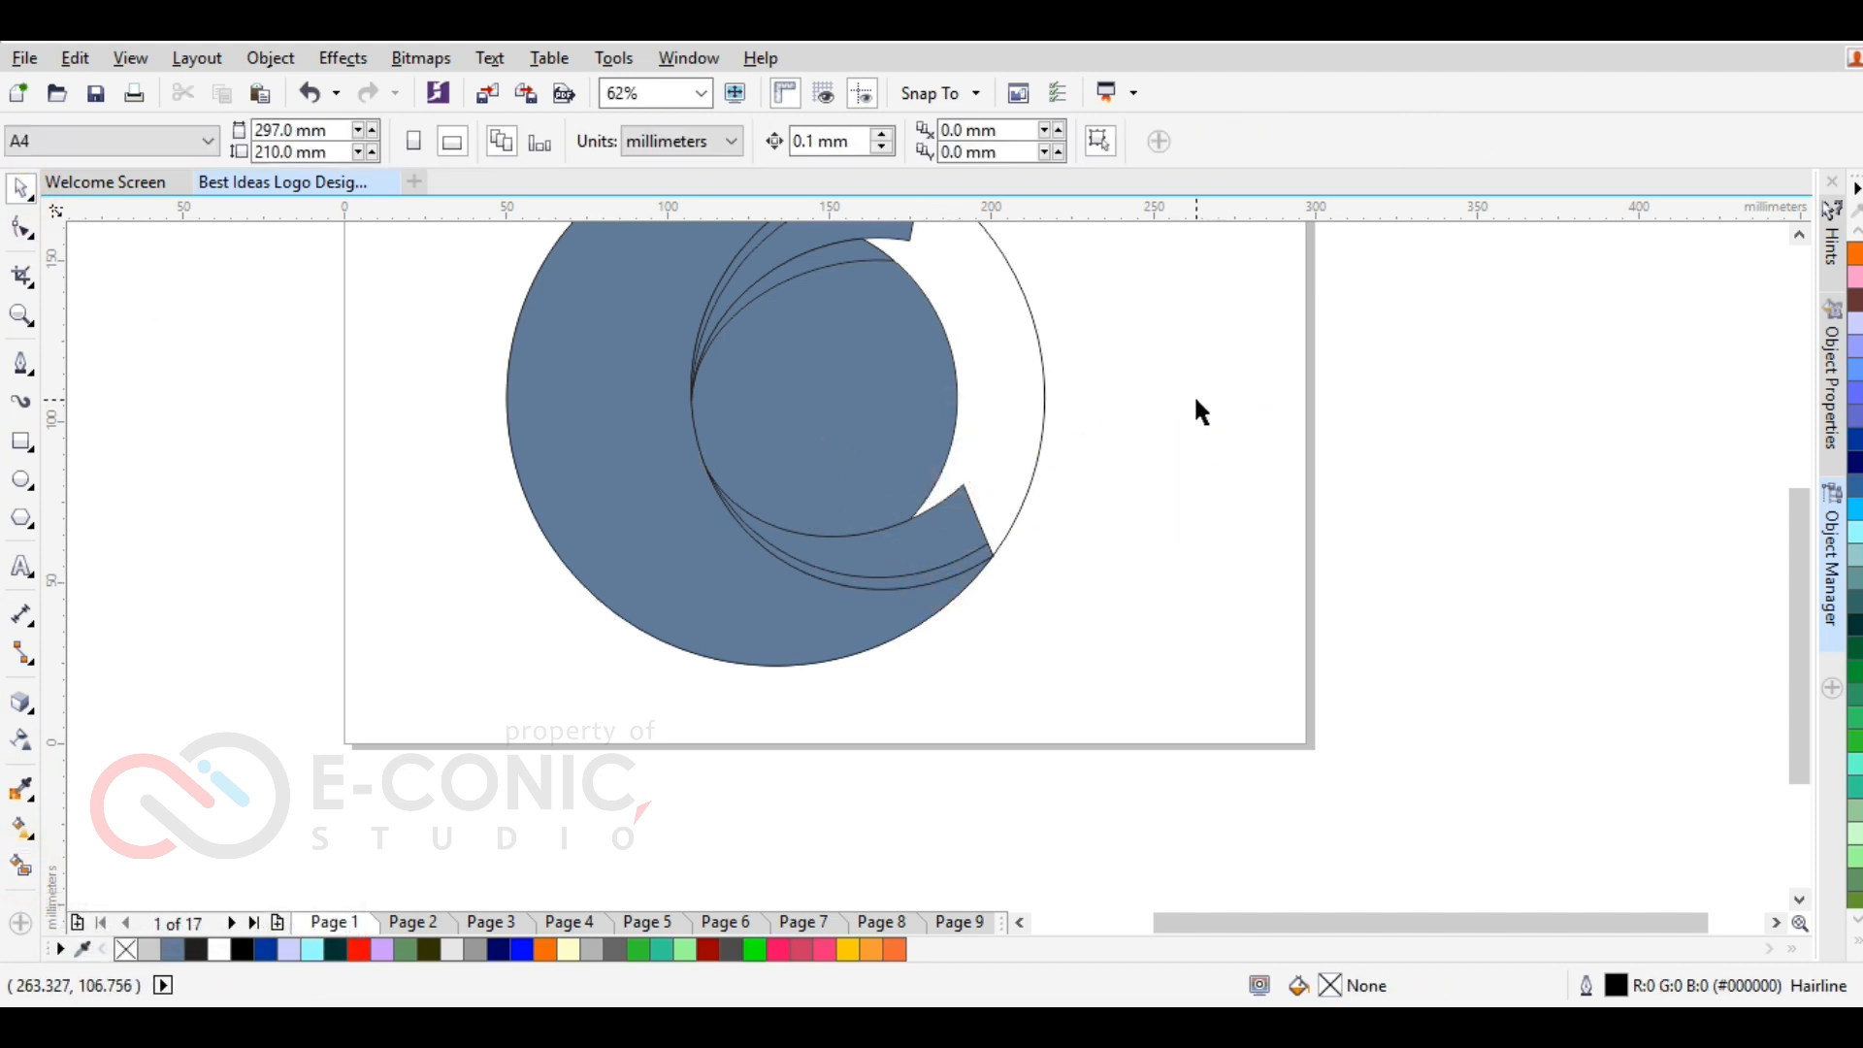
Make a copy of the outer circle scaled down about its centre to about 139 mm in diameter
{"action": "scroll", "coordinate": [939, 258], "scroll_direction": "down", "scroll_amount": 2}
{"action": "scroll", "coordinate": [864, 290], "scroll_direction": "up", "scroll_amount": 2}
{"action": "left_click", "coordinate": [864, 289]}
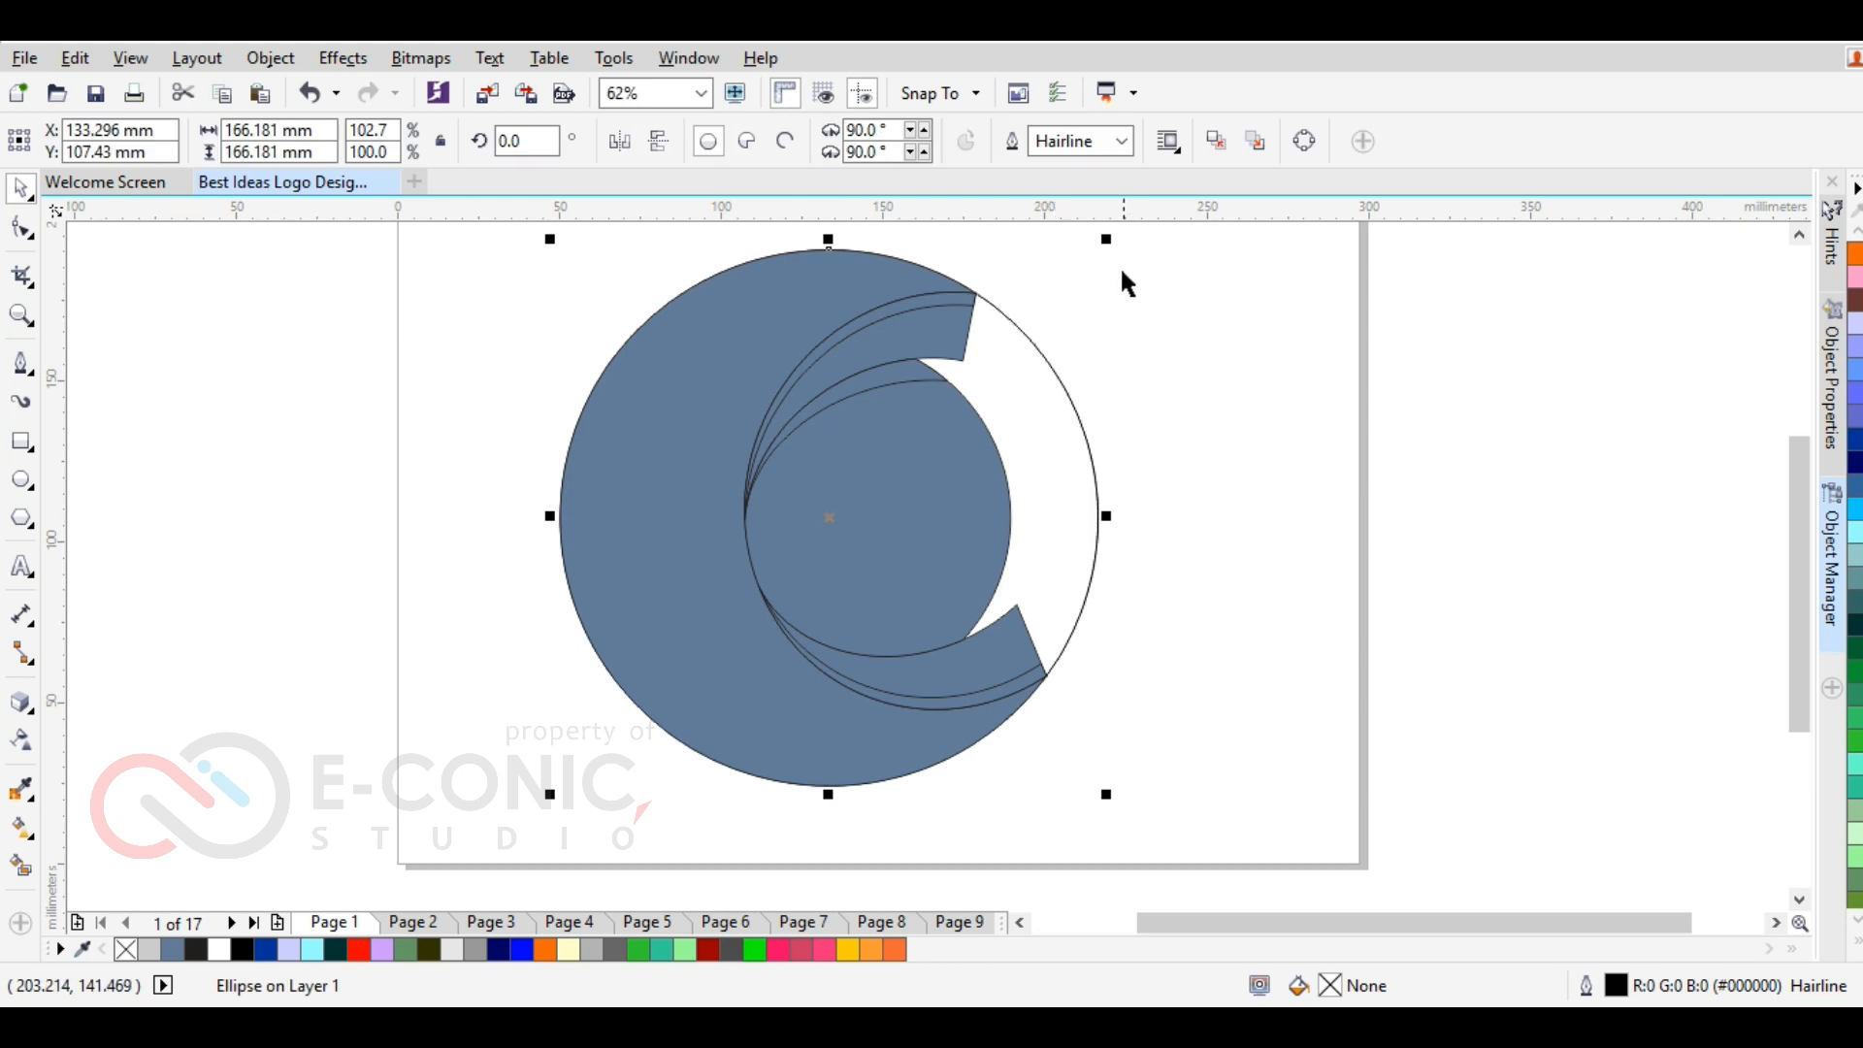
{"action": "left_click_drag", "start_coordinate": [1112, 240], "coordinate": [1065, 280]}
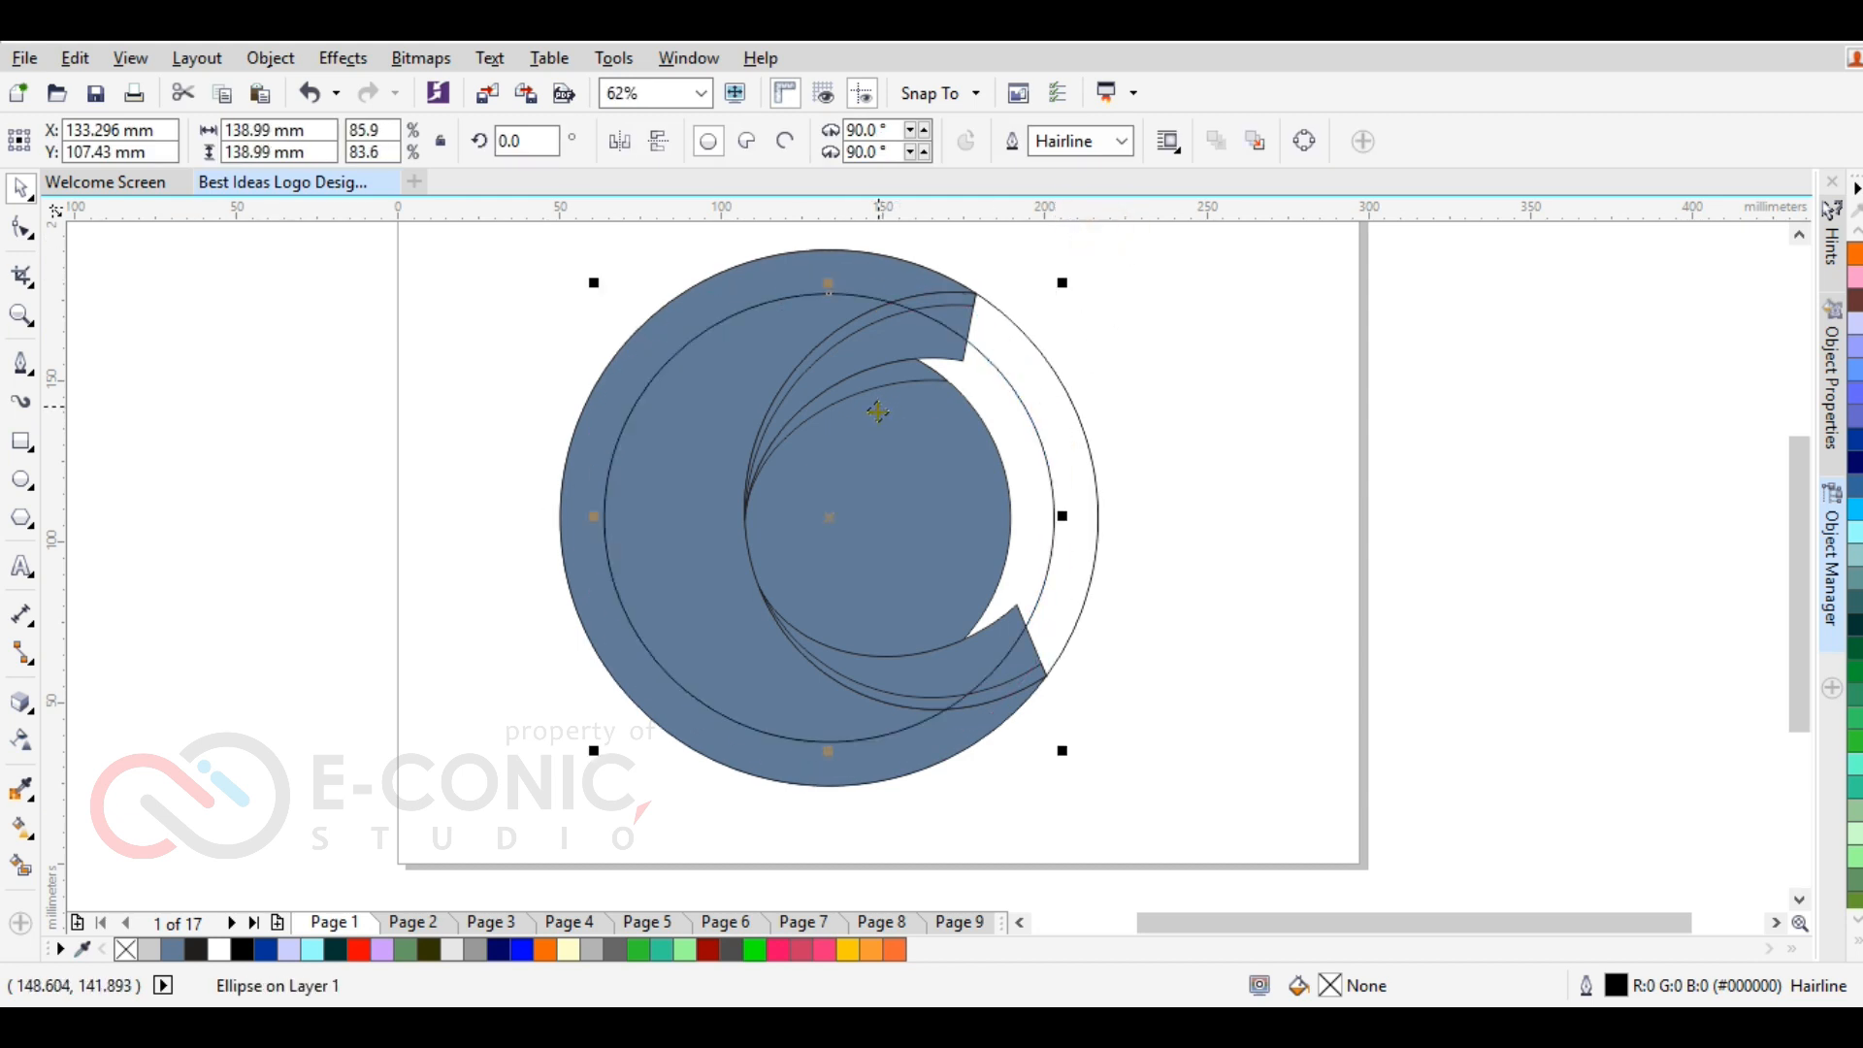
Reshape the smaller circle into an ellipse about 141 mm wide and 149 mm high, close to the large crescent's left edge
{"action": "left_click_drag", "start_coordinate": [596, 517], "coordinate": [569, 520]}
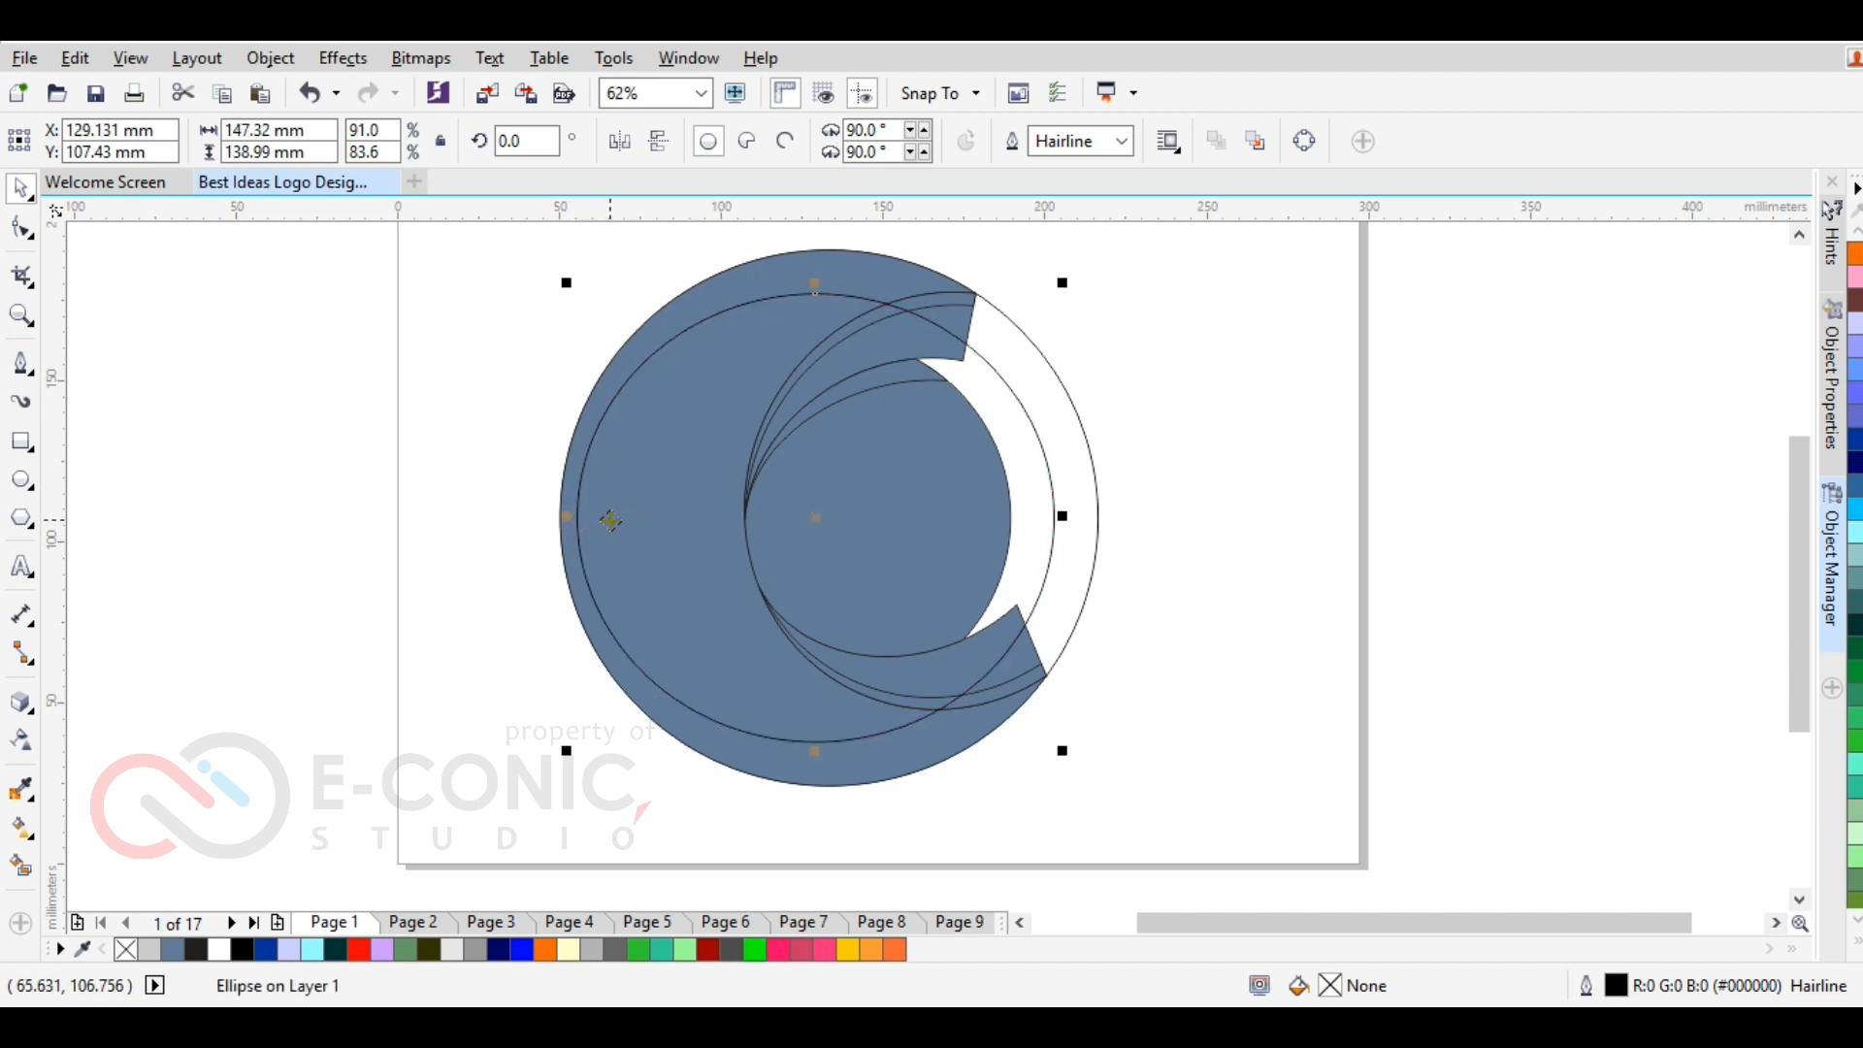
{"action": "left_click_drag", "start_coordinate": [1063, 517], "coordinate": [1017, 530]}
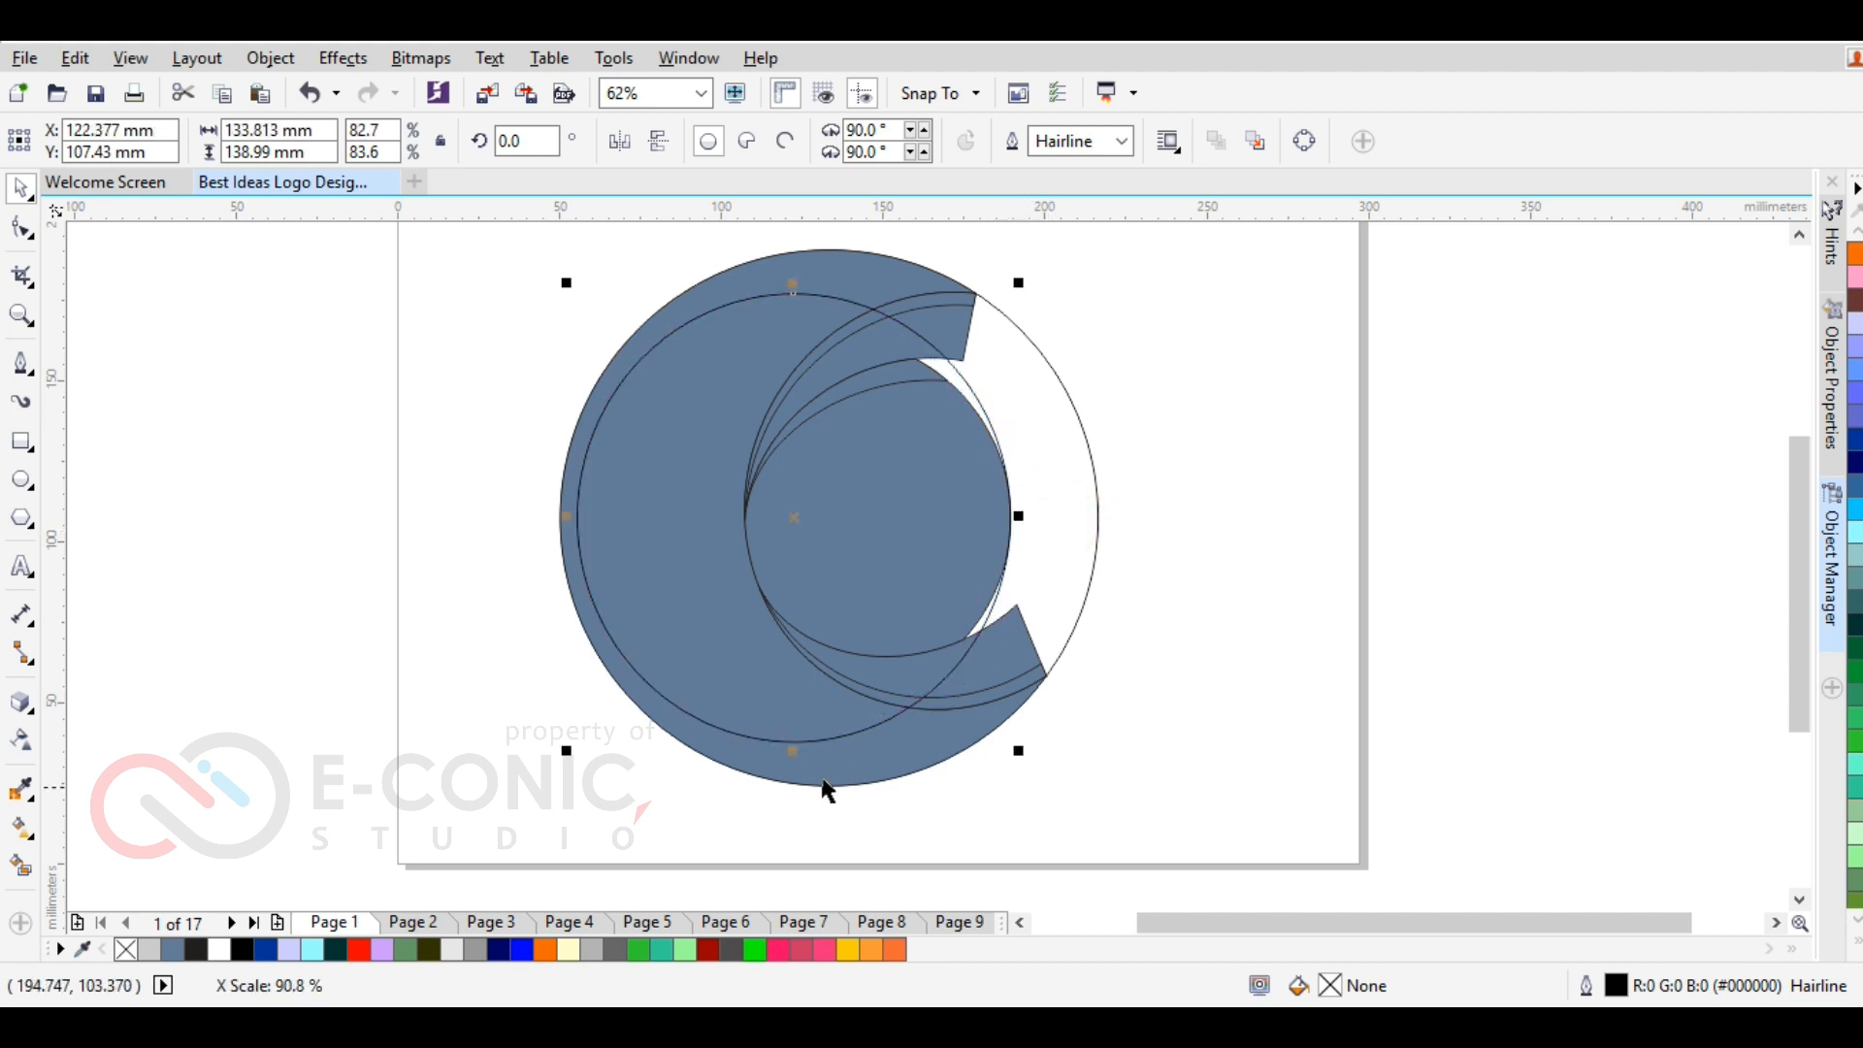
{"action": "left_click_drag", "start_coordinate": [793, 751], "coordinate": [793, 766]}
{"action": "left_click_drag", "start_coordinate": [793, 285], "coordinate": [800, 272]}
{"action": "left_click_drag", "start_coordinate": [1021, 516], "coordinate": [1045, 519]}
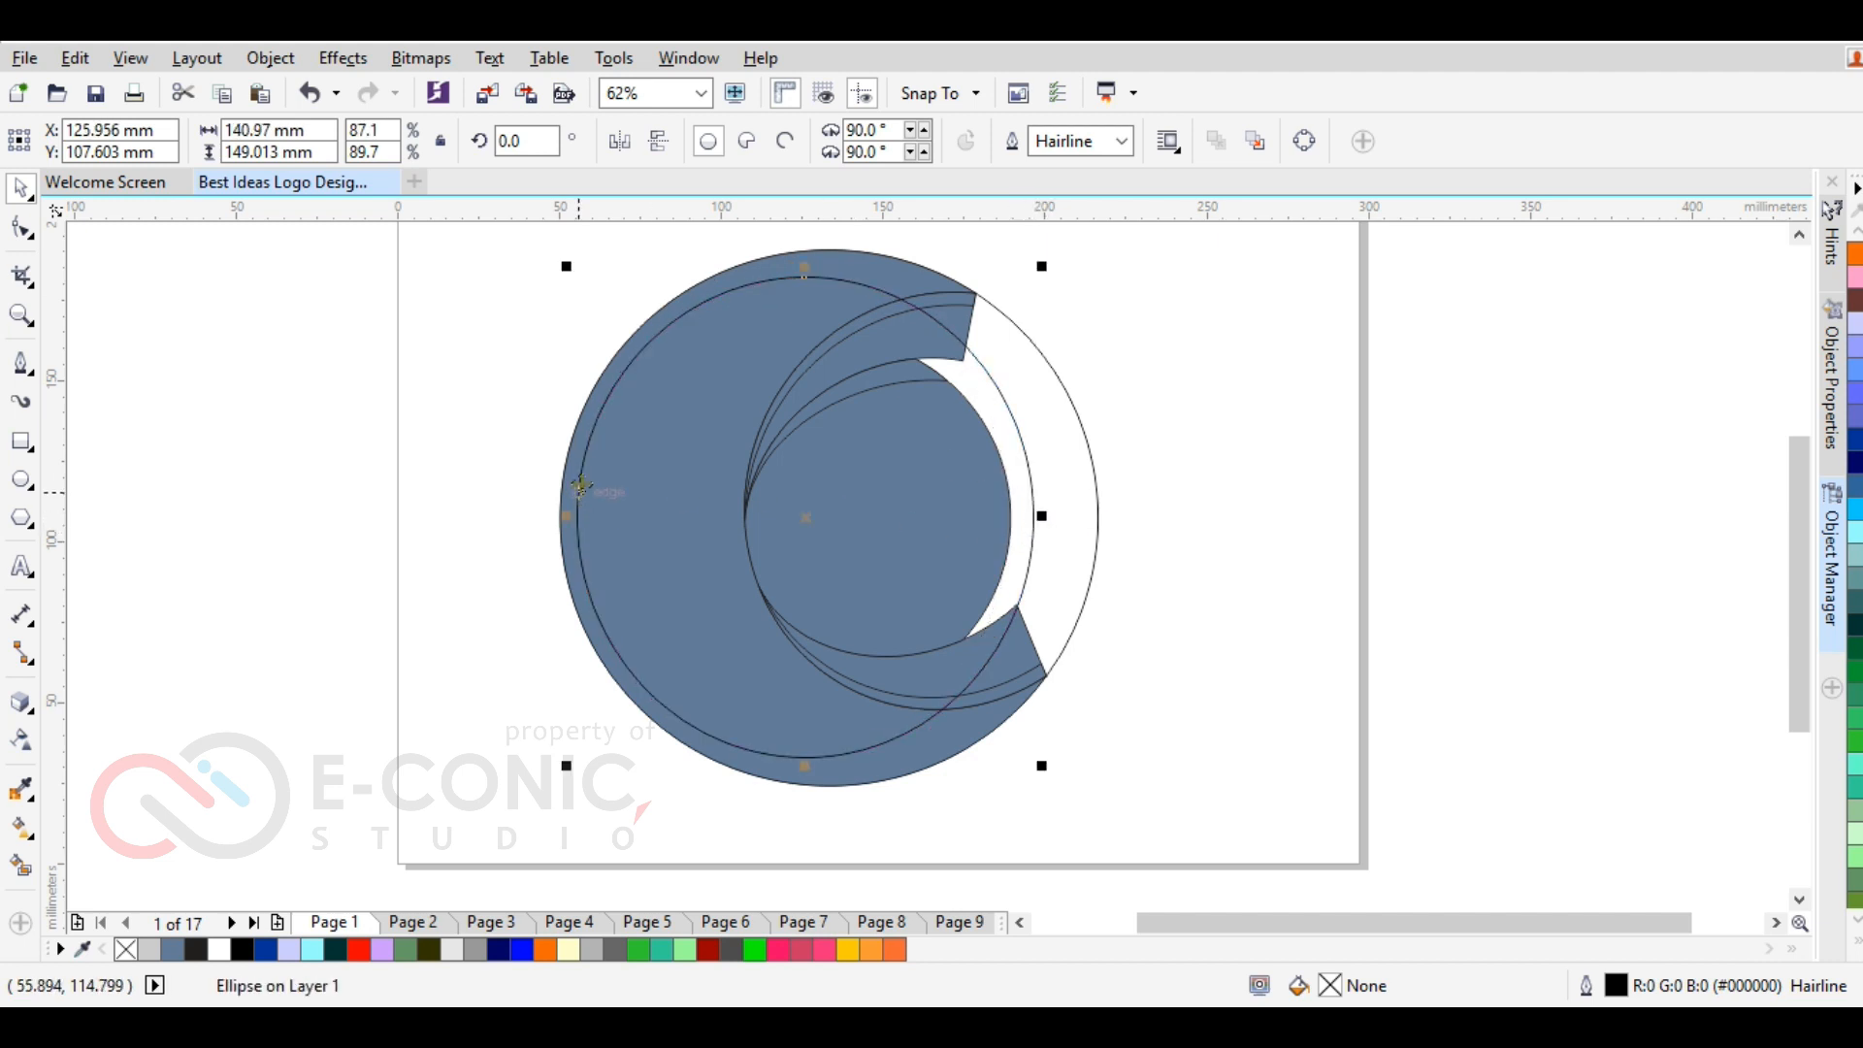
Copy the ellipse to the right and reshape the copy to about 117 by 147 mm, its left edge just outside the inner circle
{"action": "left_click_drag", "start_coordinate": [821, 517], "coordinate": [952, 516]}
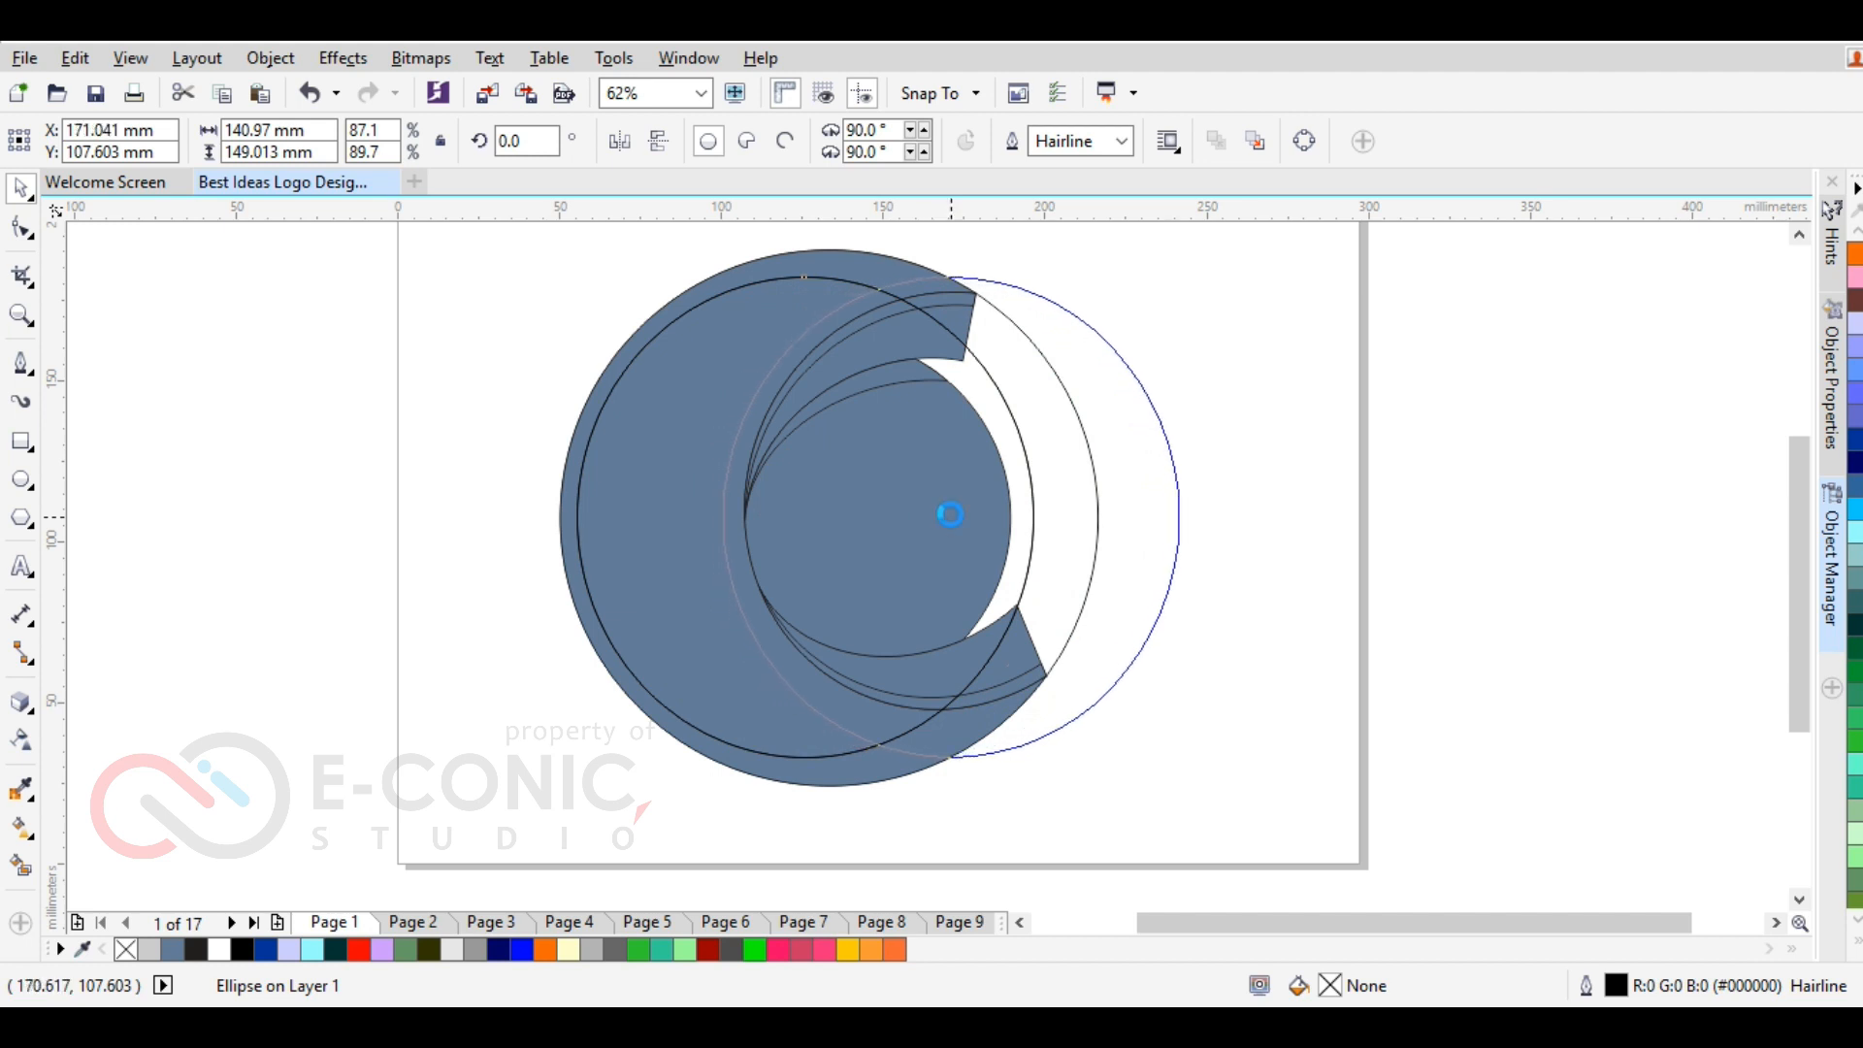
{"action": "left_click_drag", "start_coordinate": [1189, 517], "coordinate": [1059, 517]}
{"action": "left_click_drag", "start_coordinate": [1057, 766], "coordinate": [1081, 802]}
{"action": "left_click_drag", "start_coordinate": [868, 536], "coordinate": [897, 529]}
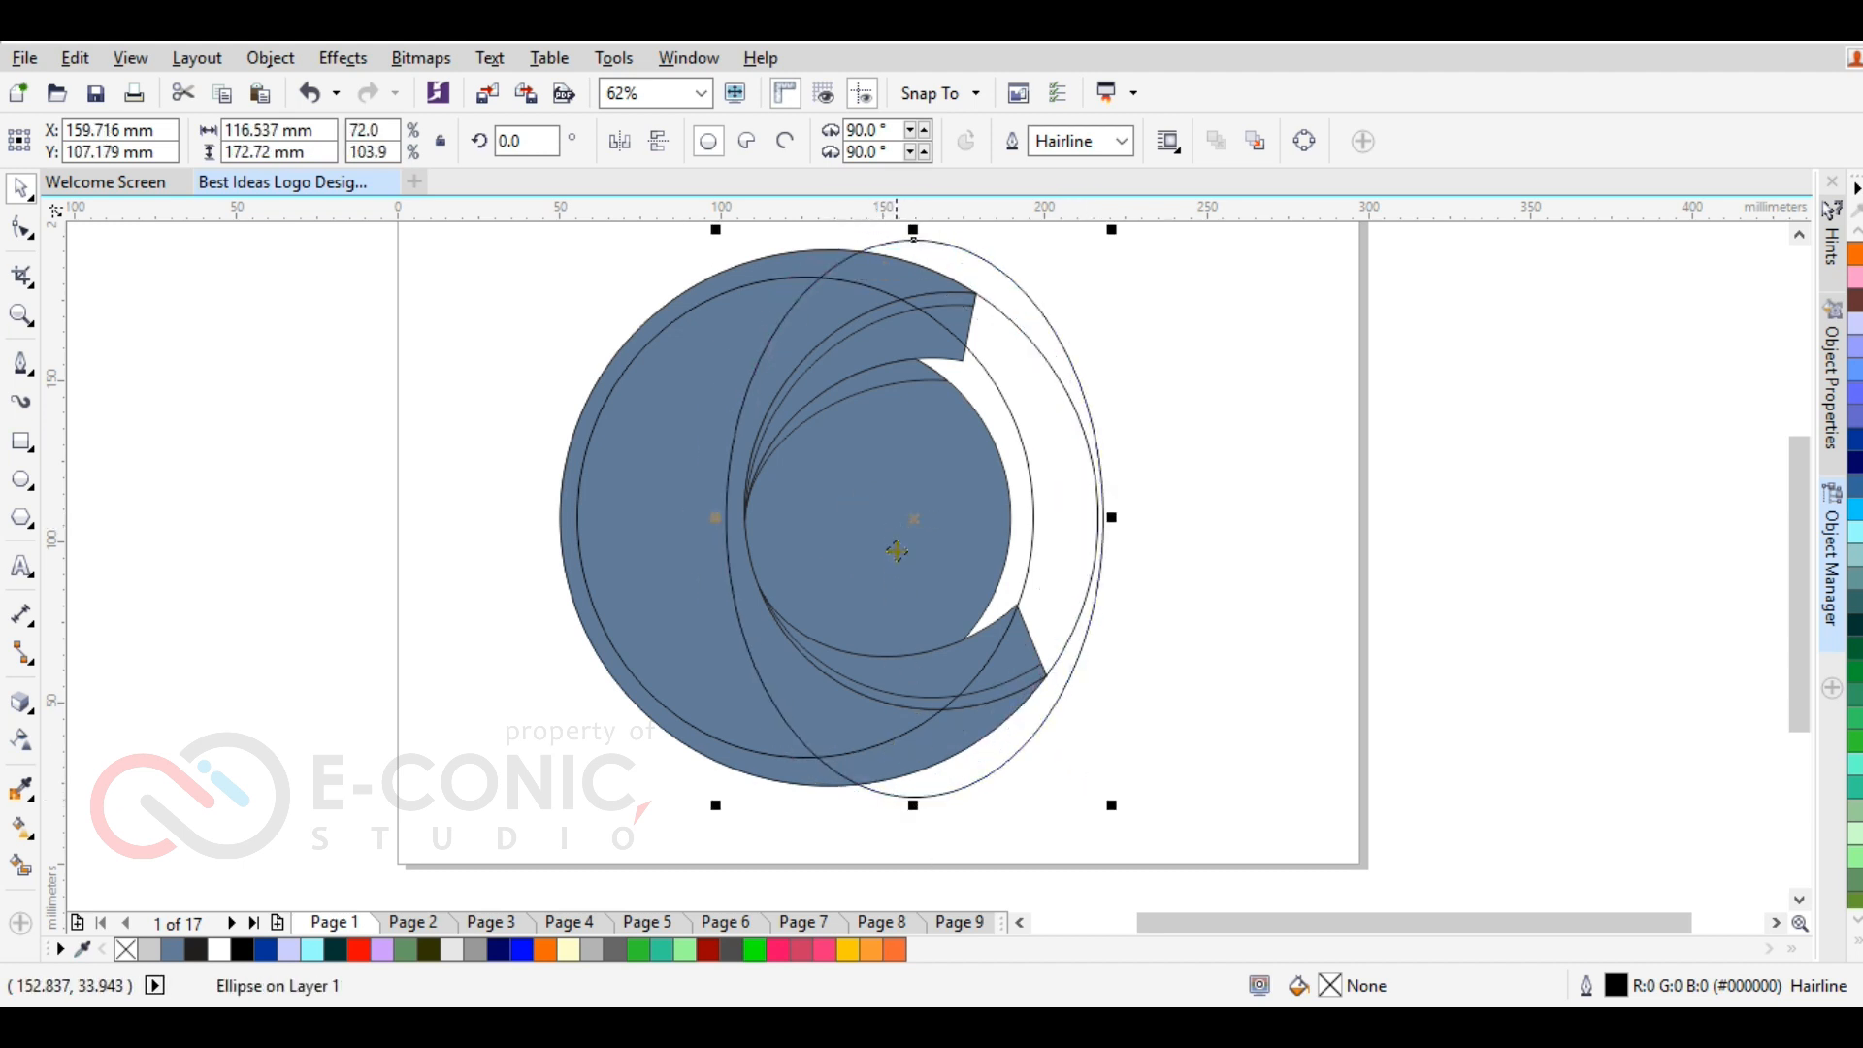
{"action": "left_click_drag", "start_coordinate": [915, 805], "coordinate": [930, 773]}
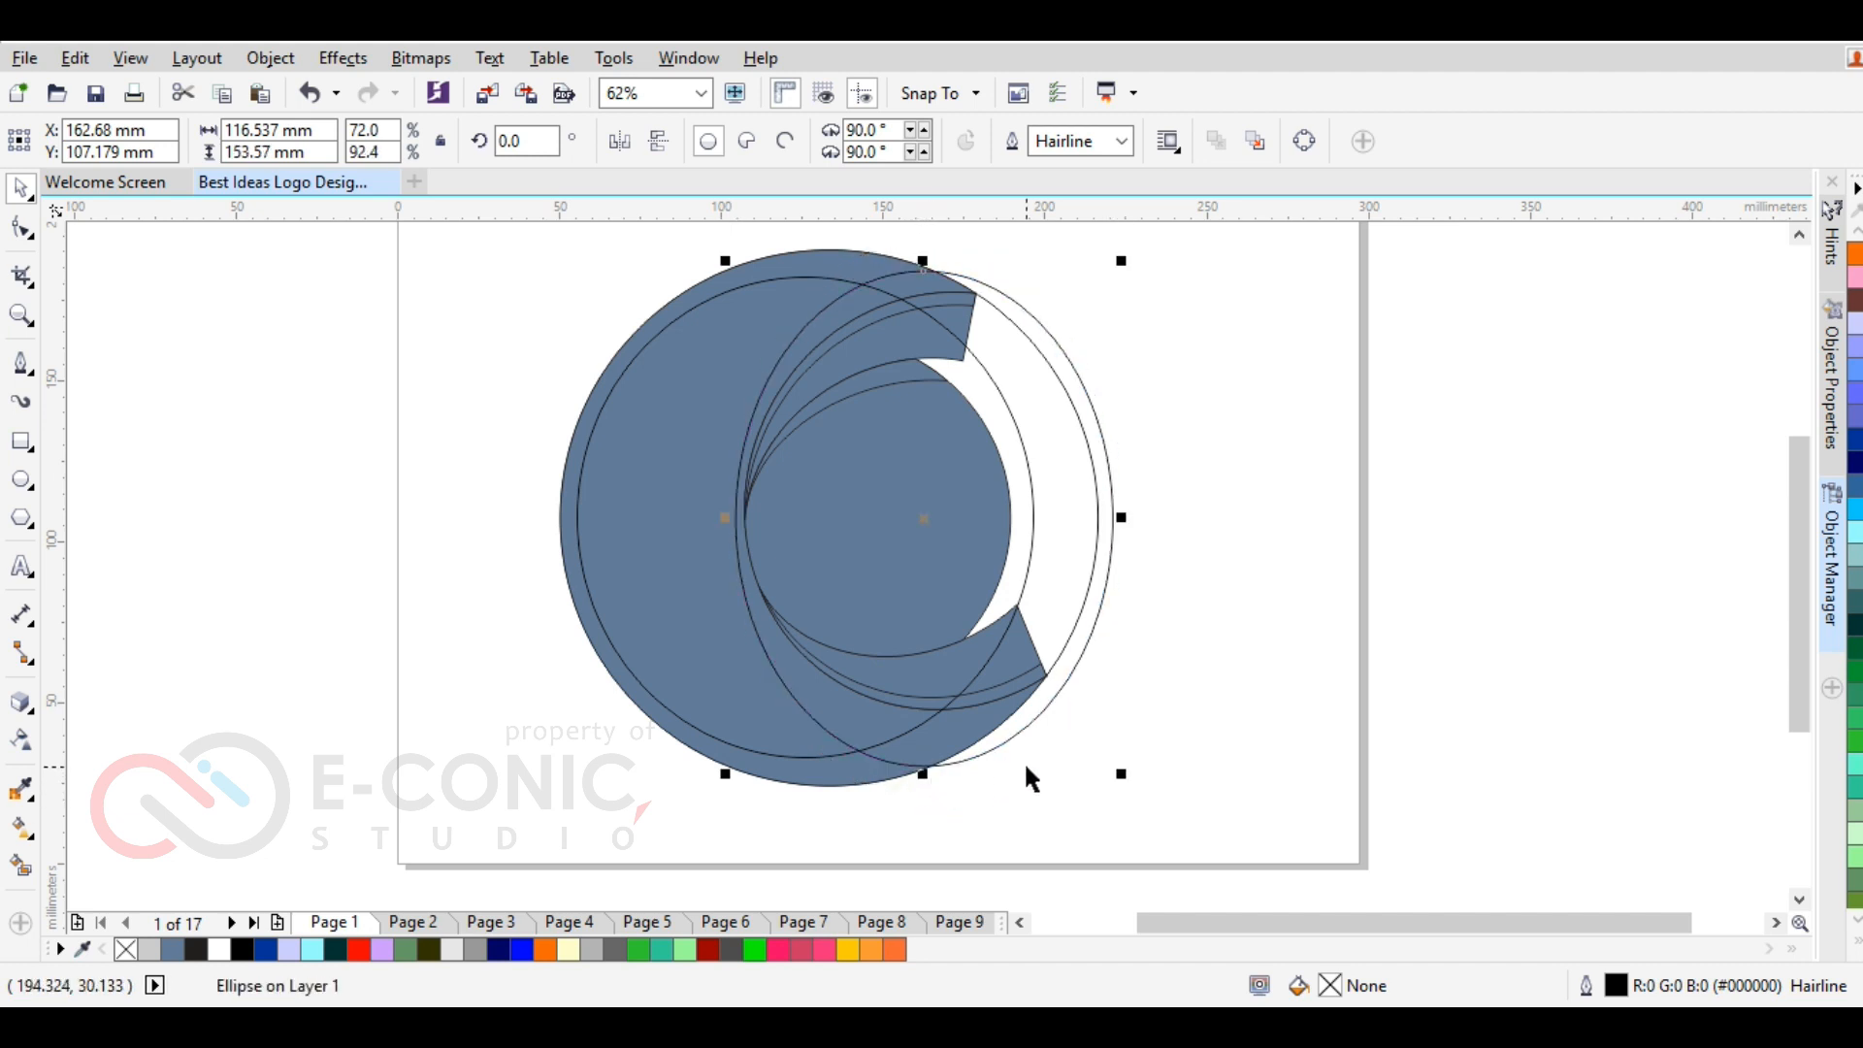
{"action": "left_click_drag", "start_coordinate": [923, 773], "coordinate": [922, 753]}
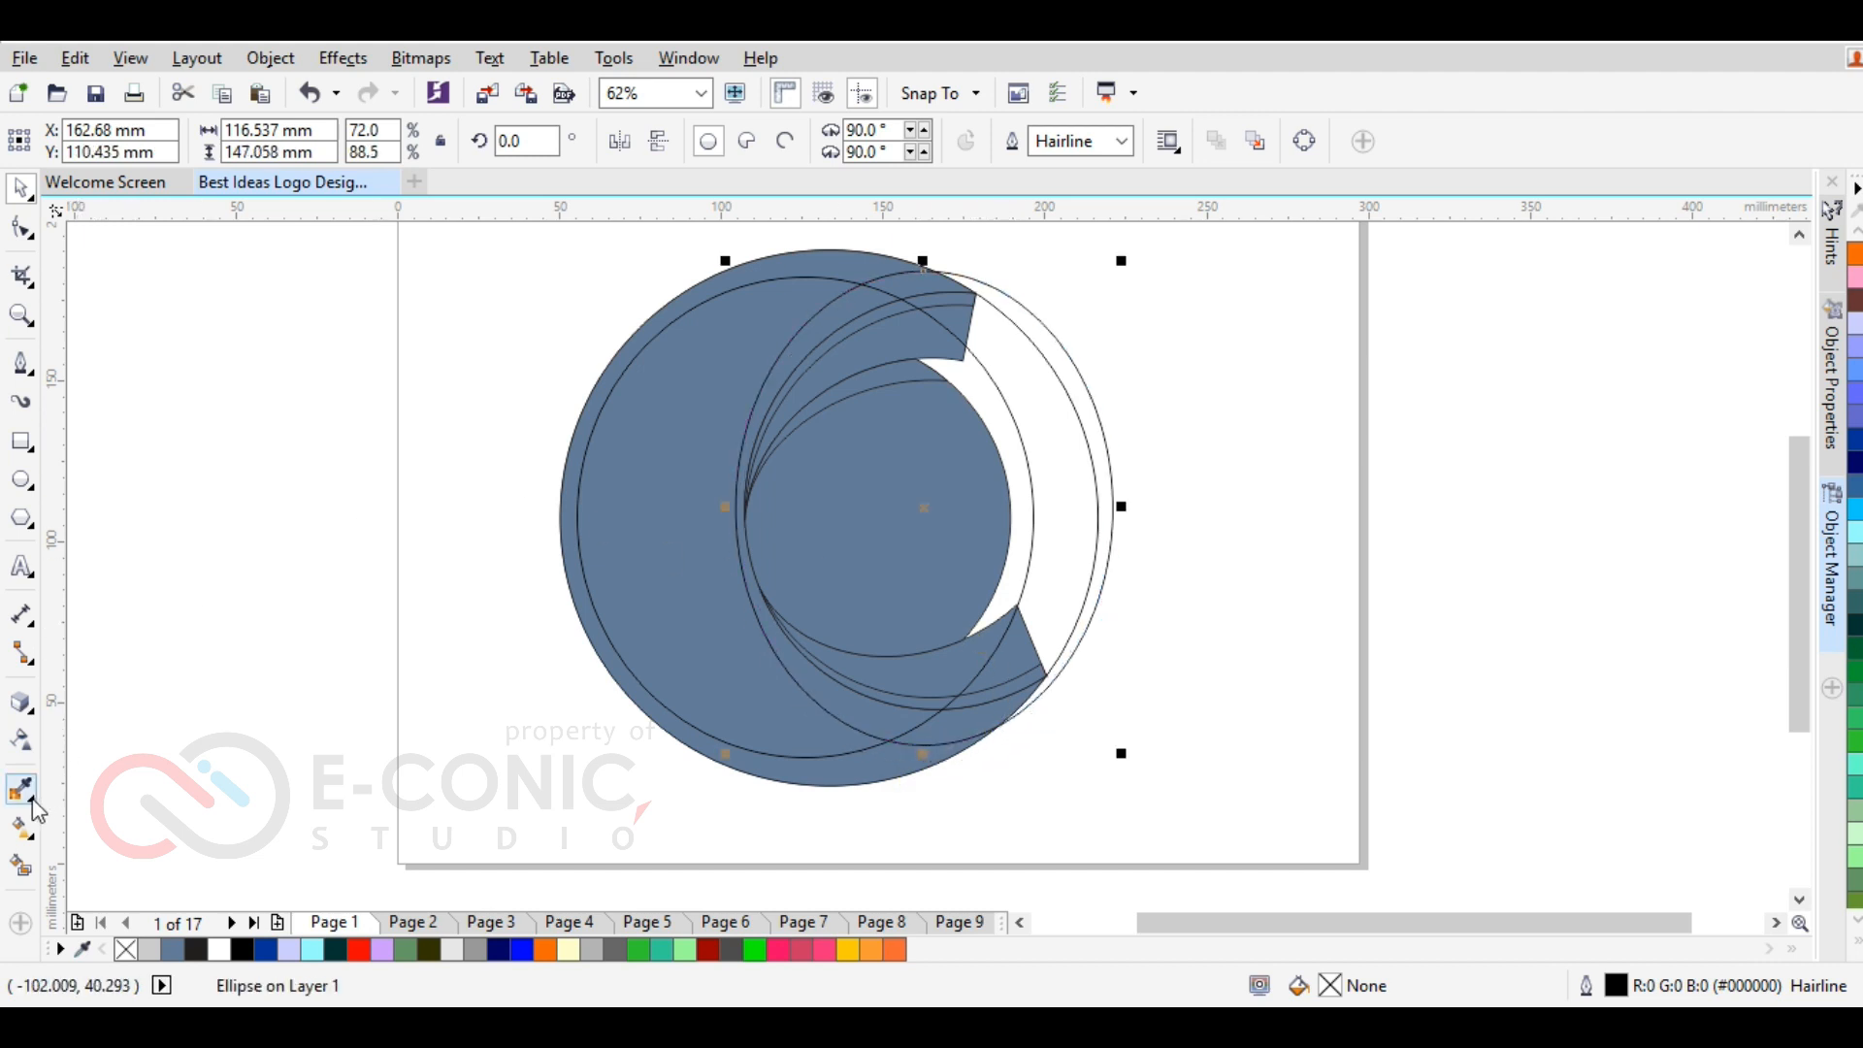
Smart Fill the crescent enclosed between the left edges of the two overlapping ellipses
{"action": "left_click", "coordinate": [20, 864]}
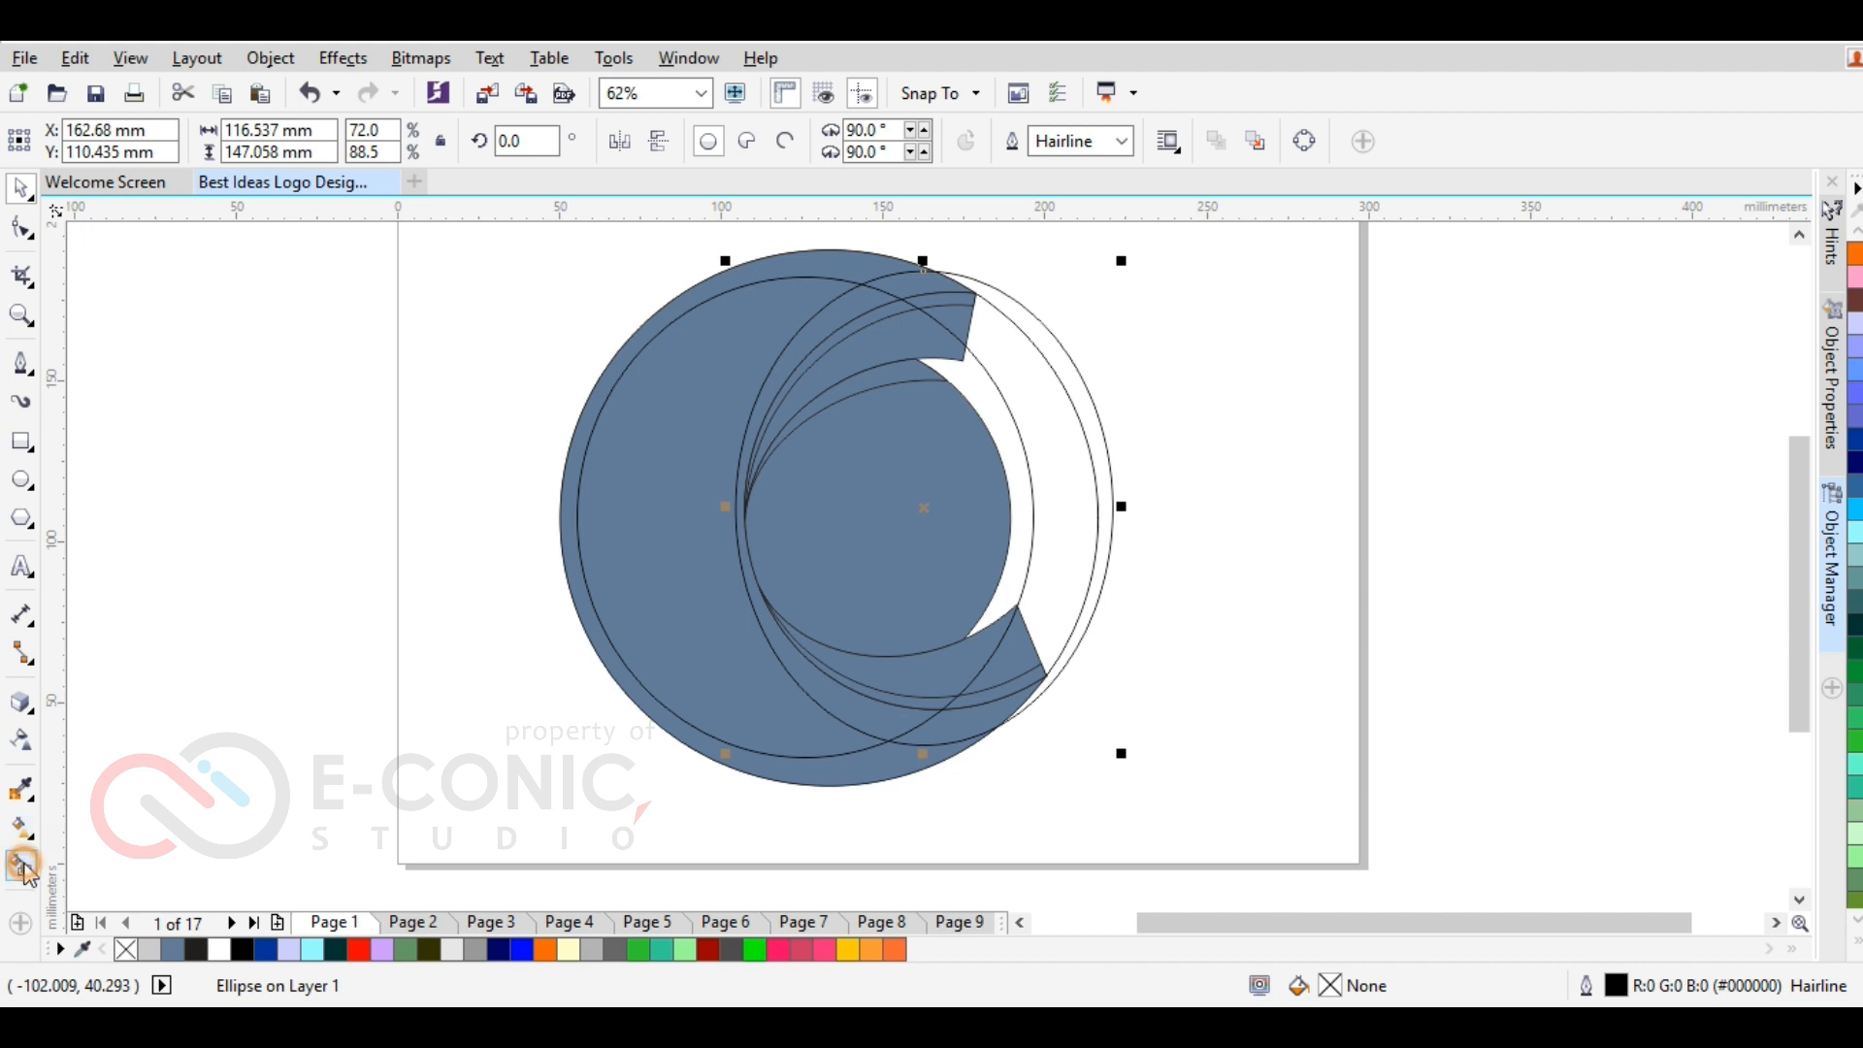
{"action": "left_click", "coordinate": [660, 424]}
{"action": "left_click", "coordinate": [27, 187]}
{"action": "left_click_drag", "start_coordinate": [636, 428], "coordinate": [365, 423]}
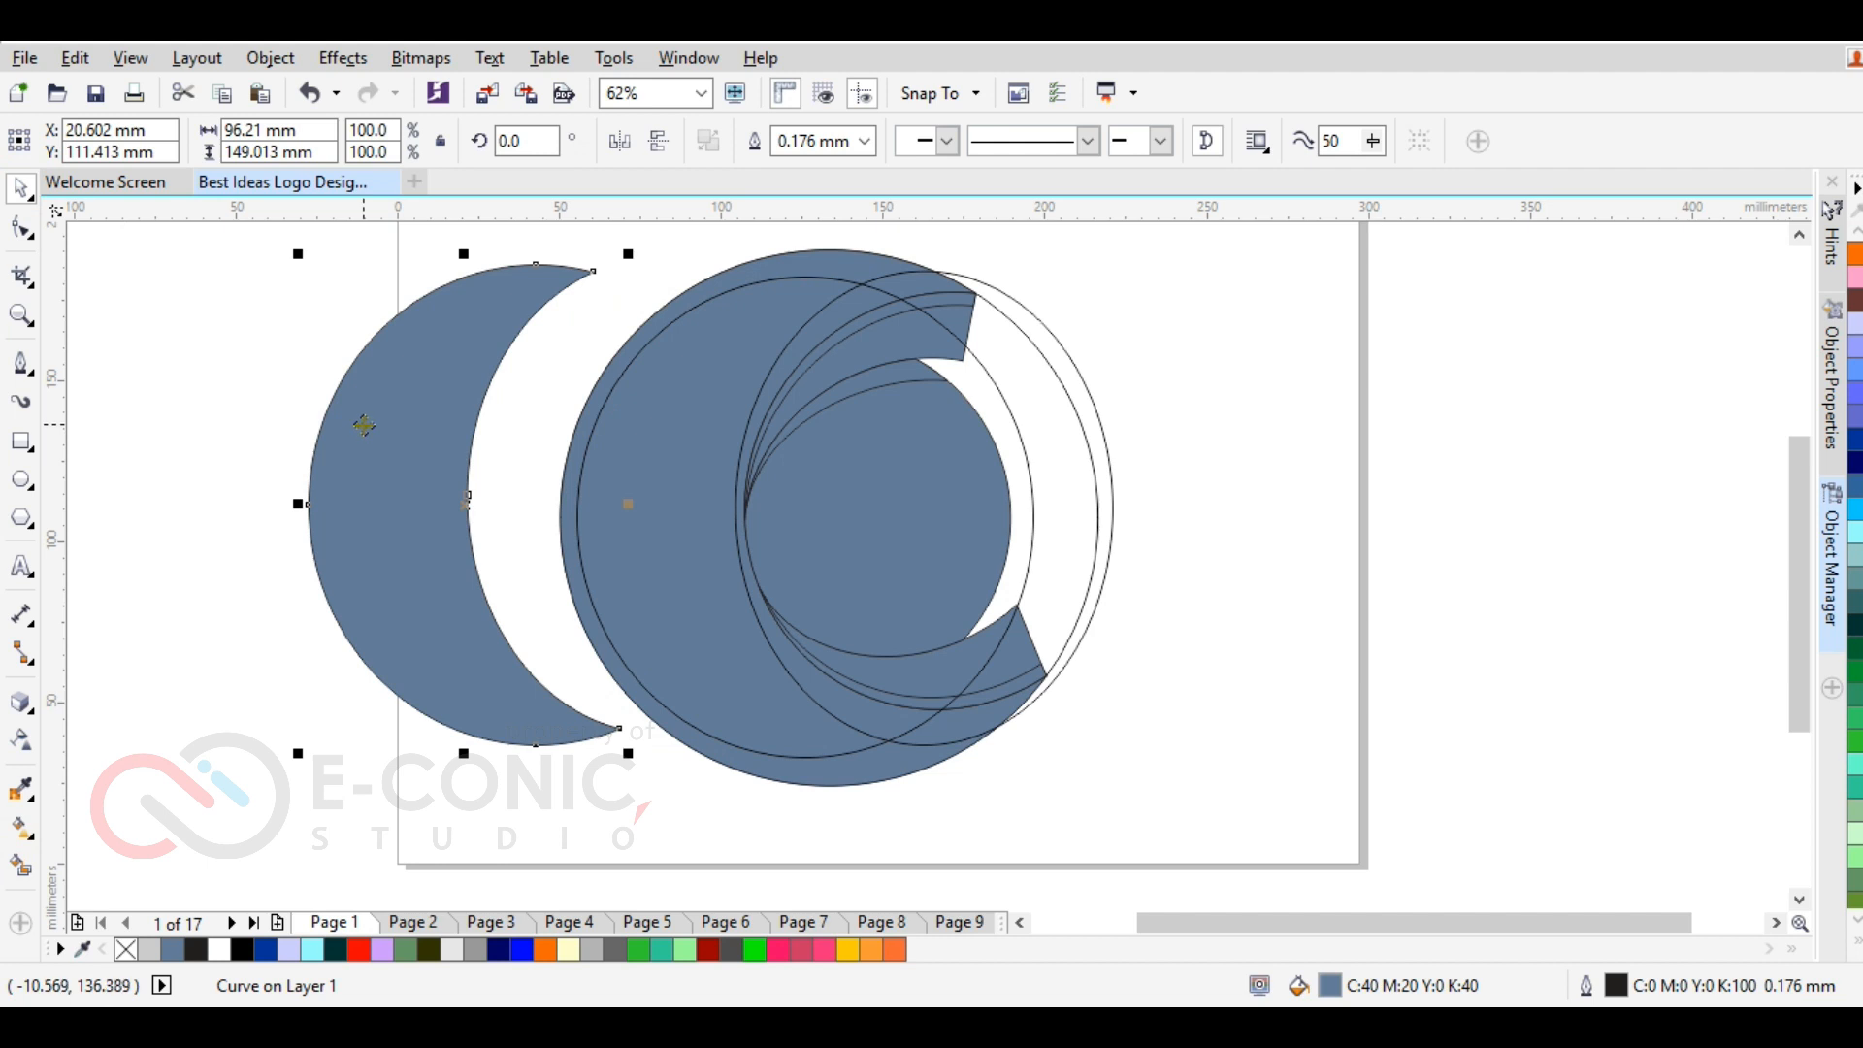
{"action": "key", "text": "Delete"}
Delete the two construction ellipses used to form the inner crescent
{"action": "left_click_drag", "start_coordinate": [1005, 405], "coordinate": [1337, 447]}
{"action": "key", "text": "Delete"}
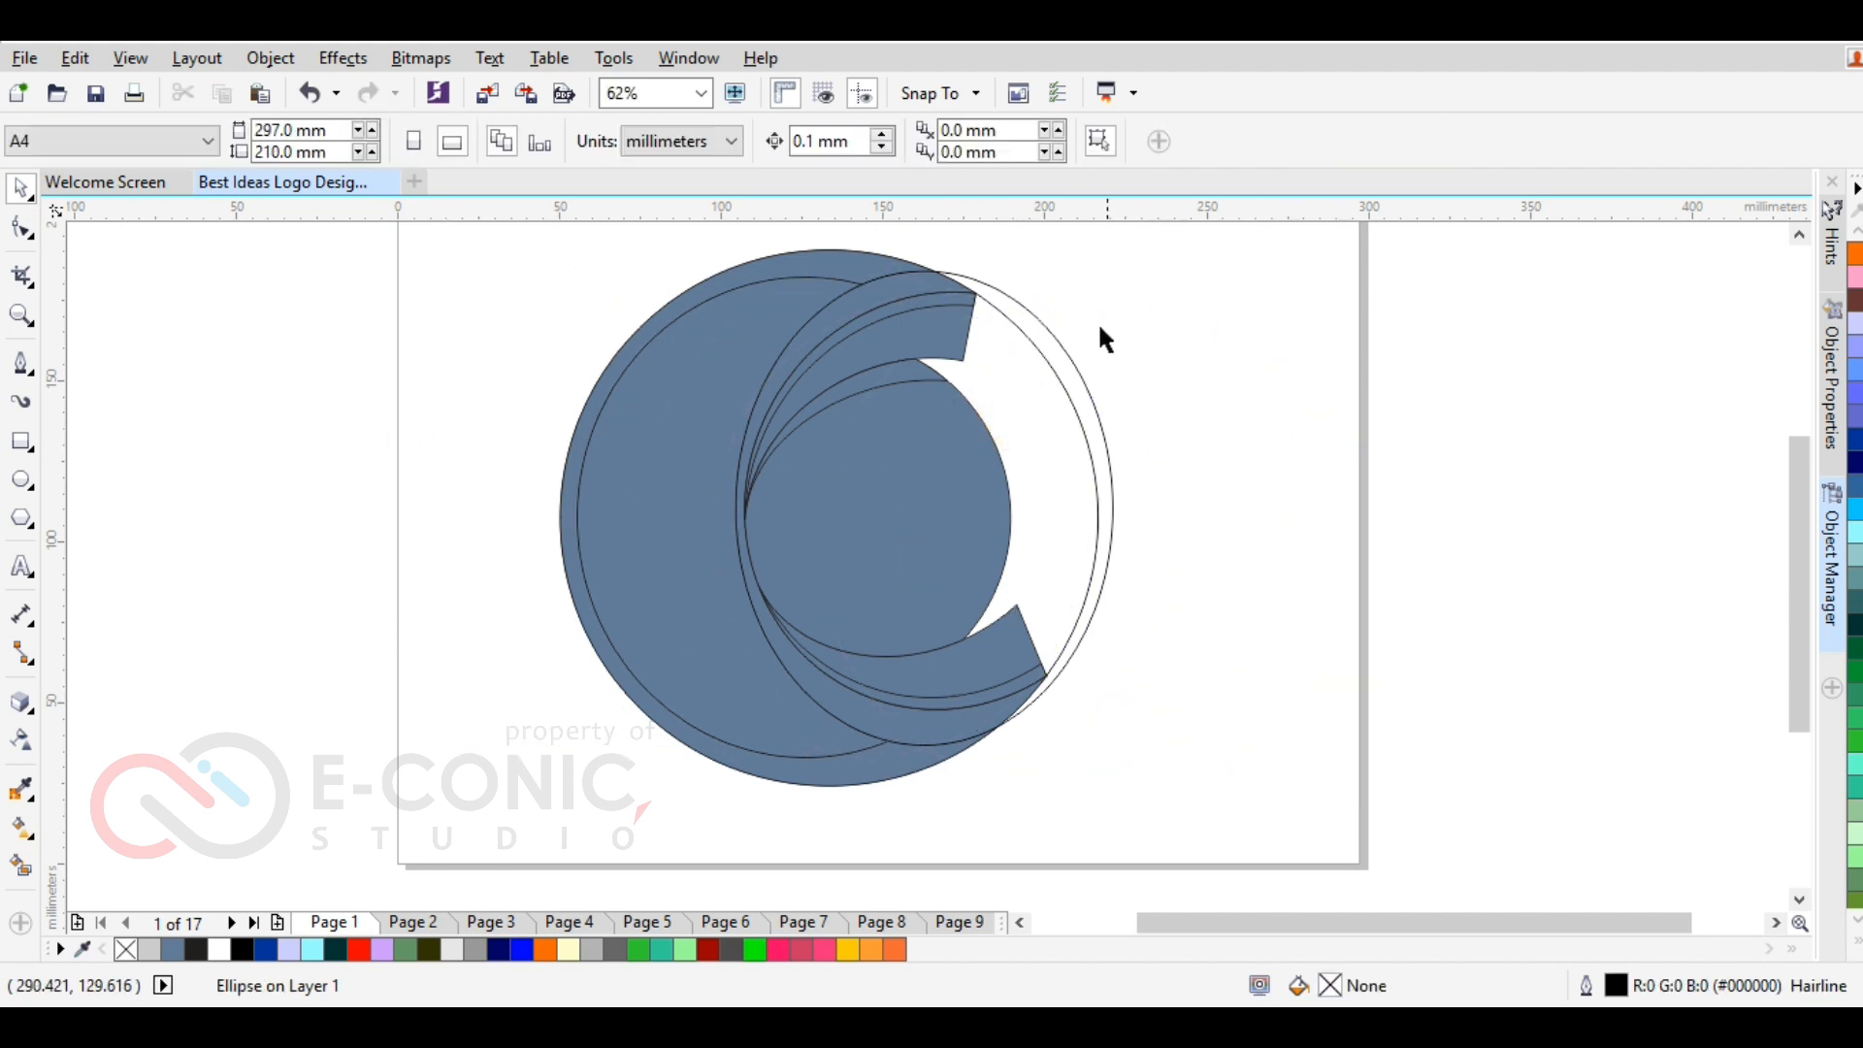
{"action": "left_click_drag", "start_coordinate": [1065, 350], "coordinate": [1435, 304]}
{"action": "key", "text": "Delete"}
Draw a horizontal rectangle about 77 by 16 mm across the middle of the inner crescent
{"action": "left_click", "coordinate": [818, 500]}
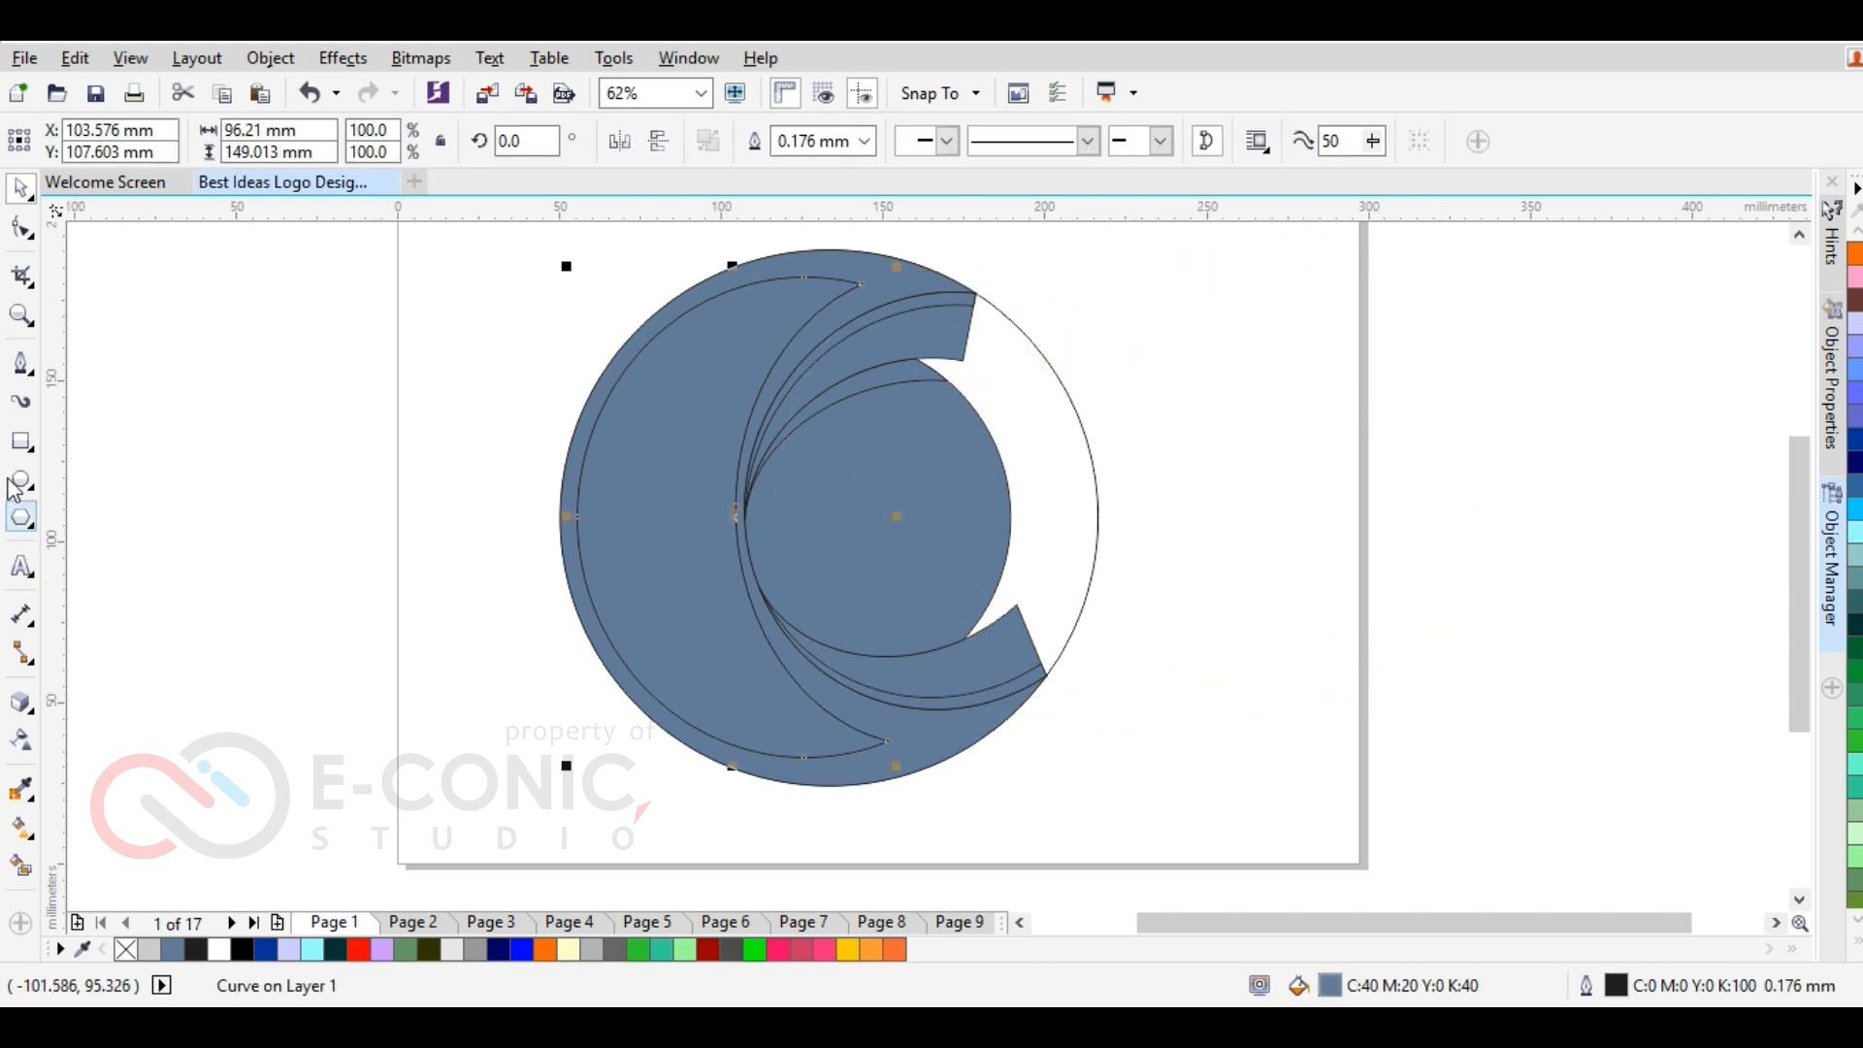
{"action": "left_click", "coordinate": [23, 443]}
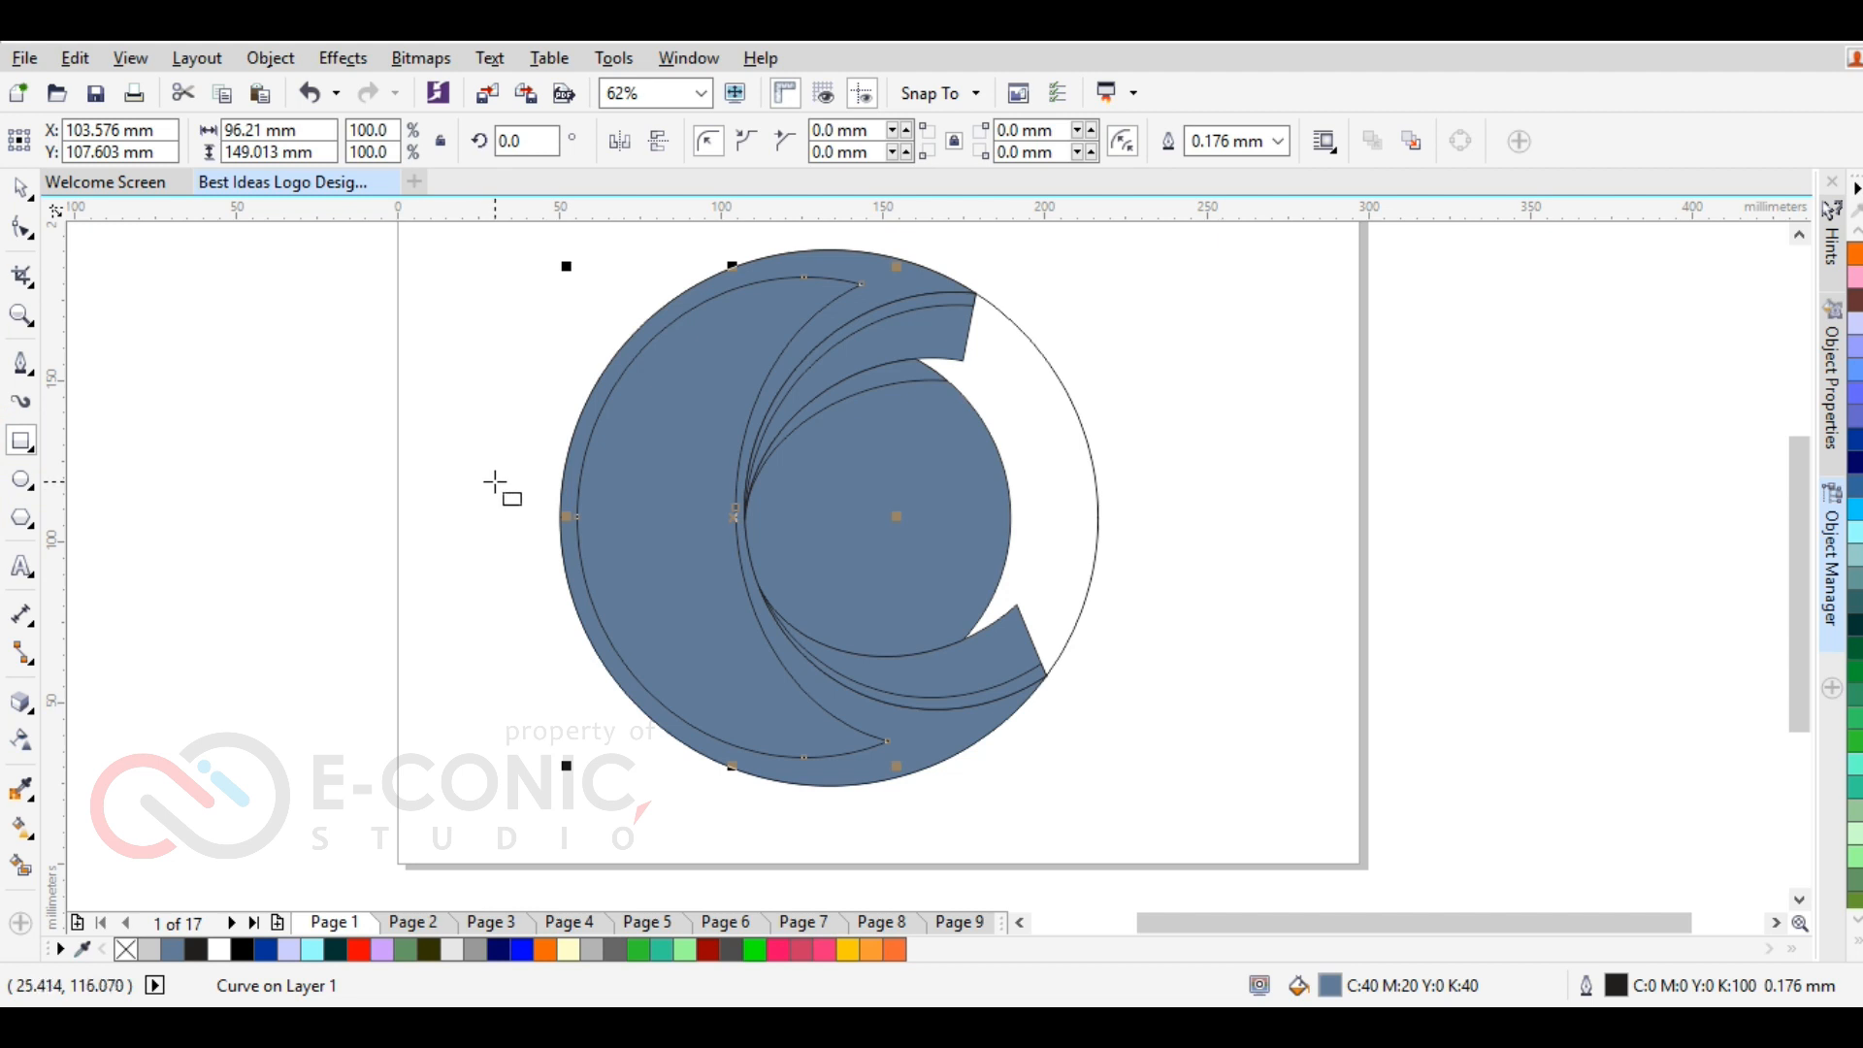
{"action": "left_click_drag", "start_coordinate": [515, 485], "coordinate": [763, 536]}
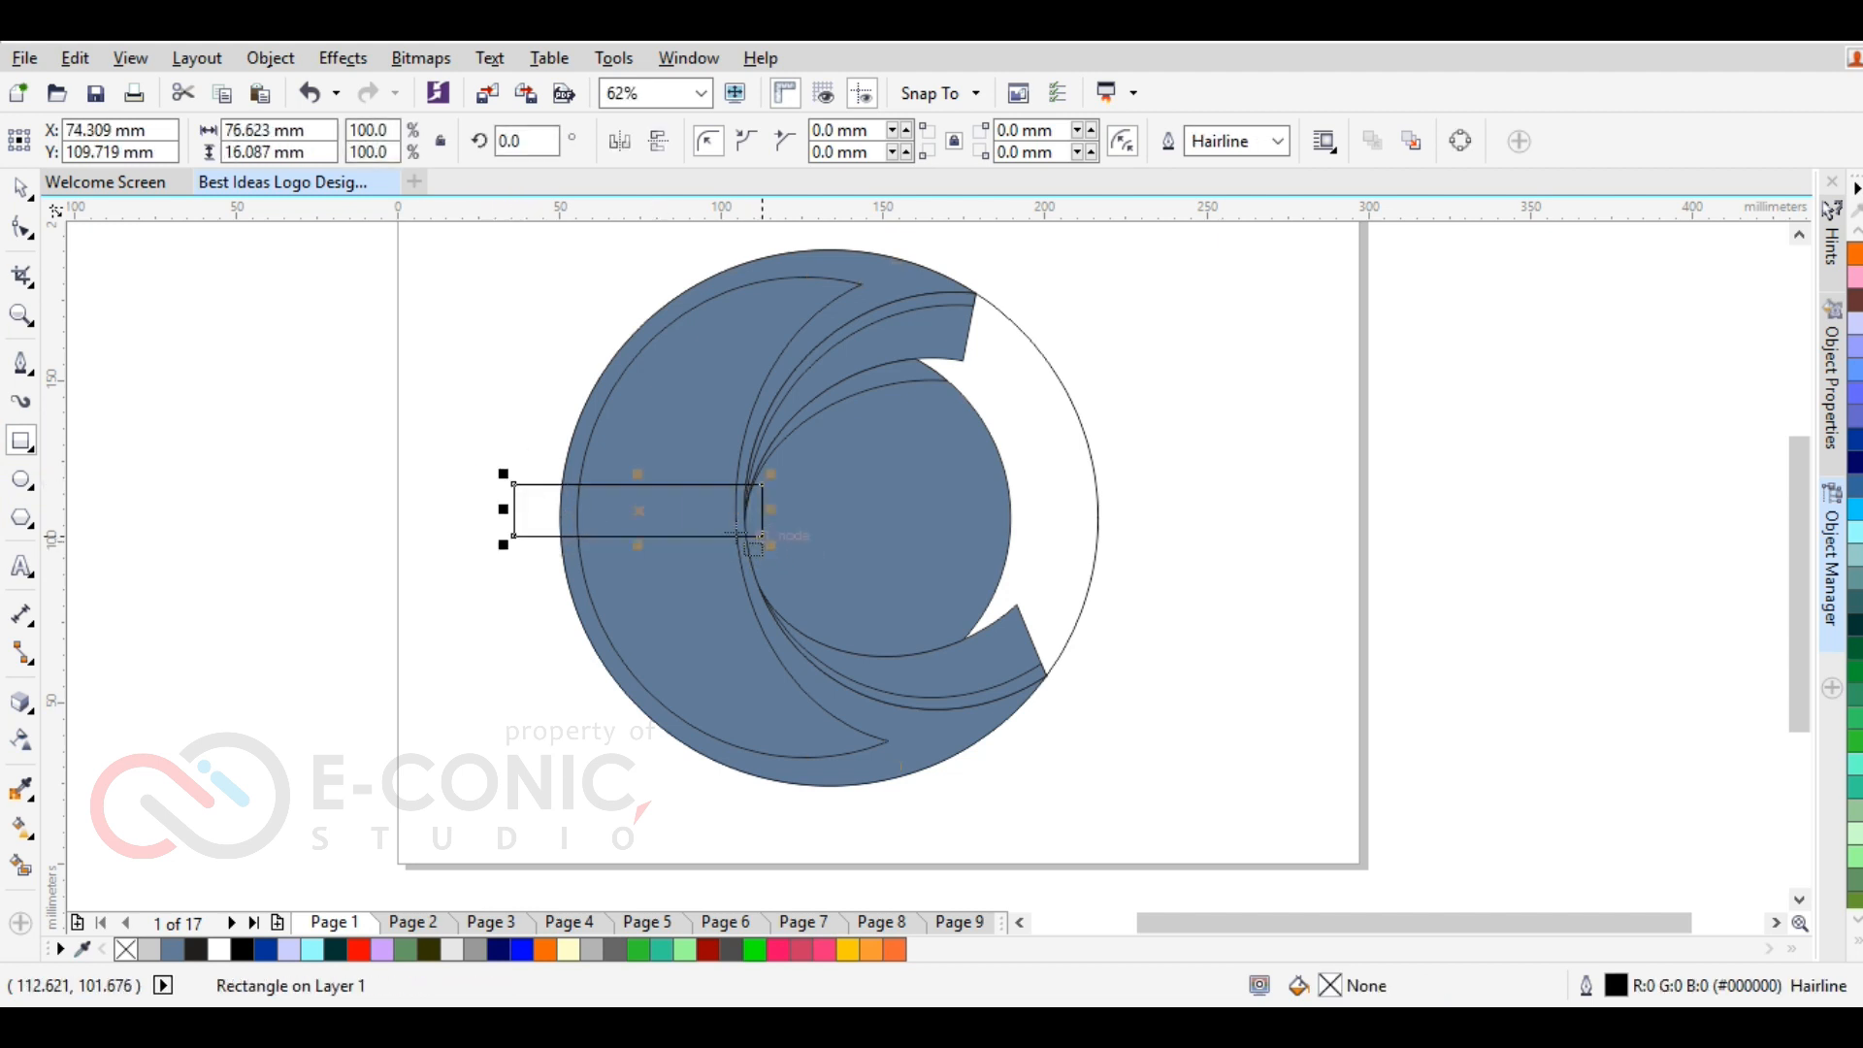
{"action": "left_click", "coordinate": [18, 191]}
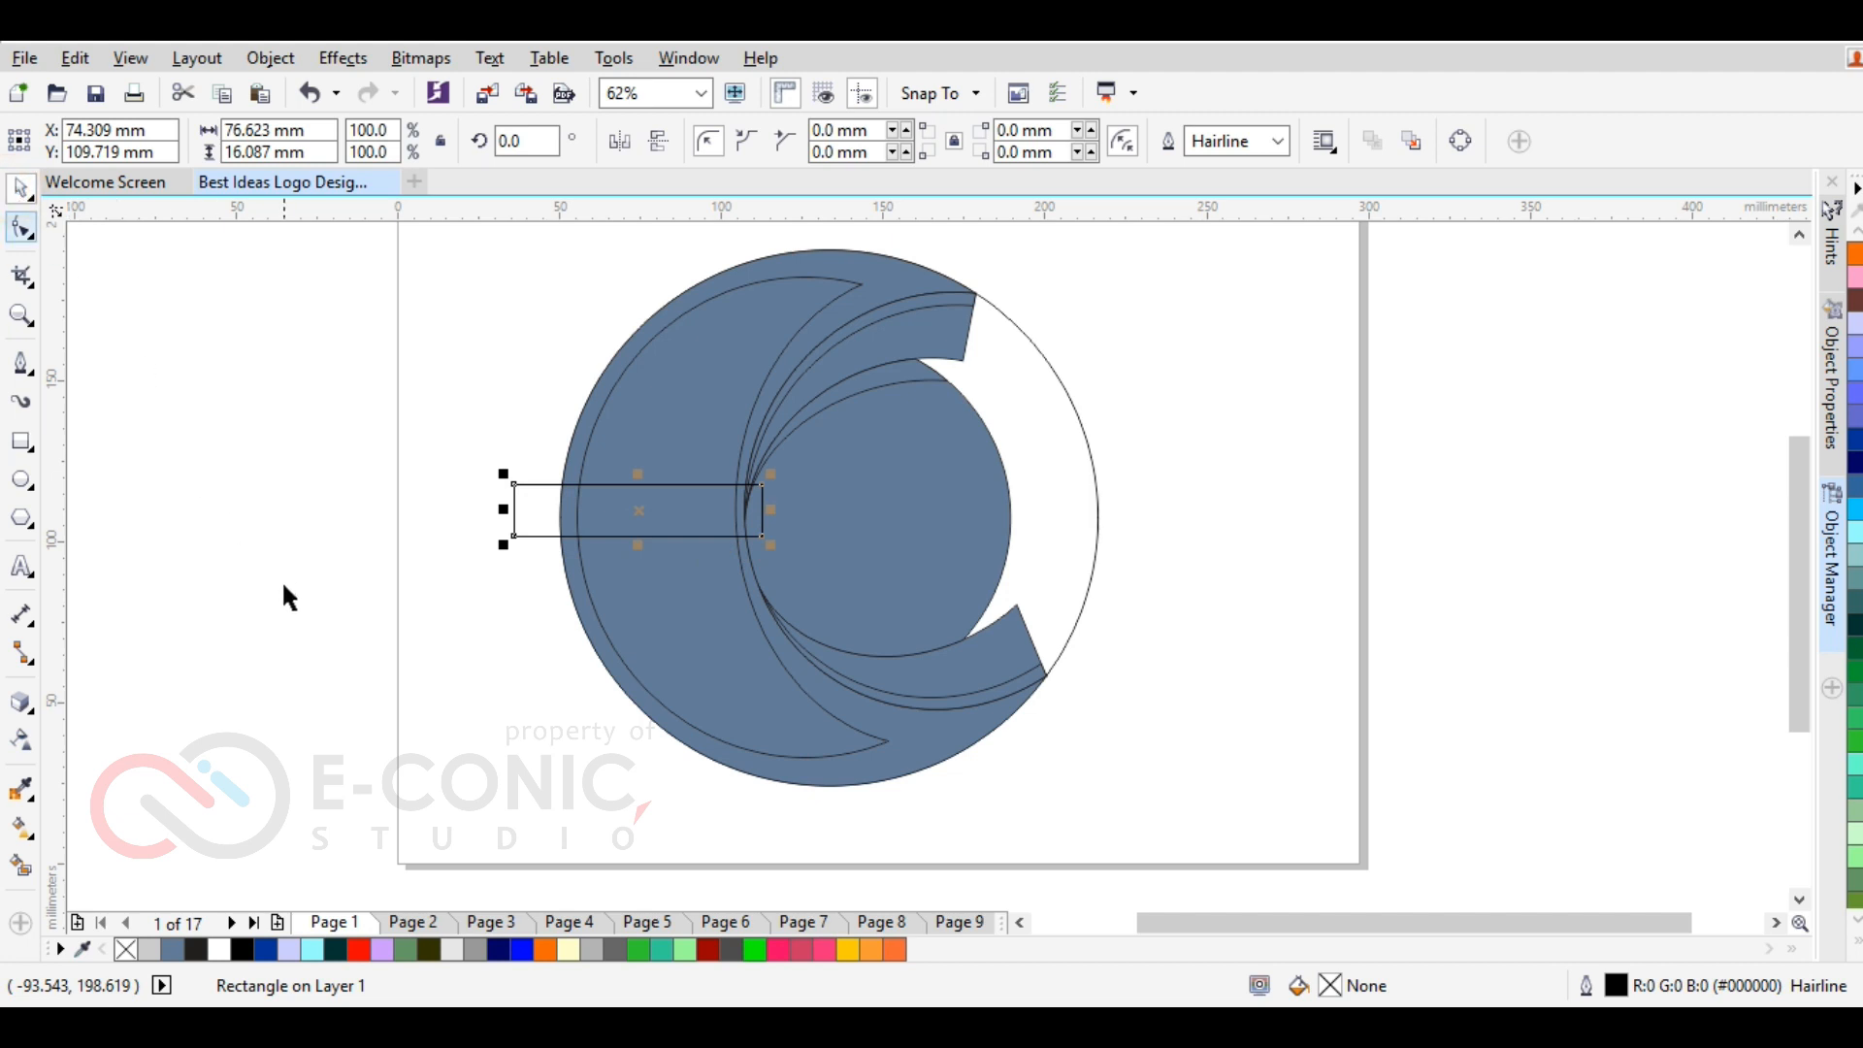
Smart Fill the parts of the inner crescent below and above the rectangle
{"action": "left_click", "coordinate": [18, 869]}
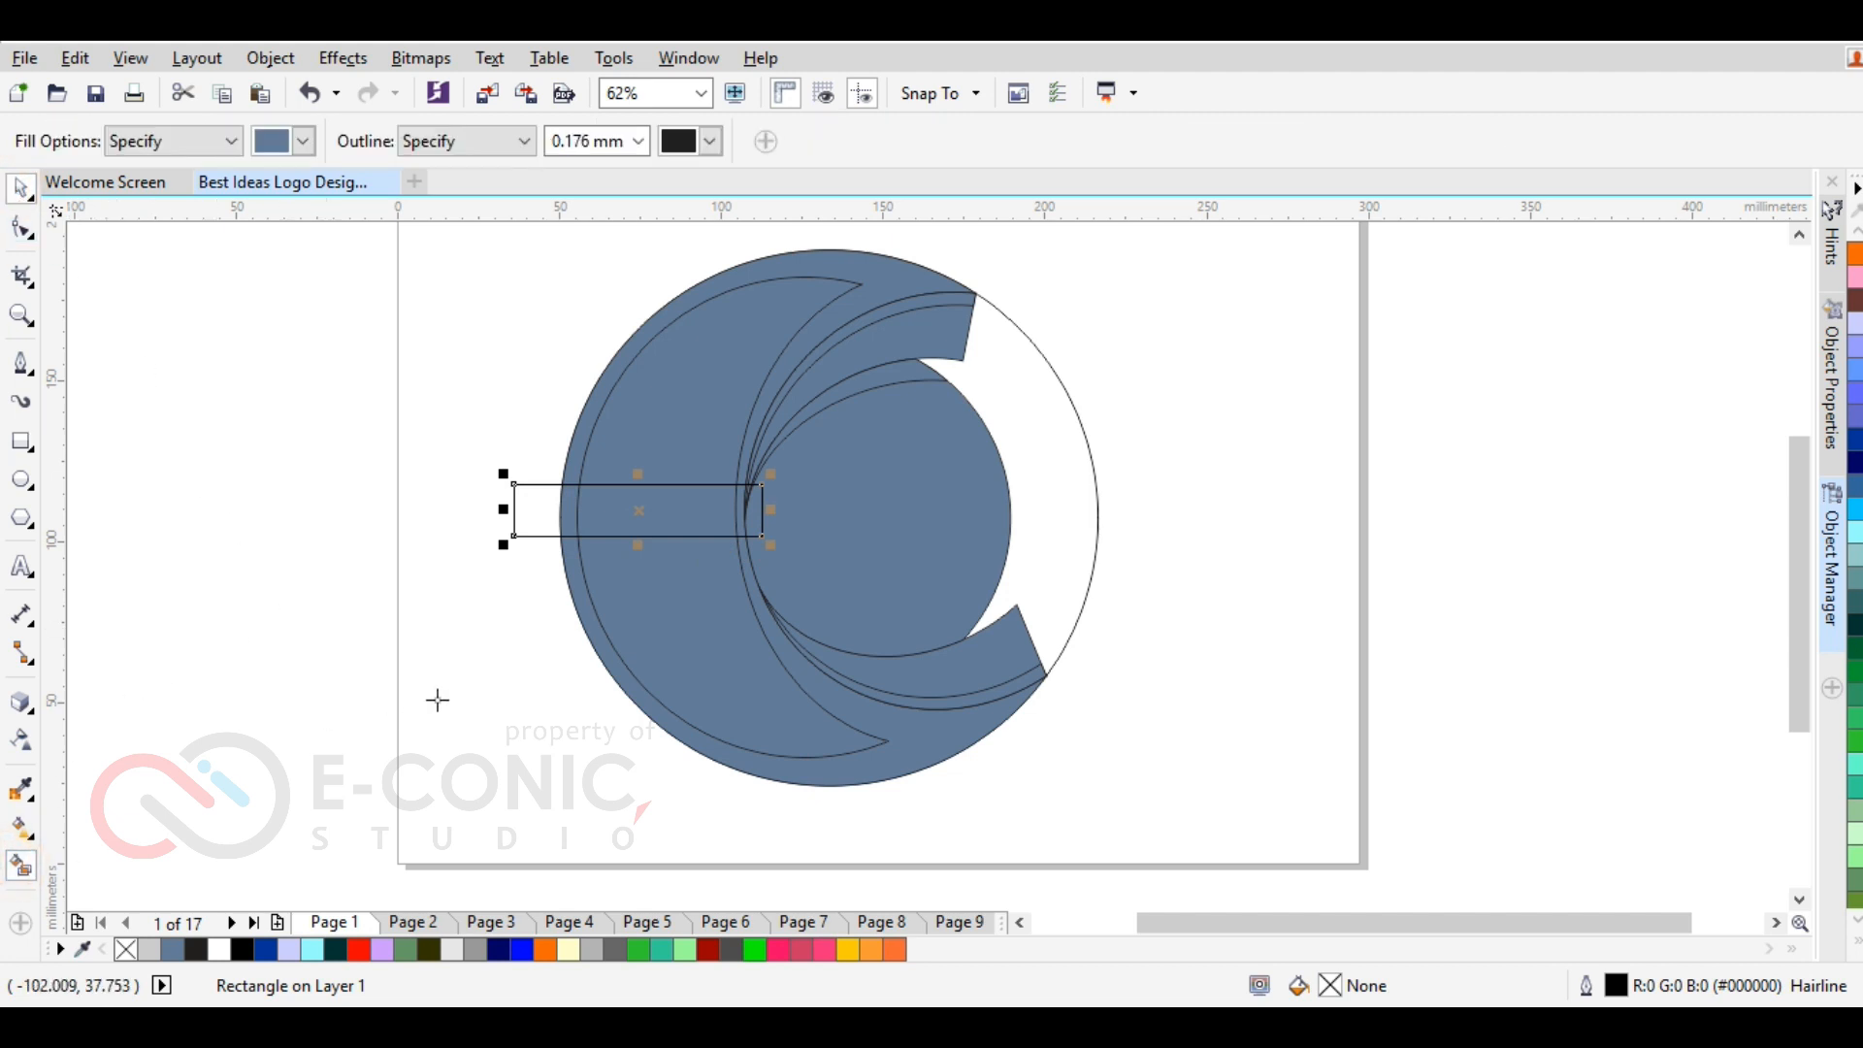
{"action": "left_click", "coordinate": [653, 624]}
{"action": "left_click", "coordinate": [698, 399]}
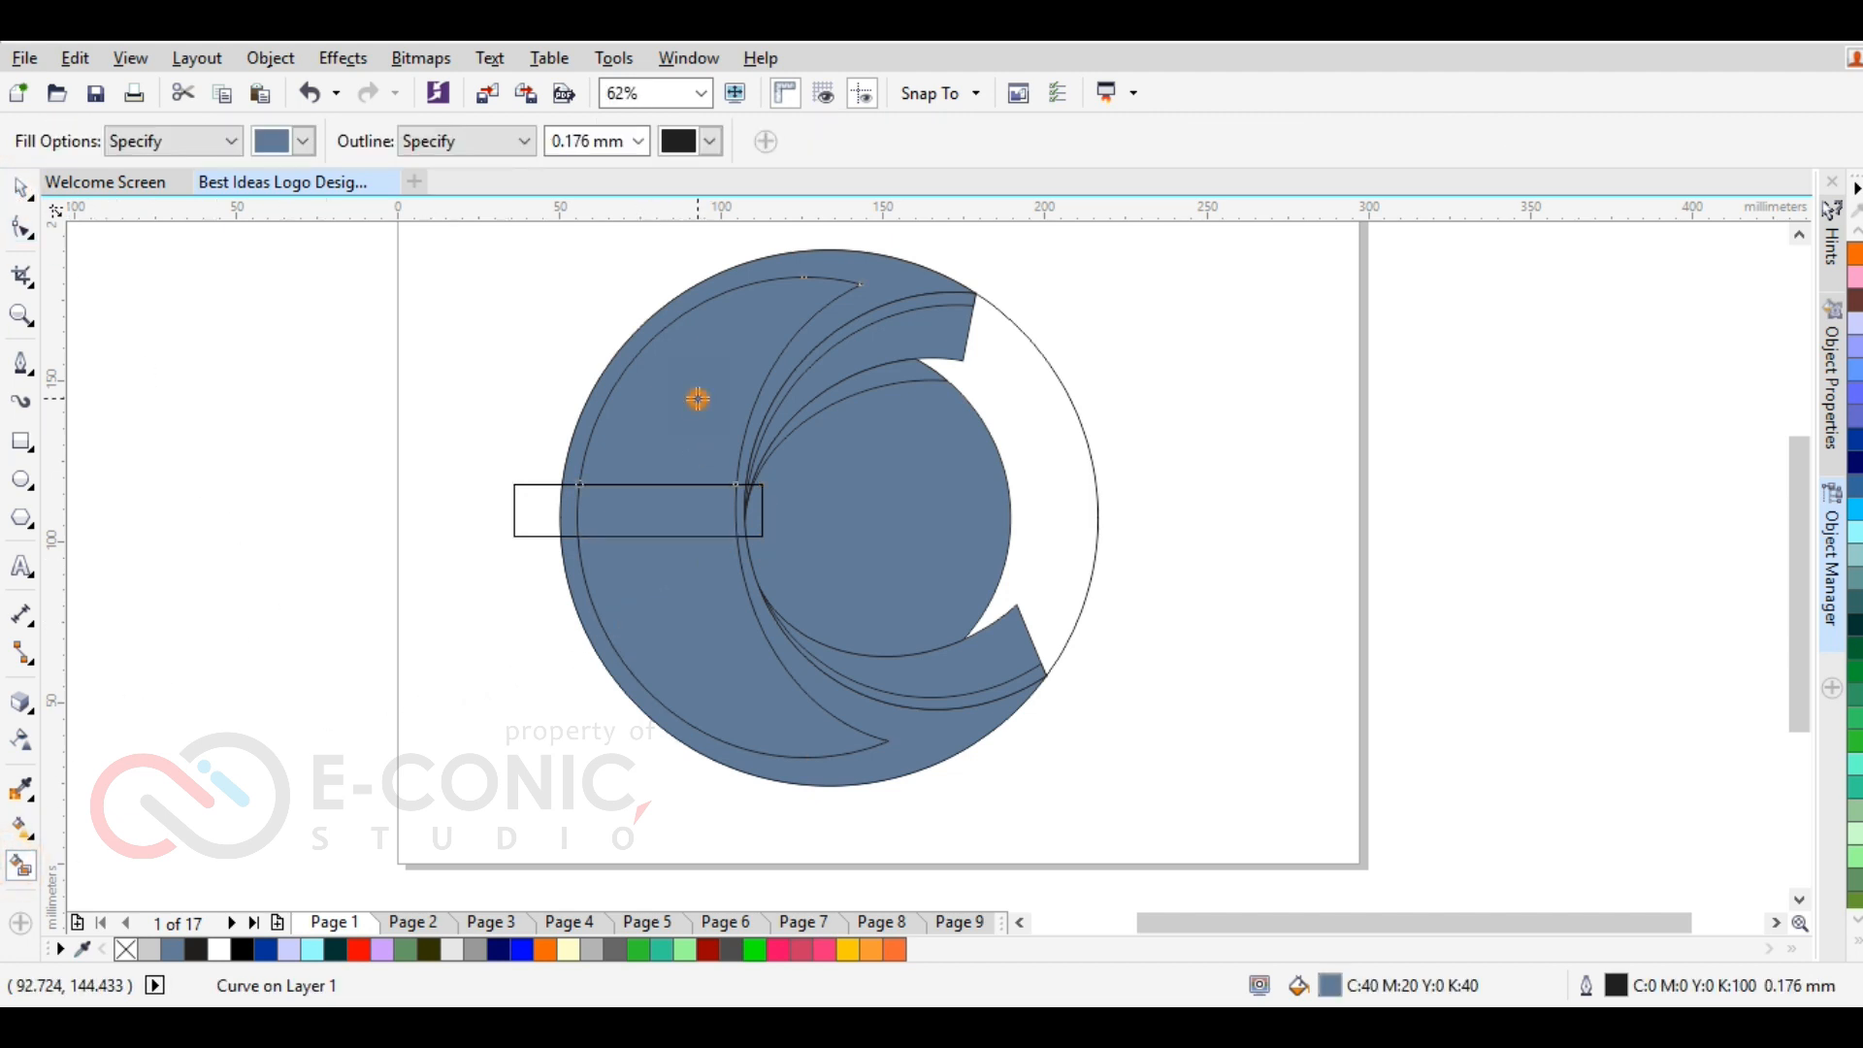
{"action": "left_click", "coordinate": [20, 188]}
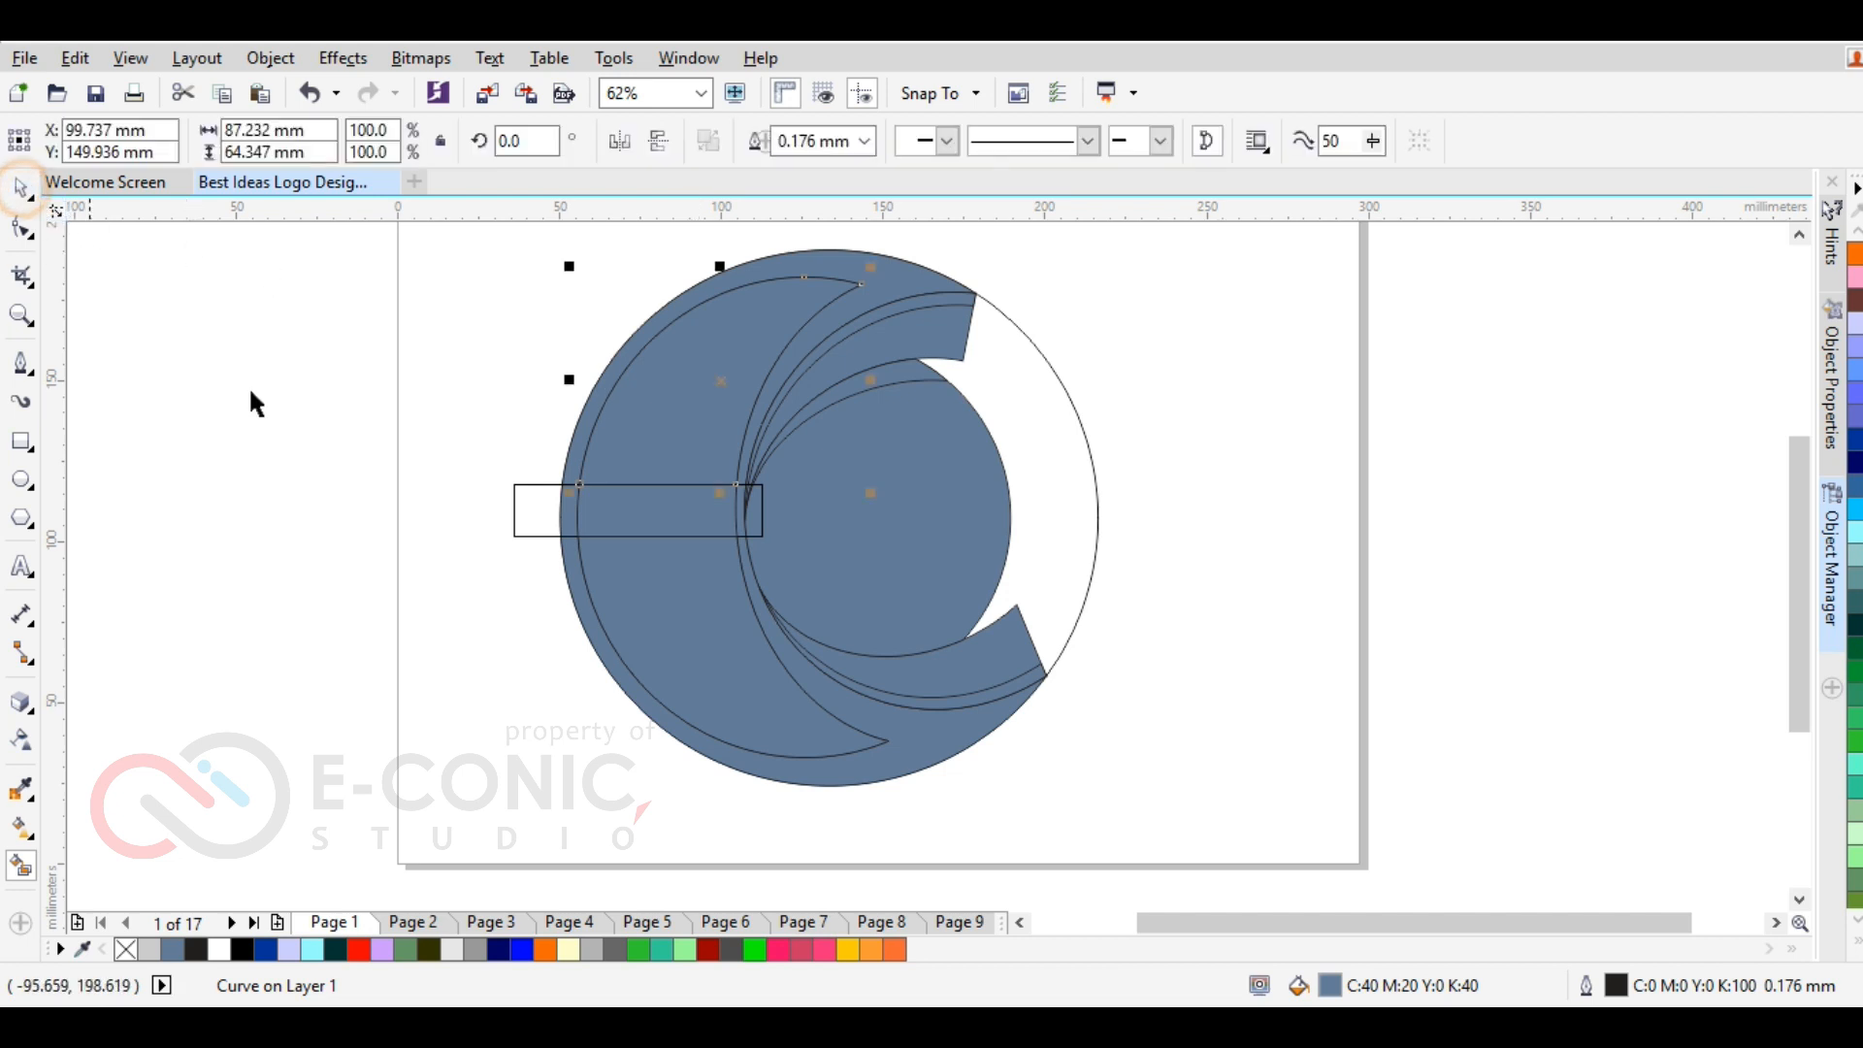
Move the rectangle and the undivided inner crescent off the logo and delete both, keeping the two filled halves
{"action": "left_click_drag", "start_coordinate": [522, 505], "coordinate": [317, 521]}
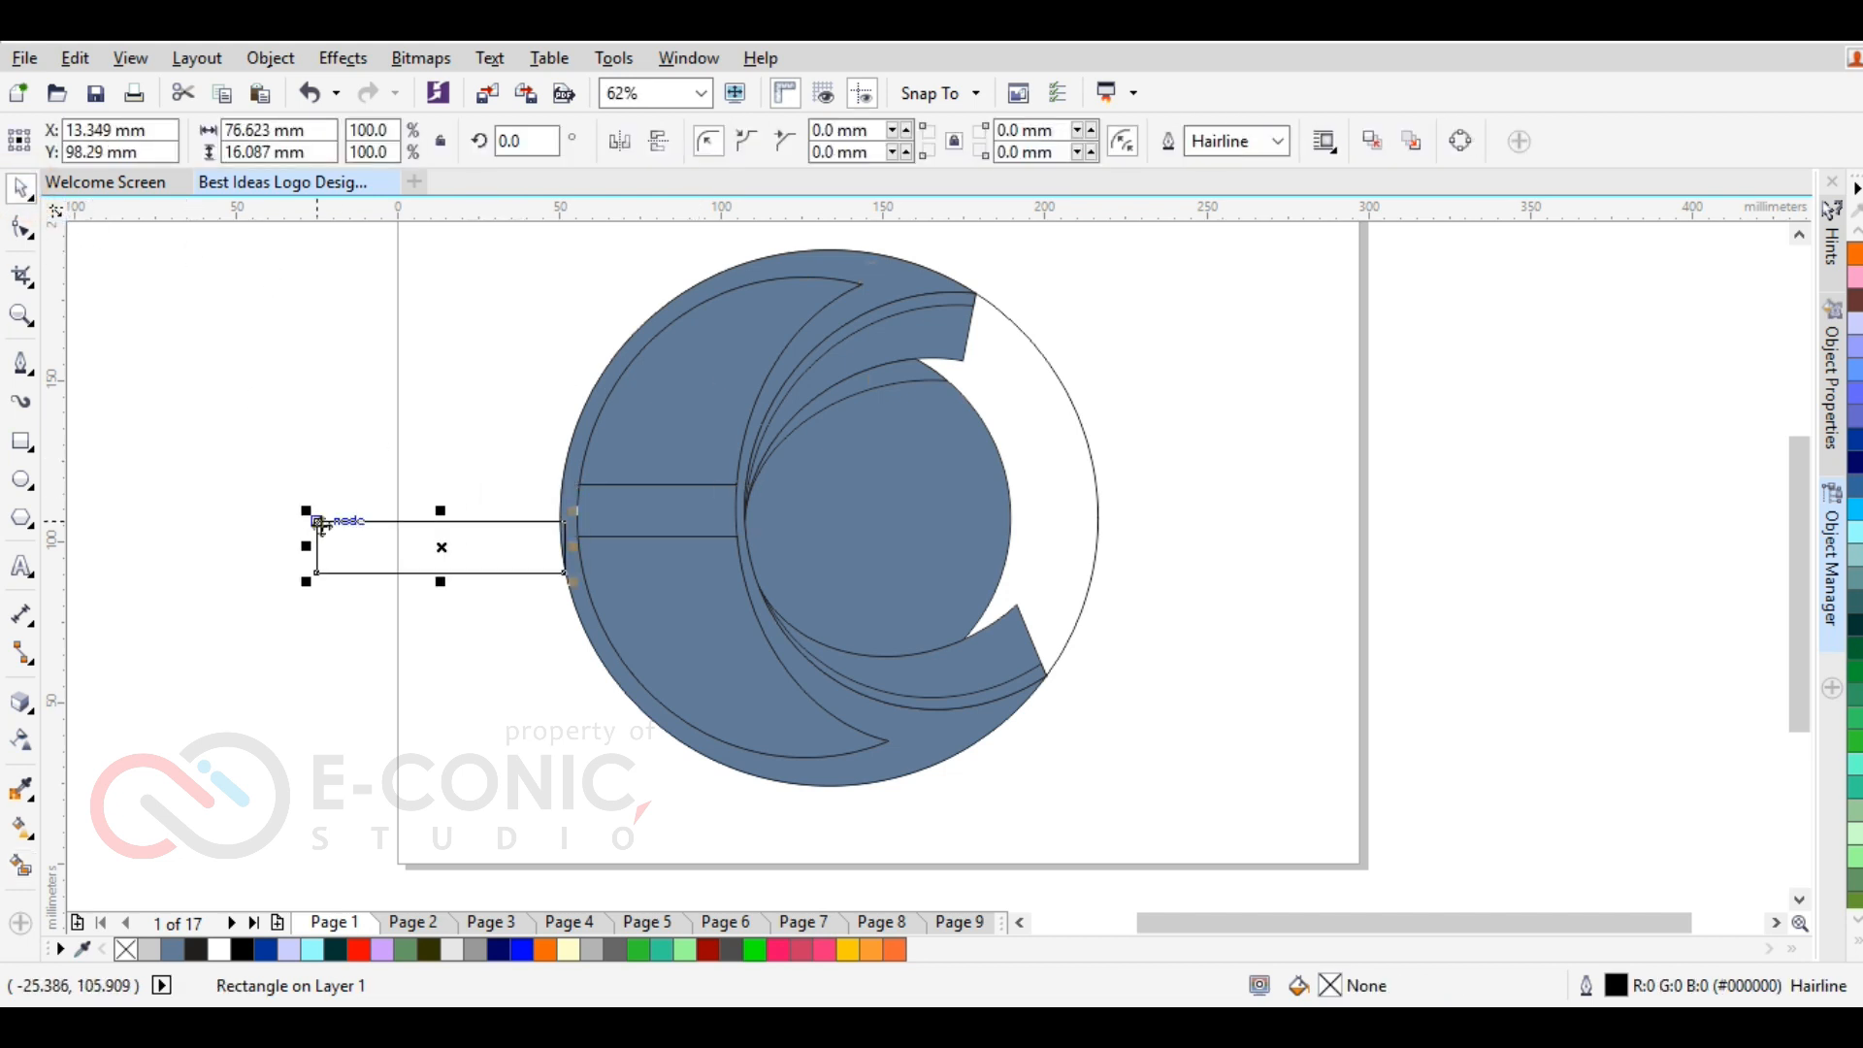
{"action": "key", "text": "Delete"}
{"action": "left_click_drag", "start_coordinate": [626, 505], "coordinate": [270, 554]}
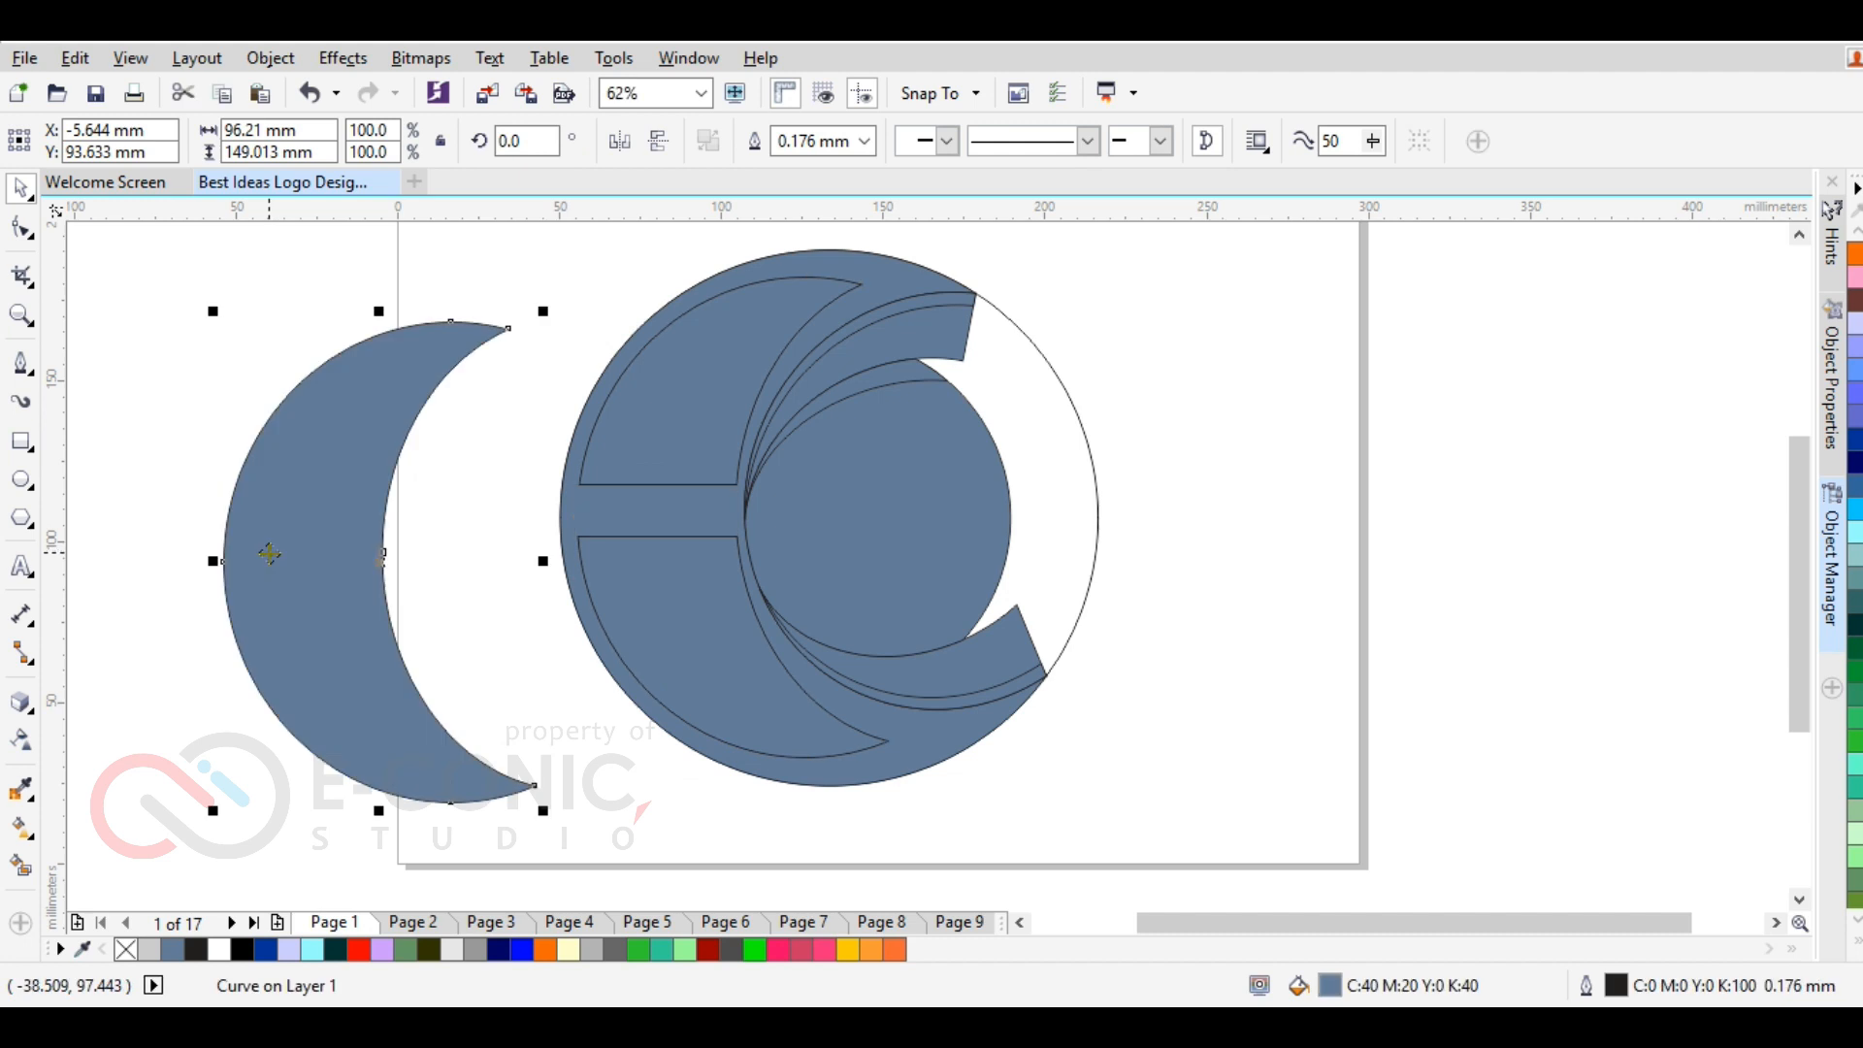
{"action": "key", "text": "Delete"}
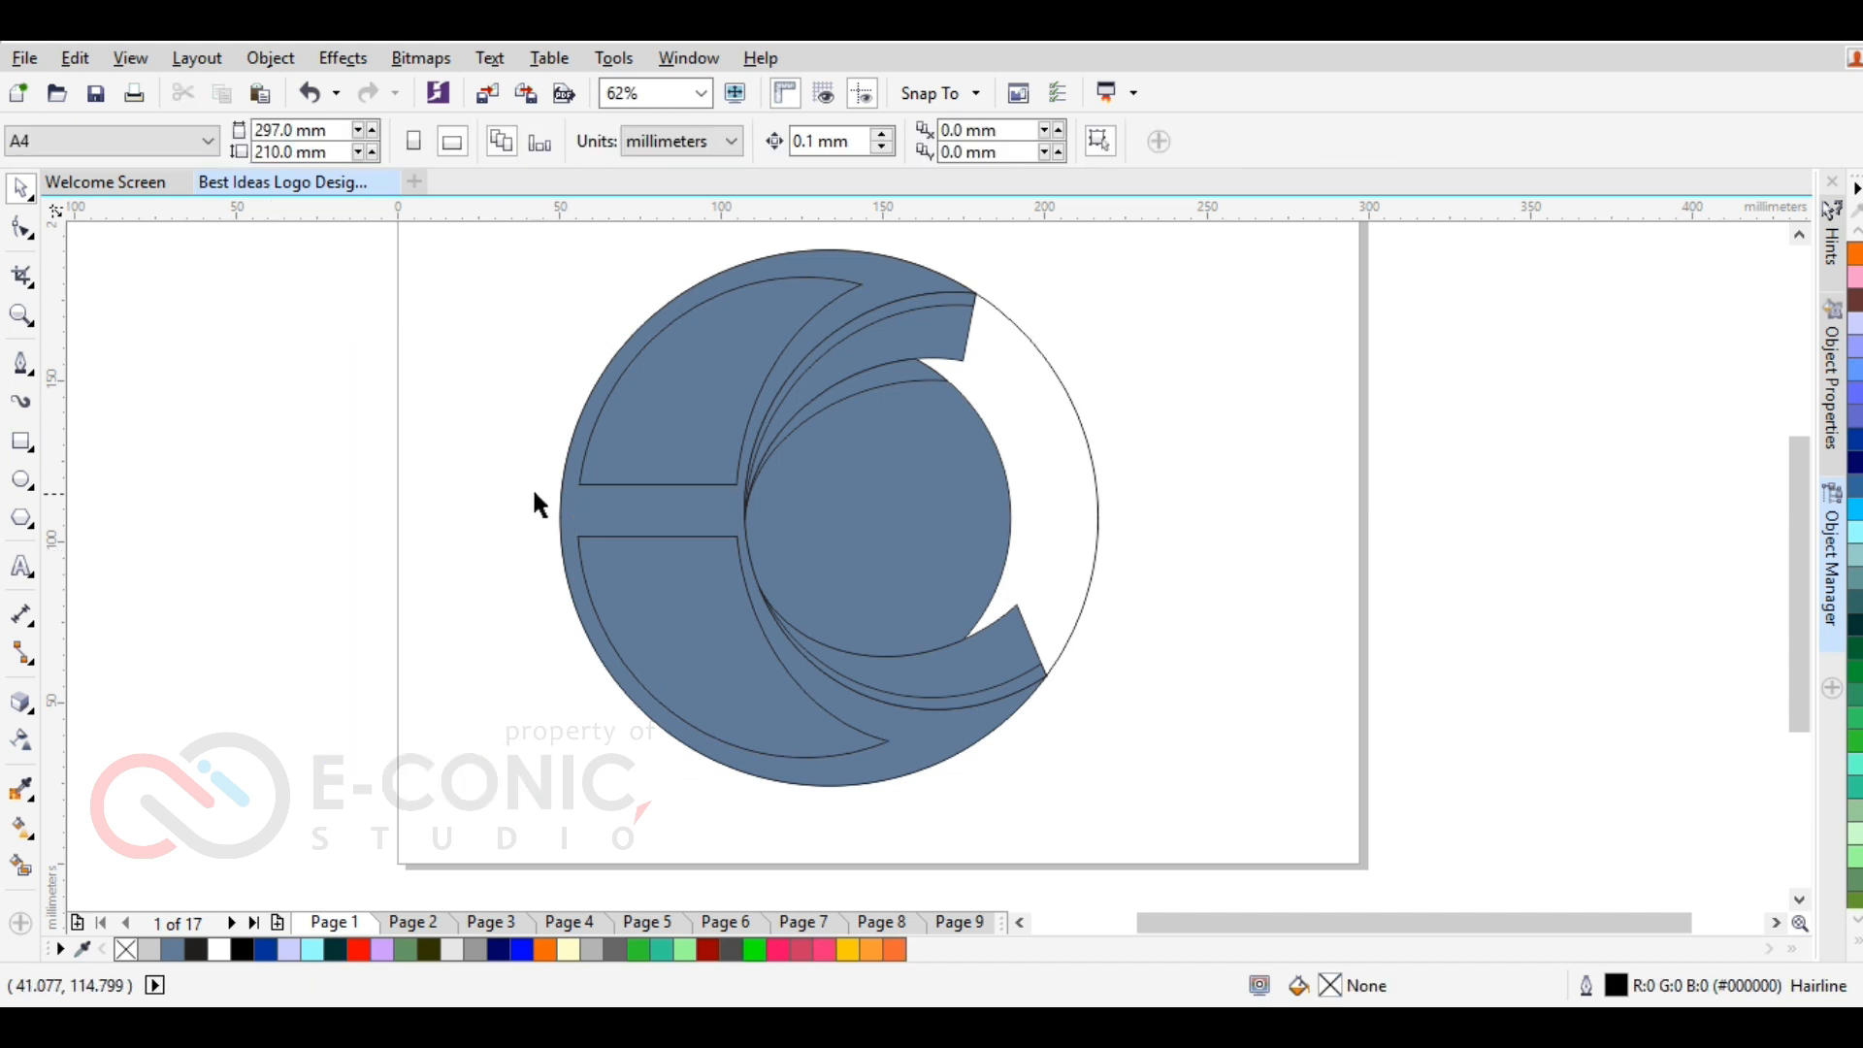
Select the unfilled outer circle and bring it to the front of the layer
{"action": "left_click", "coordinate": [1014, 357]}
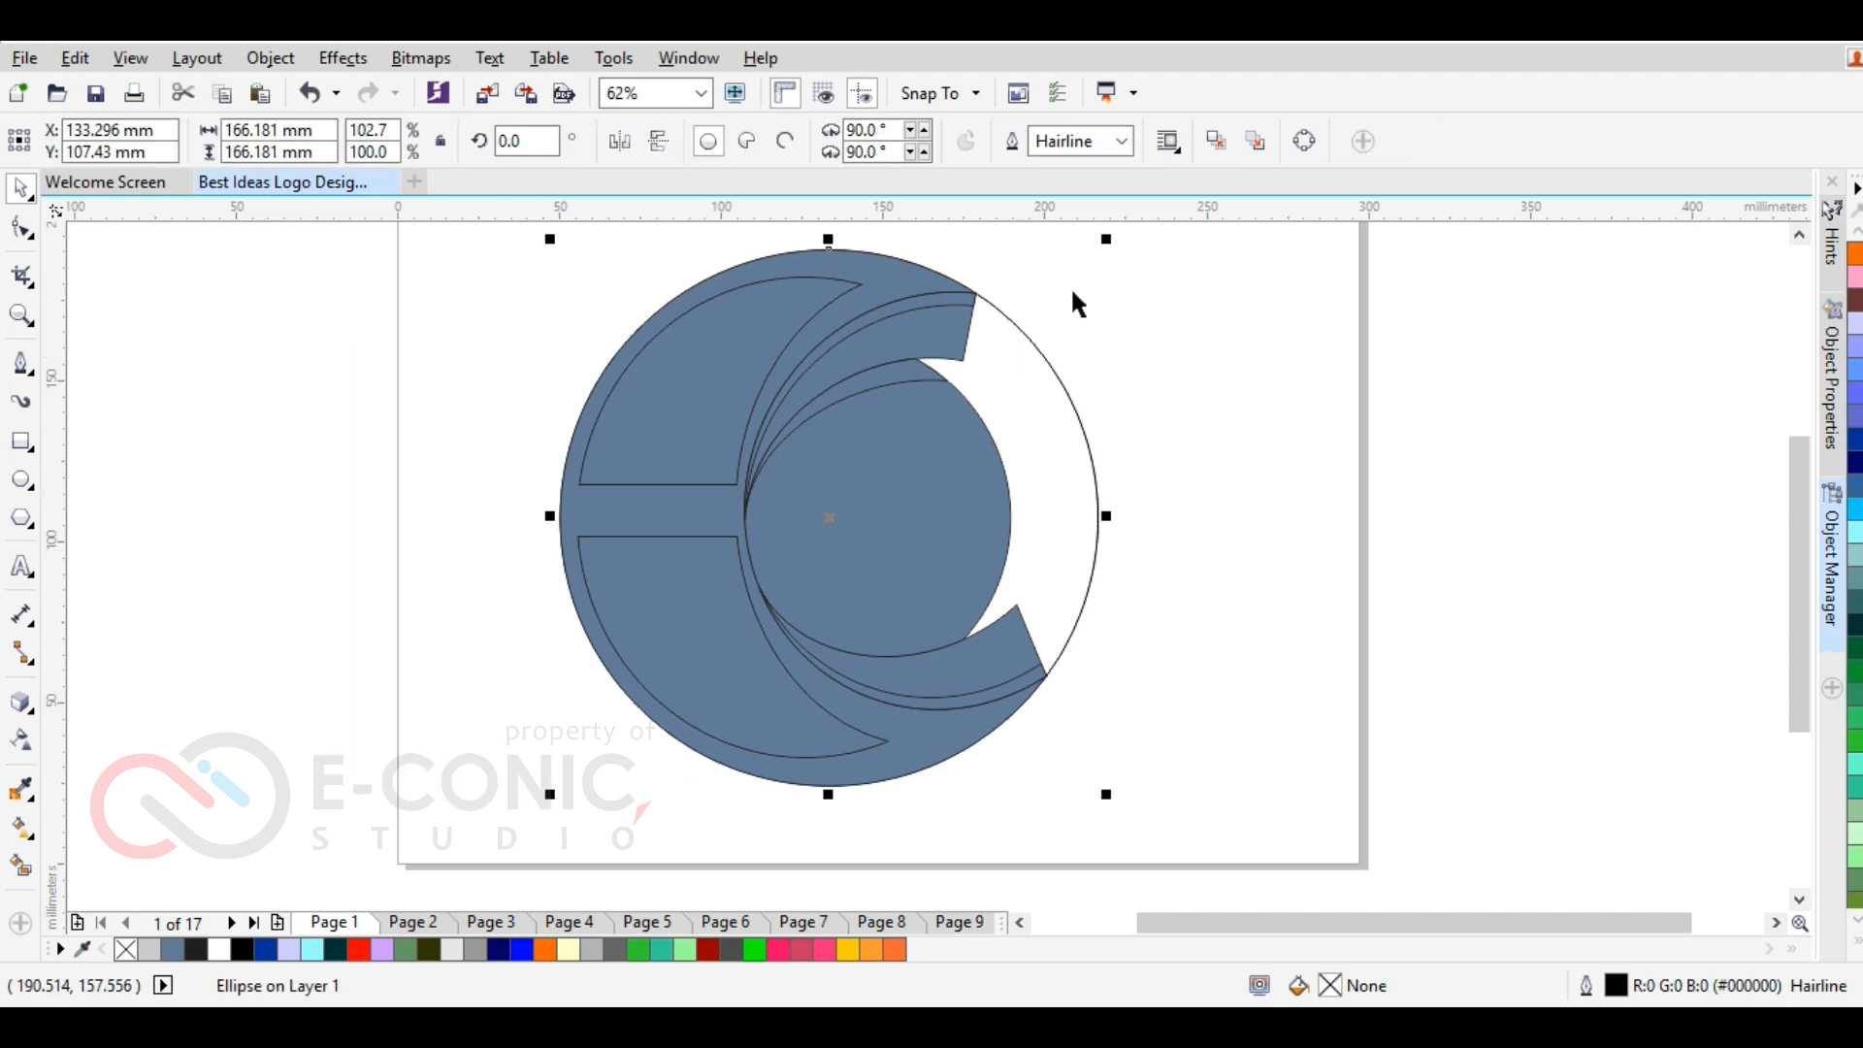
{"action": "right_click", "coordinate": [1055, 423]}
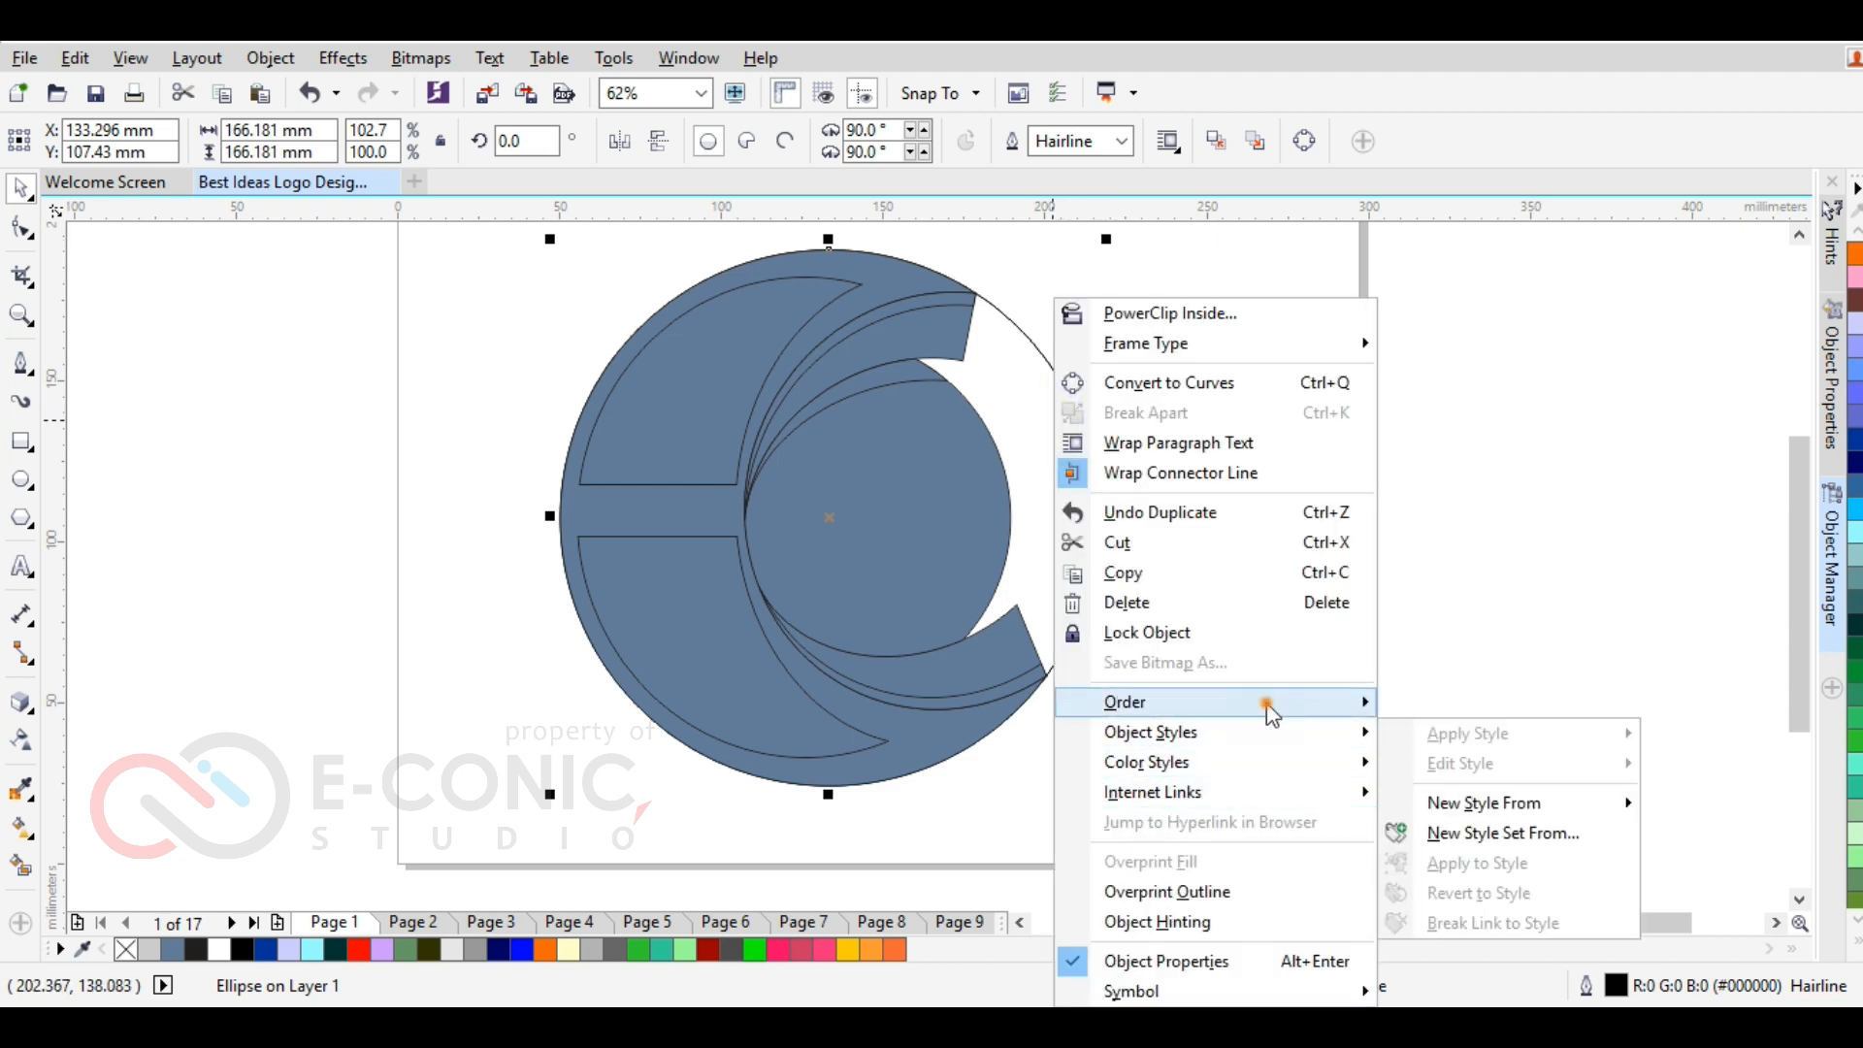
{"action": "mouse_move", "coordinate": [1269, 704]}
{"action": "left_click", "coordinate": [1455, 769]}
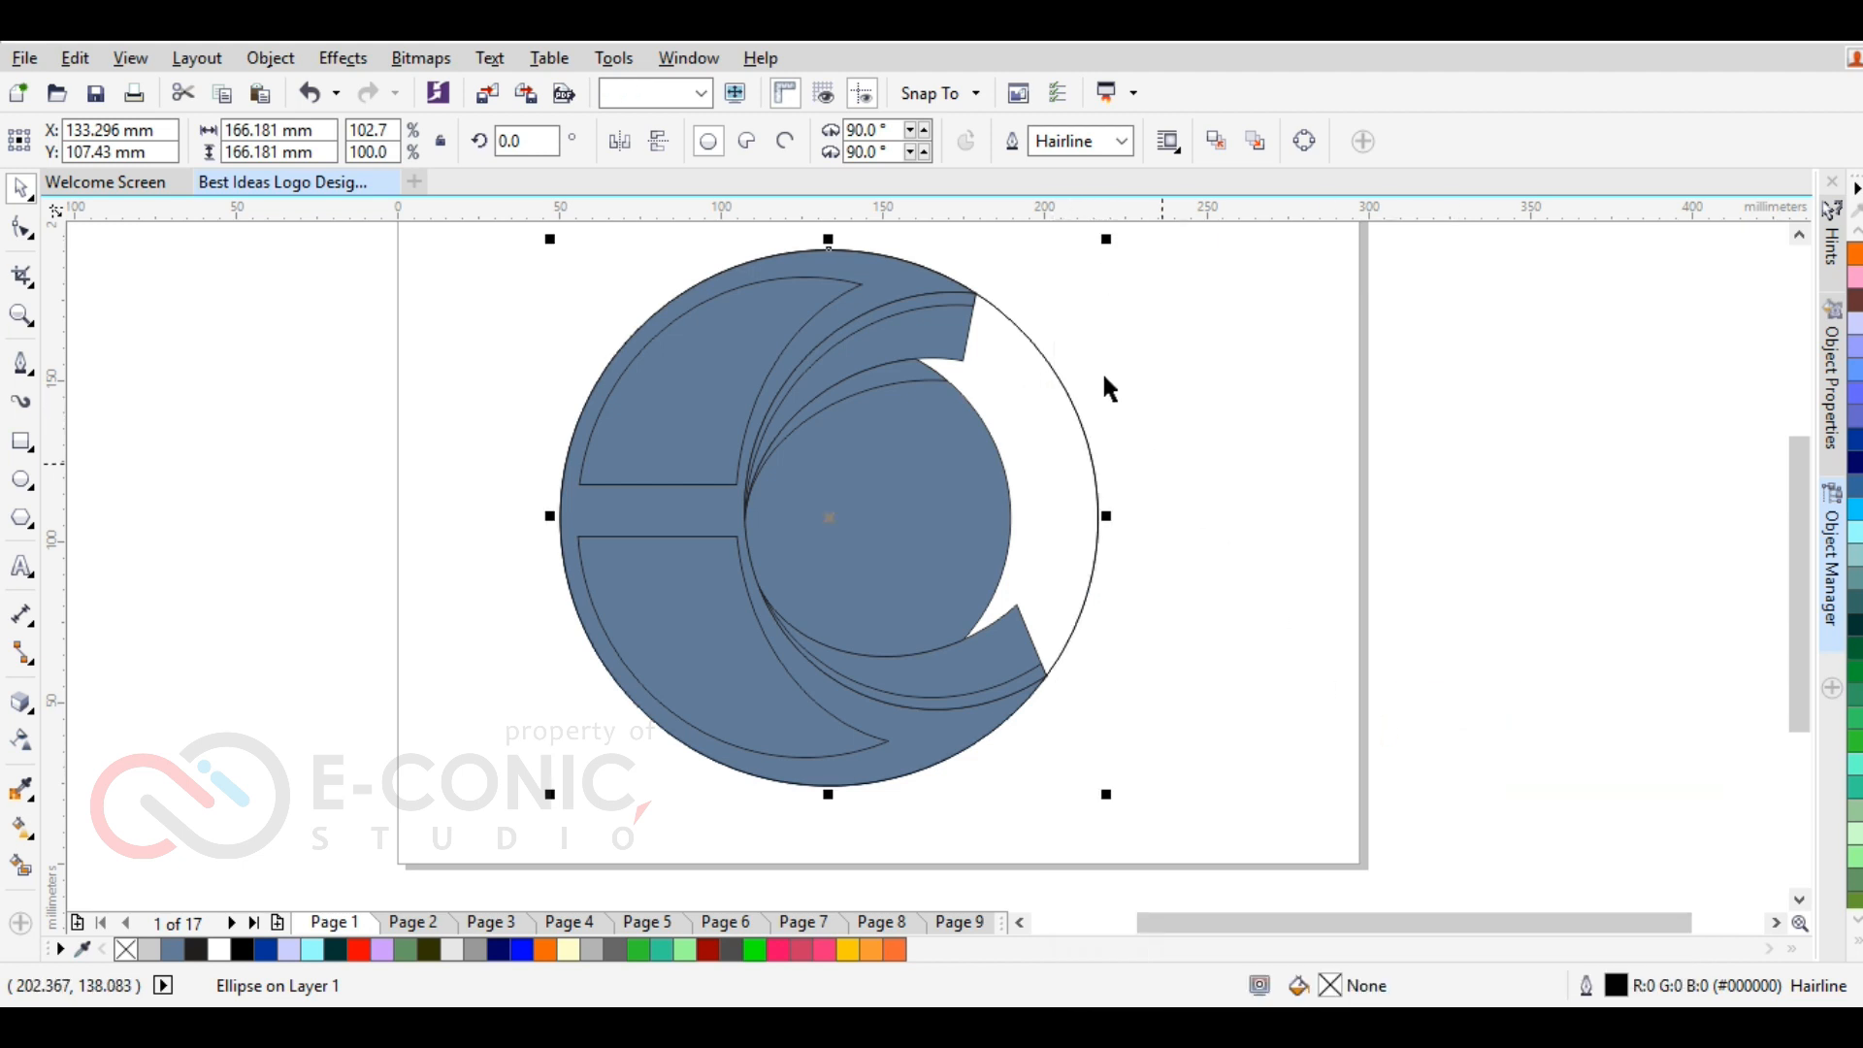
Make a scaled-down copy of the outer circle and reshape it into a tilted ellipse about 56 by 52 mm, rotated to about 349.2 degrees
{"action": "left_click_drag", "start_coordinate": [1106, 239], "coordinate": [894, 437]}
{"action": "scroll", "coordinate": [890, 433], "scroll_direction": "up", "scroll_amount": 1}
{"action": "left_click_drag", "start_coordinate": [727, 511], "coordinate": [696, 511]}
{"action": "left_click_drag", "start_coordinate": [906, 507], "coordinate": [936, 502]}
{"action": "left_click_drag", "start_coordinate": [1108, 331], "coordinate": [1130, 369]}
{"action": "left_click_drag", "start_coordinate": [964, 491], "coordinate": [944, 486]}
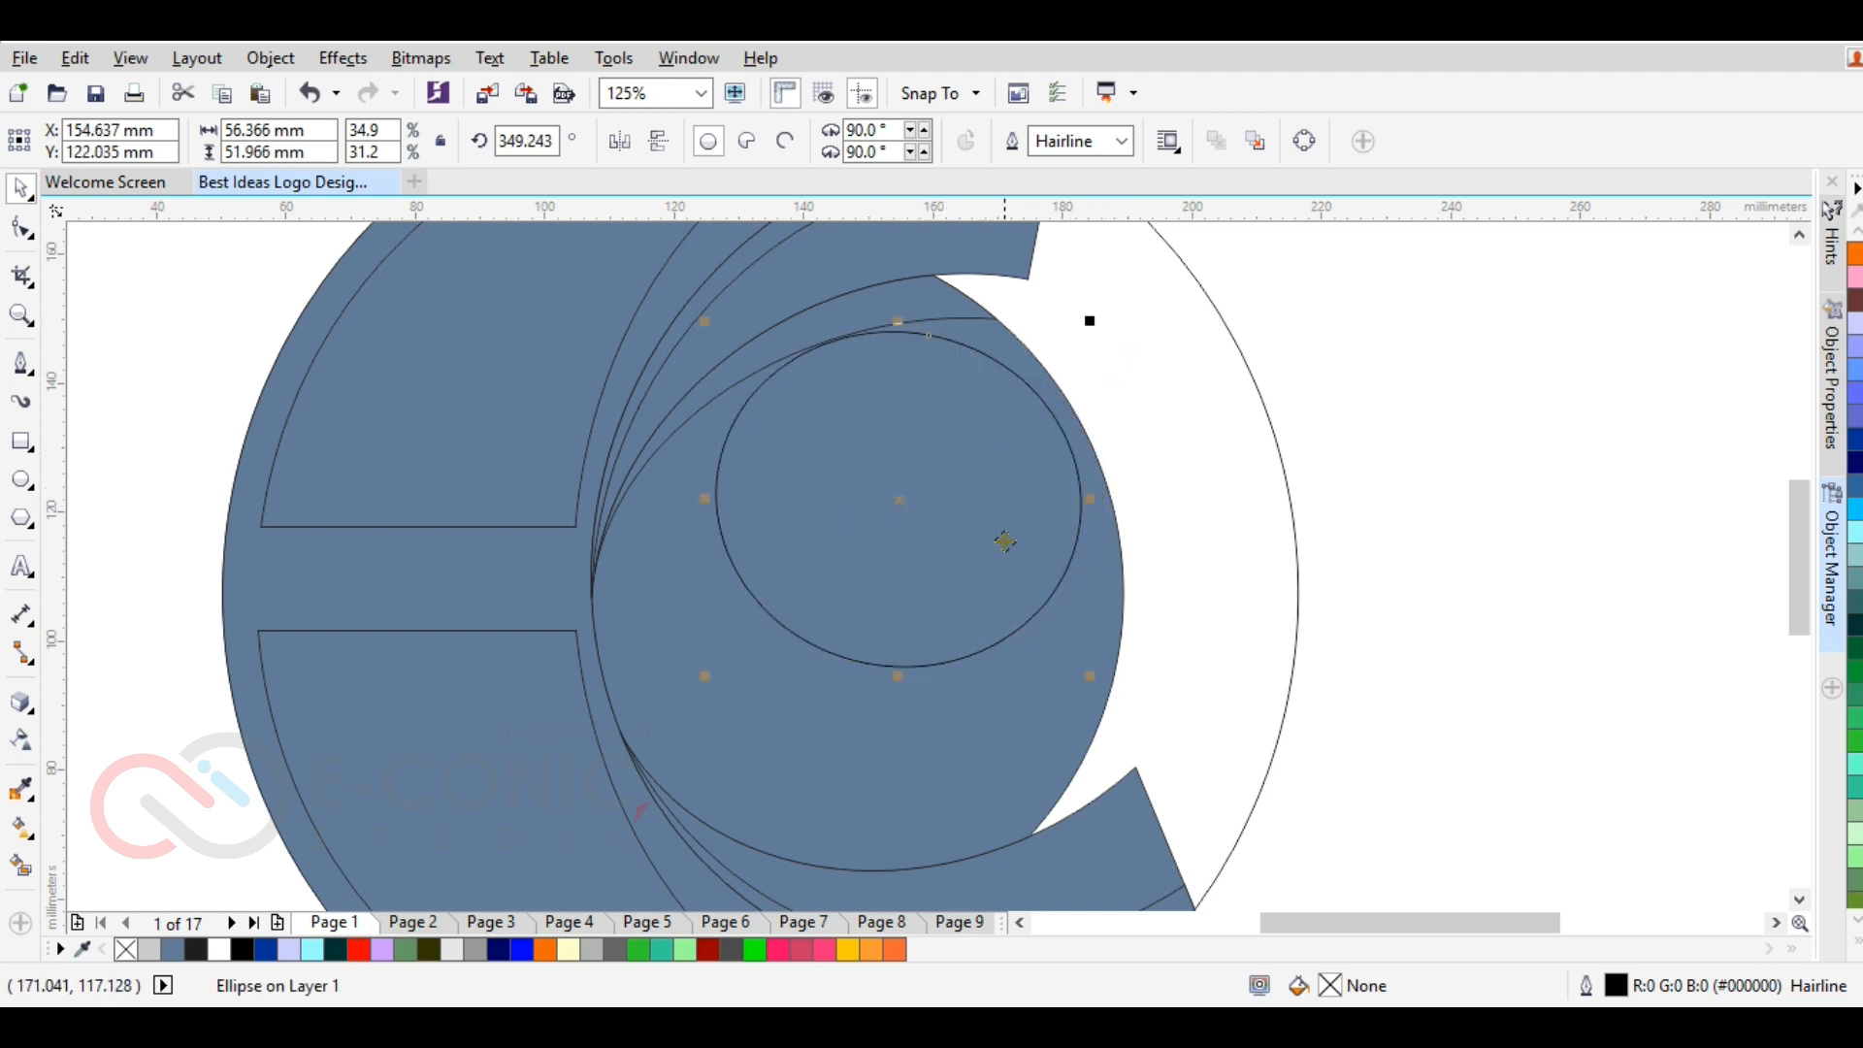
Enlarge the small tilted ellipse and shift it to sit against the inner circle's upper-right edge
{"action": "left_click_drag", "start_coordinate": [1087, 673], "coordinate": [1126, 704]}
{"action": "key", "text": "Left"}
{"action": "left_click_drag", "start_coordinate": [1097, 512], "coordinate": [1113, 524]}
Move the unfilled outer circle off the logo and delete it
{"action": "scroll", "coordinate": [874, 457], "scroll_direction": "down", "scroll_amount": 3}
{"action": "left_click", "coordinate": [1132, 393]}
{"action": "left_click_drag", "start_coordinate": [1023, 400], "coordinate": [1576, 411]}
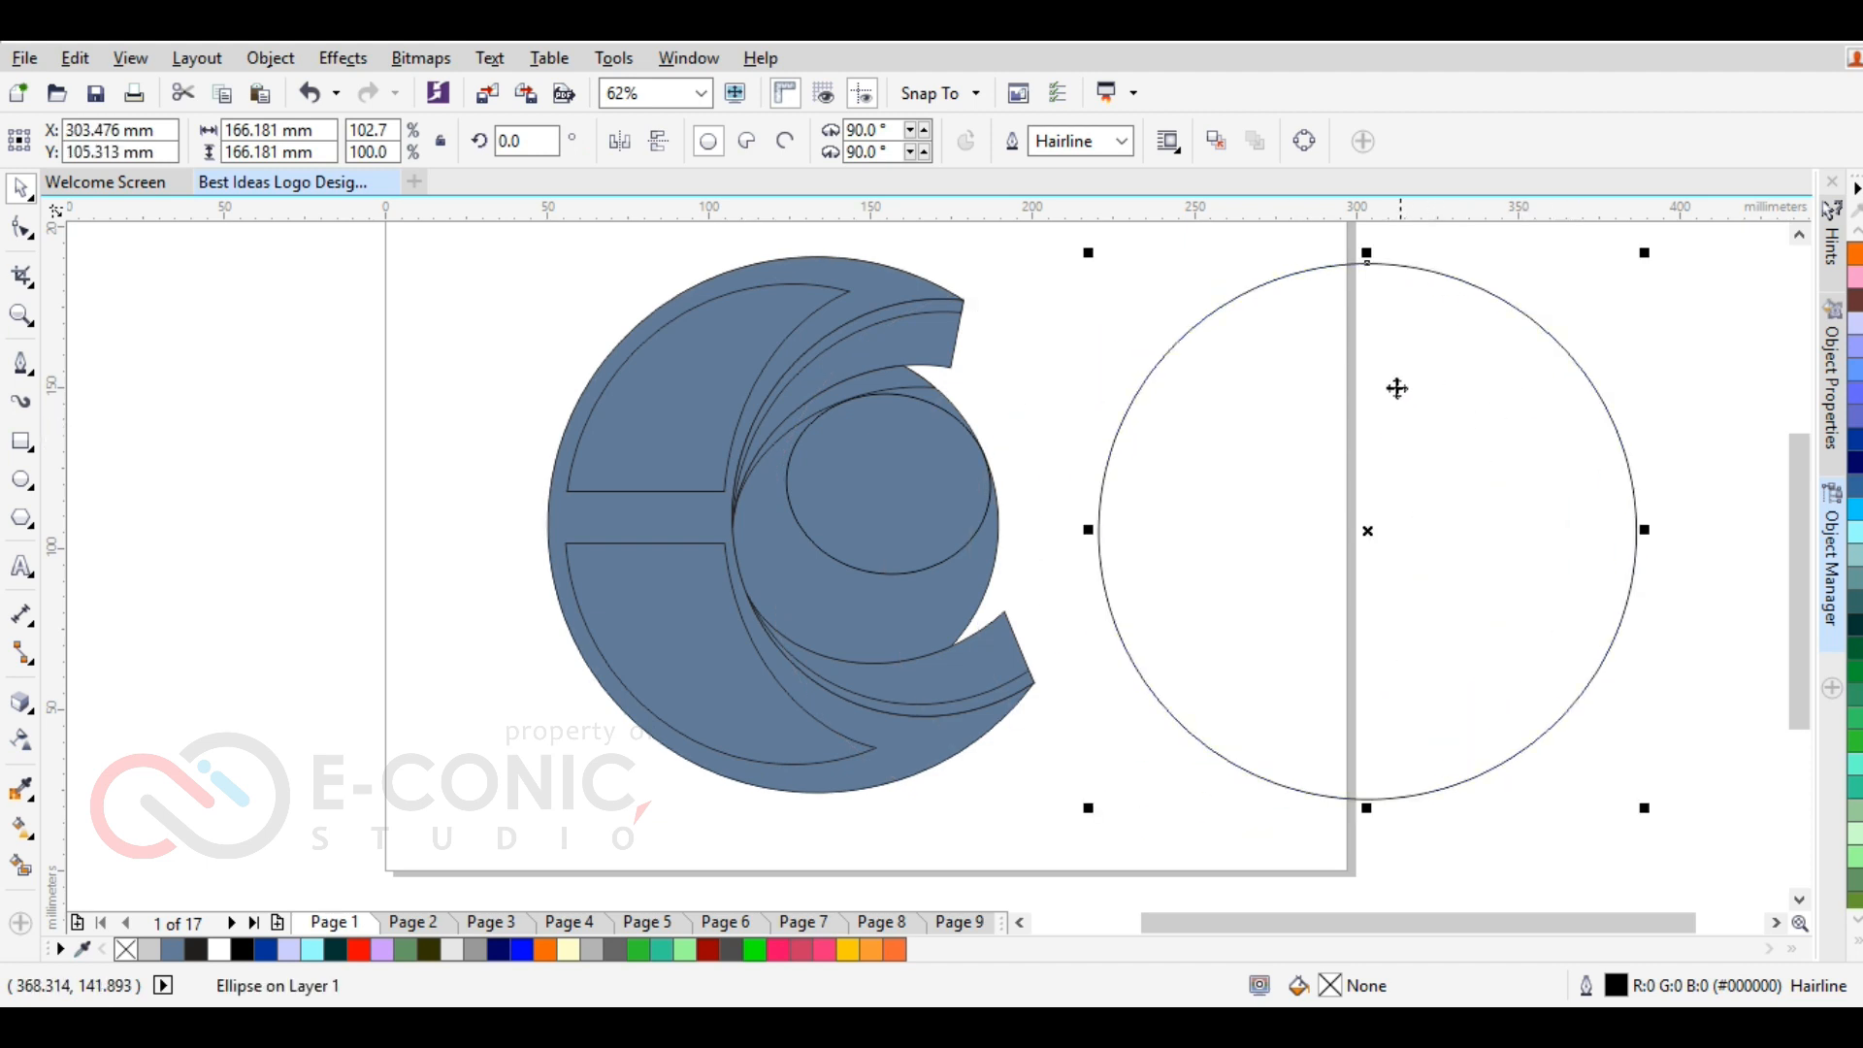
{"action": "key", "text": "Delete"}
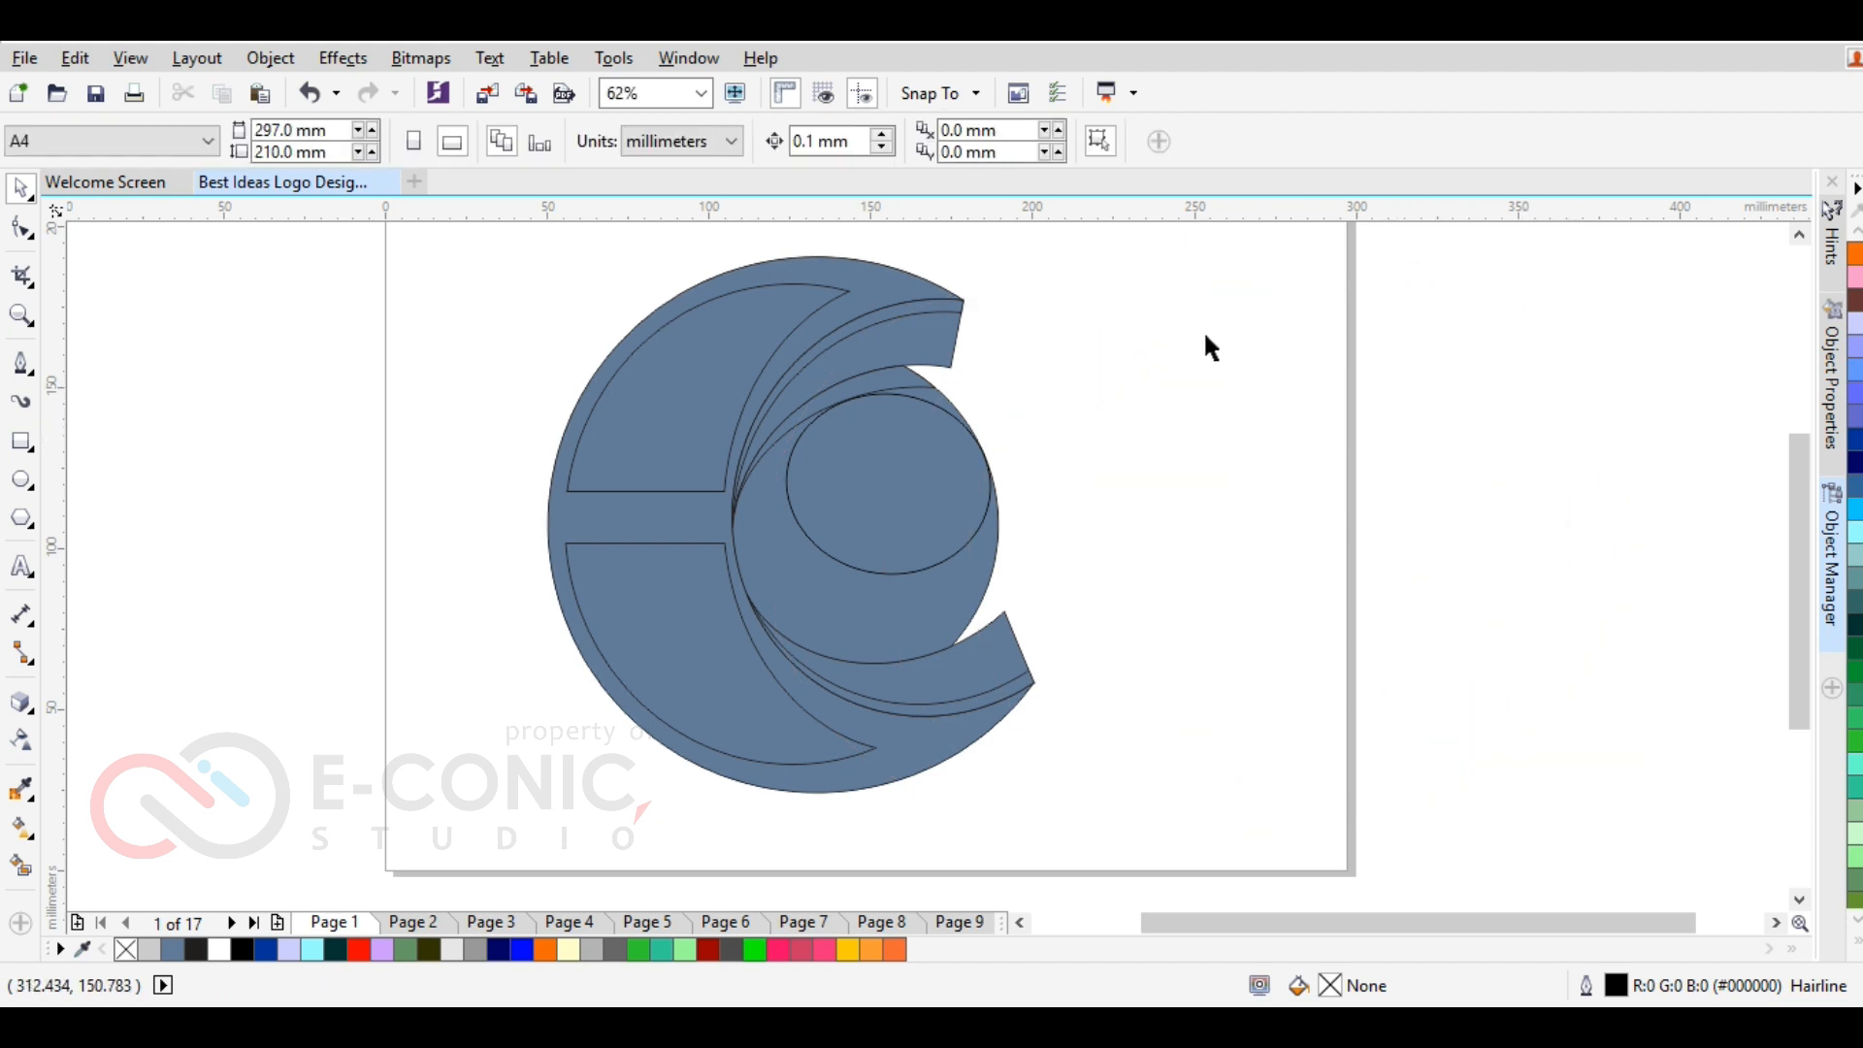
Fillet the corners of the upper and lower inner crescent halves with a 4 mm radius
{"action": "left_click", "coordinate": [690, 388]}
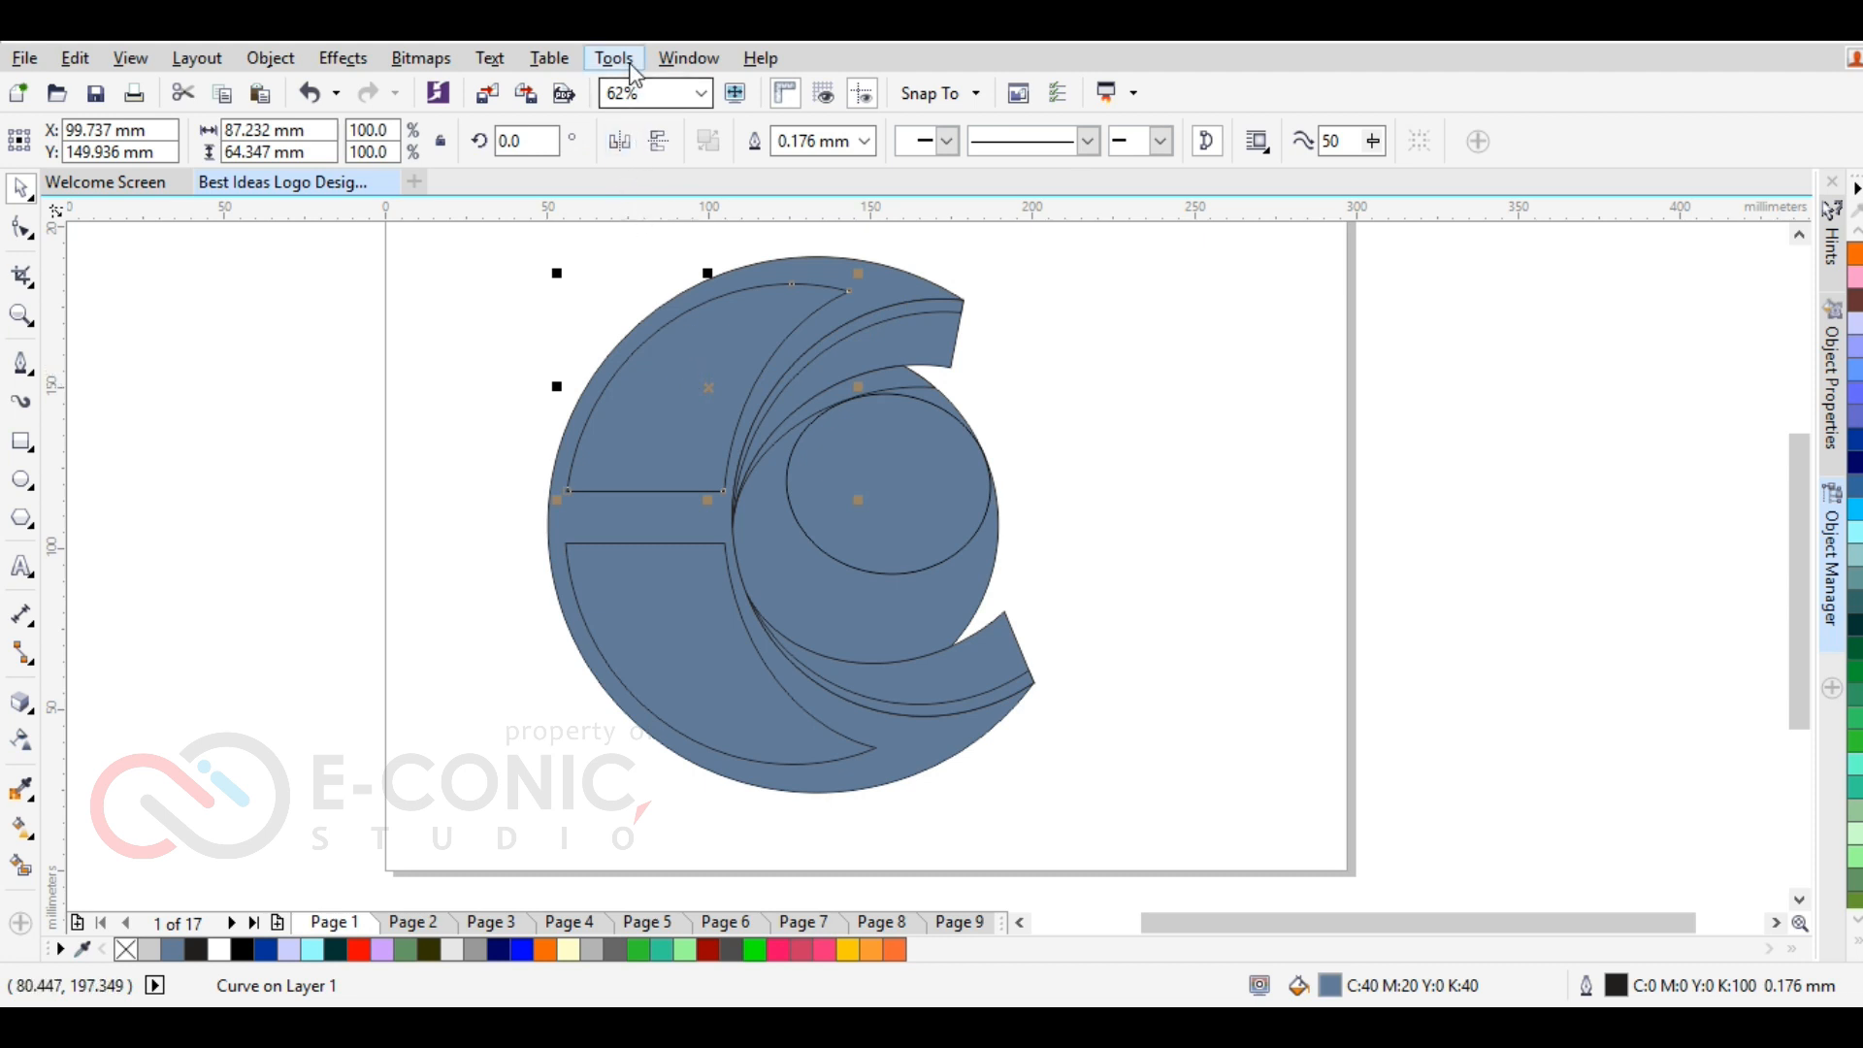
{"action": "left_click", "coordinate": [686, 60]}
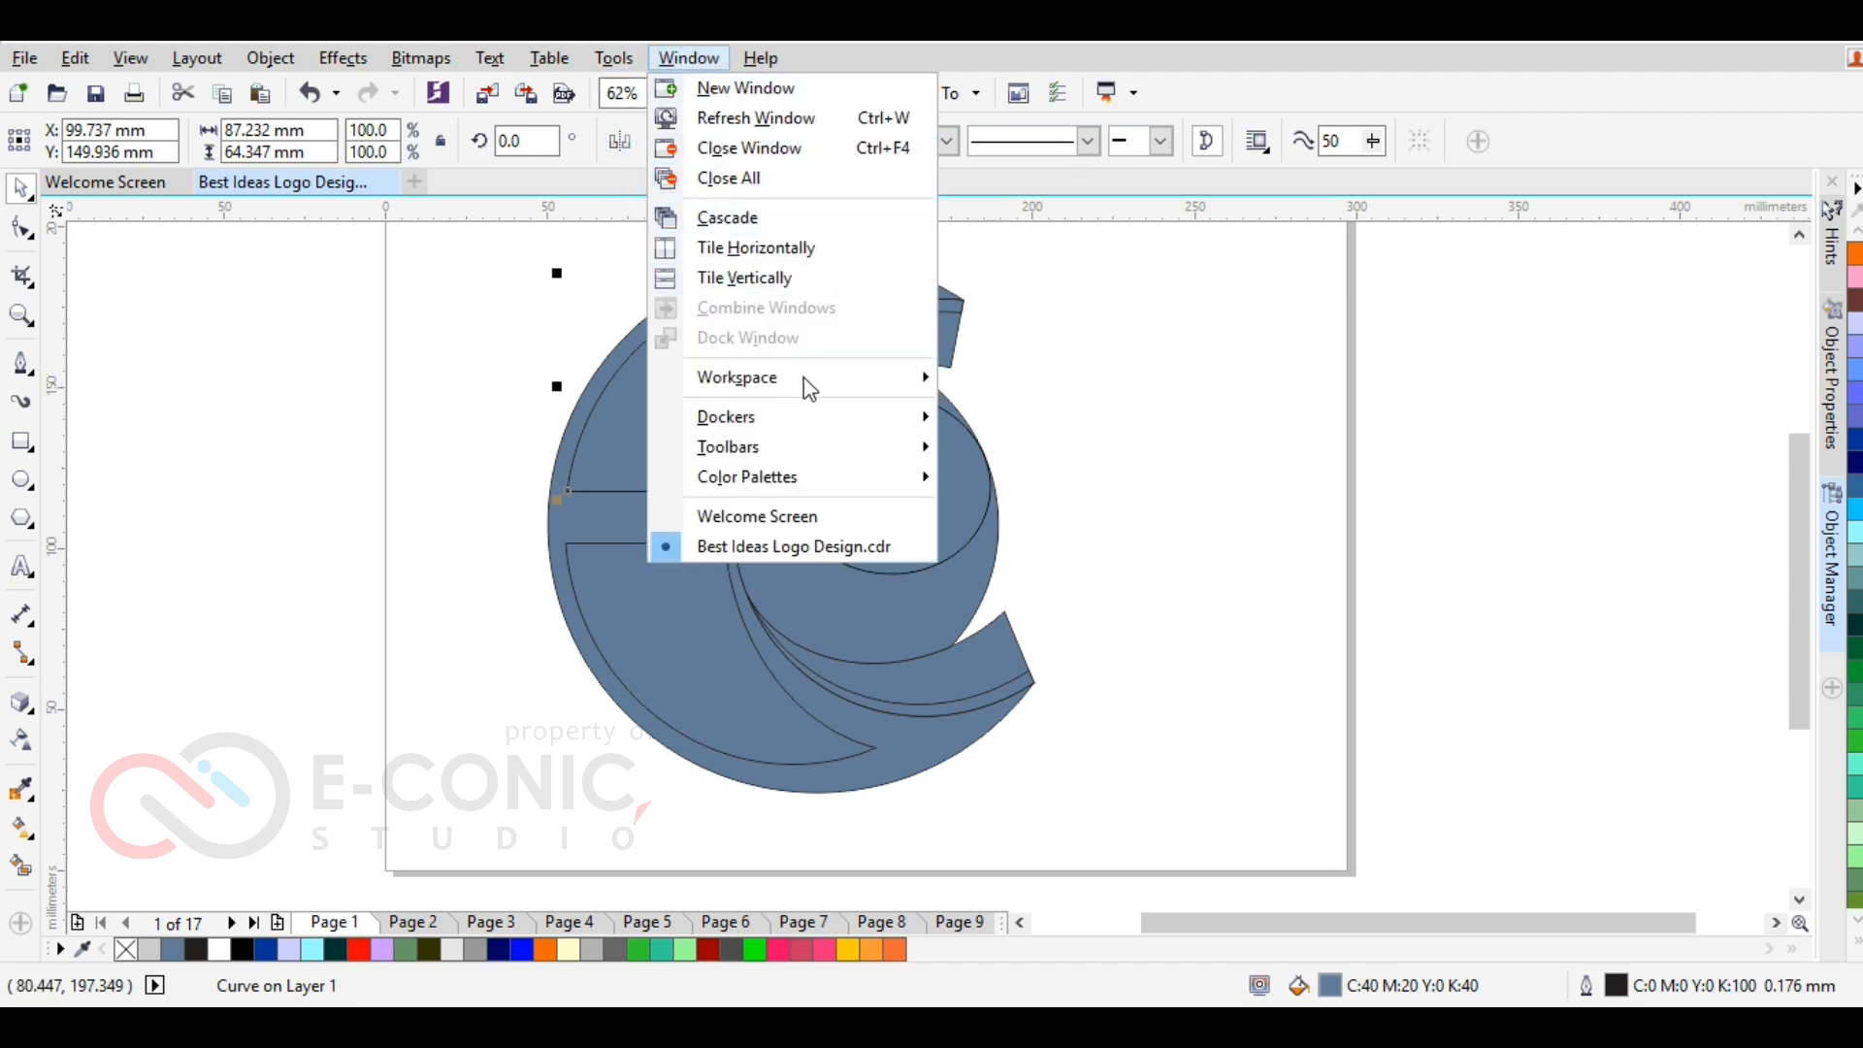
{"action": "left_click", "coordinate": [893, 417]}
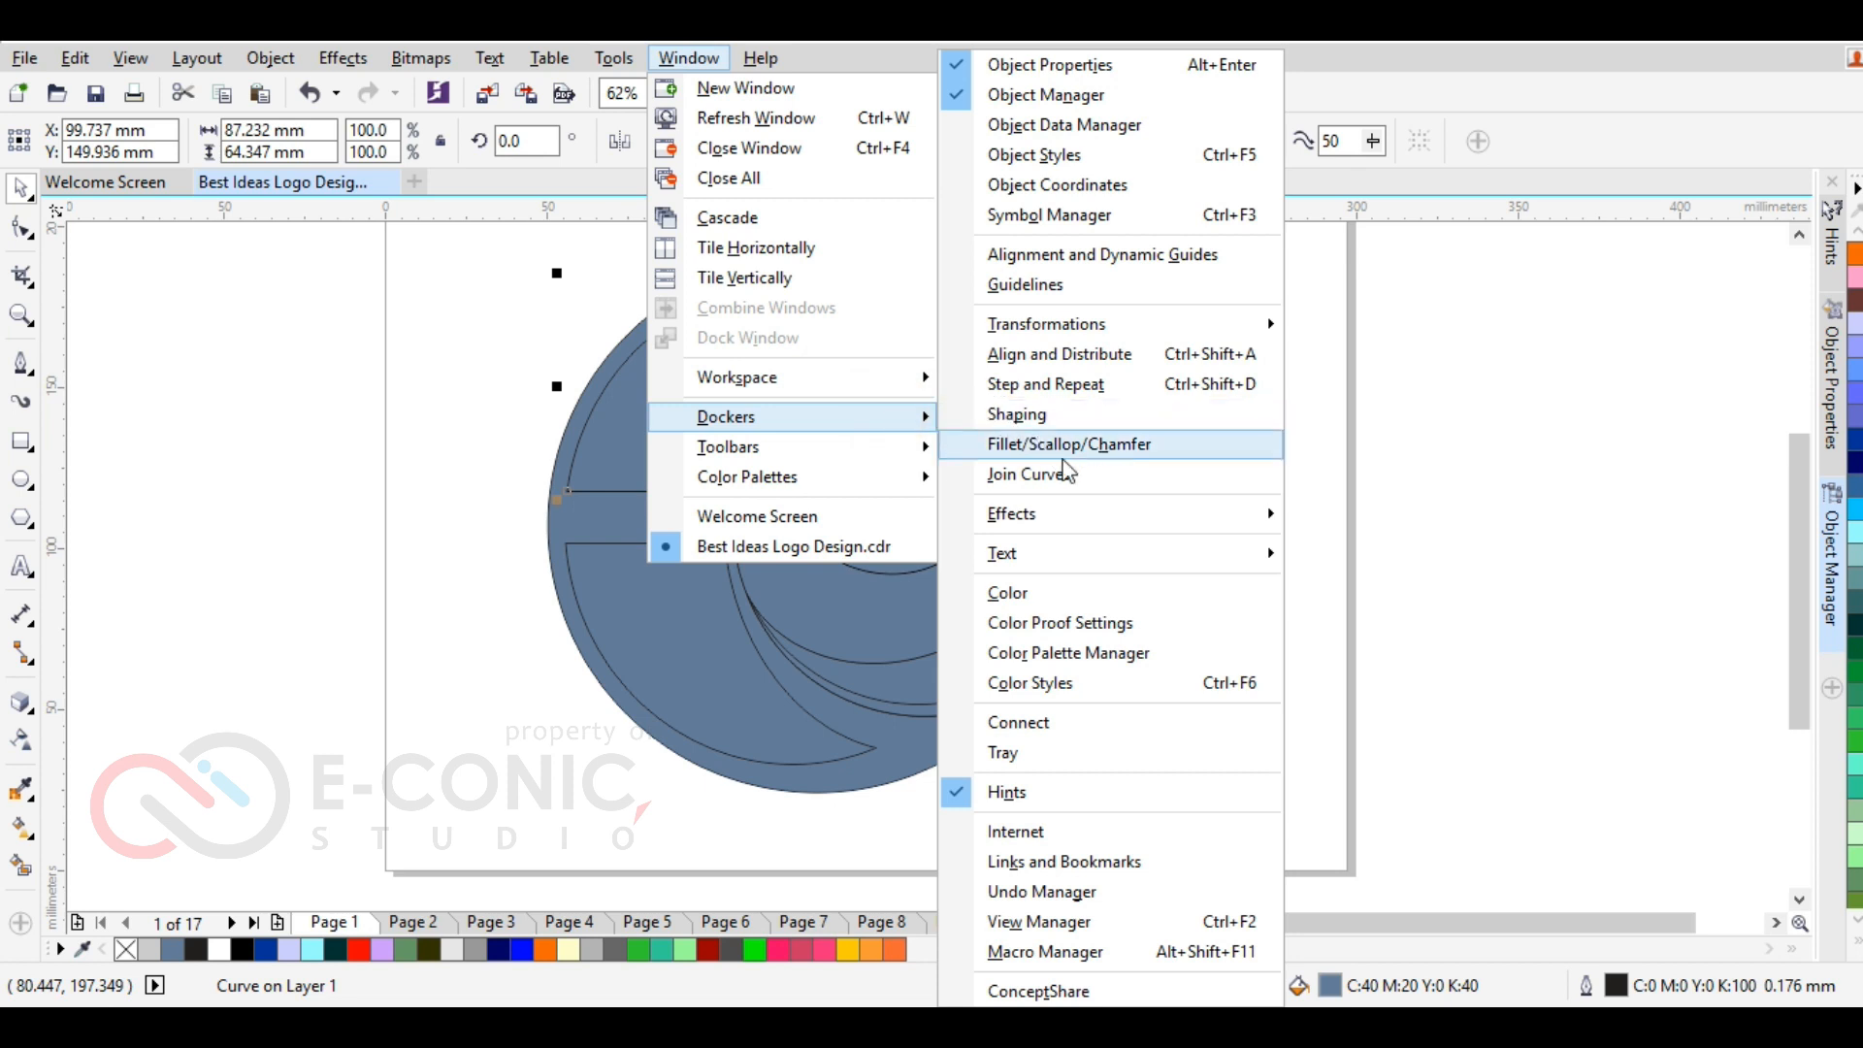
{"action": "left_click", "coordinate": [1150, 444]}
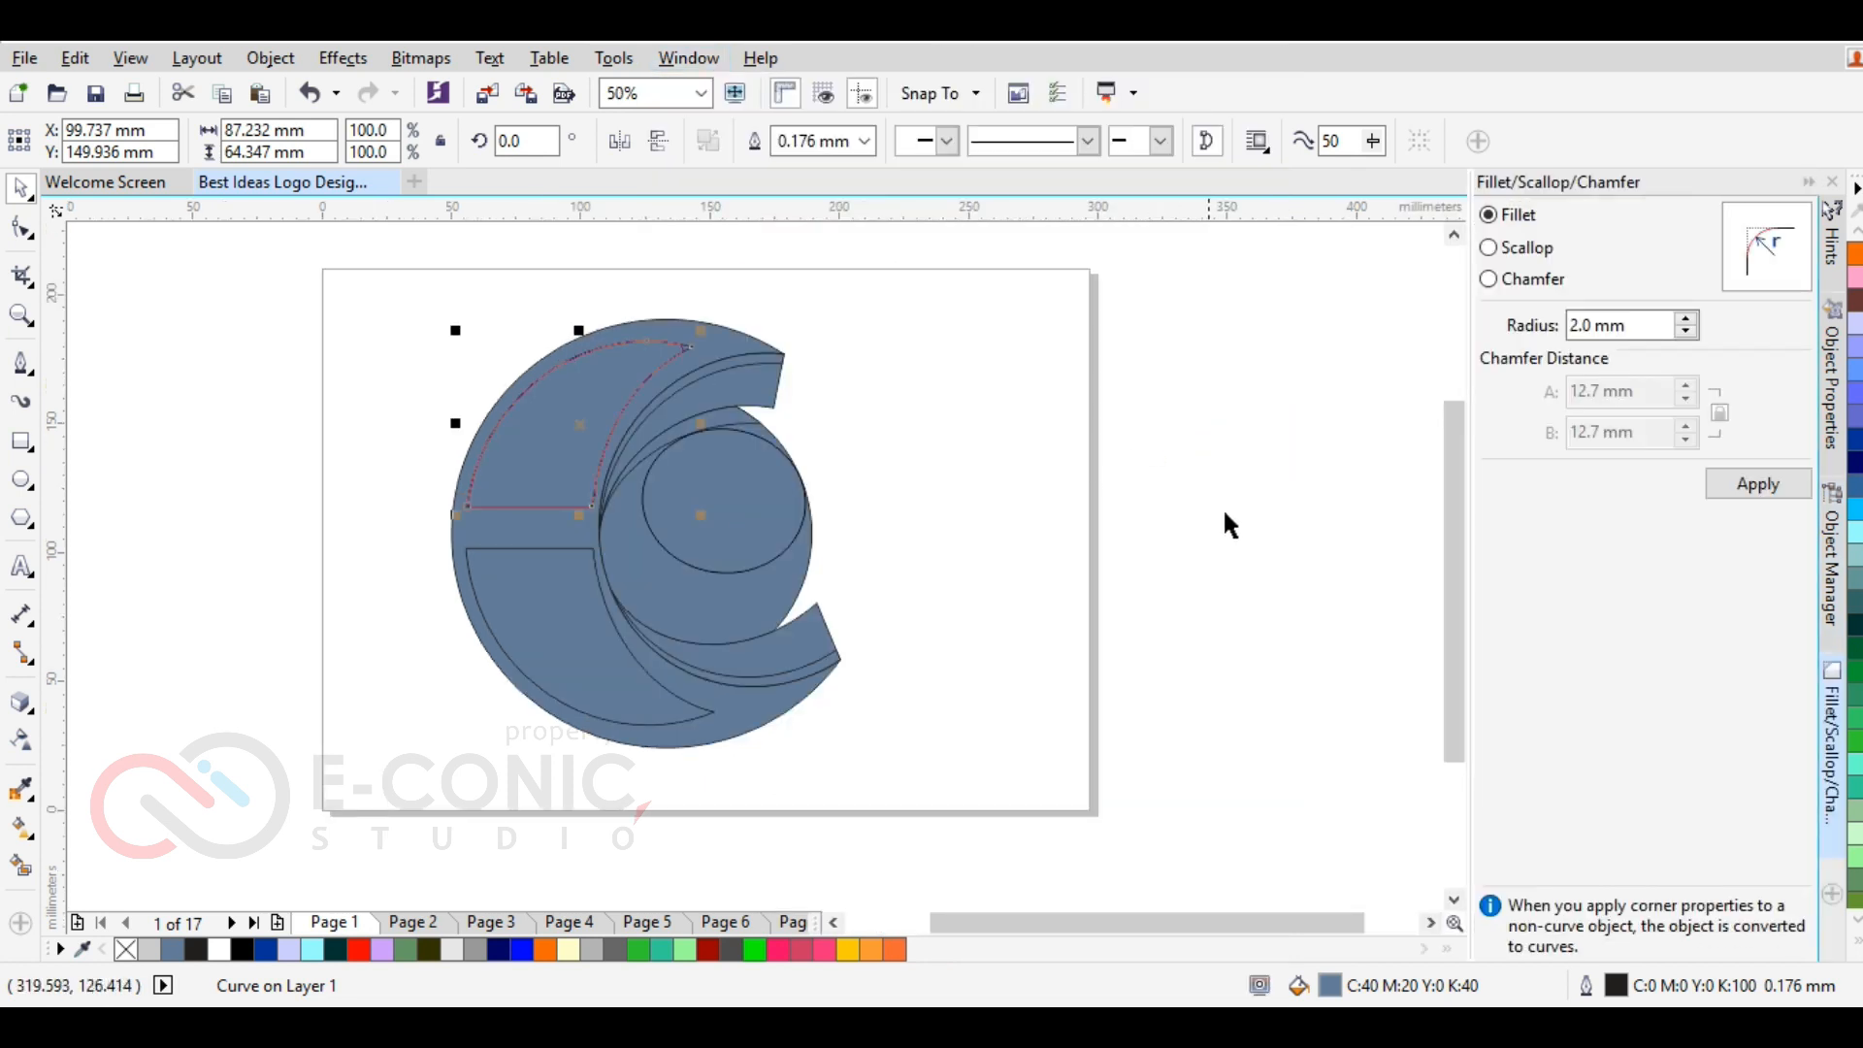
{"action": "left_click", "coordinate": [1590, 330]}
{"action": "left_click_drag", "start_coordinate": [1591, 328], "coordinate": [1564, 330]}
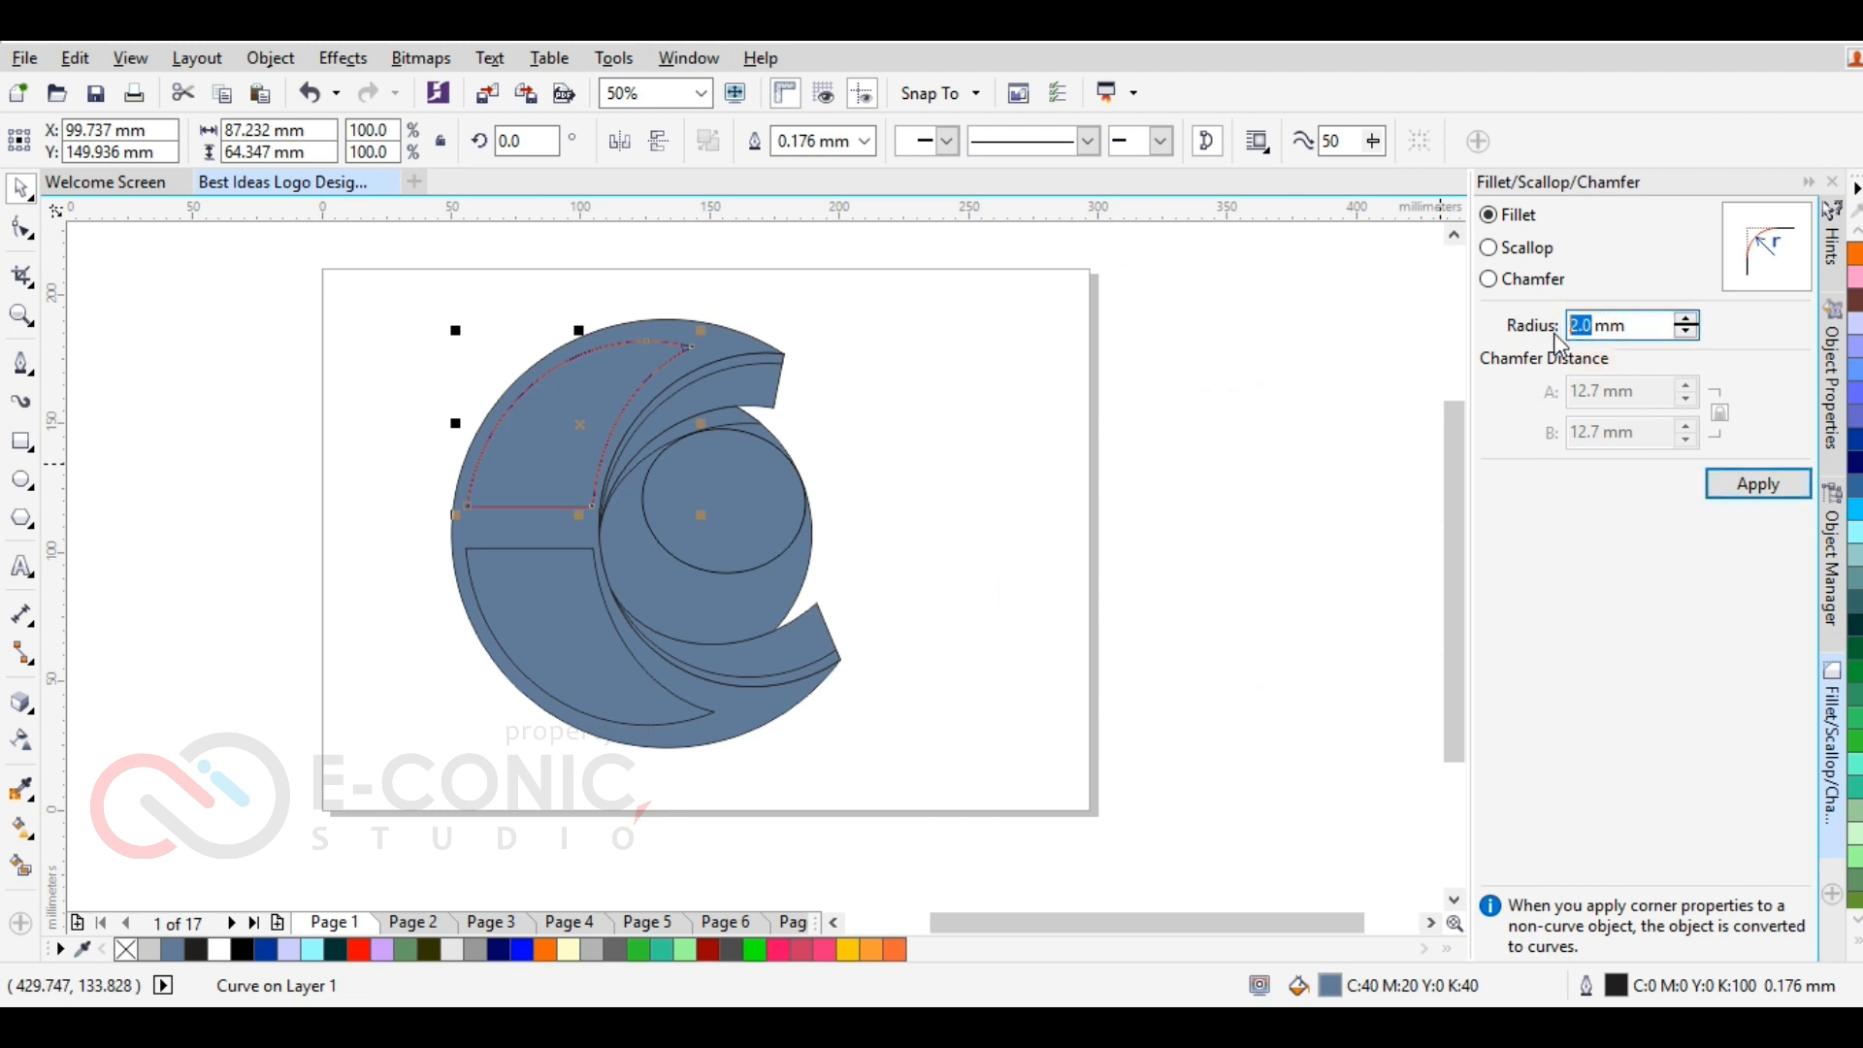
{"action": "left_click", "coordinate": [1757, 493]}
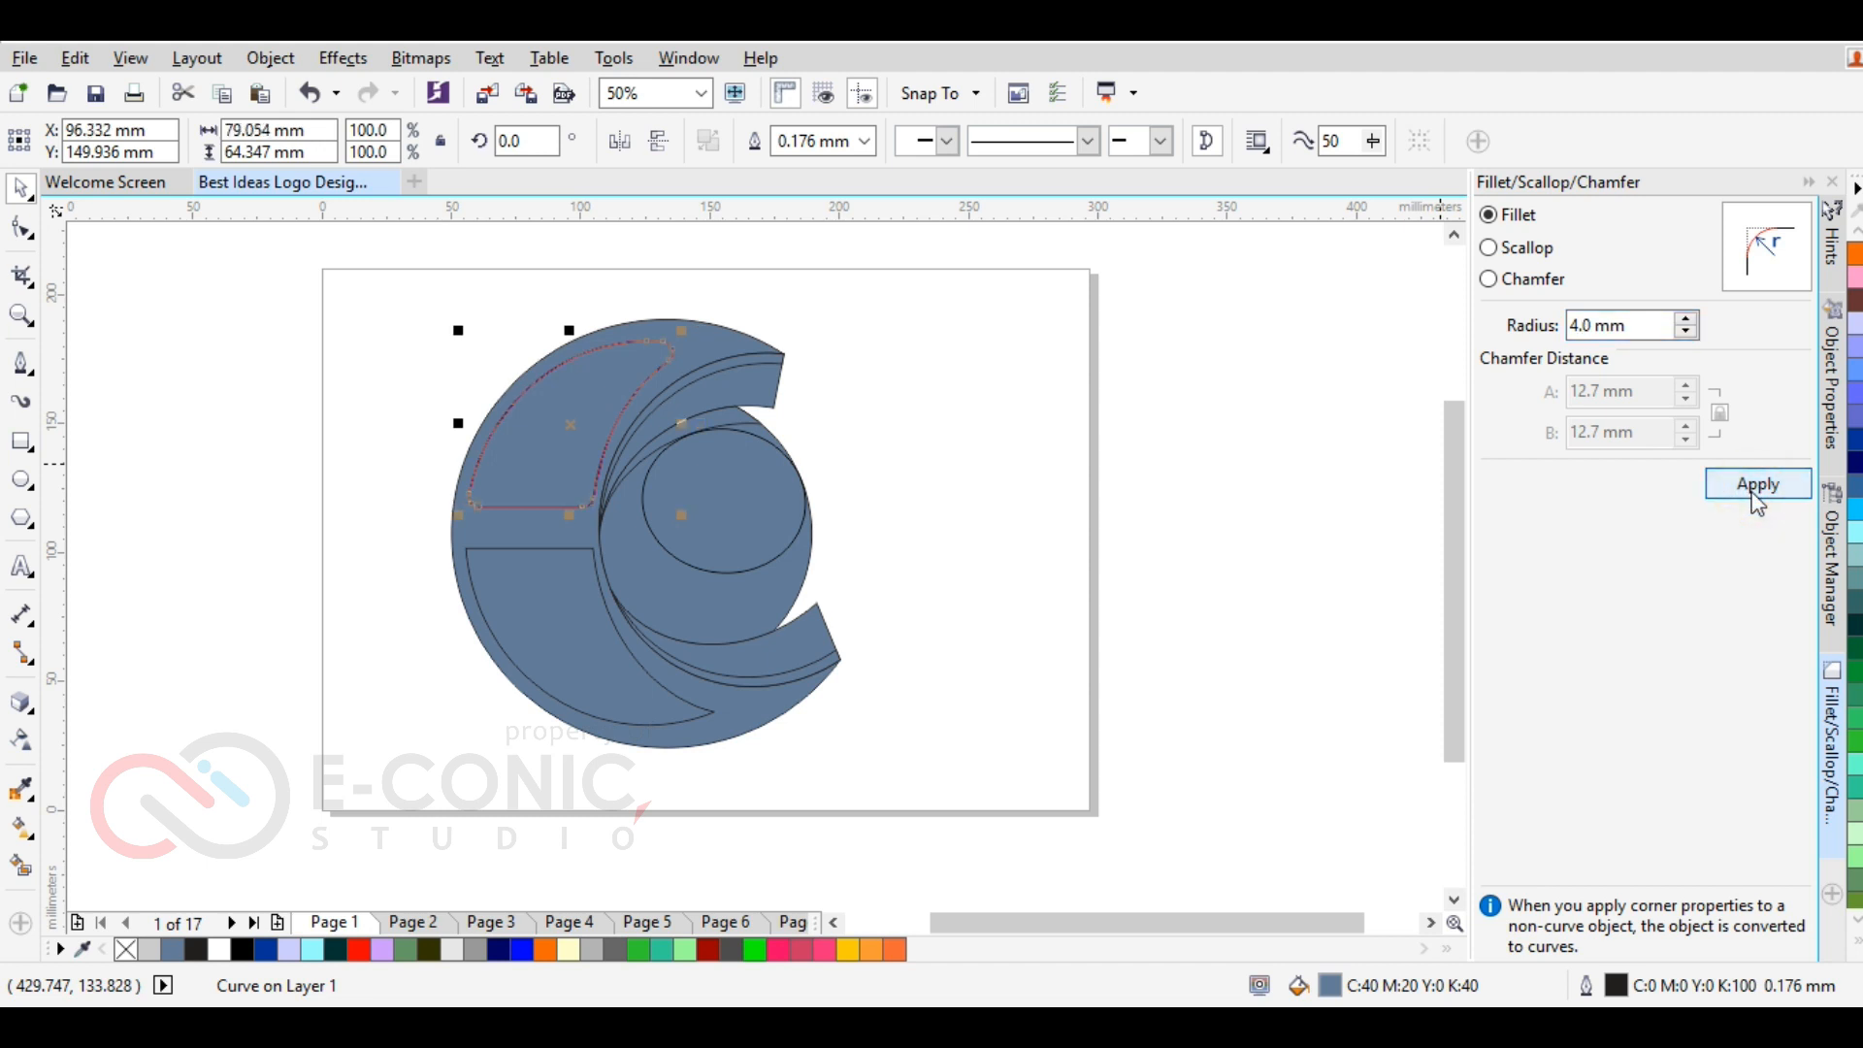
{"action": "left_click", "coordinate": [533, 620]}
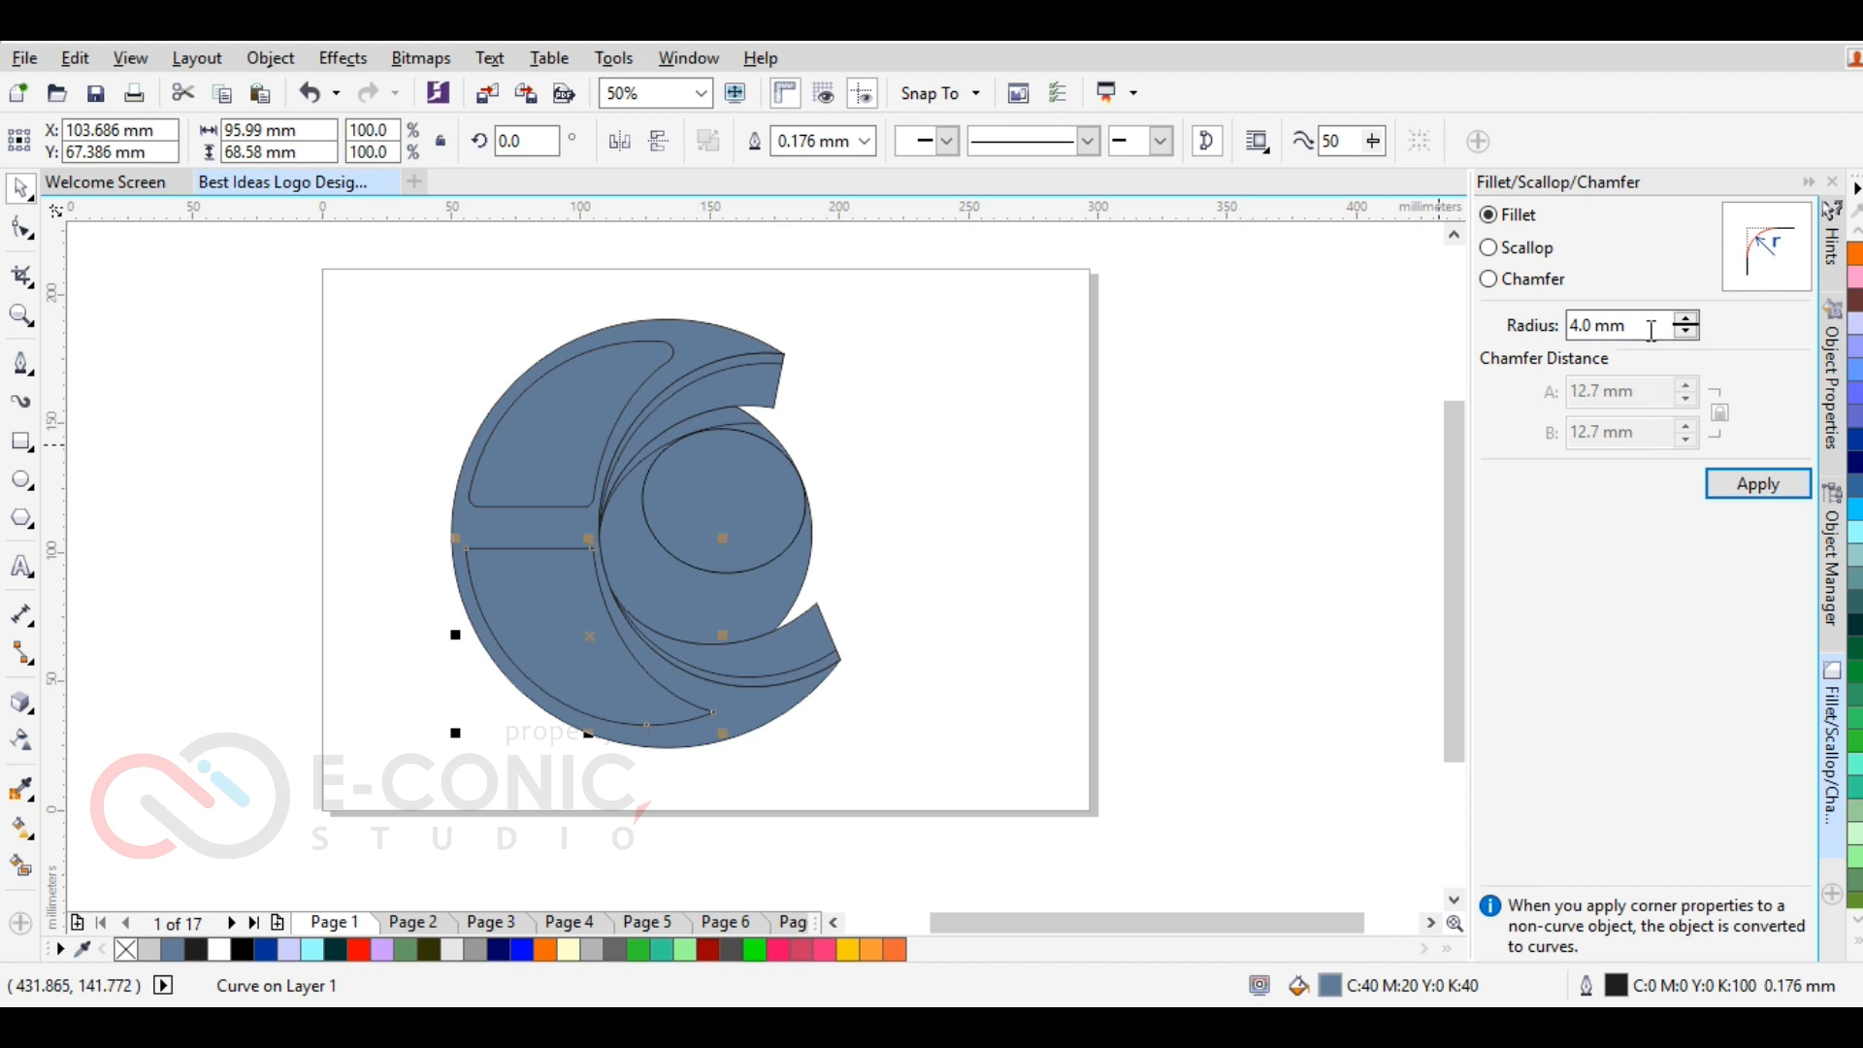
{"action": "left_click", "coordinate": [1734, 491]}
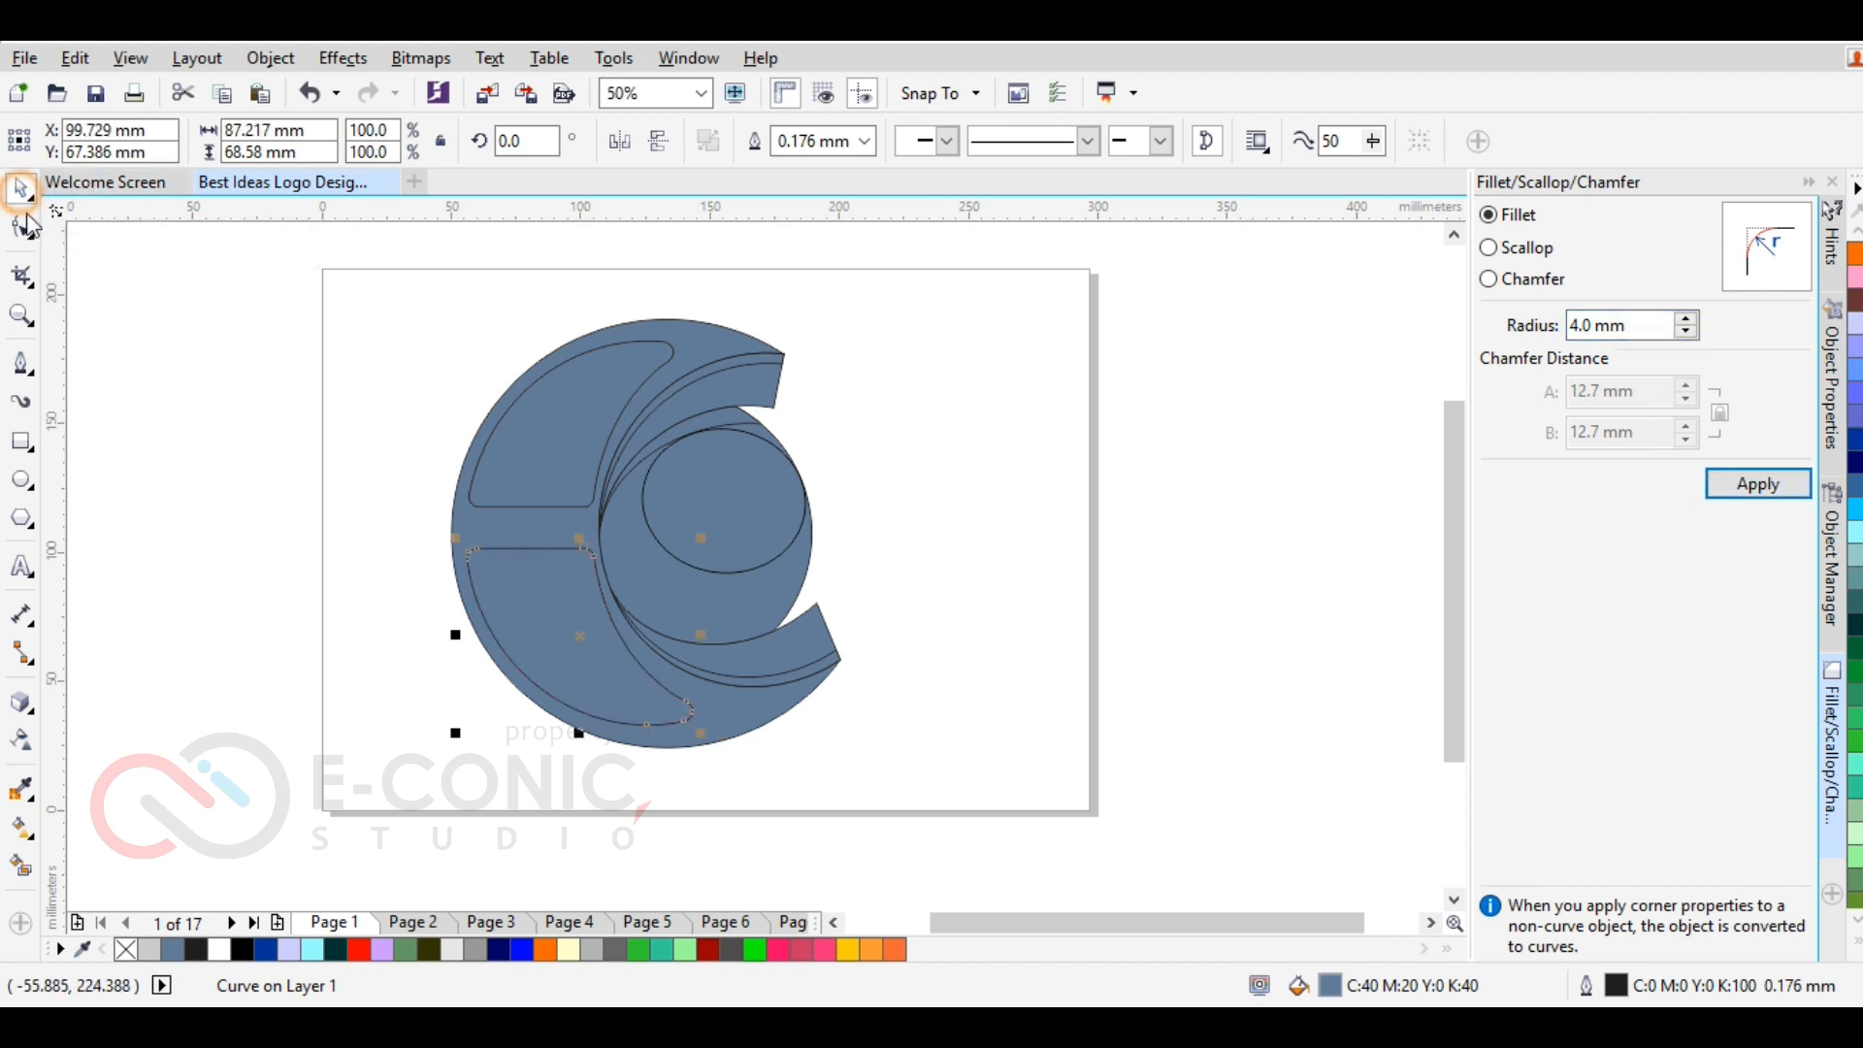
Select both rounded crescent halves together and fill them with white
{"action": "left_click", "coordinate": [289, 529]}
{"action": "left_click", "coordinate": [559, 660]}
{"action": "left_click", "coordinate": [554, 449], "text": "shift"}
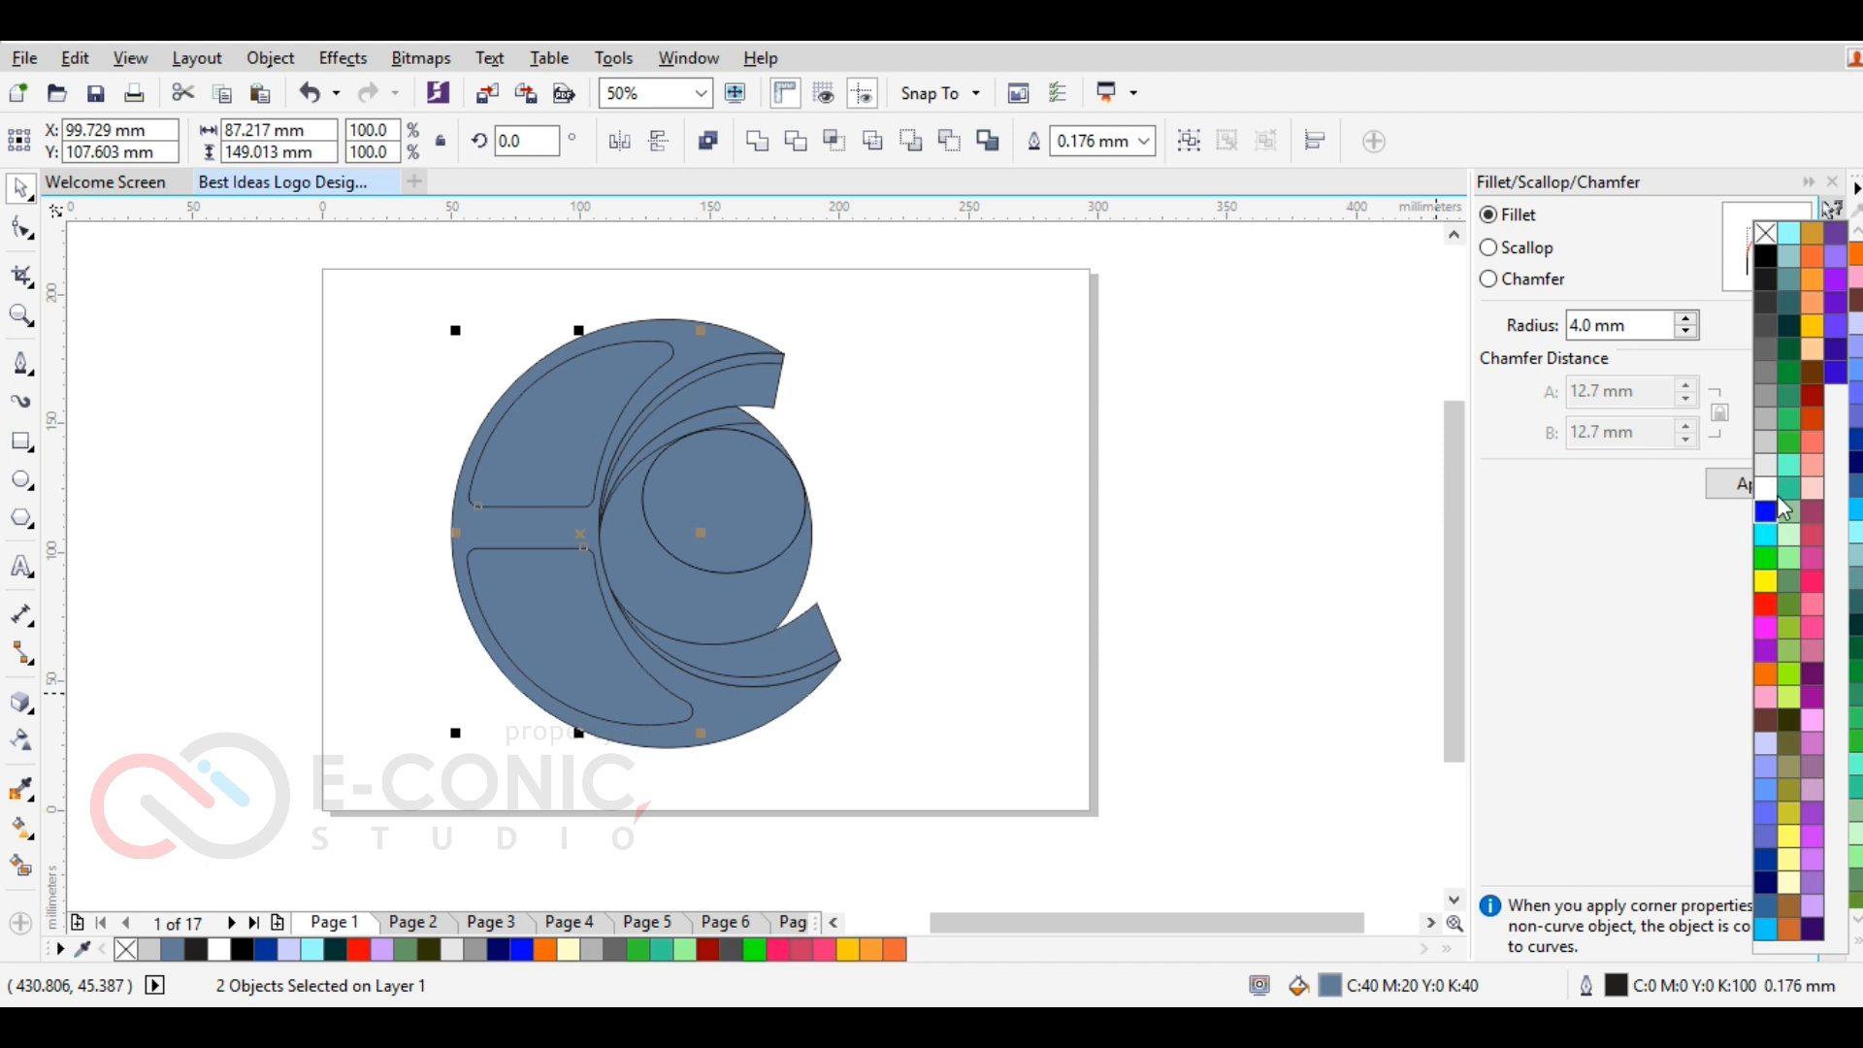
{"action": "left_click", "coordinate": [1767, 487]}
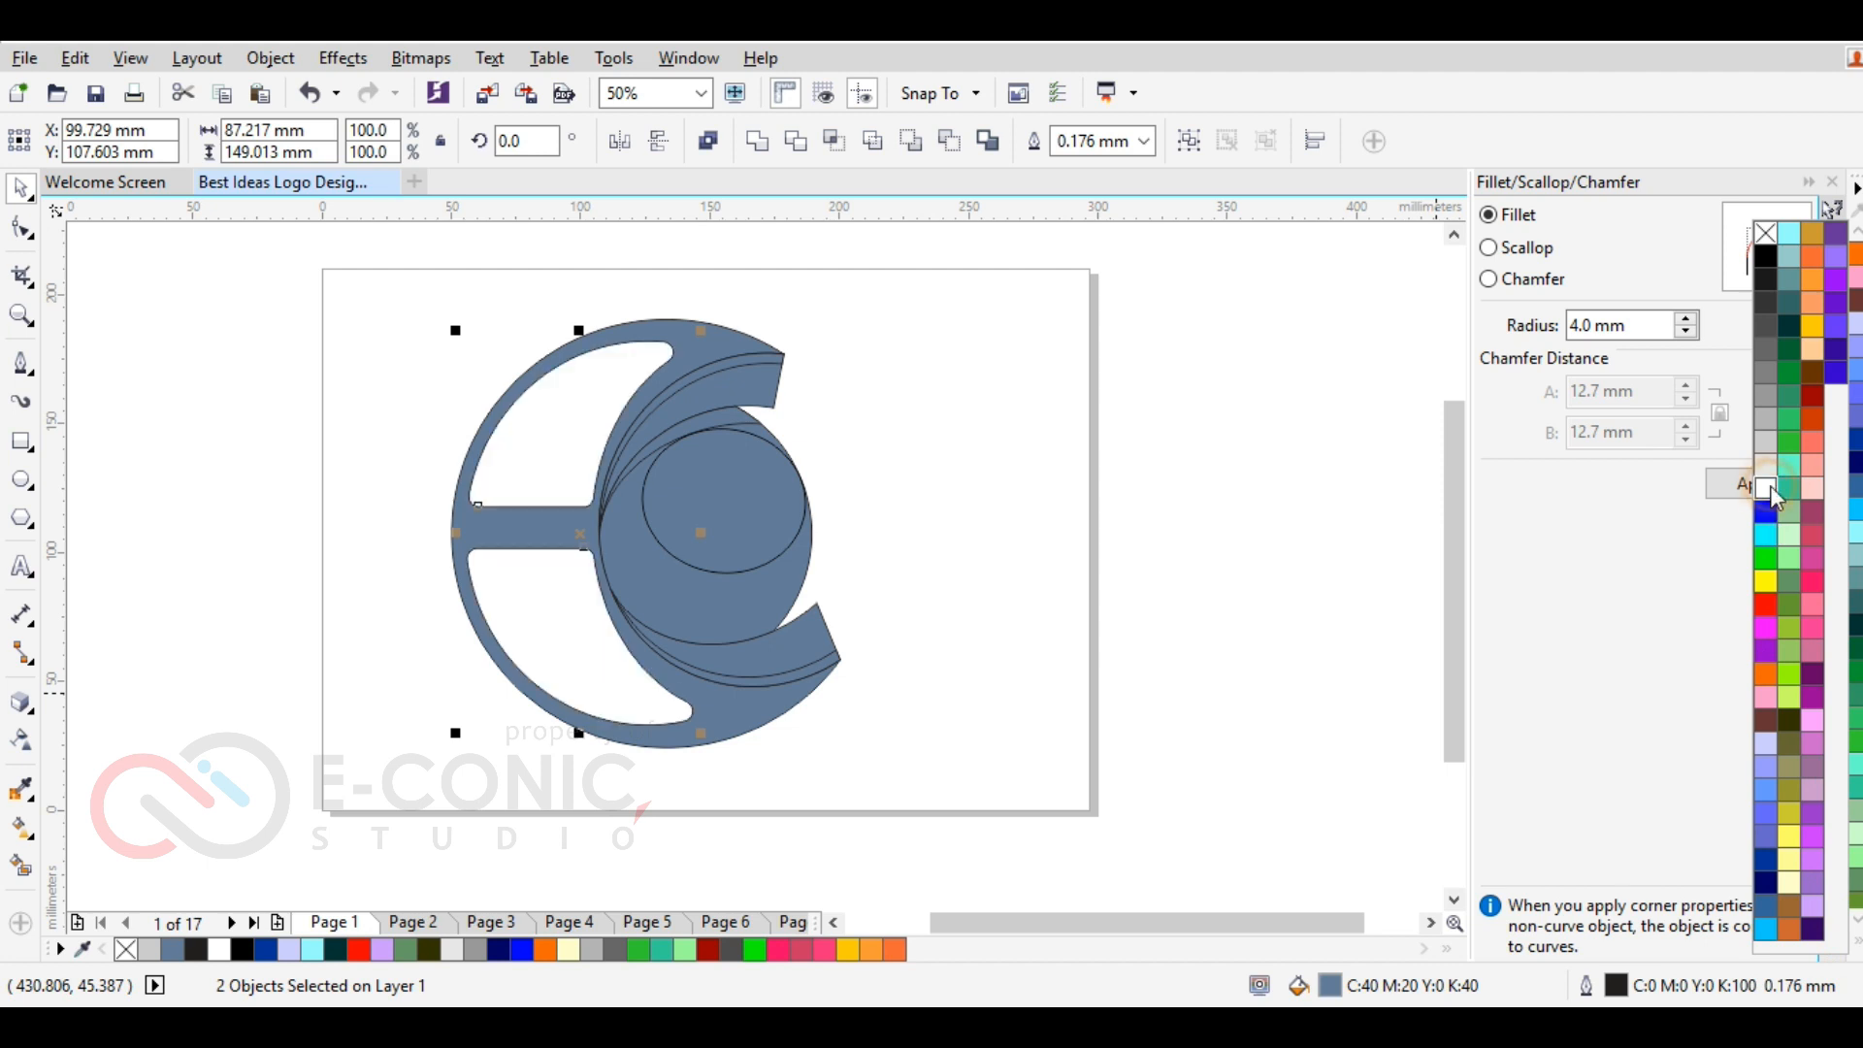
{"action": "left_click", "coordinate": [434, 515]}
Fill the tilted ellipse inside the inner circle with white
{"action": "scroll", "coordinate": [438, 511], "scroll_direction": "up", "scroll_amount": 1}
{"action": "scroll", "coordinate": [438, 512], "scroll_direction": "down", "scroll_amount": 1}
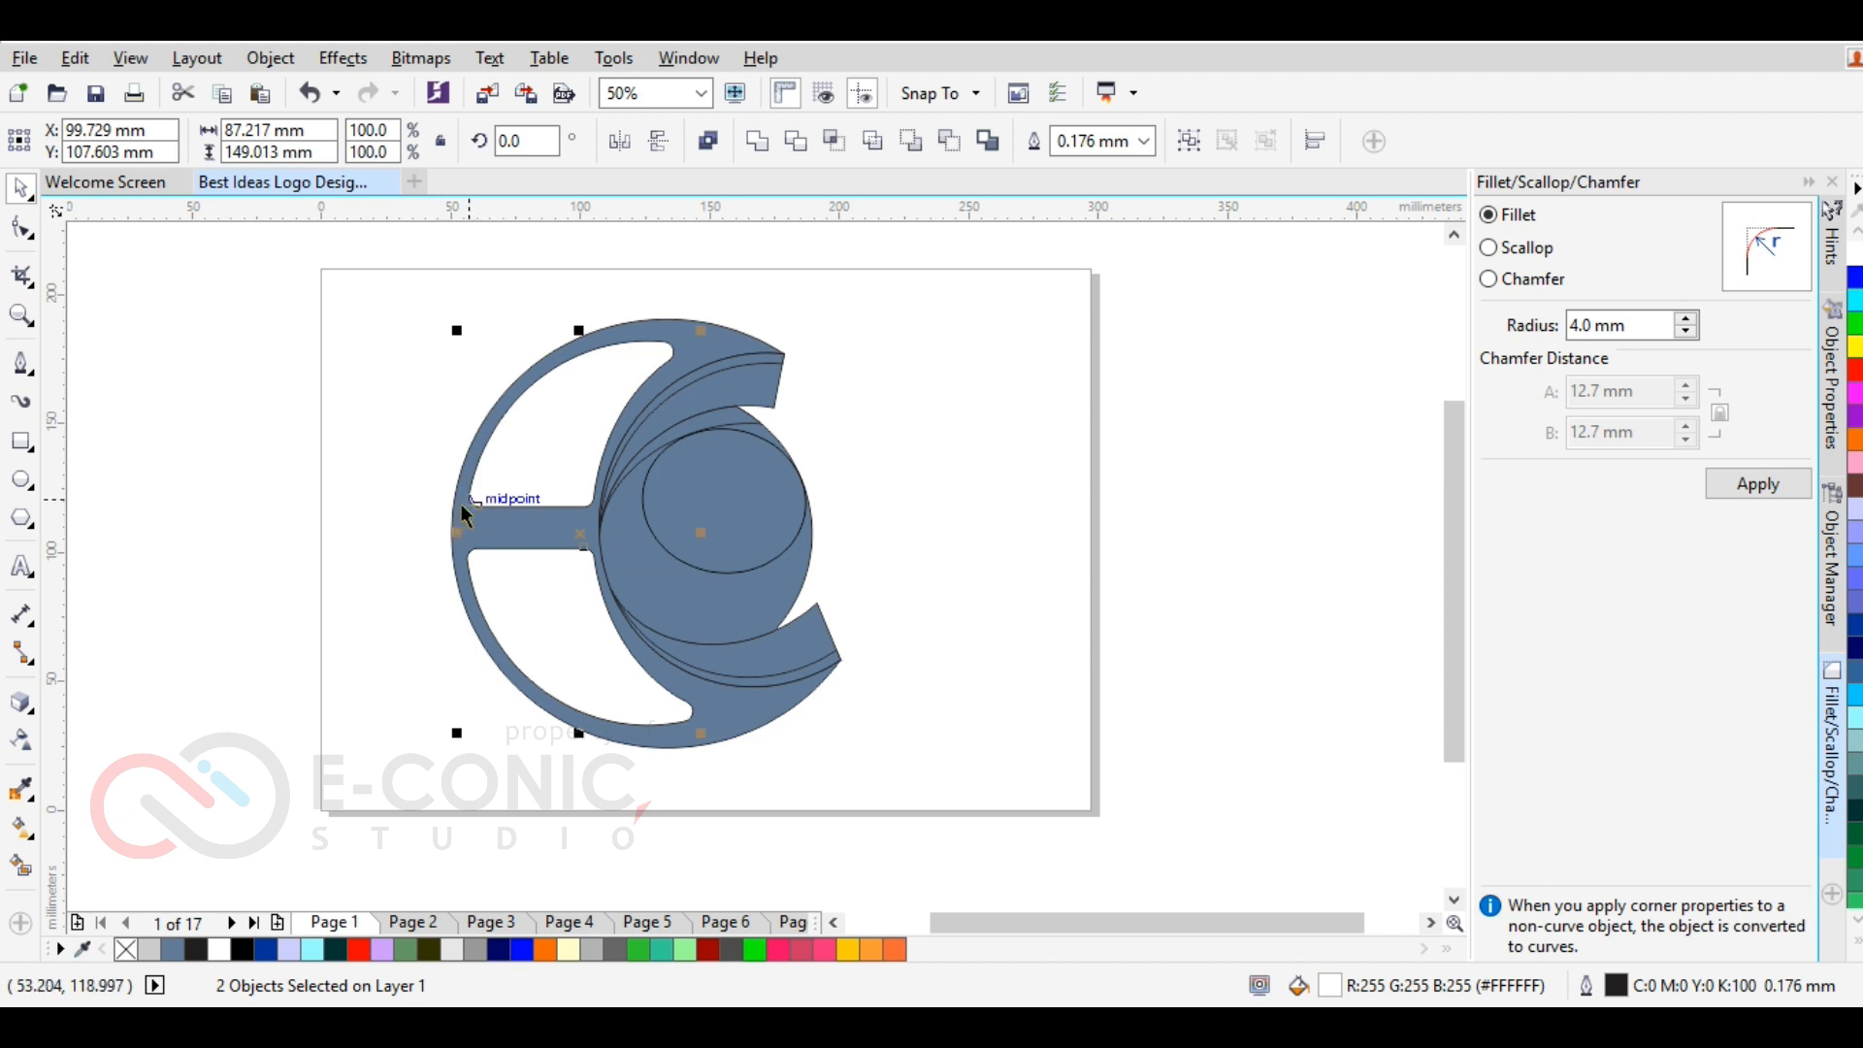
{"action": "scroll", "coordinate": [372, 479], "scroll_direction": "left", "scroll_amount": 1}
{"action": "scroll", "coordinate": [424, 515], "scroll_direction": "left", "scroll_amount": 1}
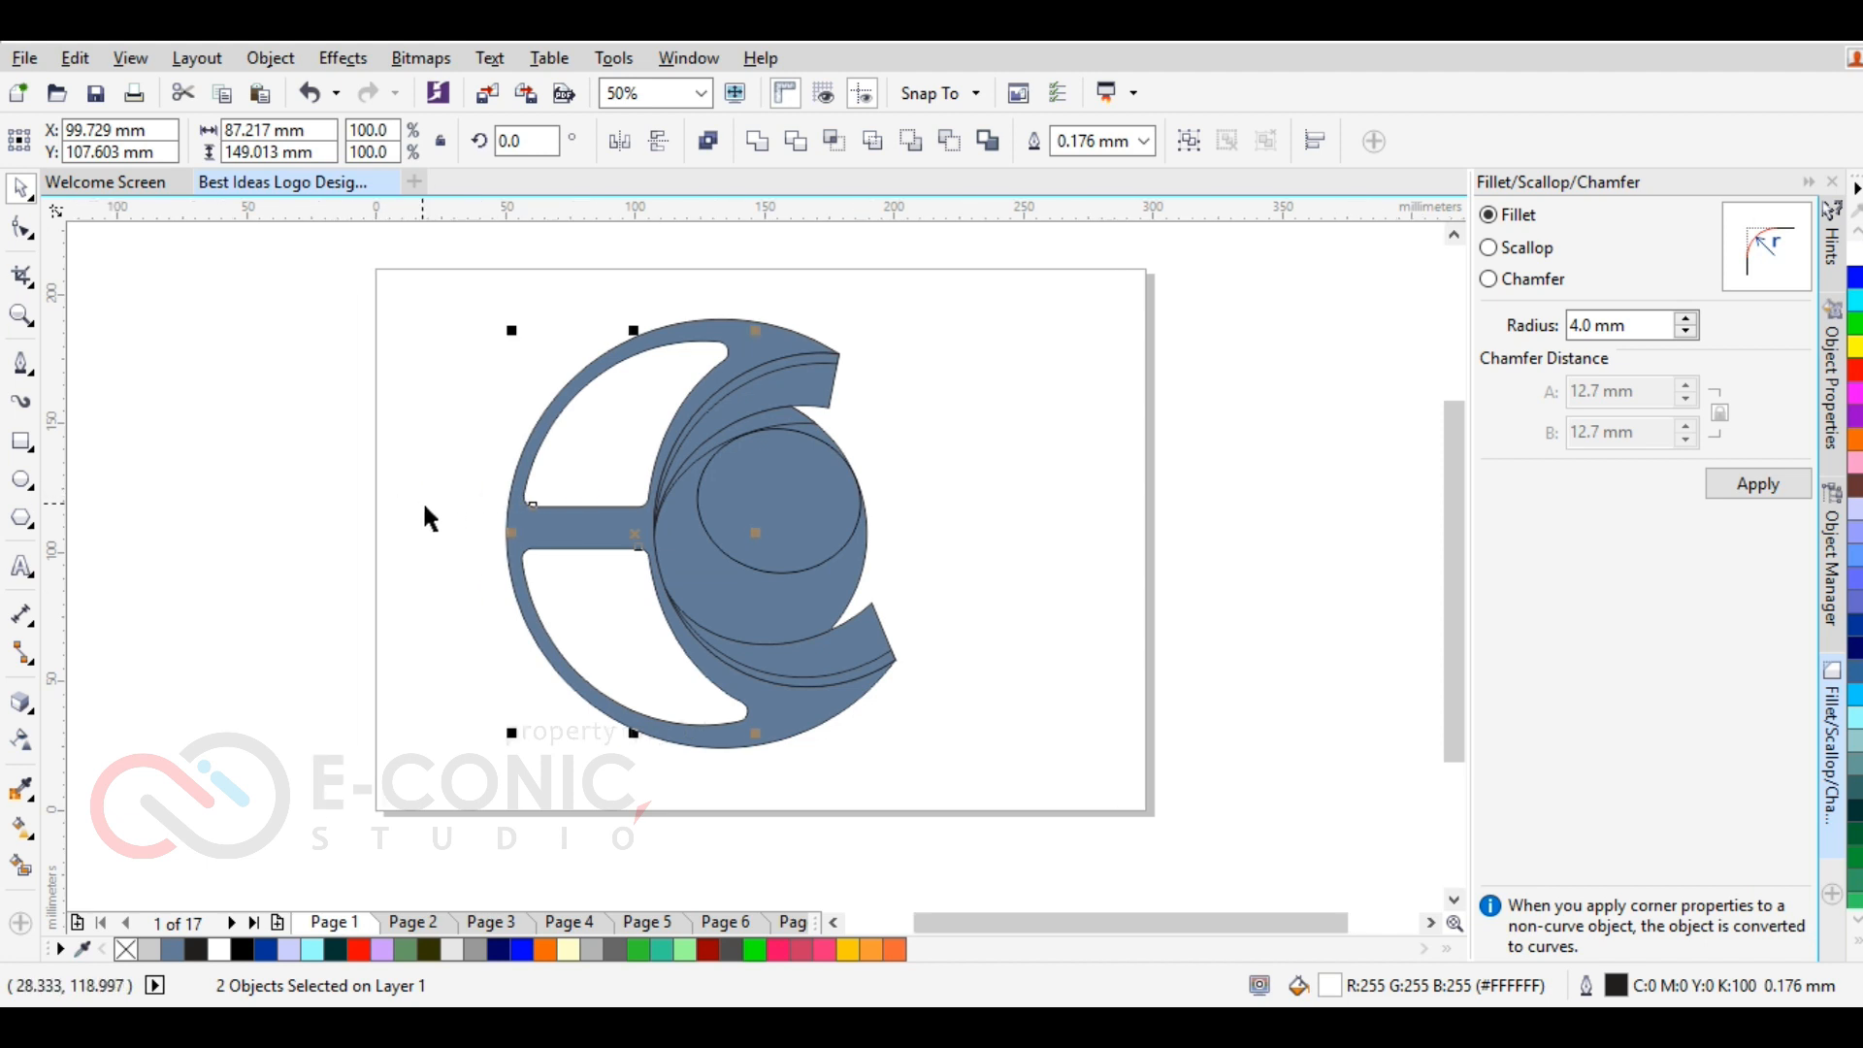
{"action": "scroll", "coordinate": [657, 528], "scroll_direction": "up", "scroll_amount": 1}
{"action": "scroll", "coordinate": [659, 539], "scroll_direction": "down", "scroll_amount": 1}
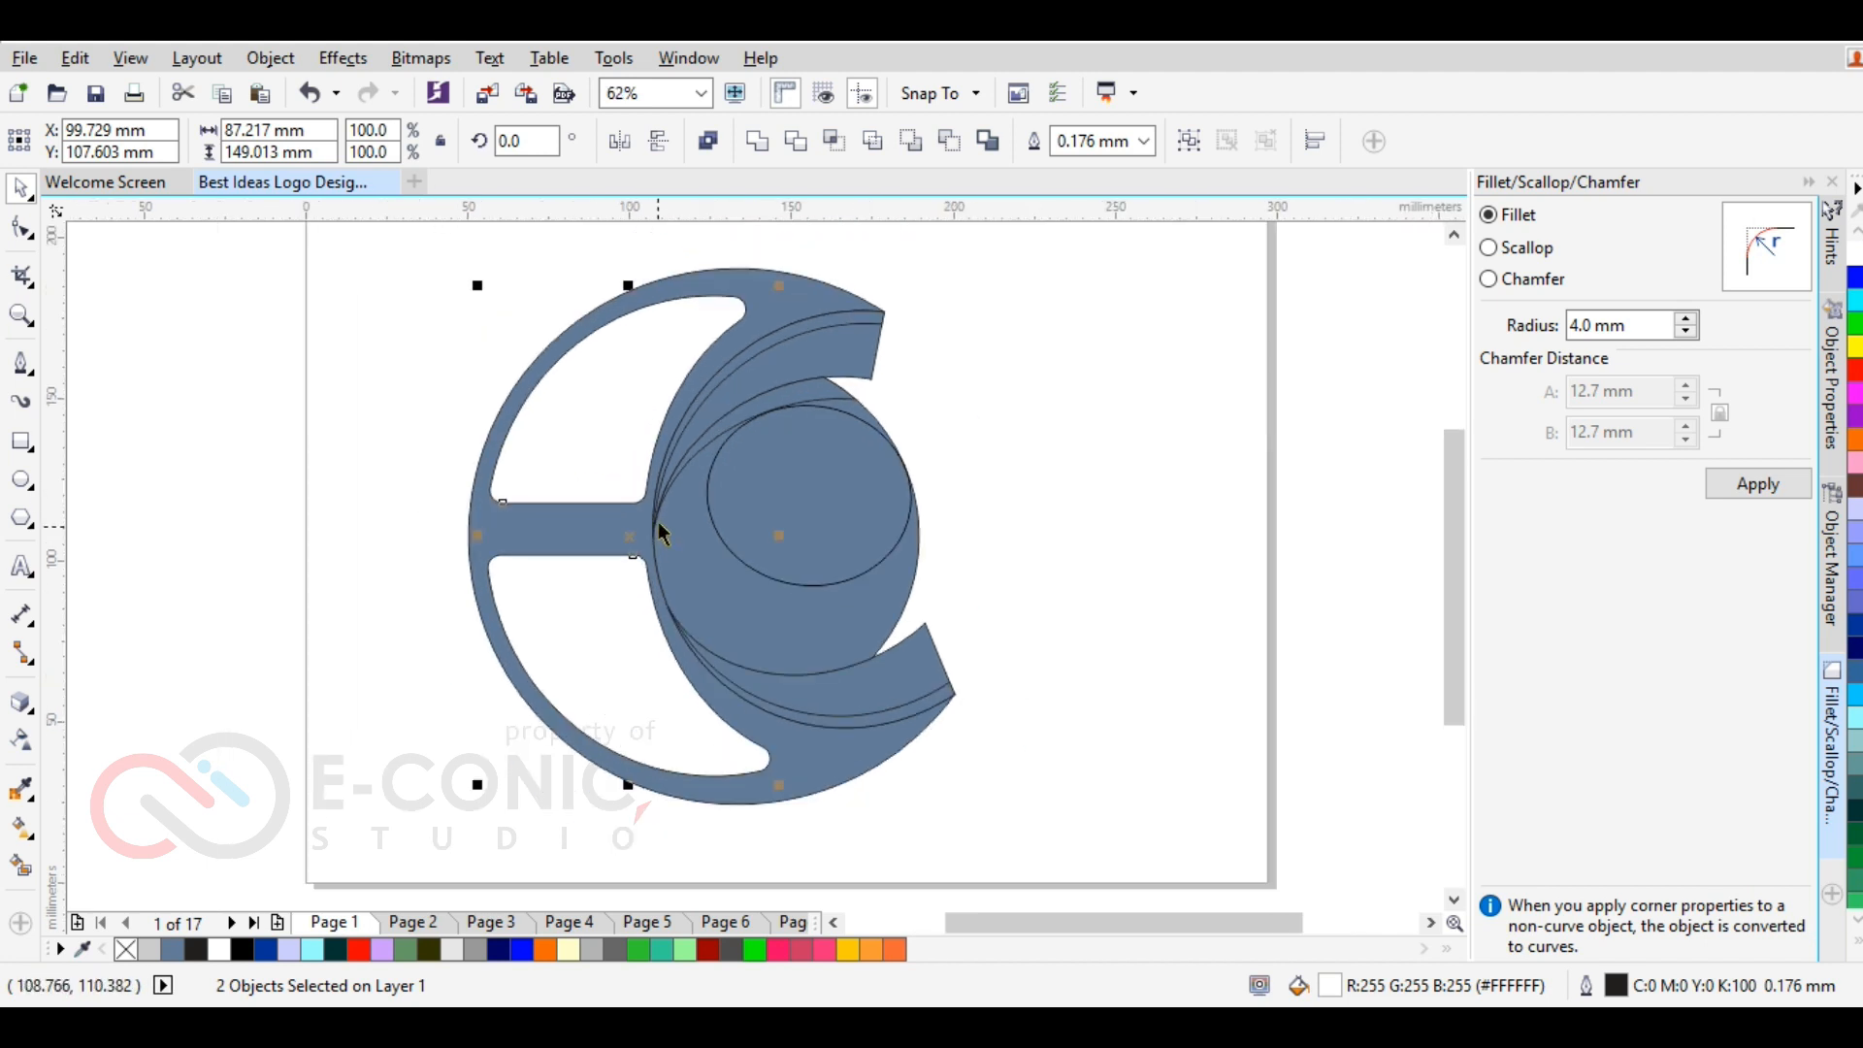
{"action": "scroll", "coordinate": [692, 367], "scroll_direction": "up", "scroll_amount": 1}
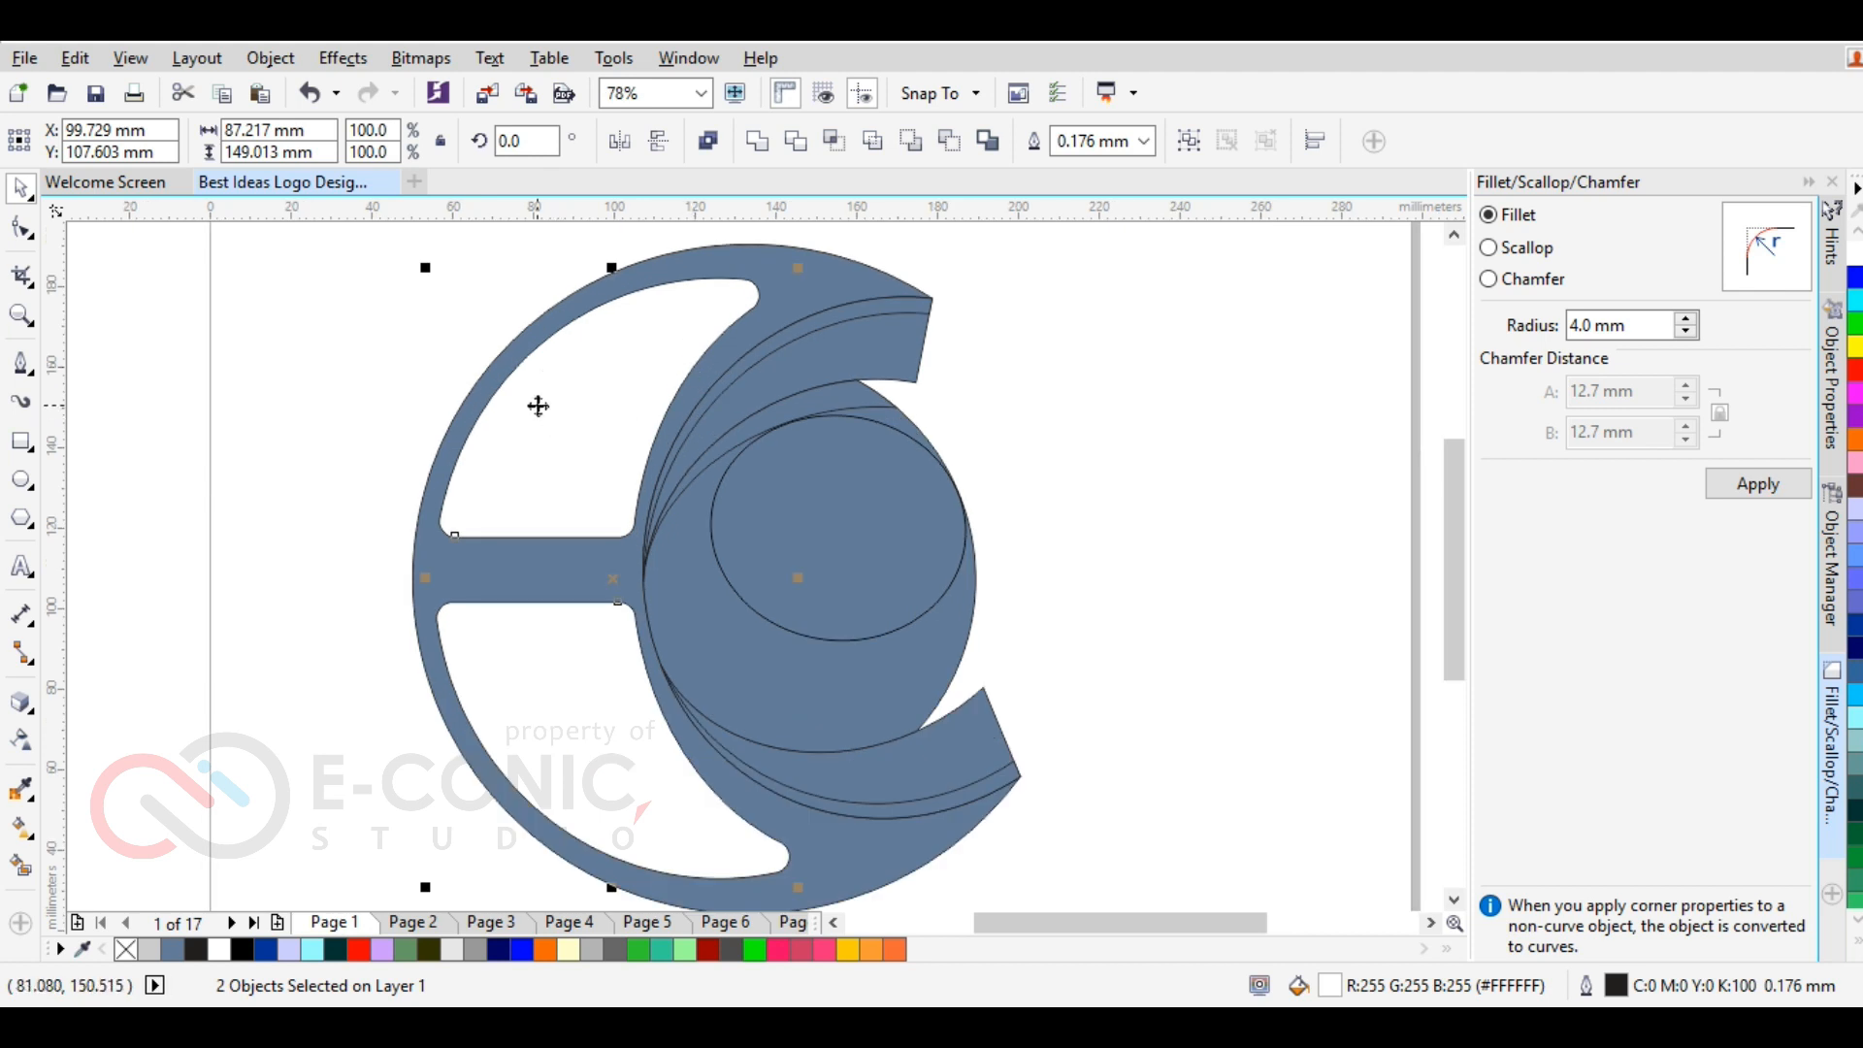
{"action": "left_click", "coordinate": [249, 407]}
{"action": "left_click", "coordinate": [832, 536]}
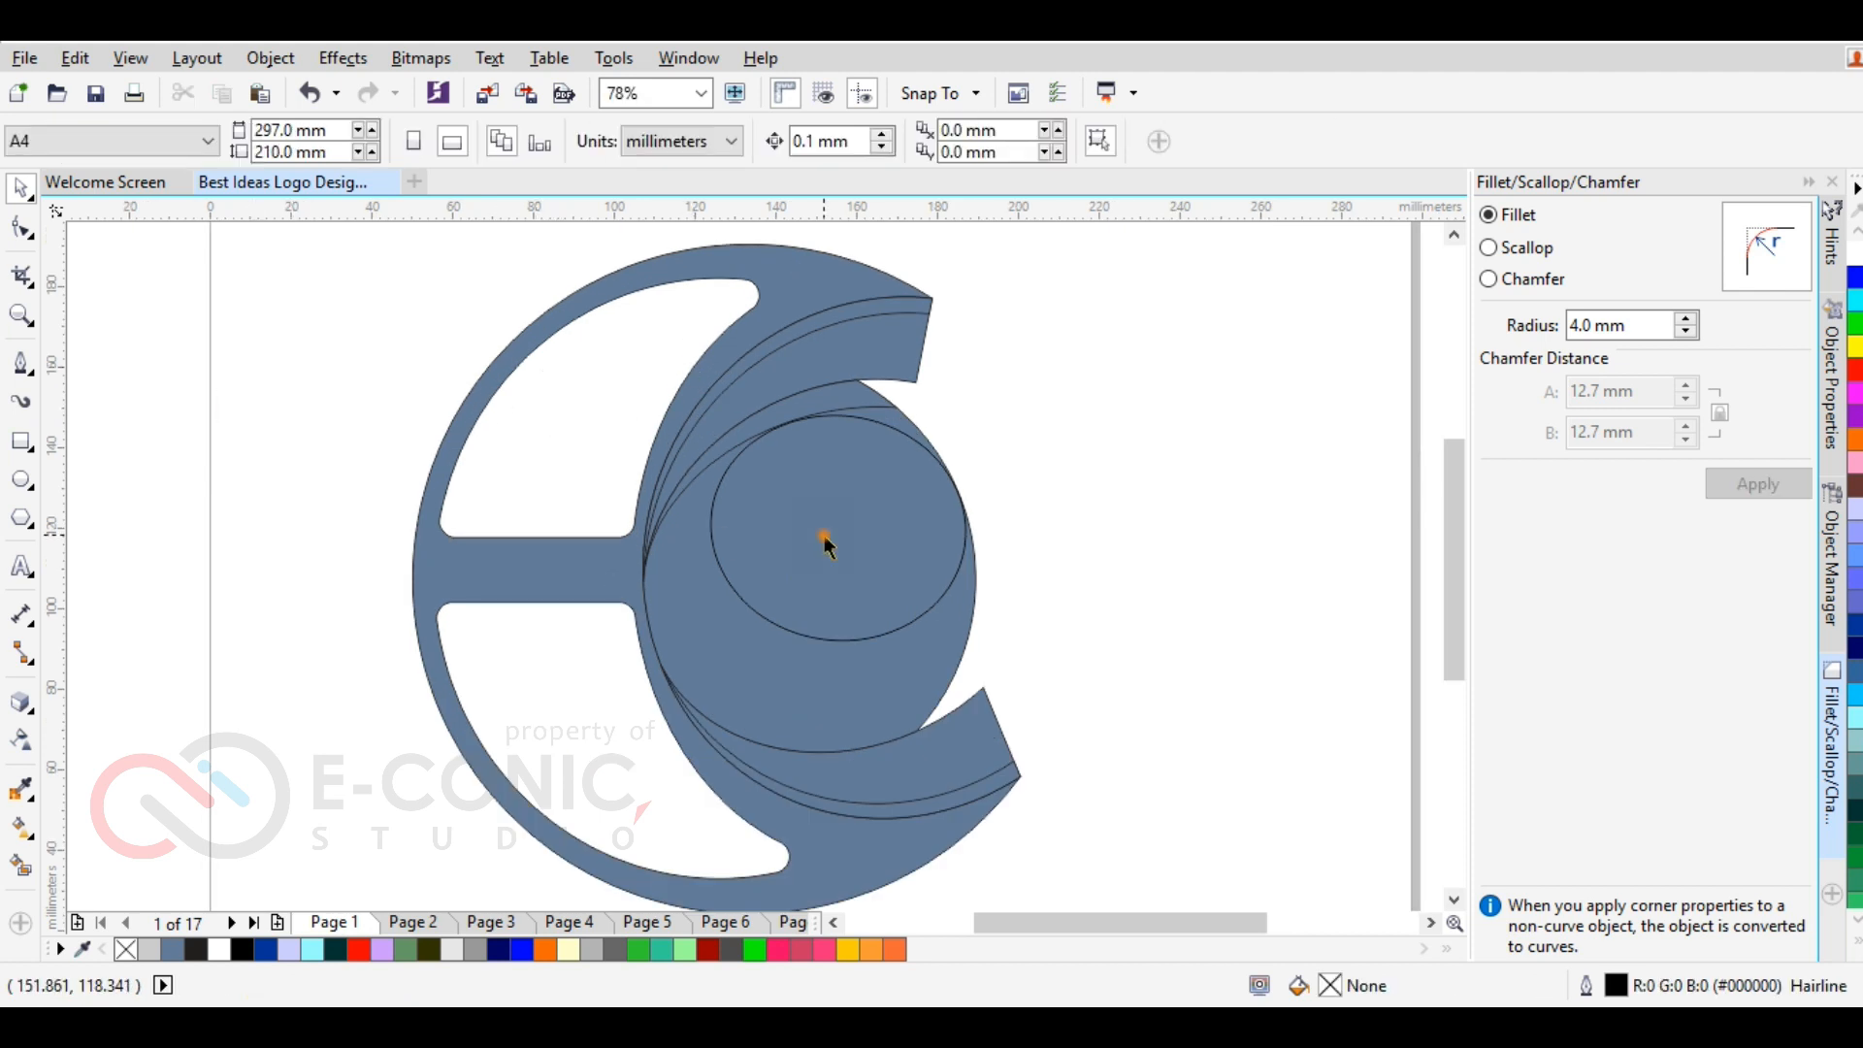
{"action": "left_click", "coordinate": [1857, 946]}
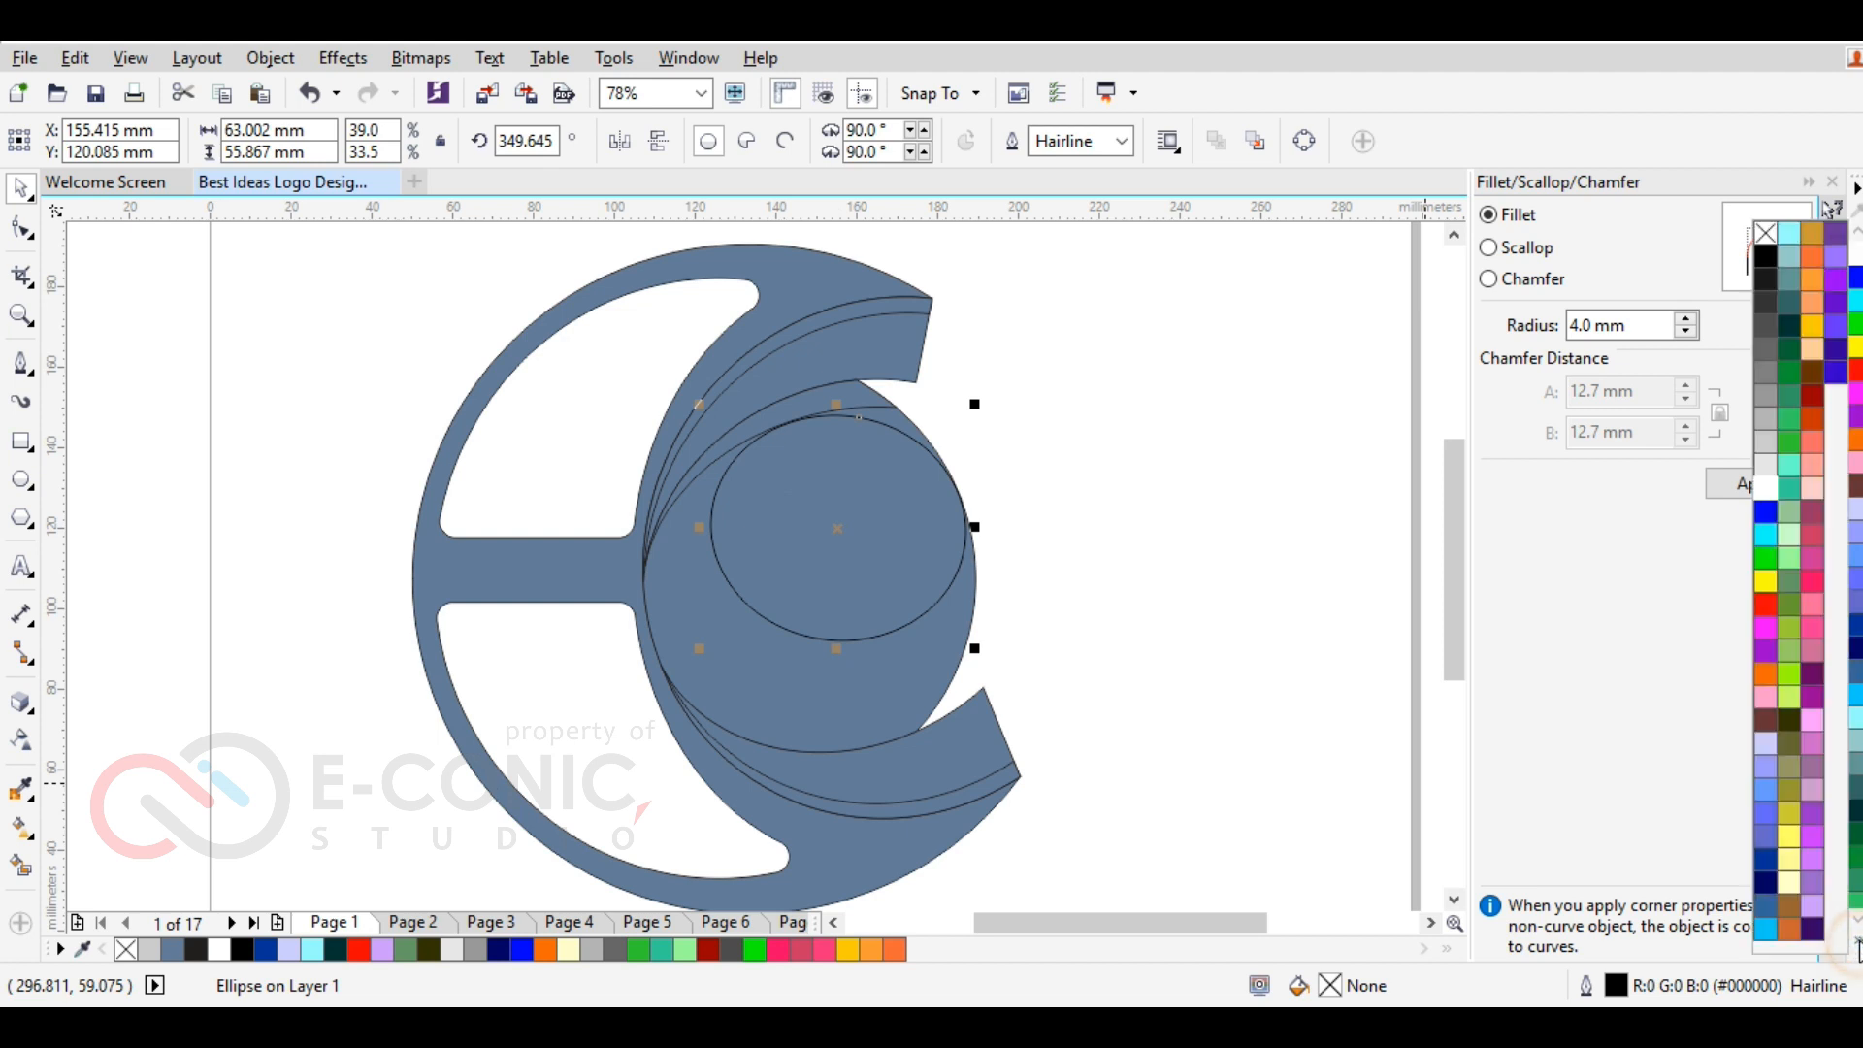
{"action": "left_click", "coordinate": [1764, 489]}
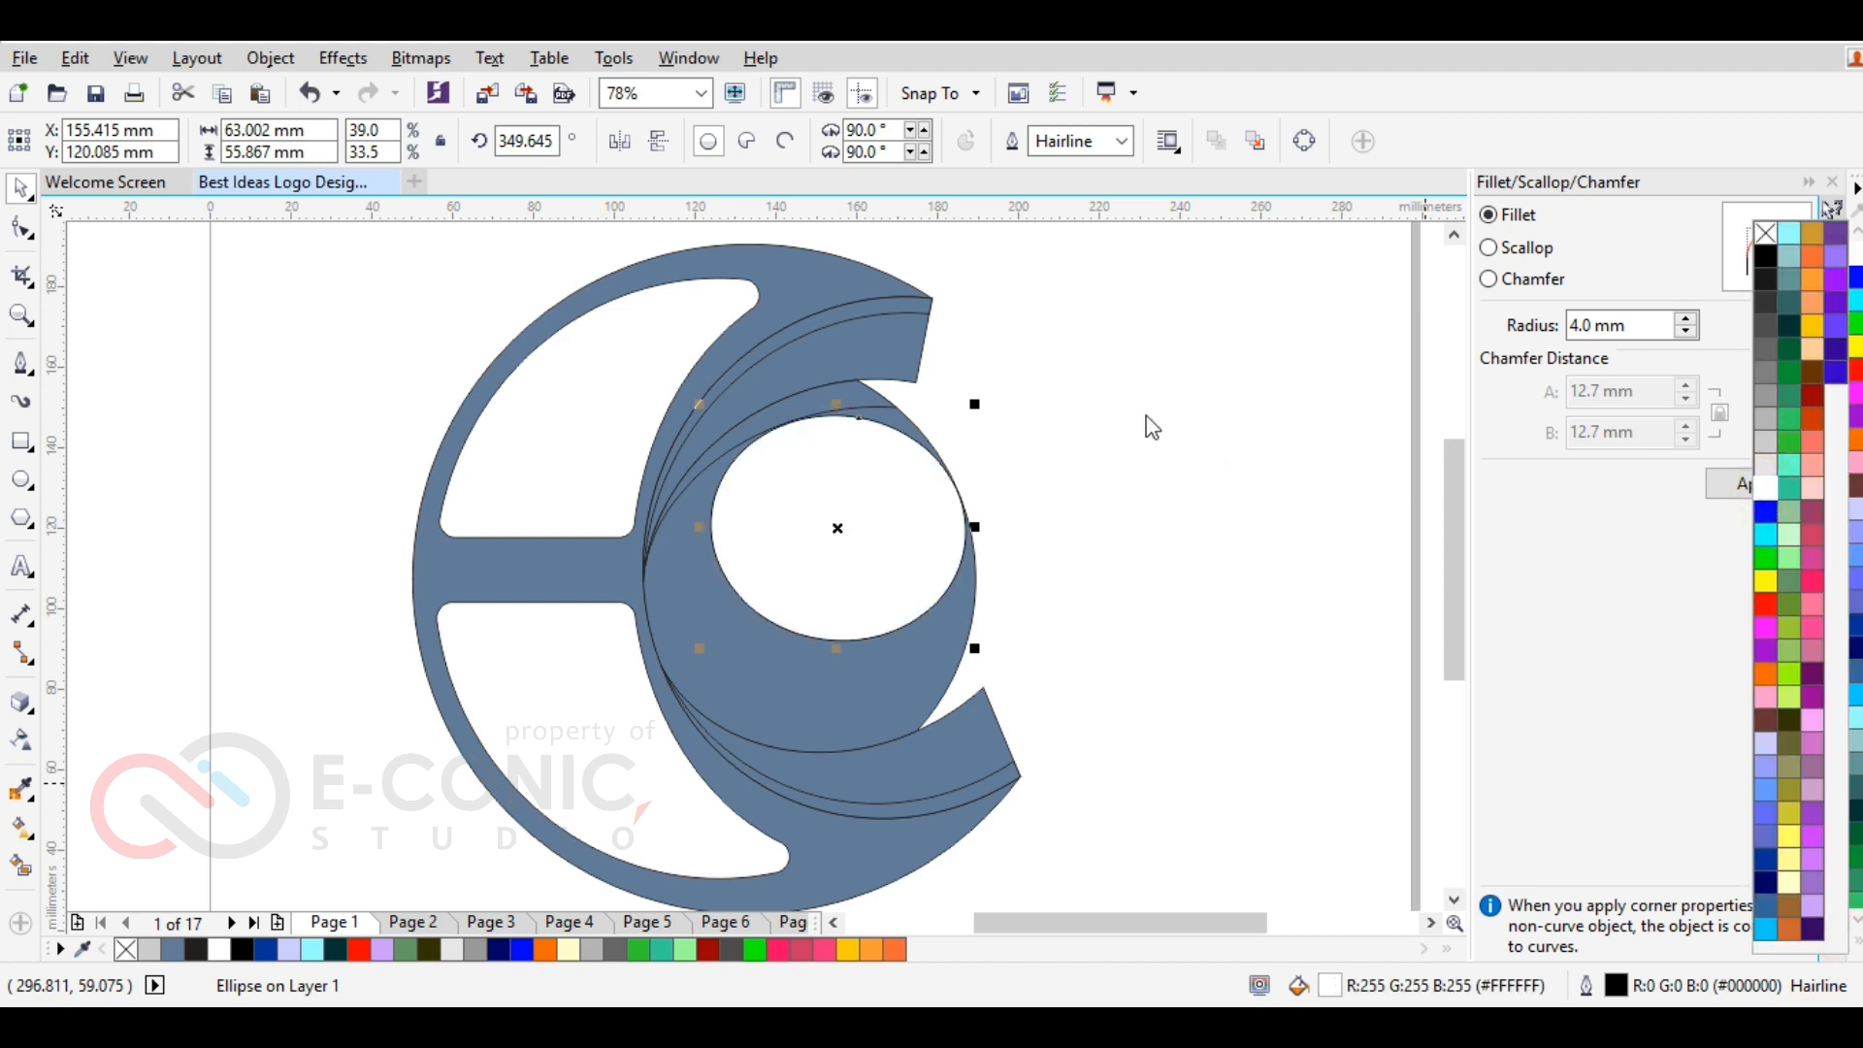
Give the wide lower band a linear fountain fill running from golden yellow to Neon Red with the Interactive Fill tool
{"action": "left_click", "coordinate": [919, 767]}
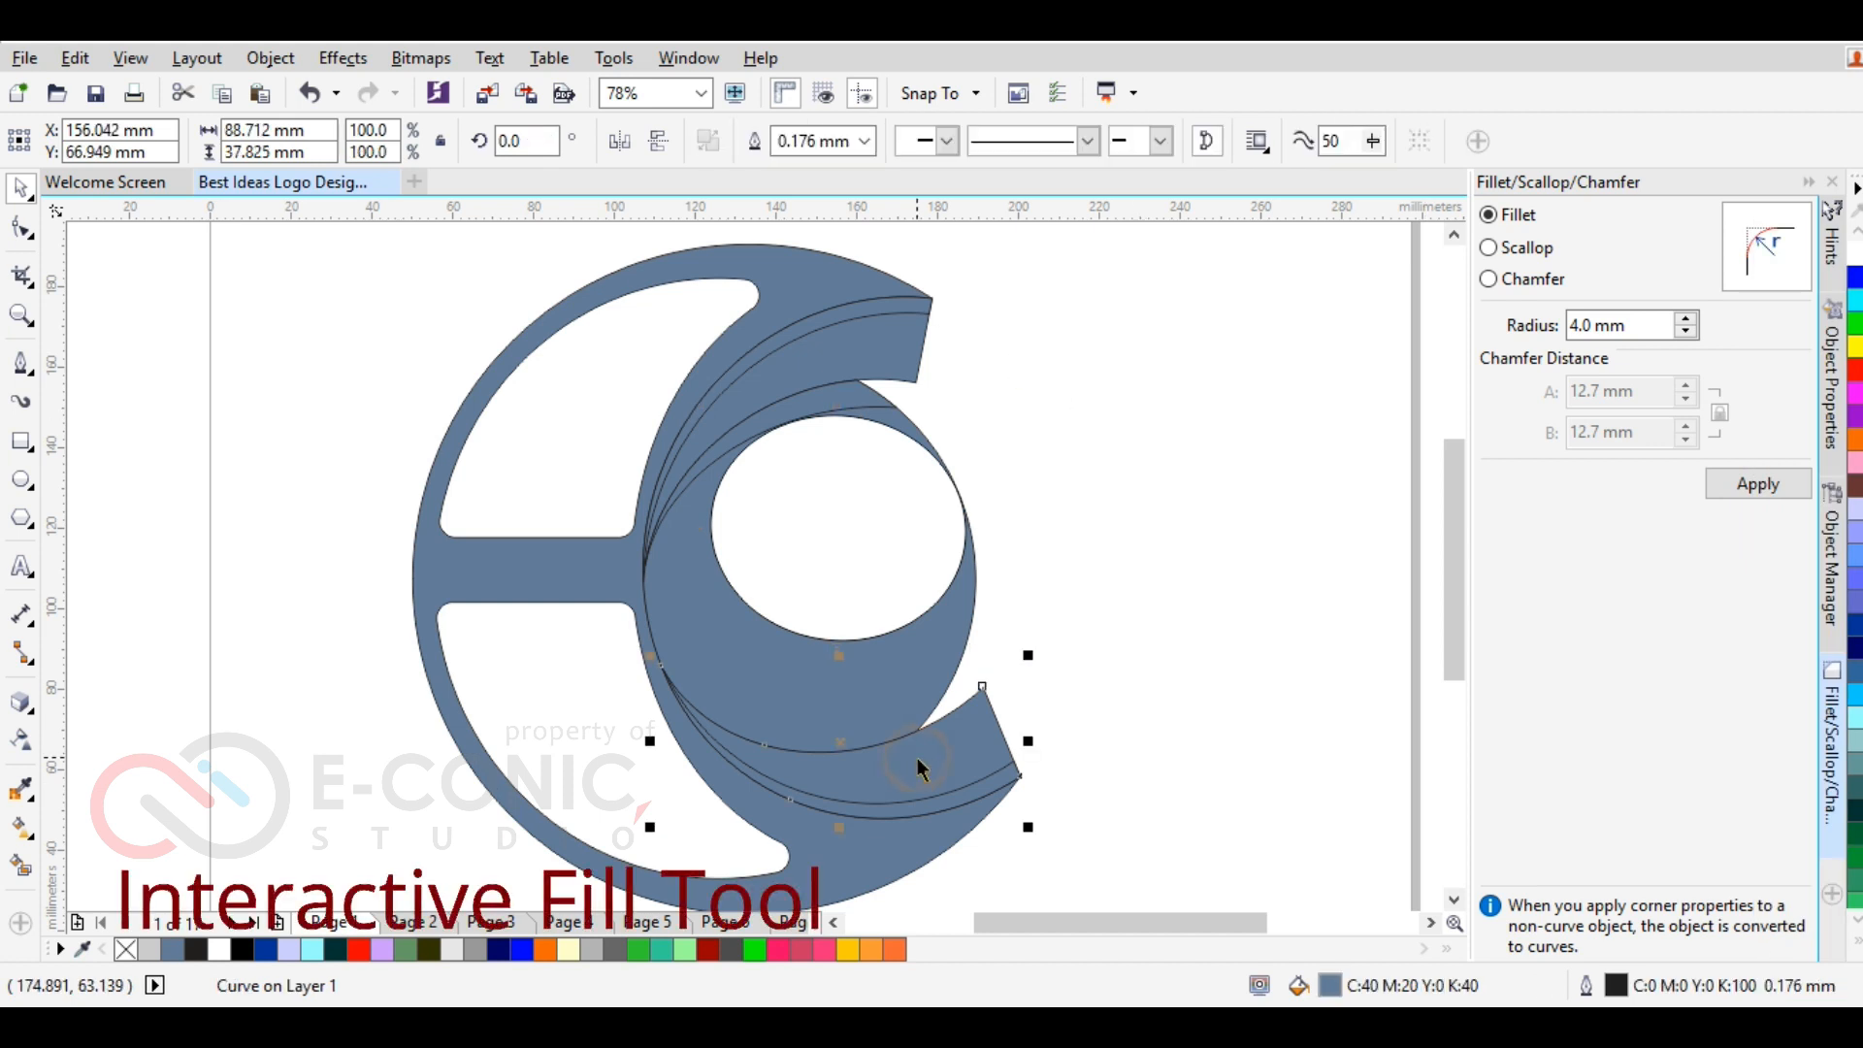
{"action": "left_click", "coordinate": [20, 833]}
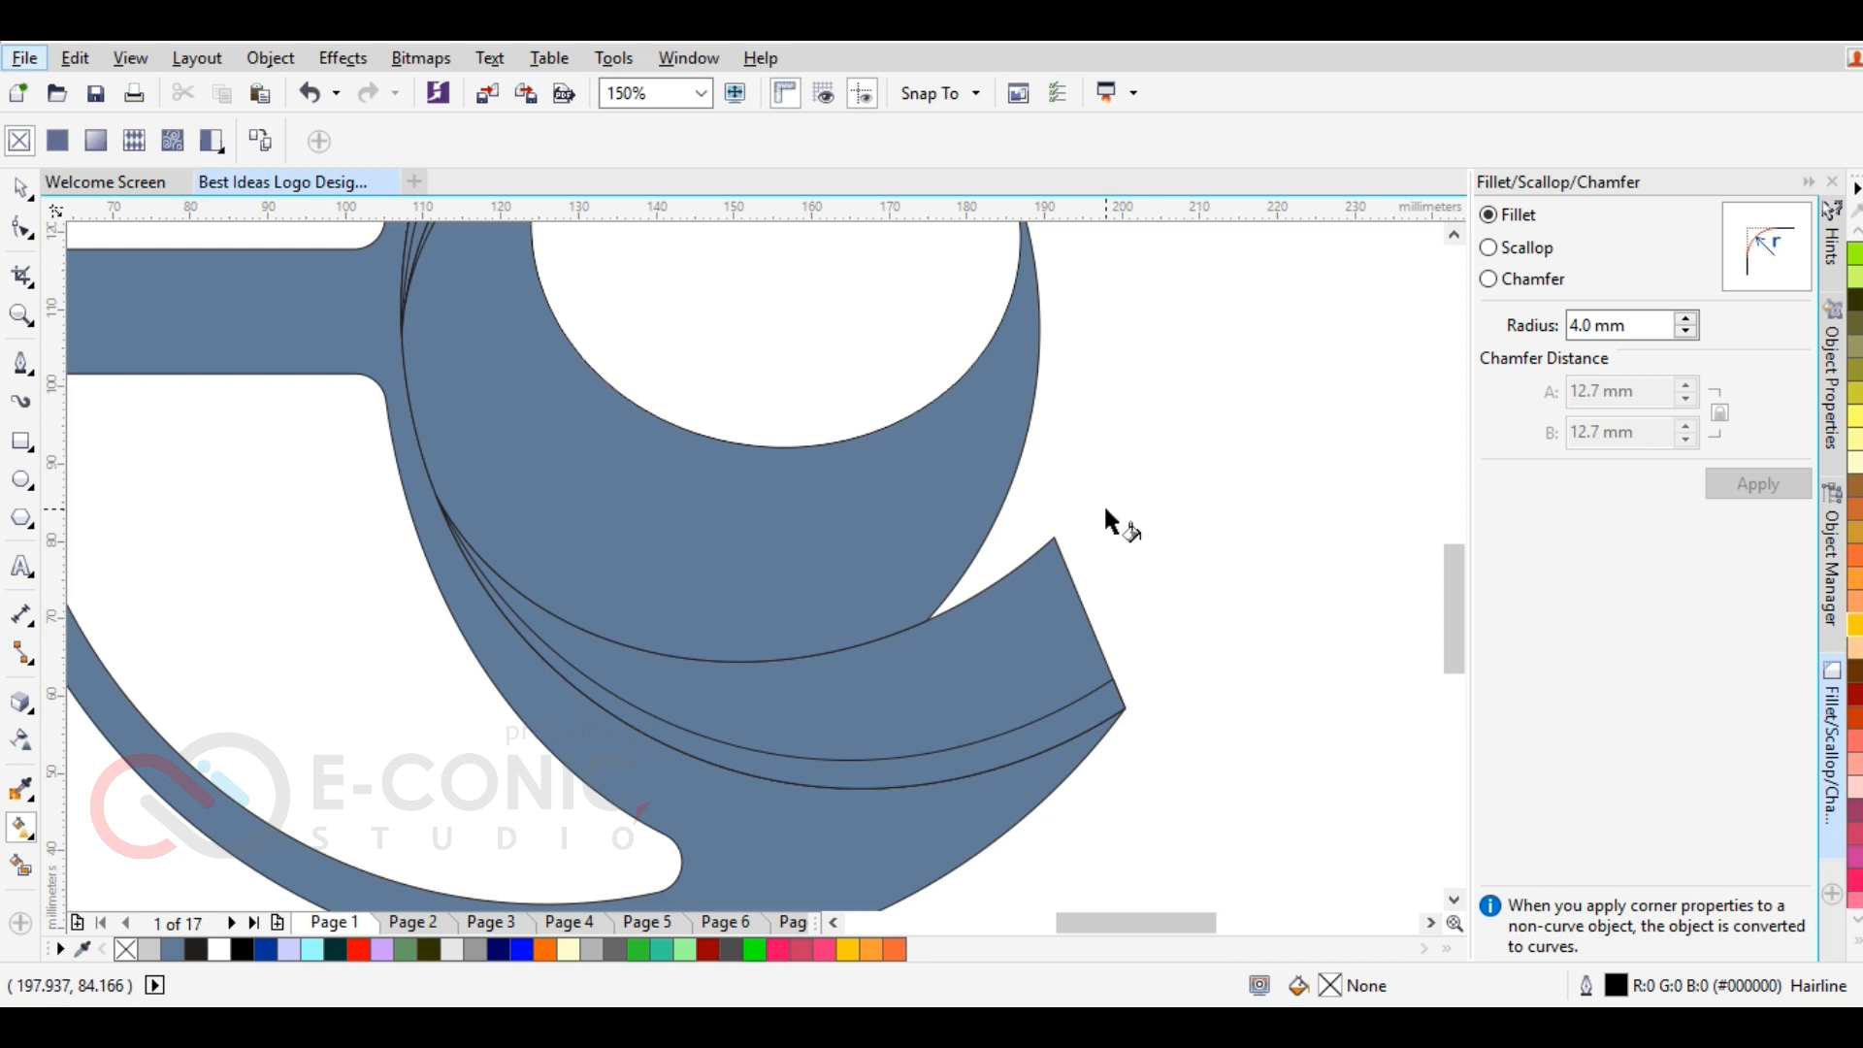
{"action": "left_click", "coordinate": [1051, 584]}
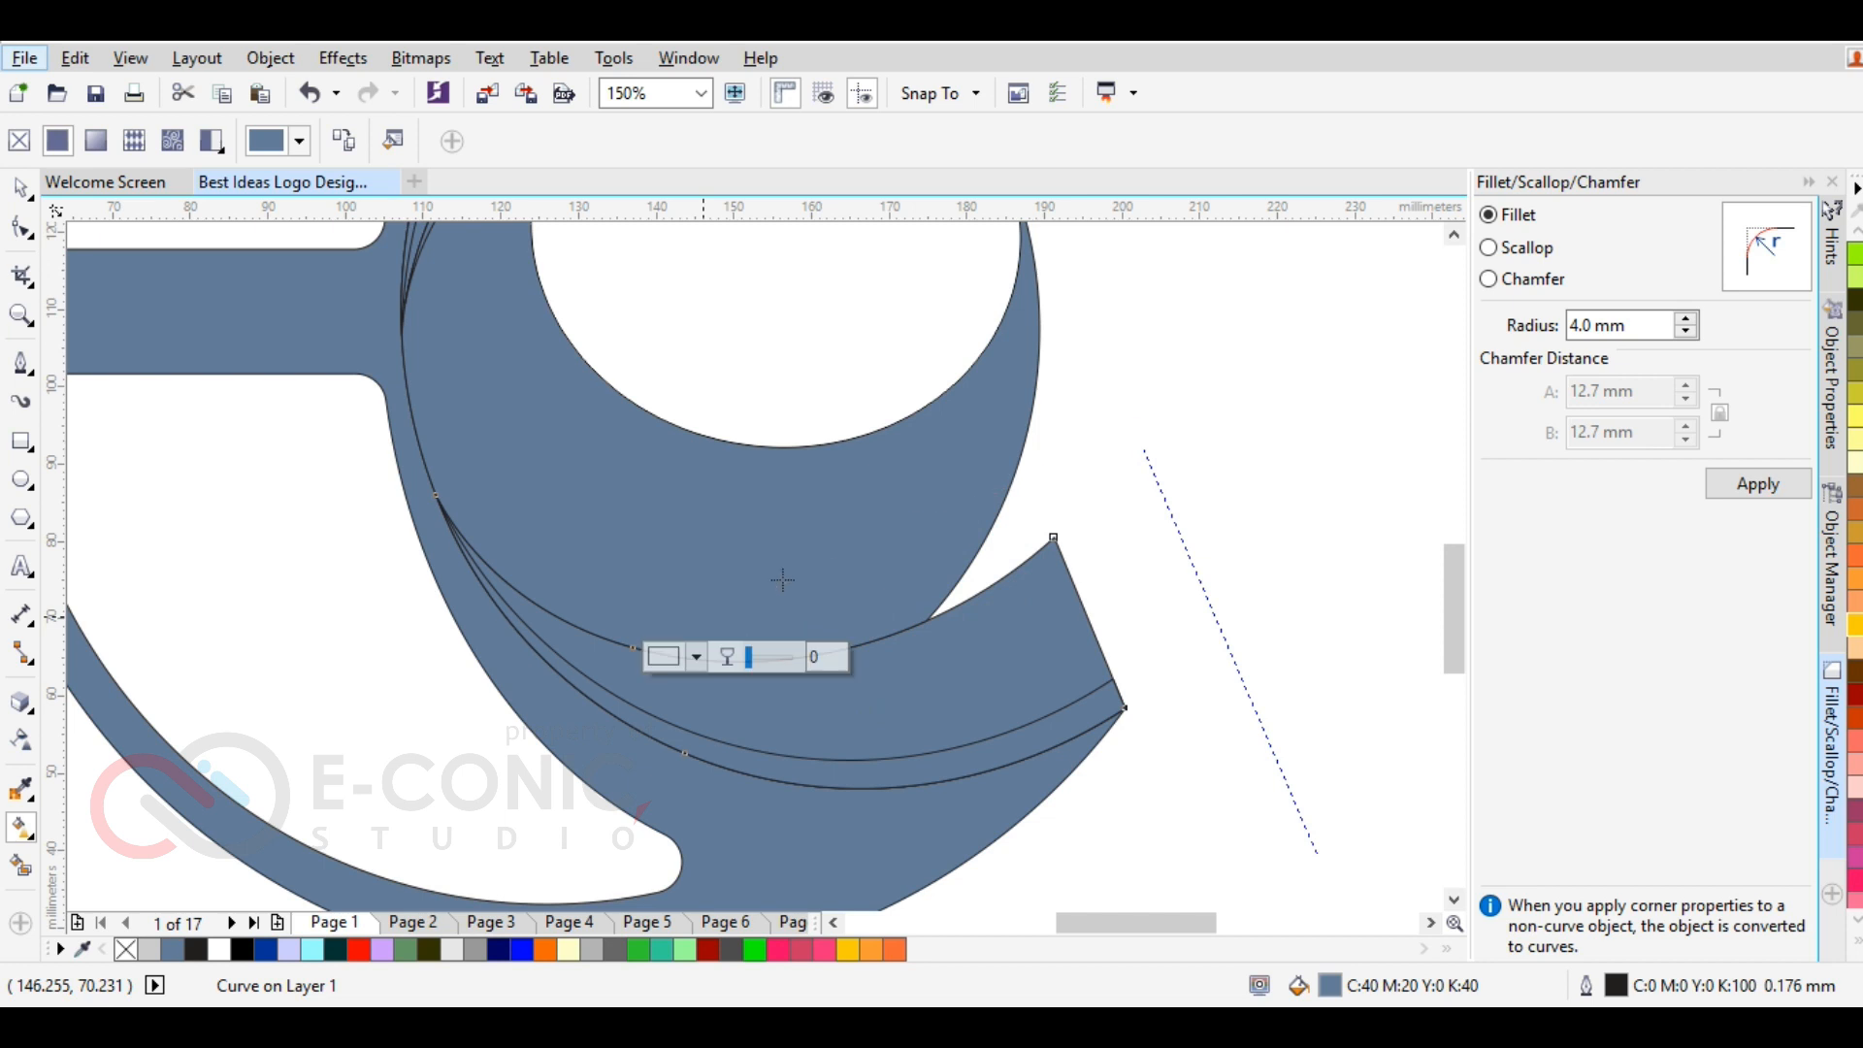
{"action": "mouse_move", "coordinate": [702, 615]}
{"action": "left_mouse_down"}
{"action": "mouse_move", "coordinate": [1136, 432]}
{"action": "mouse_move", "coordinate": [1036, 781]}
{"action": "mouse_move", "coordinate": [947, 825]}
{"action": "left_mouse_up"}
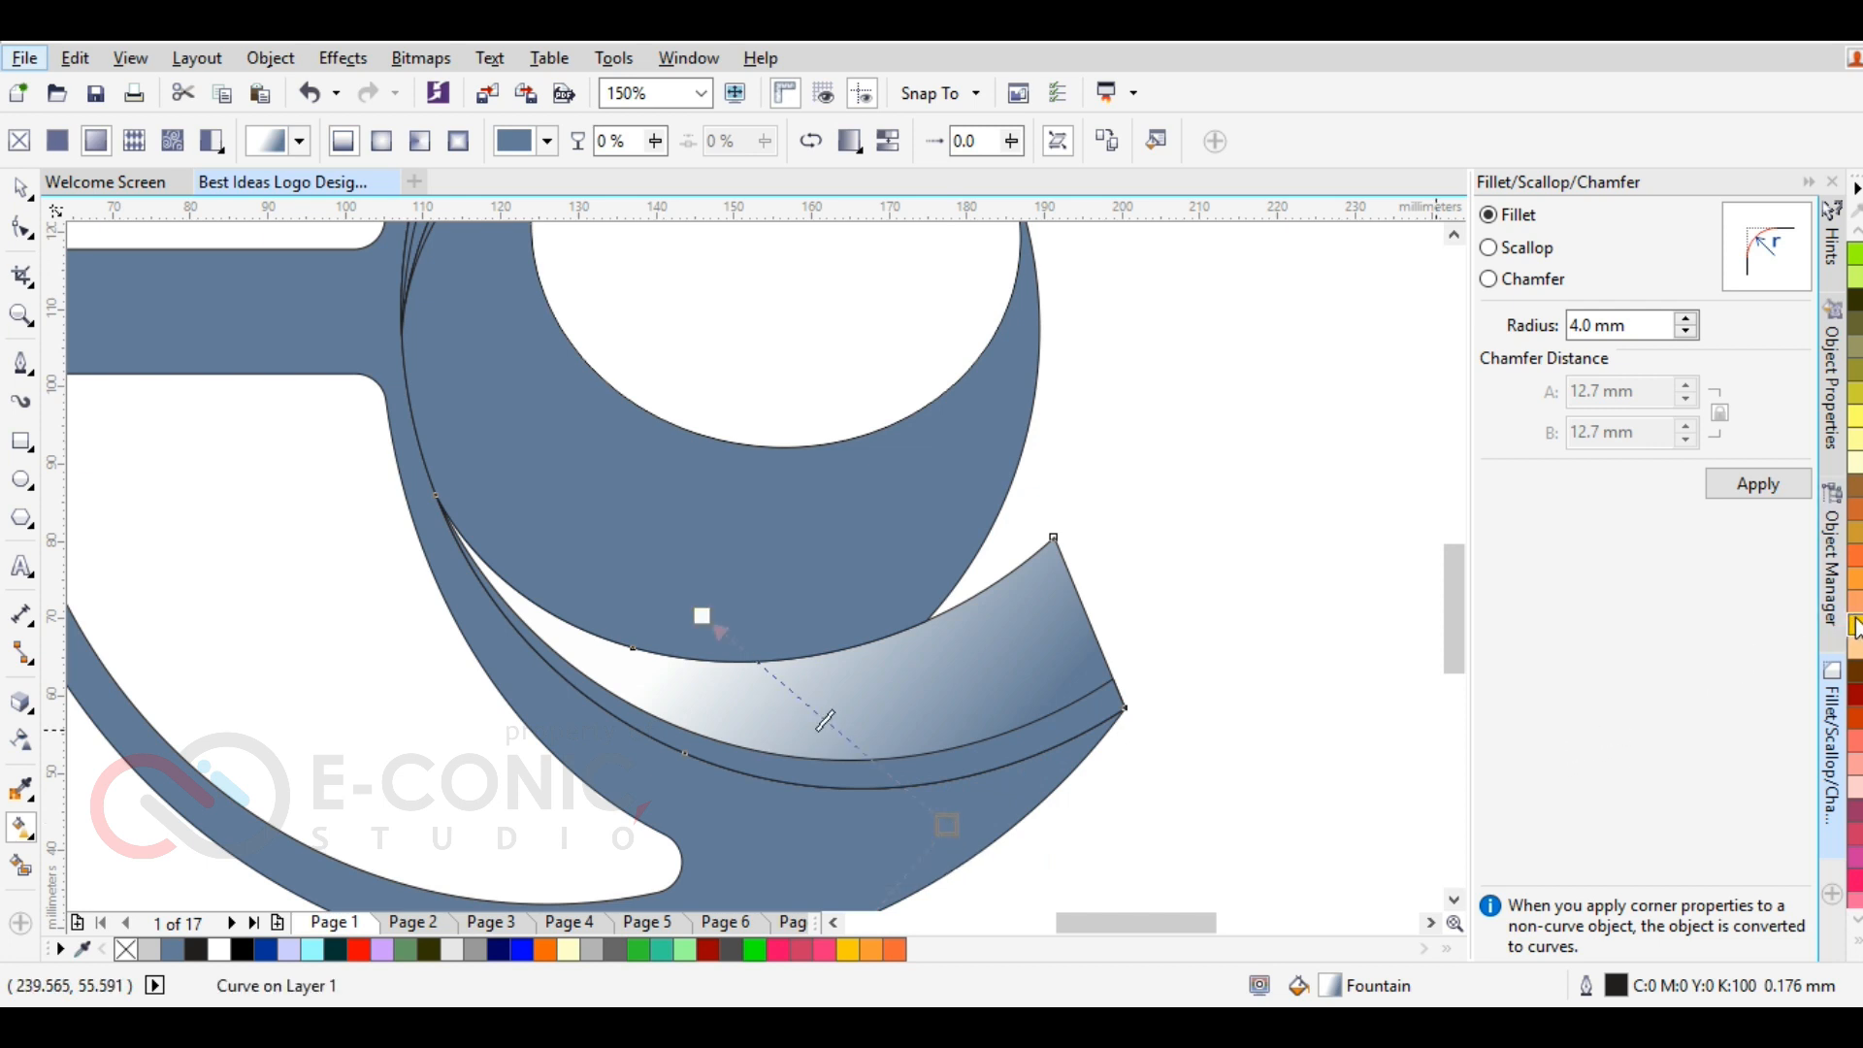
{"action": "left_click_drag", "start_coordinate": [1830, 616], "coordinate": [705, 628]}
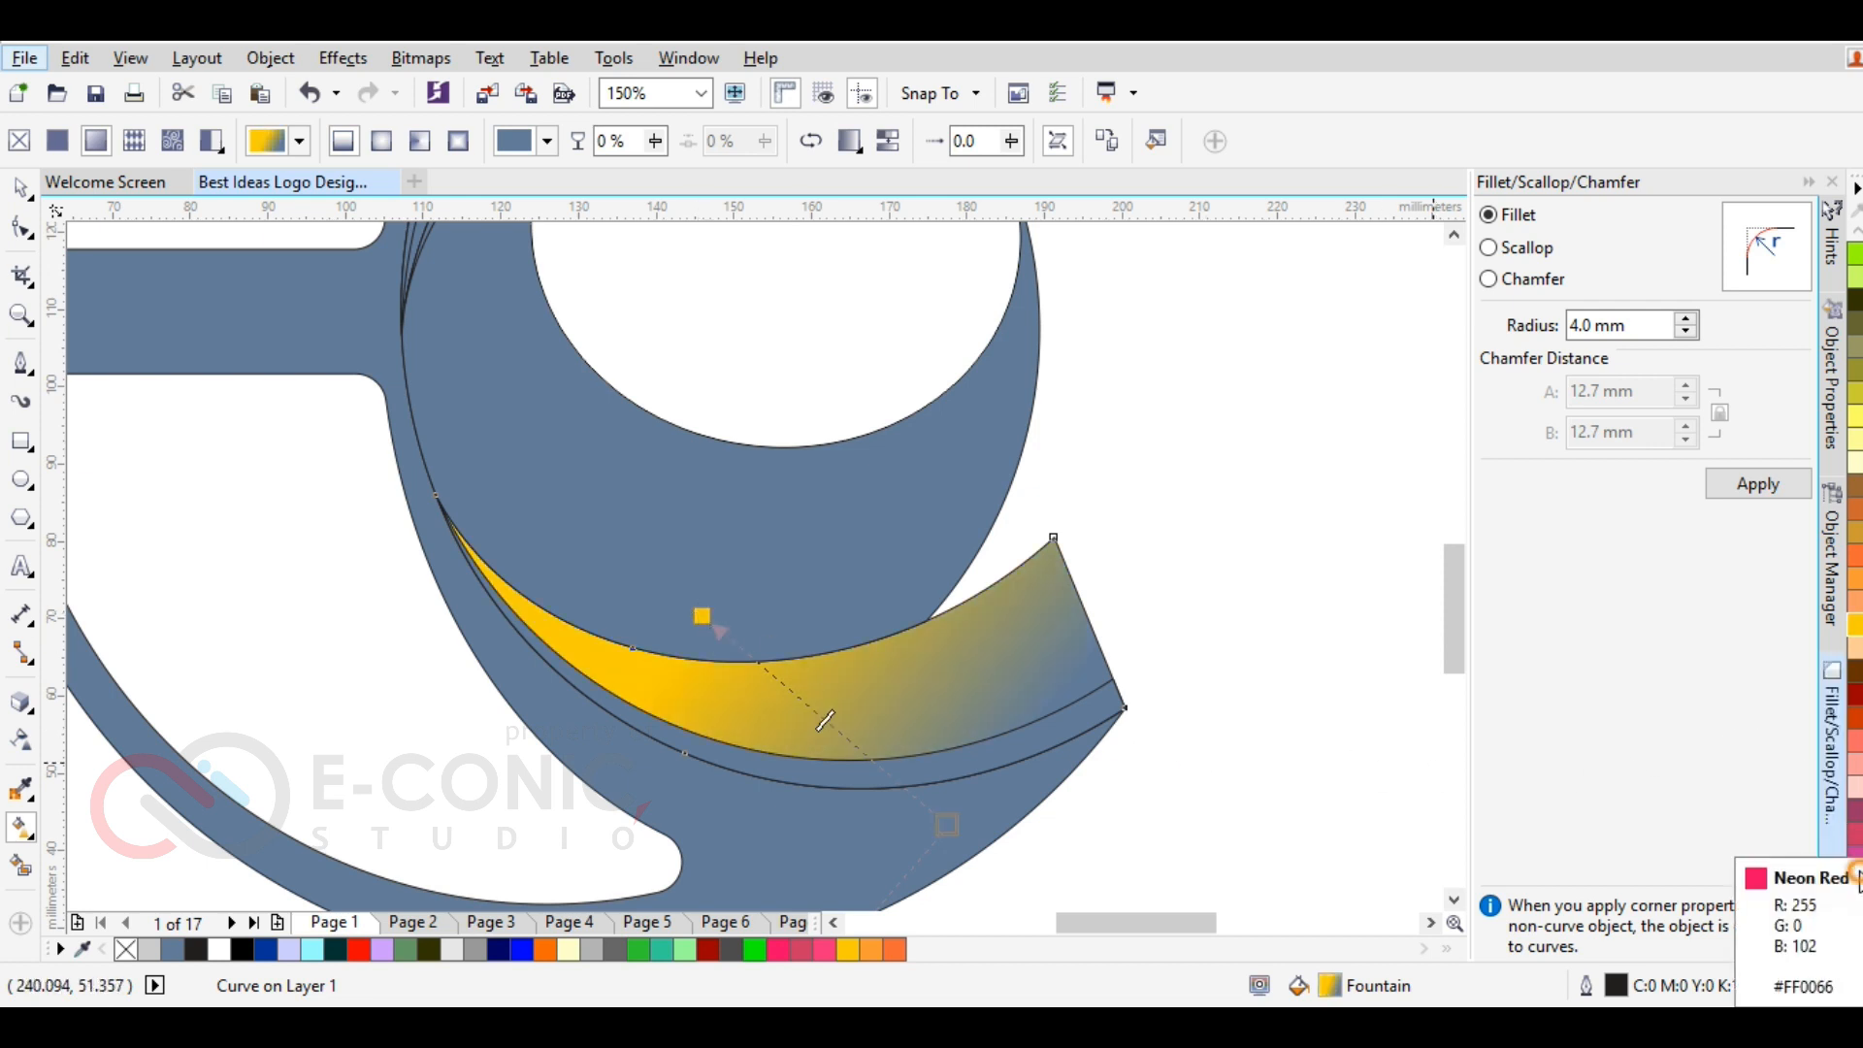
{"action": "mouse_move", "coordinate": [1744, 837]}
{"action": "left_mouse_down"}
{"action": "mouse_move", "coordinate": [1058, 860]}
{"action": "mouse_move", "coordinate": [947, 811]}
{"action": "left_mouse_up"}
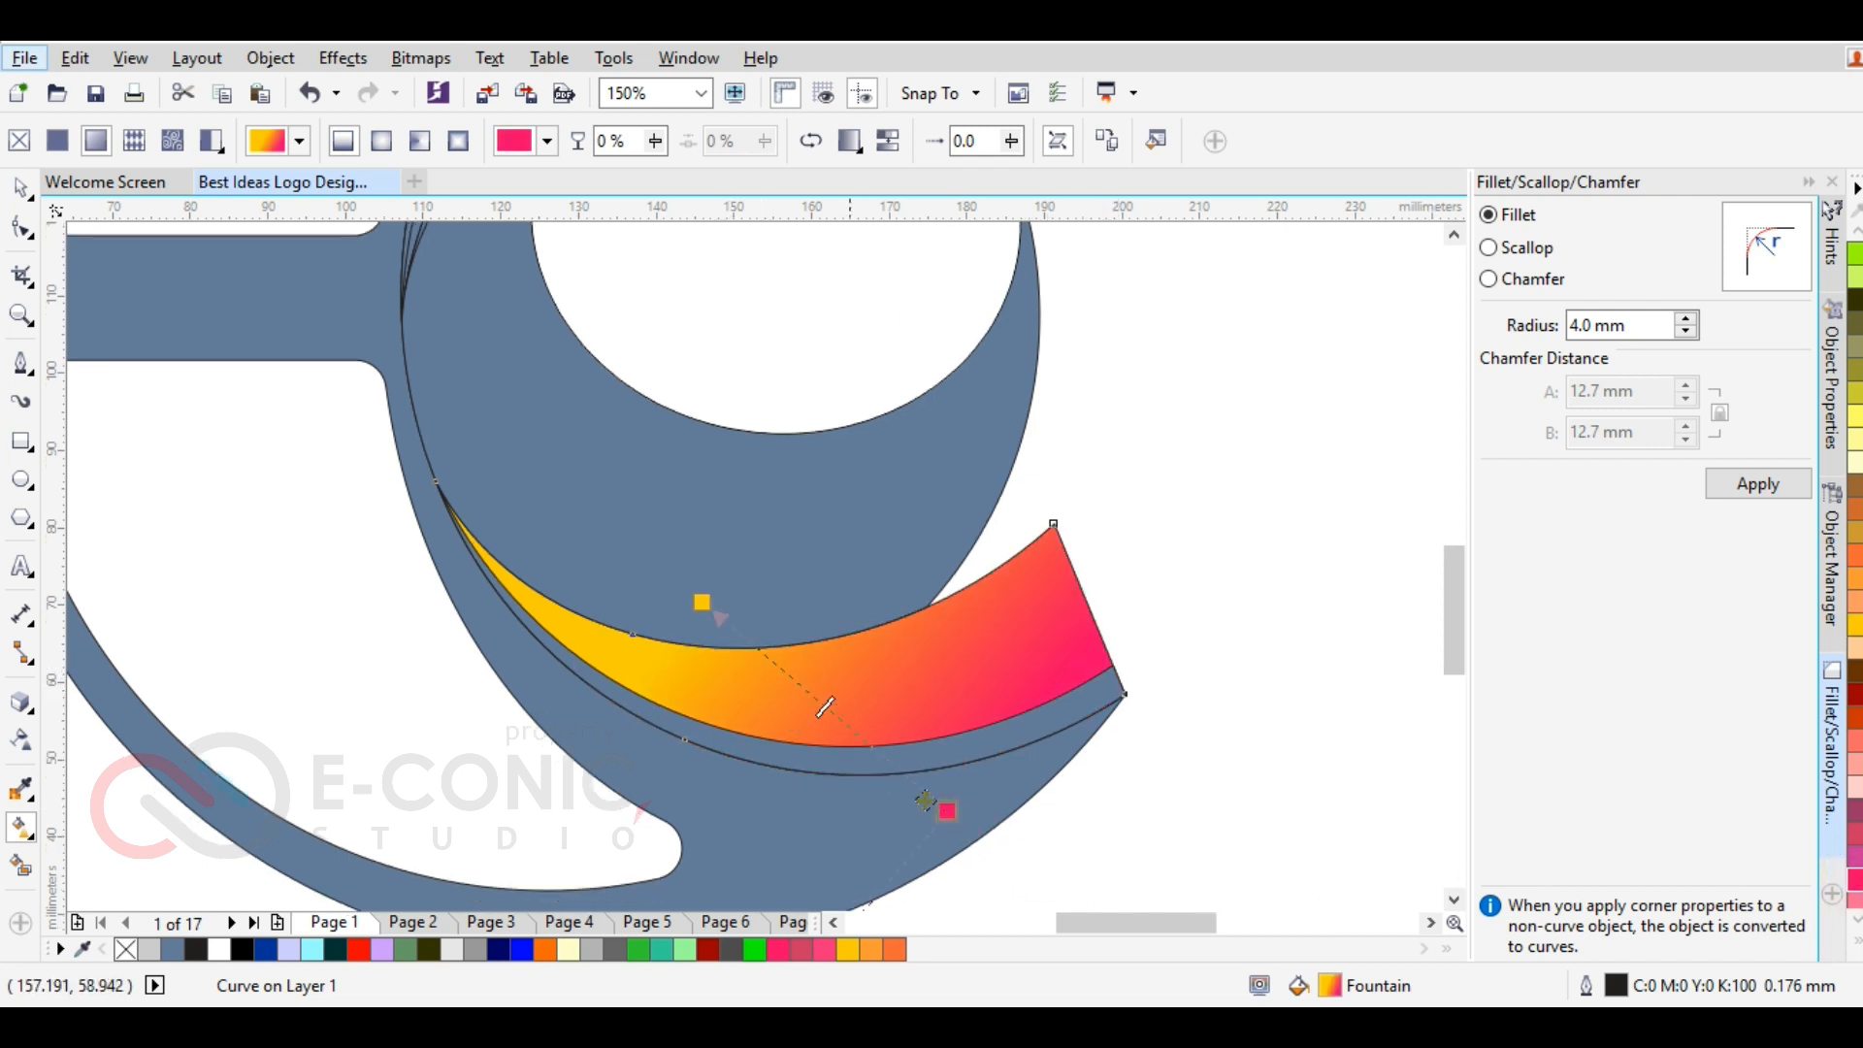
Turn the lower band's linear gradient so yellow starts above its upper edge and red ends below its lower edge
{"action": "left_click_drag", "start_coordinate": [825, 706], "coordinate": [779, 682]}
{"action": "left_click_drag", "start_coordinate": [703, 602], "coordinate": [729, 574]}
{"action": "left_click_drag", "start_coordinate": [836, 774], "coordinate": [856, 798]}
{"action": "left_click_drag", "start_coordinate": [730, 574], "coordinate": [743, 636]}
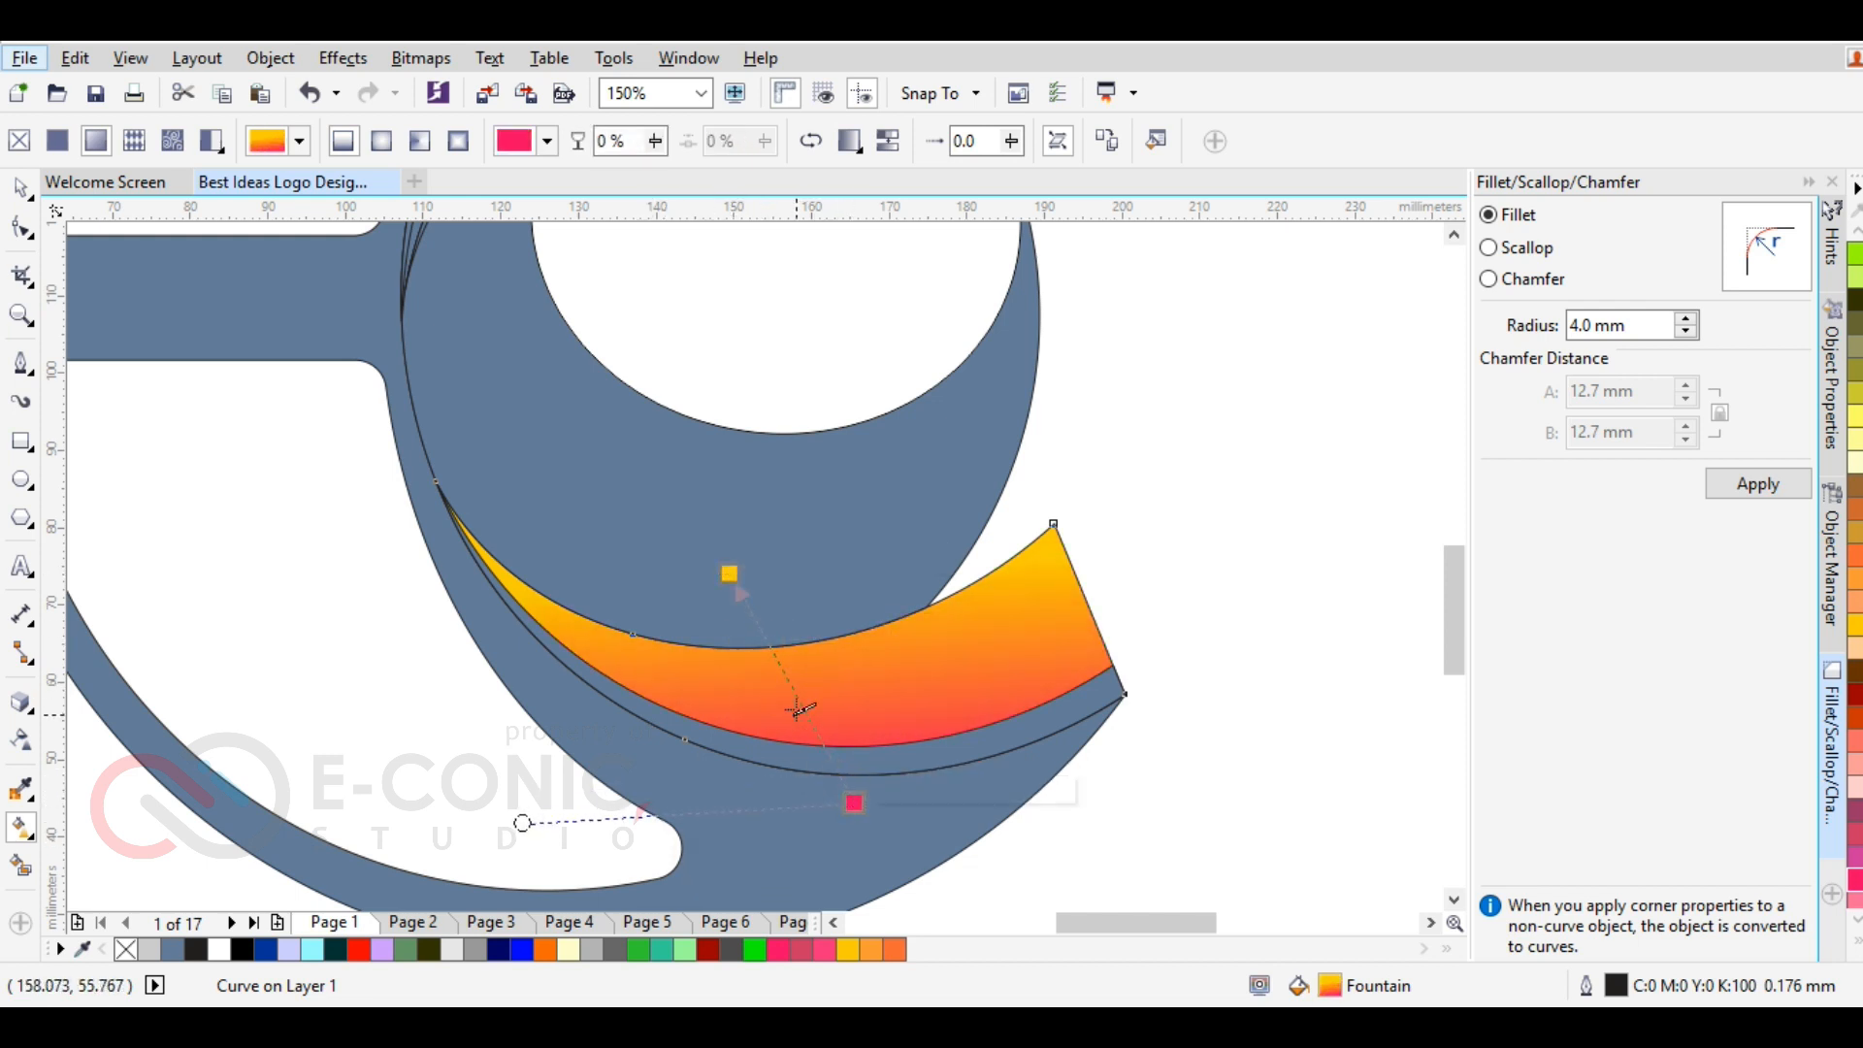
Remove the outline from the gradient-filled lower band
{"action": "key", "text": "space"}
{"action": "left_click", "coordinate": [1017, 645]}
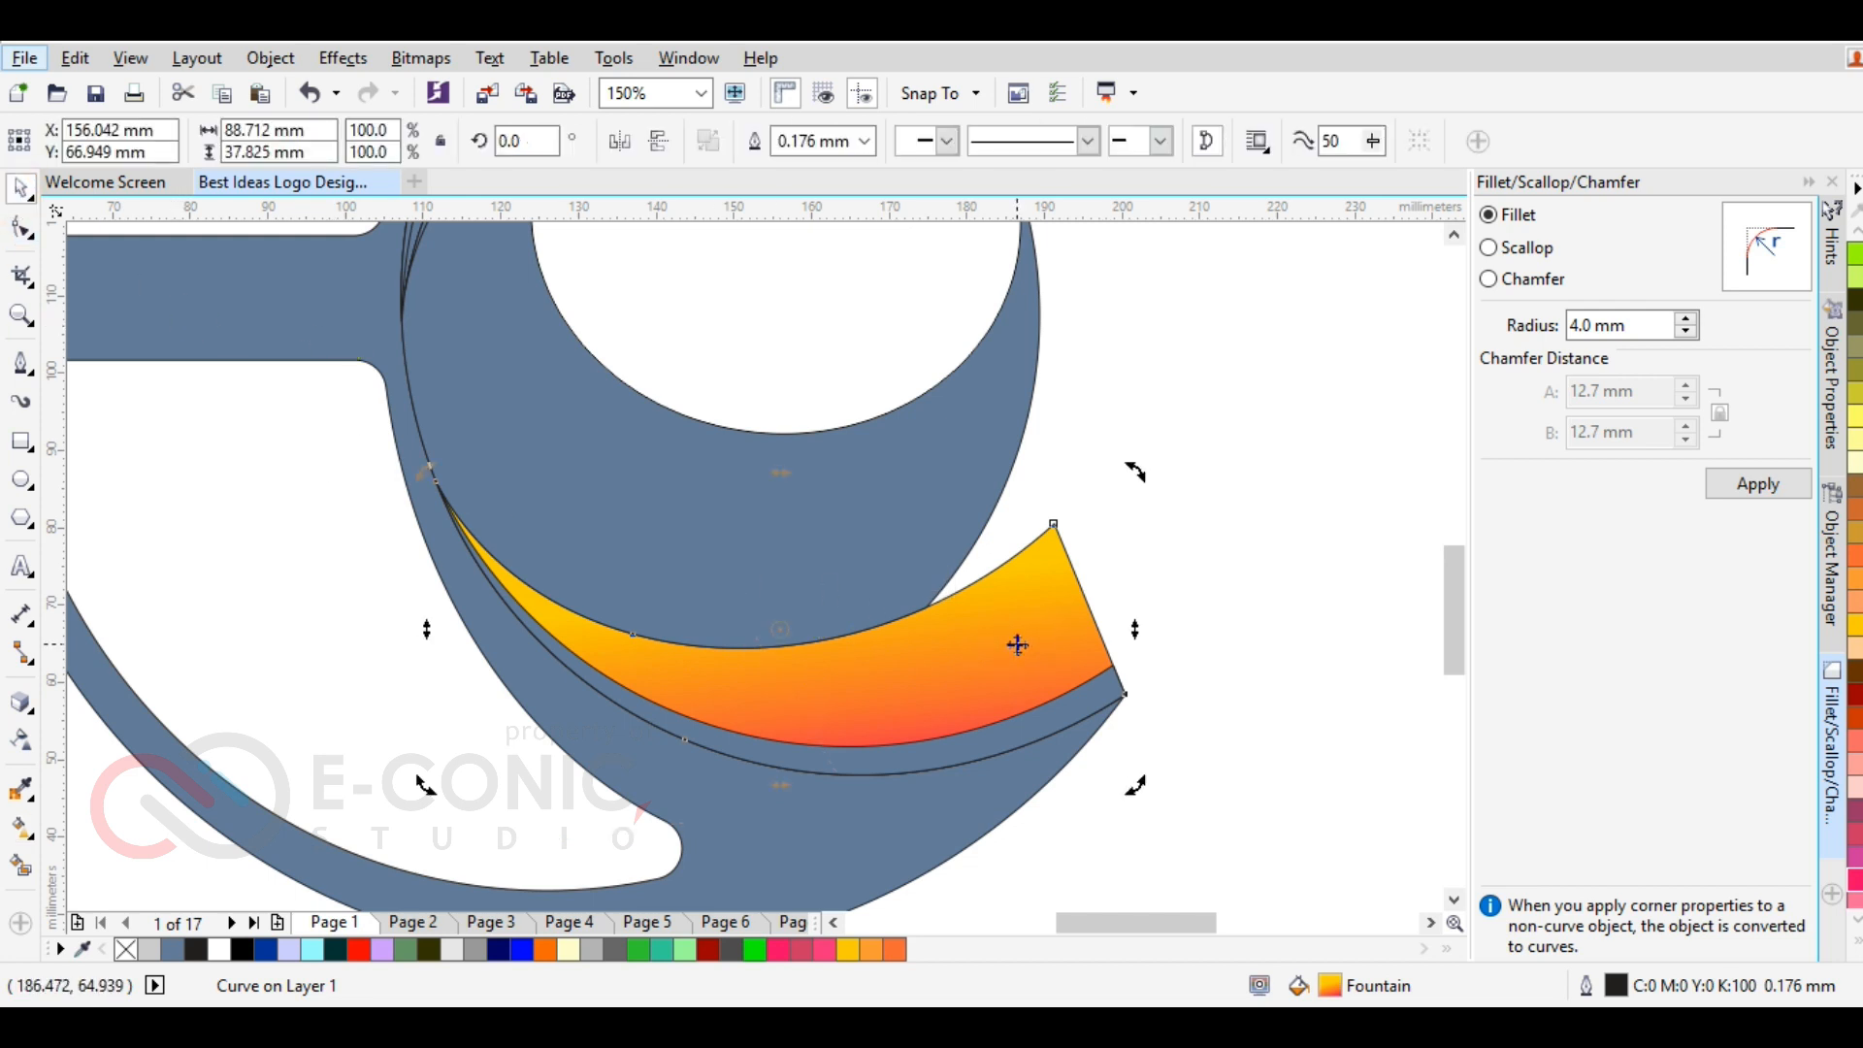
{"action": "right_click", "coordinate": [125, 949]}
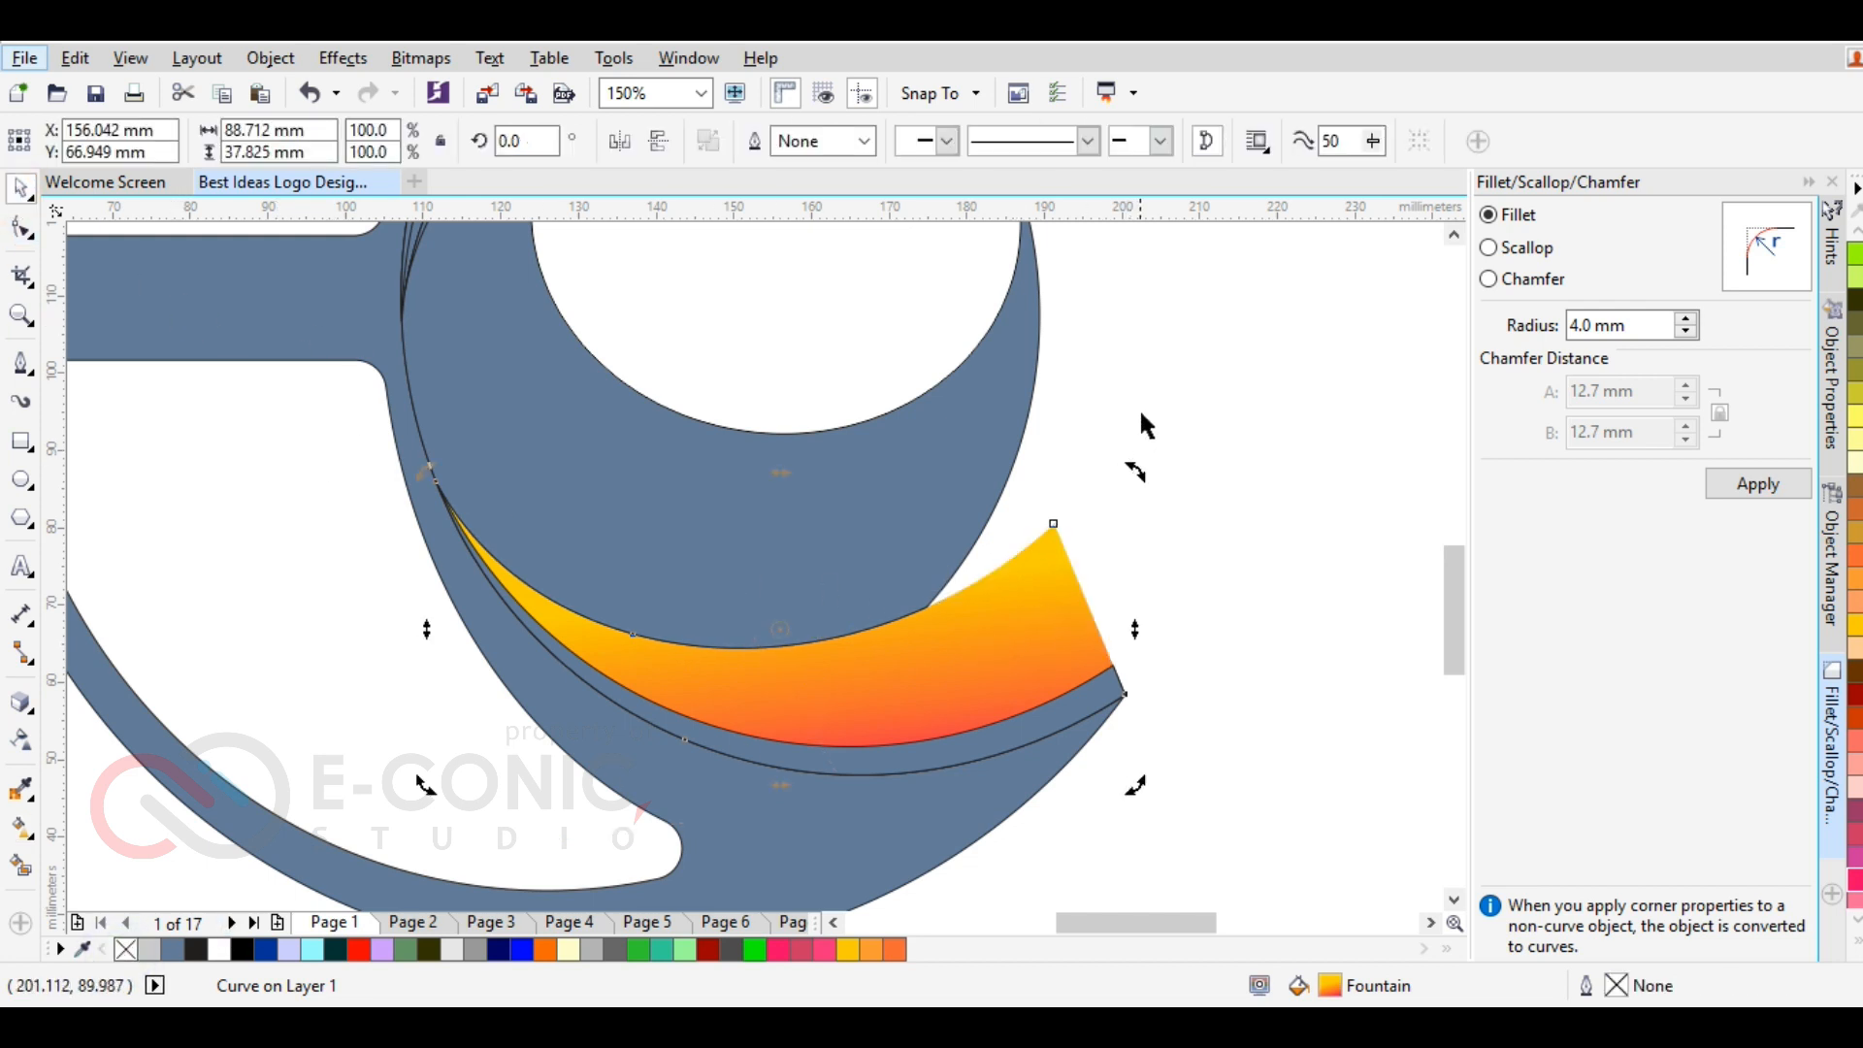
{"action": "left_click", "coordinate": [1145, 427]}
Change the lower band's fountain fill type to elliptical
{"action": "scroll", "coordinate": [910, 505], "scroll_direction": "up", "scroll_amount": 2}
{"action": "key", "text": "g"}
{"action": "left_click", "coordinate": [916, 754]}
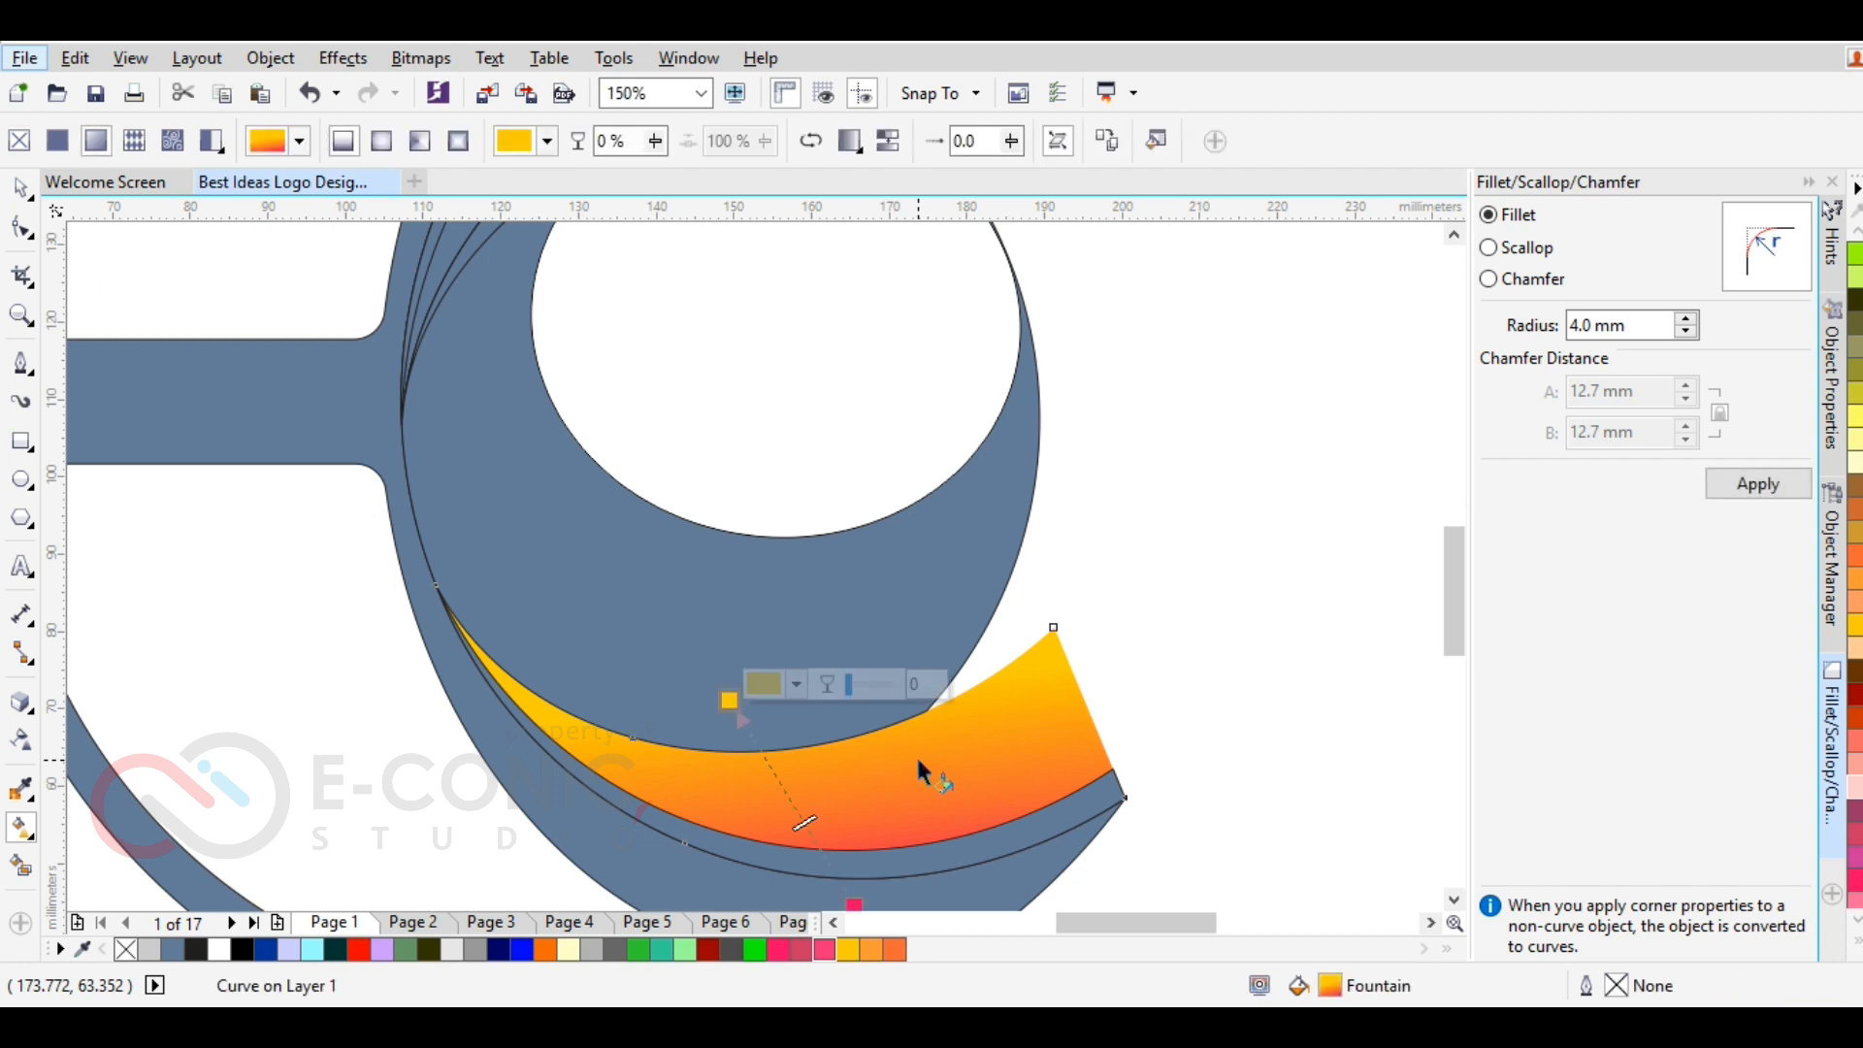
{"action": "left_click", "coordinate": [382, 141]}
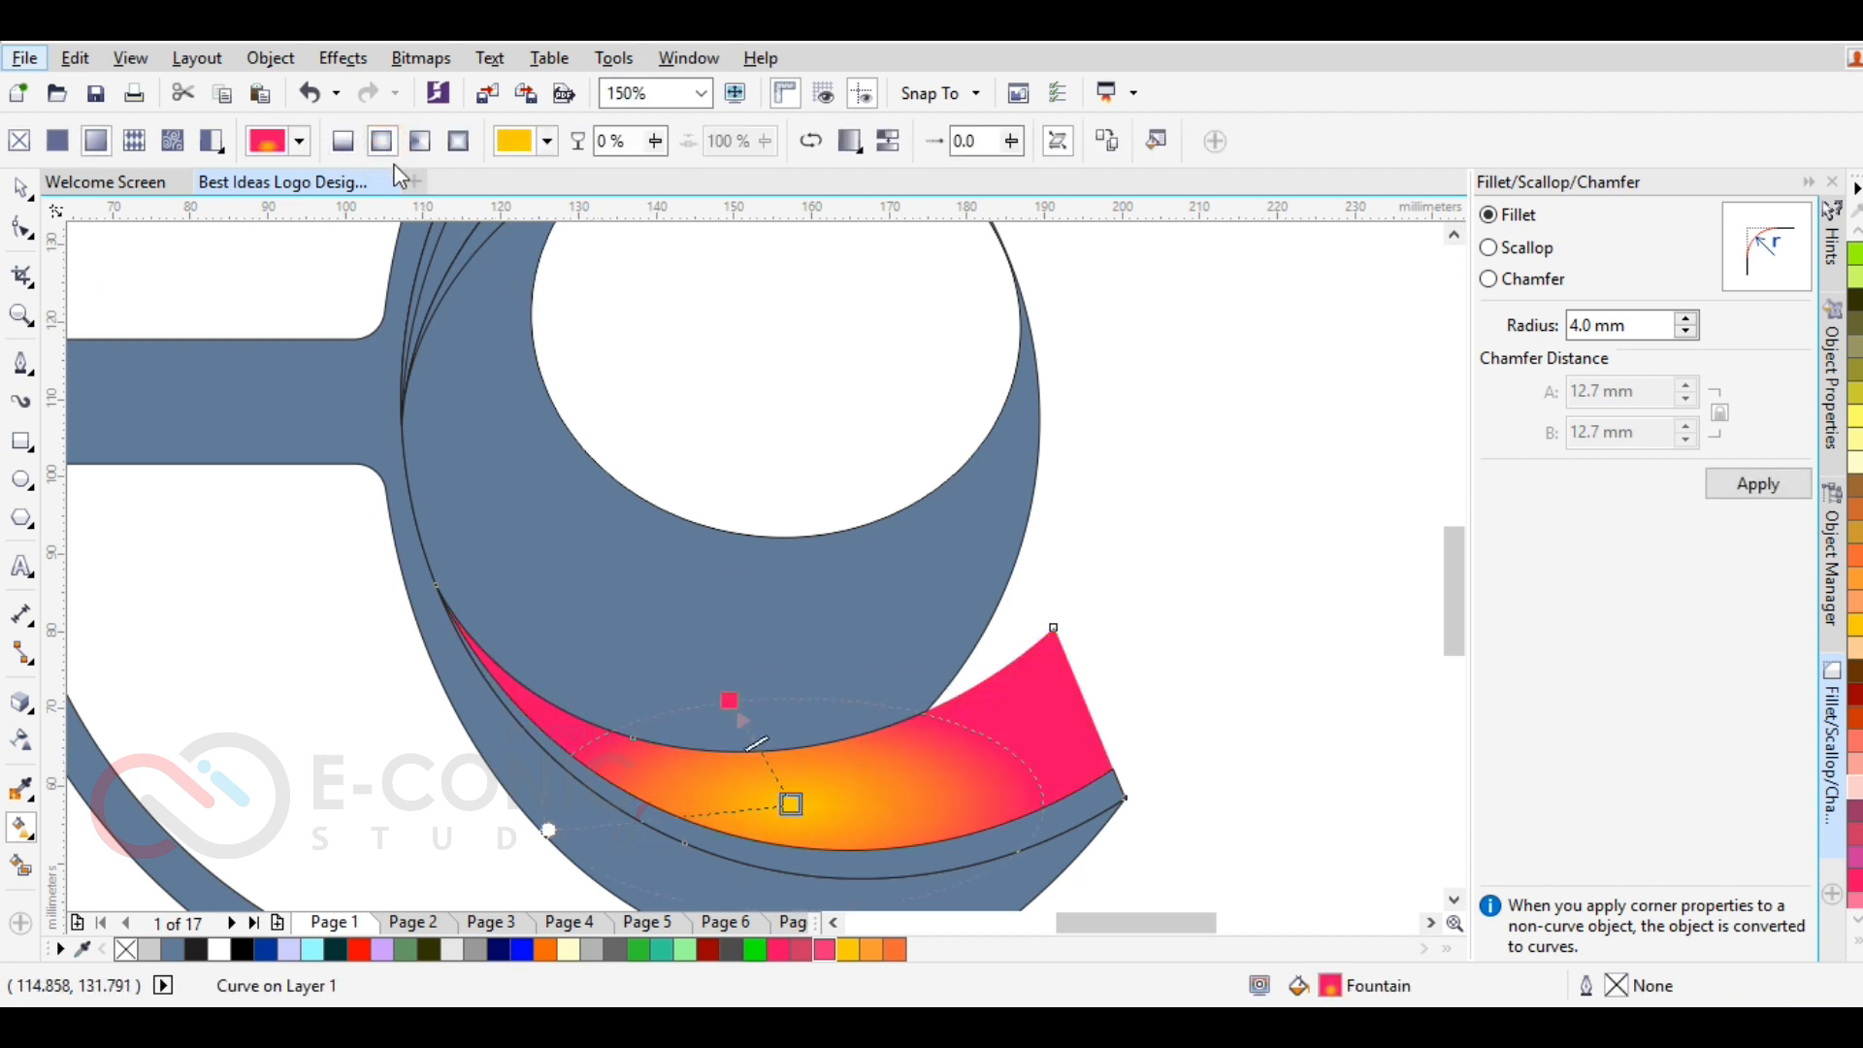
Reshape the lower band's elliptical gradient, placing its yellow centre above the band's left part so the red falls on the right end
{"action": "left_click_drag", "start_coordinate": [730, 697], "coordinate": [897, 888]}
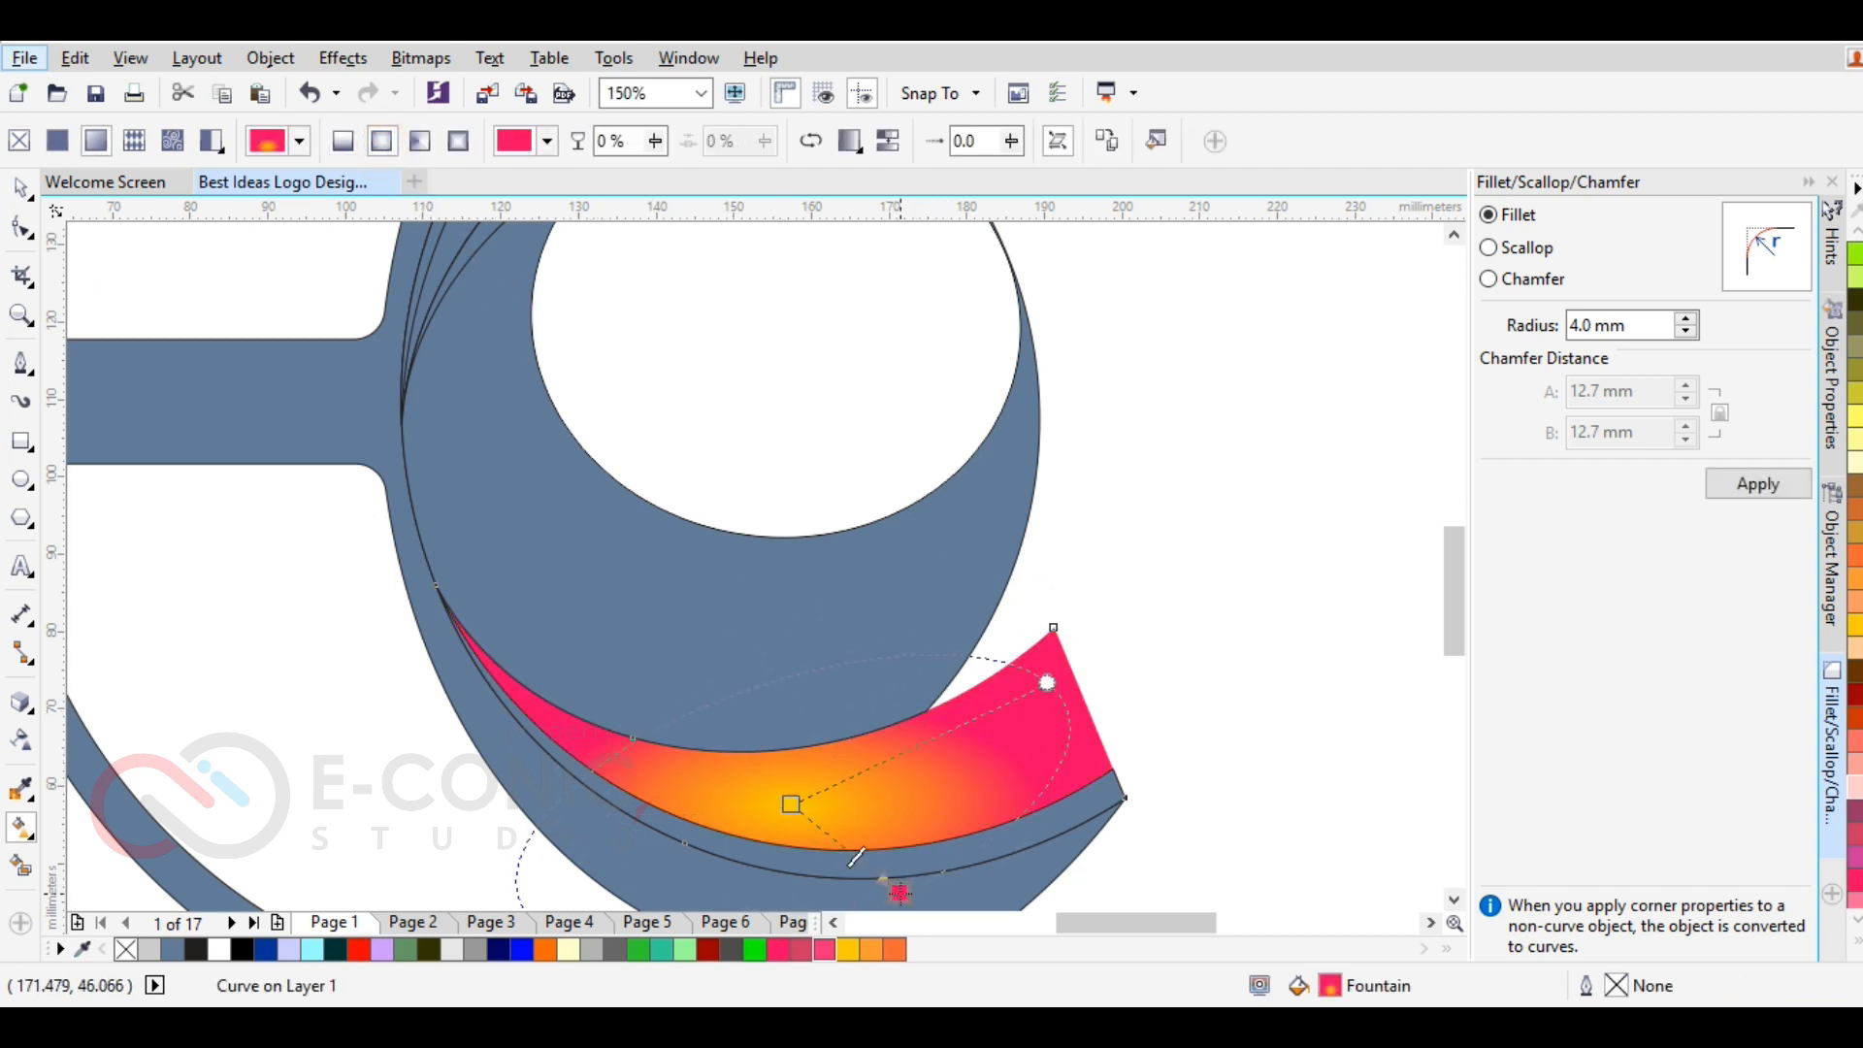
{"action": "left_click_drag", "start_coordinate": [791, 803], "coordinate": [746, 706]}
{"action": "left_click_drag", "start_coordinate": [1217, 587], "coordinate": [1052, 541]}
{"action": "left_click_drag", "start_coordinate": [899, 891], "coordinate": [824, 891]}
{"action": "left_click_drag", "start_coordinate": [747, 706], "coordinate": [688, 709]}
{"action": "left_click_drag", "start_coordinate": [1026, 563], "coordinate": [1126, 572]}
{"action": "left_click_drag", "start_coordinate": [688, 707], "coordinate": [668, 652]}
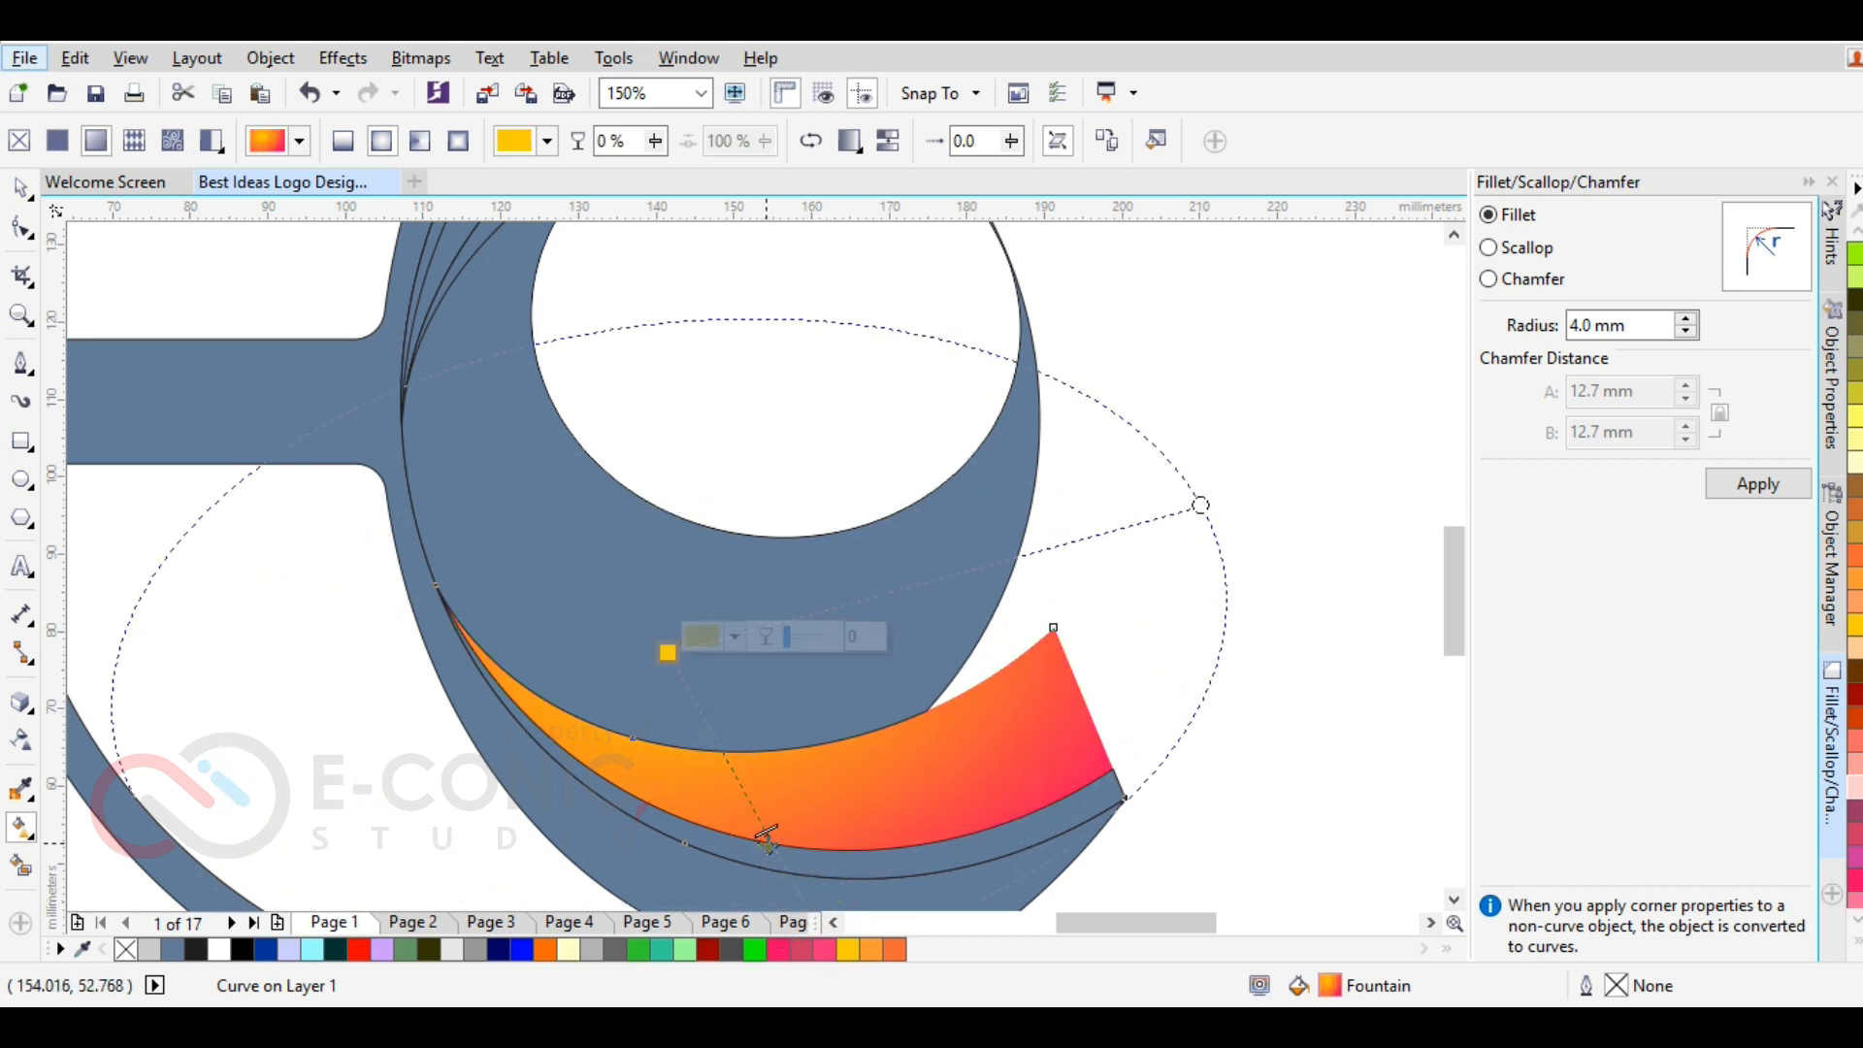
{"action": "left_click_drag", "start_coordinate": [1201, 506], "coordinate": [1096, 531]}
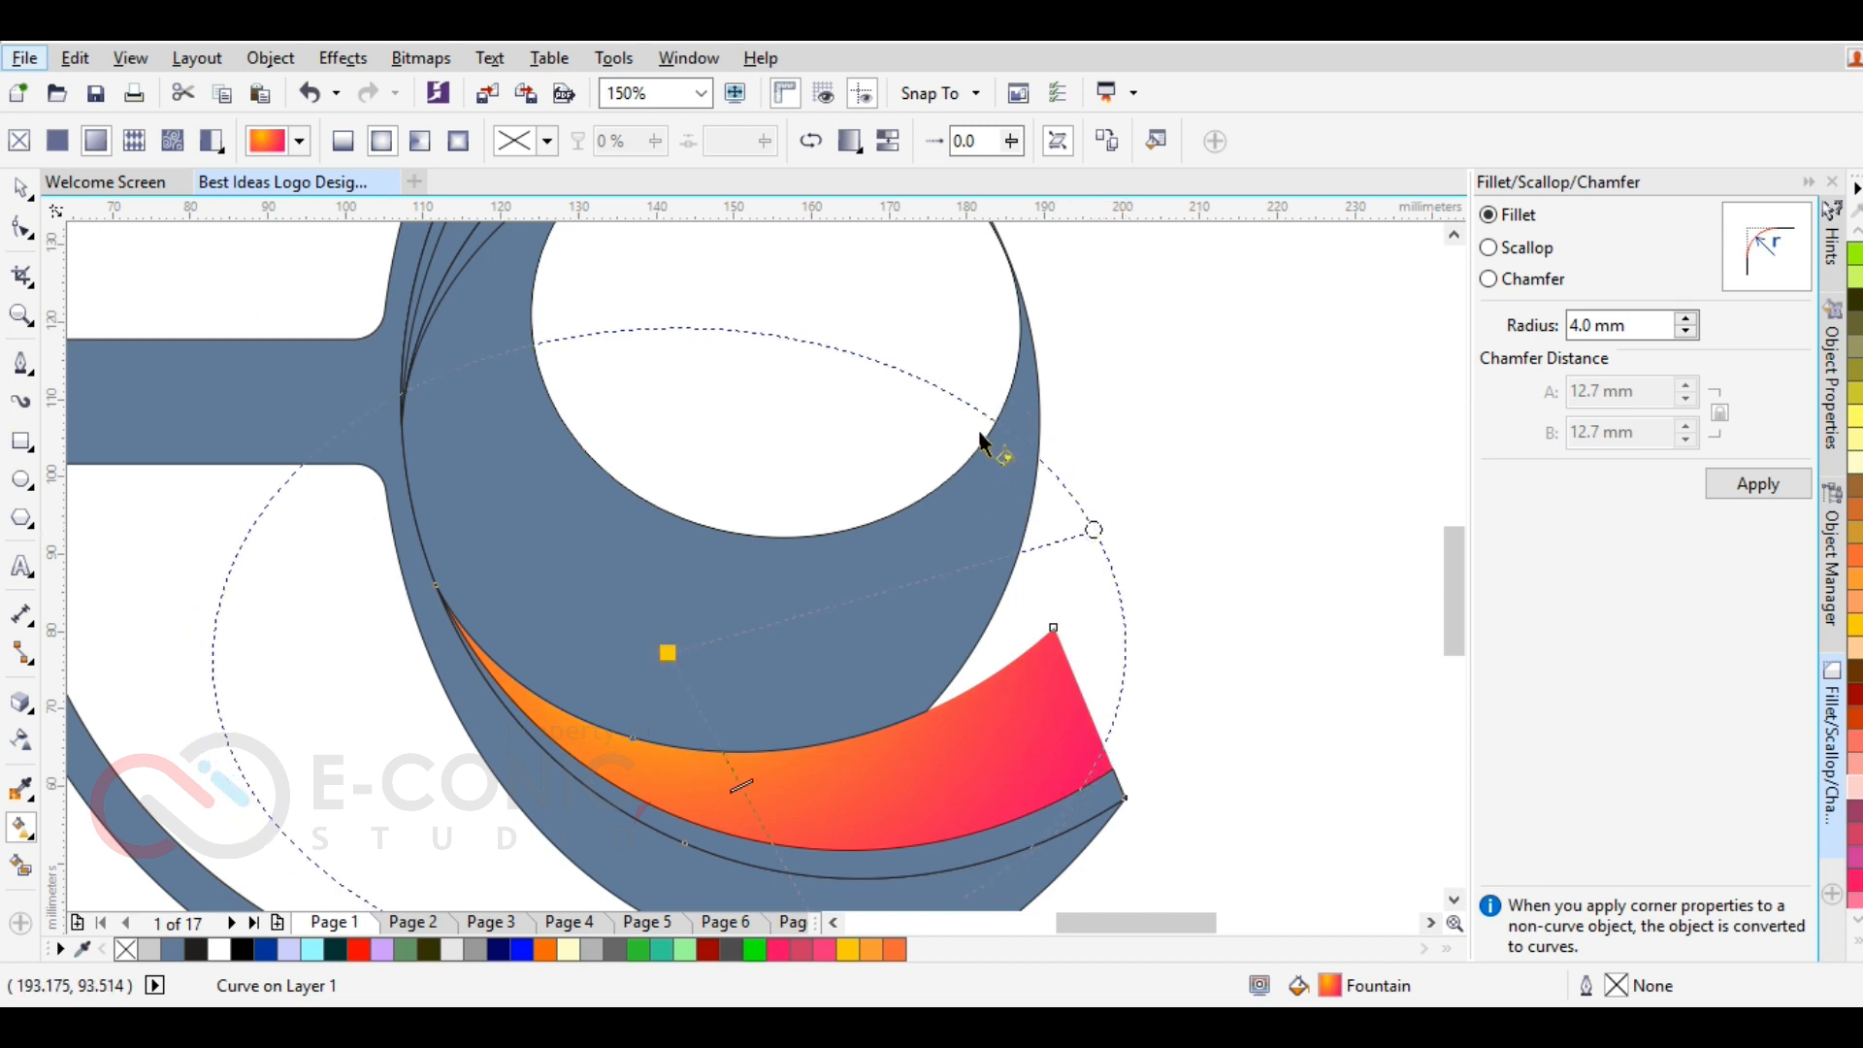
Copy the lower band's yellow-to-red gradient fill onto the large inner circle shape
{"action": "left_click", "coordinate": [1012, 407]}
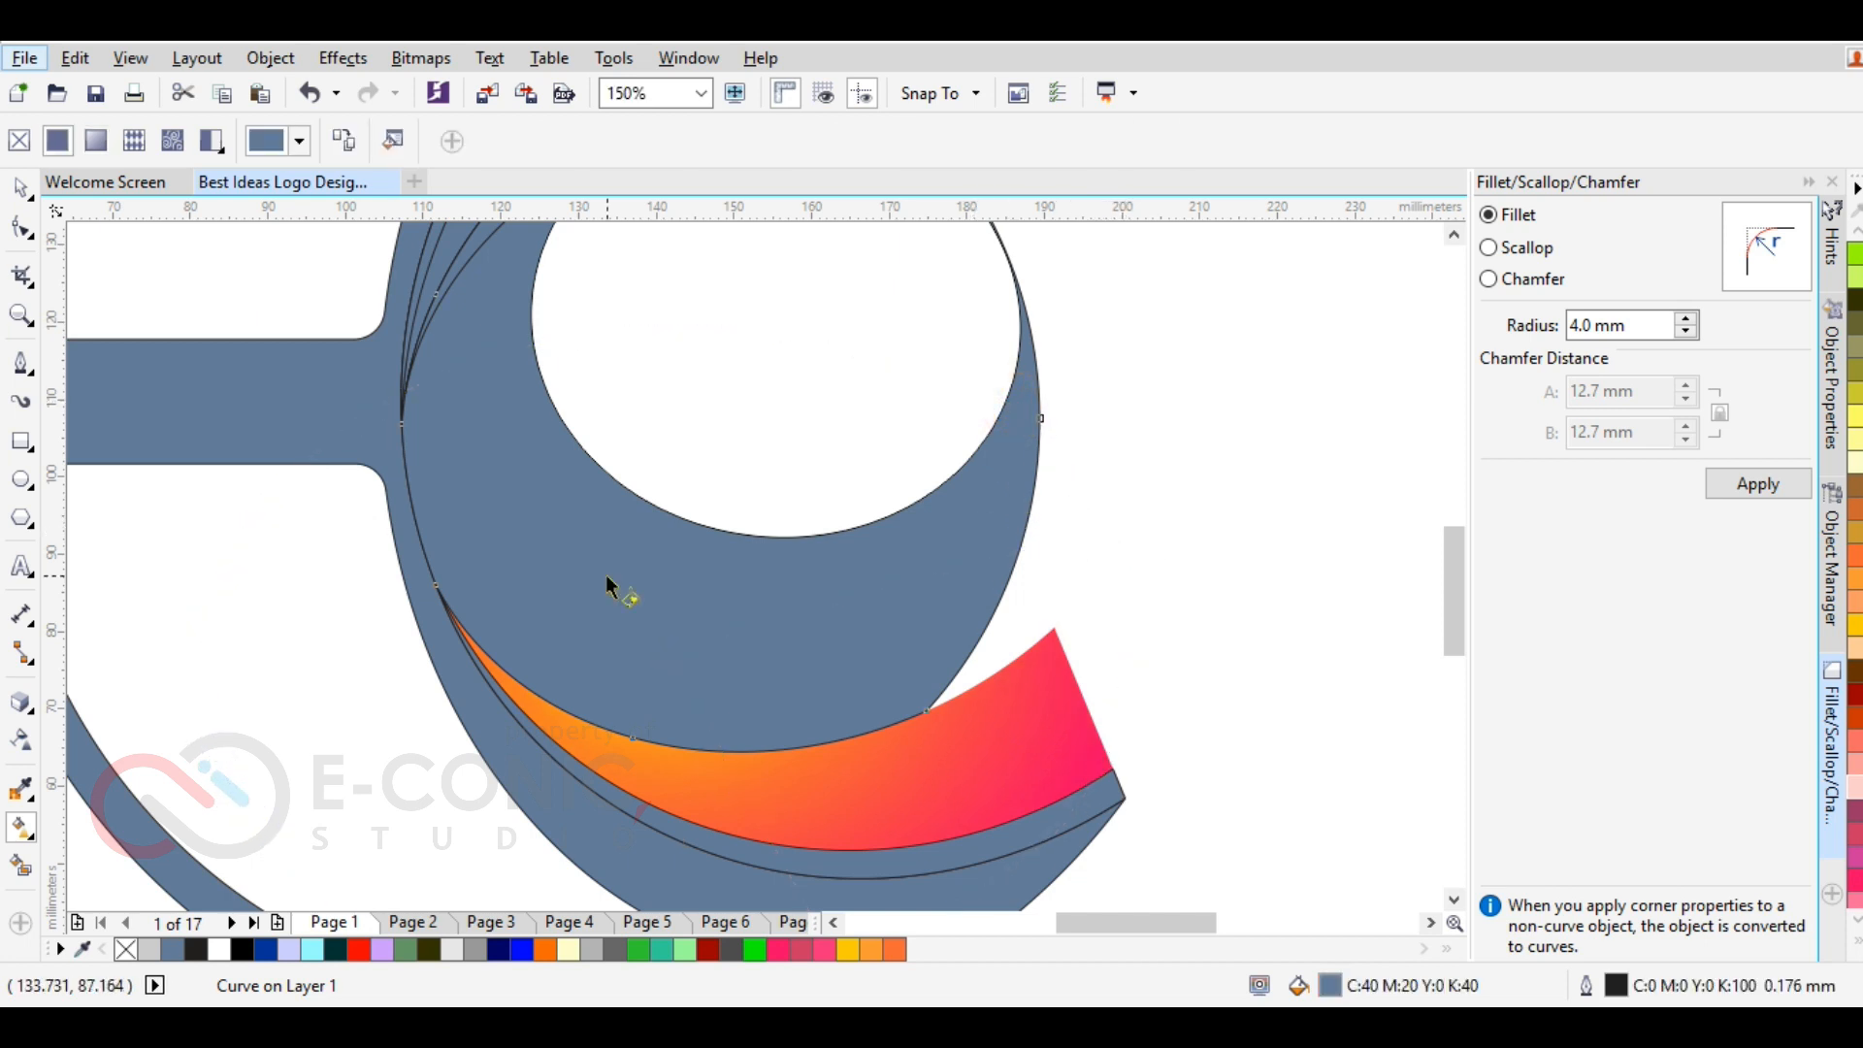
{"action": "left_click", "coordinate": [347, 146]}
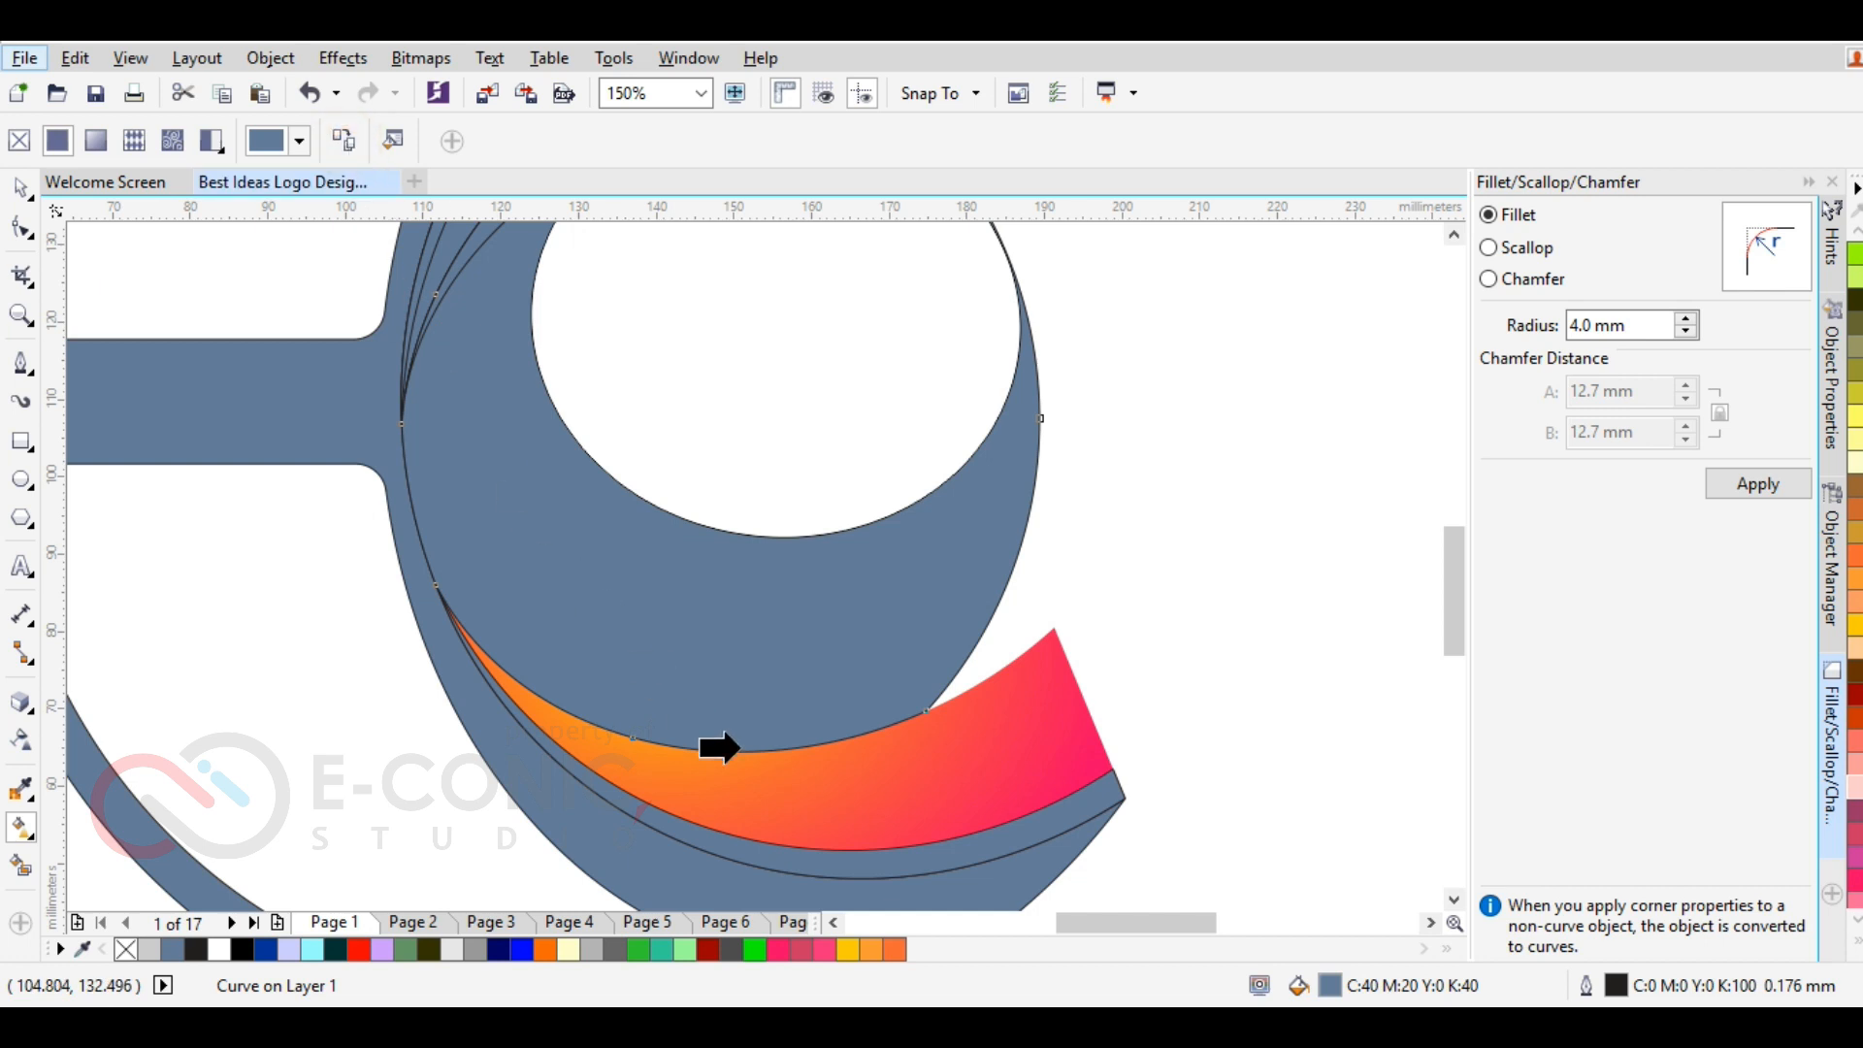
{"action": "left_click", "coordinate": [788, 791]}
{"action": "scroll", "coordinate": [790, 514], "scroll_direction": "down", "scroll_amount": 1}
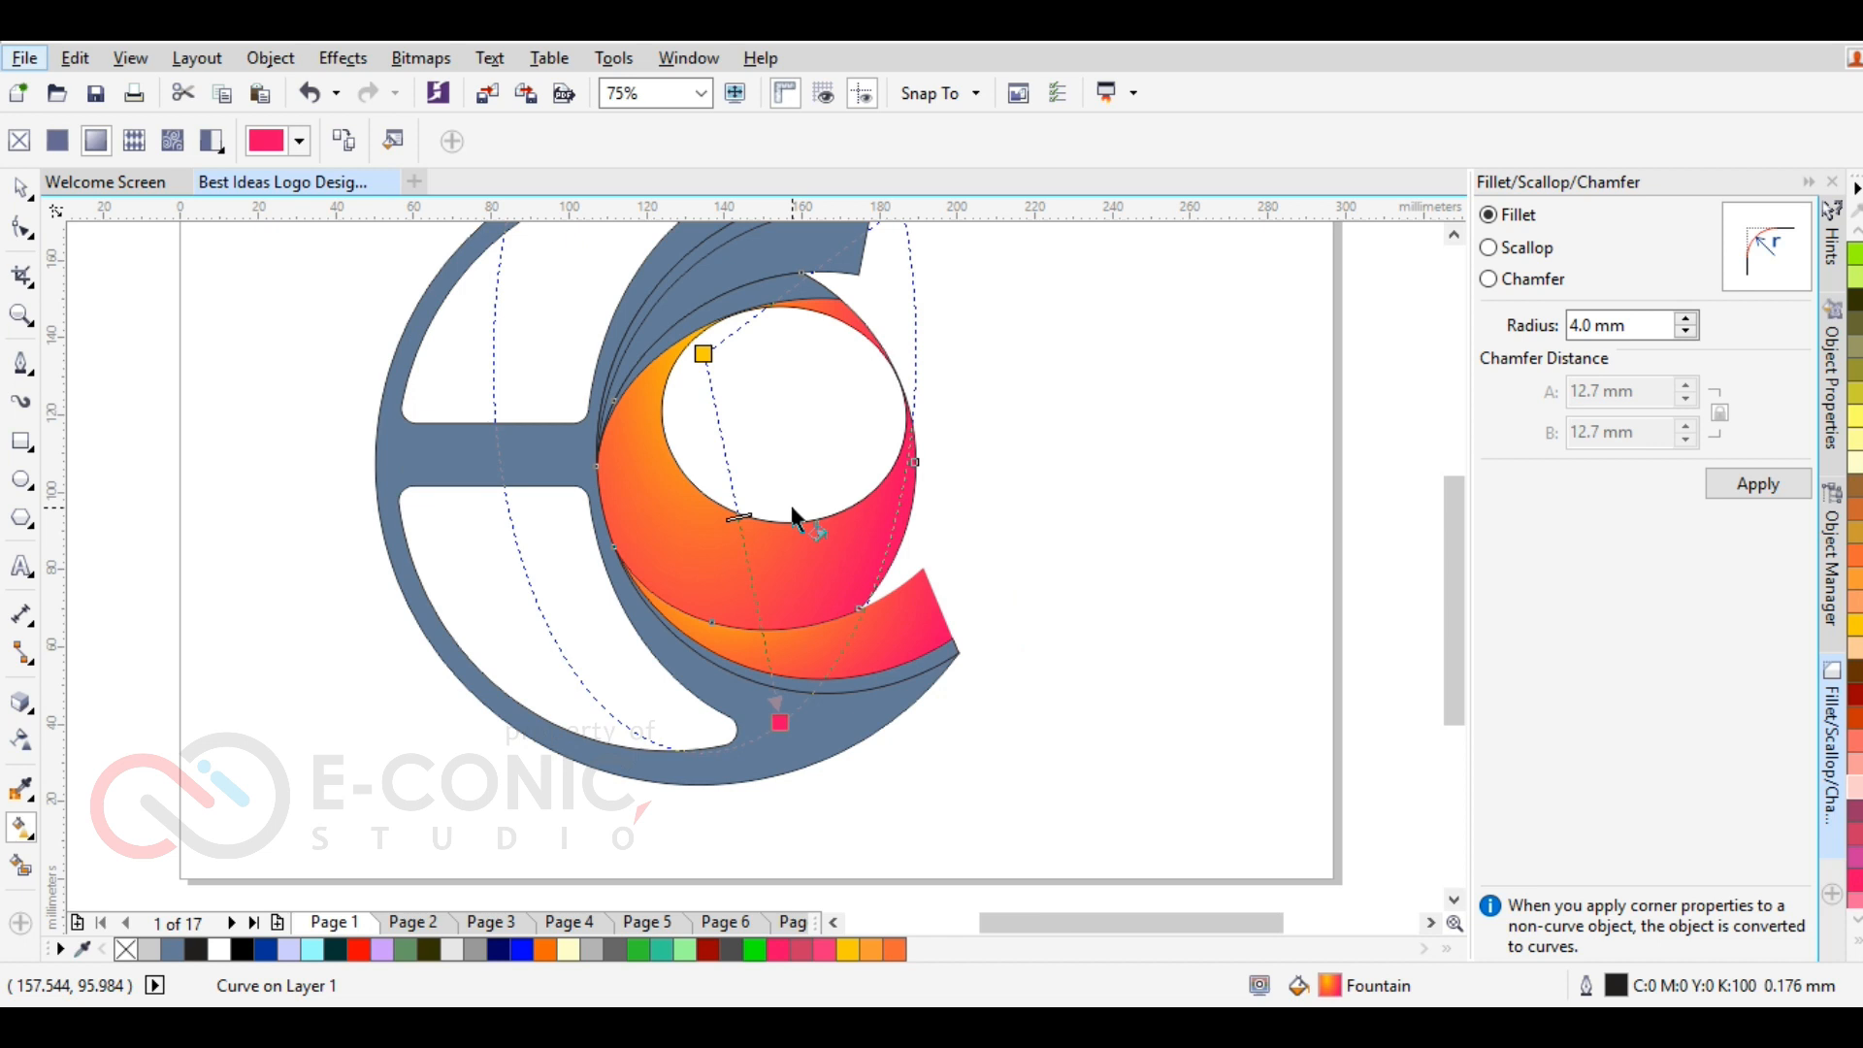
Reposition the inner circle's gradient with its yellow centre inside the white ellipse and its red end at the circle's lower-left edge
{"action": "left_click_drag", "start_coordinate": [780, 722], "coordinate": [636, 583]}
{"action": "left_click_drag", "start_coordinate": [860, 327], "coordinate": [980, 463]}
{"action": "left_click_drag", "start_coordinate": [703, 354], "coordinate": [793, 364]}
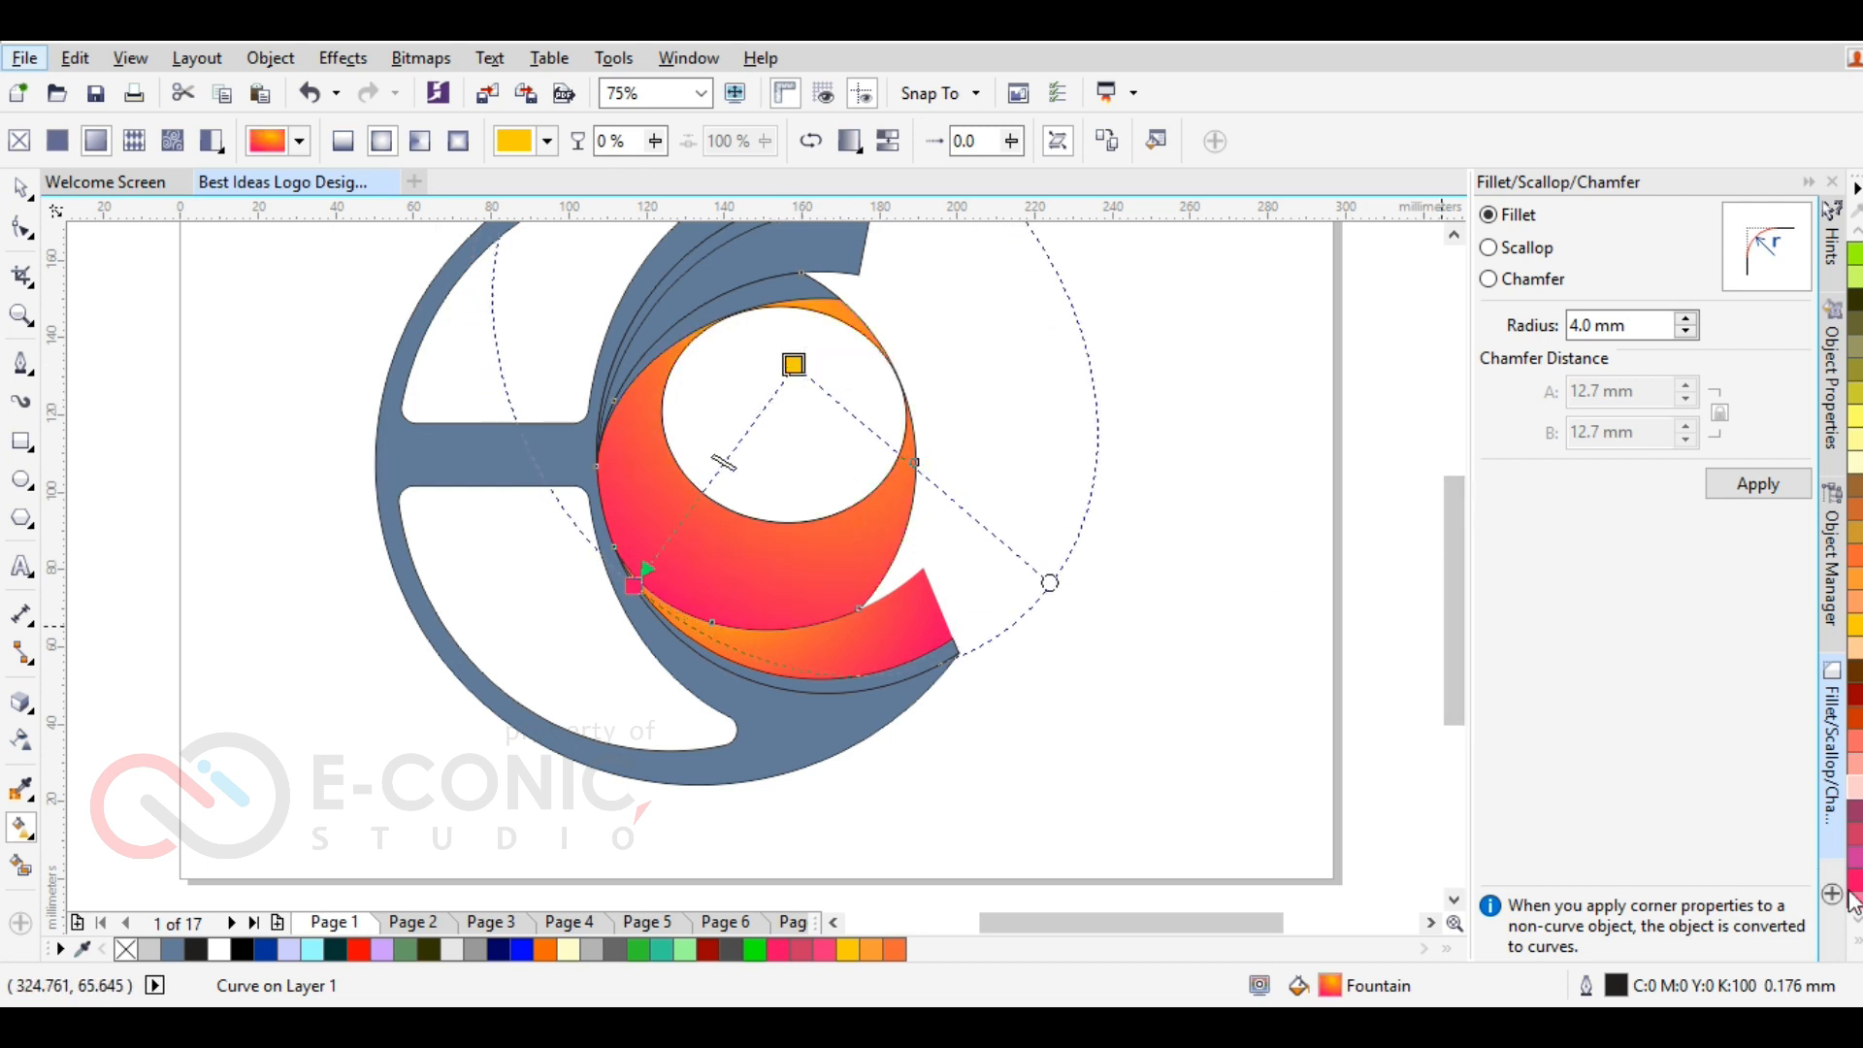
Recolour the inner circle's elliptical gradient with a pink intermediate colour, a dark red end and a pale pink centre
{"action": "left_click_drag", "start_coordinate": [691, 538], "coordinate": [677, 526]}
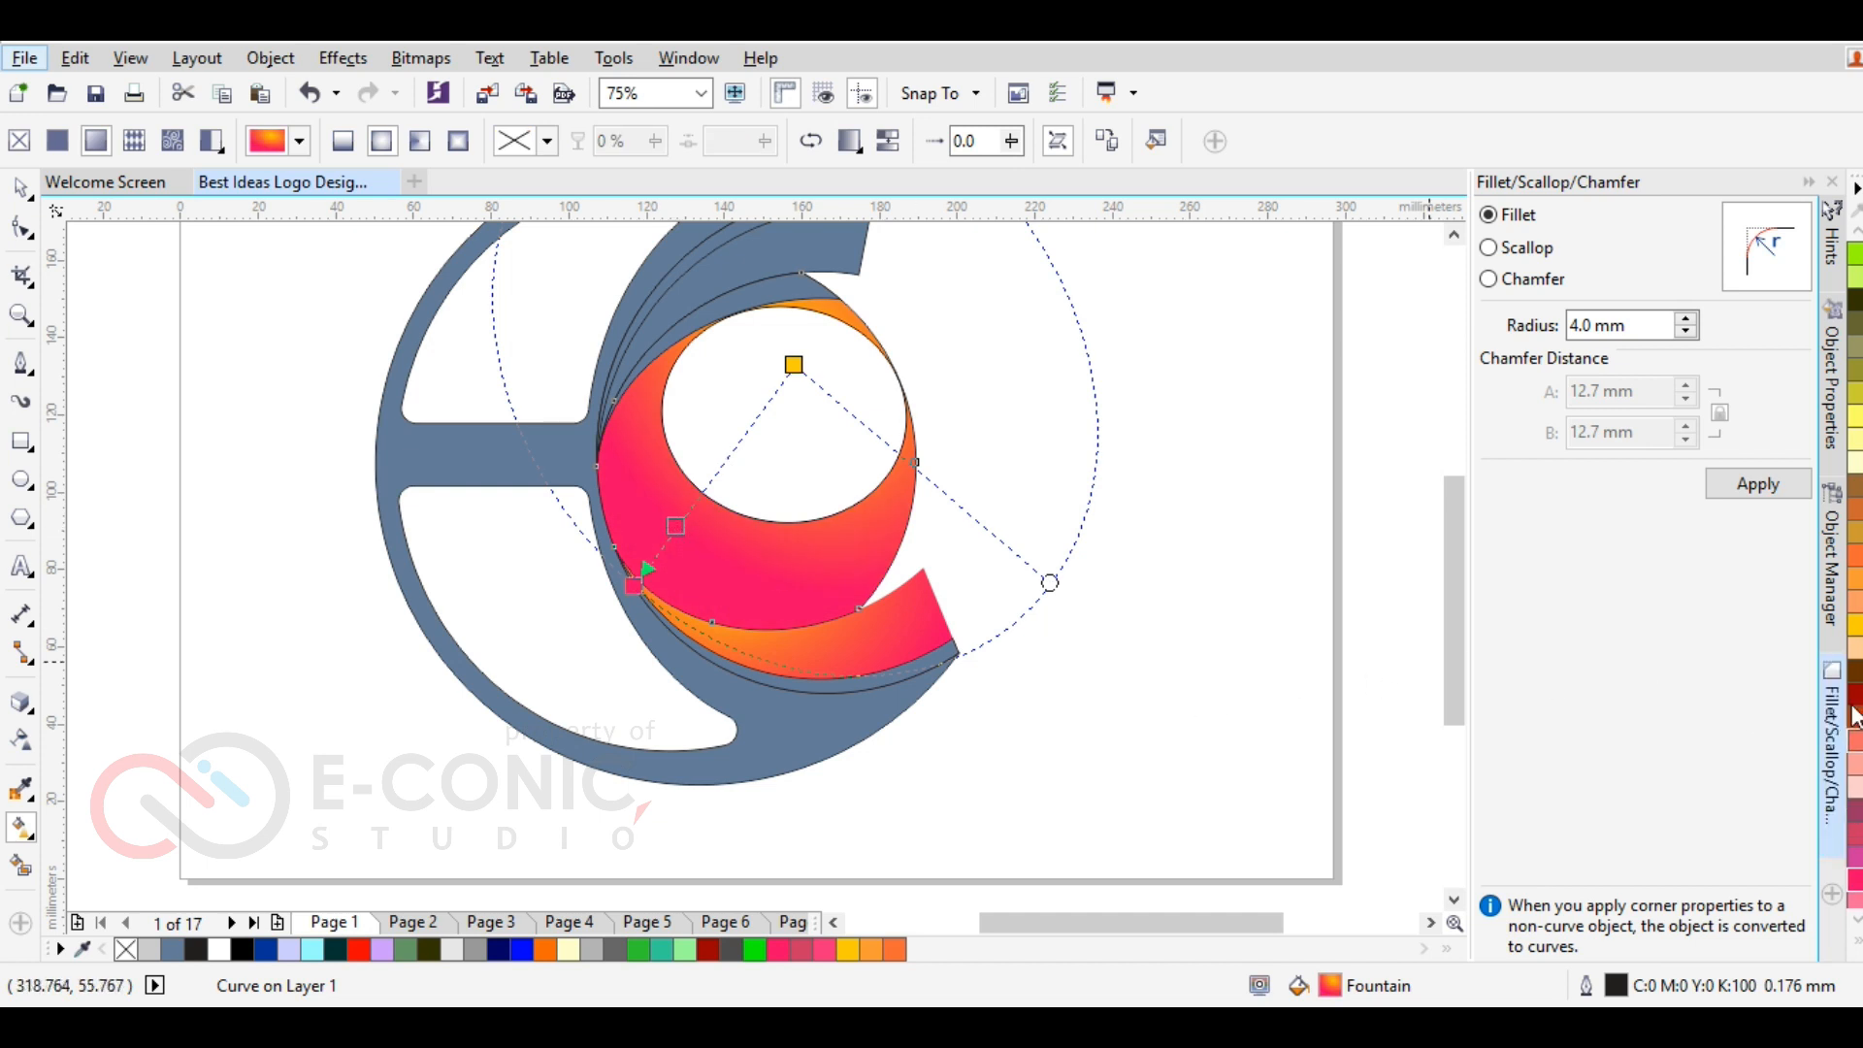
{"action": "left_click_drag", "start_coordinate": [636, 592], "coordinate": [634, 586]}
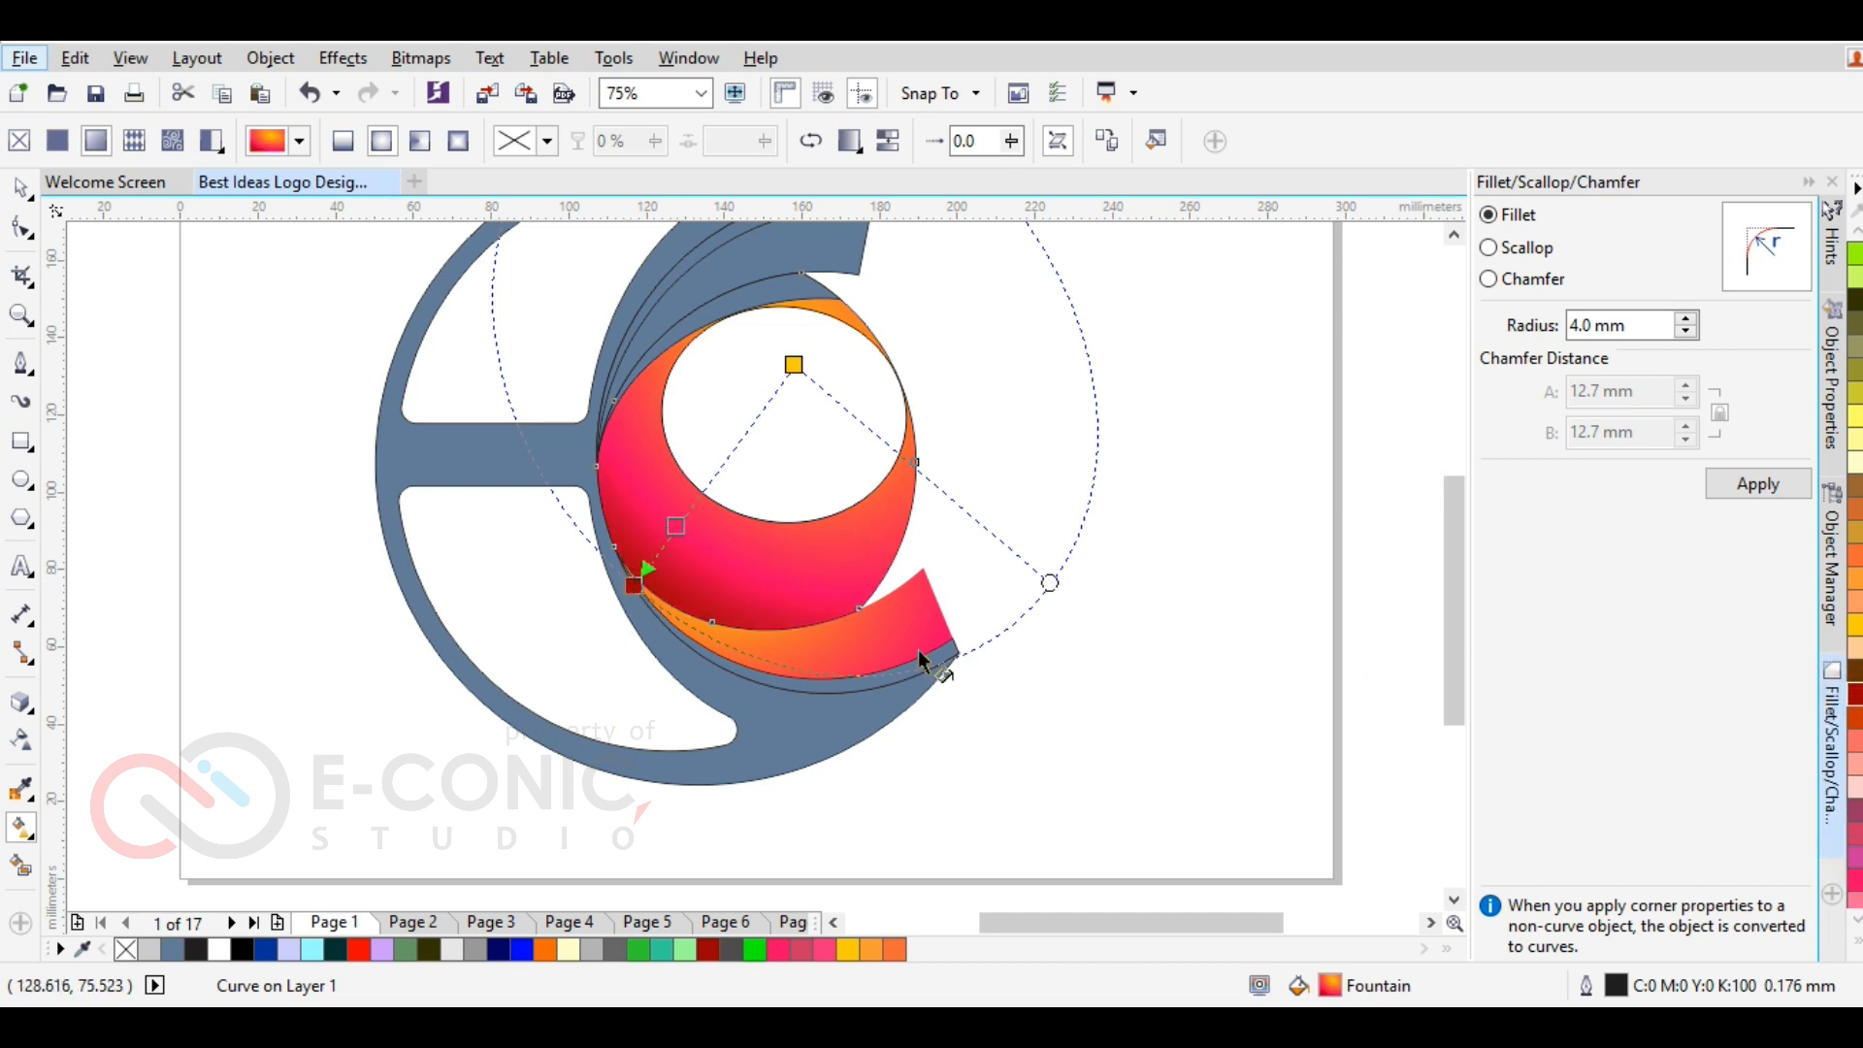
{"action": "left_click_drag", "start_coordinate": [885, 464], "coordinate": [830, 344]}
Reshape the inner circle's gradient so the dark red end lies just below its lower edge and the pale centre inside the white ellipse's upper right
{"action": "left_click_drag", "start_coordinate": [634, 587], "coordinate": [704, 657]}
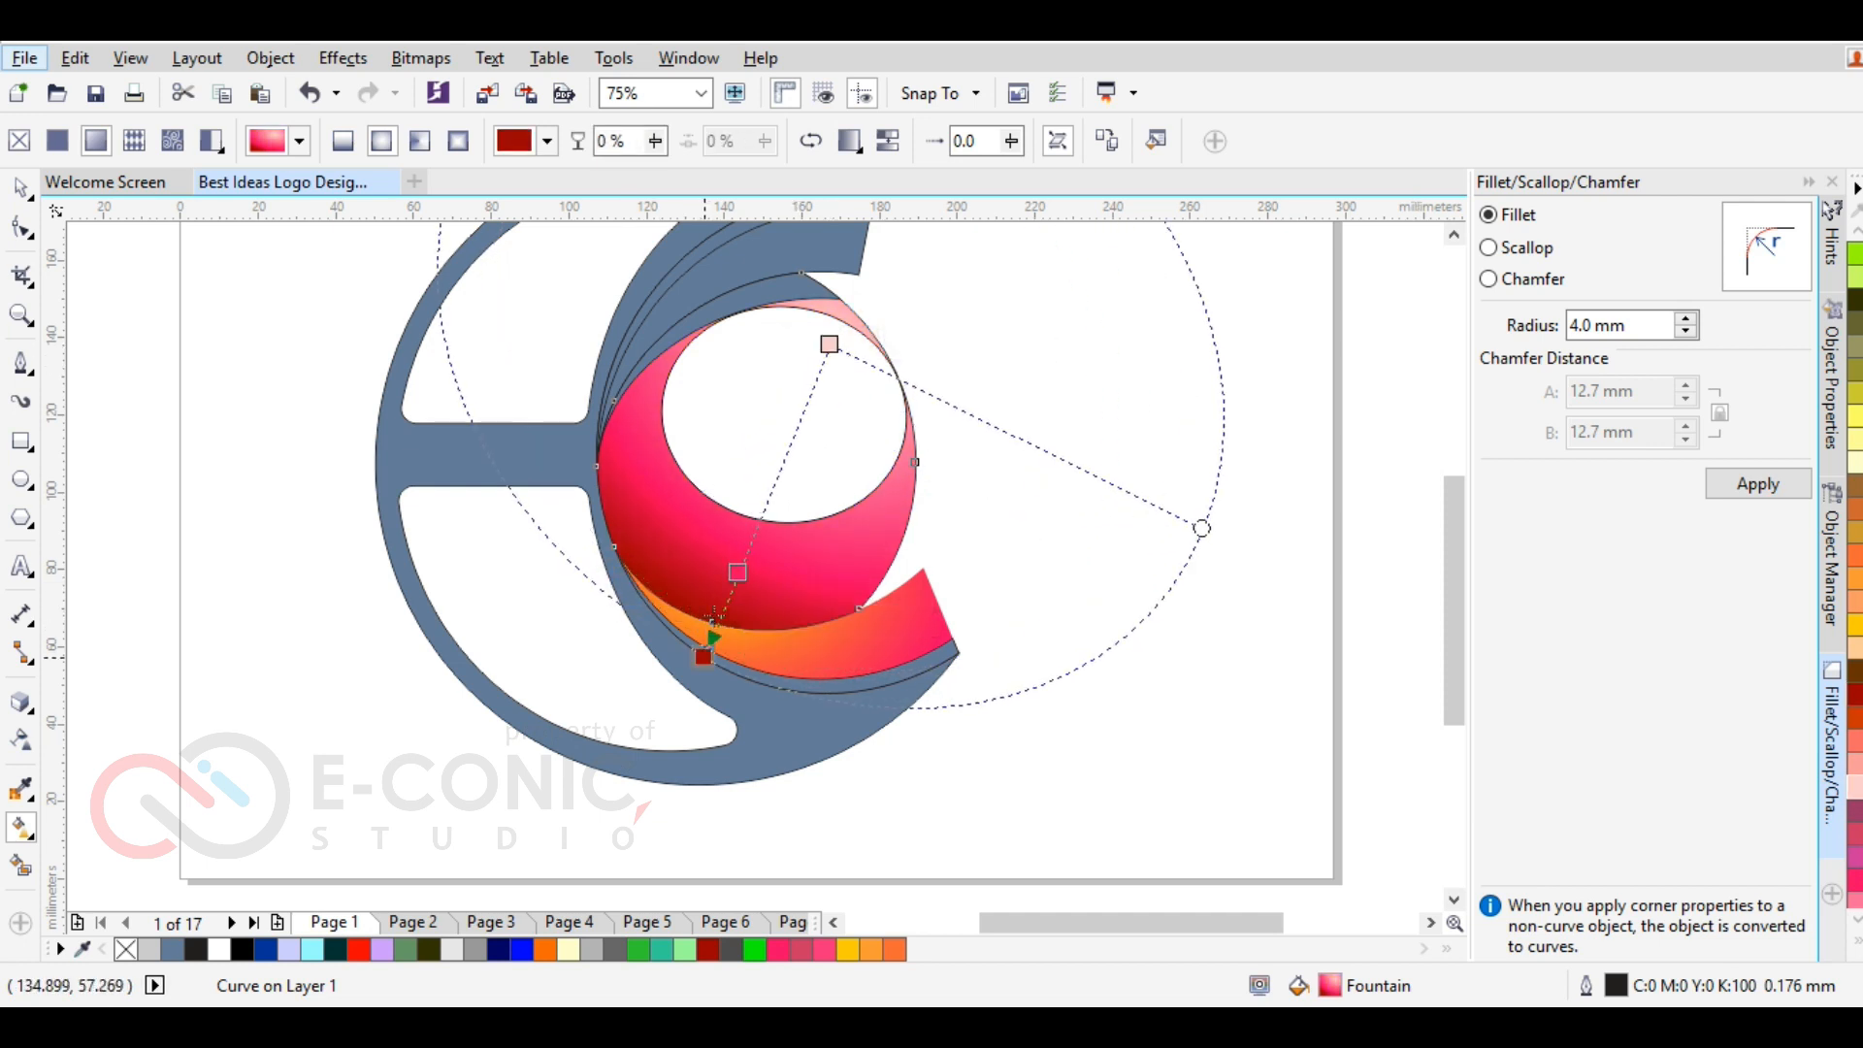
{"action": "left_click_drag", "start_coordinate": [737, 572], "coordinate": [728, 594]}
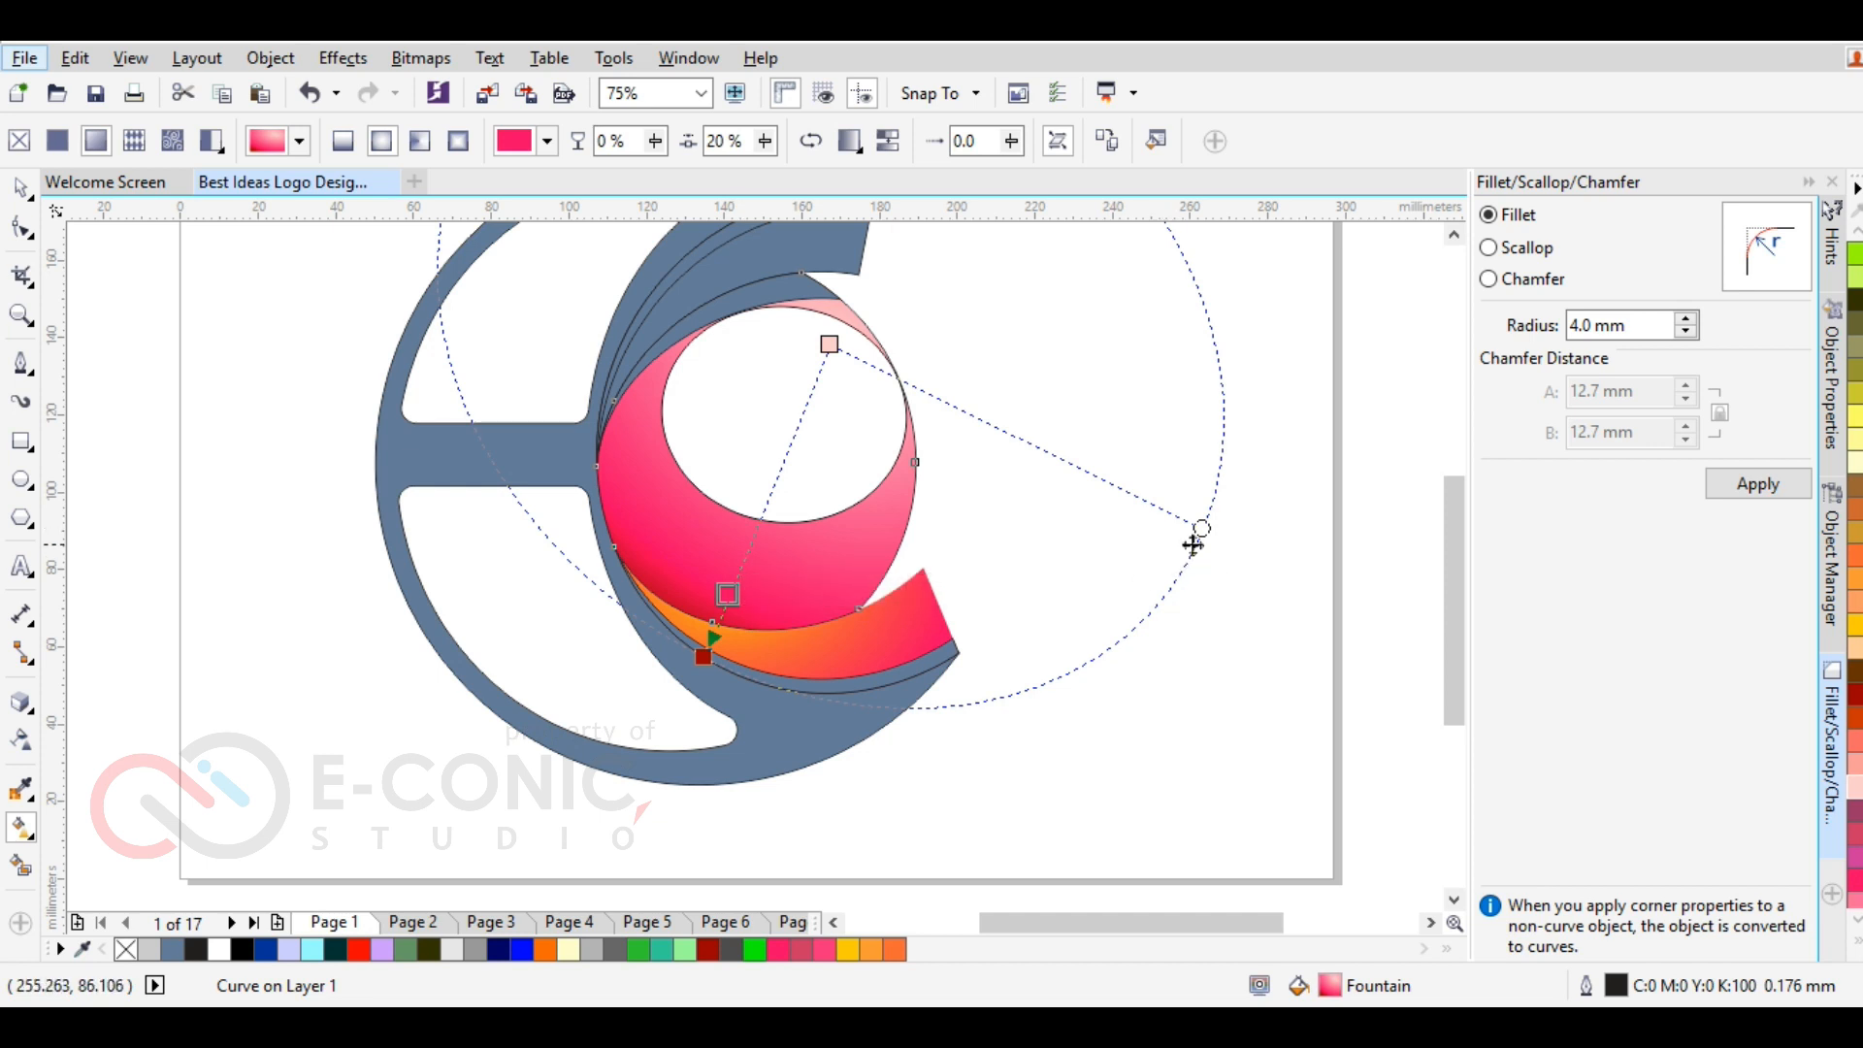
{"action": "left_click_drag", "start_coordinate": [1201, 529], "coordinate": [1180, 405]}
{"action": "left_click_drag", "start_coordinate": [702, 657], "coordinate": [738, 661]}
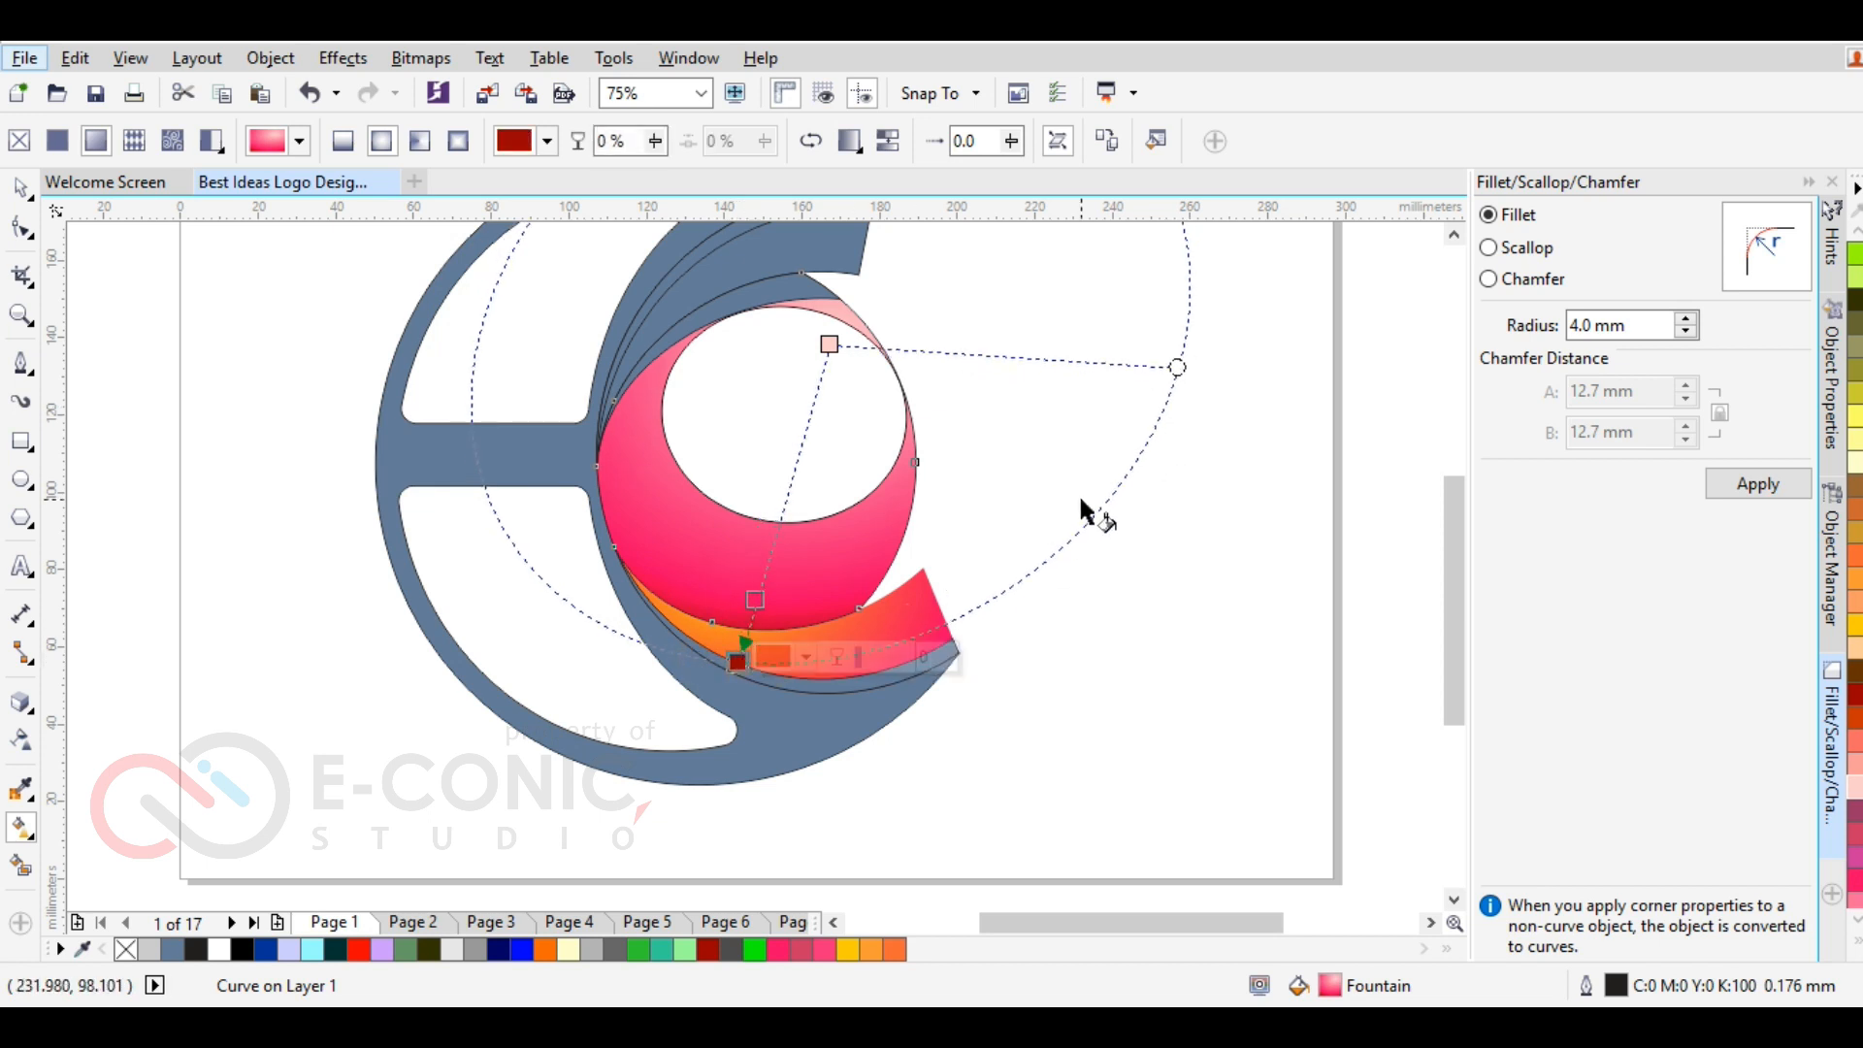
{"action": "left_click_drag", "start_coordinate": [758, 586], "coordinate": [760, 572]}
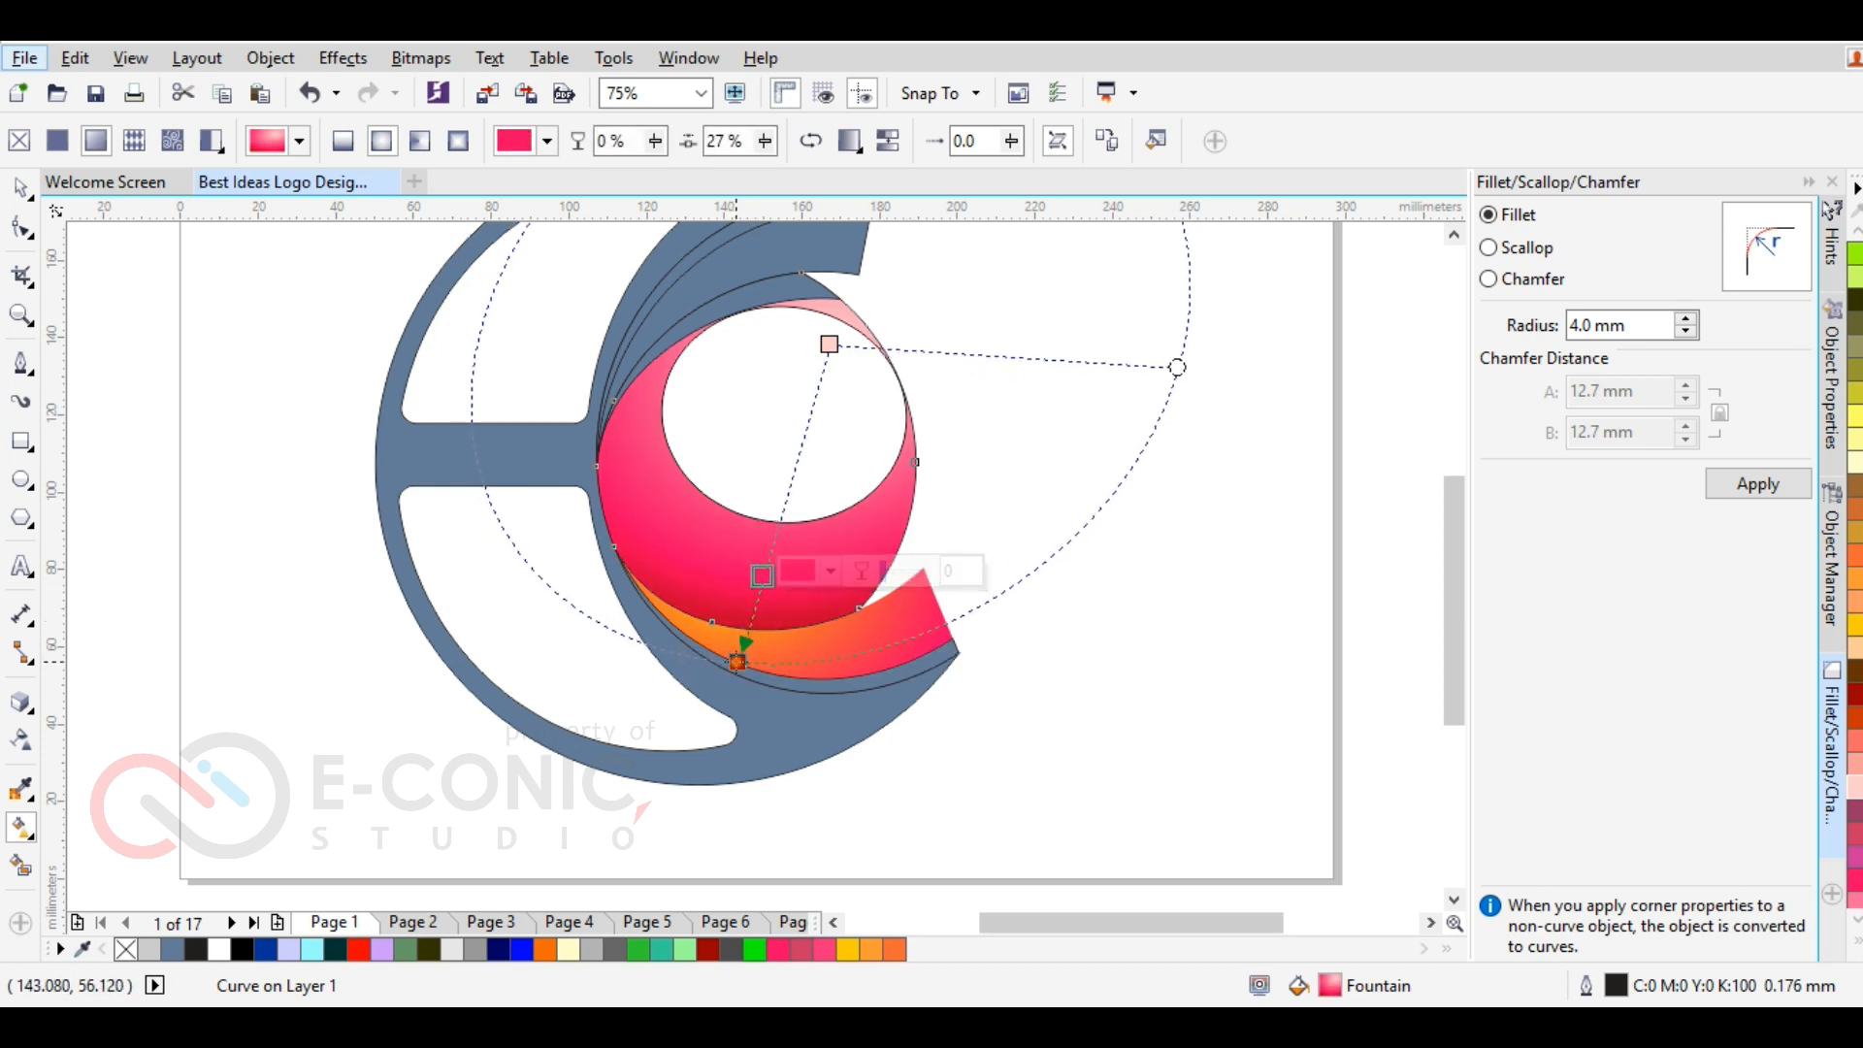
{"action": "left_click_drag", "start_coordinate": [738, 658], "coordinate": [747, 641]}
{"action": "left_click_drag", "start_coordinate": [756, 570], "coordinate": [757, 603]}
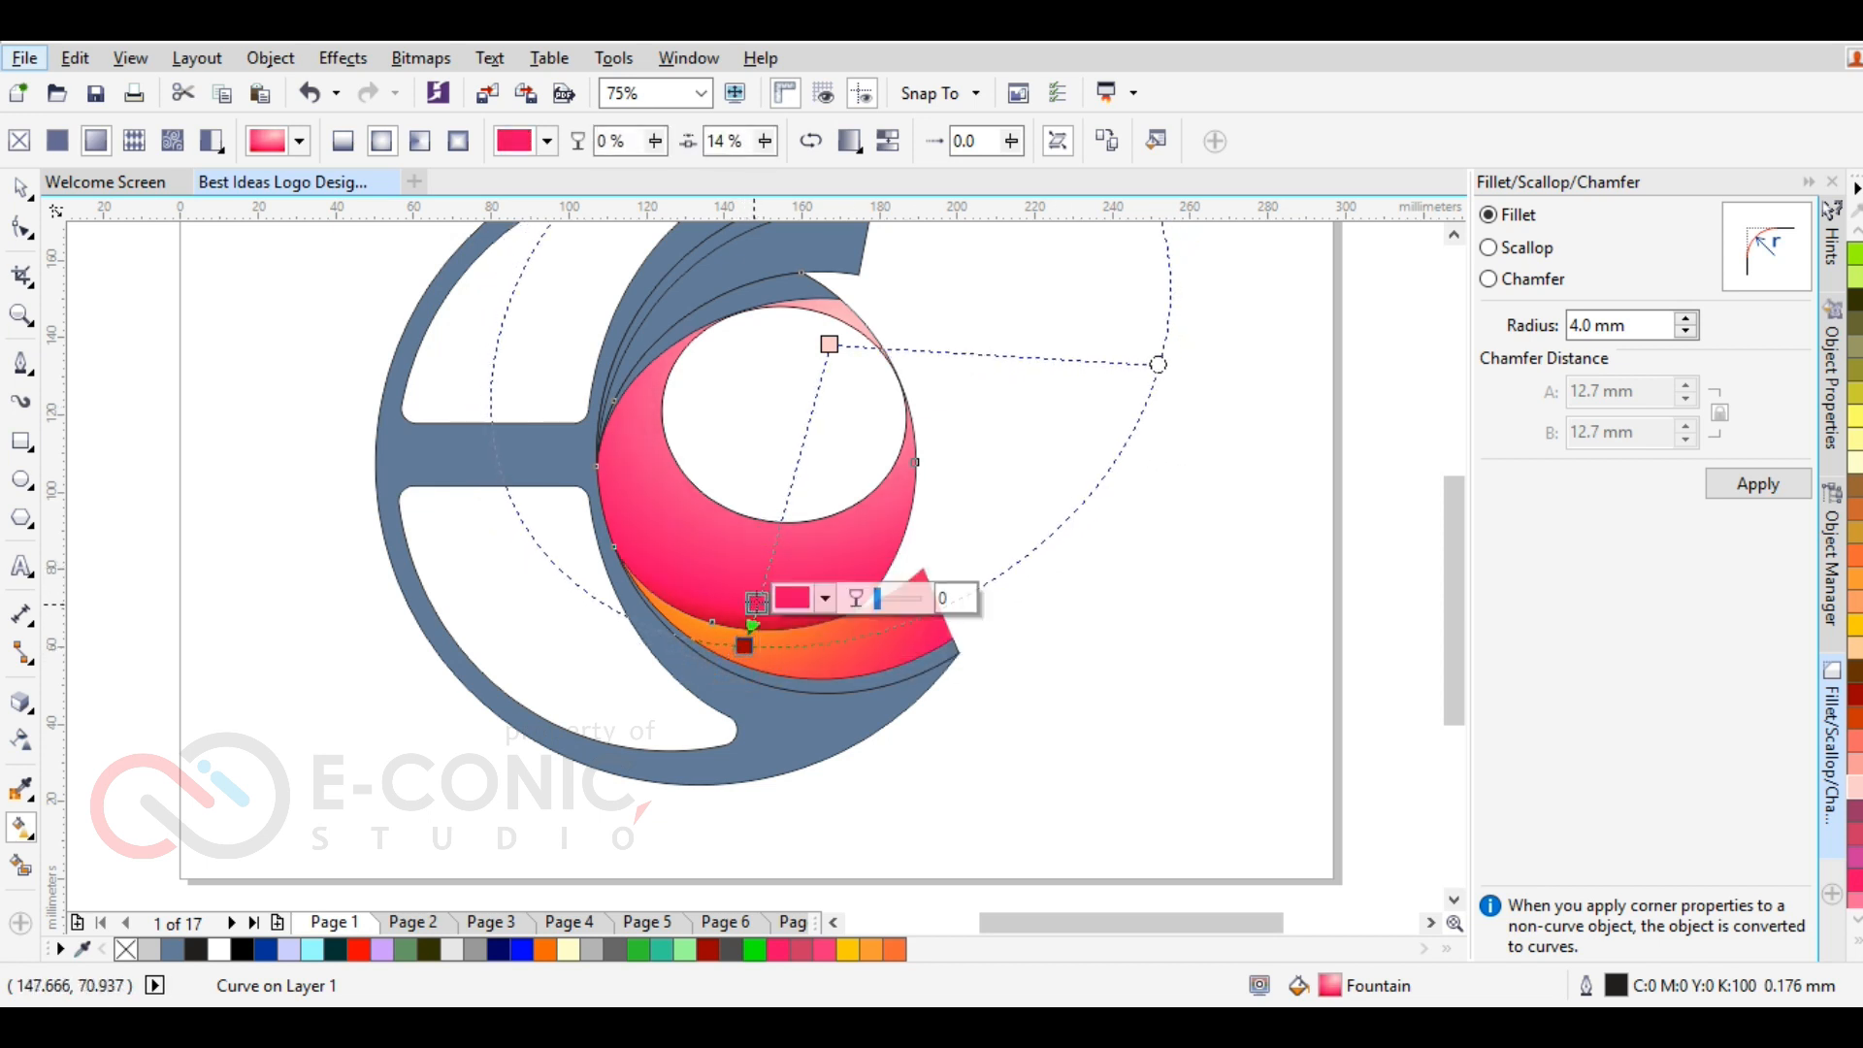
{"action": "left_click_drag", "start_coordinate": [1158, 366], "coordinate": [1154, 356]}
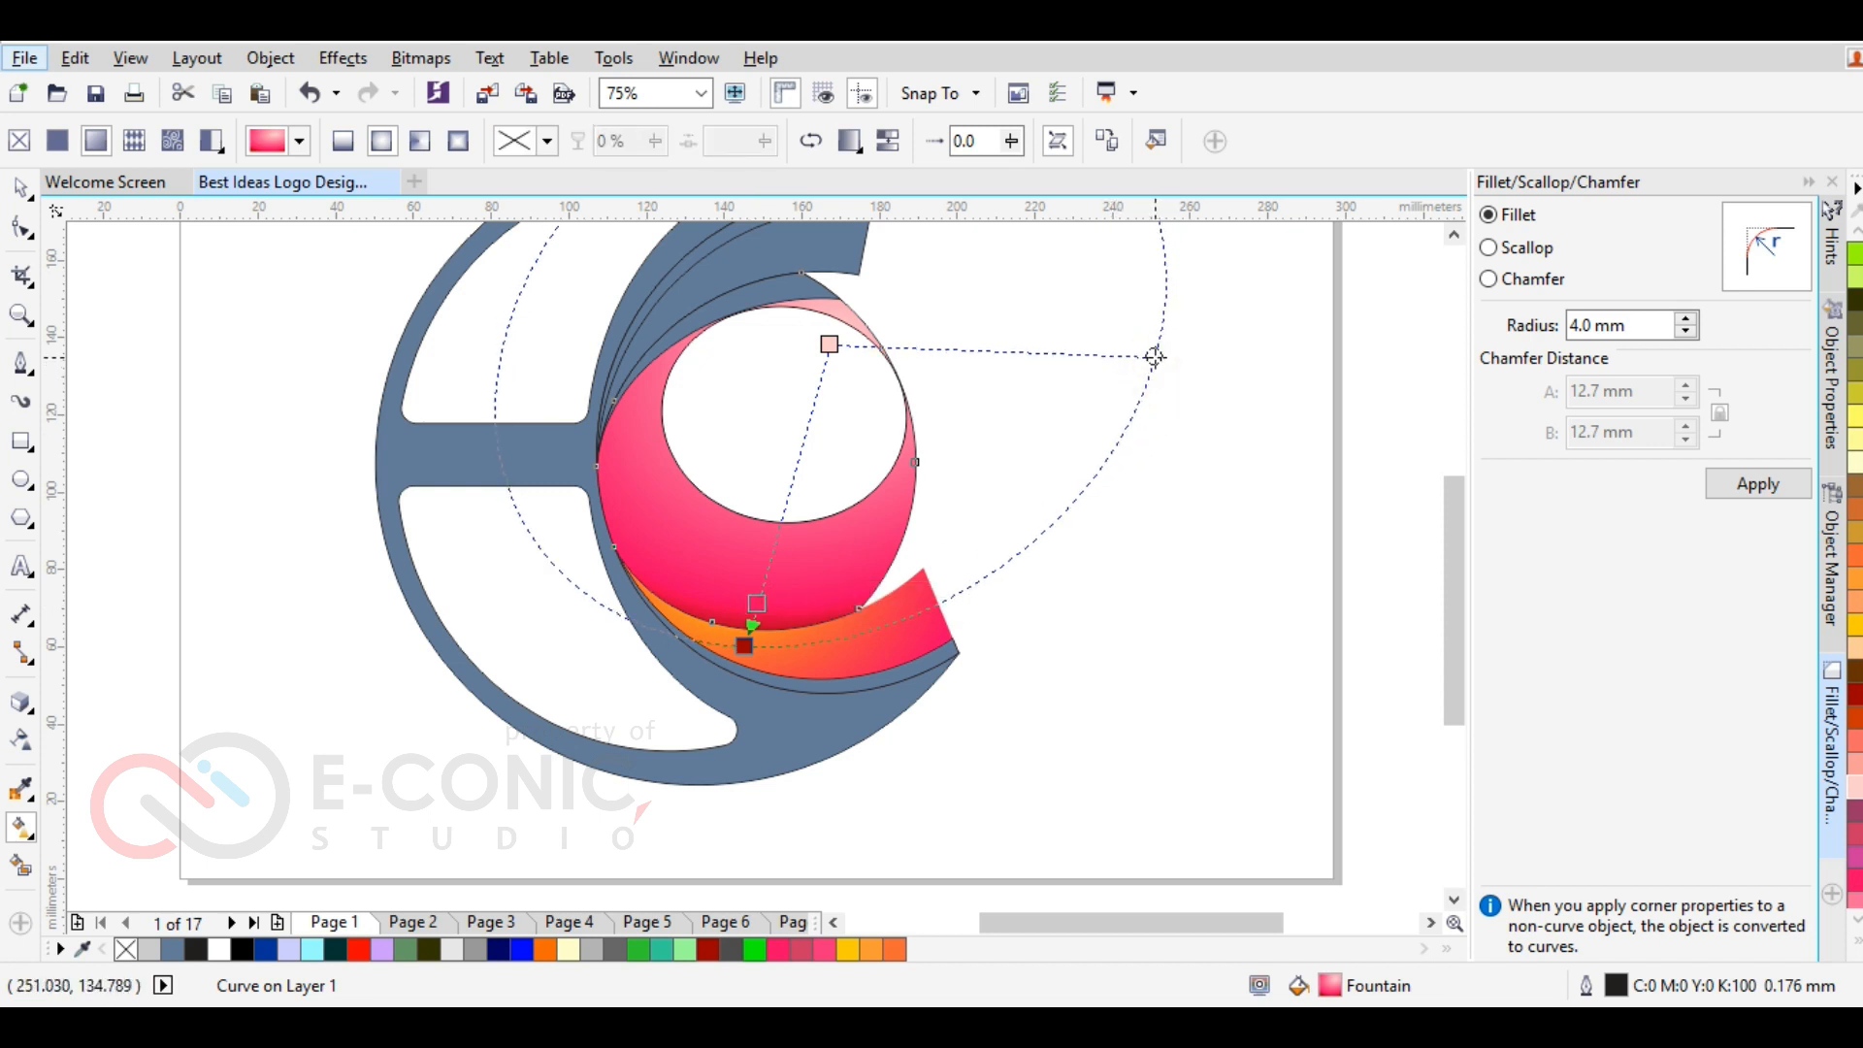
{"action": "left_click_drag", "start_coordinate": [831, 345], "coordinate": [840, 350]}
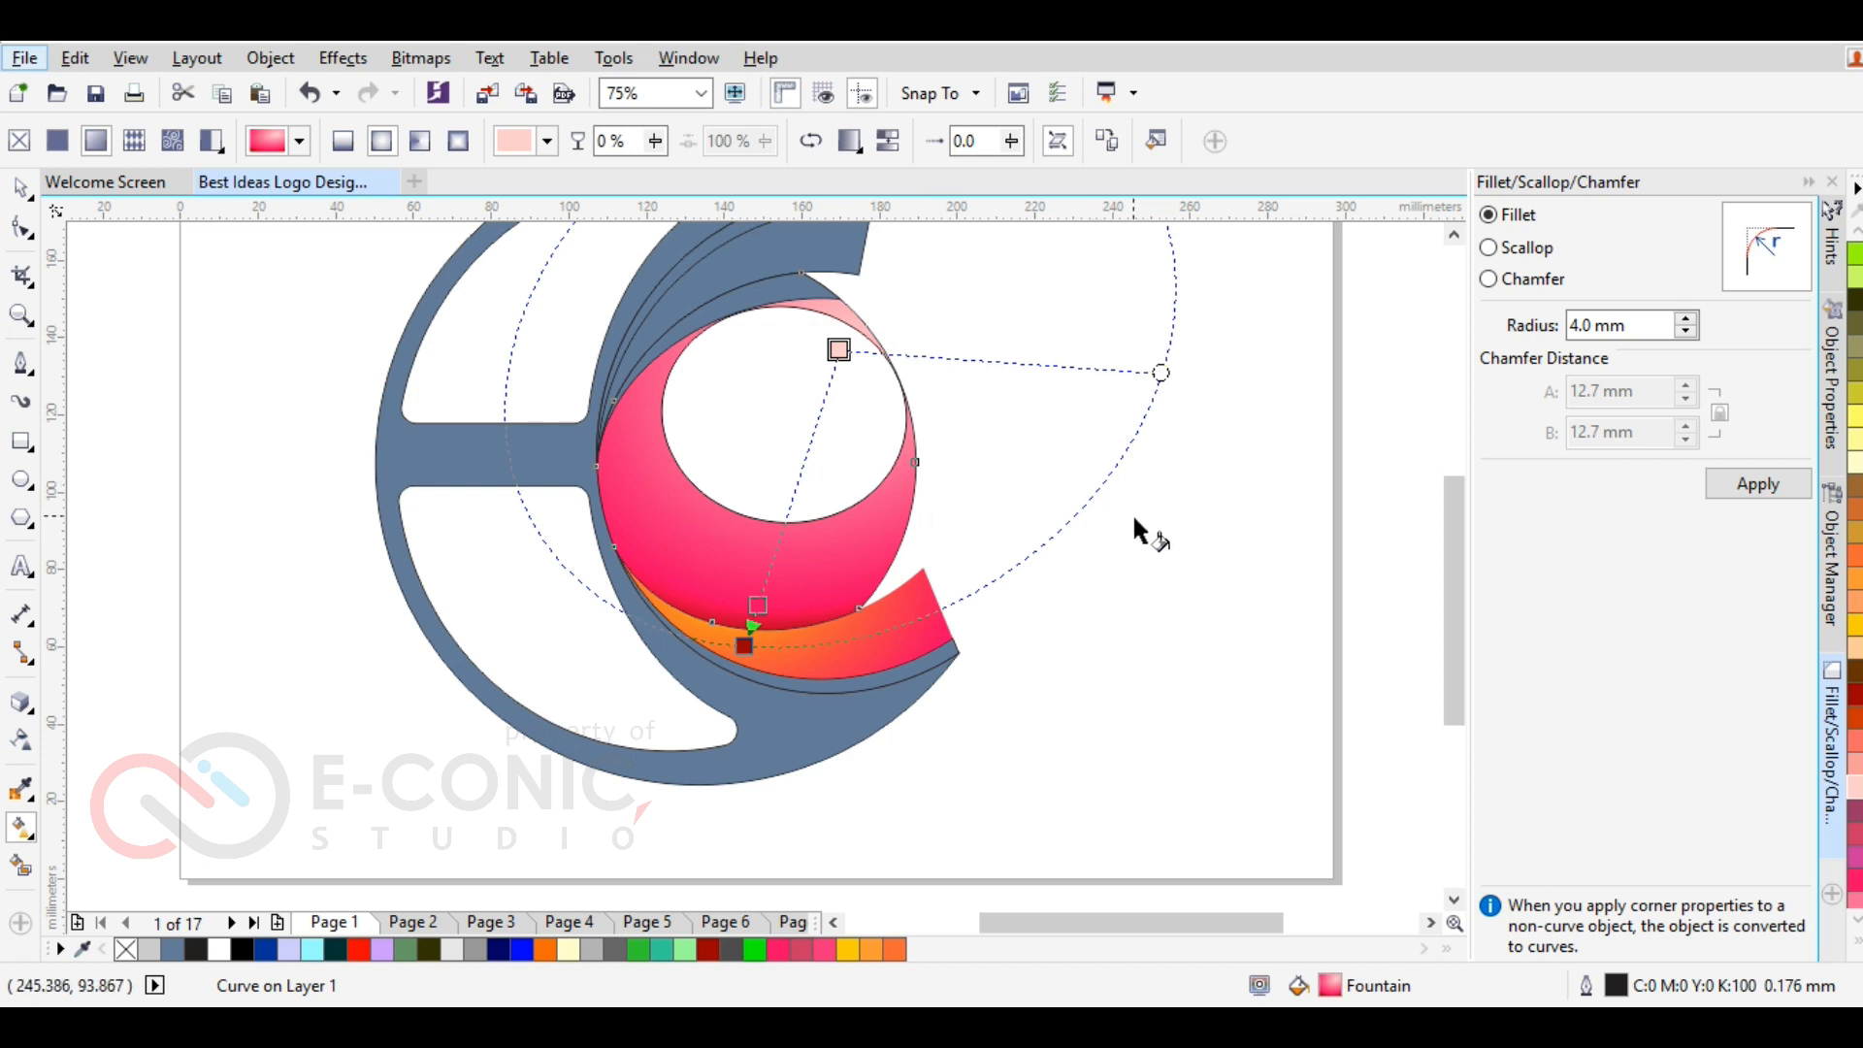
Remove the outlines from the inner circle and the white ellipse inside it
{"action": "left_click", "coordinate": [21, 187]}
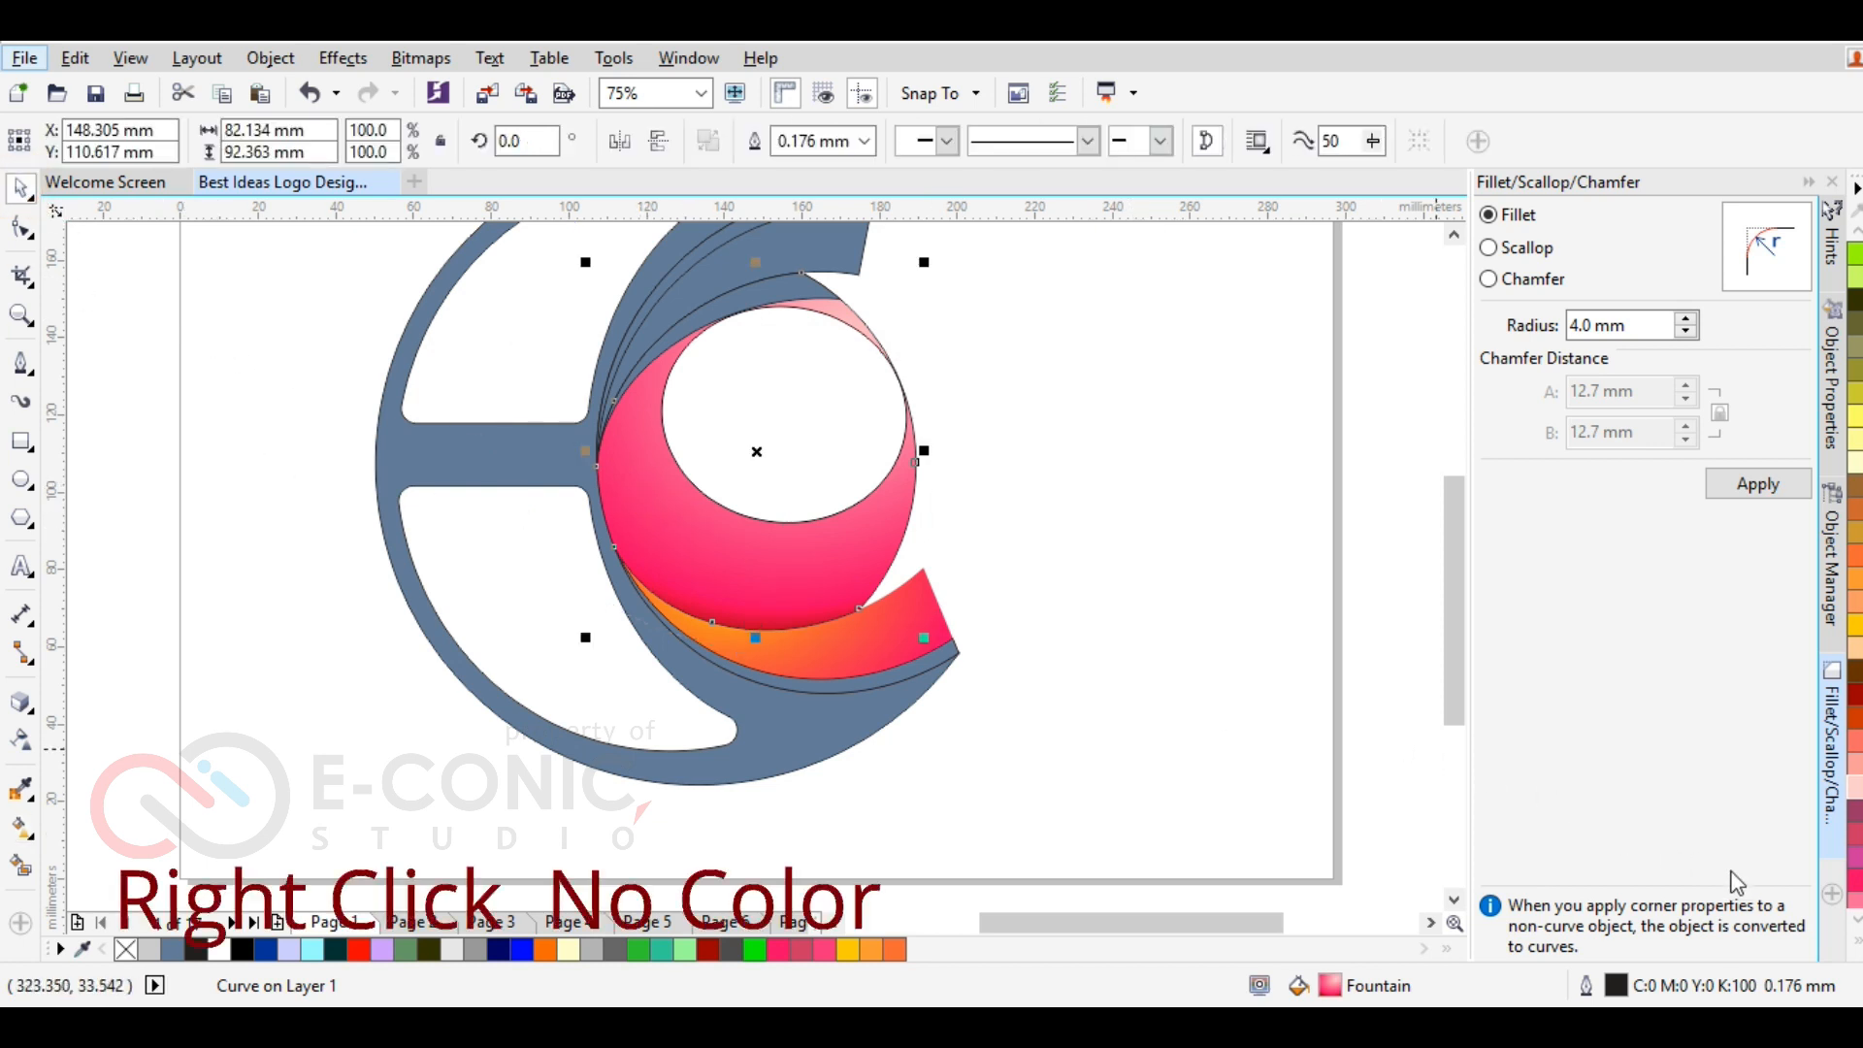
{"action": "left_click", "coordinate": [1855, 939]}
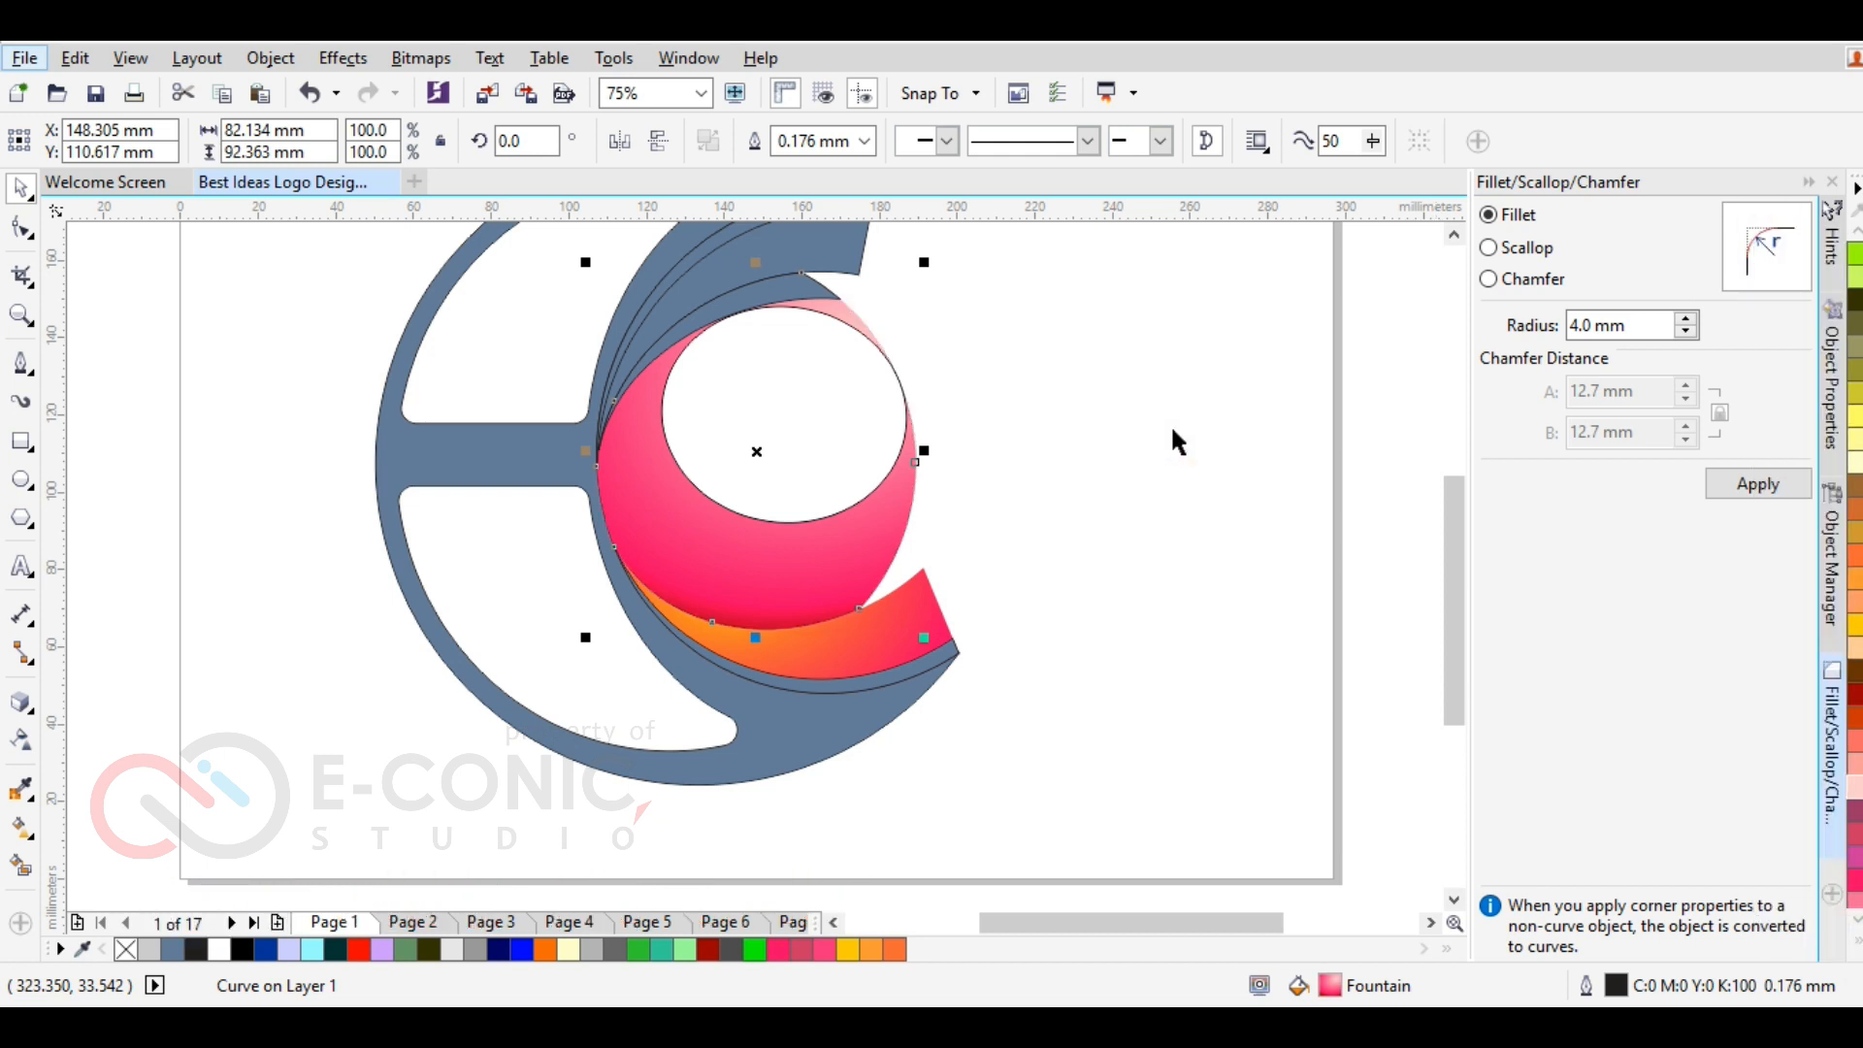
{"action": "left_click", "coordinate": [858, 405]}
{"action": "left_click", "coordinate": [1857, 947]}
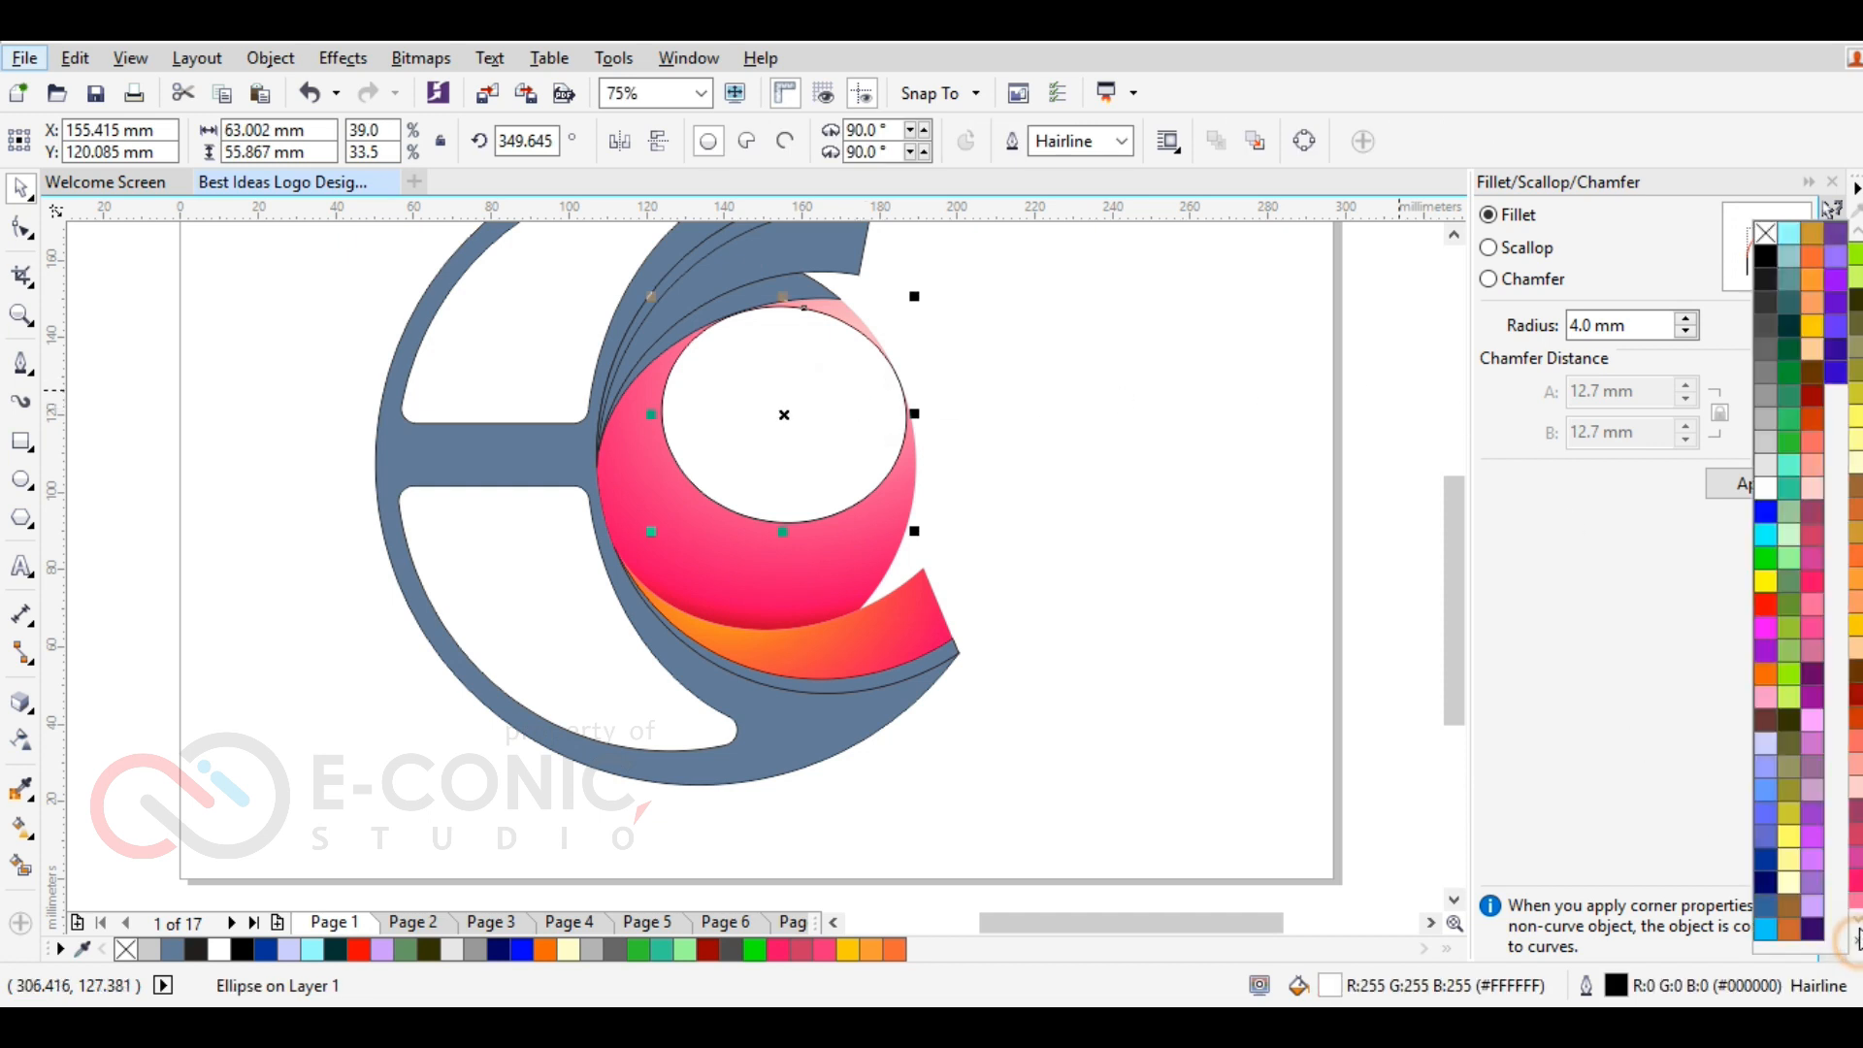
{"action": "right_click", "coordinate": [1770, 234]}
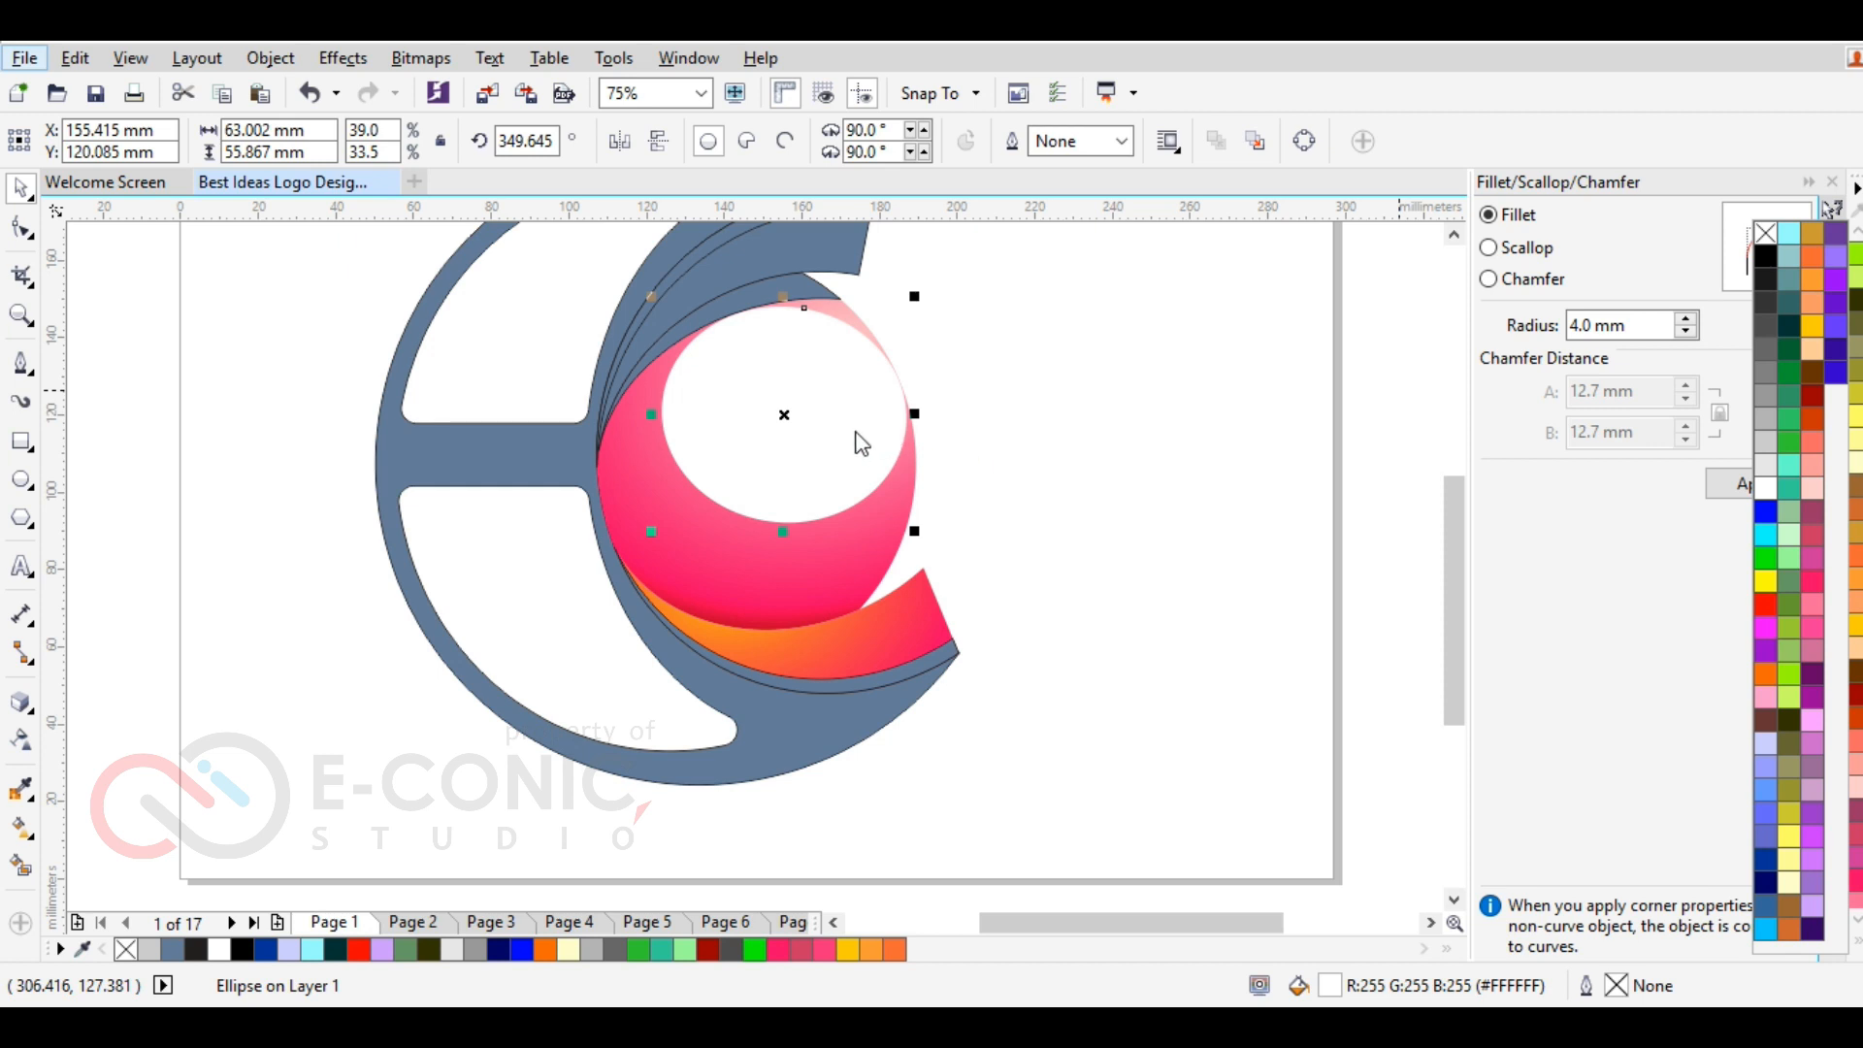
Apply a linear transparency to the white ellipse, fading from opaque at its upper left to transparent at its lower right
{"action": "left_click", "coordinate": [18, 750]}
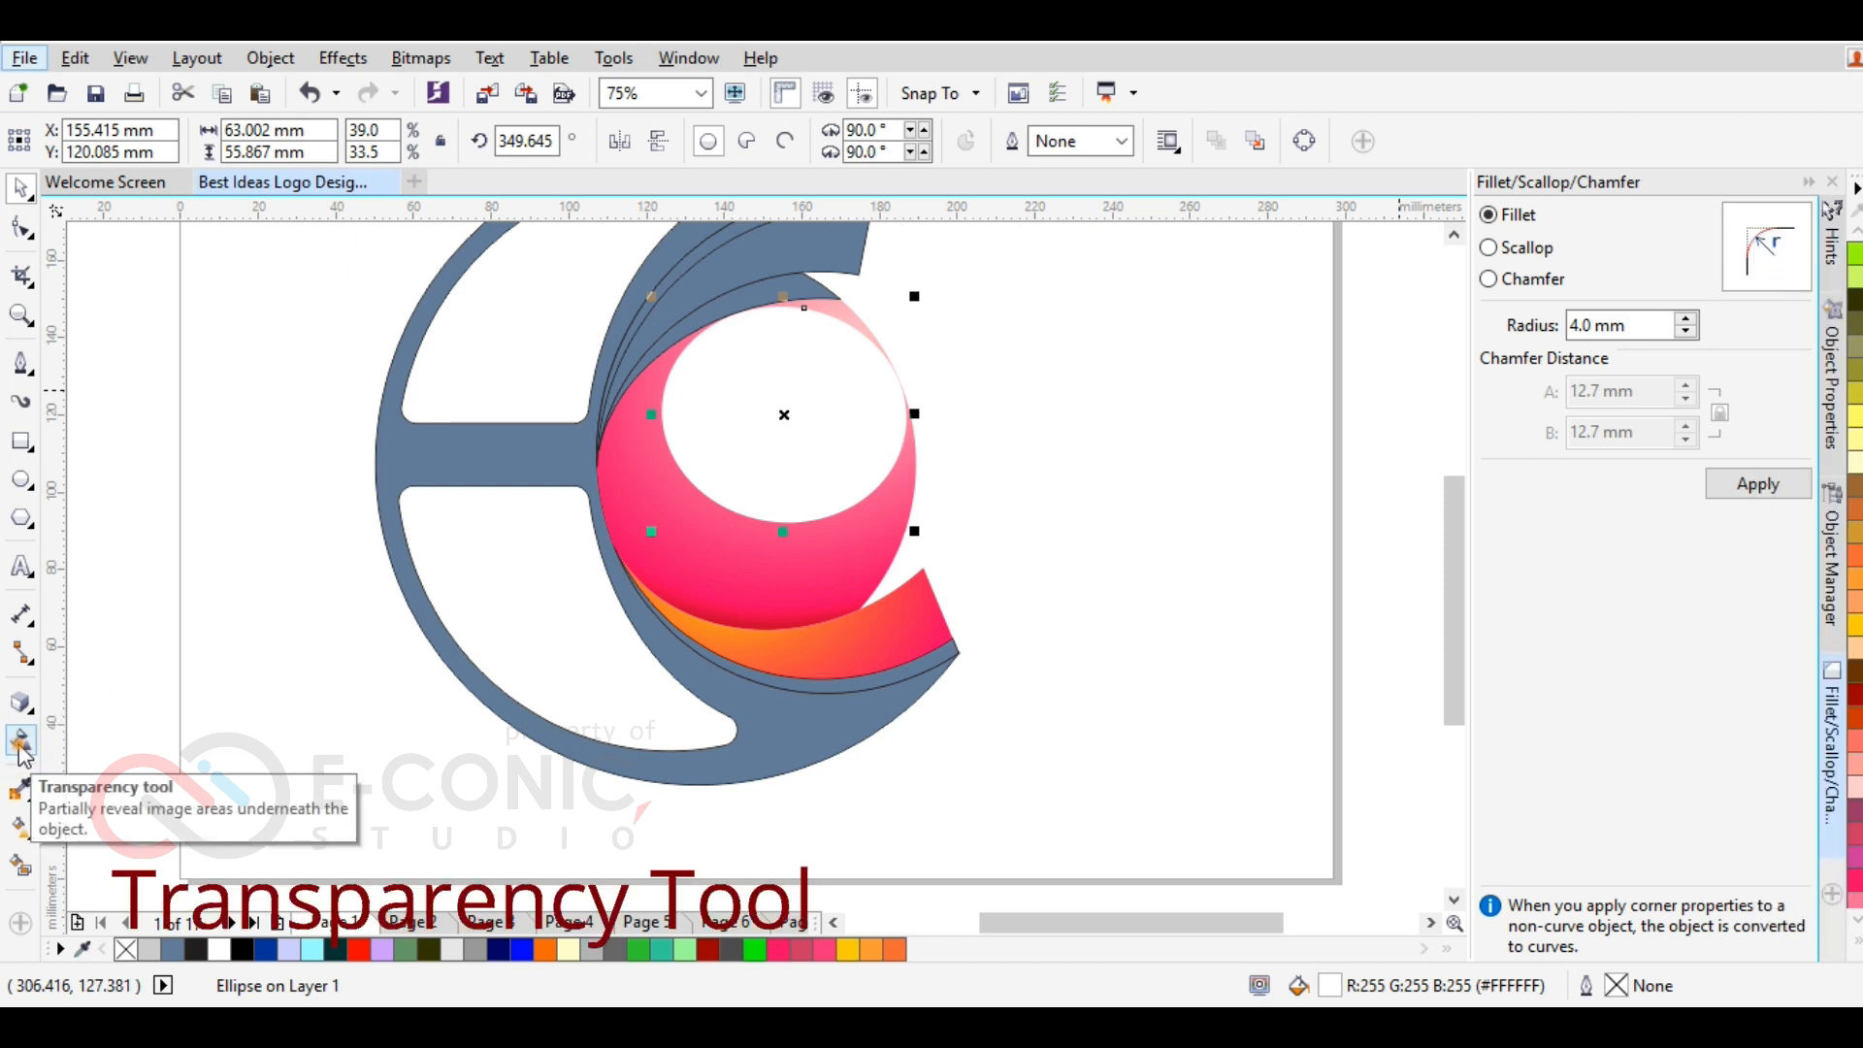
{"action": "left_click", "coordinate": [22, 746]}
{"action": "left_click_drag", "start_coordinate": [944, 532], "coordinate": [749, 319]}
{"action": "left_click", "coordinate": [949, 532]}
{"action": "left_click_drag", "start_coordinate": [688, 448], "coordinate": [845, 518]}
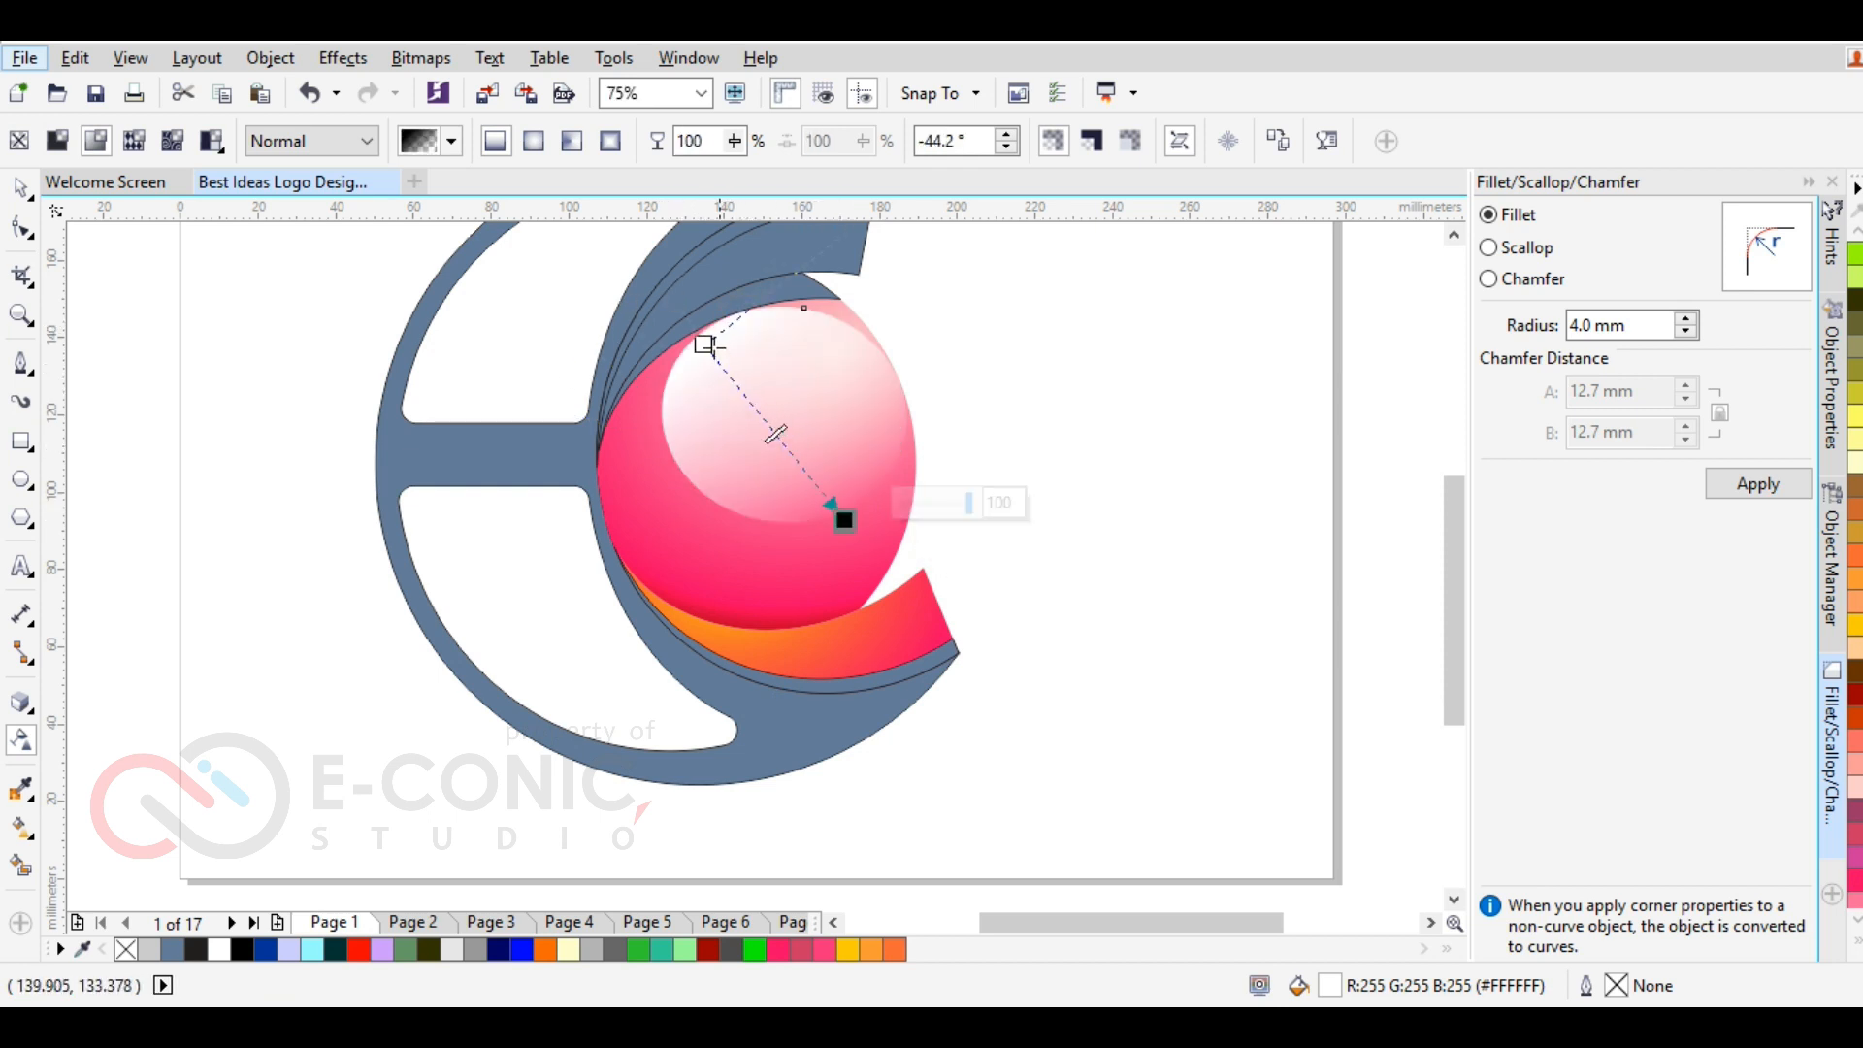
Soften the ellipse's highlight by moving the transparency start beyond its upper-left edge, shifting the midpoint towards it and ending near the ellipse's centre
{"action": "left_click_drag", "start_coordinate": [704, 345], "coordinate": [697, 276]}
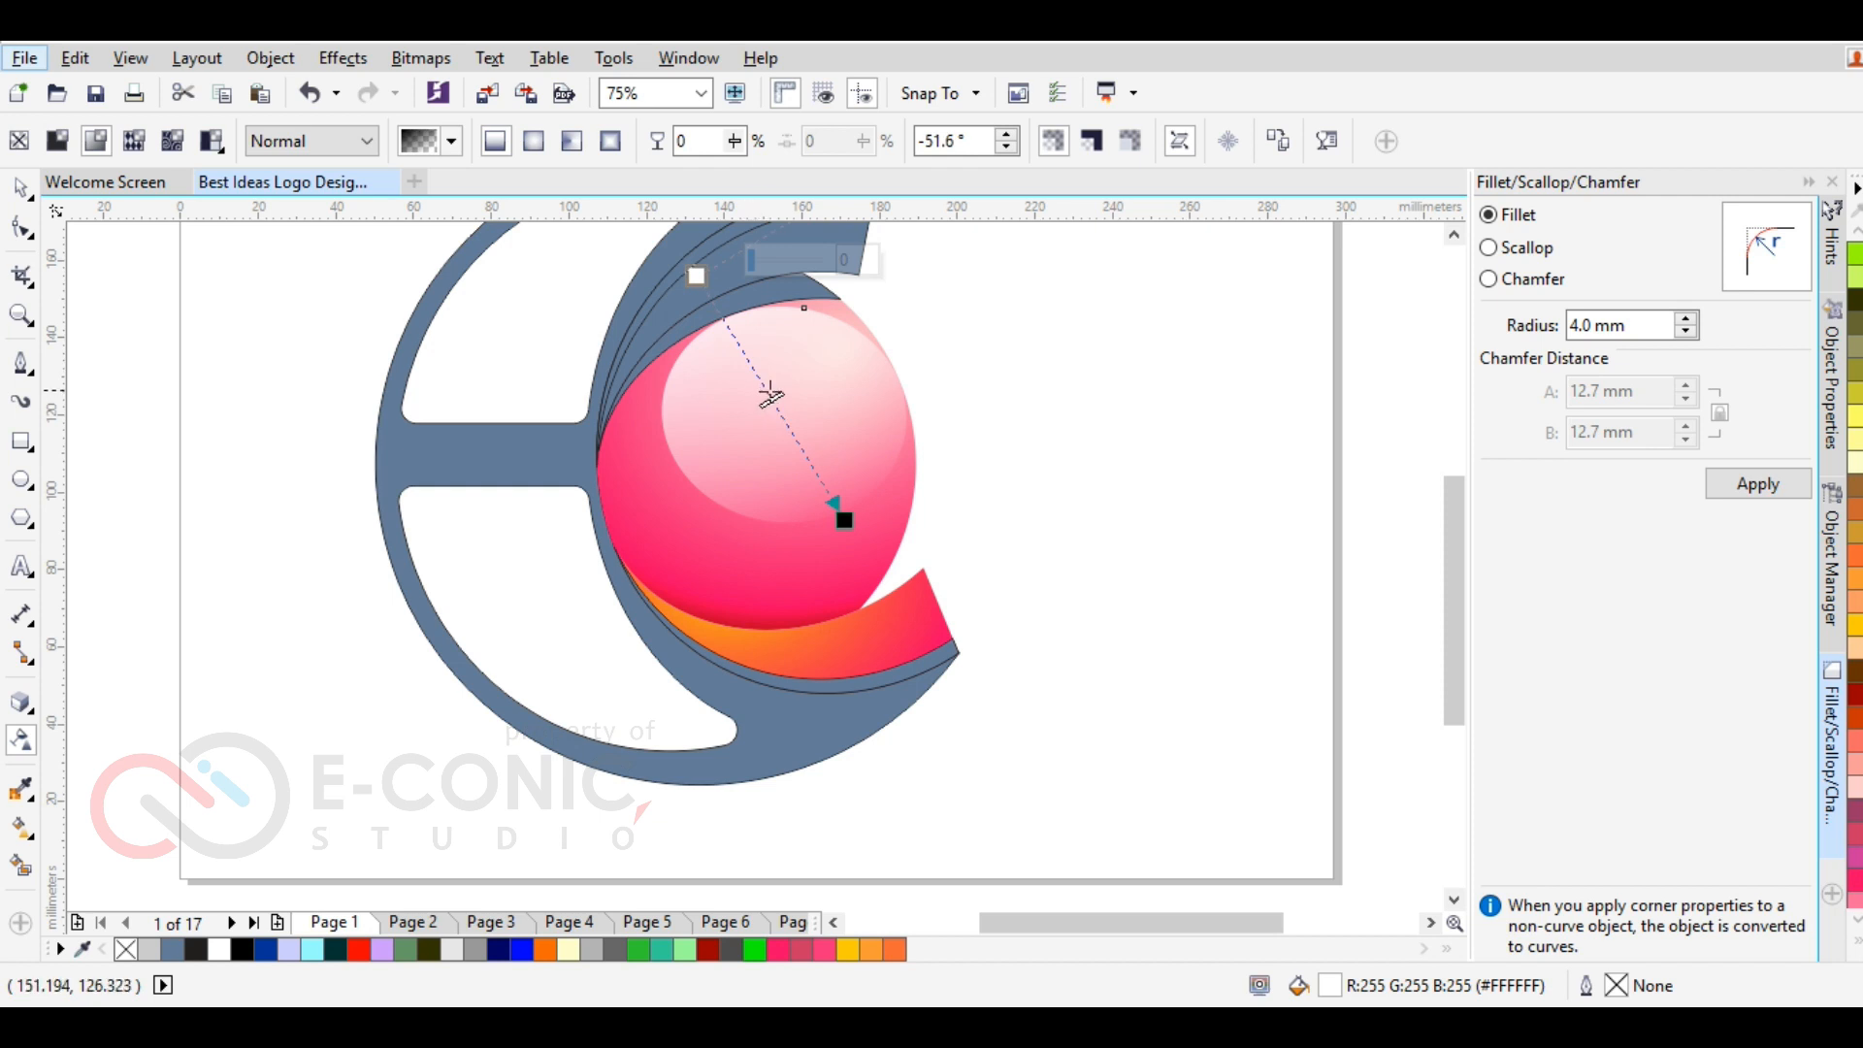
{"action": "left_click_drag", "start_coordinate": [770, 394], "coordinate": [747, 357]}
{"action": "left_click_drag", "start_coordinate": [845, 520], "coordinate": [818, 466]}
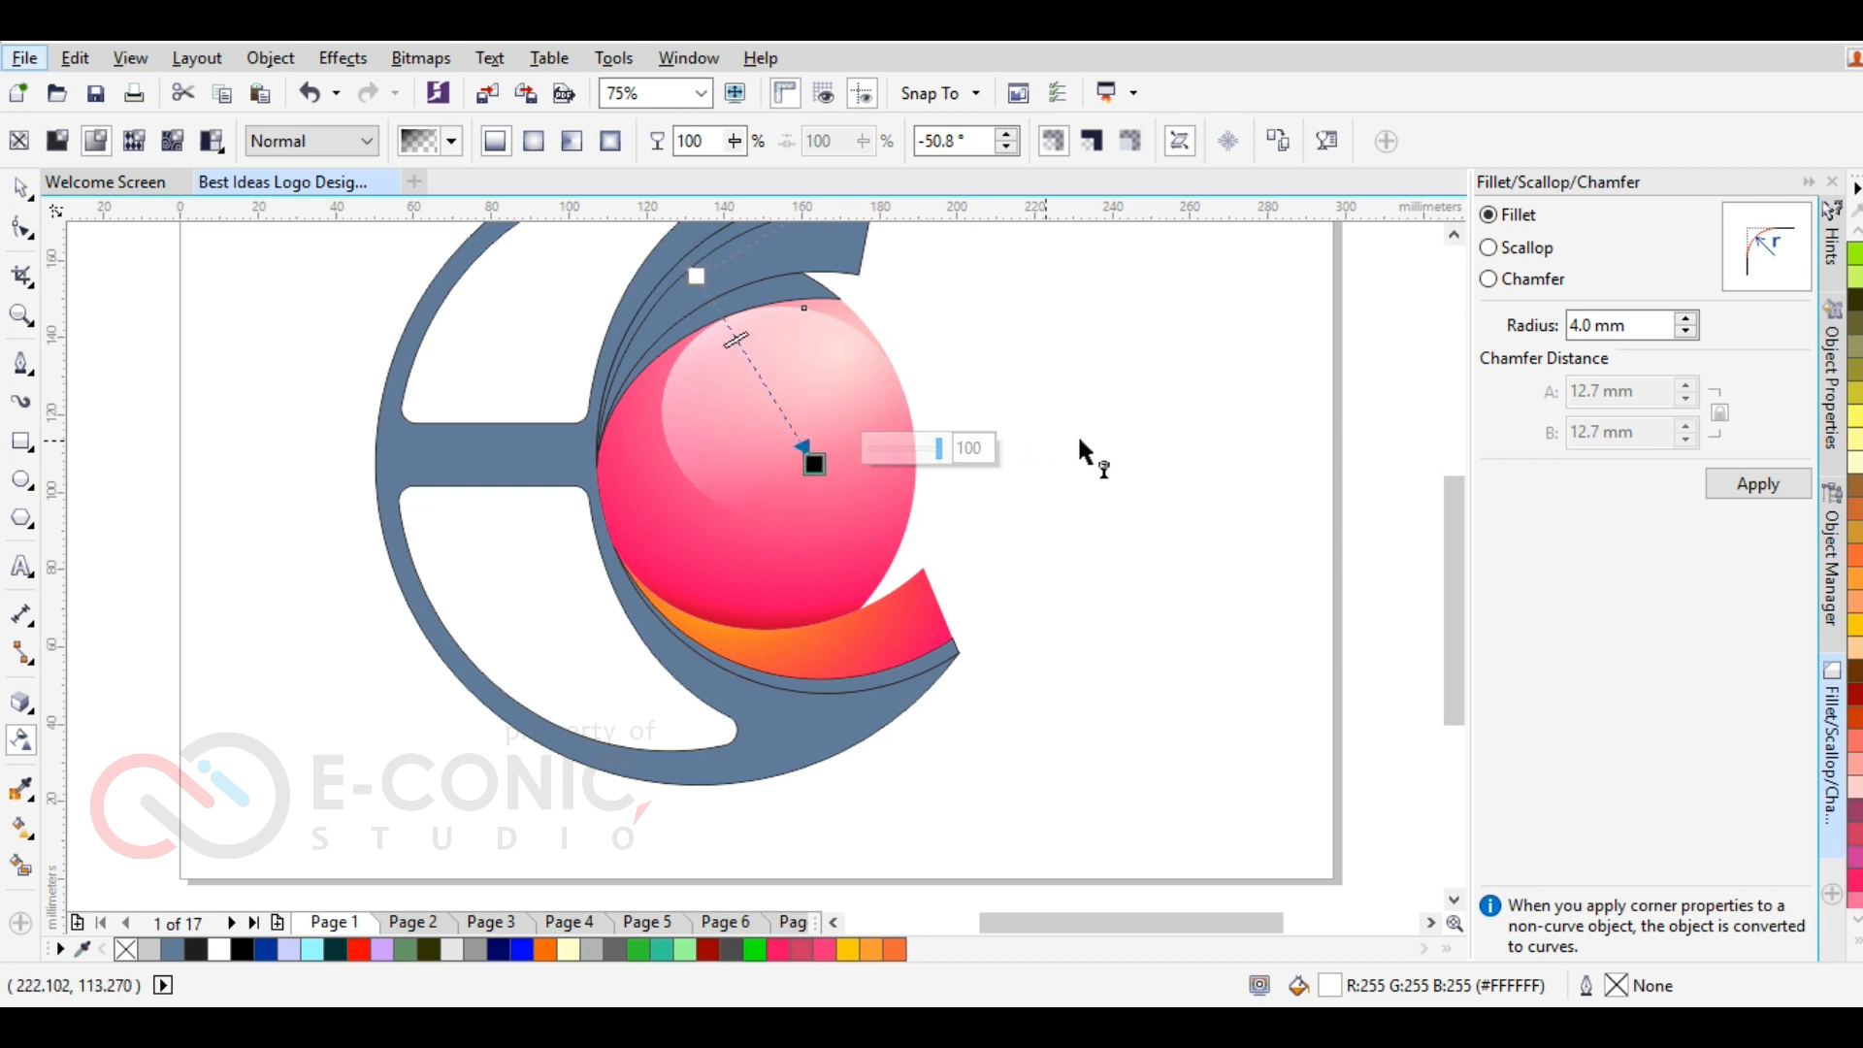
{"action": "left_click_drag", "start_coordinate": [815, 464], "coordinate": [785, 455]}
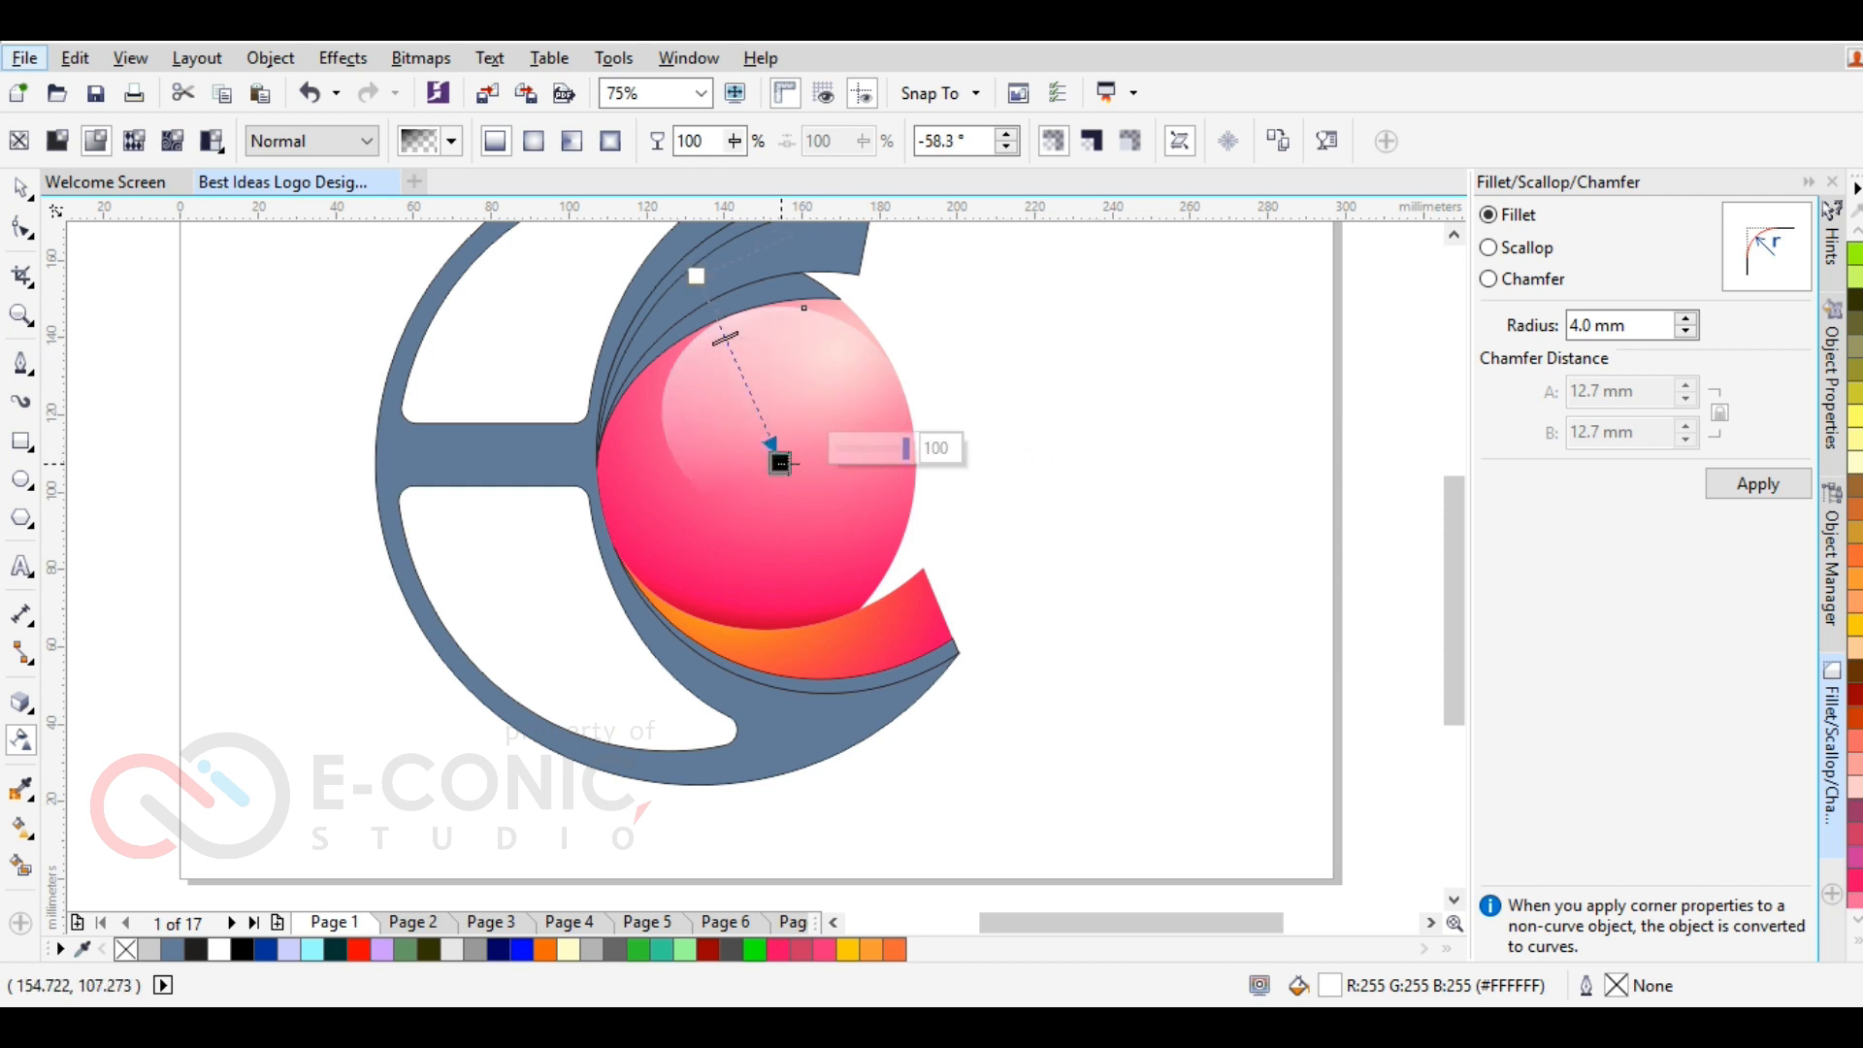
{"action": "left_click", "coordinate": [1011, 413]}
Copy the lower band's yellow-to-red gradient fill onto the thin crescent directly above the pink sphere
{"action": "key", "text": "space"}
{"action": "left_click", "coordinate": [835, 390]}
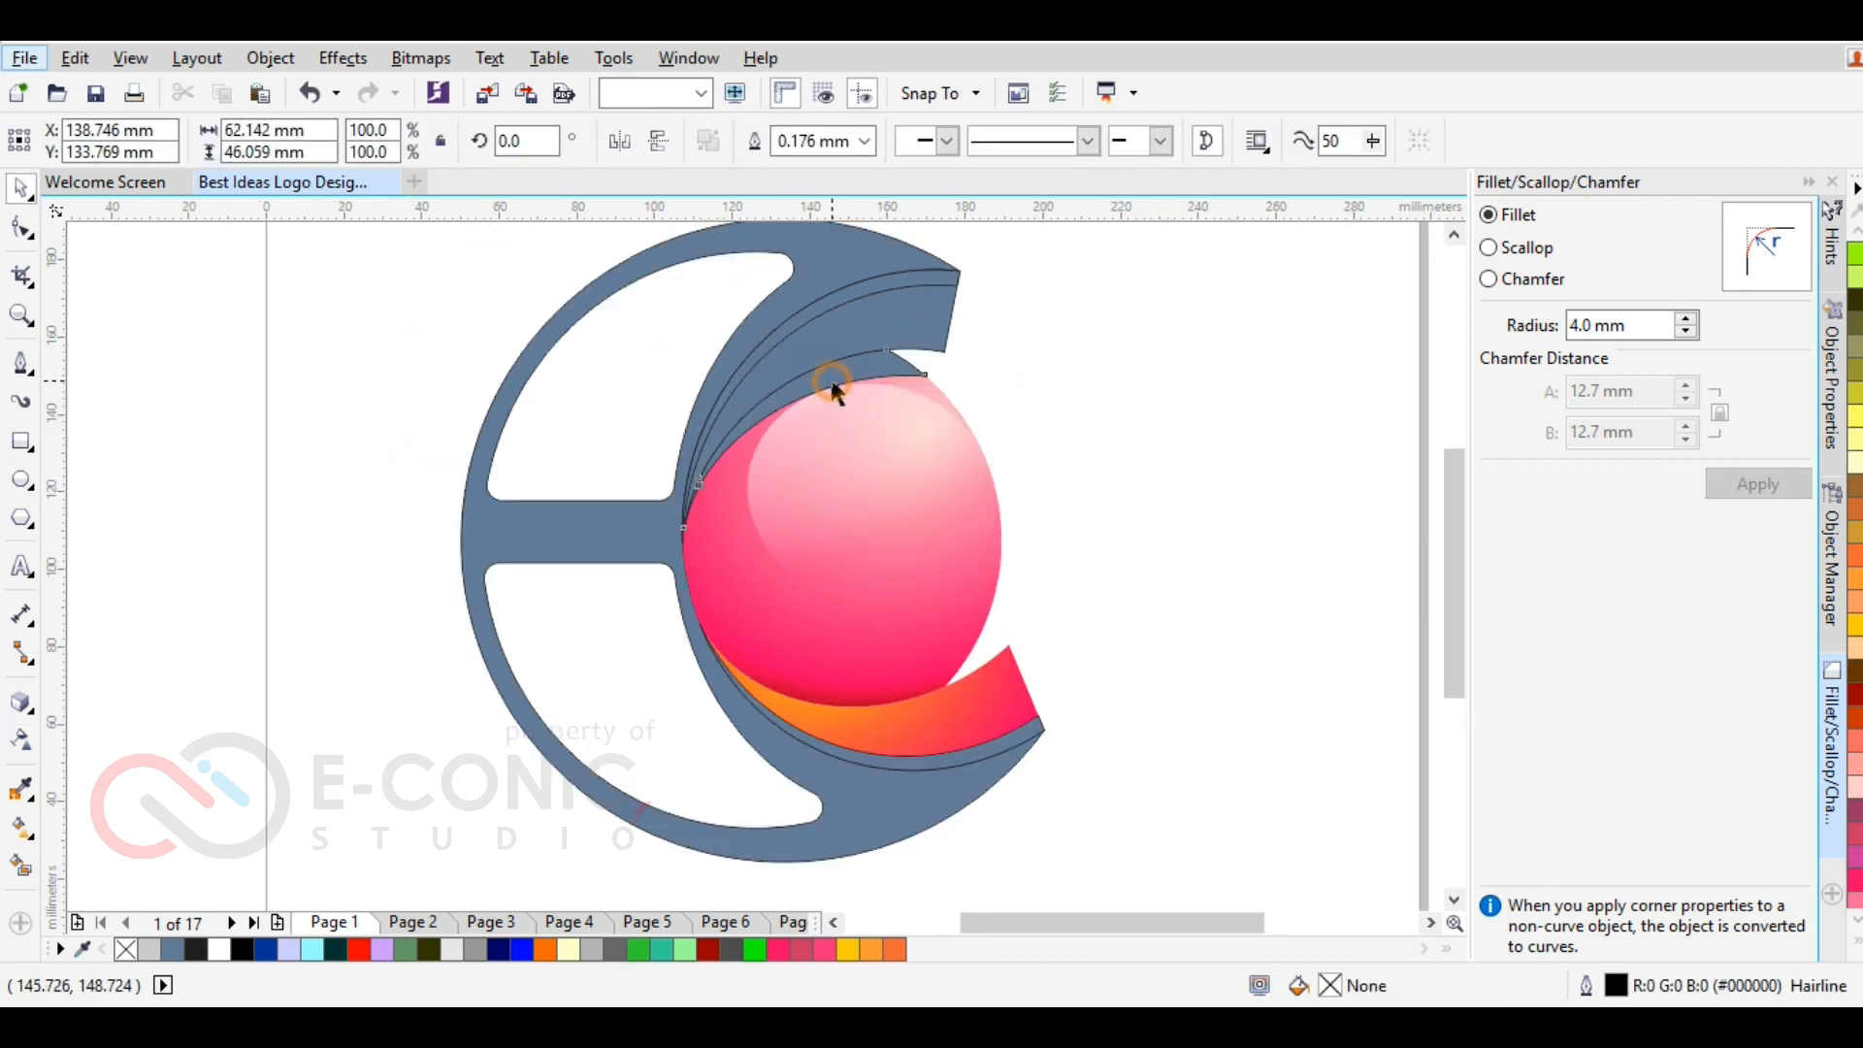
{"action": "left_click", "coordinate": [21, 825]}
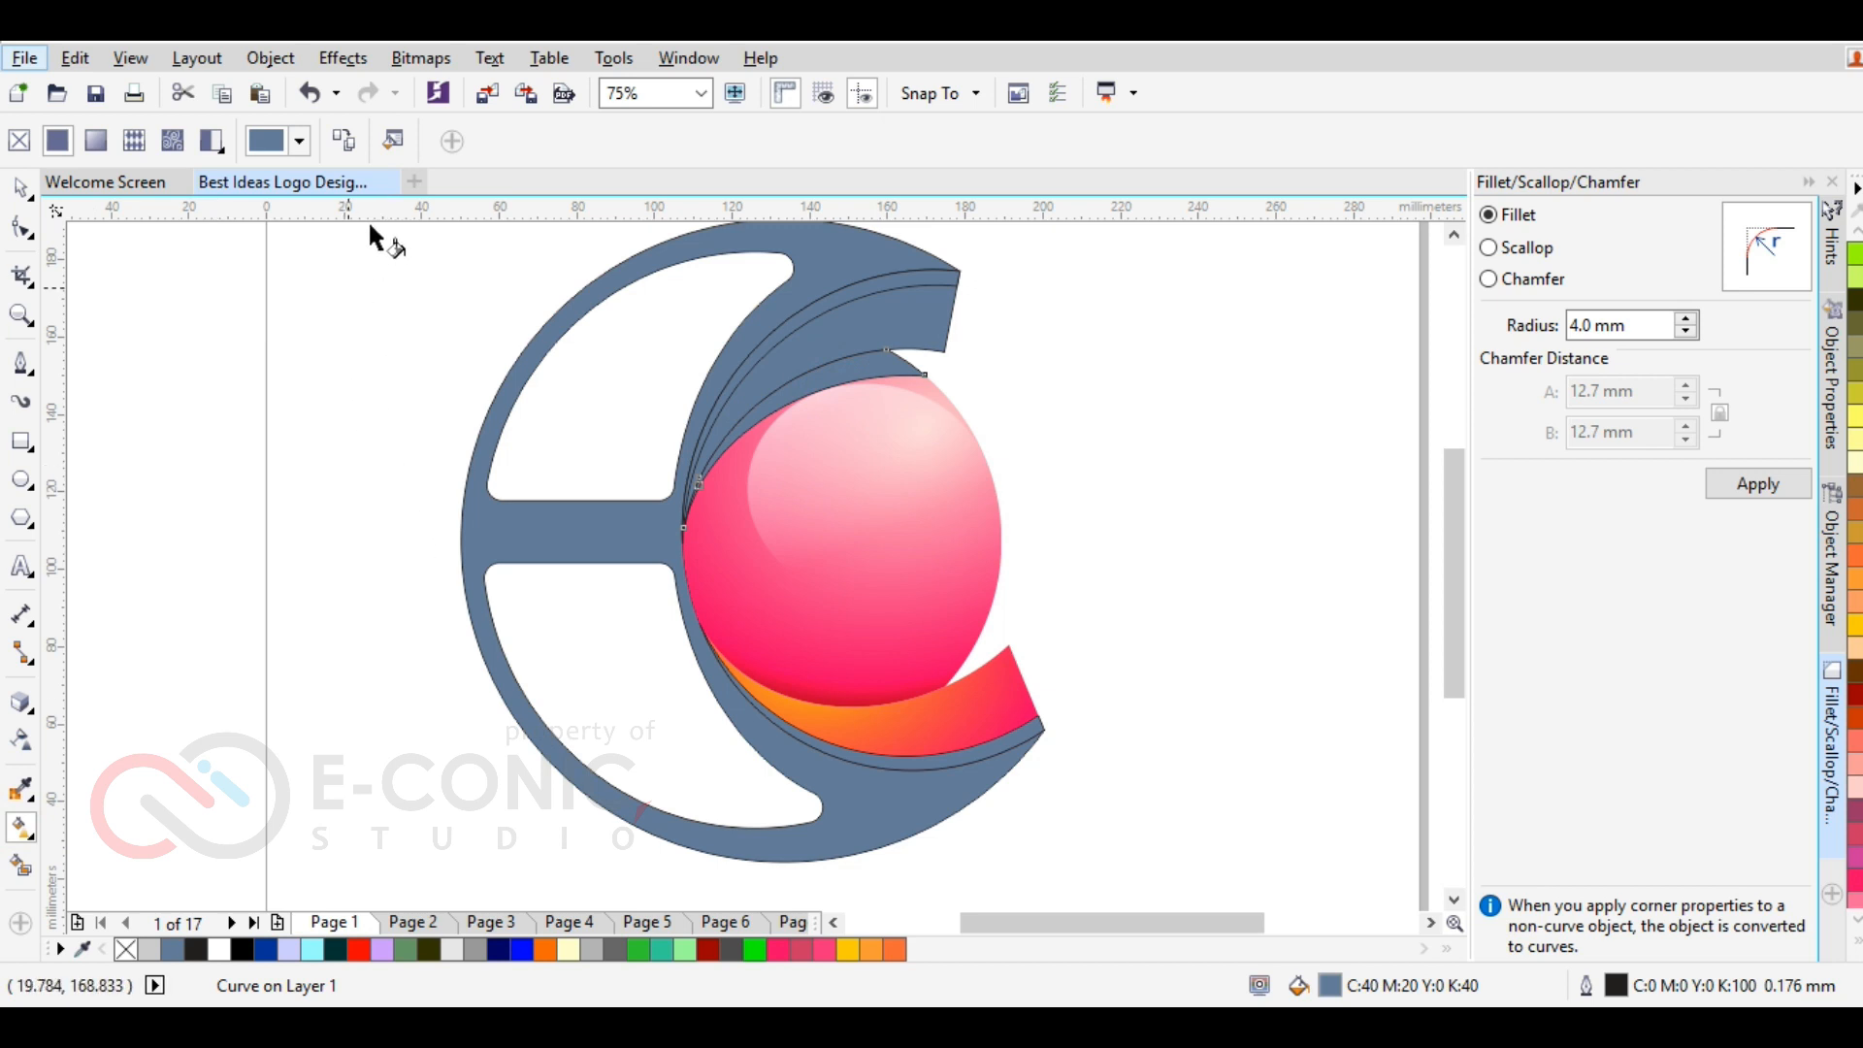
{"action": "left_click", "coordinate": [344, 142]}
{"action": "left_click", "coordinate": [846, 728]}
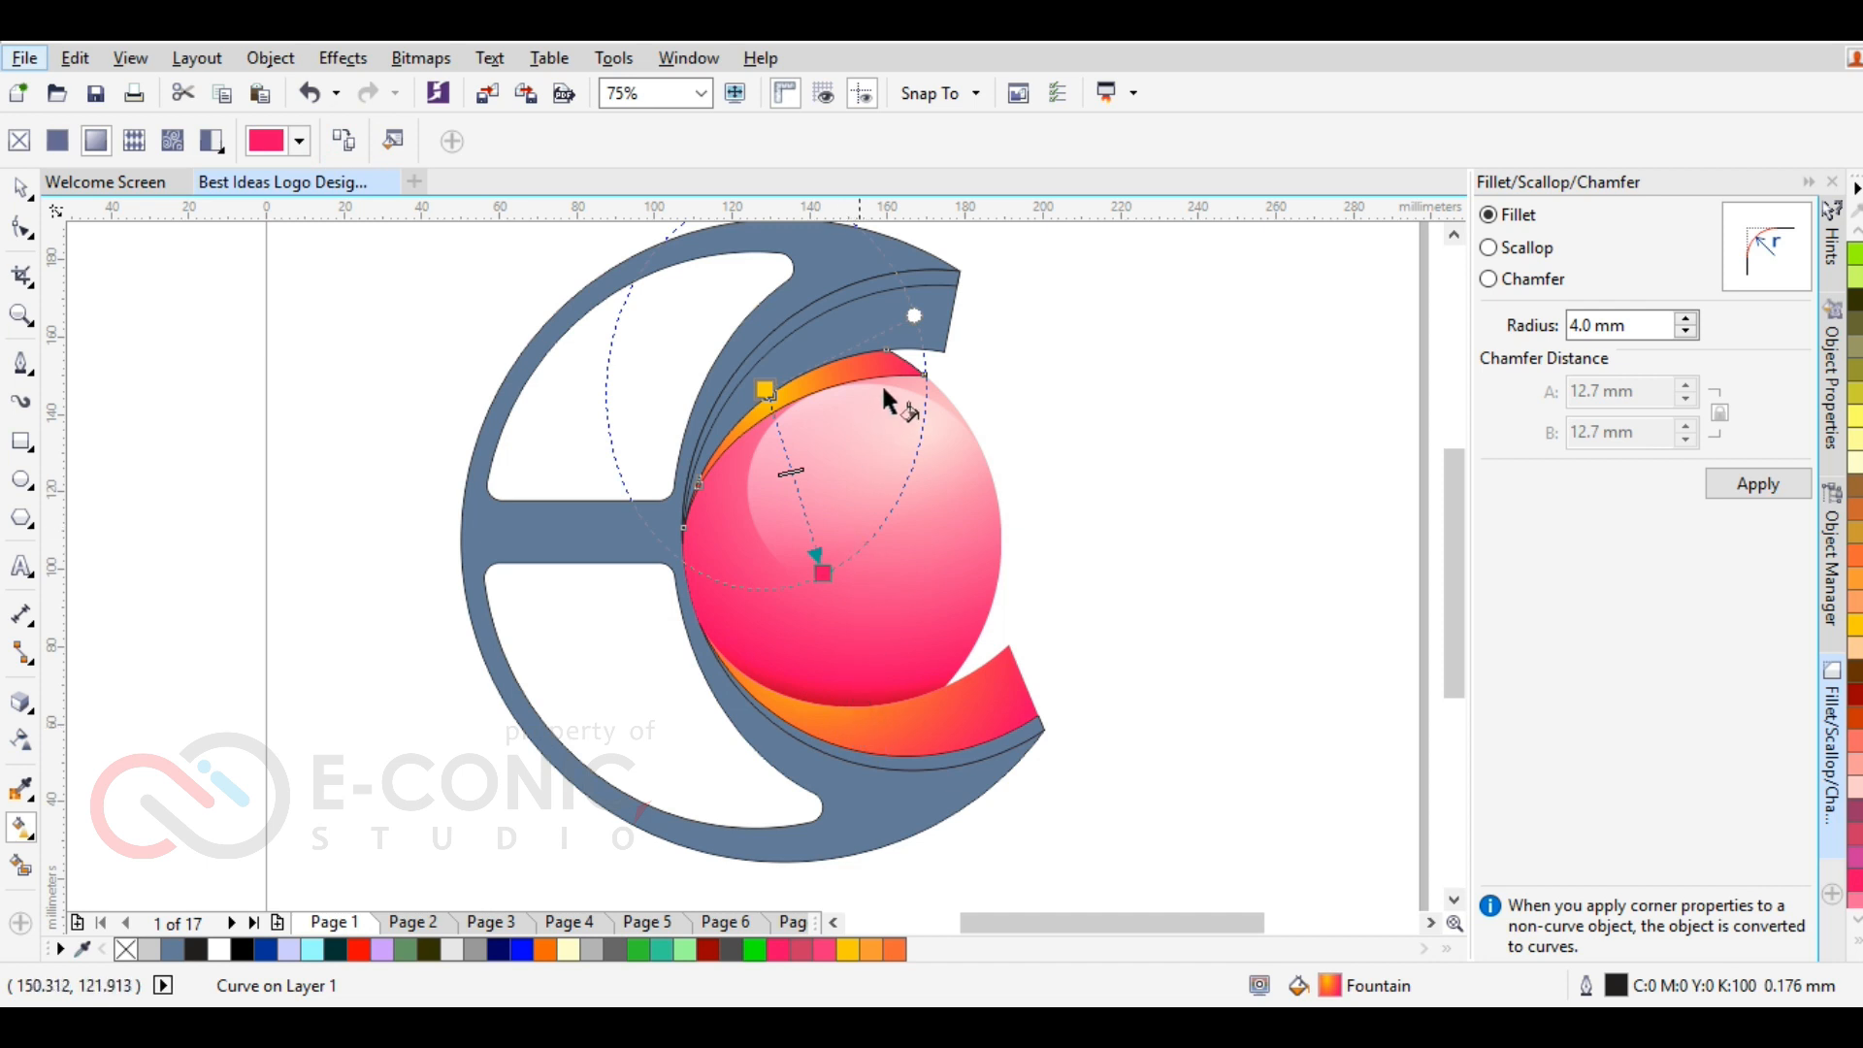
Make the thin crescent's gradient linear and shorten it to run from above the crescent down into the pink sphere
{"action": "left_click_drag", "start_coordinate": [915, 315], "coordinate": [997, 303]}
{"action": "left_click_drag", "start_coordinate": [823, 577], "coordinate": [805, 493]}
{"action": "left_click_drag", "start_coordinate": [765, 390], "coordinate": [779, 341]}
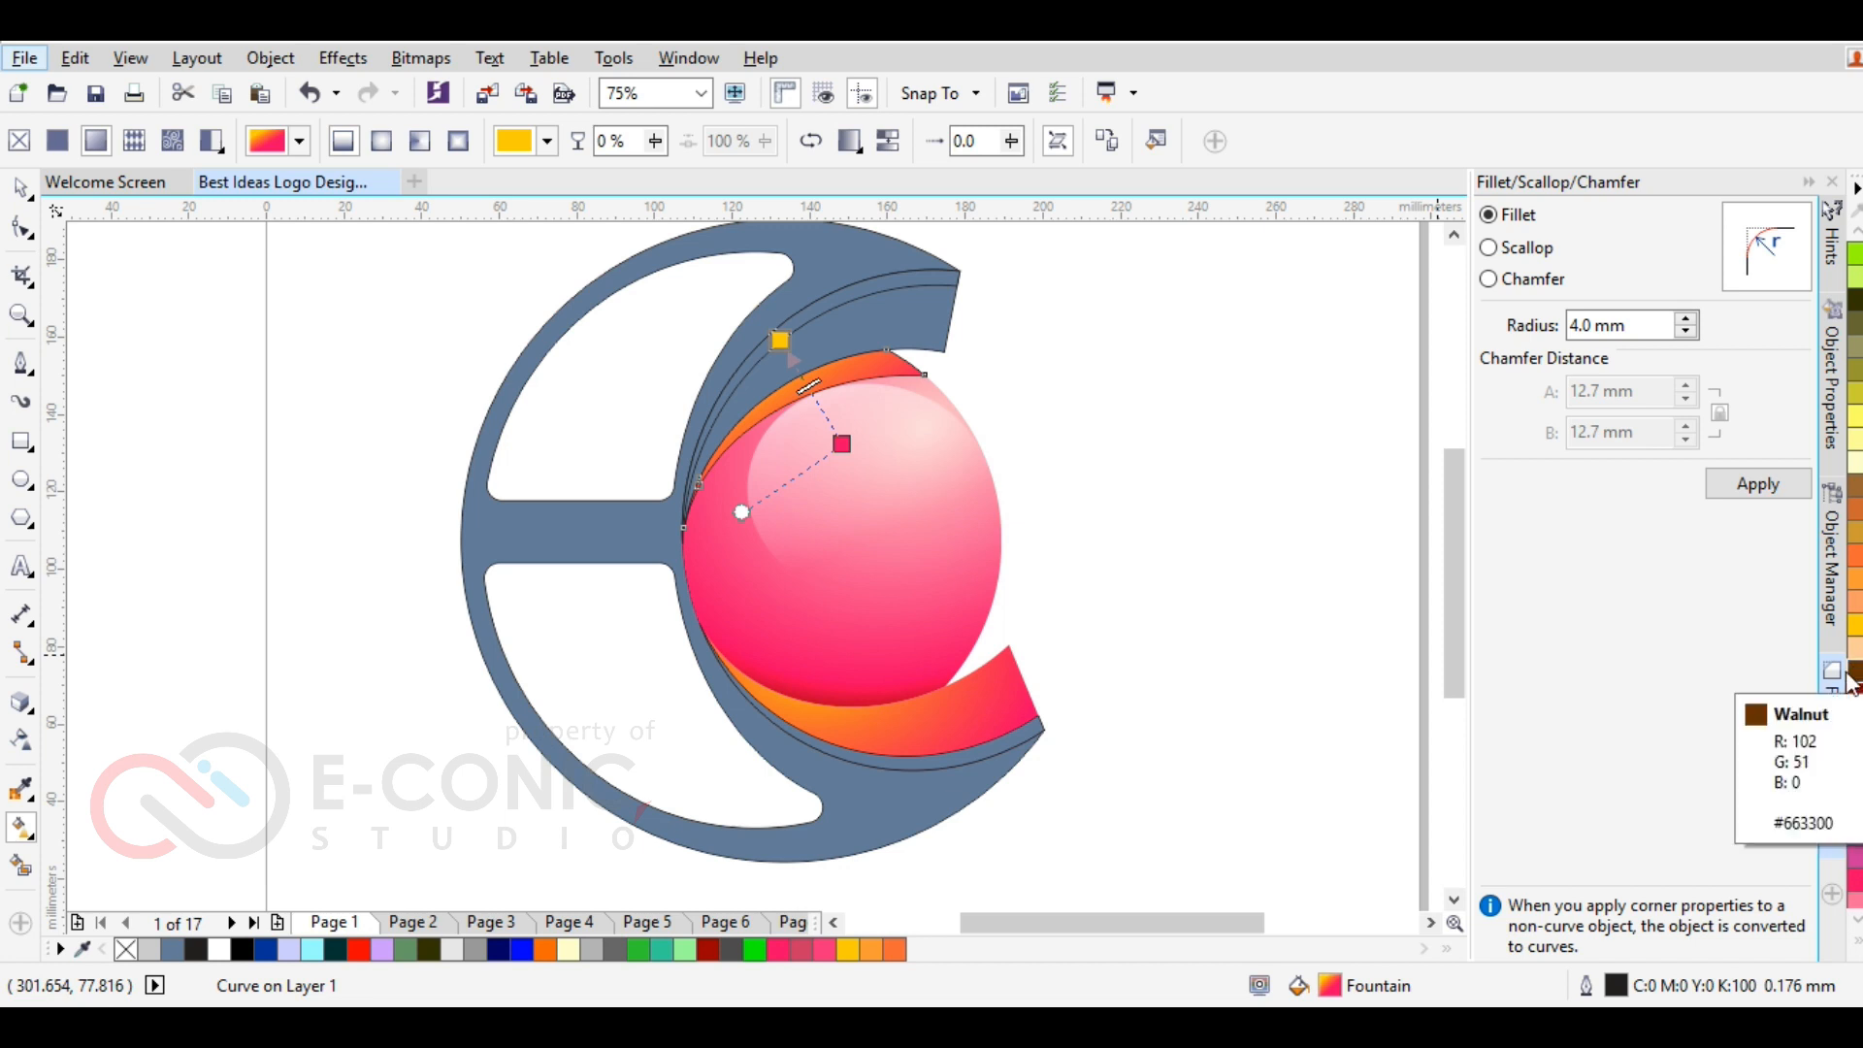
Recolour the crescent's gradient from pink to Walnut brown and pull both ends closer to the crescent
{"action": "left_click_drag", "start_coordinate": [1811, 372], "coordinate": [843, 447]}
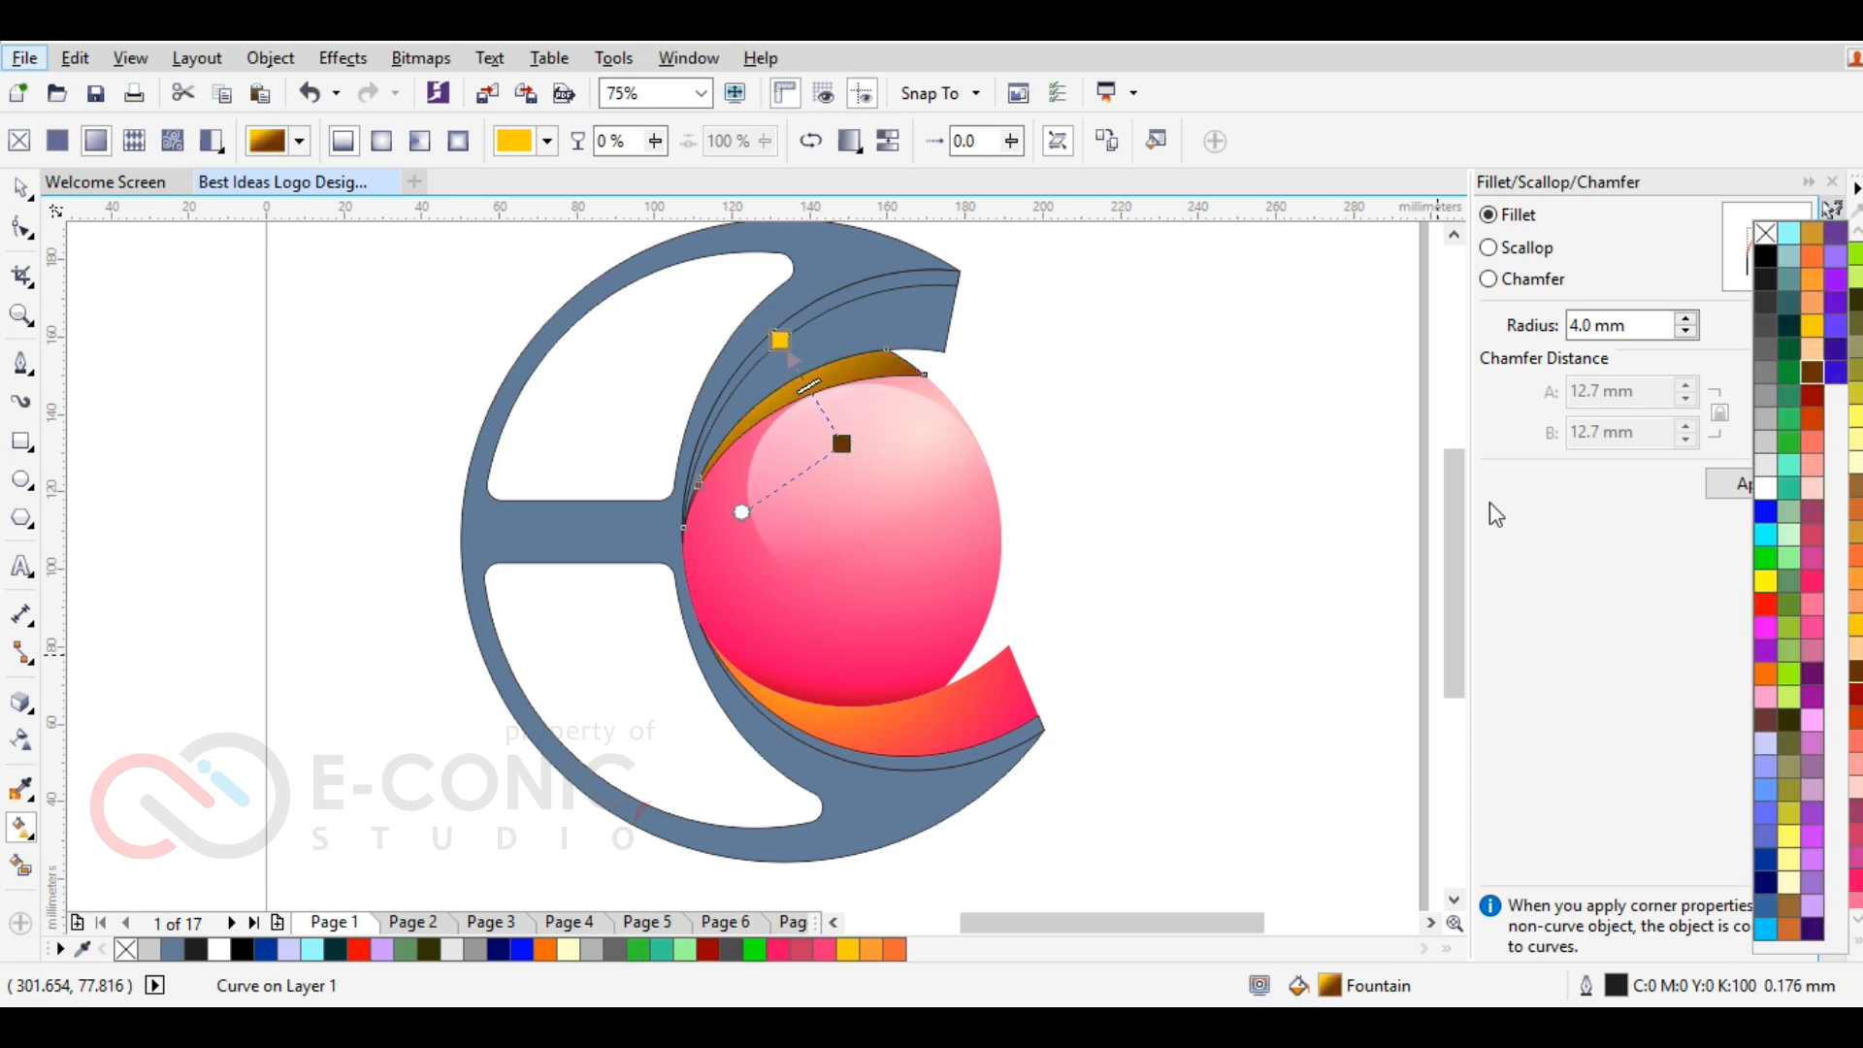
{"action": "left_click_drag", "start_coordinate": [1812, 582], "coordinate": [779, 340]}
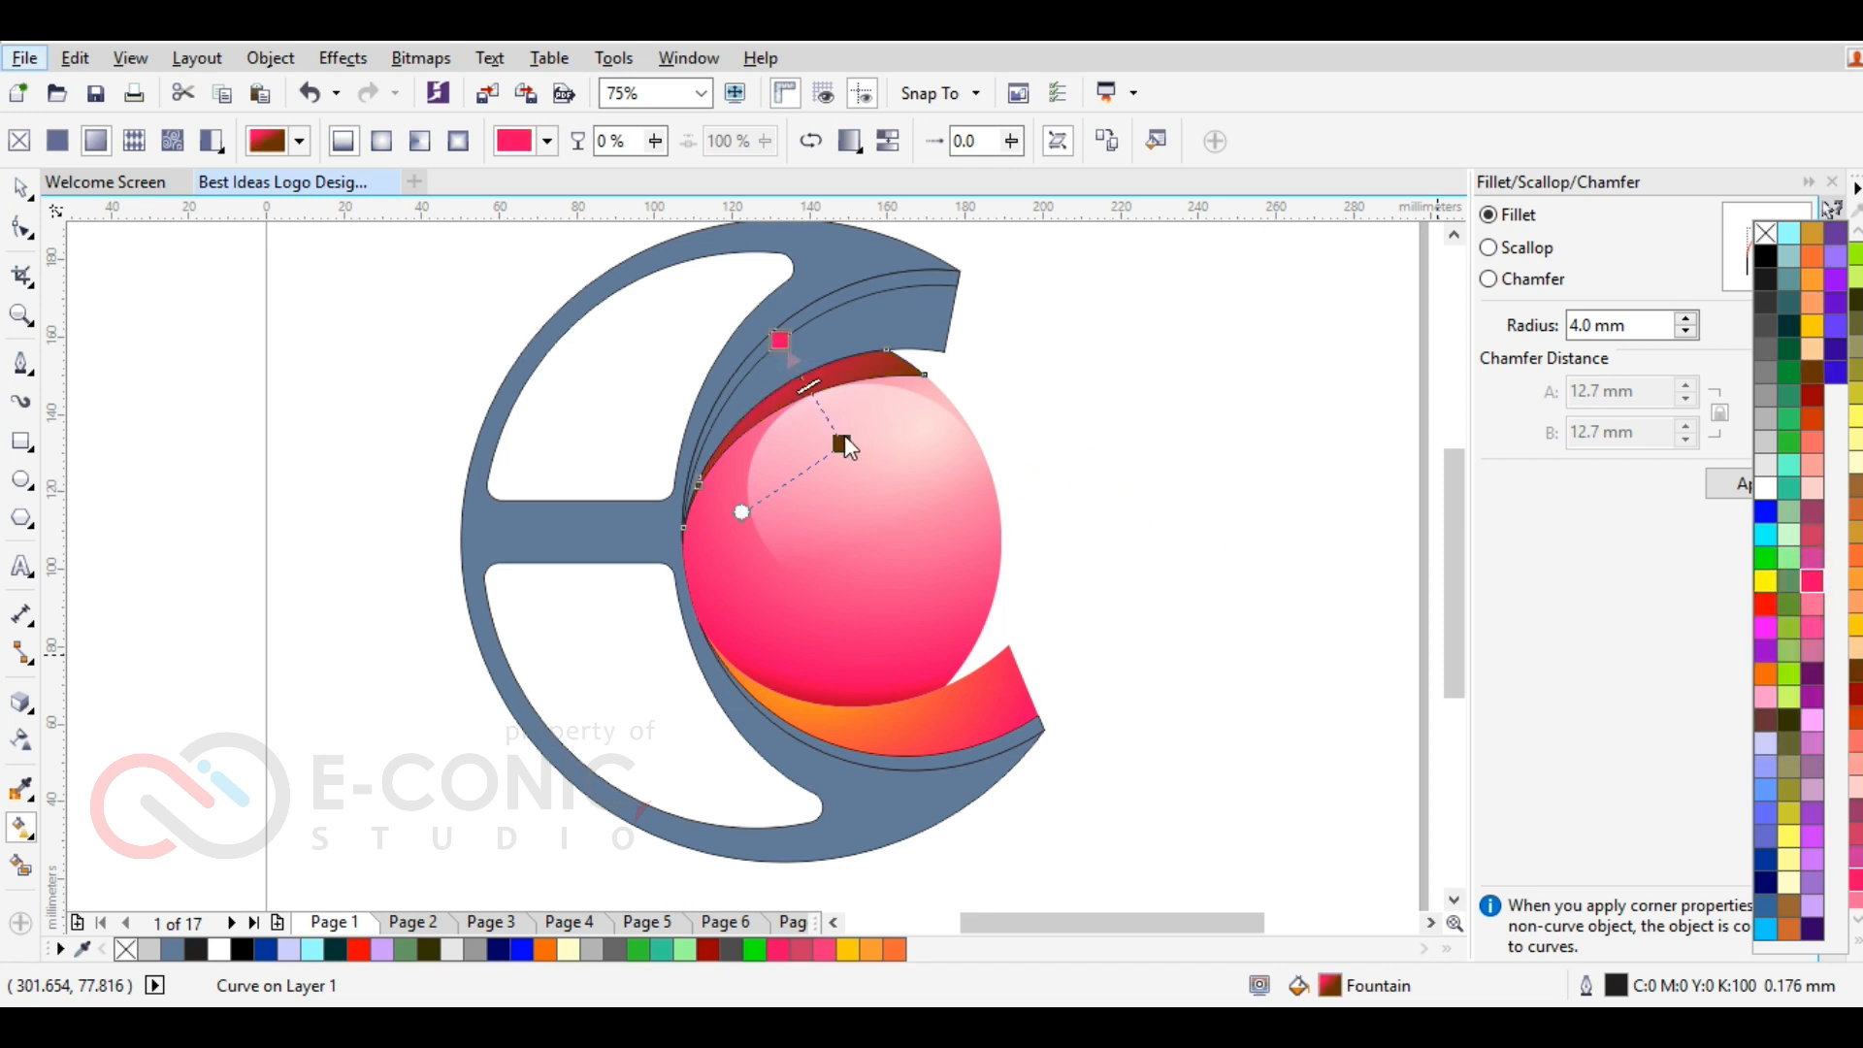
{"action": "left_click", "coordinate": [842, 440]}
{"action": "left_click_drag", "start_coordinate": [841, 441], "coordinate": [821, 407]}
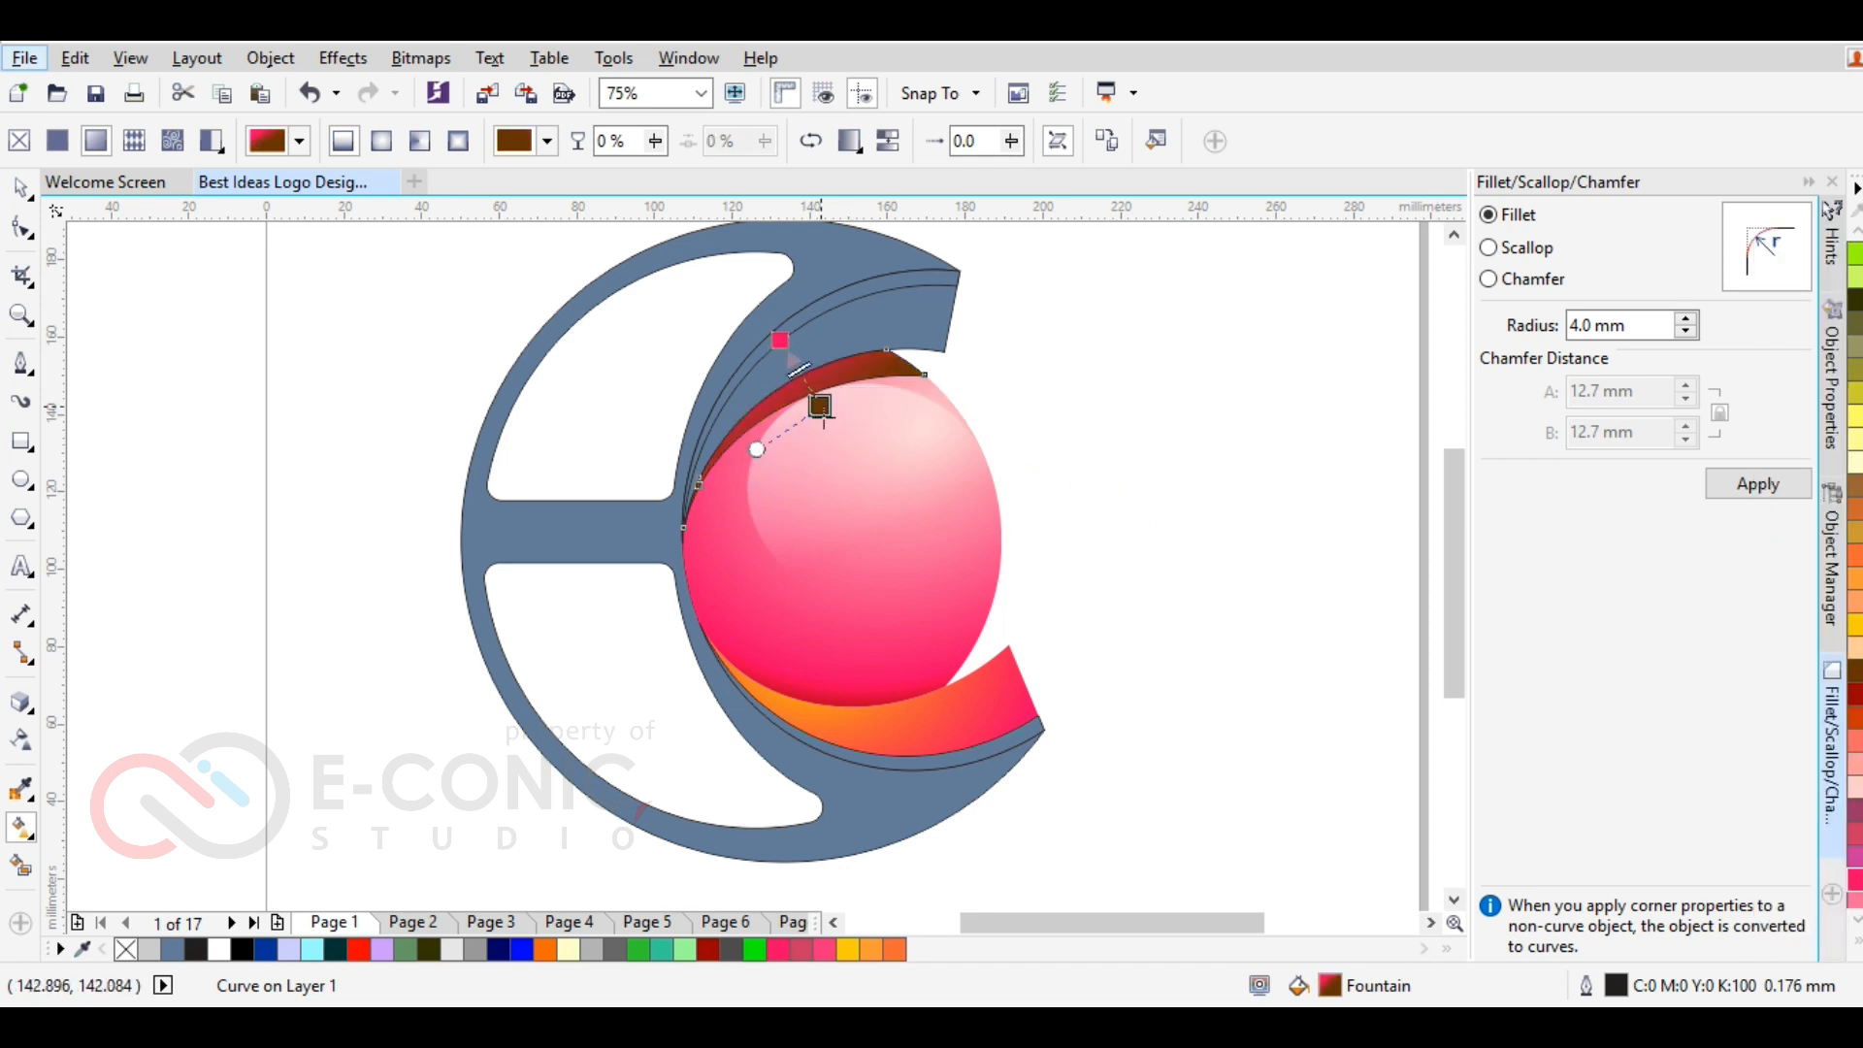
{"action": "left_click_drag", "start_coordinate": [783, 343], "coordinate": [787, 353]}
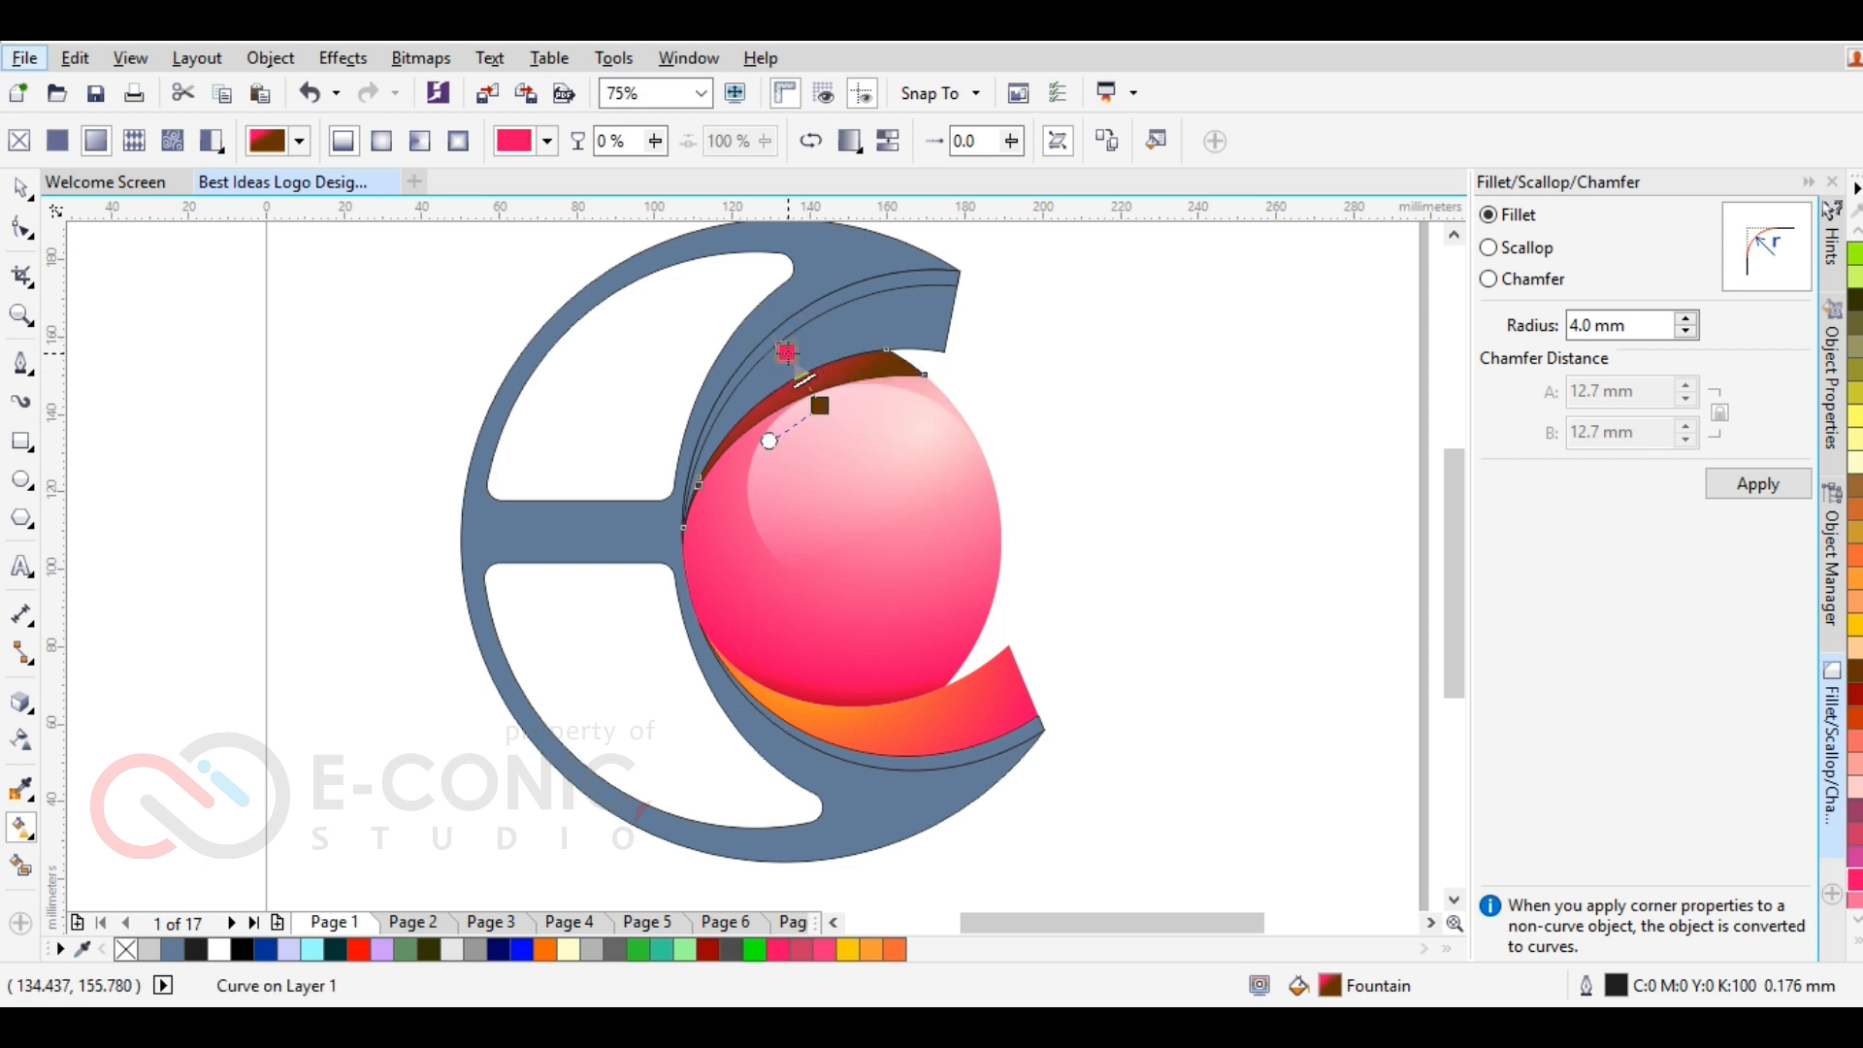
Remove the outline from the thin crescent above the pink sphere
{"action": "left_click", "coordinate": [20, 187]}
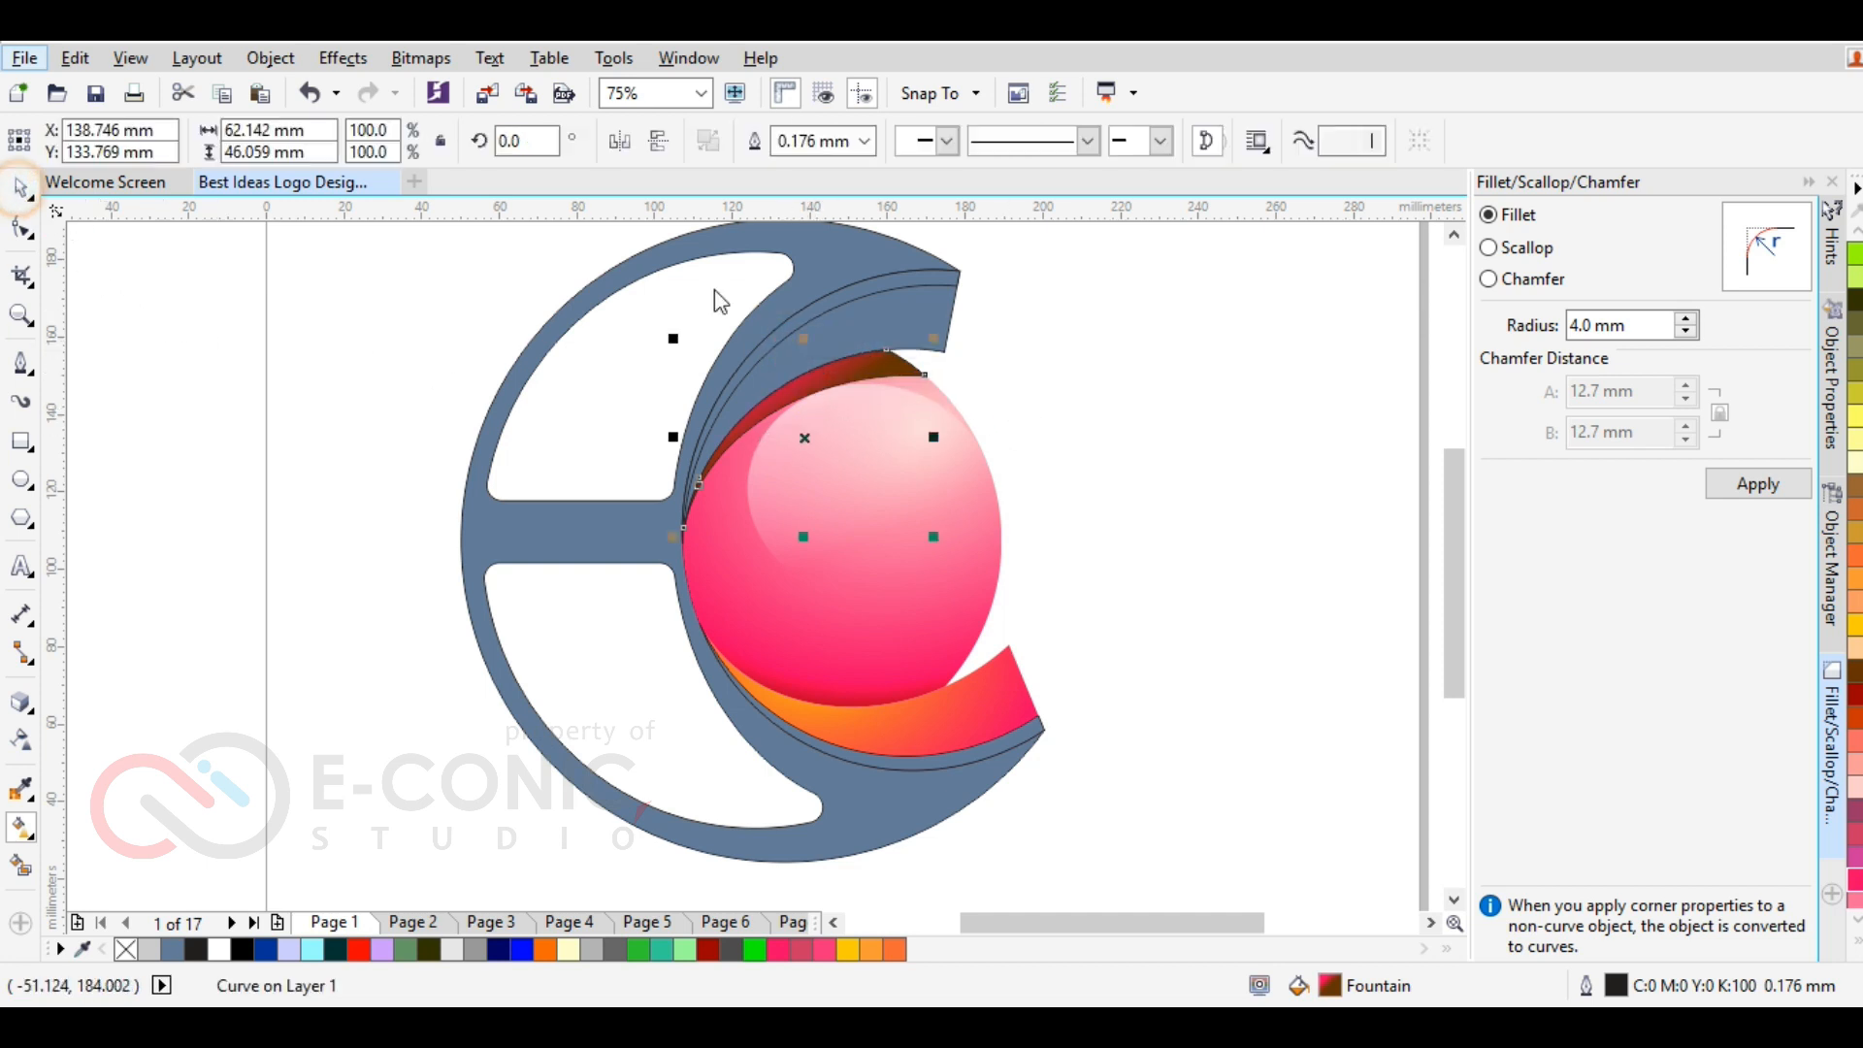
{"action": "right_click", "coordinate": [124, 949]}
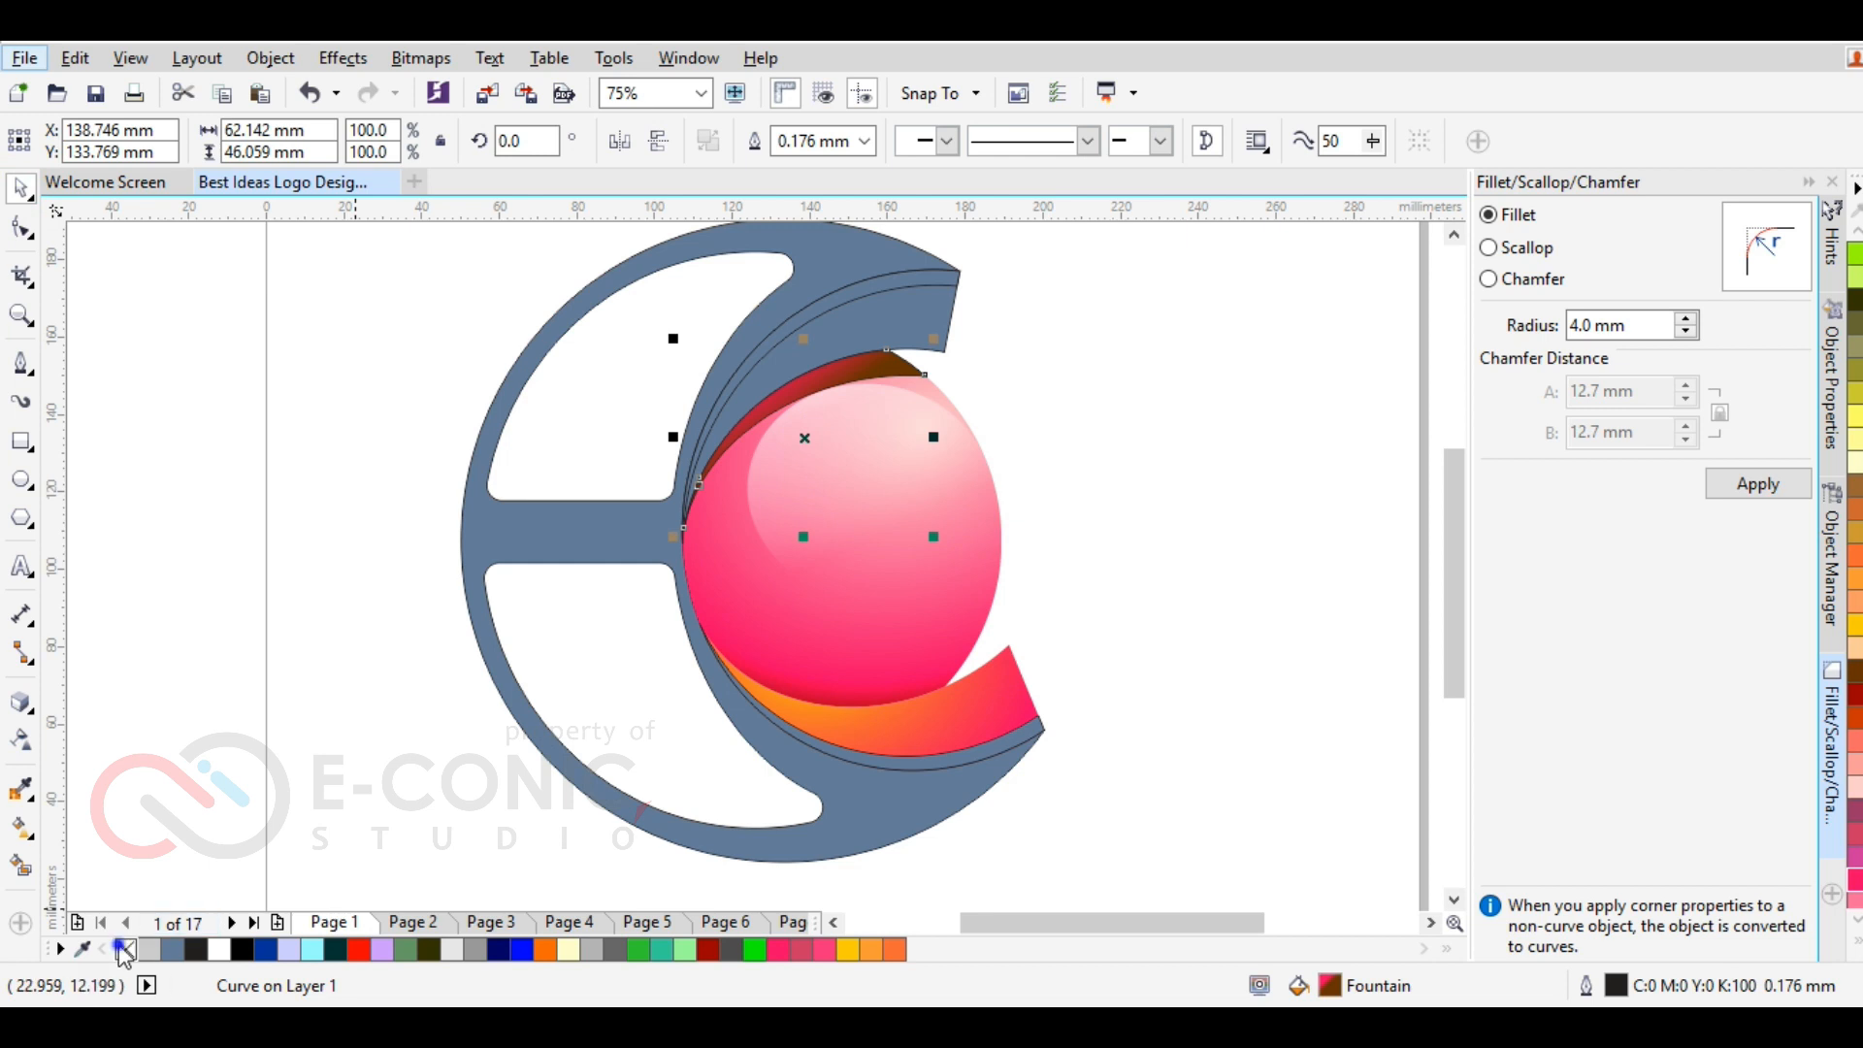
{"action": "left_click", "coordinate": [1042, 423]}
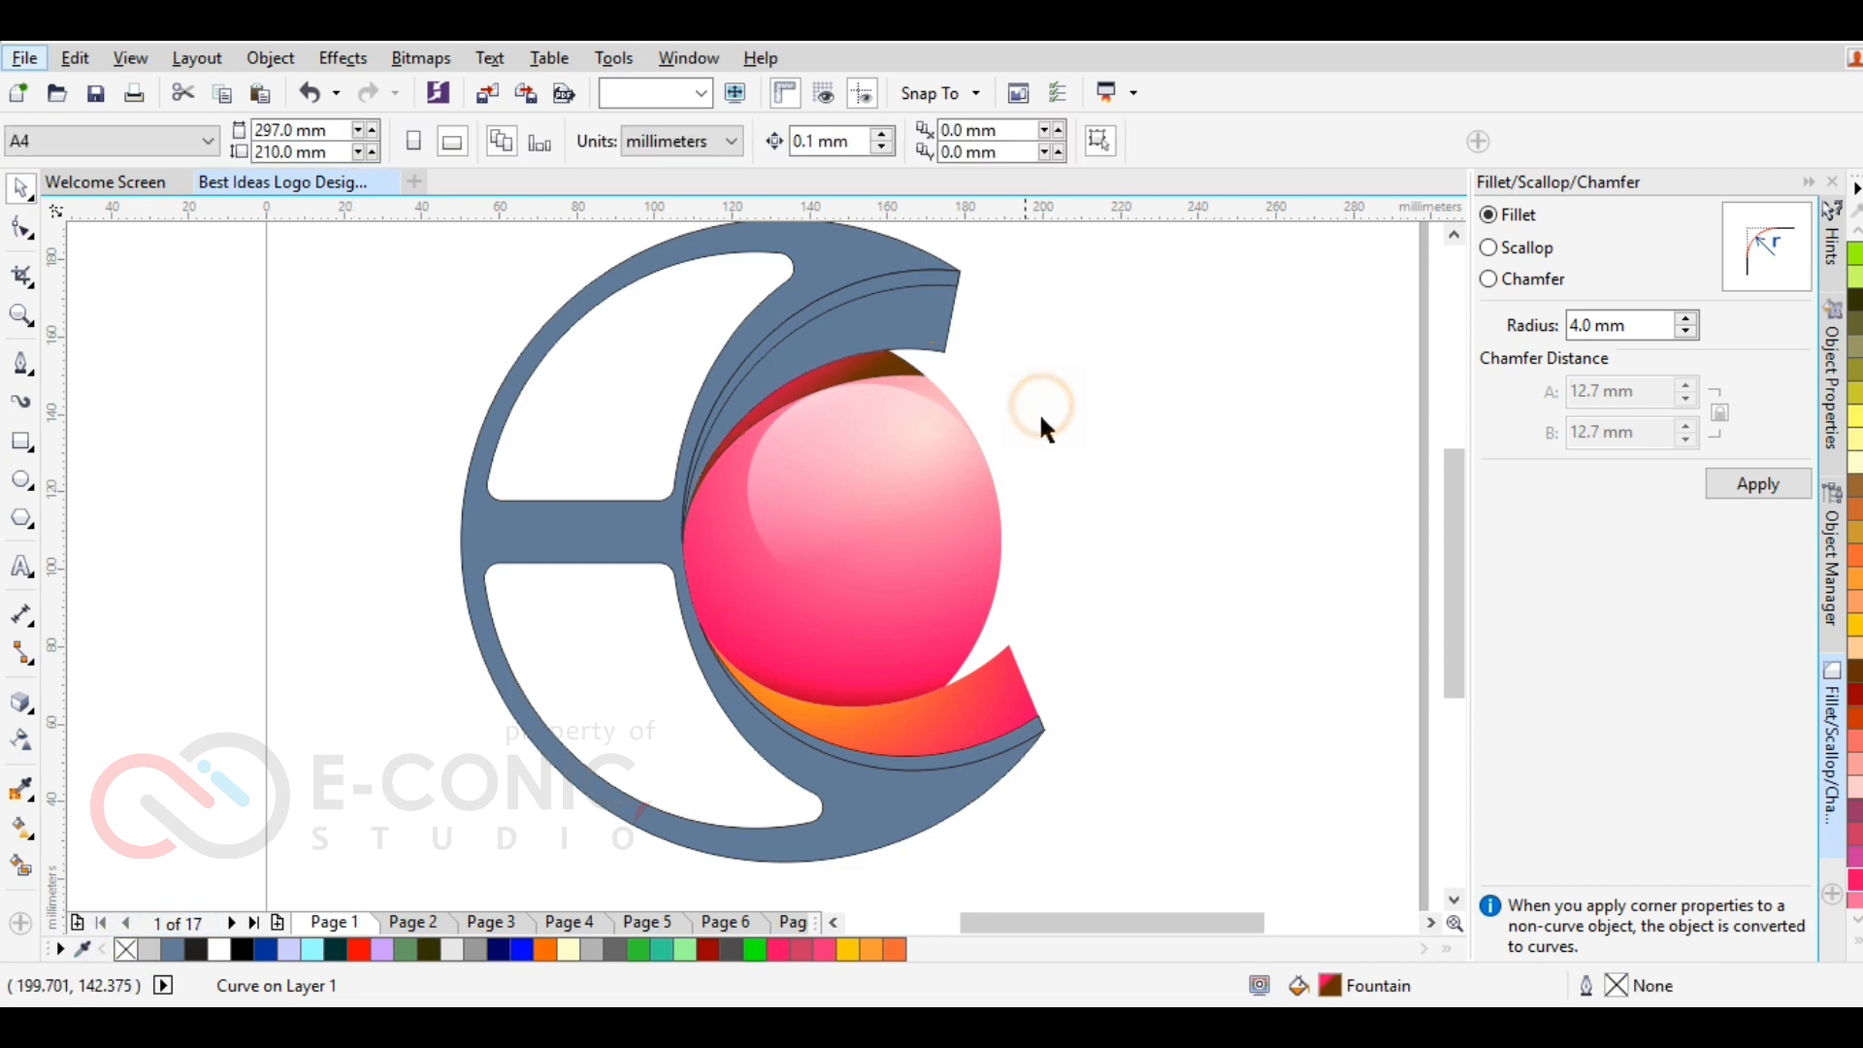
Copy the lower band's yellow-to-red gradient fill onto the wide upper band above the thin crescent
{"action": "scroll", "coordinate": [869, 318], "scroll_direction": "up", "scroll_amount": 2}
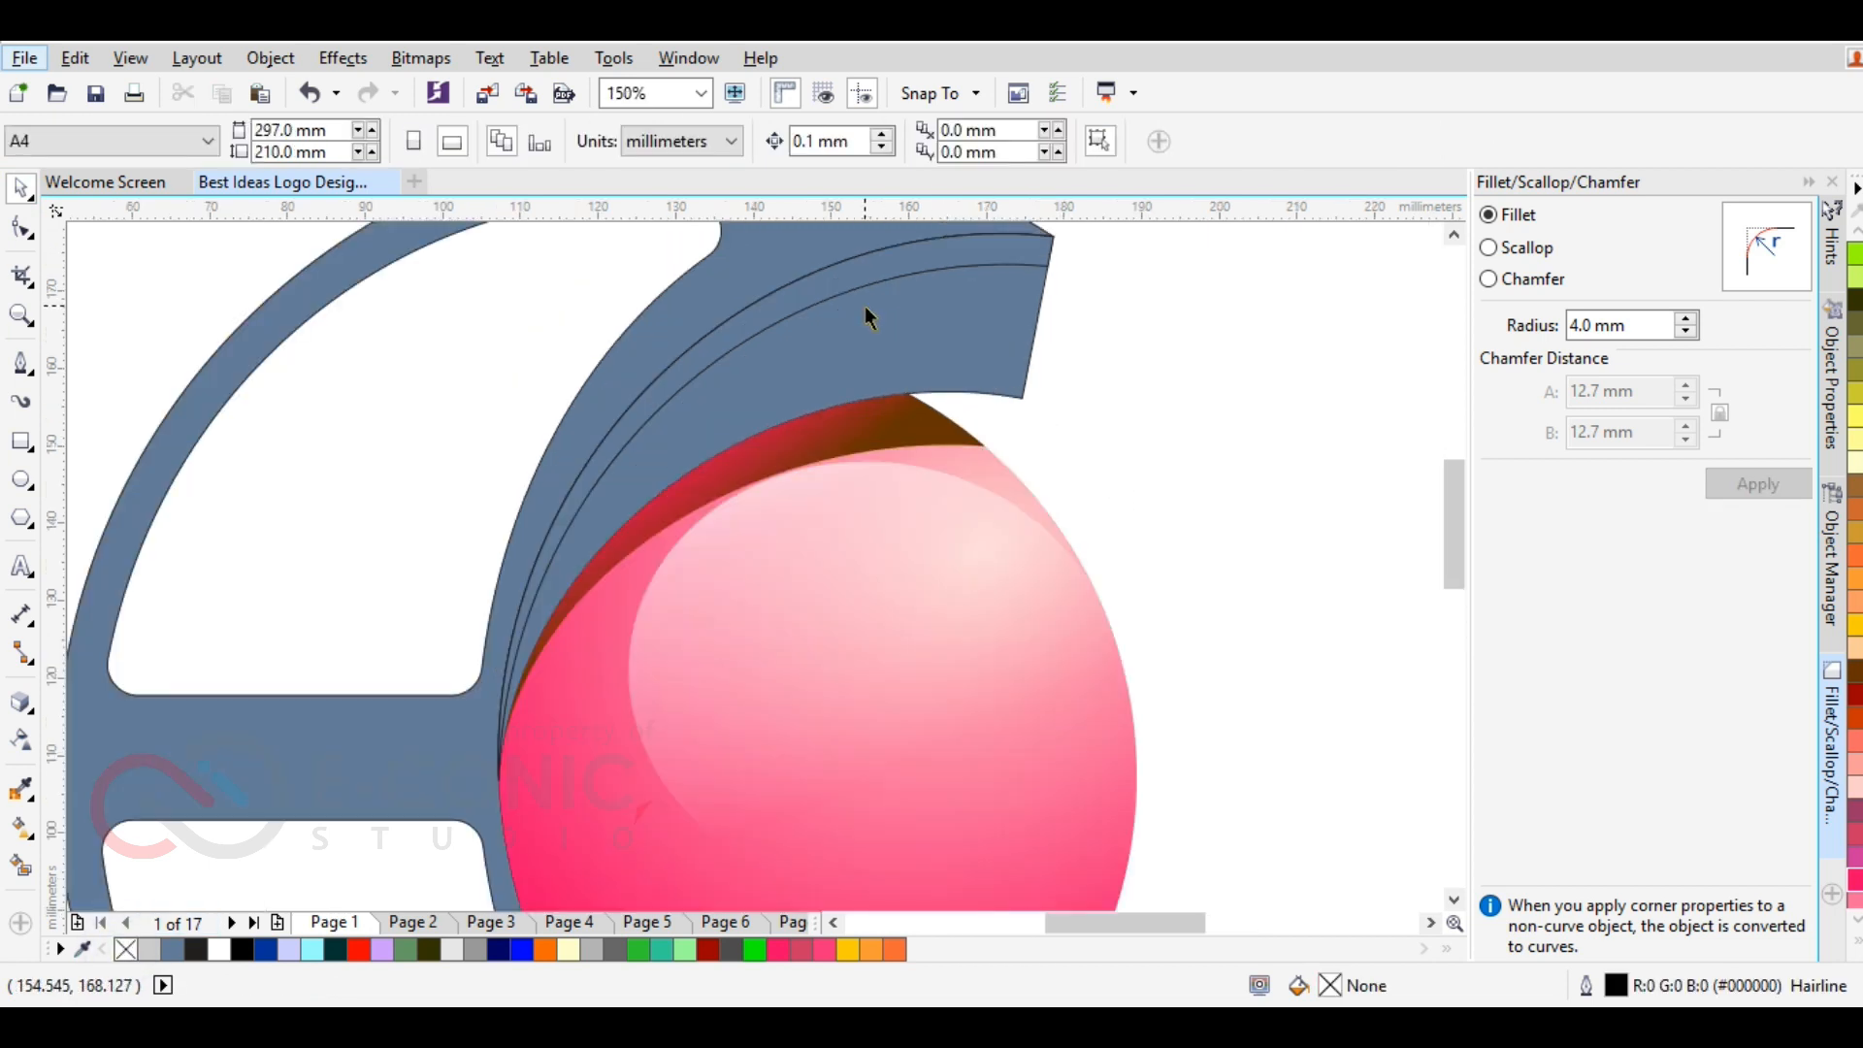
{"action": "left_click", "coordinate": [872, 357]}
{"action": "scroll", "coordinate": [873, 349], "scroll_direction": "down", "scroll_amount": 2}
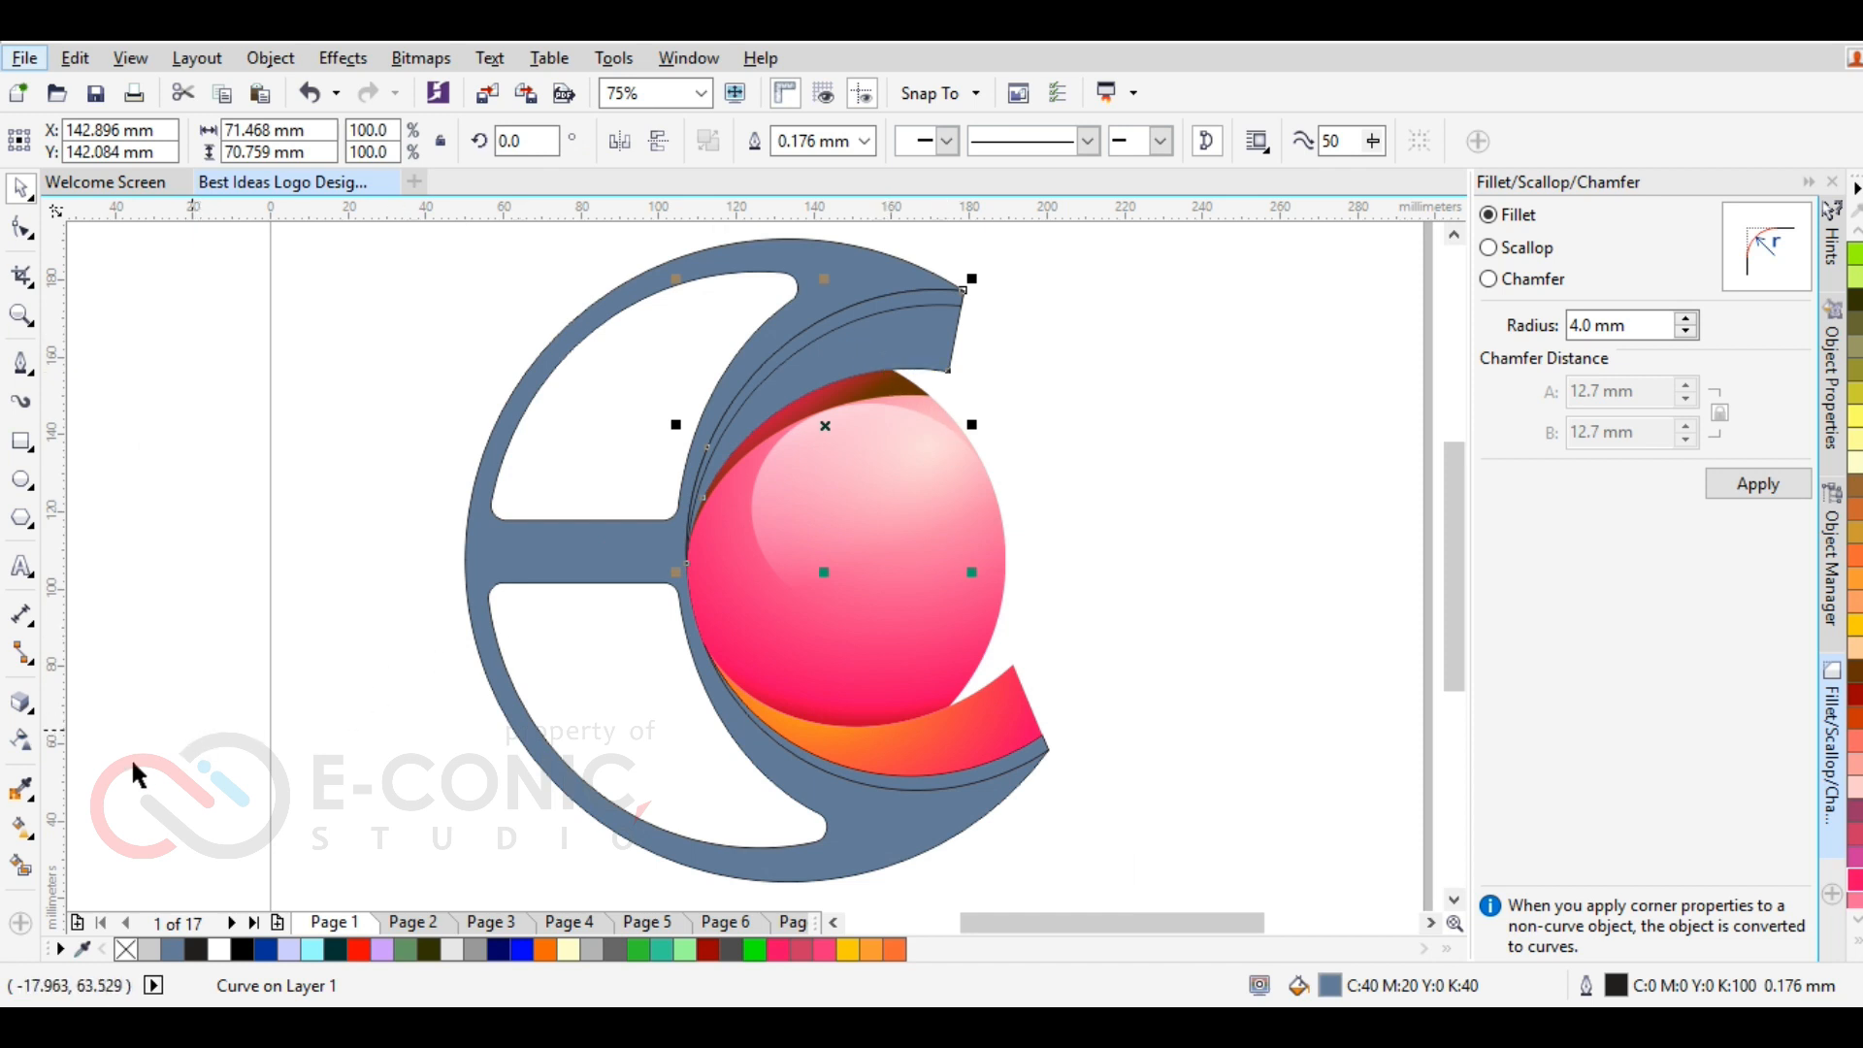
{"action": "left_click", "coordinate": [26, 830]}
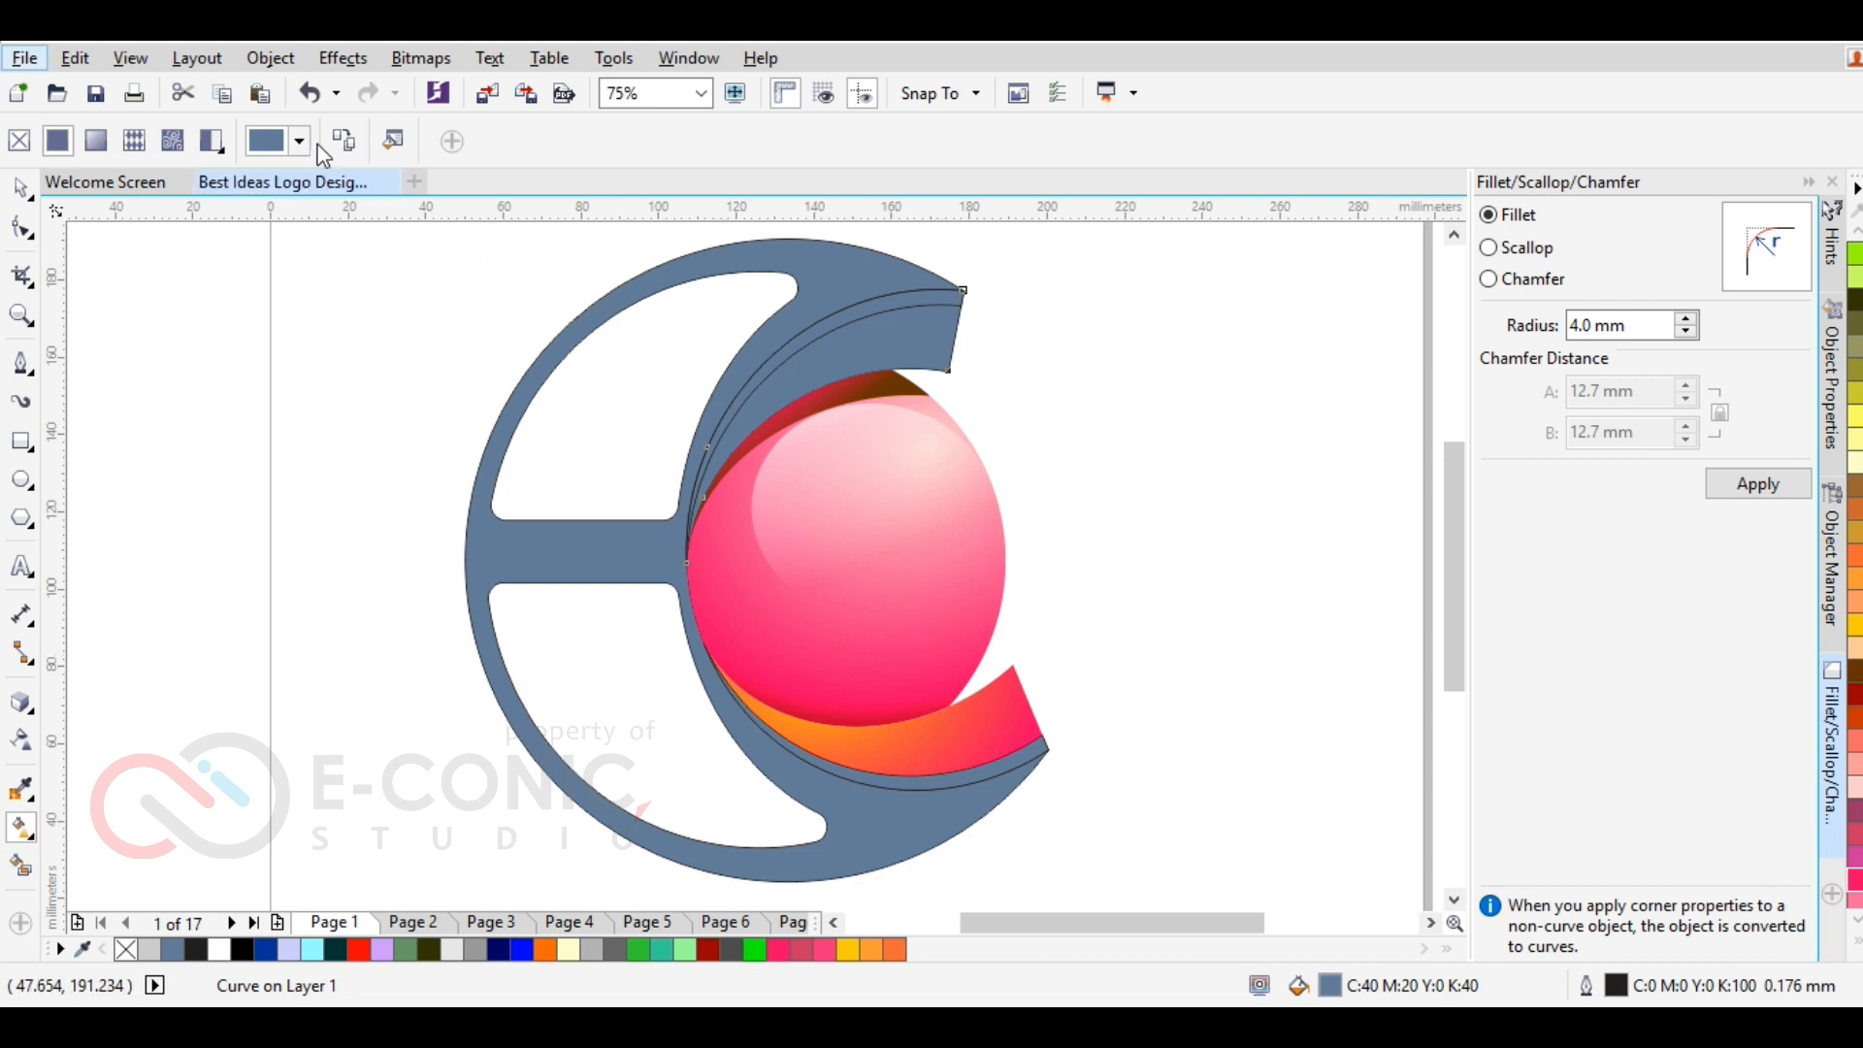
{"action": "left_click", "coordinate": [346, 140]}
{"action": "left_click", "coordinate": [939, 749]}
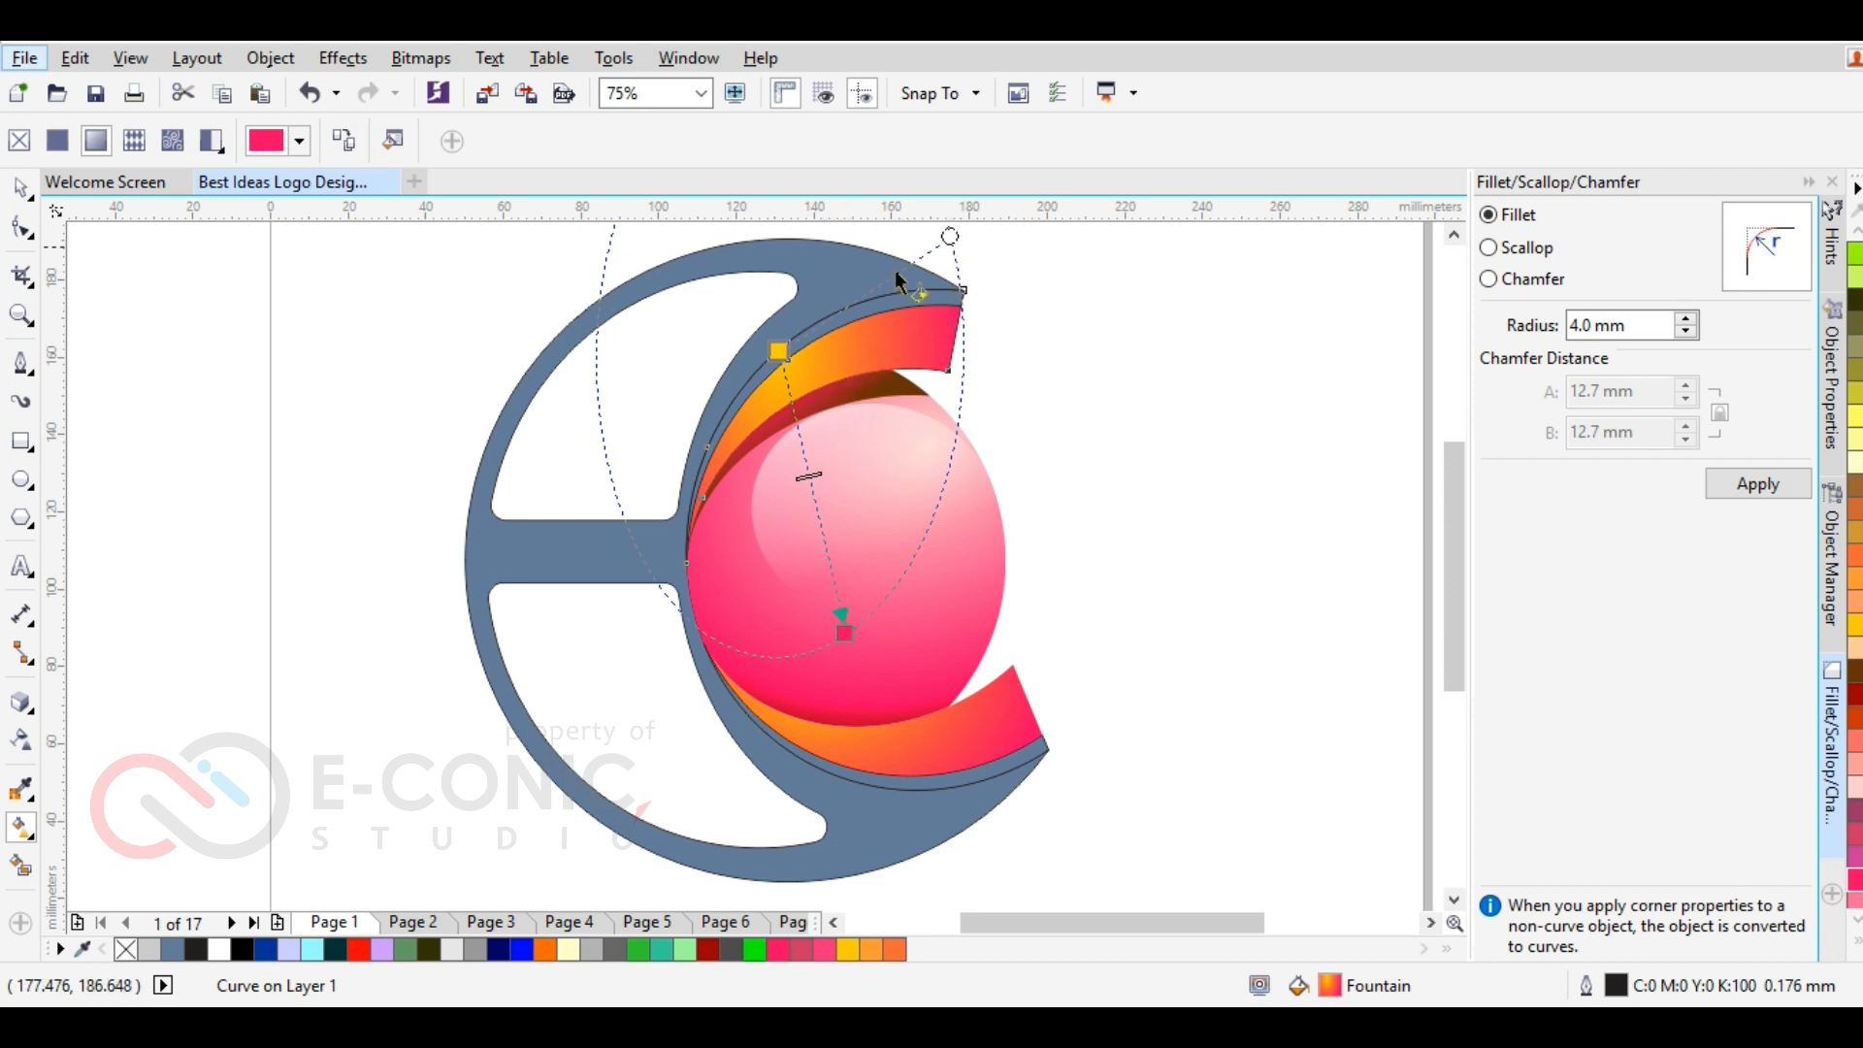
Reshape the upper band's elliptical gradient so its centre sits by the thin crescent and its outer end lies above the band
{"action": "left_click_drag", "start_coordinate": [779, 347], "coordinate": [837, 404]}
{"action": "left_click_drag", "start_coordinate": [843, 636], "coordinate": [789, 298]}
{"action": "left_click_drag", "start_coordinate": [773, 460], "coordinate": [659, 482]}
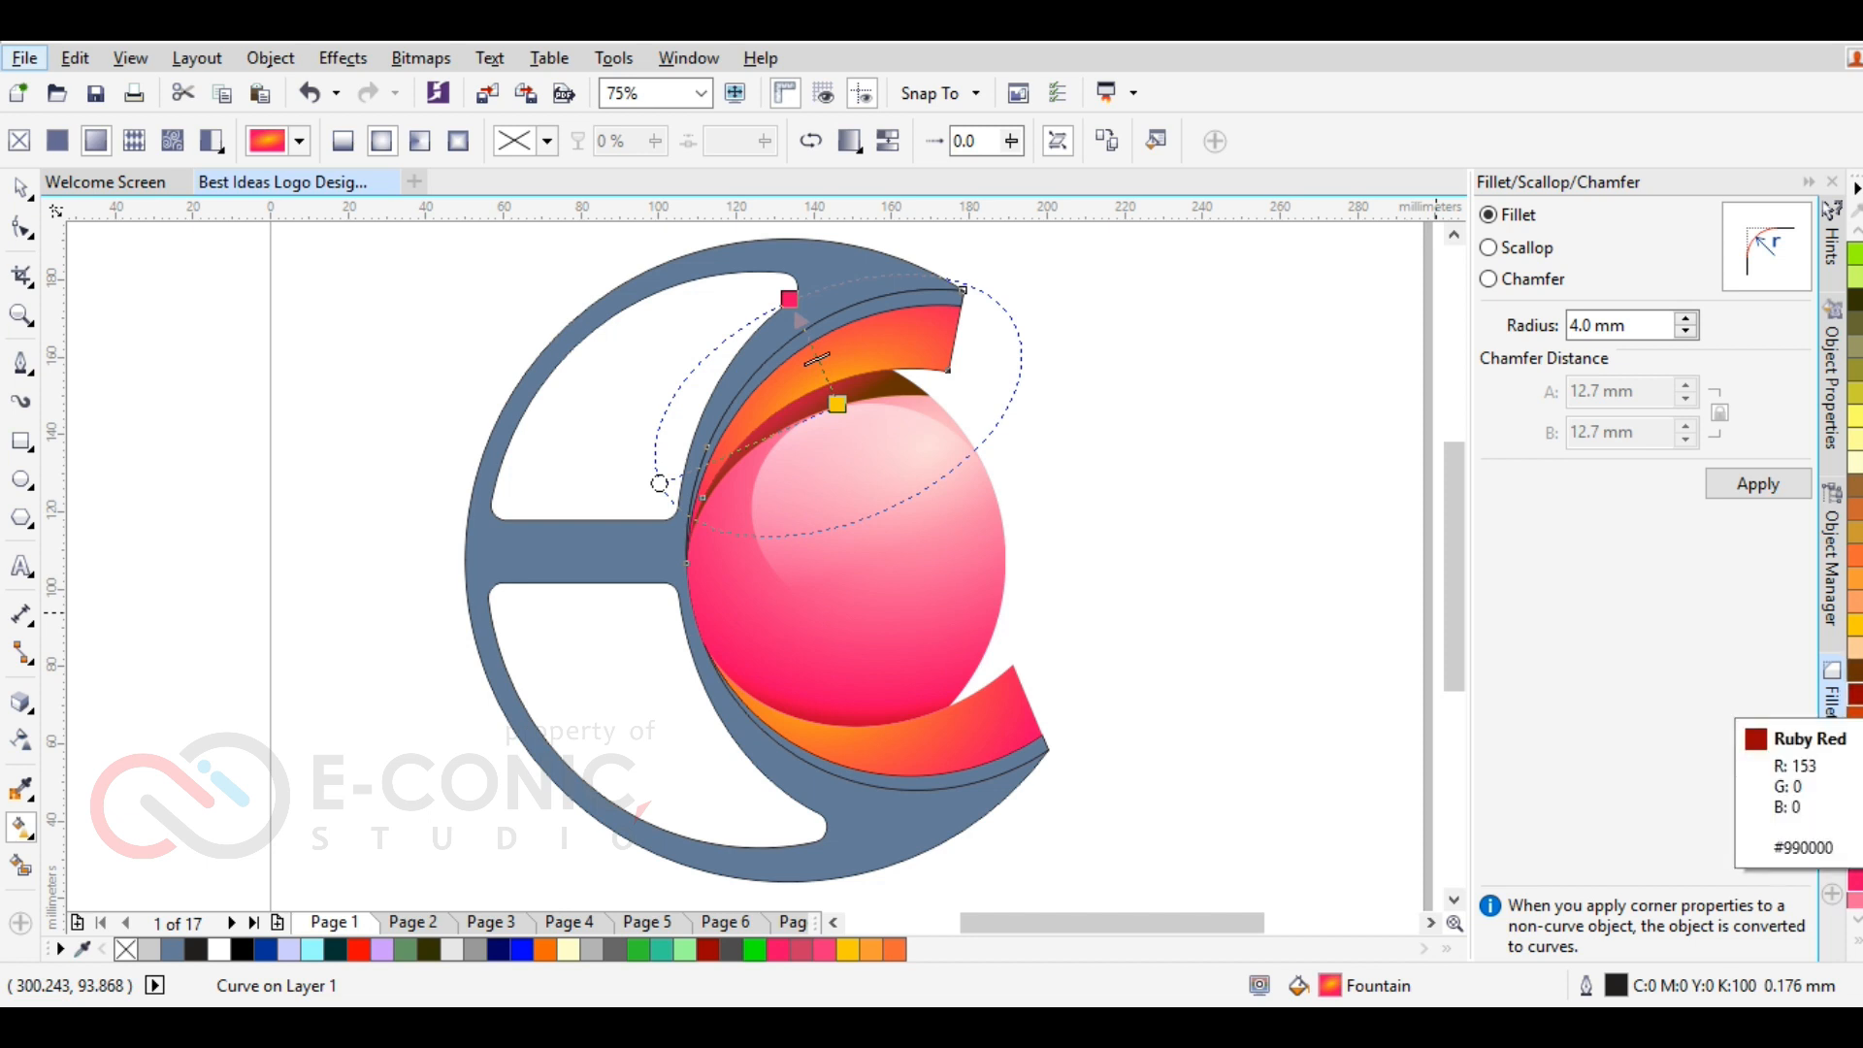
Recolour the upper band's gradient with black at the outer end and pink at the centre
{"action": "left_click", "coordinate": [1858, 941]}
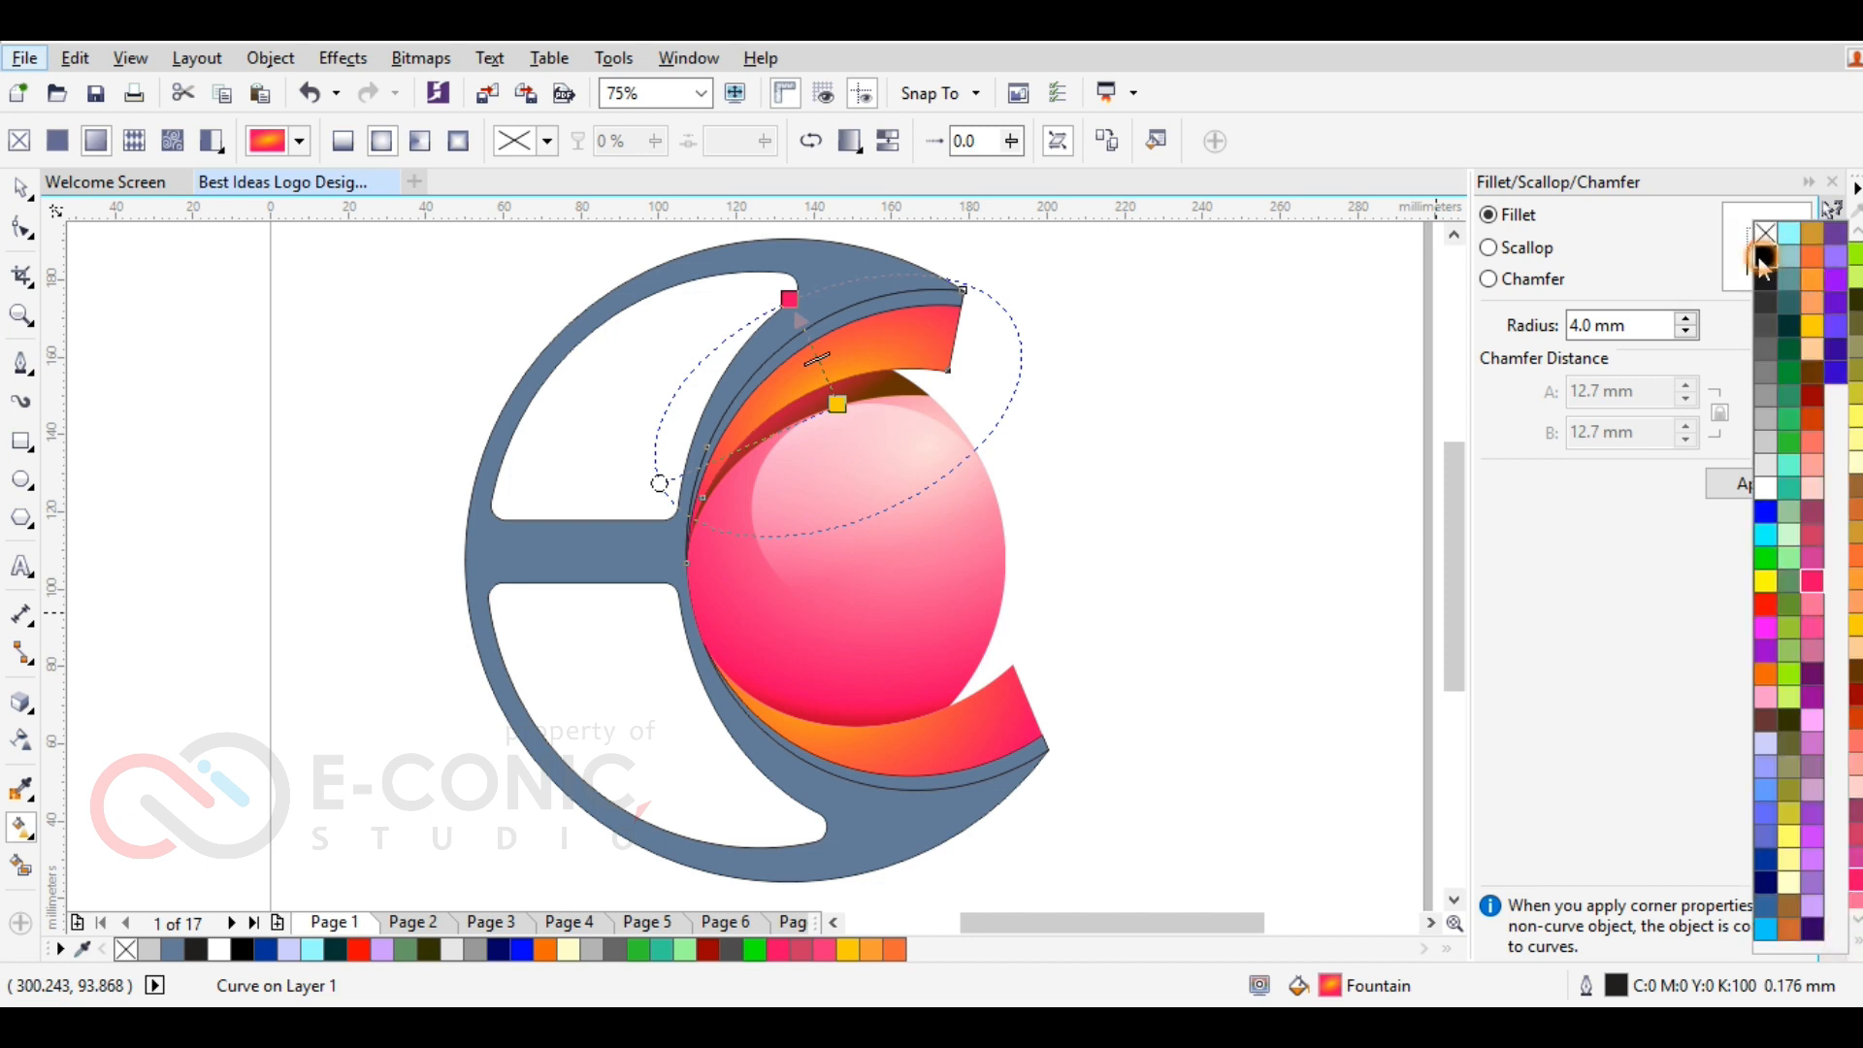
{"action": "left_click_drag", "start_coordinate": [791, 302], "coordinate": [790, 301]}
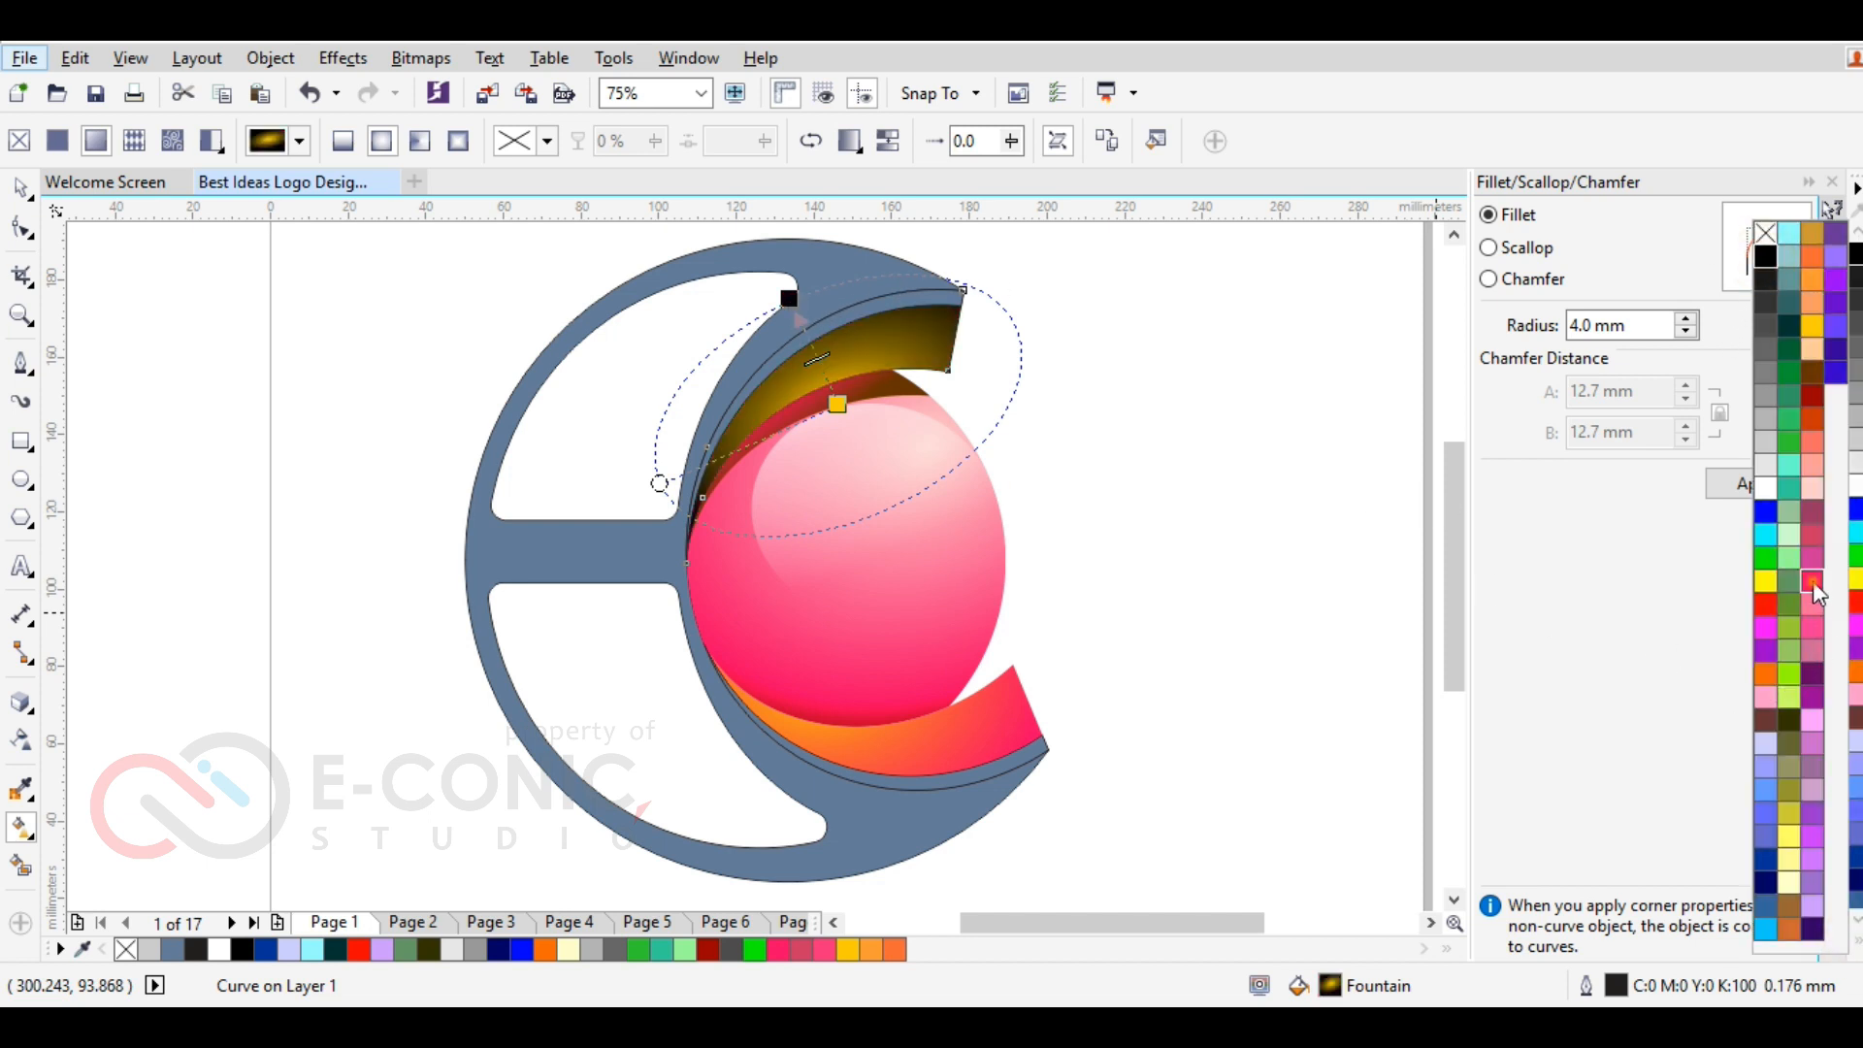
{"action": "left_click_drag", "start_coordinate": [840, 401], "coordinate": [838, 404]}
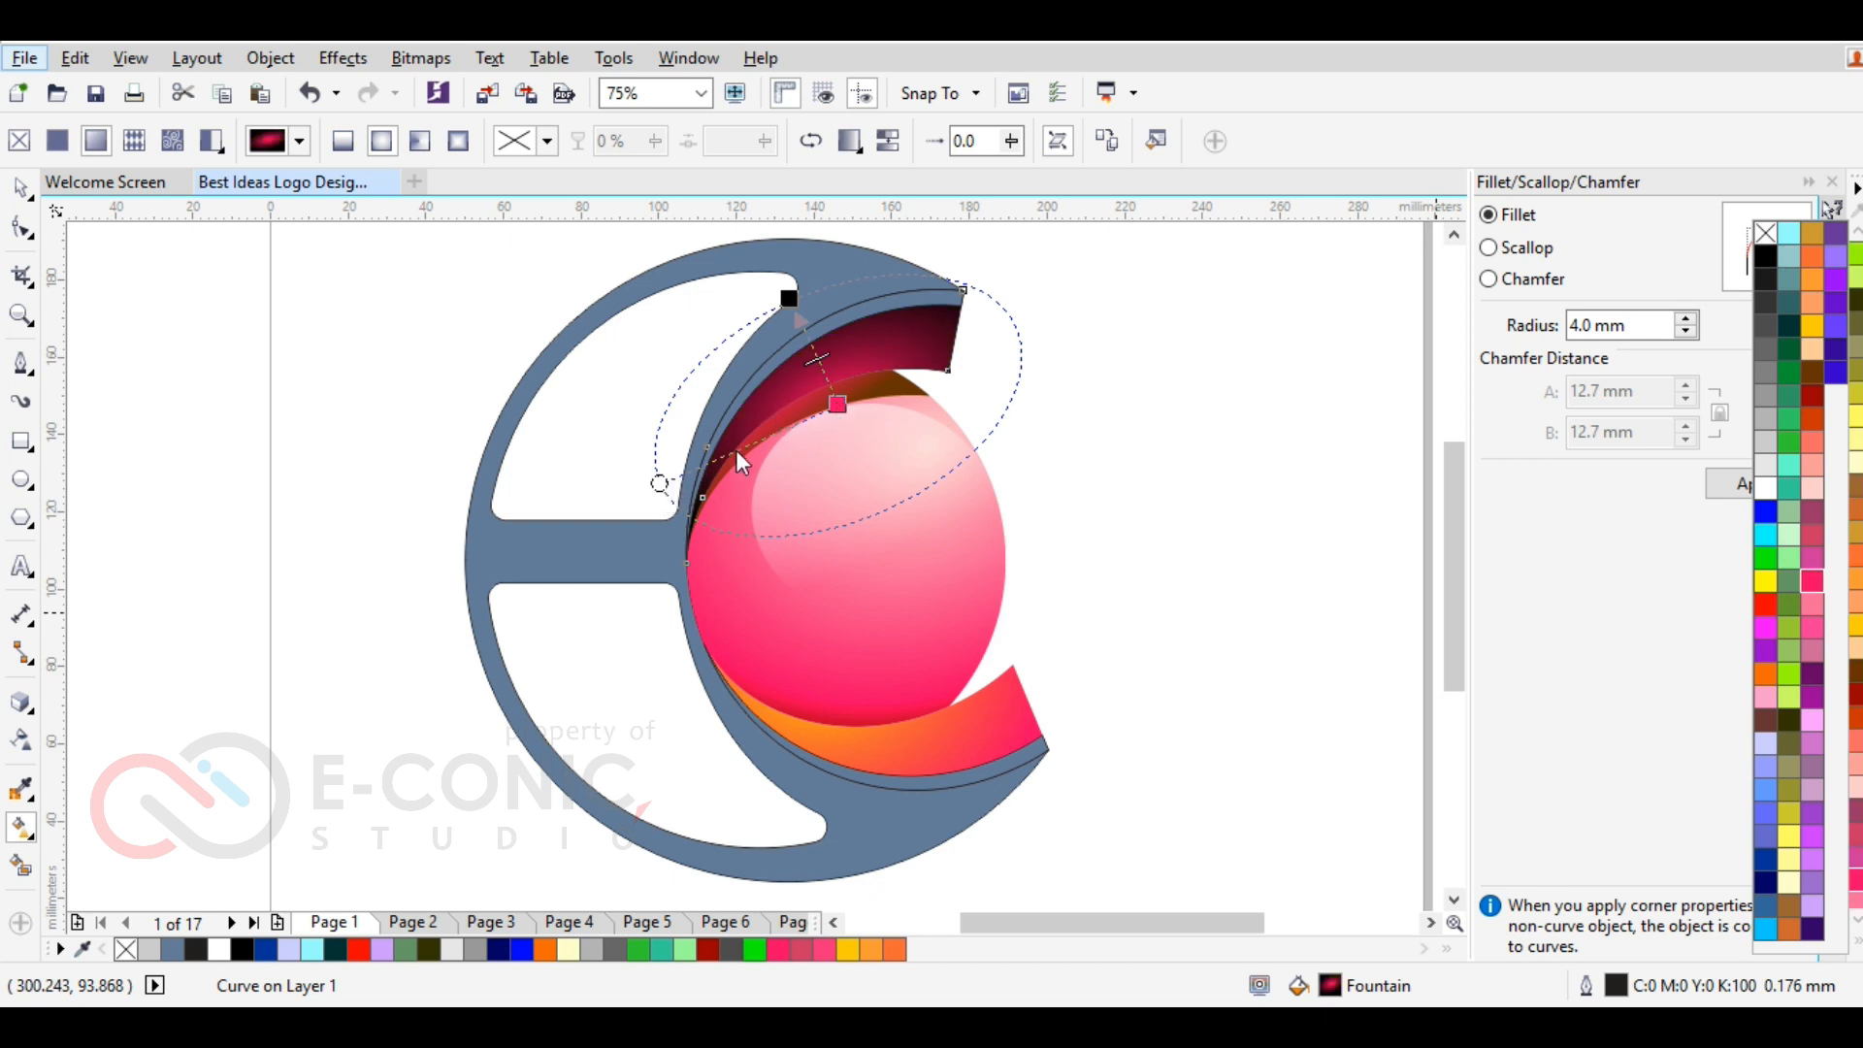
Fine-tune the upper band's gradient by pulling its black end inward, lowering its pink centre and widening its ellipse along the band
{"action": "left_click_drag", "start_coordinate": [660, 484], "coordinate": [635, 500]}
{"action": "left_click", "coordinate": [791, 299]}
{"action": "left_click_drag", "start_coordinate": [793, 301], "coordinate": [810, 327]}
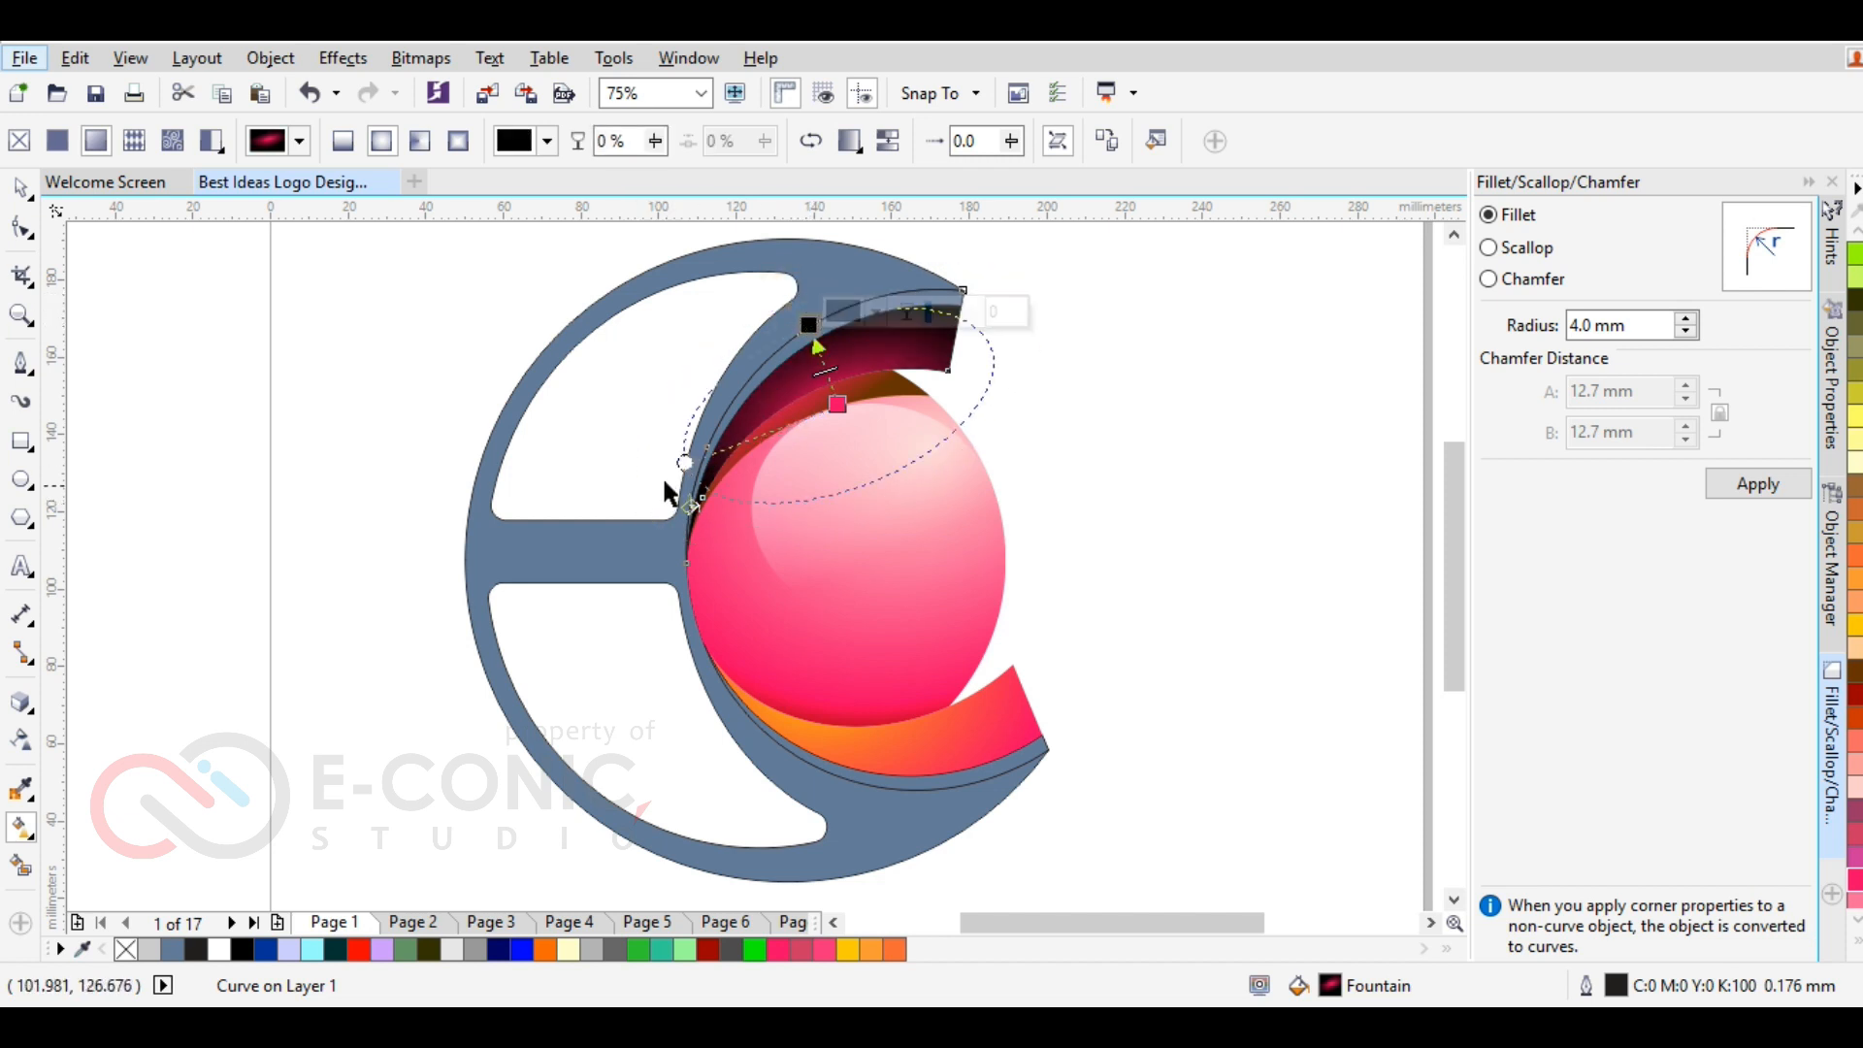
{"action": "left_click_drag", "start_coordinate": [682, 466], "coordinate": [662, 475]}
{"action": "mouse_move", "coordinate": [836, 404]}
{"action": "left_mouse_down"}
{"action": "mouse_move", "coordinate": [838, 378]}
{"action": "mouse_move", "coordinate": [845, 410]}
{"action": "mouse_move", "coordinate": [823, 424]}
{"action": "mouse_move", "coordinate": [843, 424]}
{"action": "left_mouse_up"}
{"action": "left_click_drag", "start_coordinate": [621, 503], "coordinate": [645, 528]}
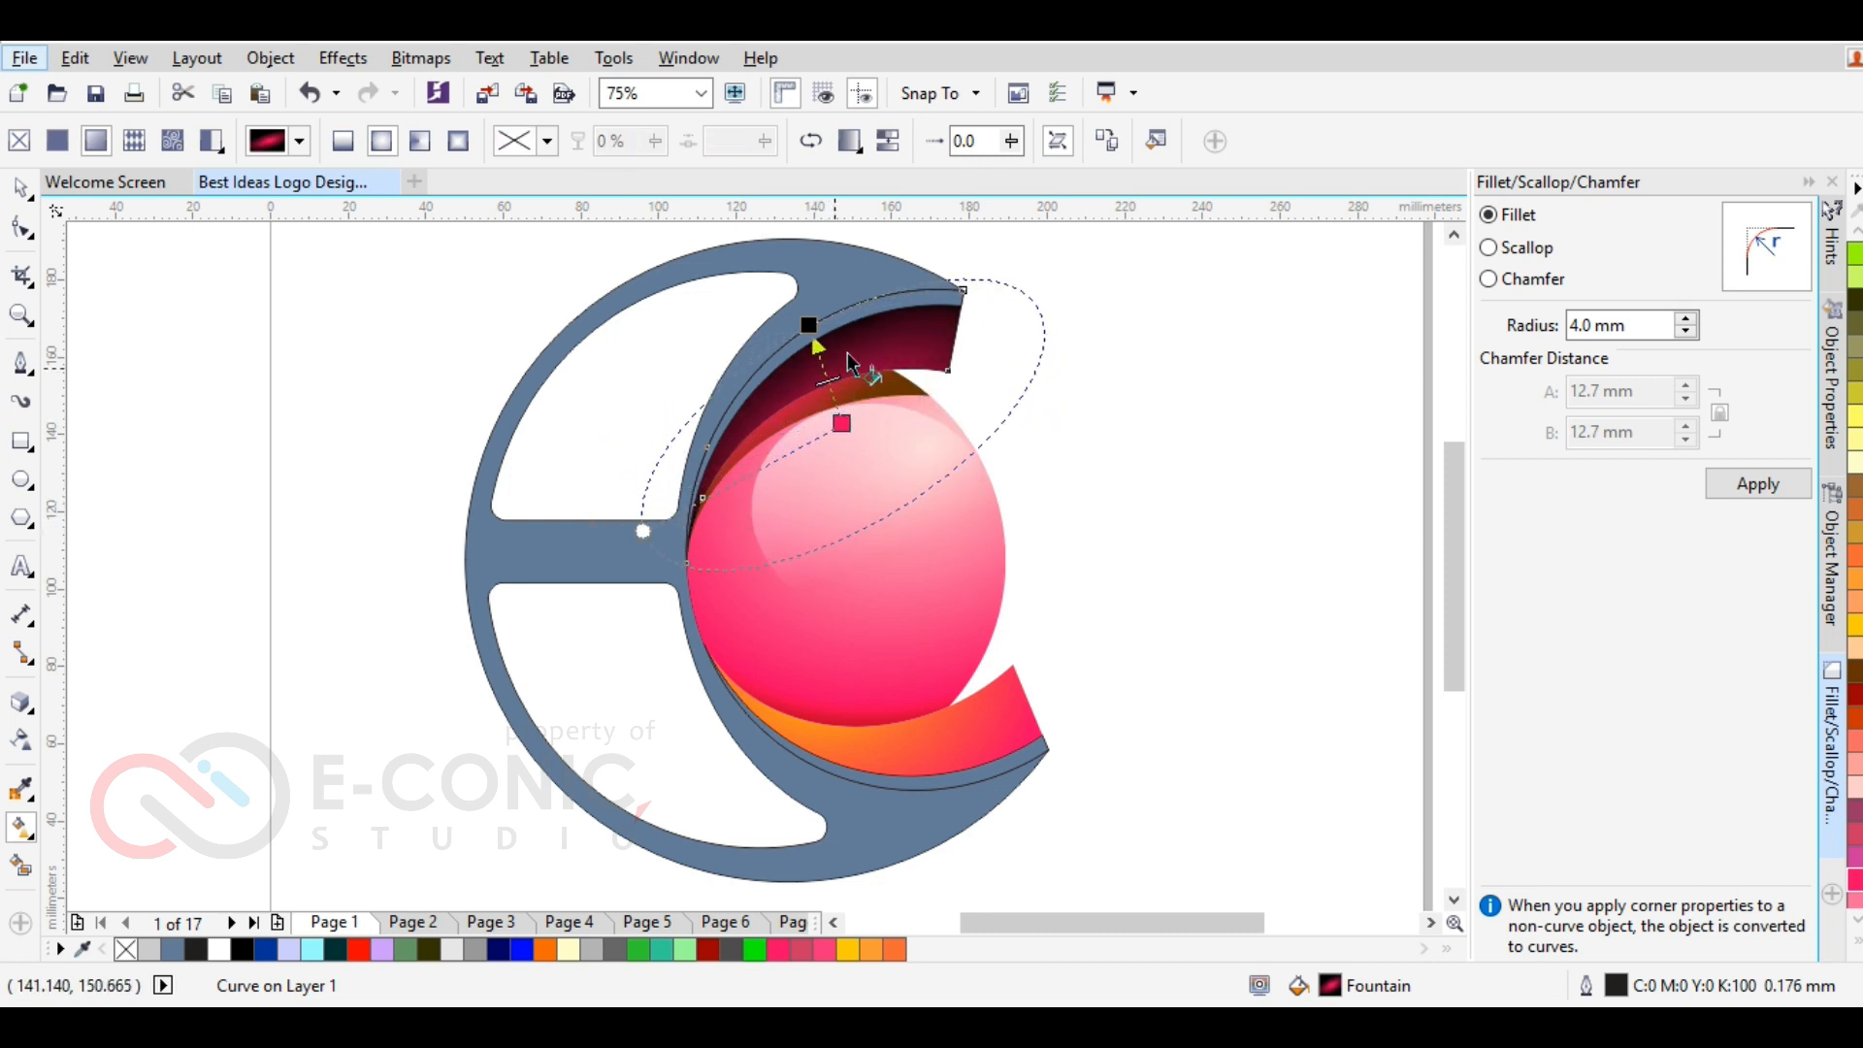
Make the thin crescent's pink-to-brown gradient elliptical, shift its pink centre slightly and widen the ellipse
{"action": "scroll", "coordinate": [842, 420], "scroll_direction": "up", "scroll_amount": 2}
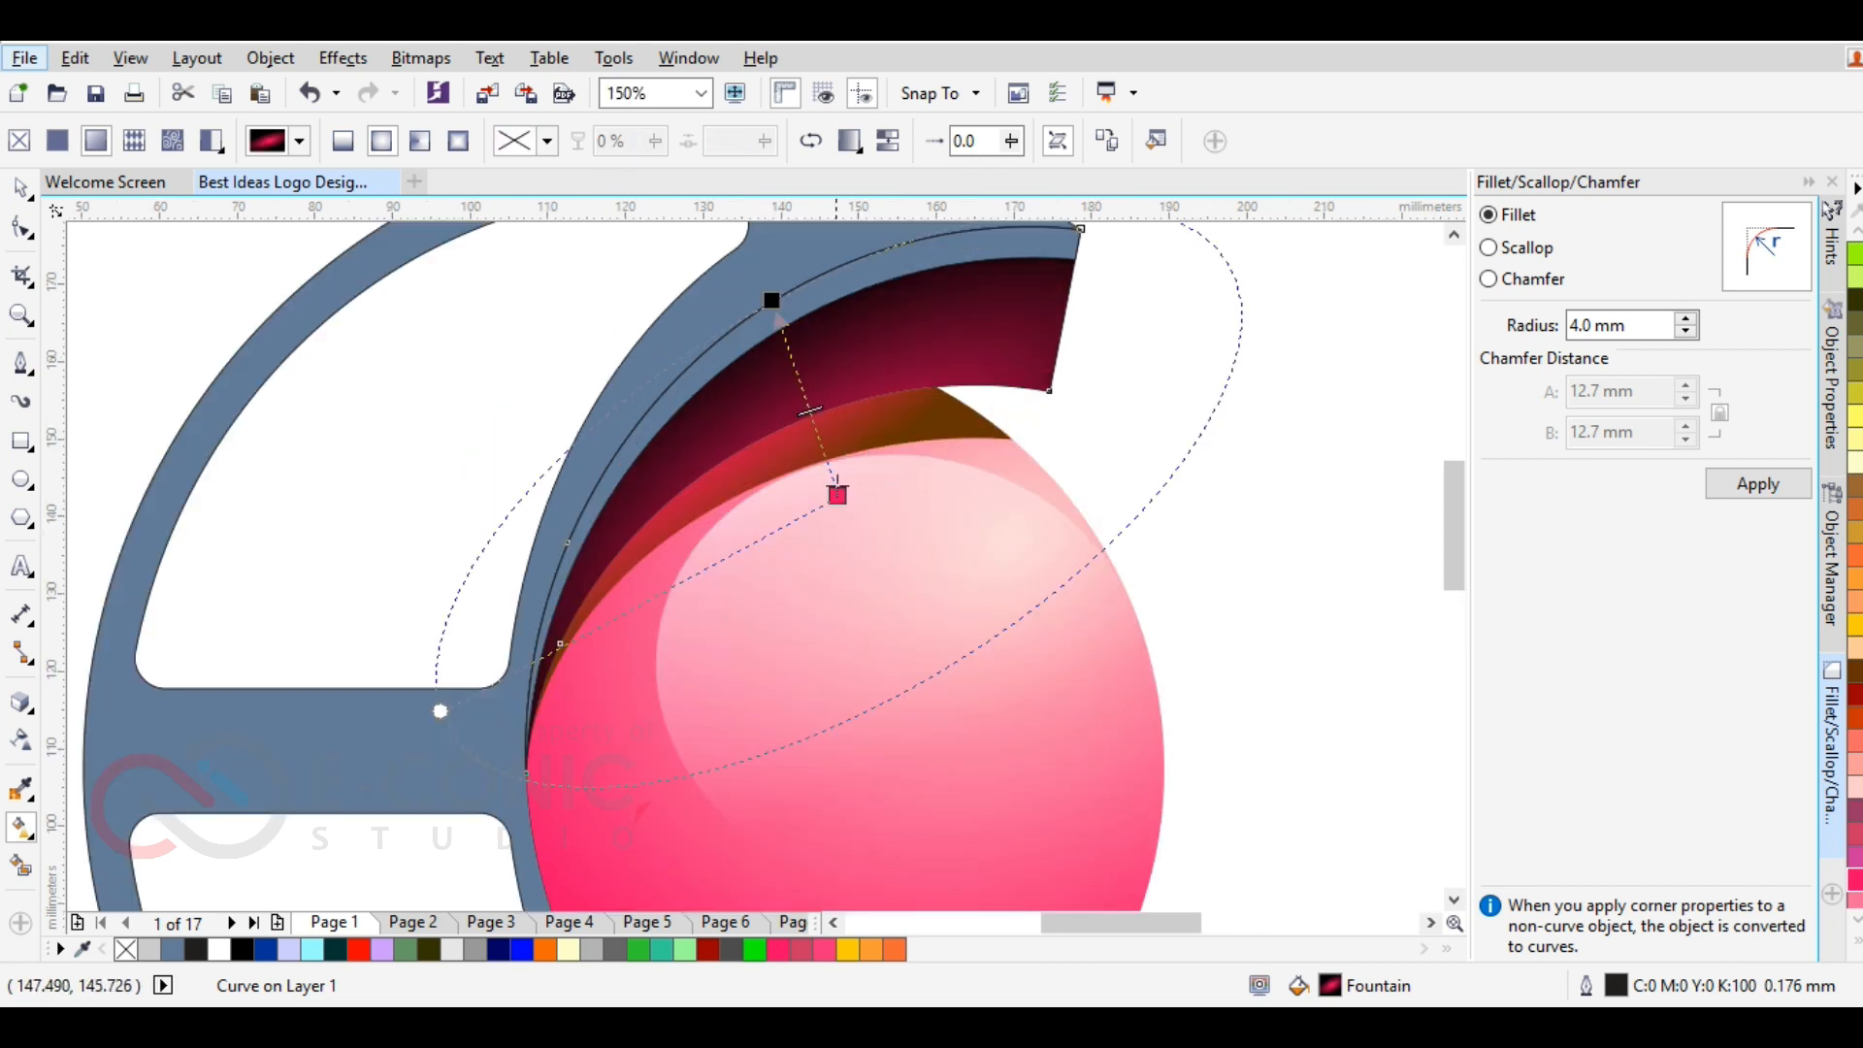
{"action": "left_click", "coordinate": [907, 422]}
{"action": "left_click", "coordinate": [386, 143]}
{"action": "mouse_move", "coordinate": [741, 396]}
{"action": "left_mouse_down"}
{"action": "mouse_move", "coordinate": [750, 382]}
{"action": "mouse_move", "coordinate": [800, 497]}
{"action": "mouse_move", "coordinate": [754, 402]}
{"action": "left_mouse_up"}
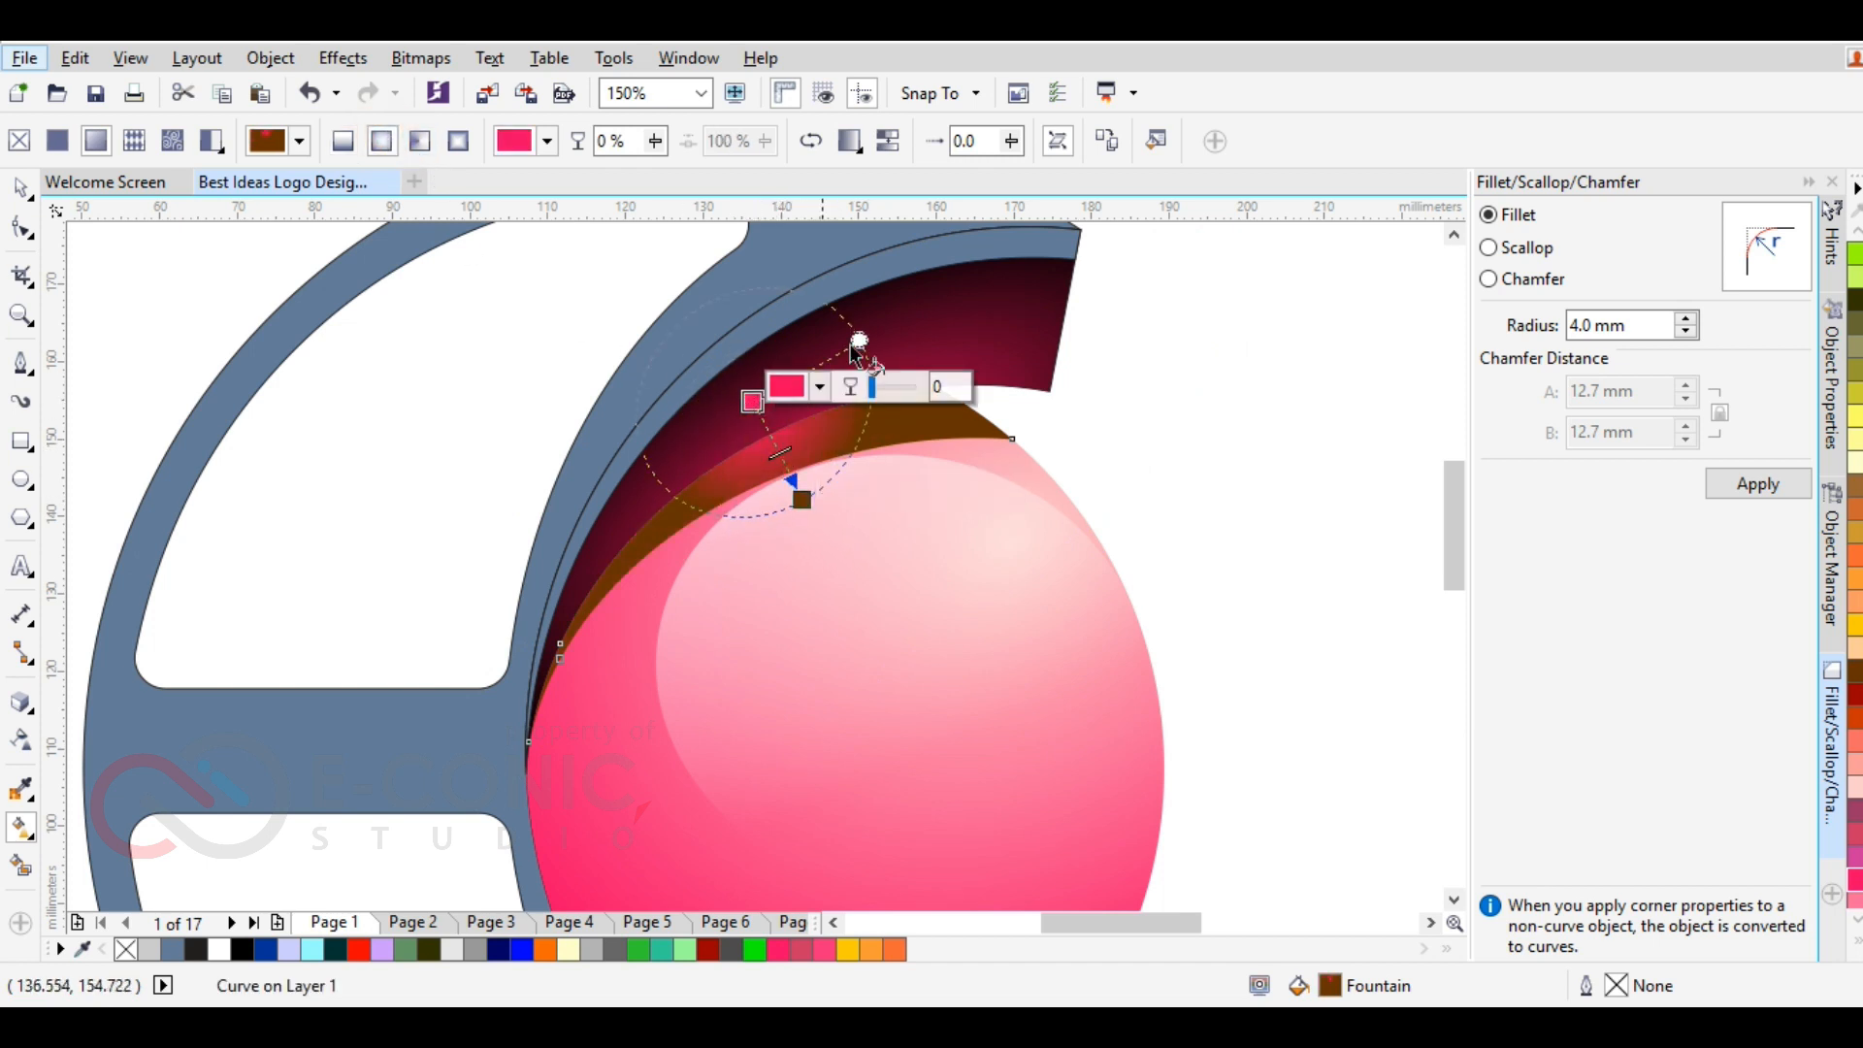
{"action": "left_click_drag", "start_coordinate": [860, 339], "coordinate": [973, 249]}
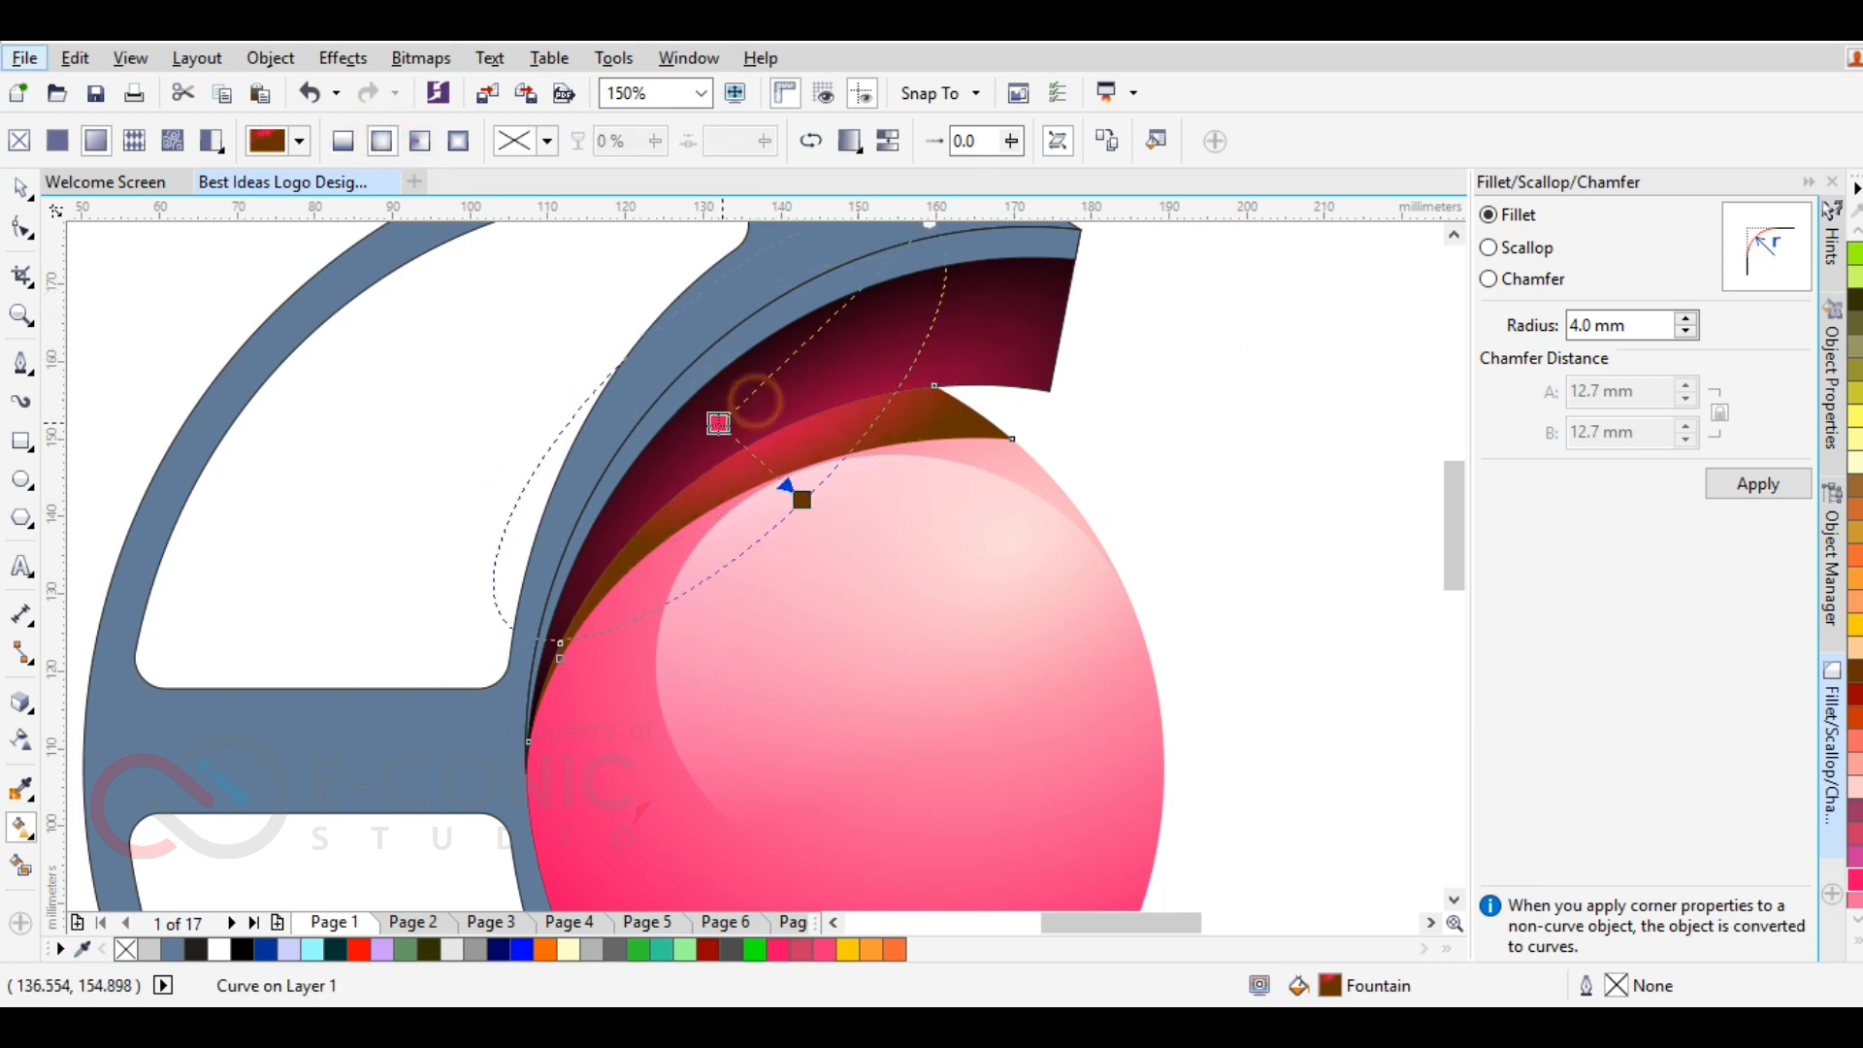
Adjust the thin crescent's gradient so its brown end sits just inside the sphere and its pink centre lies over the frame's edge
{"action": "left_click", "coordinate": [801, 500]}
{"action": "left_click_drag", "start_coordinate": [801, 500], "coordinate": [802, 582]}
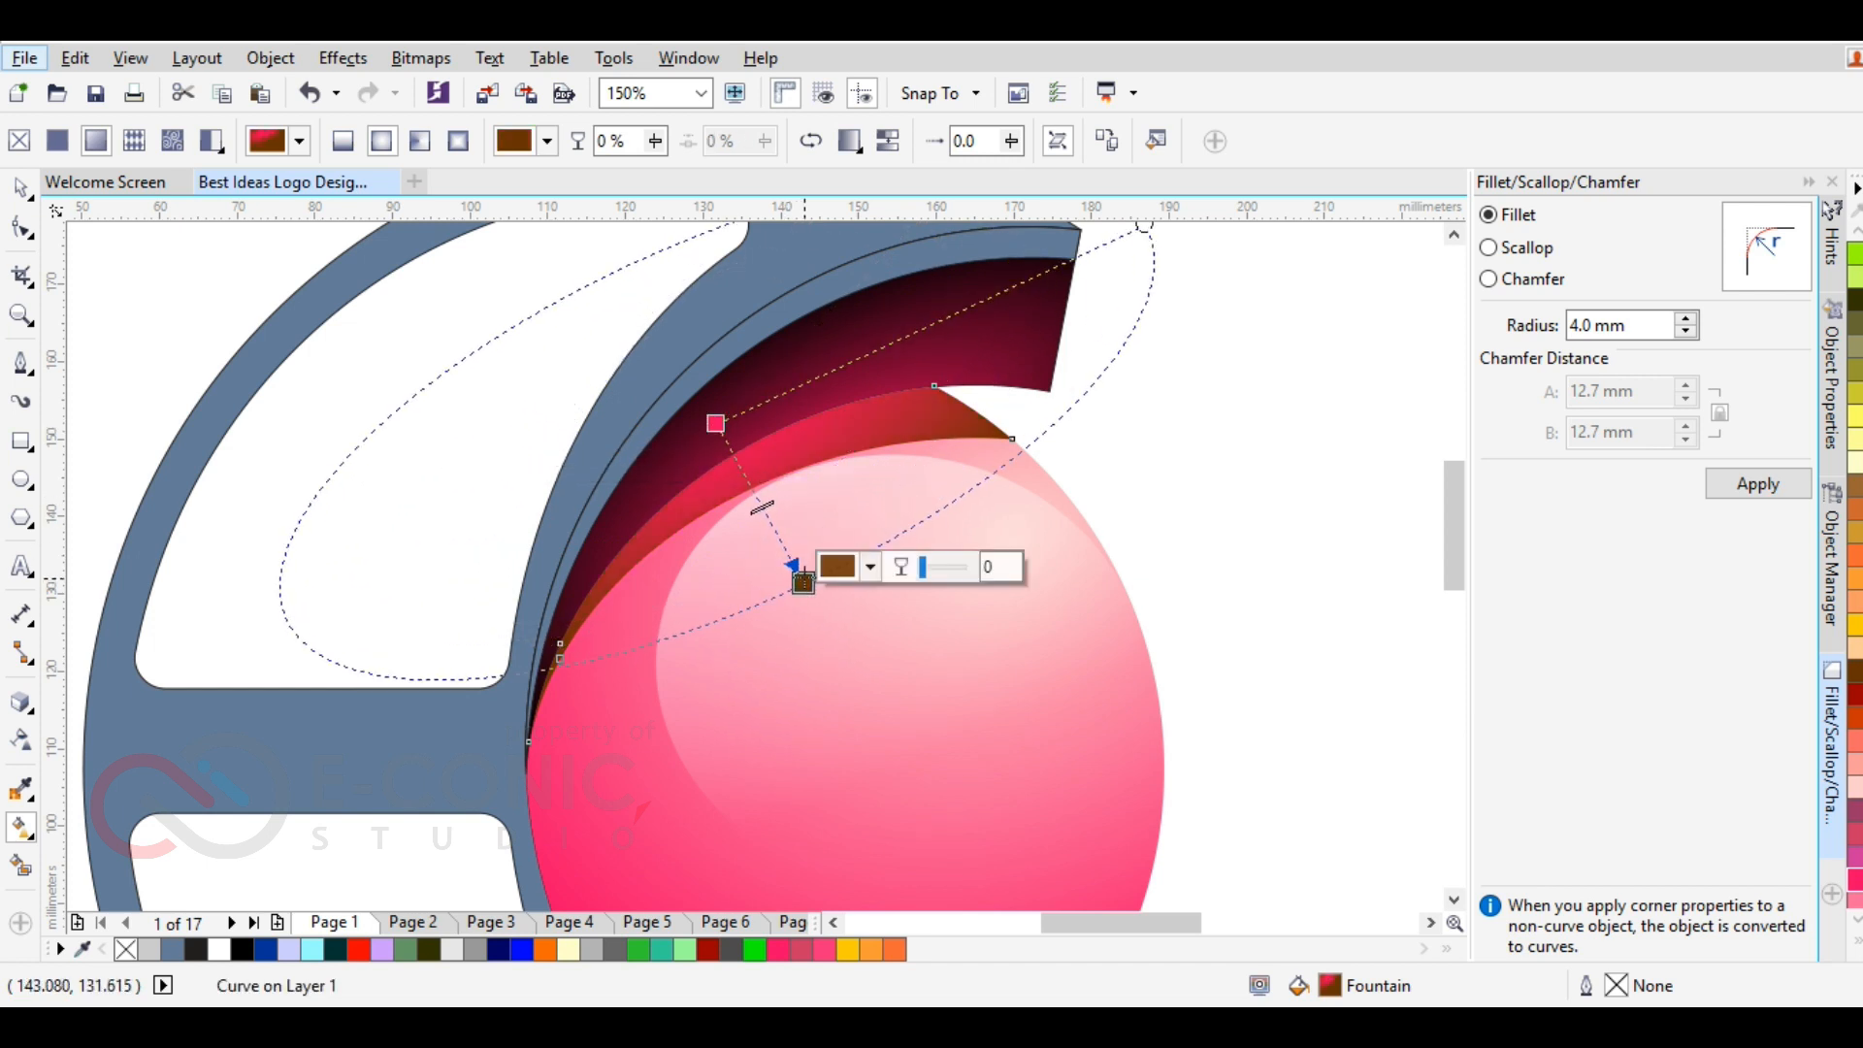
{"action": "left_click_drag", "start_coordinate": [715, 423], "coordinate": [692, 394]}
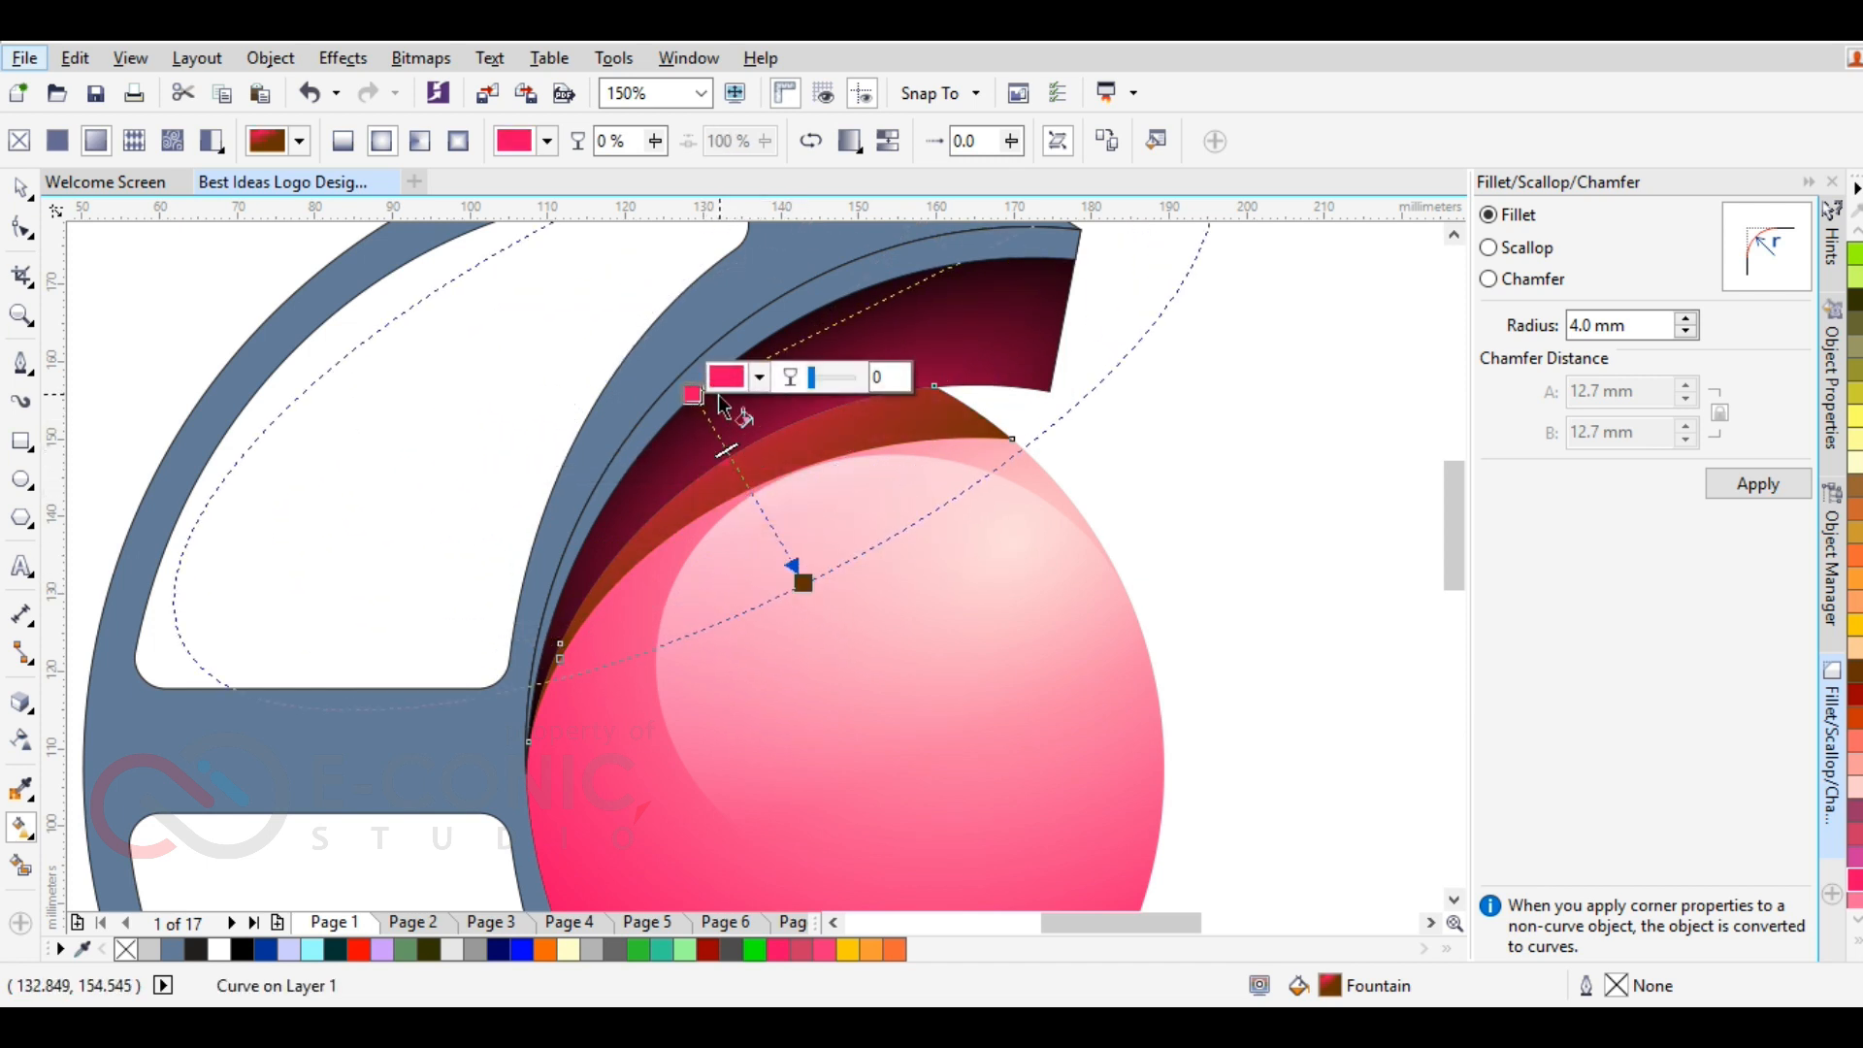
{"action": "left_click_drag", "start_coordinate": [791, 565], "coordinate": [770, 519]}
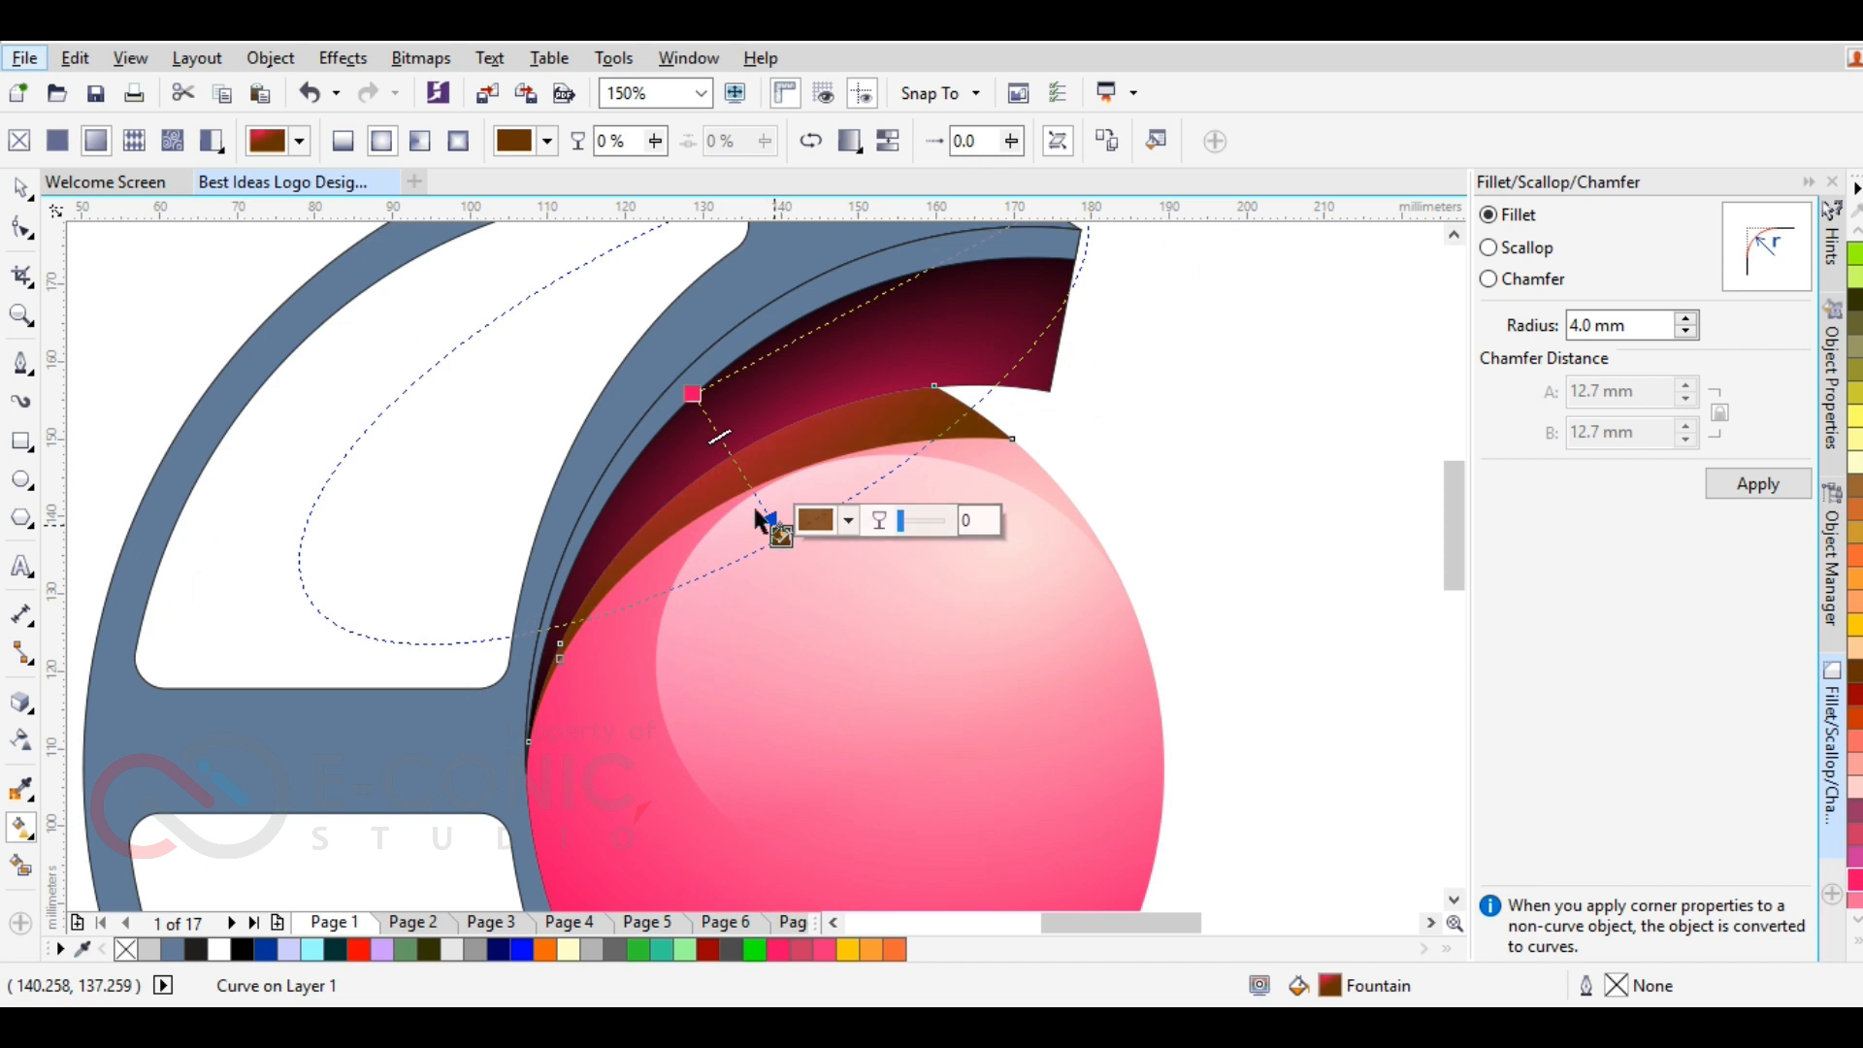
{"action": "mouse_move", "coordinate": [692, 394]}
{"action": "left_mouse_down"}
{"action": "mouse_move", "coordinate": [639, 425]}
{"action": "mouse_move", "coordinate": [657, 396]}
{"action": "left_mouse_up"}
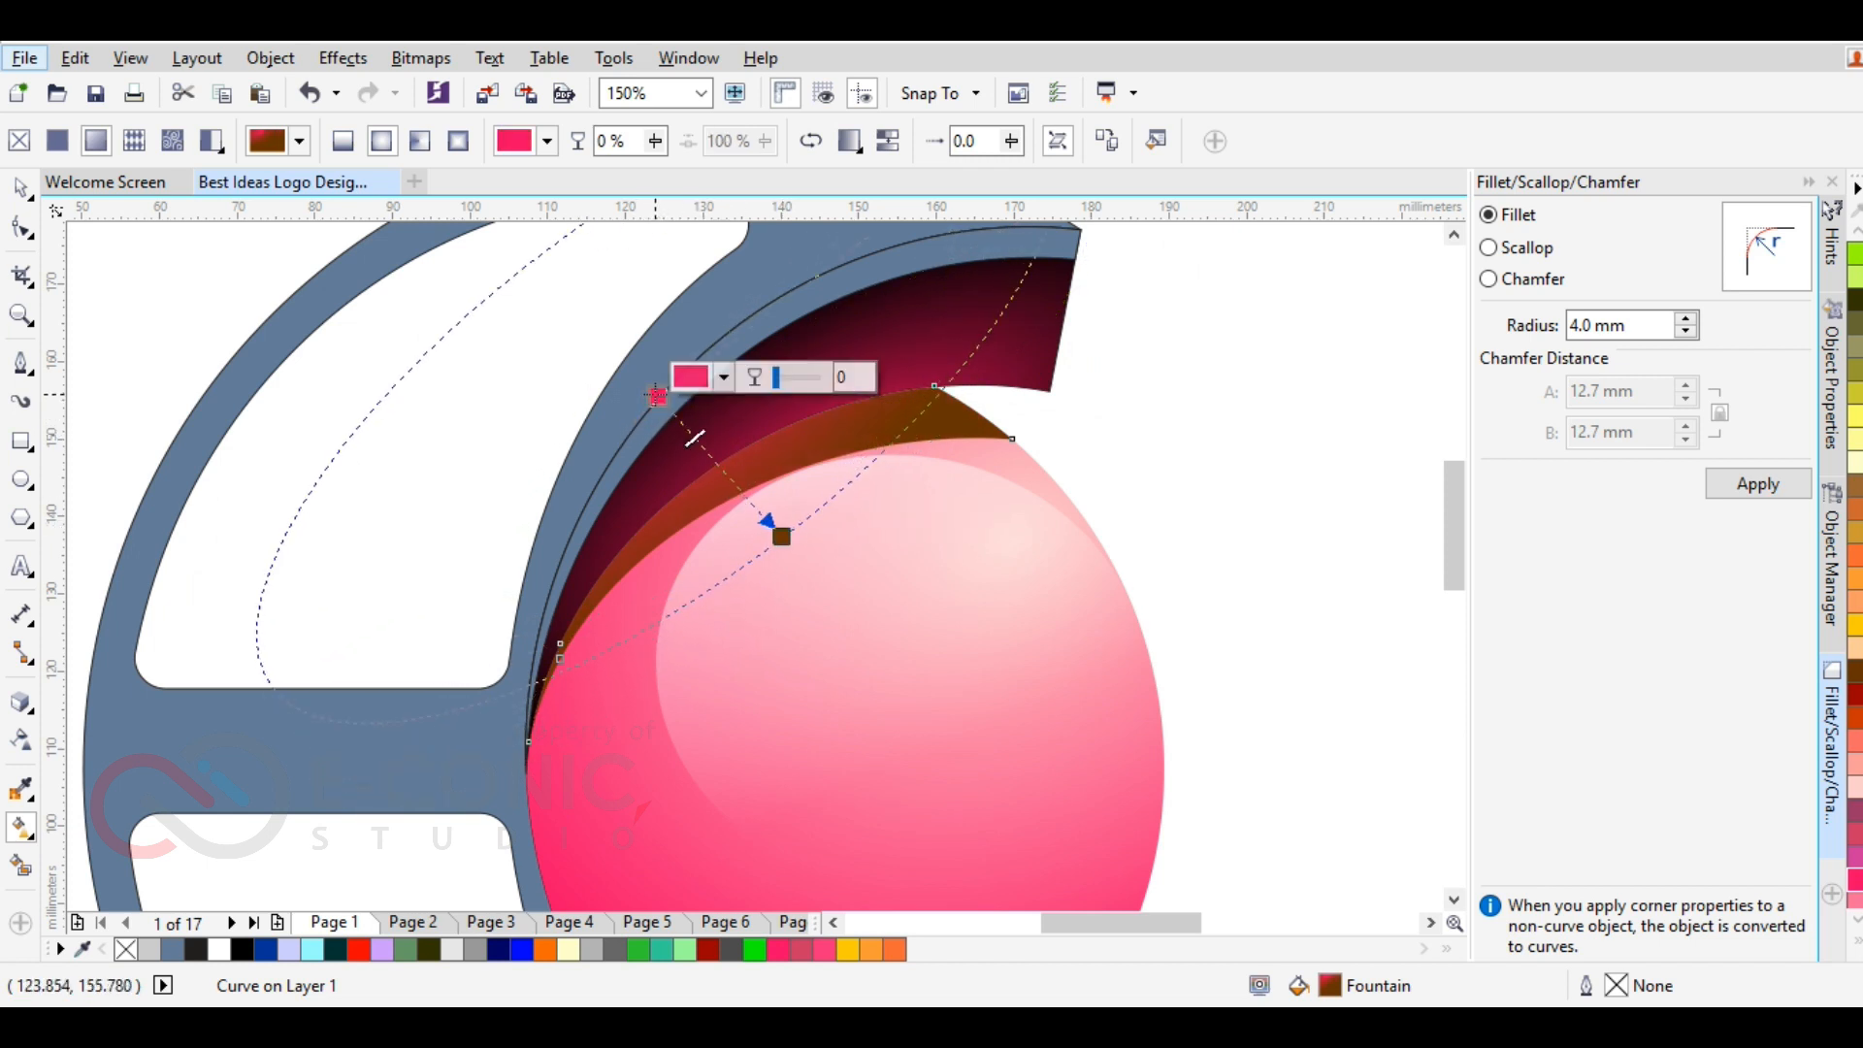
{"action": "left_click", "coordinate": [1109, 401]}
{"action": "scroll", "coordinate": [1104, 392], "scroll_direction": "down", "scroll_amount": 3}
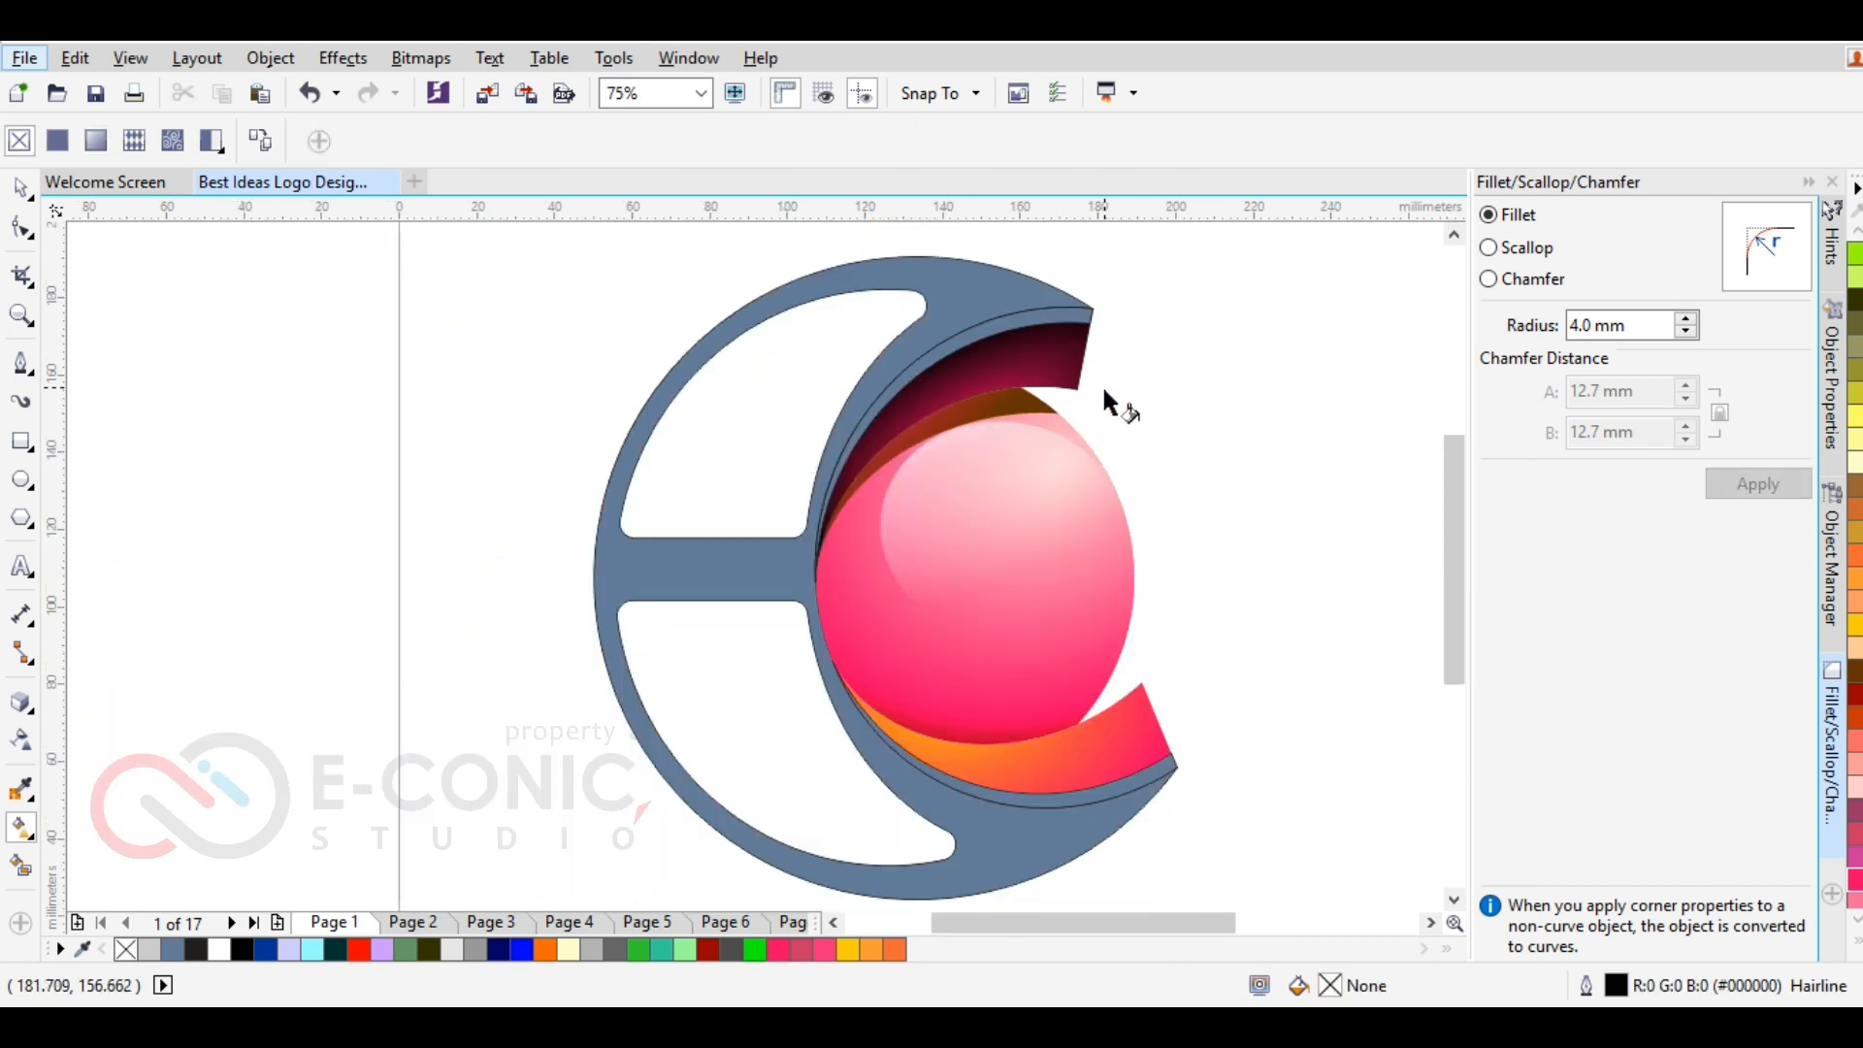
Apply a linear gradient to the narrow strip above the upper band, running from beyond its upper tip down into the band
{"action": "scroll", "coordinate": [1105, 392], "scroll_direction": "up", "scroll_amount": 3}
{"action": "left_click", "coordinate": [1058, 335]}
{"action": "left_click", "coordinate": [21, 827]}
{"action": "left_click_drag", "start_coordinate": [1135, 237], "coordinate": [1010, 410]}
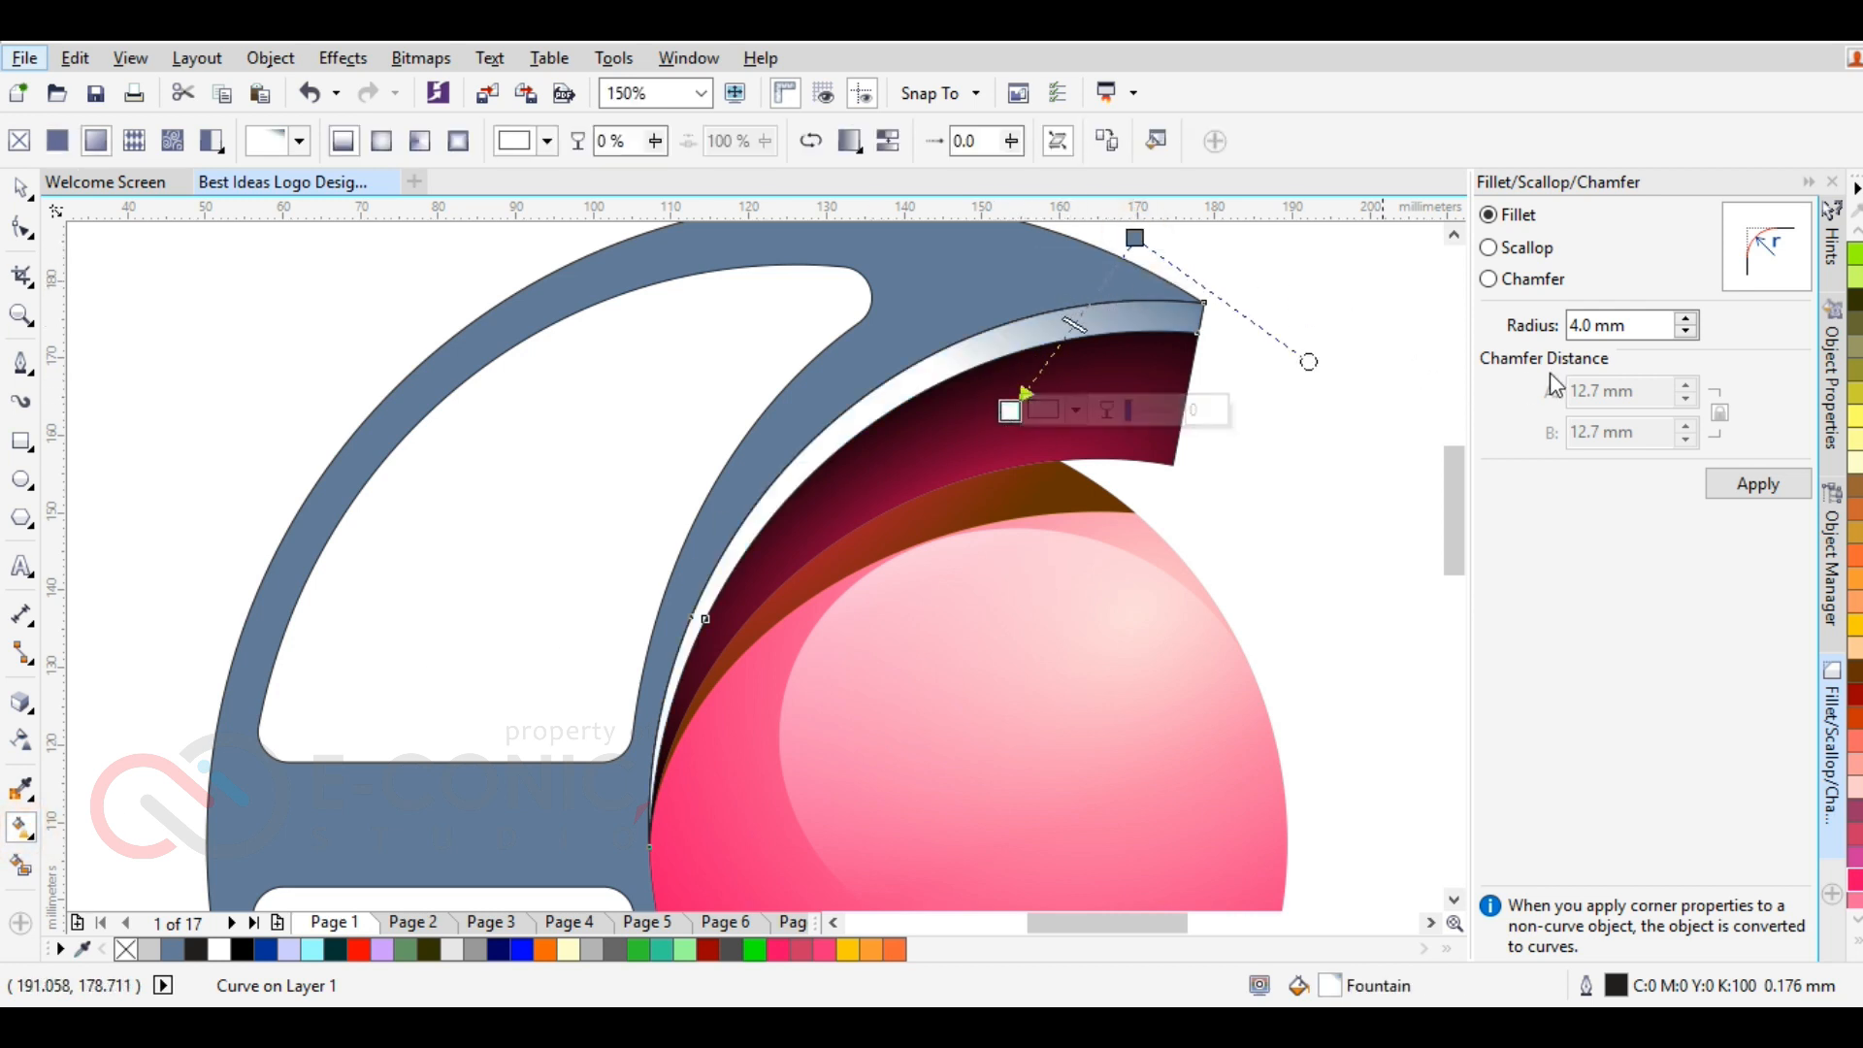
Recolour the narrow strip's gradient from black to light grey
{"action": "left_click", "coordinate": [1856, 946]}
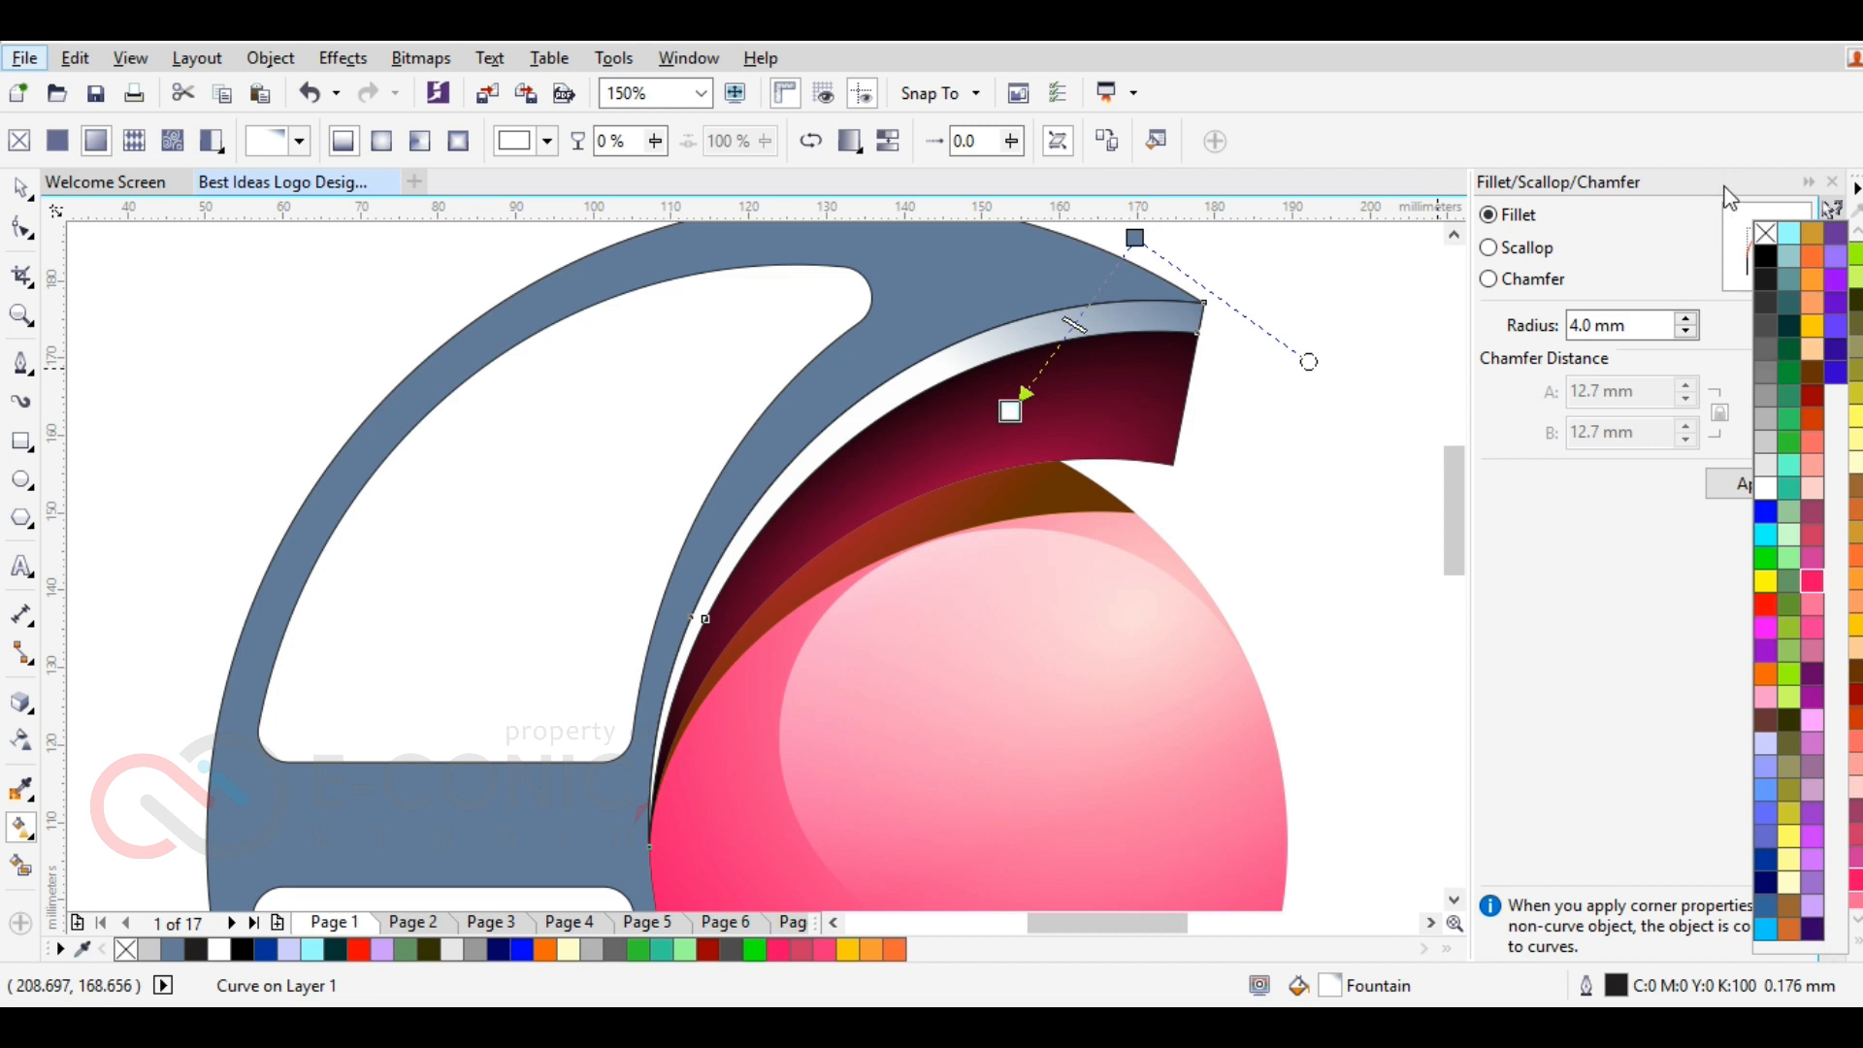
{"action": "scroll", "coordinate": [1208, 283], "scroll_direction": "up", "scroll_amount": 1}
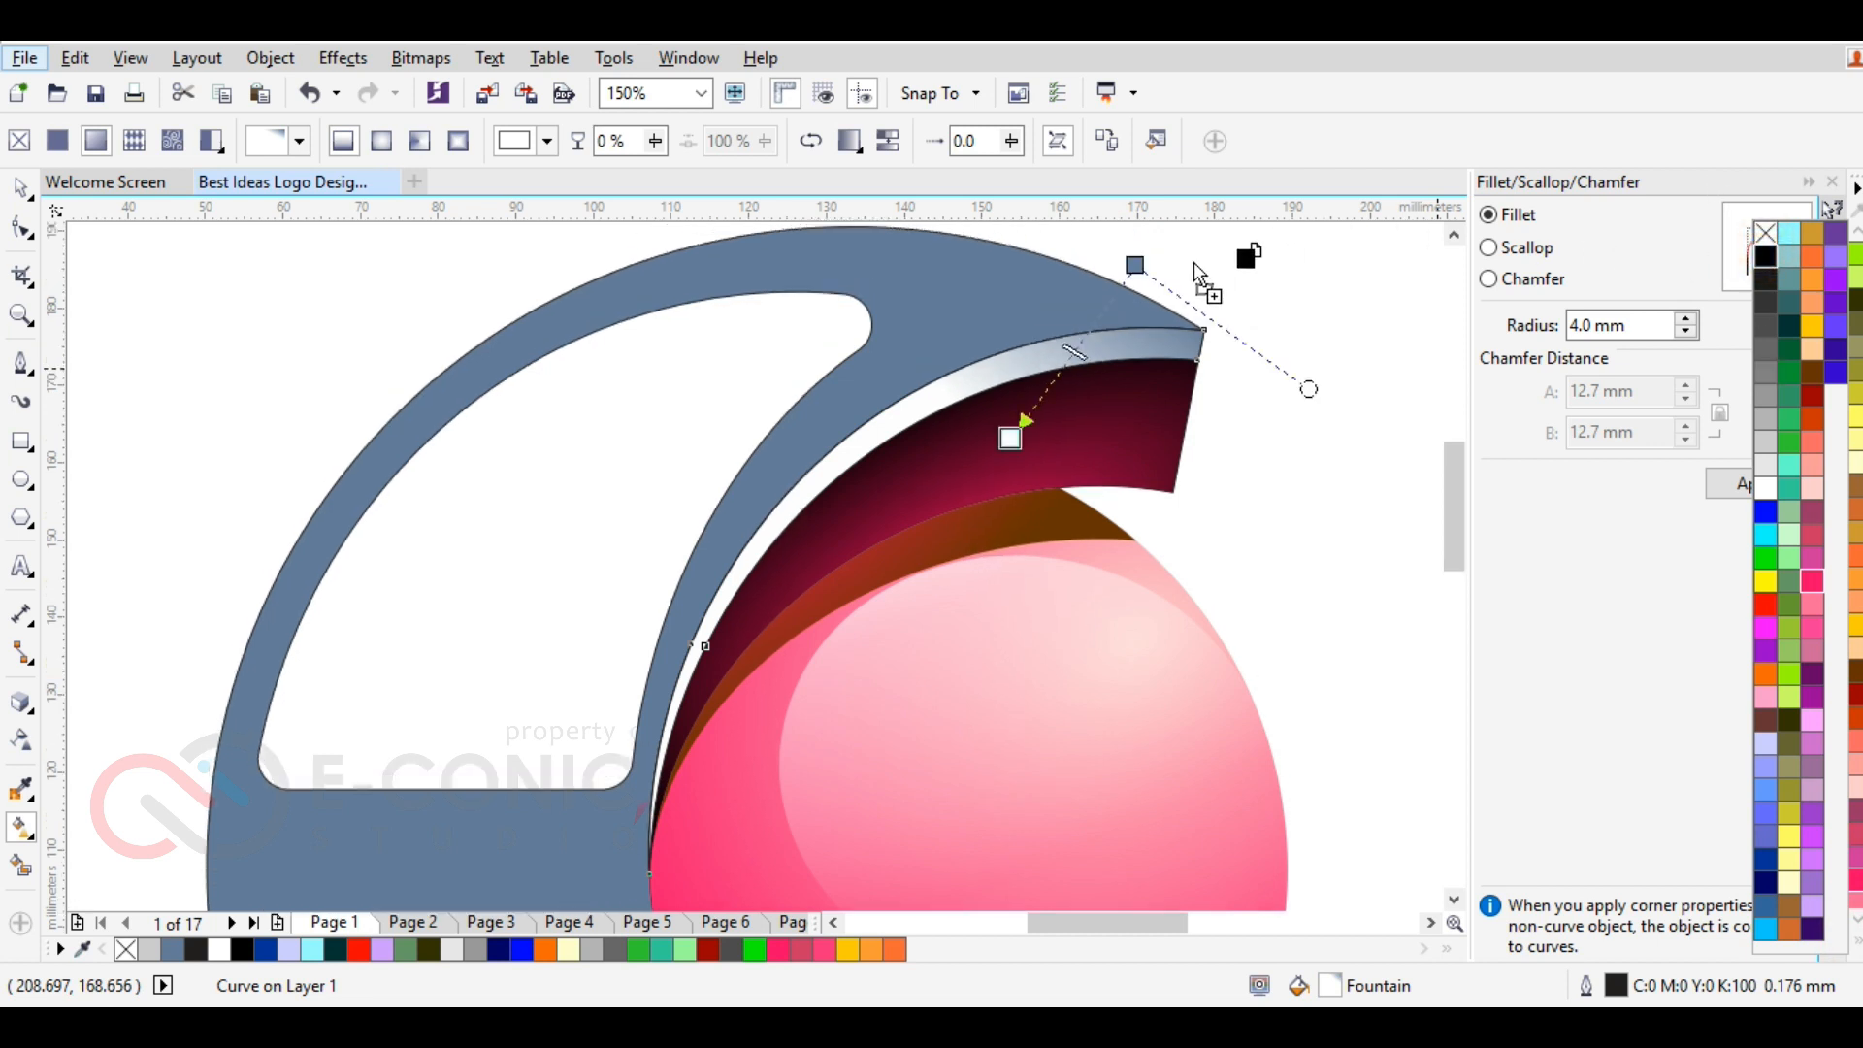
{"action": "left_click", "coordinate": [1135, 271]}
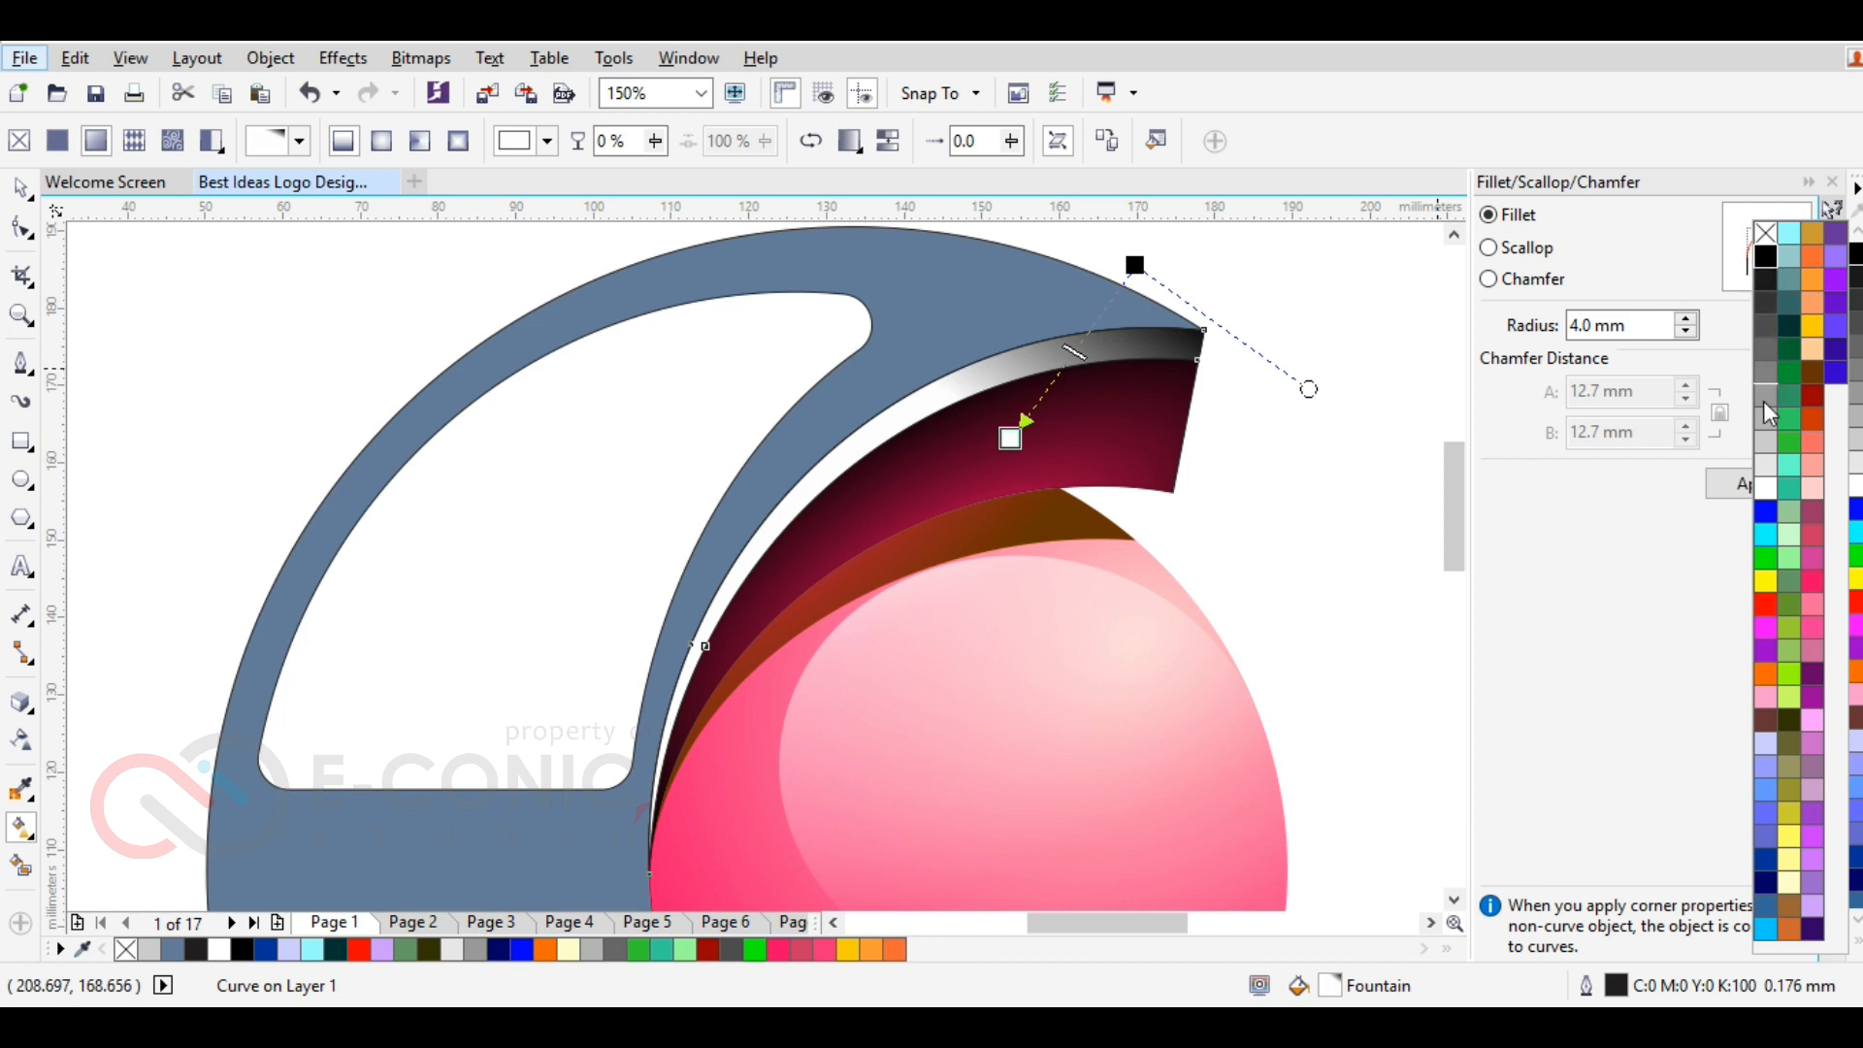
{"action": "left_click_drag", "start_coordinate": [1766, 419], "coordinate": [1012, 441]}
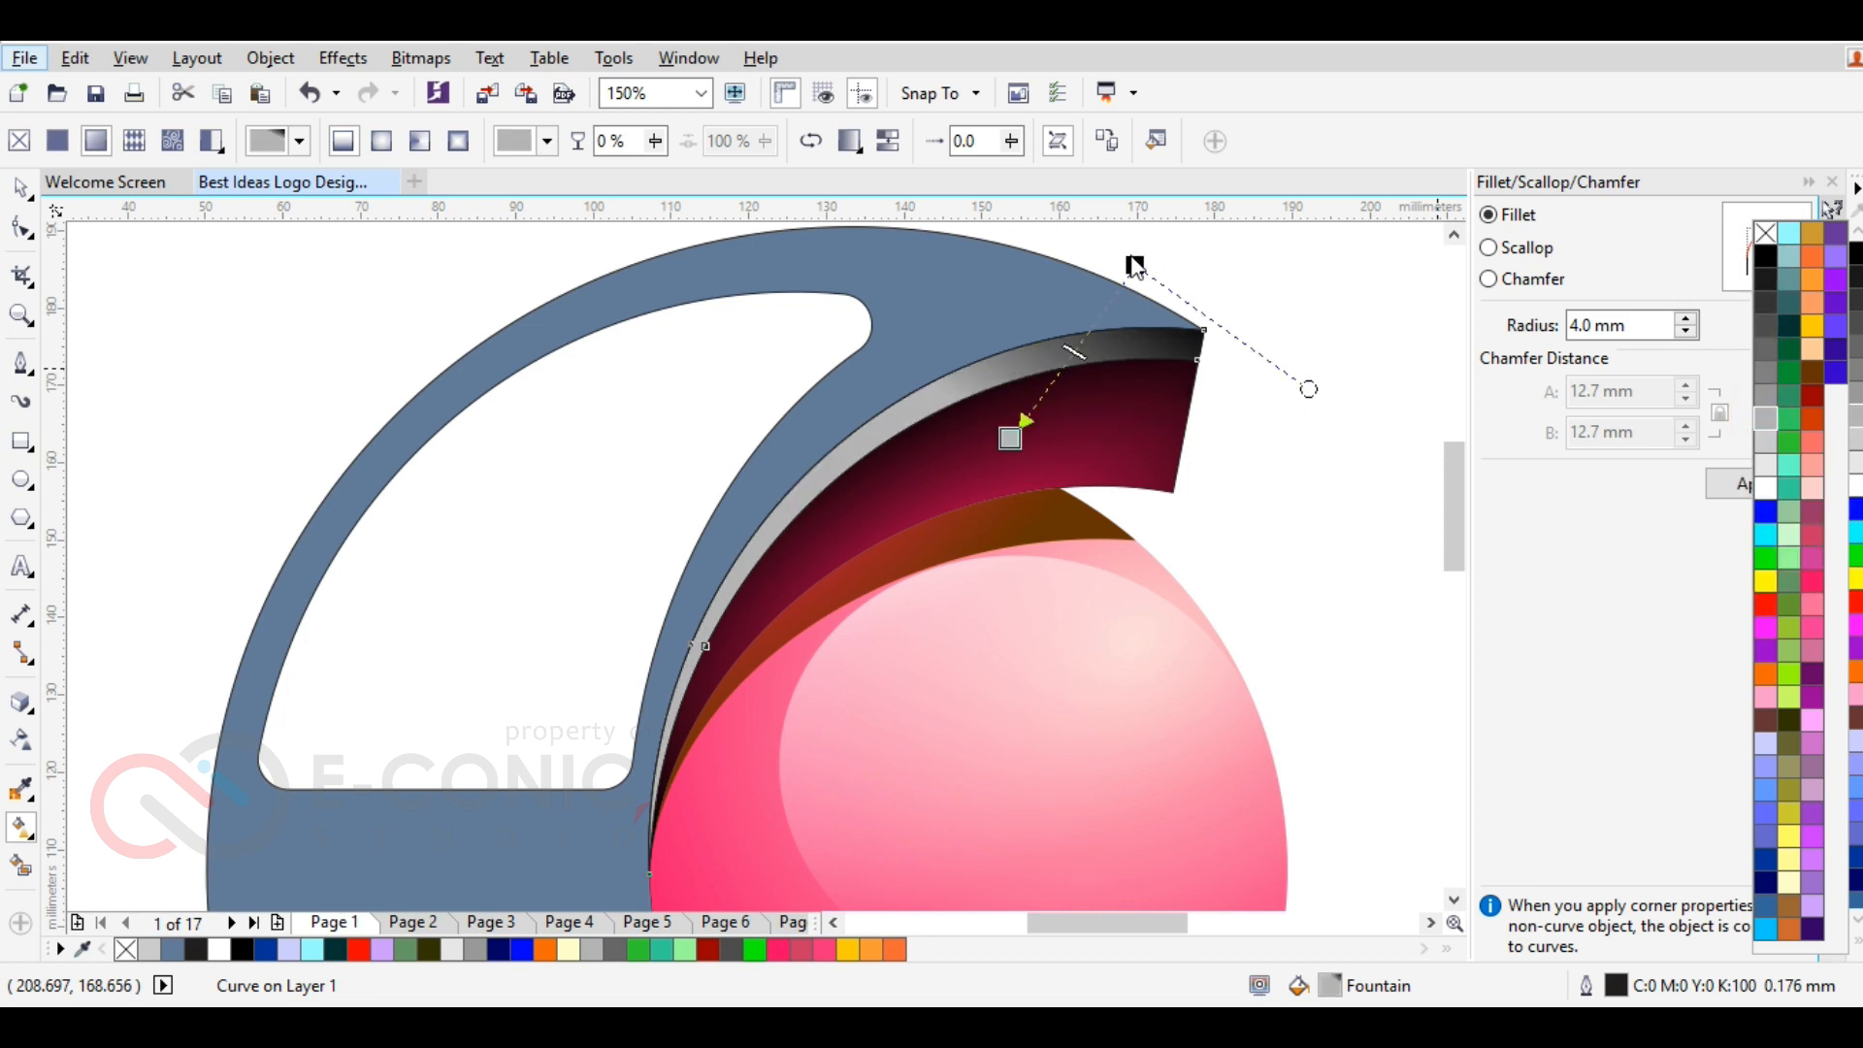
Shift both ends of the narrow strip's gradient toward the strip's middle and make the gradient elliptical
{"action": "left_click_drag", "start_coordinate": [1135, 264], "coordinate": [958, 315]}
{"action": "left_click_drag", "start_coordinate": [1010, 439], "coordinate": [859, 574]}
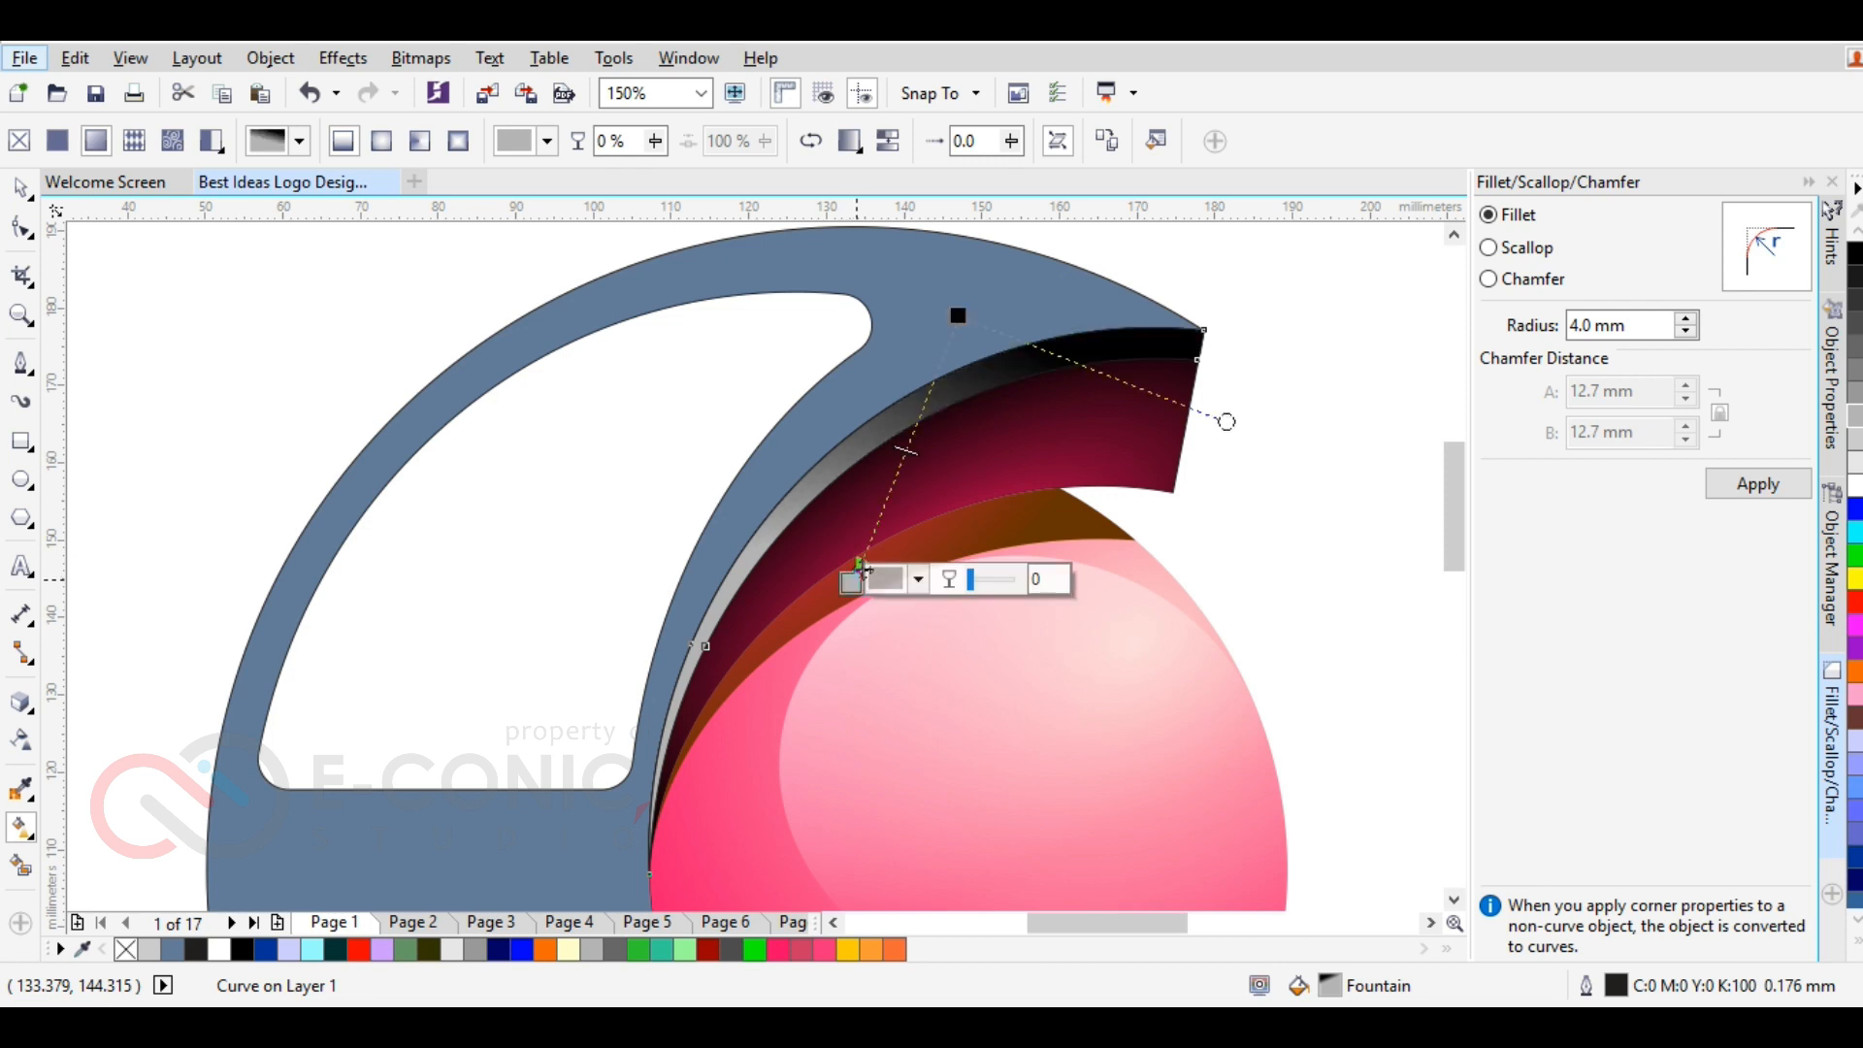
{"action": "left_click", "coordinate": [381, 141]}
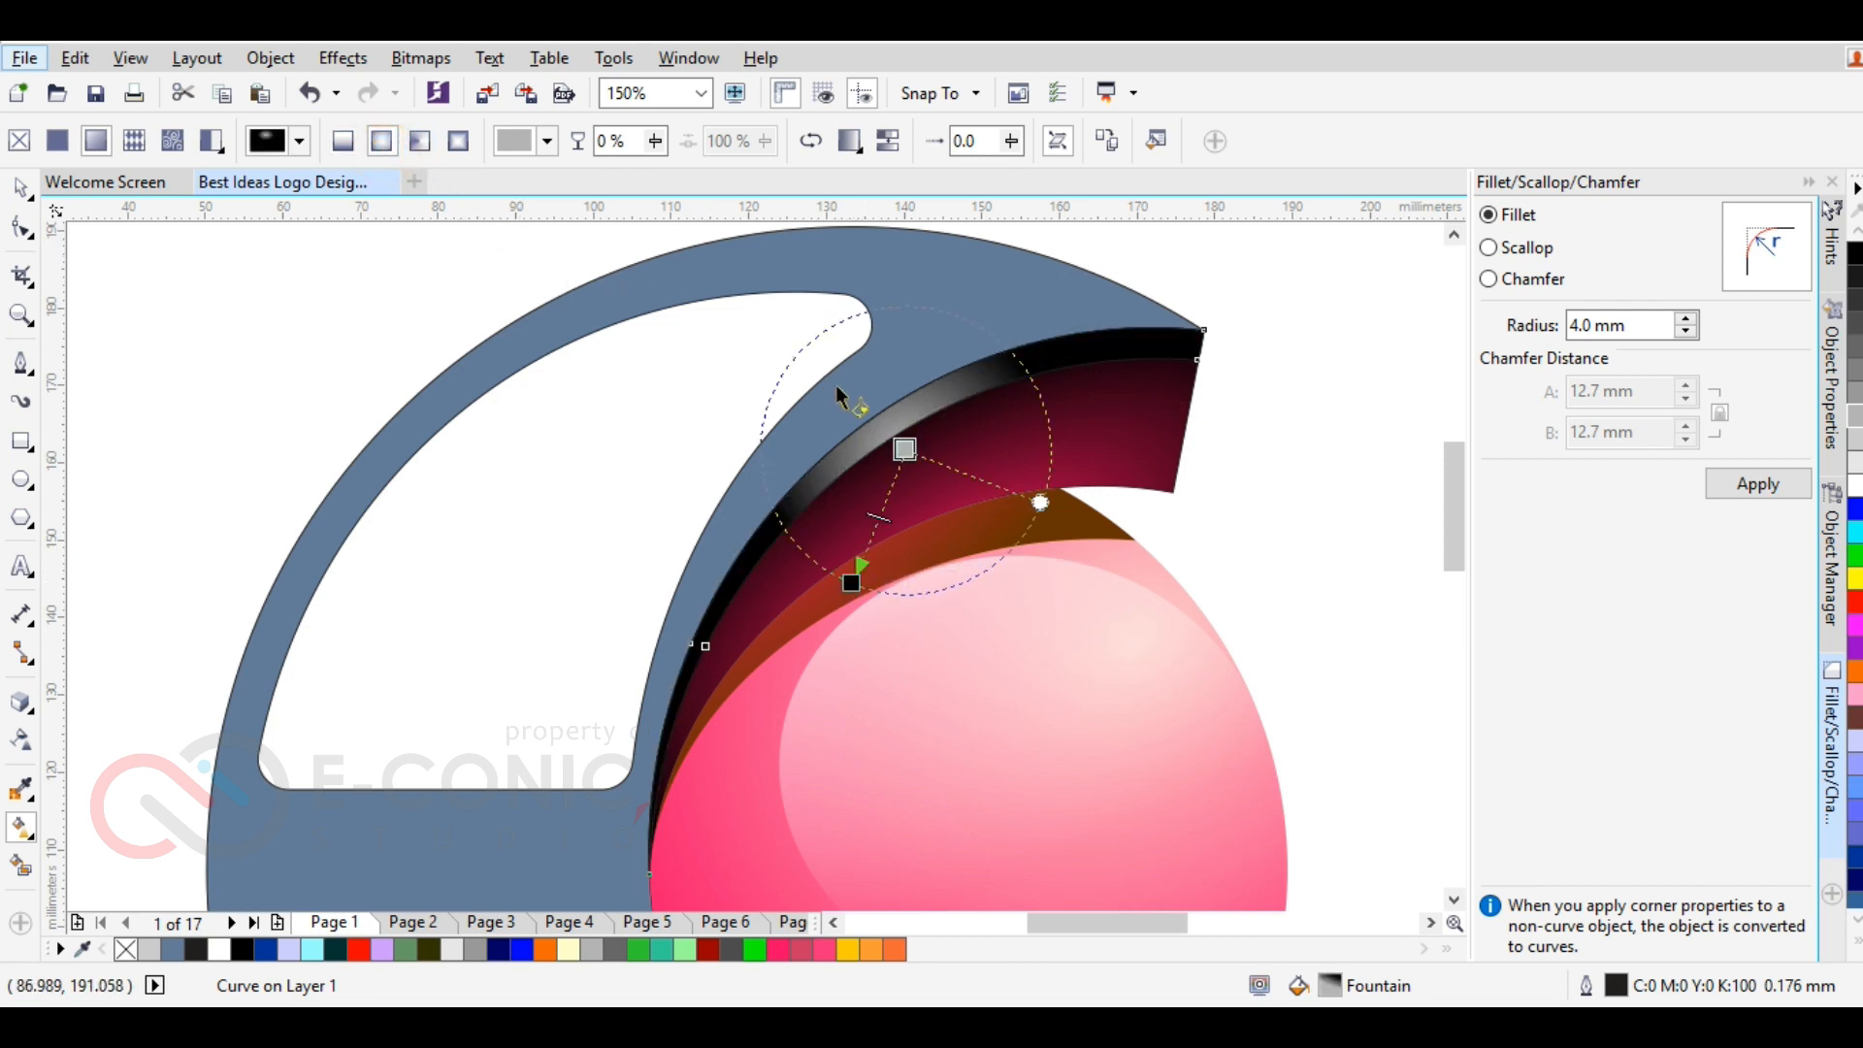
Stretch the narrow strip's elliptical gradient over its full length and change the black outer end to dark grey
{"action": "left_click_drag", "start_coordinate": [852, 582], "coordinate": [815, 697]}
{"action": "left_click_drag", "start_coordinate": [905, 450], "coordinate": [899, 369]}
{"action": "left_click_drag", "start_coordinate": [816, 696], "coordinate": [741, 782]}
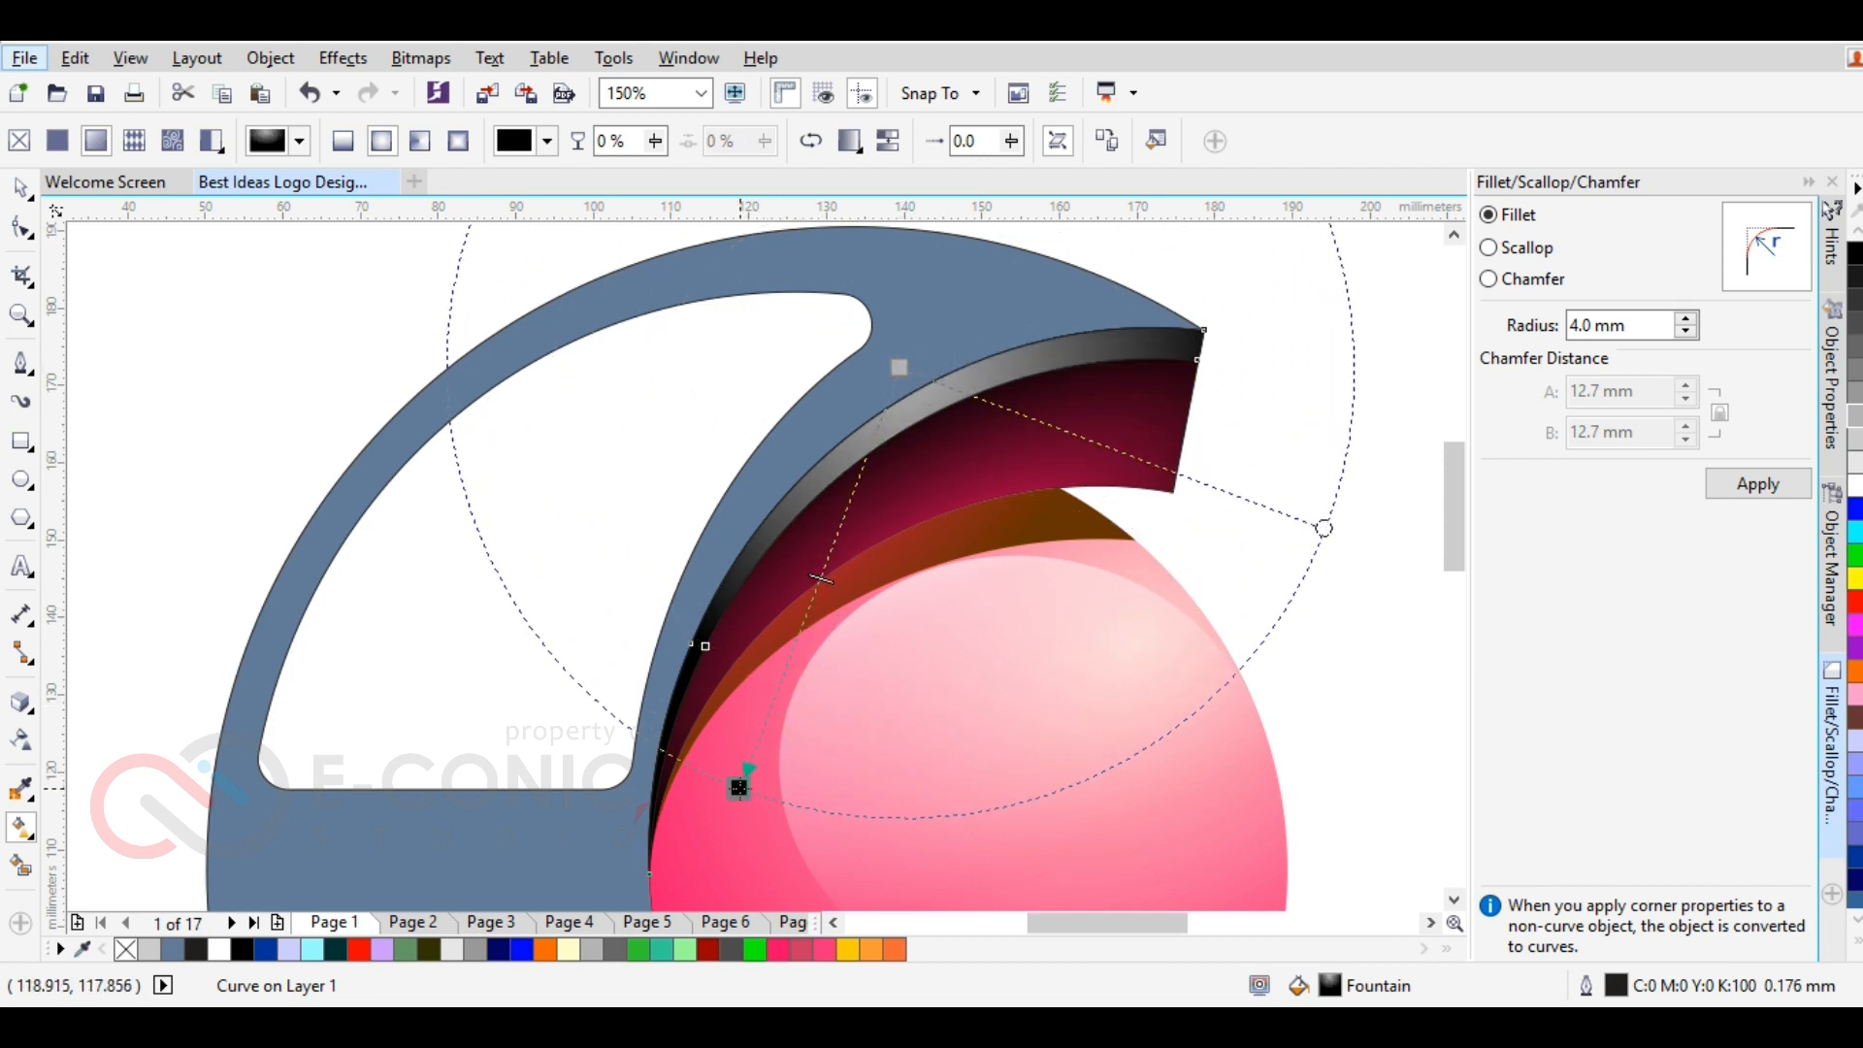
{"action": "left_click_drag", "start_coordinate": [1331, 528], "coordinate": [1410, 363]}
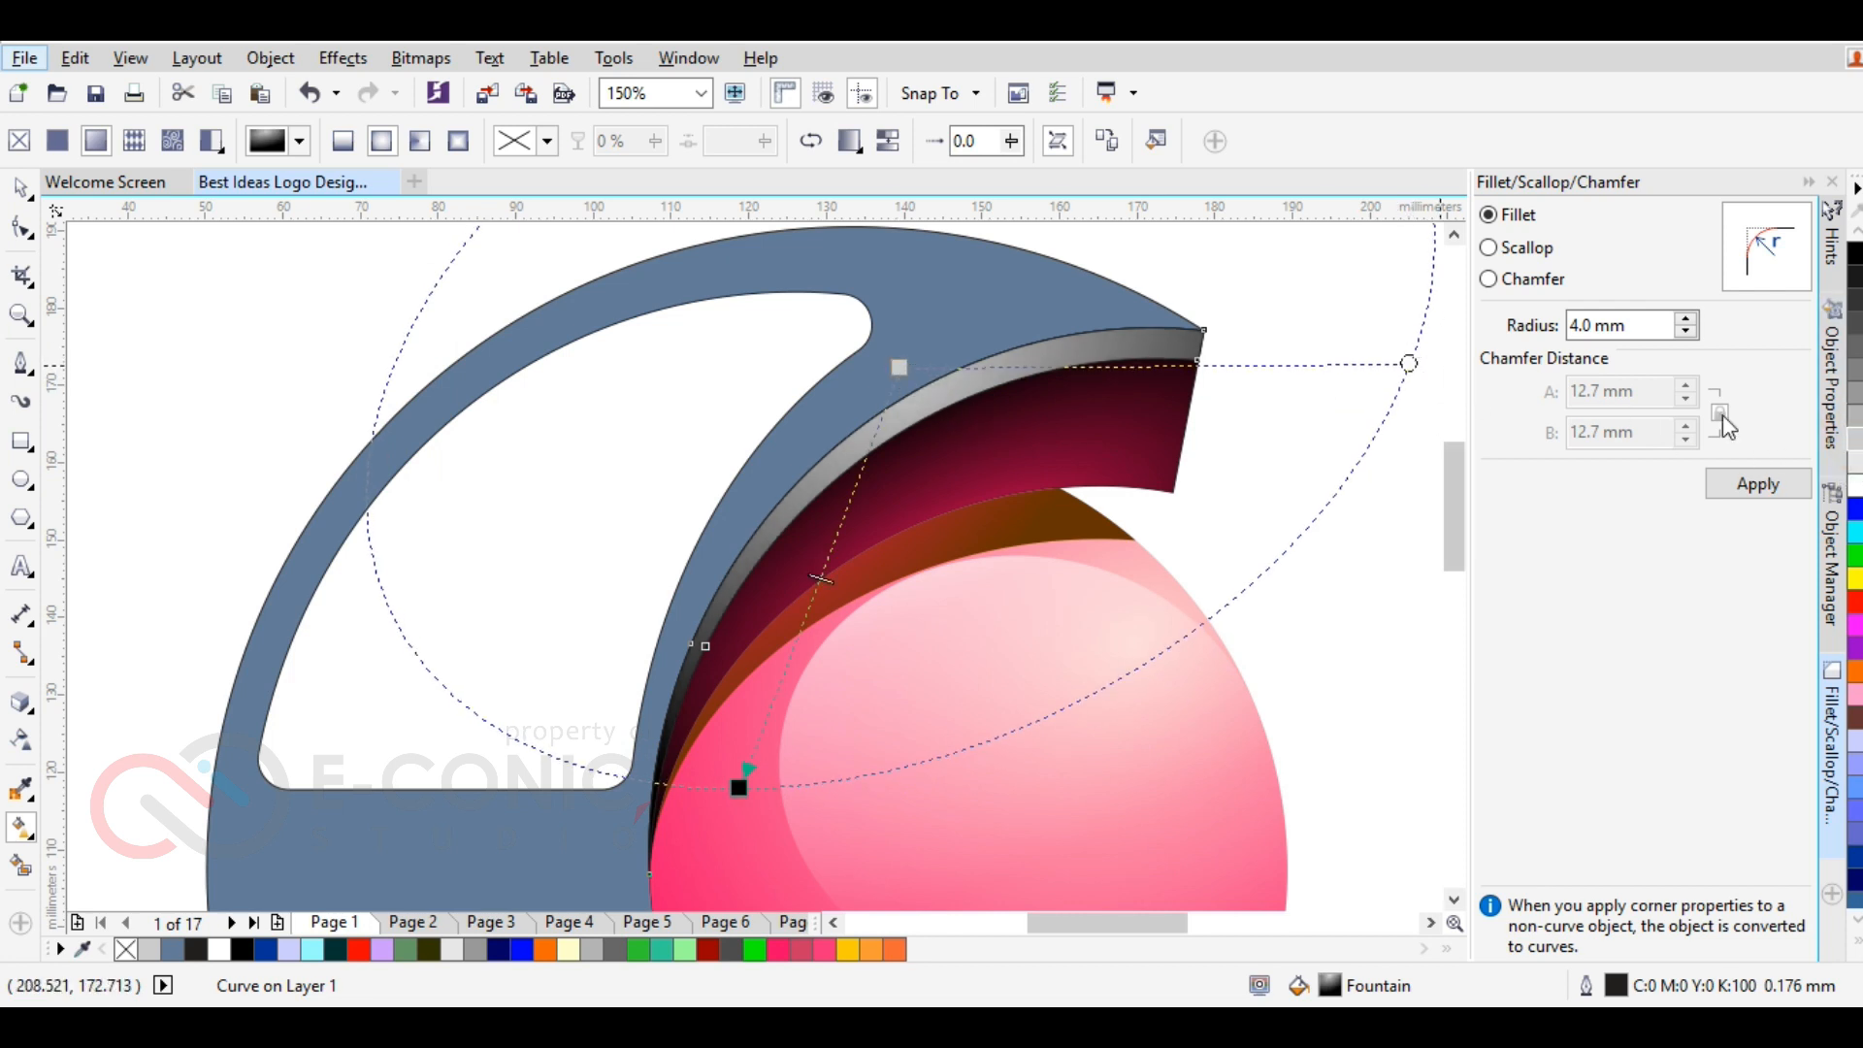
{"action": "left_click_drag", "start_coordinate": [1614, 467], "coordinate": [742, 782]}
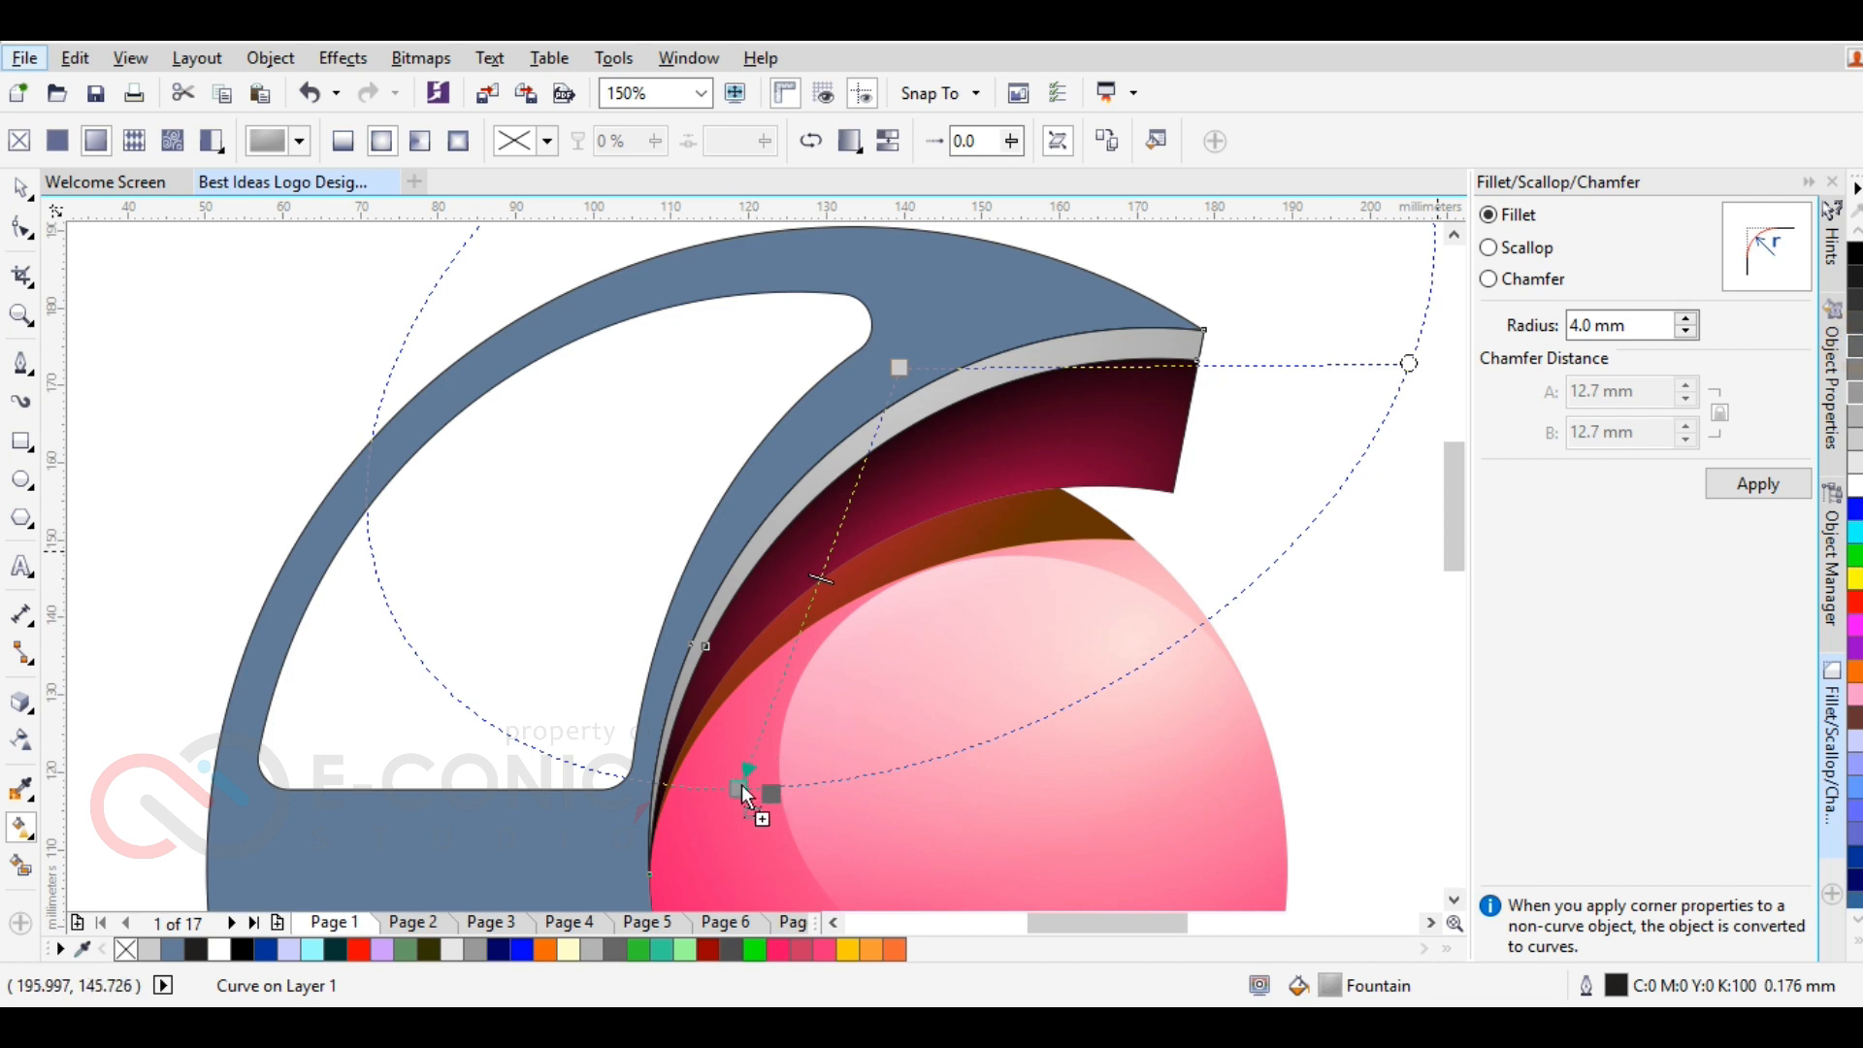
{"action": "left_click_drag", "start_coordinate": [741, 784], "coordinate": [740, 786]}
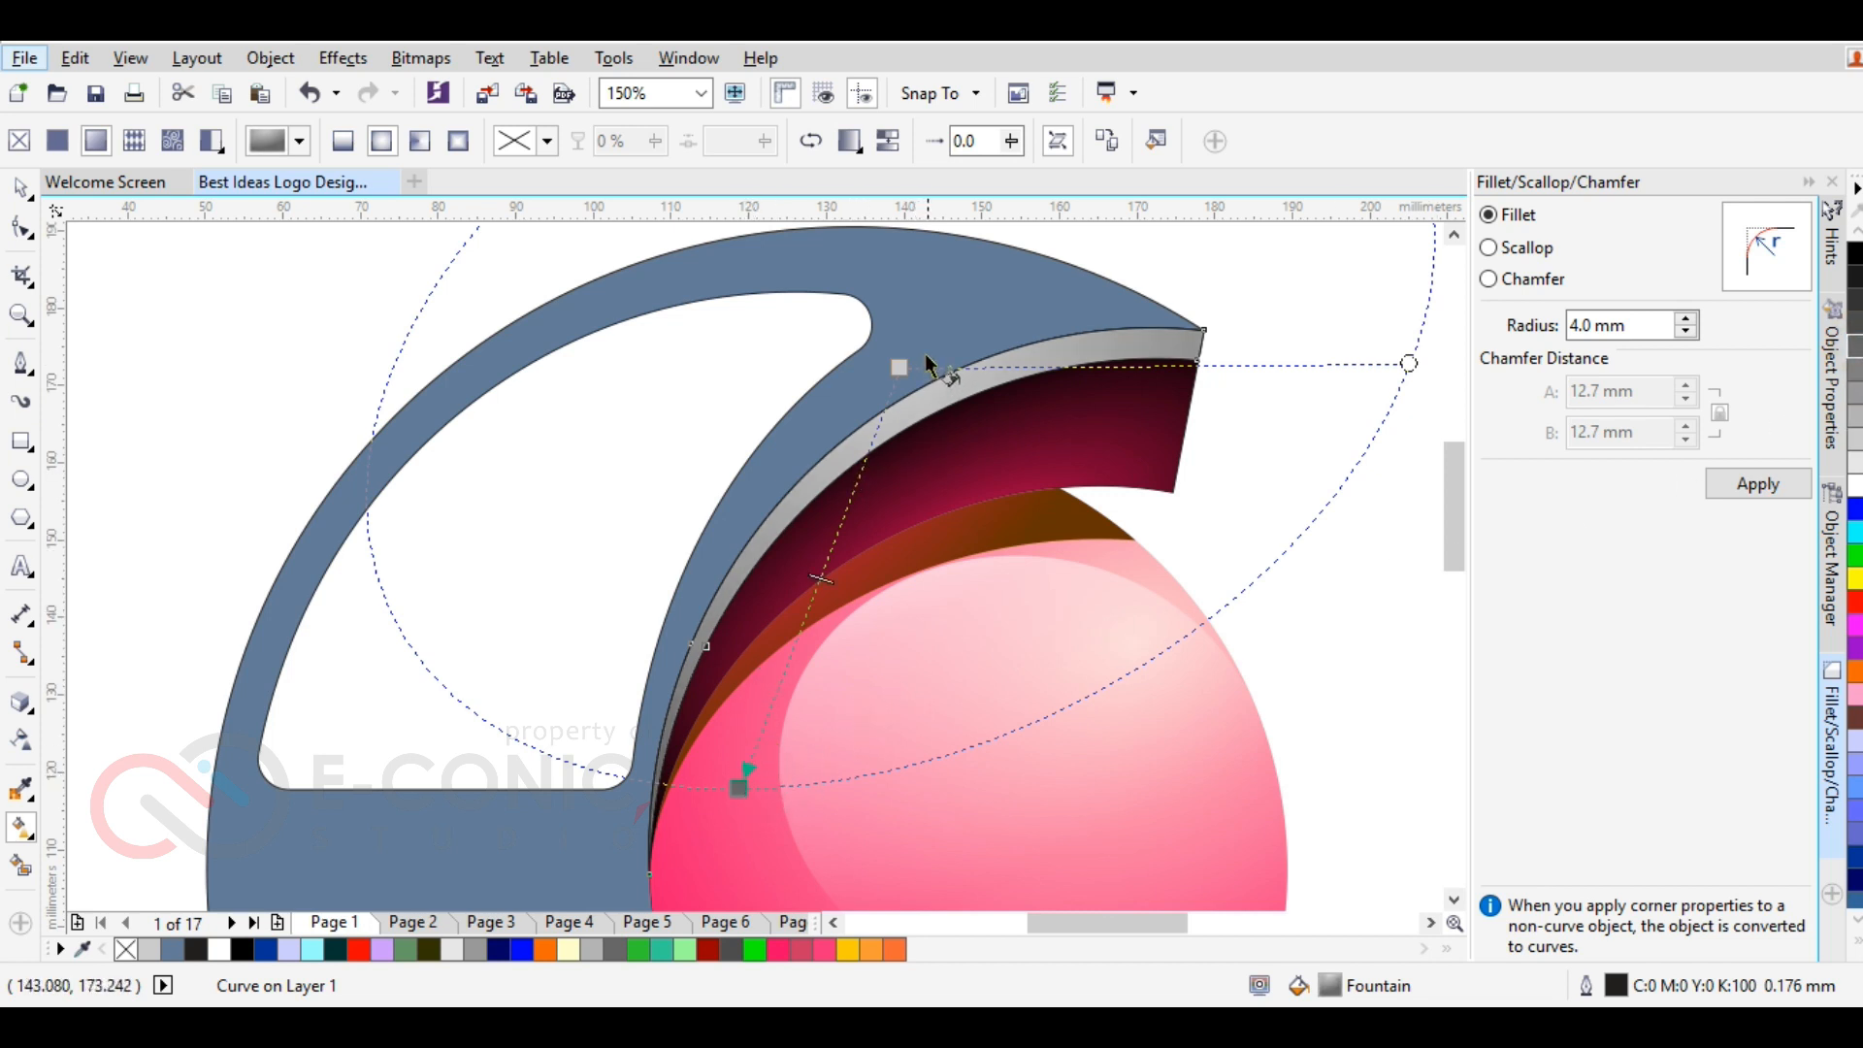
Remove the outlines from the narrow grey strip and the dark upper band
{"action": "scroll", "coordinate": [878, 344], "scroll_direction": "down", "scroll_amount": 2}
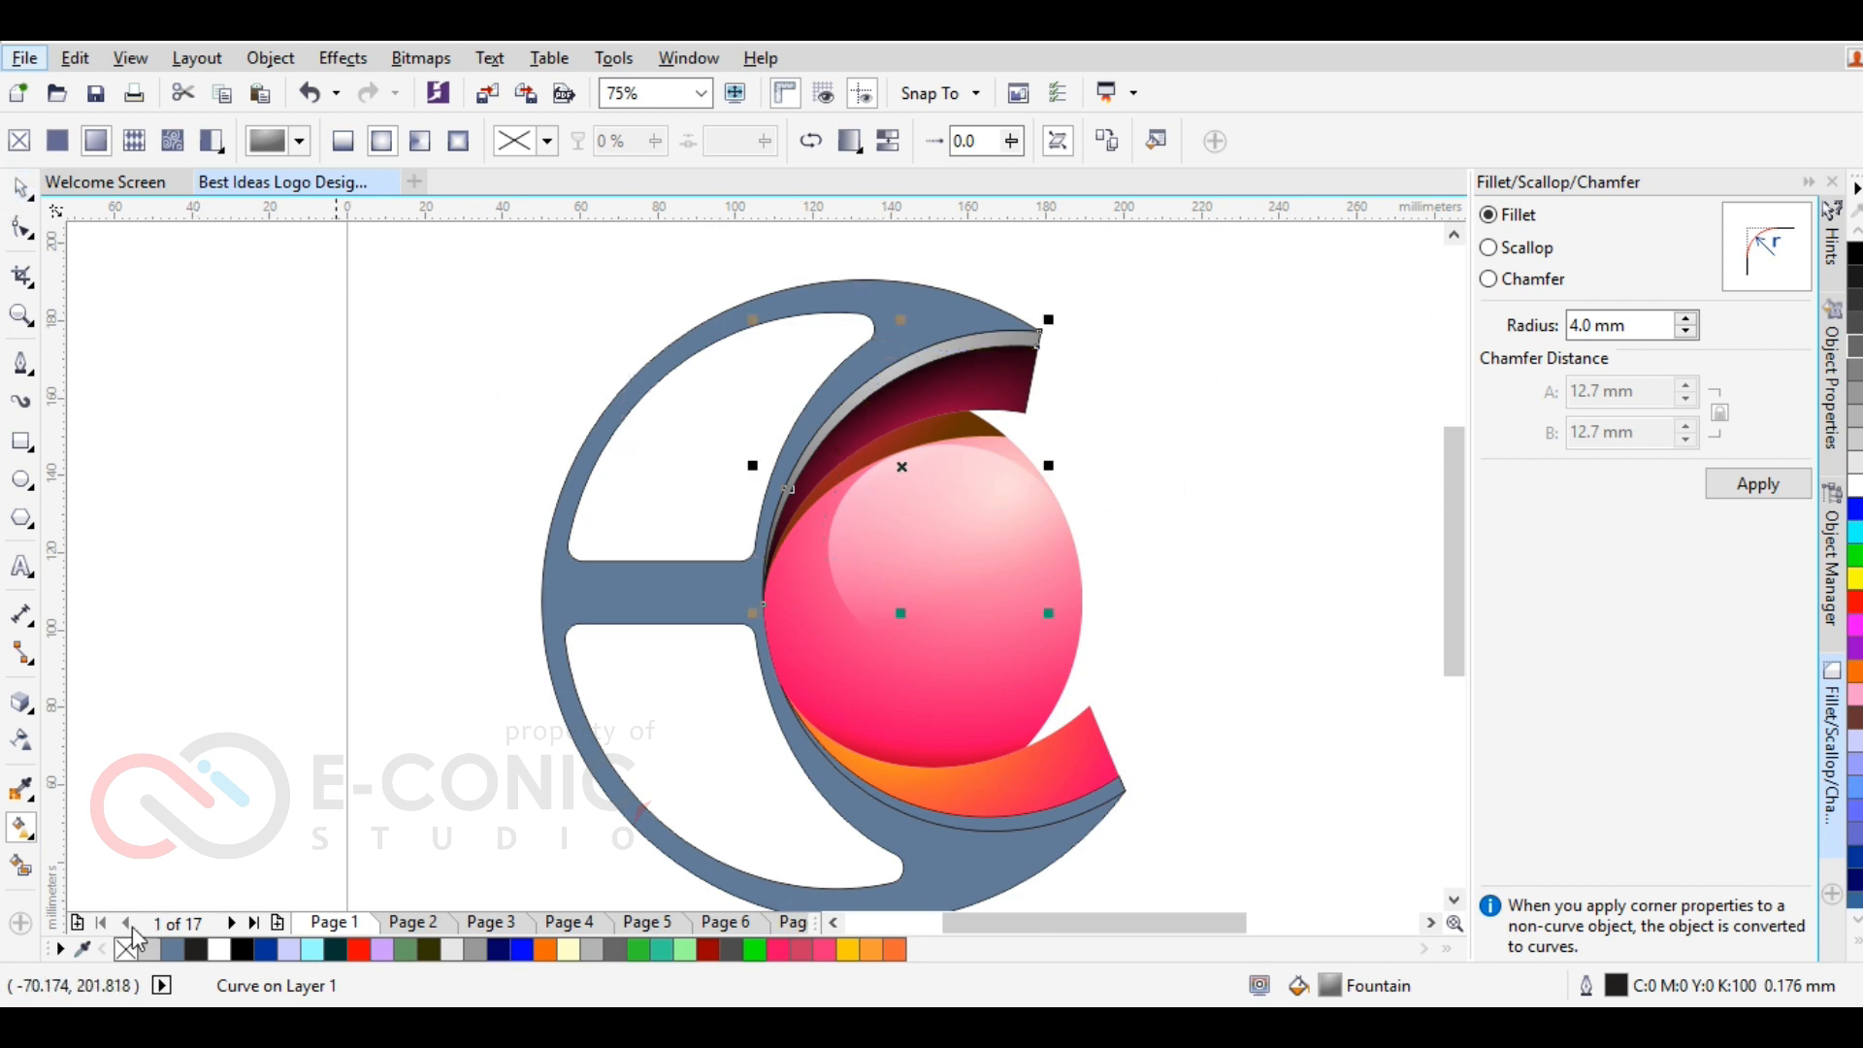
{"action": "left_click", "coordinate": [982, 382]}
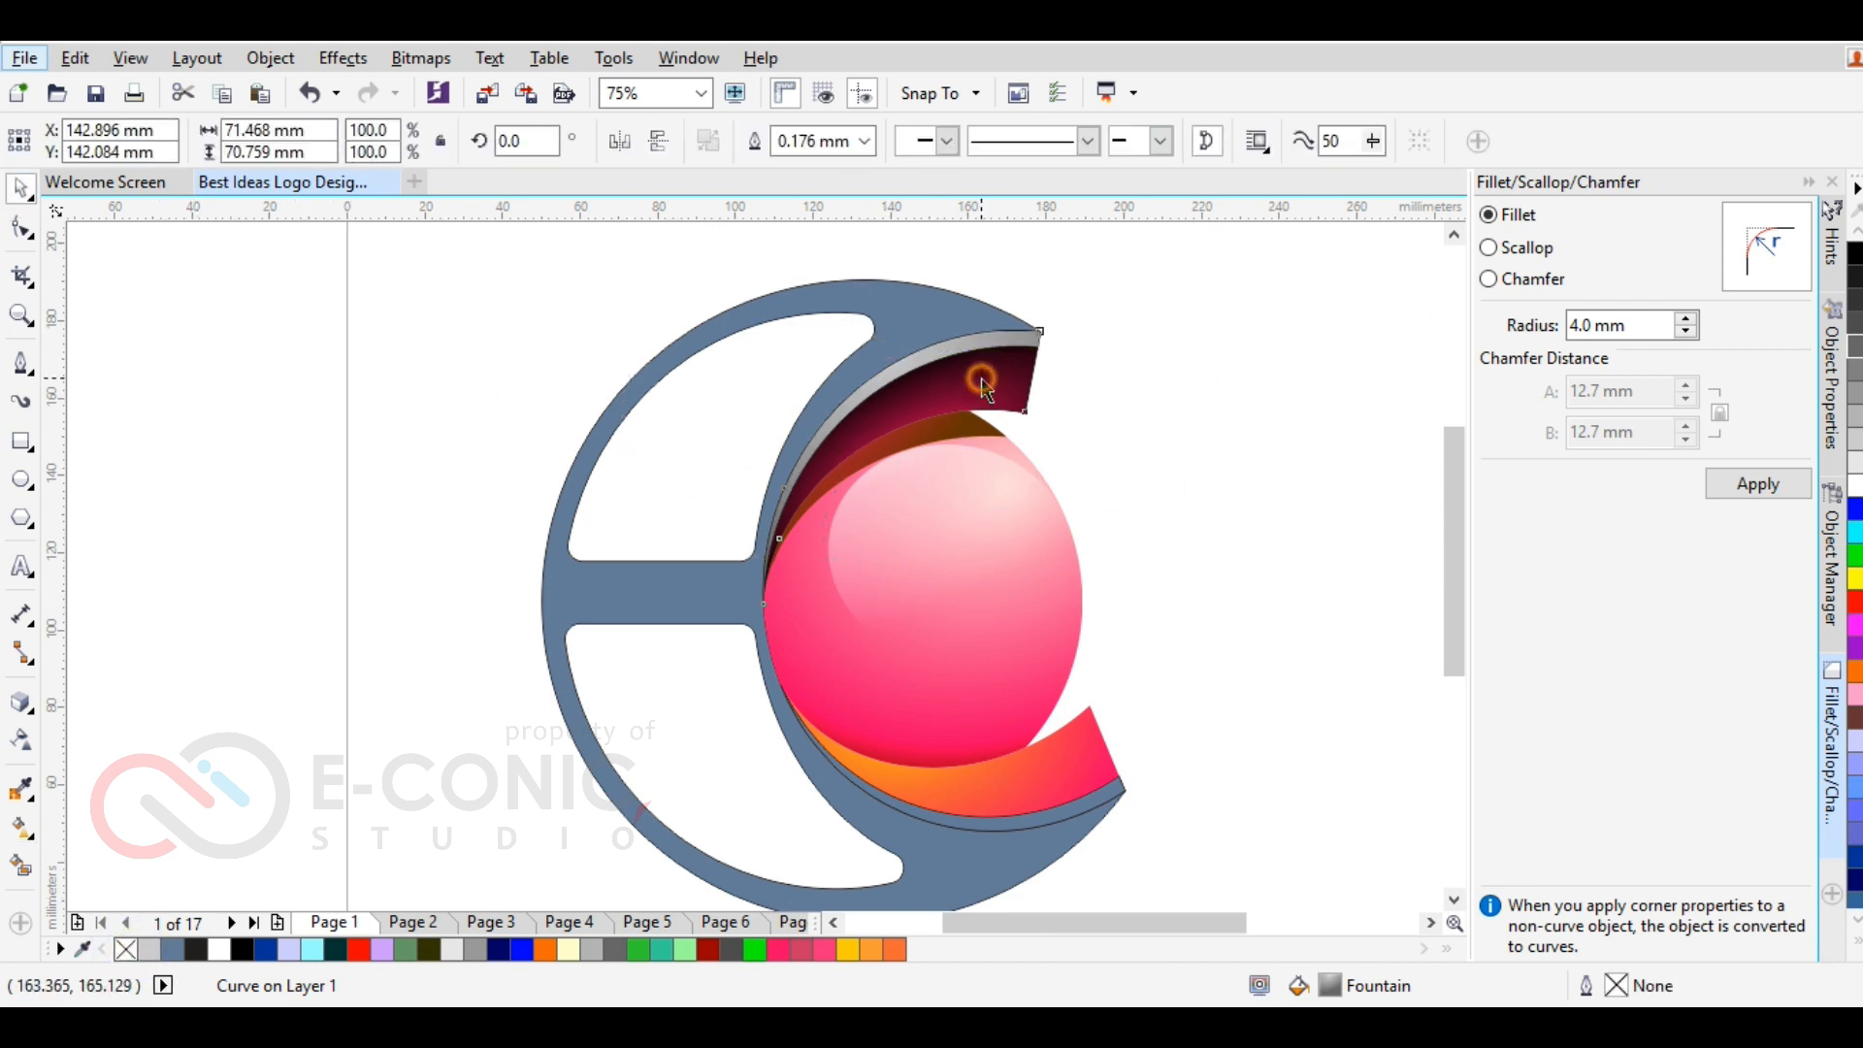
{"action": "right_click", "coordinate": [125, 950]}
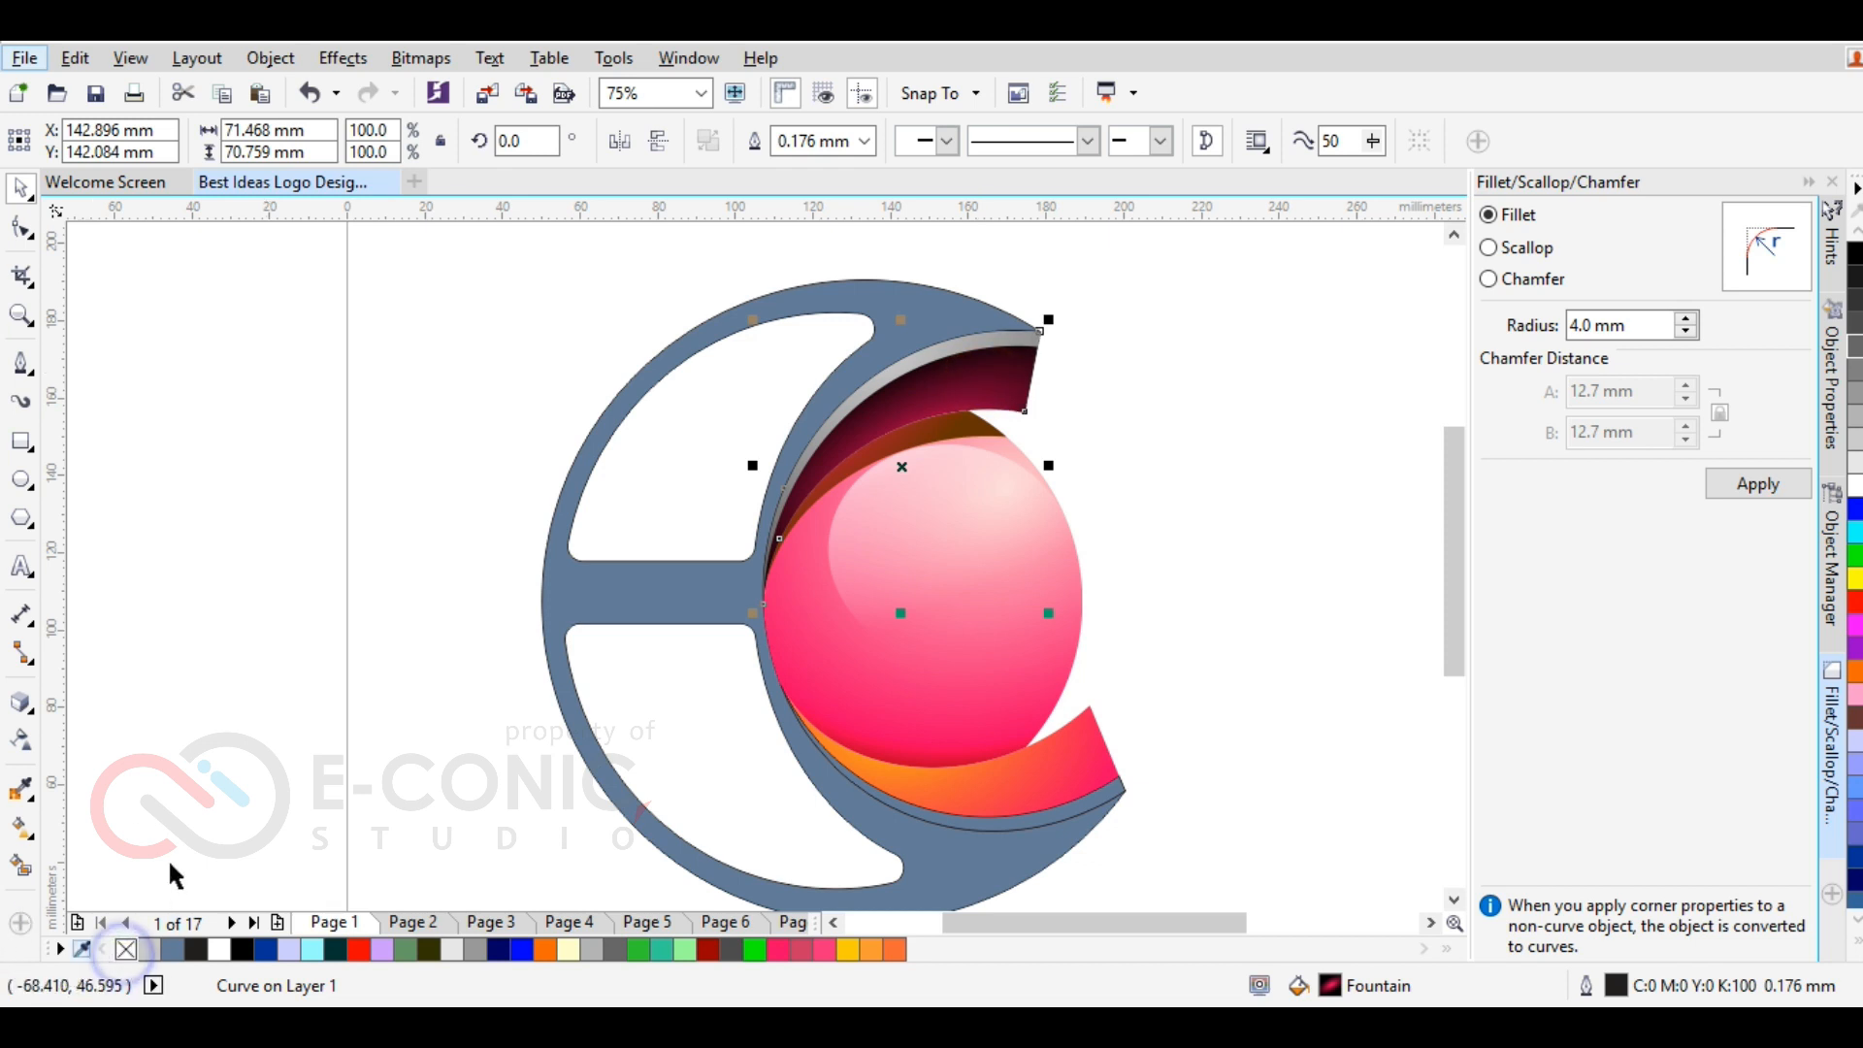
{"action": "left_click", "coordinate": [254, 738]}
{"action": "left_click", "coordinate": [841, 457]}
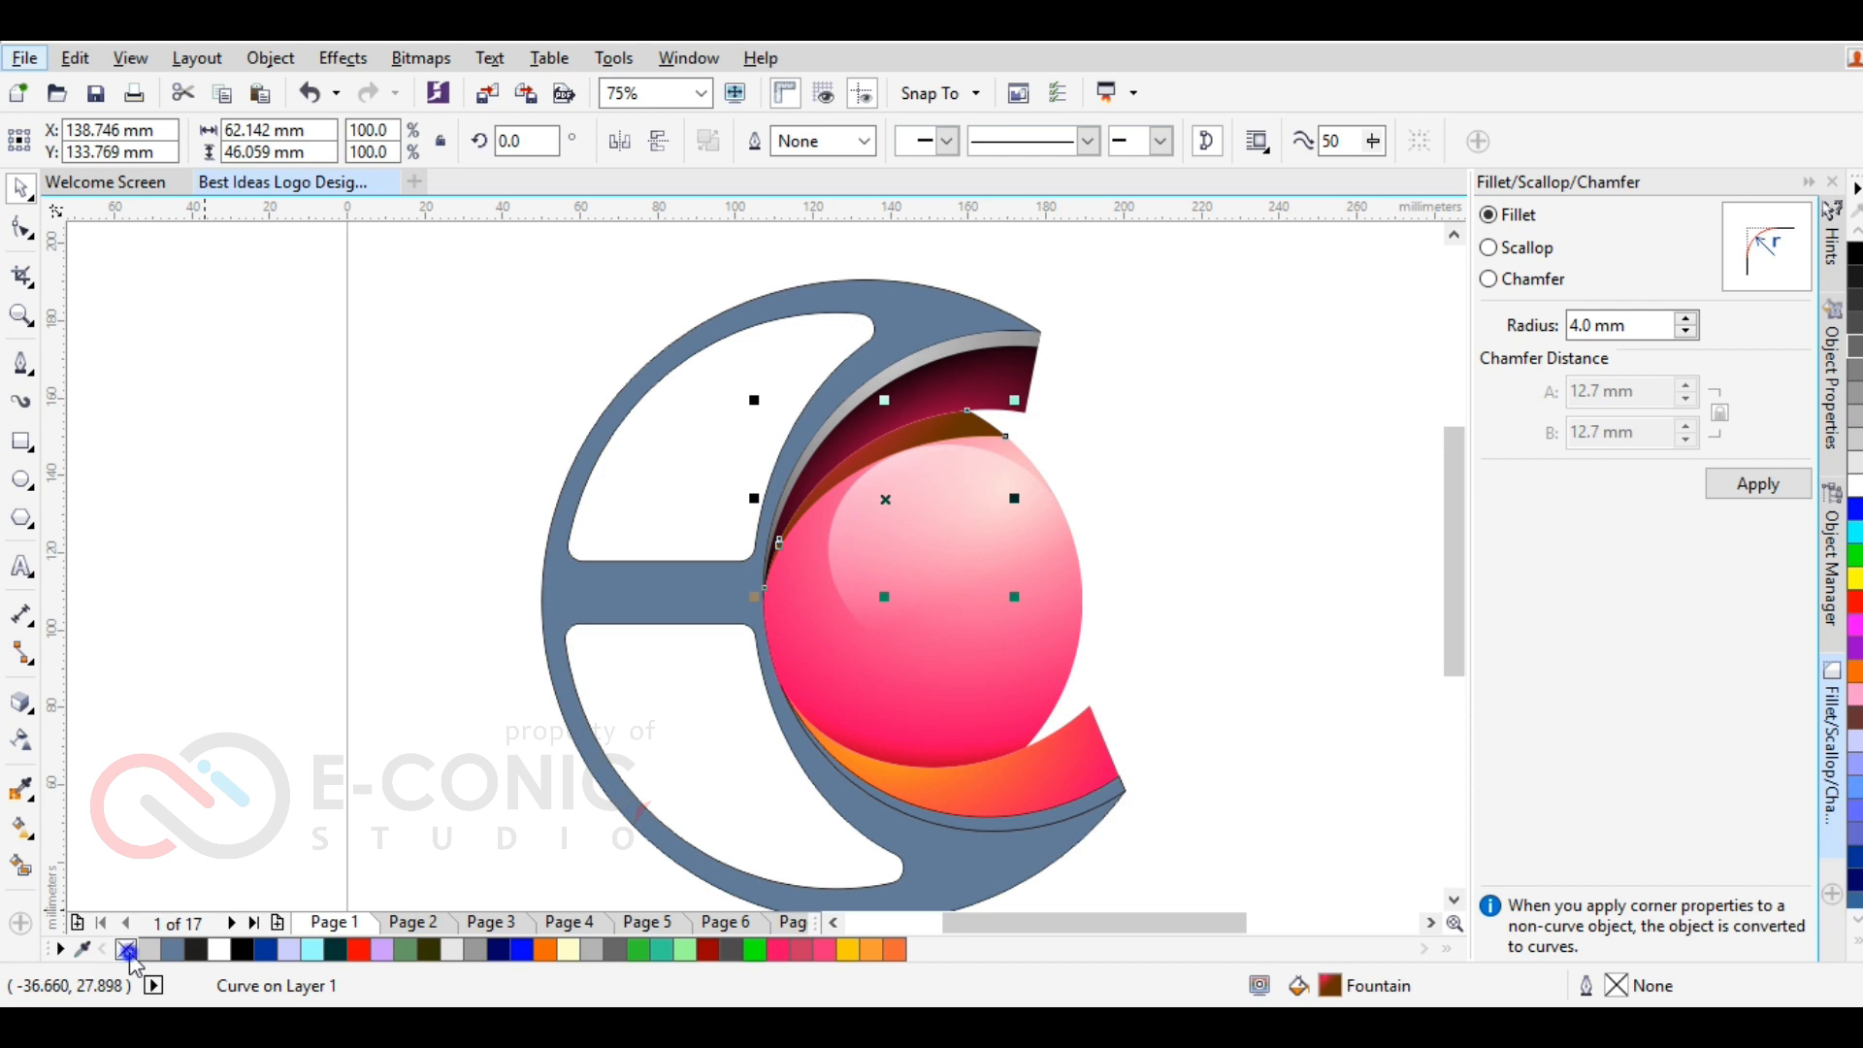
{"action": "left_click", "coordinate": [378, 612]}
{"action": "scroll", "coordinate": [935, 335], "scroll_direction": "up", "scroll_amount": 2}
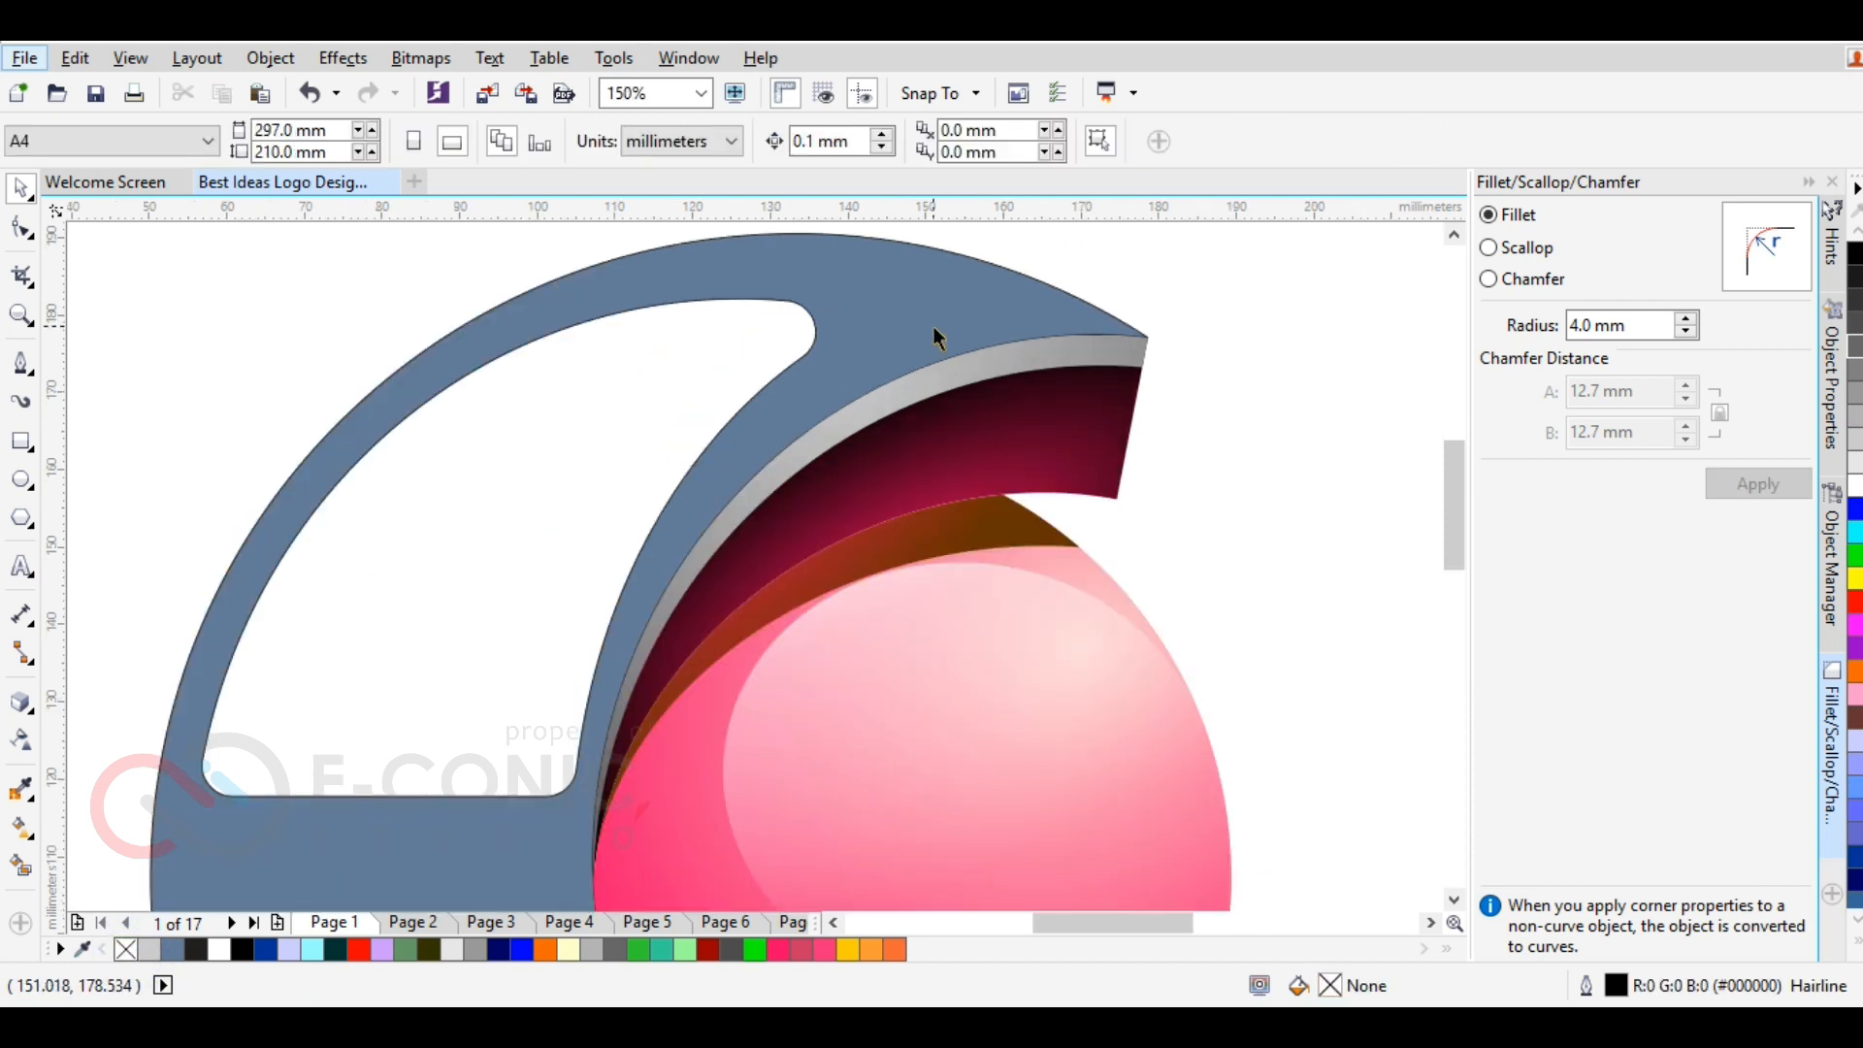
{"action": "scroll", "coordinate": [933, 326], "scroll_direction": "down", "scroll_amount": 2}
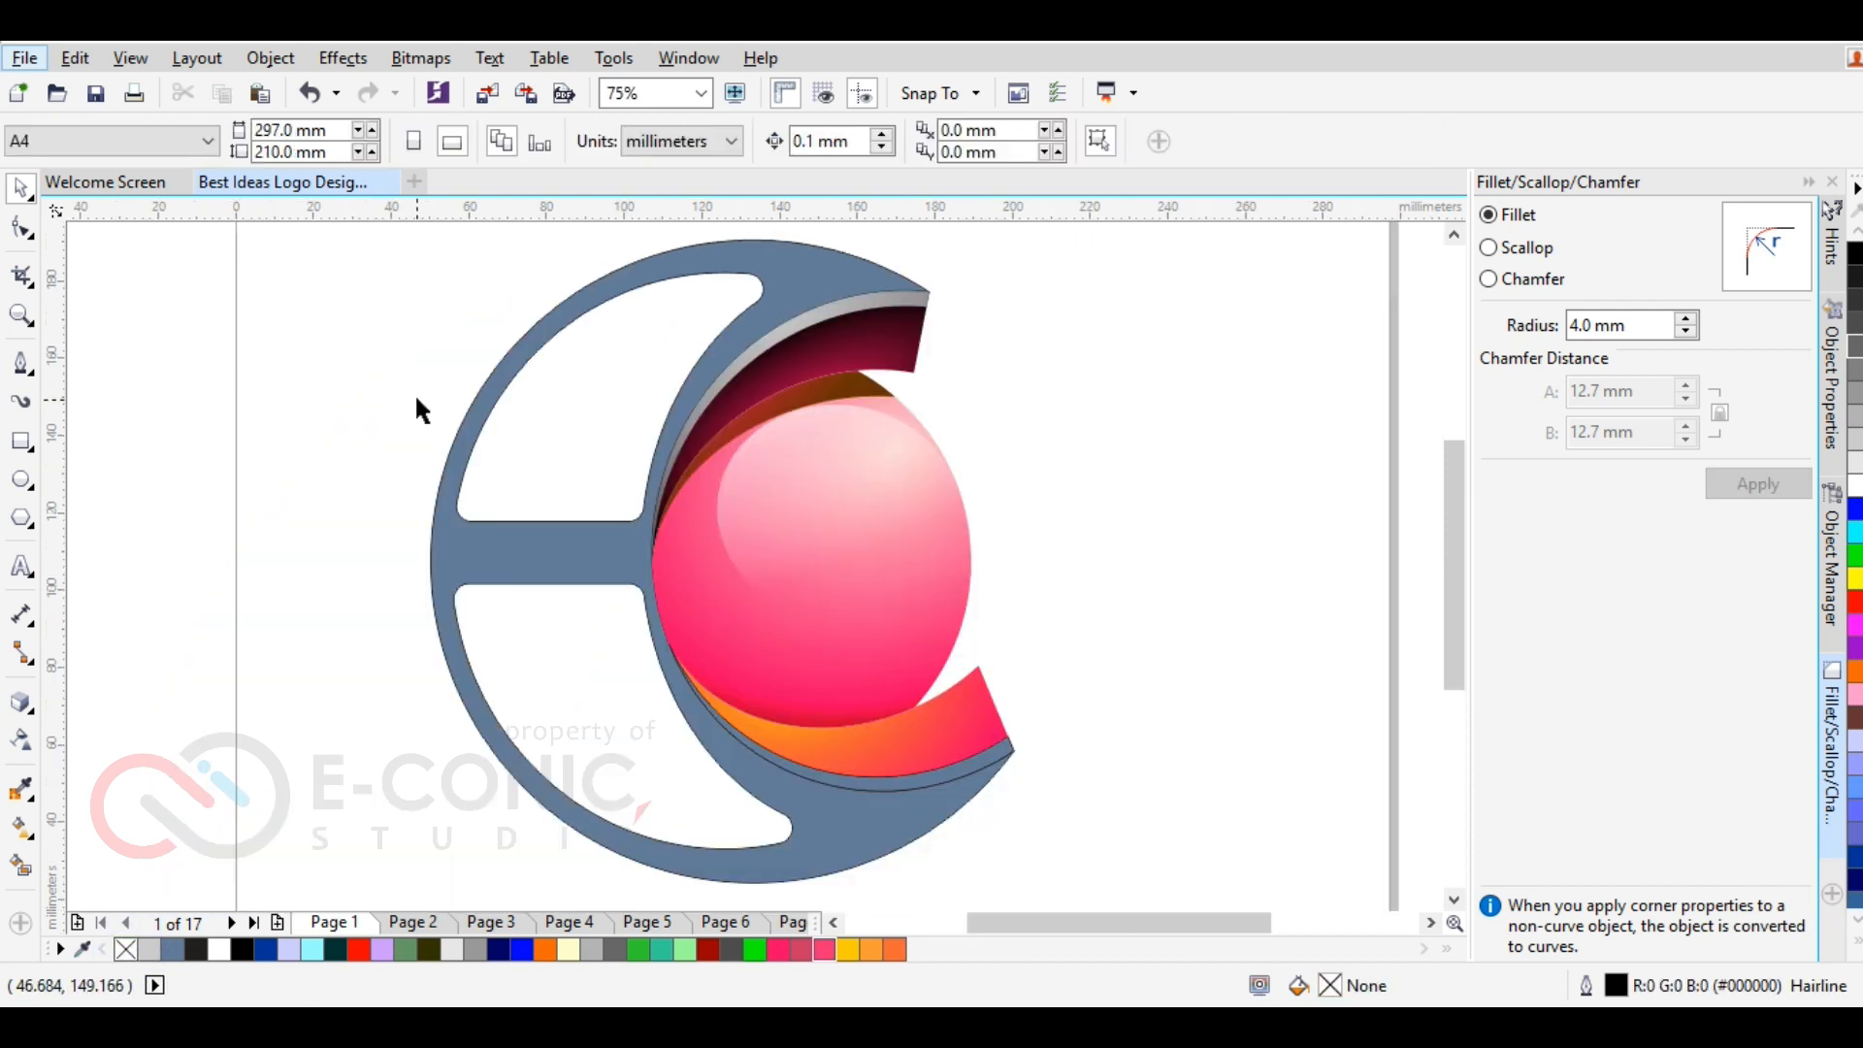
Copy the upper grey strip's gradient onto the narrow lower strip and move its light end toward the strip's outer tip
{"action": "left_click", "coordinate": [915, 779]}
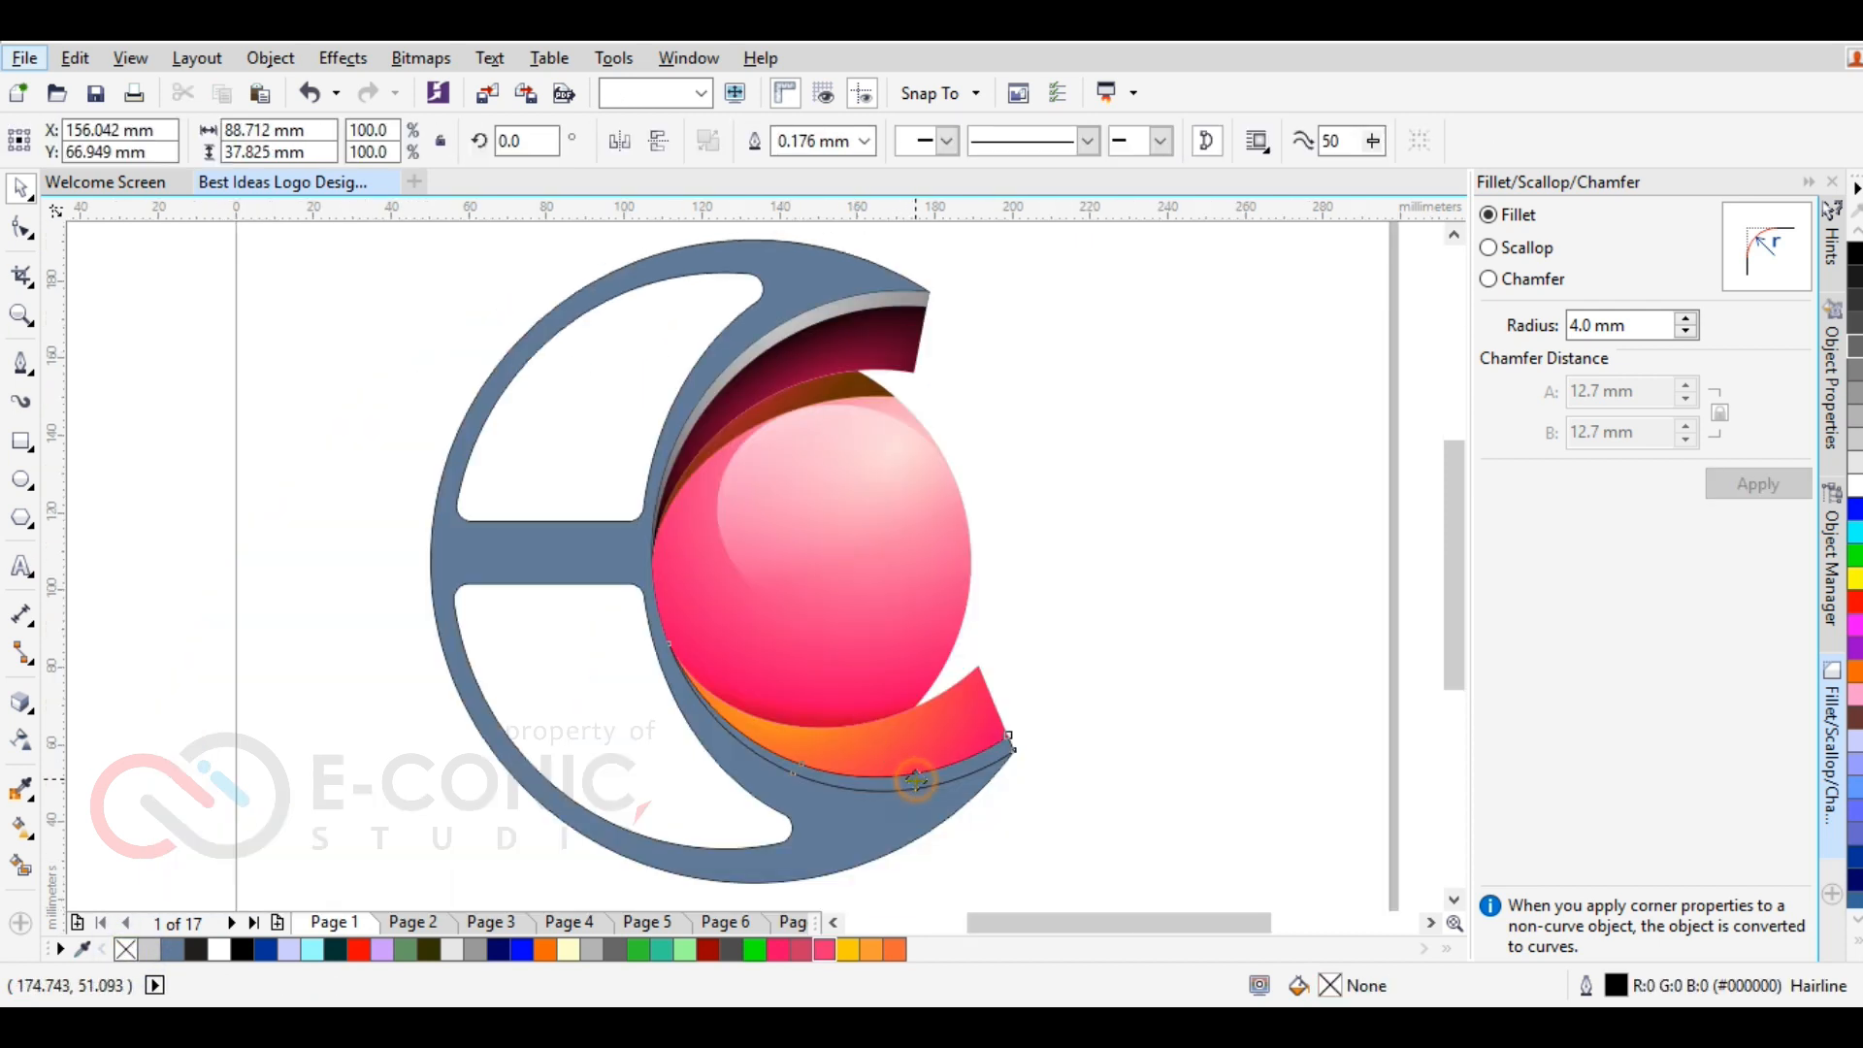
{"action": "left_click", "coordinate": [21, 827]}
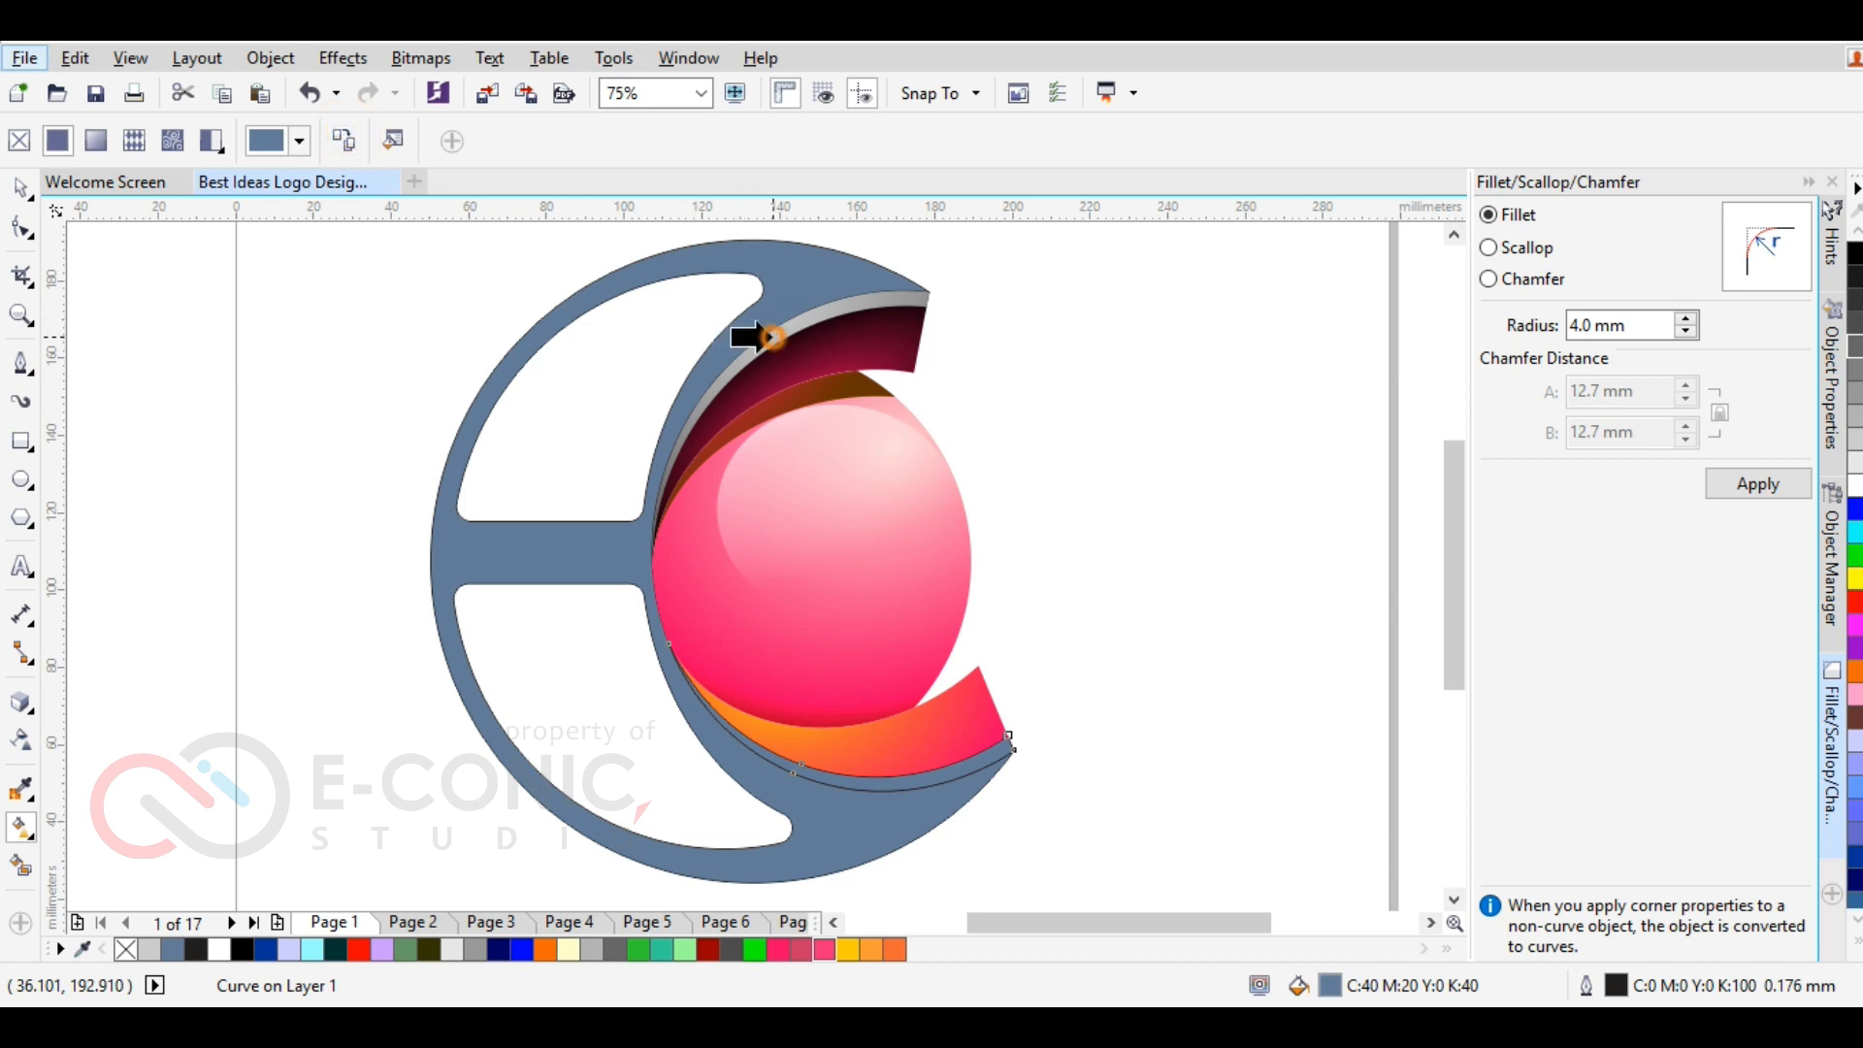
{"action": "left_click", "coordinate": [772, 337]}
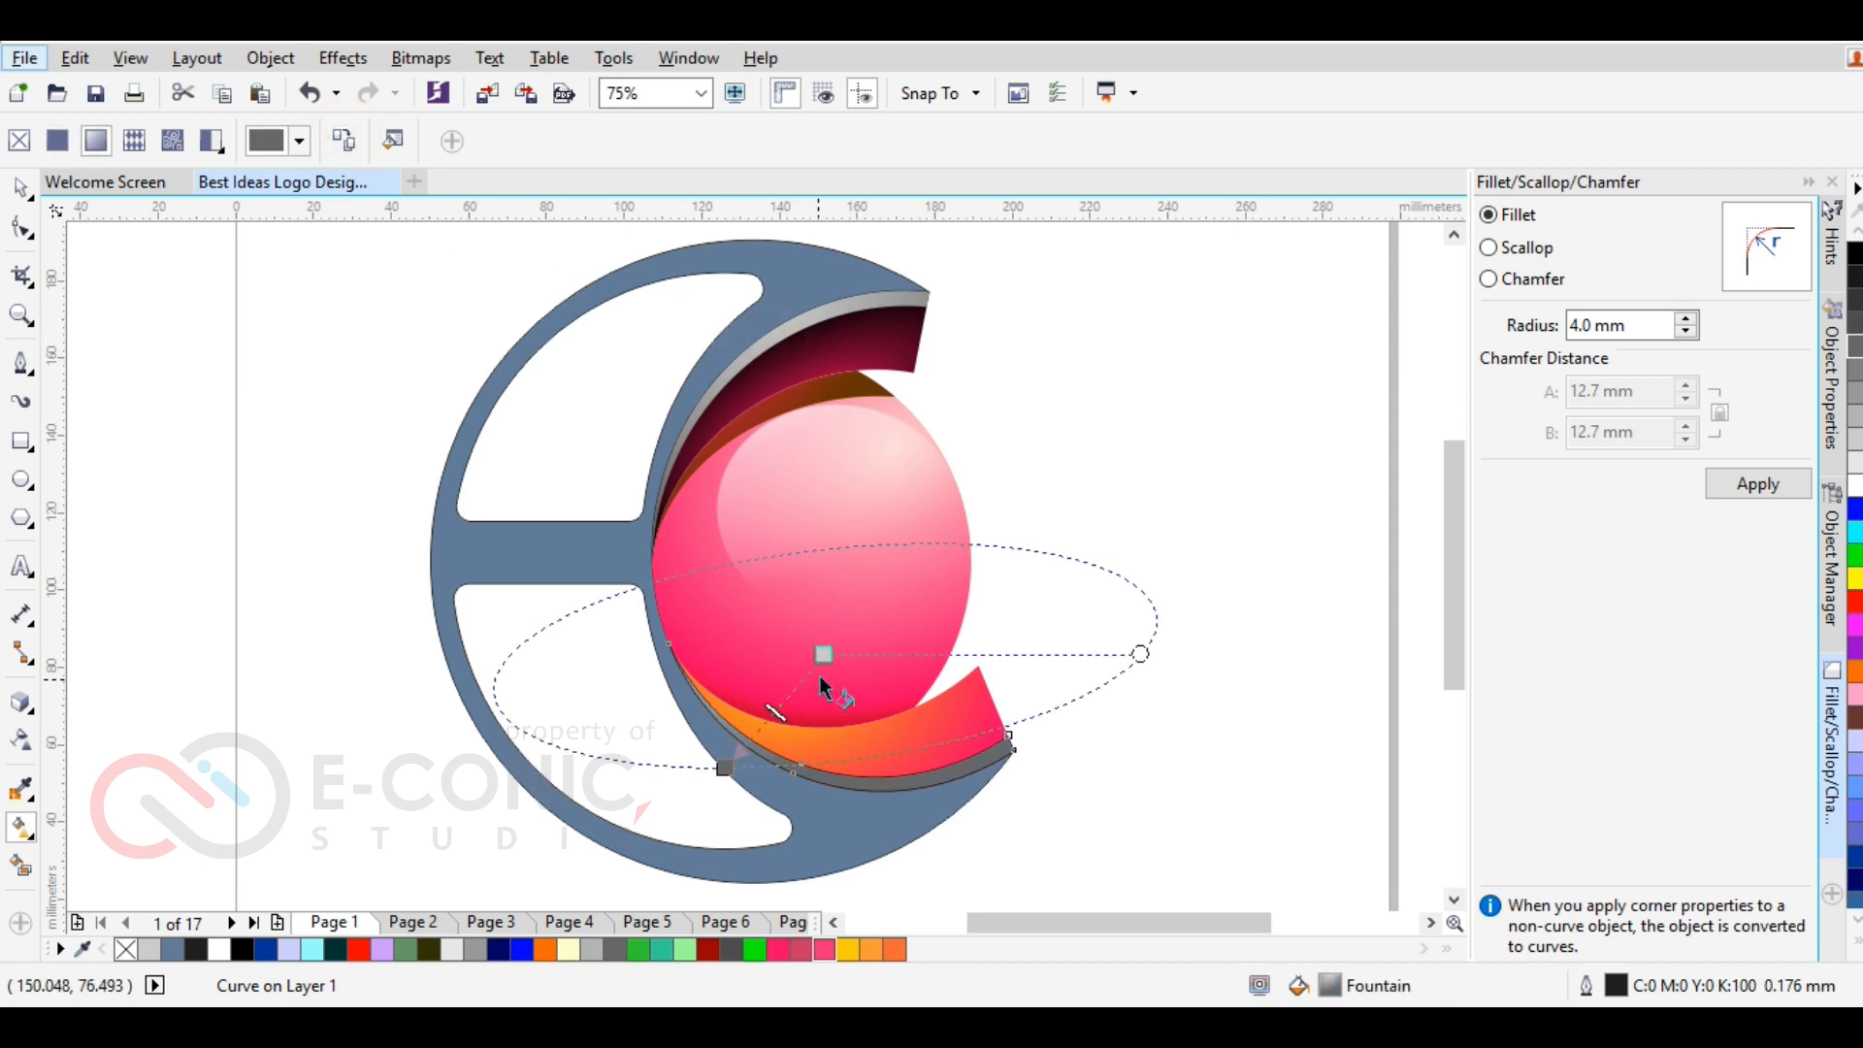
{"action": "left_click_drag", "start_coordinate": [826, 656], "coordinate": [939, 734]}
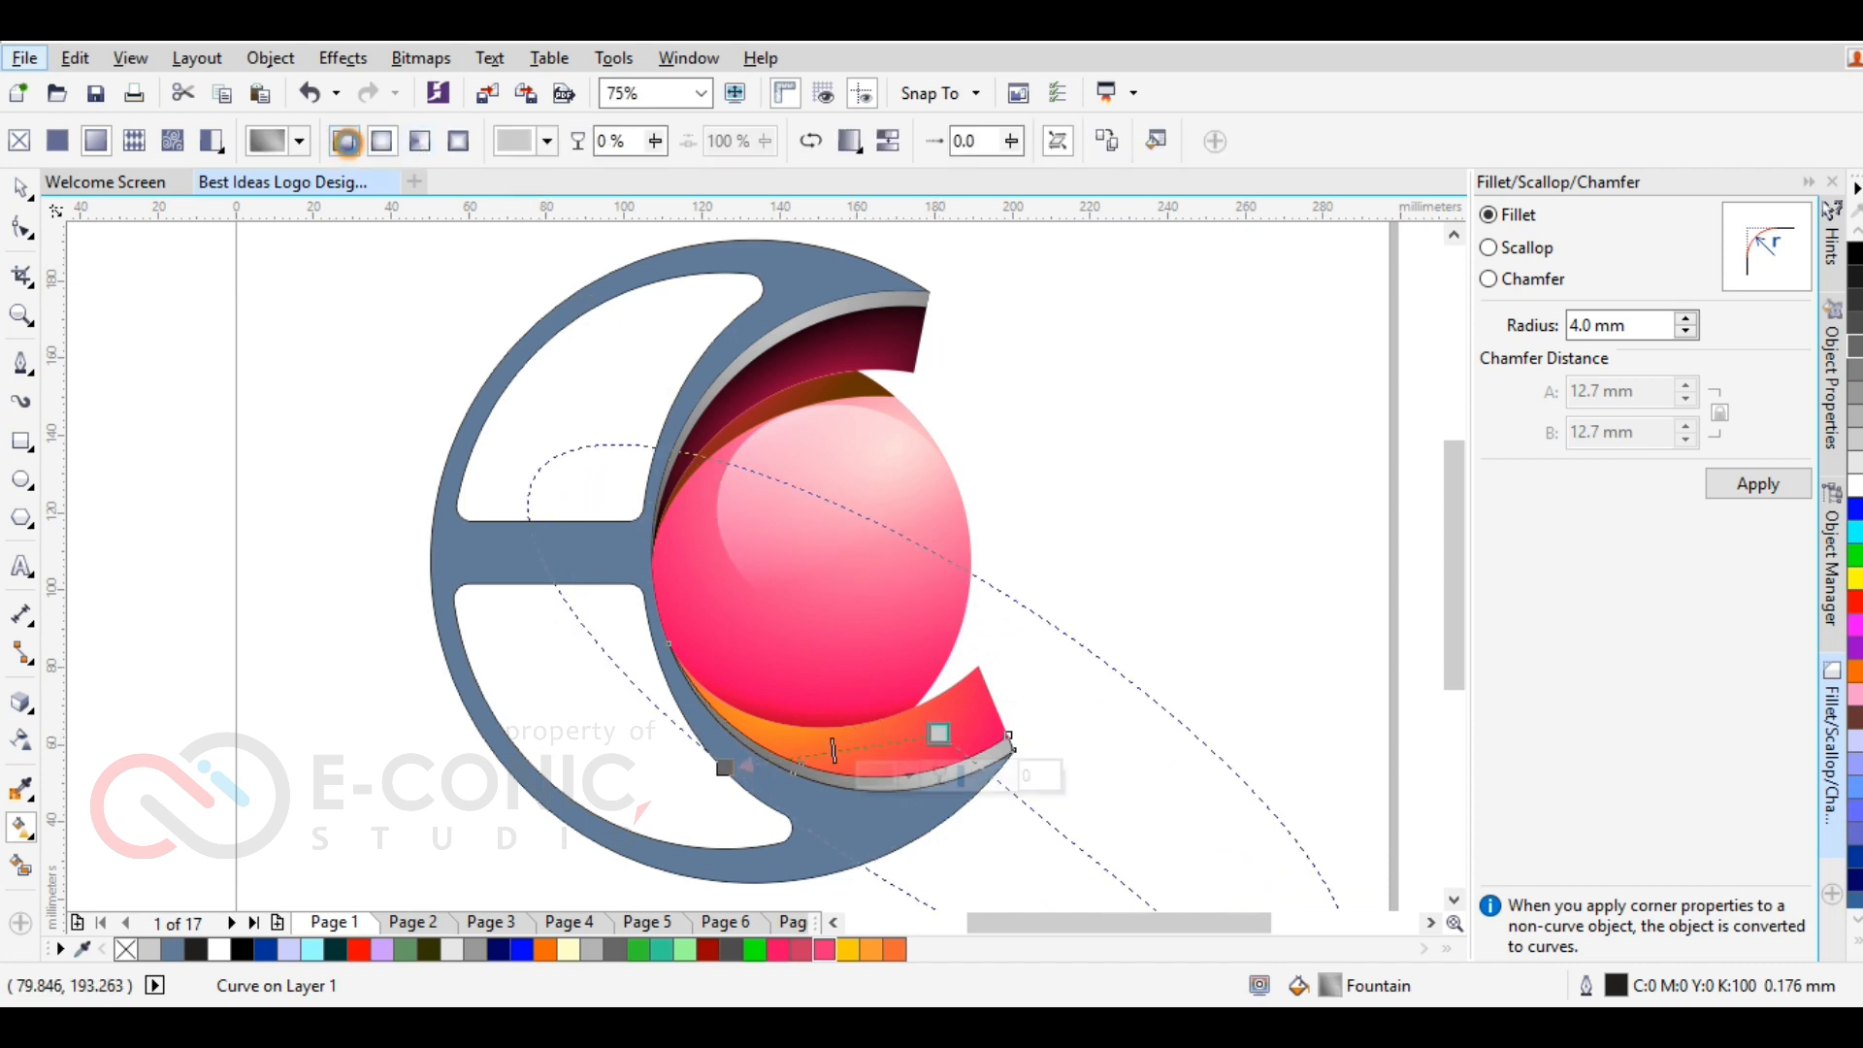
Make the lower strip's gradient linear, running along the strip from dark grey at the inner end to white at the outer tip
{"action": "left_click_drag", "start_coordinate": [1153, 698], "coordinate": [652, 696]}
{"action": "left_click", "coordinate": [725, 767]}
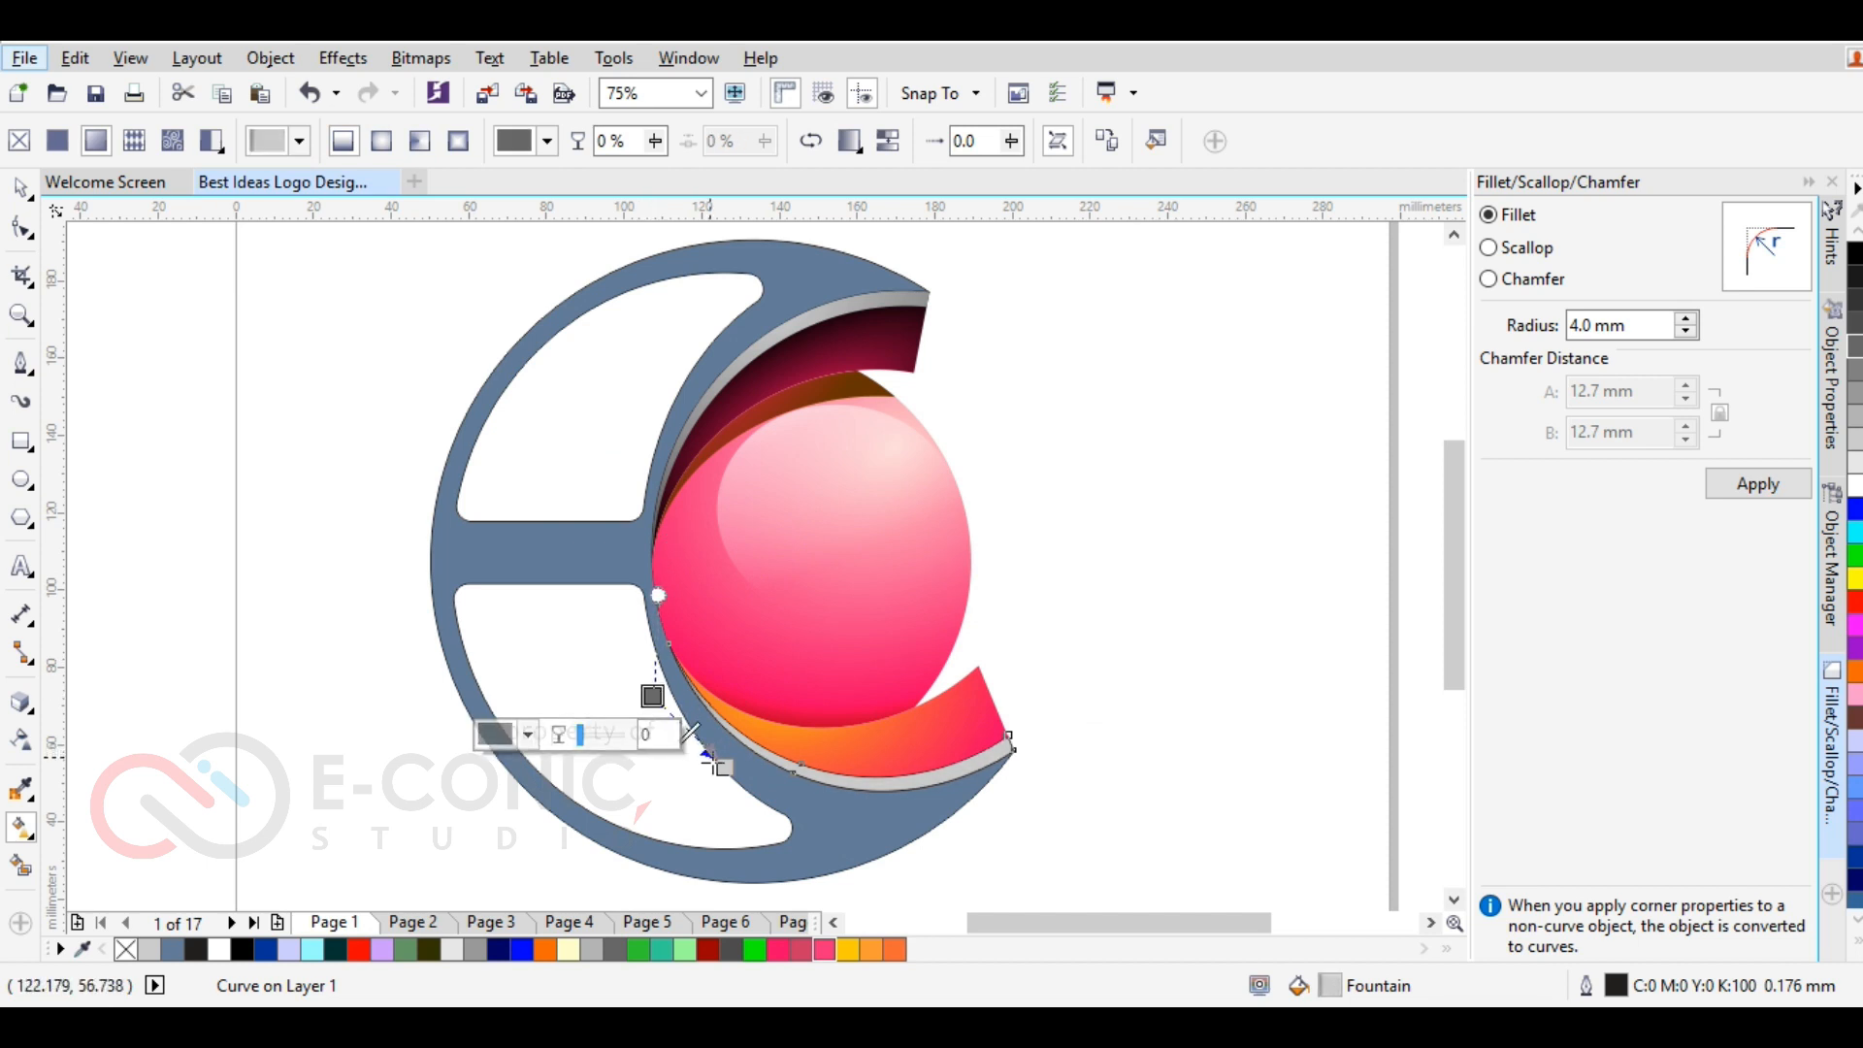
{"action": "left_click_drag", "start_coordinate": [725, 766], "coordinate": [962, 758]}
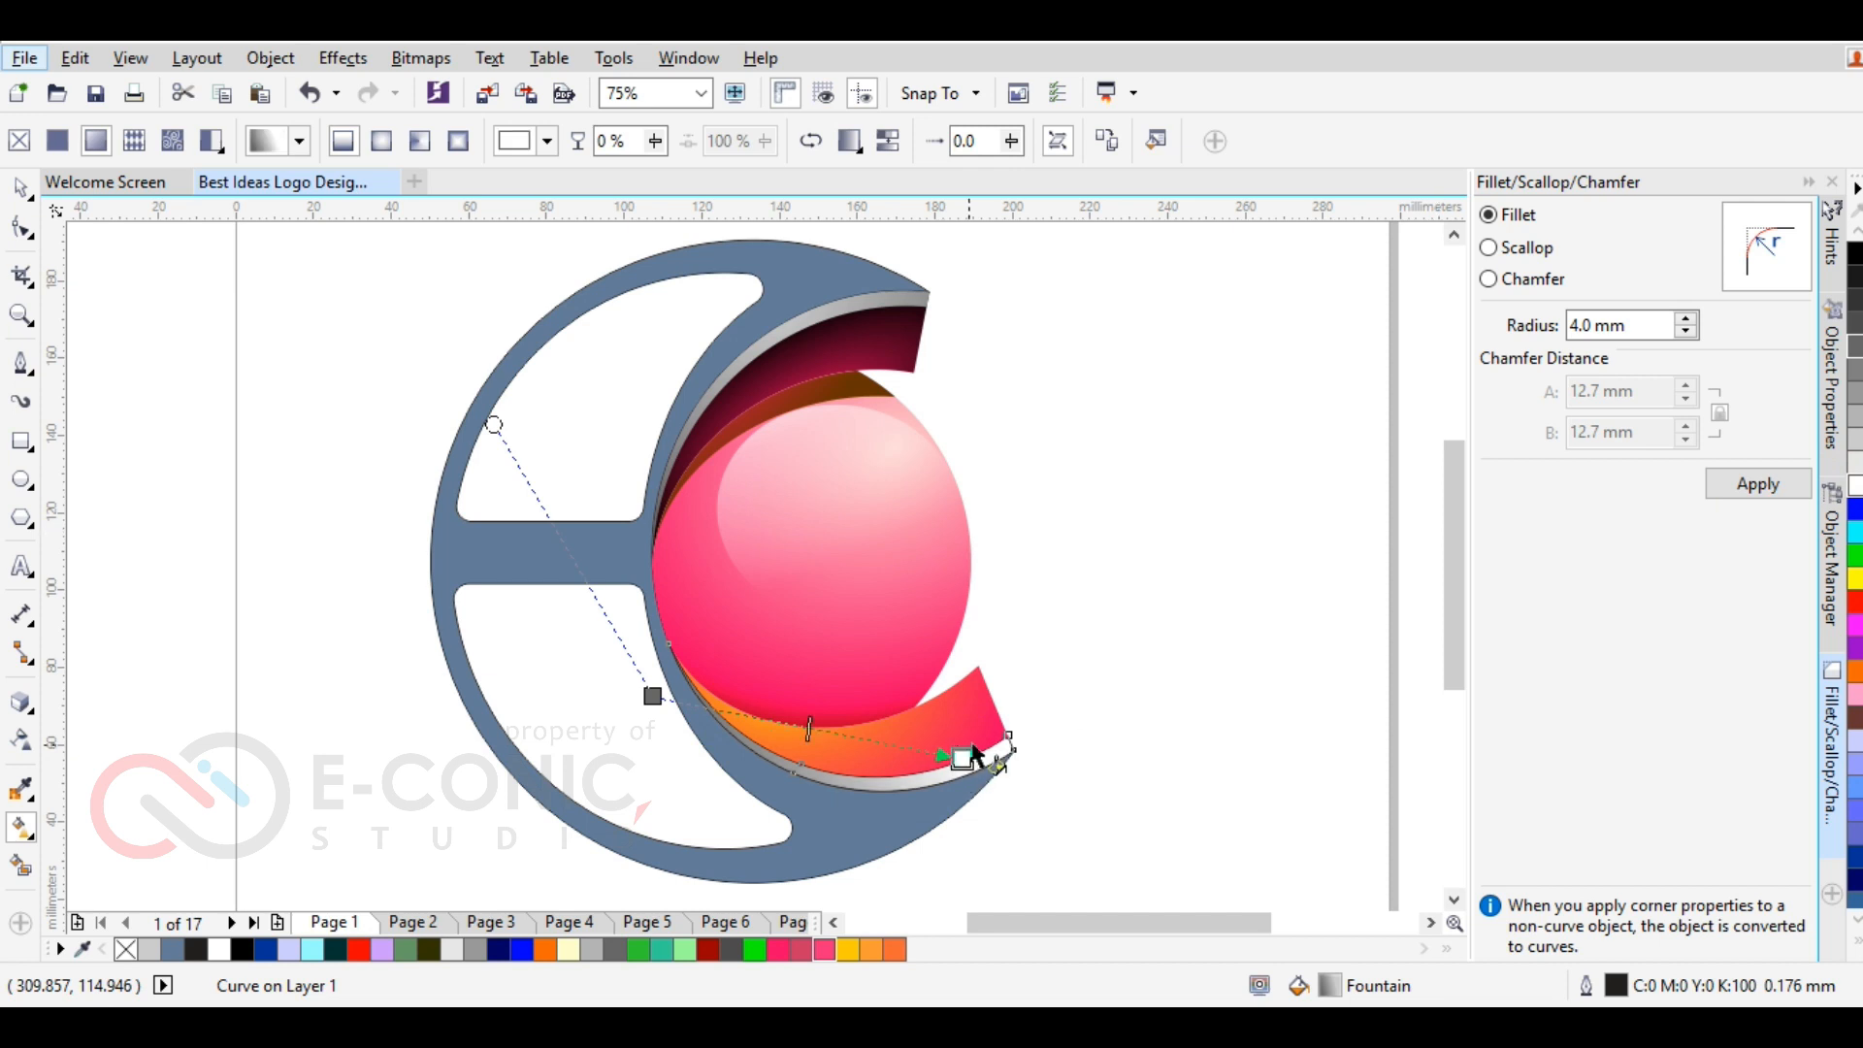
{"action": "left_click_drag", "start_coordinate": [652, 695], "coordinate": [709, 755]}
{"action": "mouse_move", "coordinate": [961, 758]}
{"action": "left_mouse_down"}
{"action": "mouse_move", "coordinate": [973, 746]}
{"action": "mouse_move", "coordinate": [985, 780]}
{"action": "left_mouse_up"}
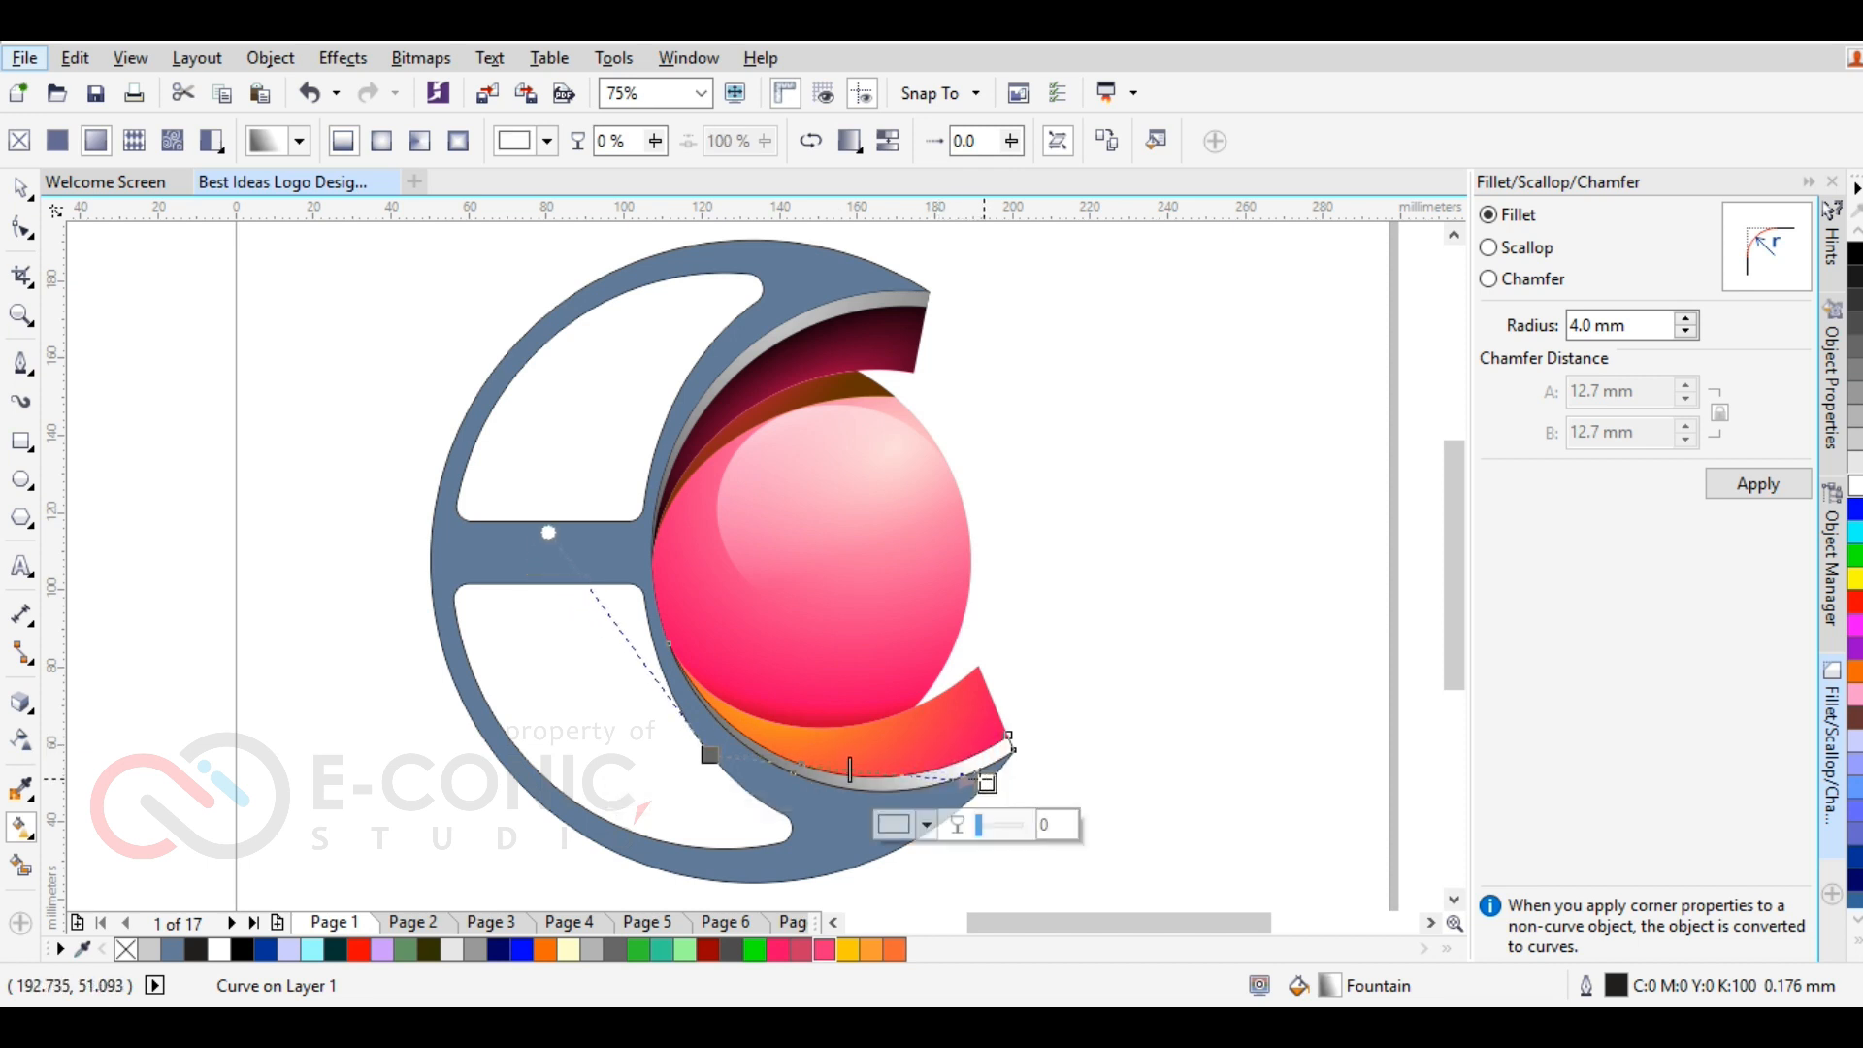
{"action": "left_click_drag", "start_coordinate": [546, 531], "coordinate": [653, 521]}
{"action": "left_click_drag", "start_coordinate": [710, 754], "coordinate": [697, 737]}
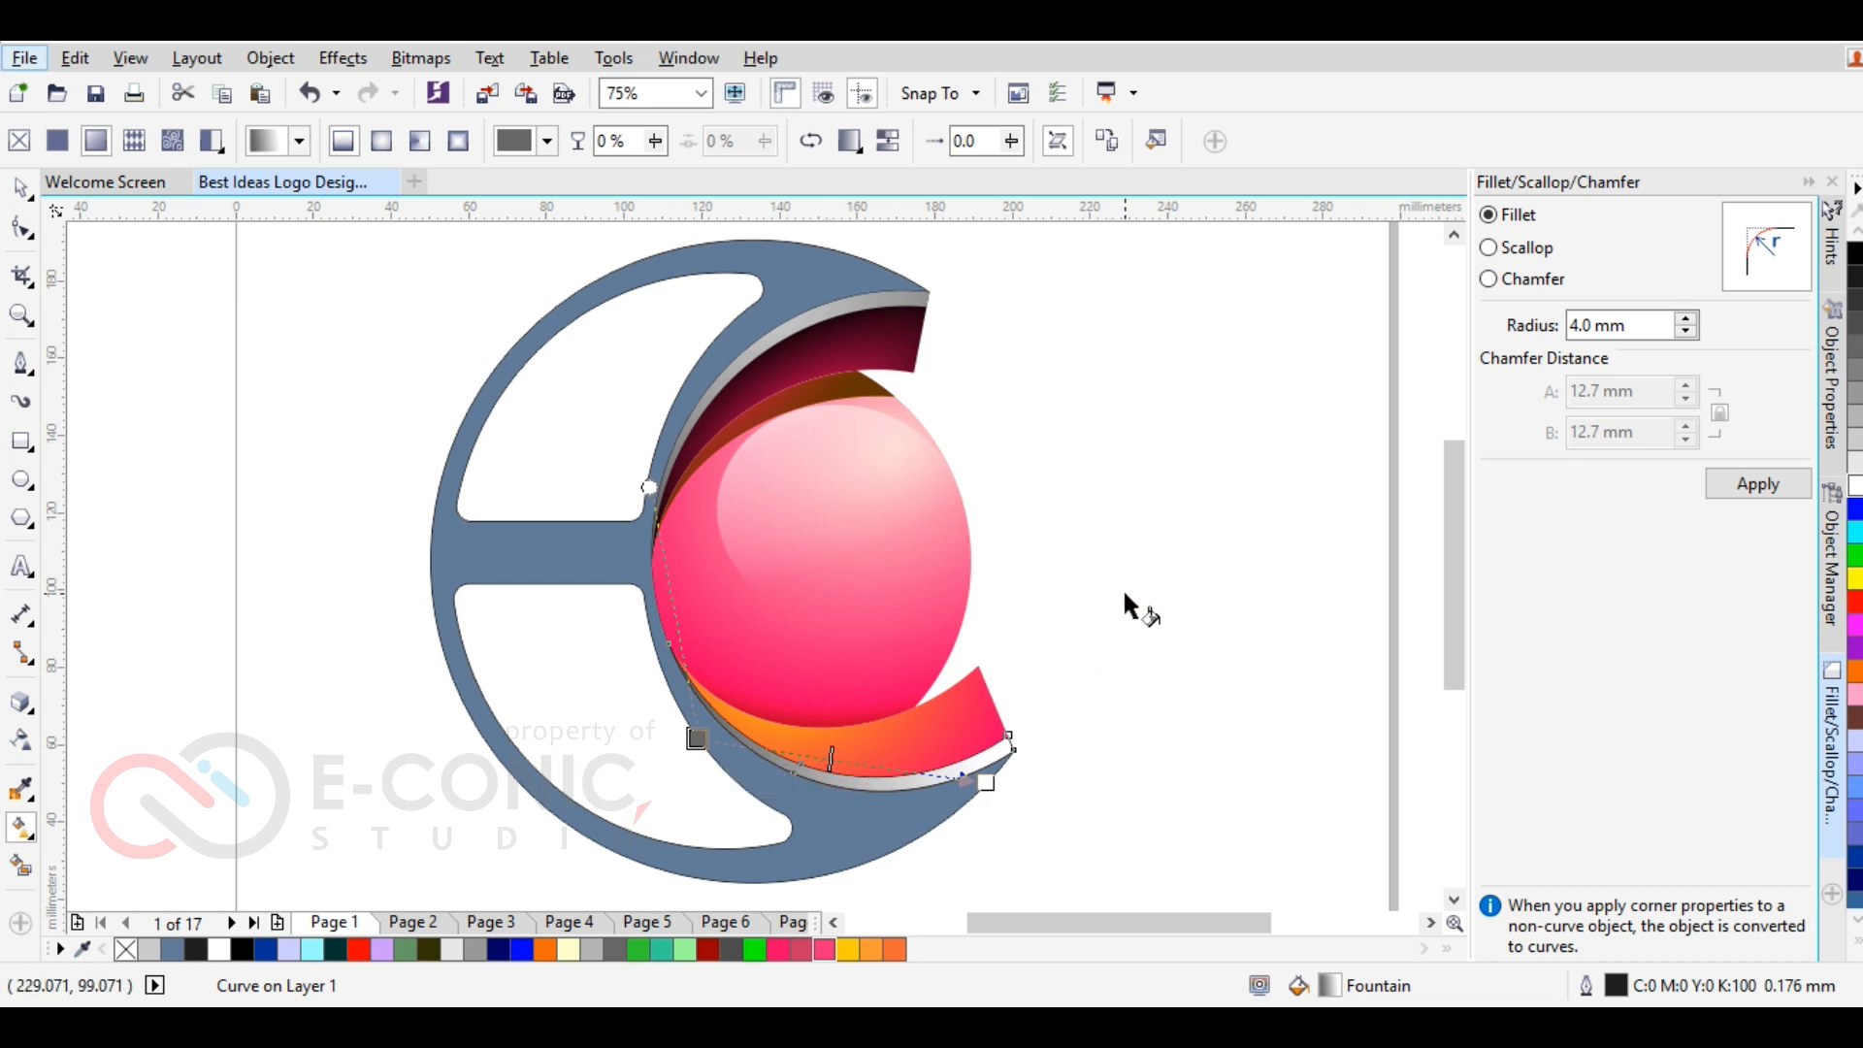
Remove the outline from the narrow lower grey strip
{"action": "left_click", "coordinate": [21, 188]}
{"action": "right_click", "coordinate": [129, 950]}
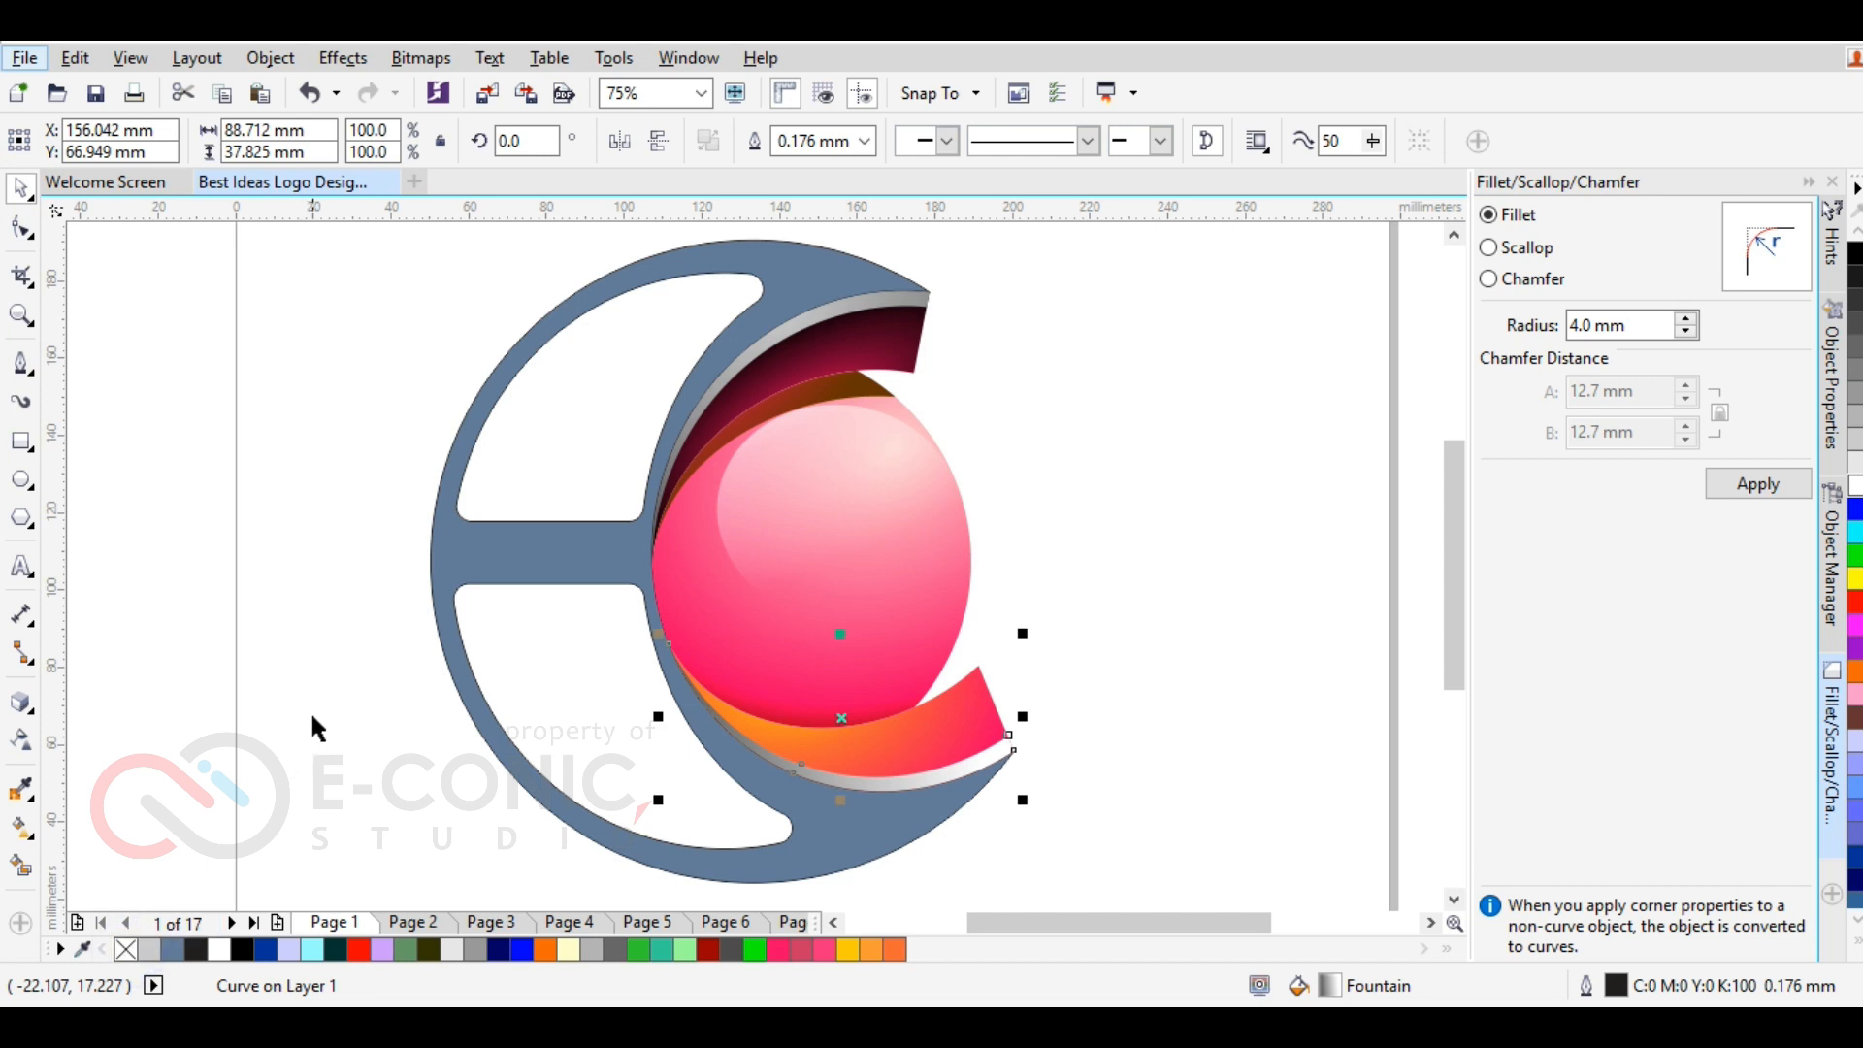
{"action": "left_click", "coordinate": [312, 715]}
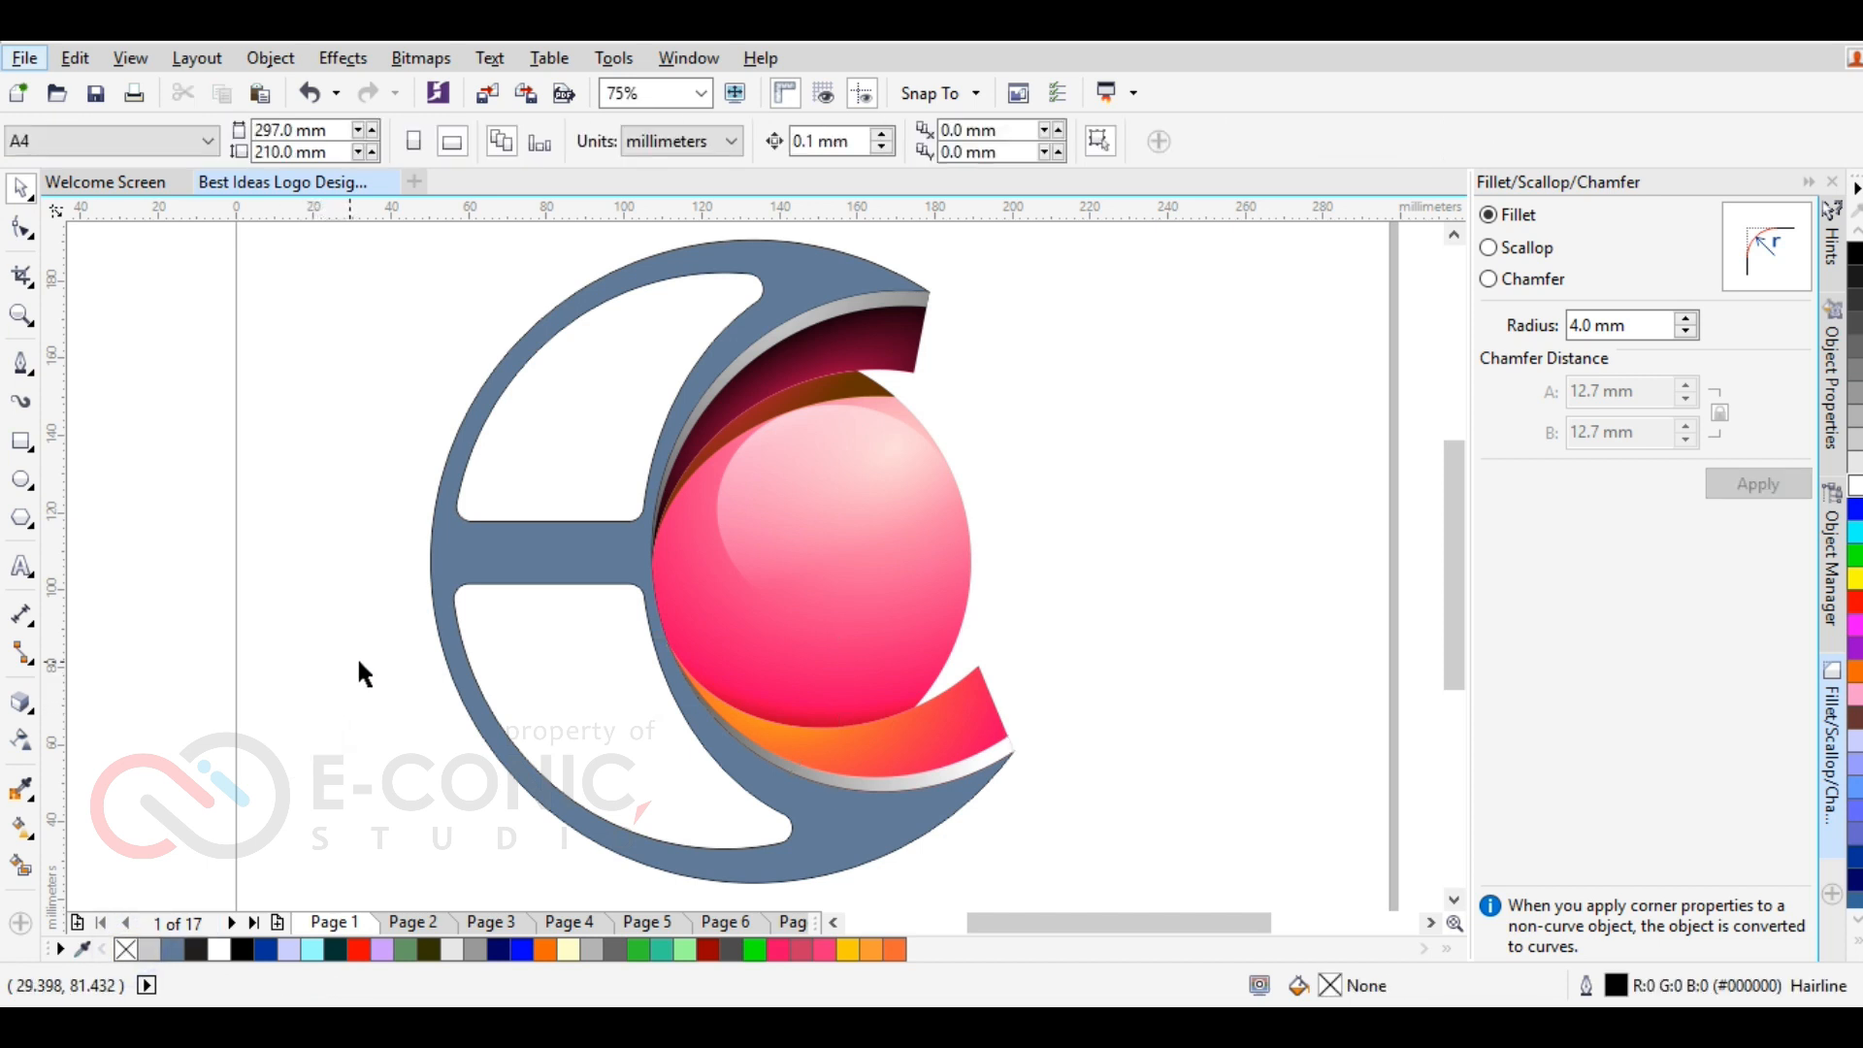
Remove the outlines from both white highlight panels inside the blue-grey crescent
{"action": "left_click", "coordinate": [614, 740]}
{"action": "left_click", "coordinate": [572, 448]}
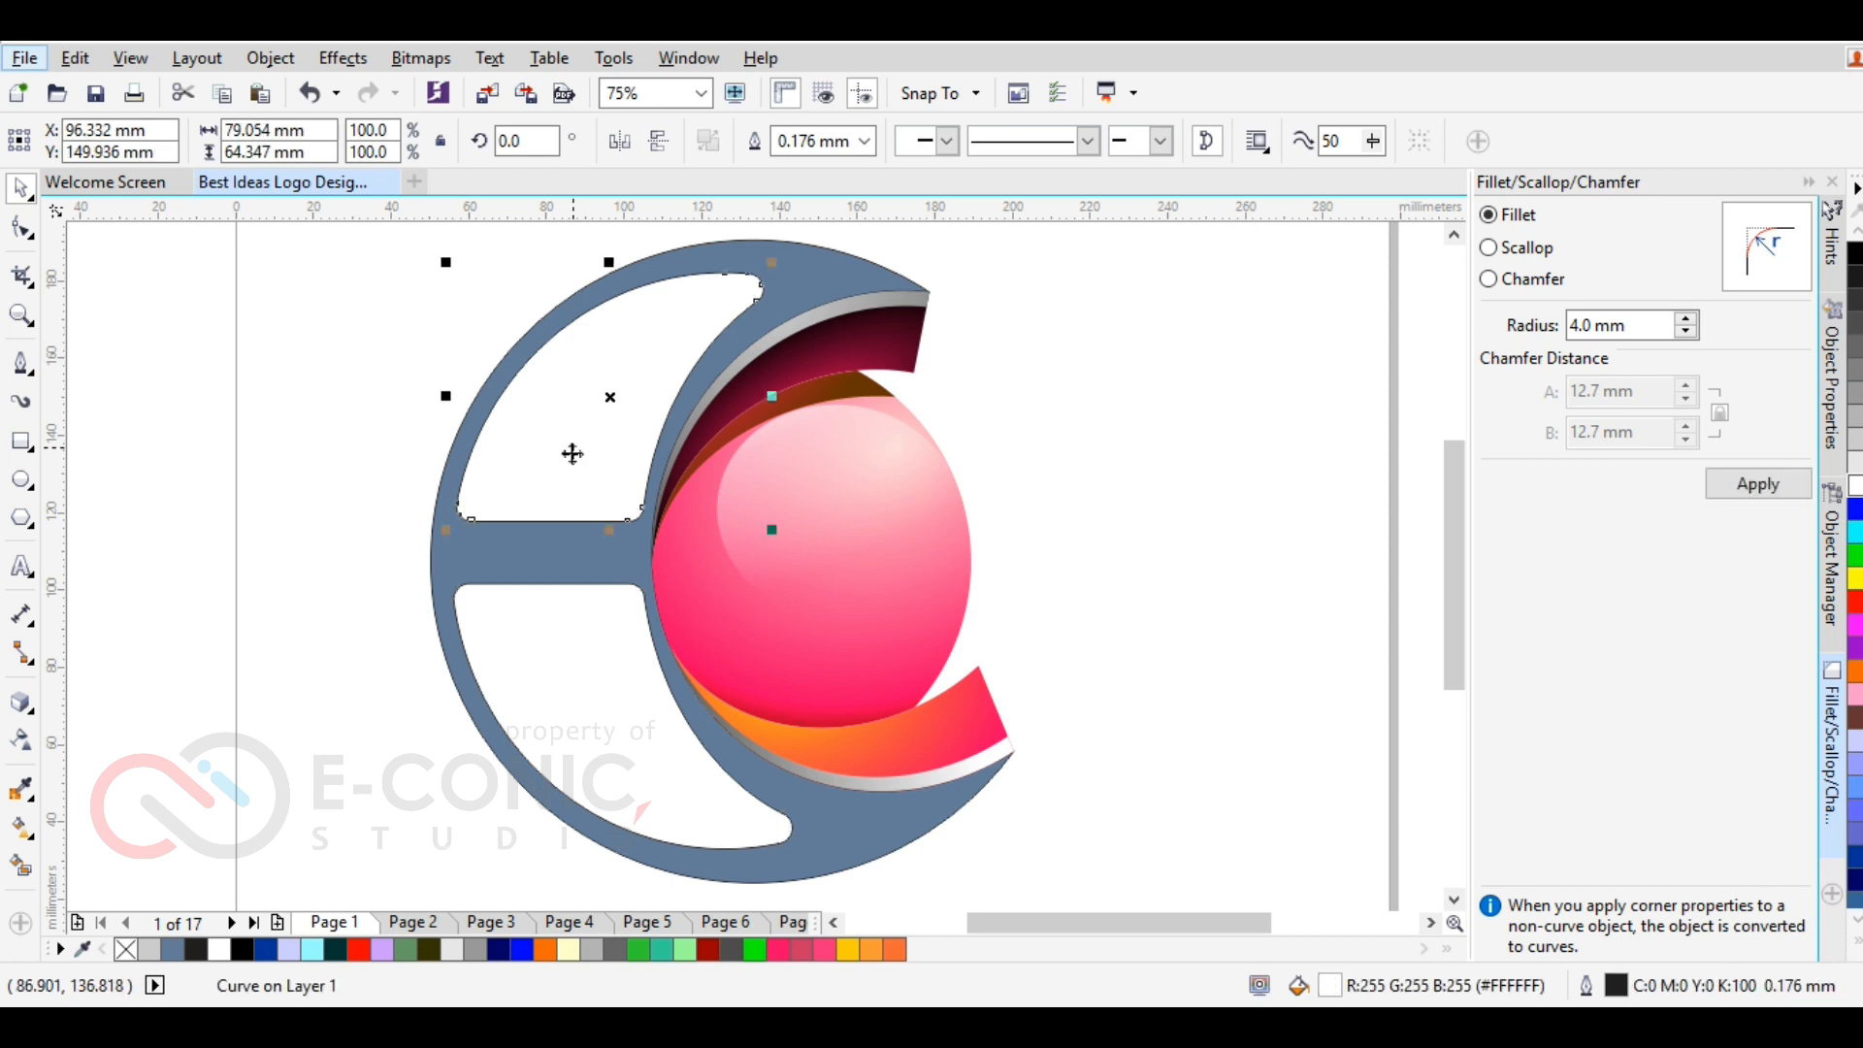
{"action": "left_click", "coordinate": [561, 692], "text": "shift"}
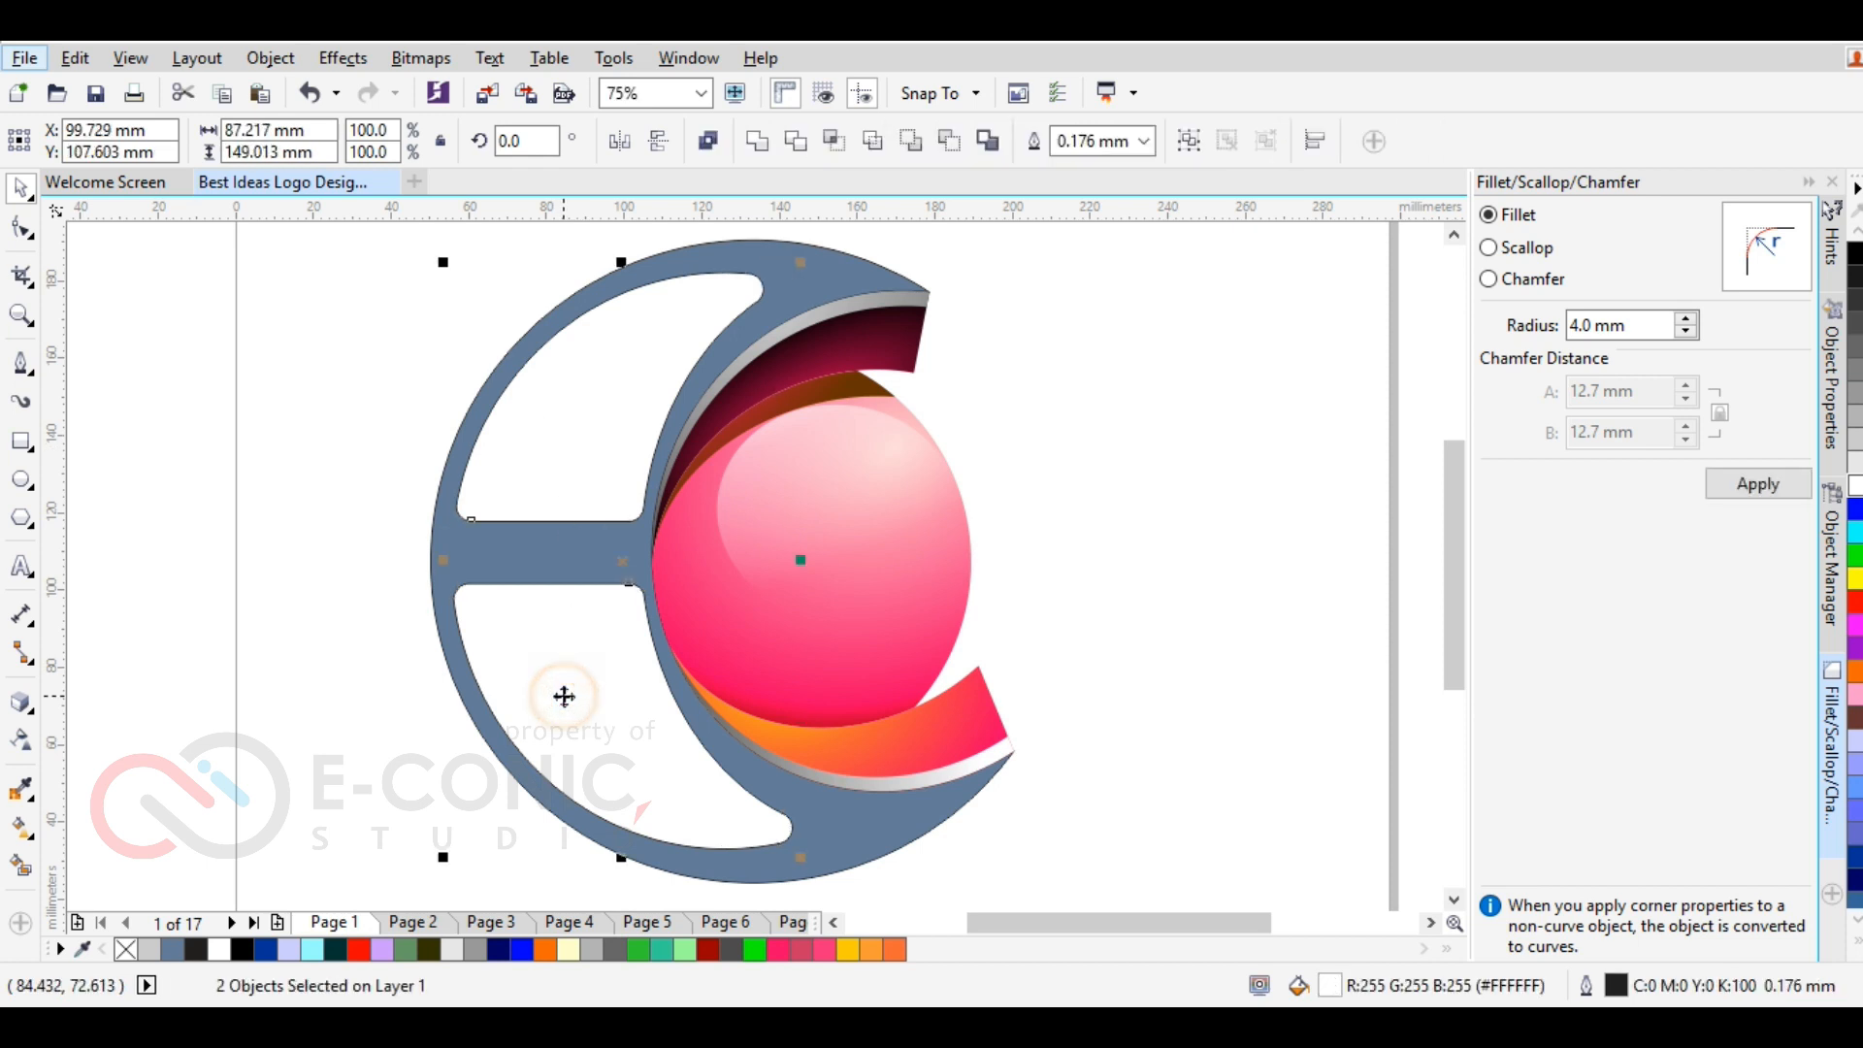
{"action": "right_click", "coordinate": [129, 950]}
{"action": "left_click", "coordinate": [370, 679]}
Apply a linear transparency to the lower white panel, fading from opaque beyond its lower tip to fully transparent near its upper edge
{"action": "left_click", "coordinate": [509, 659]}
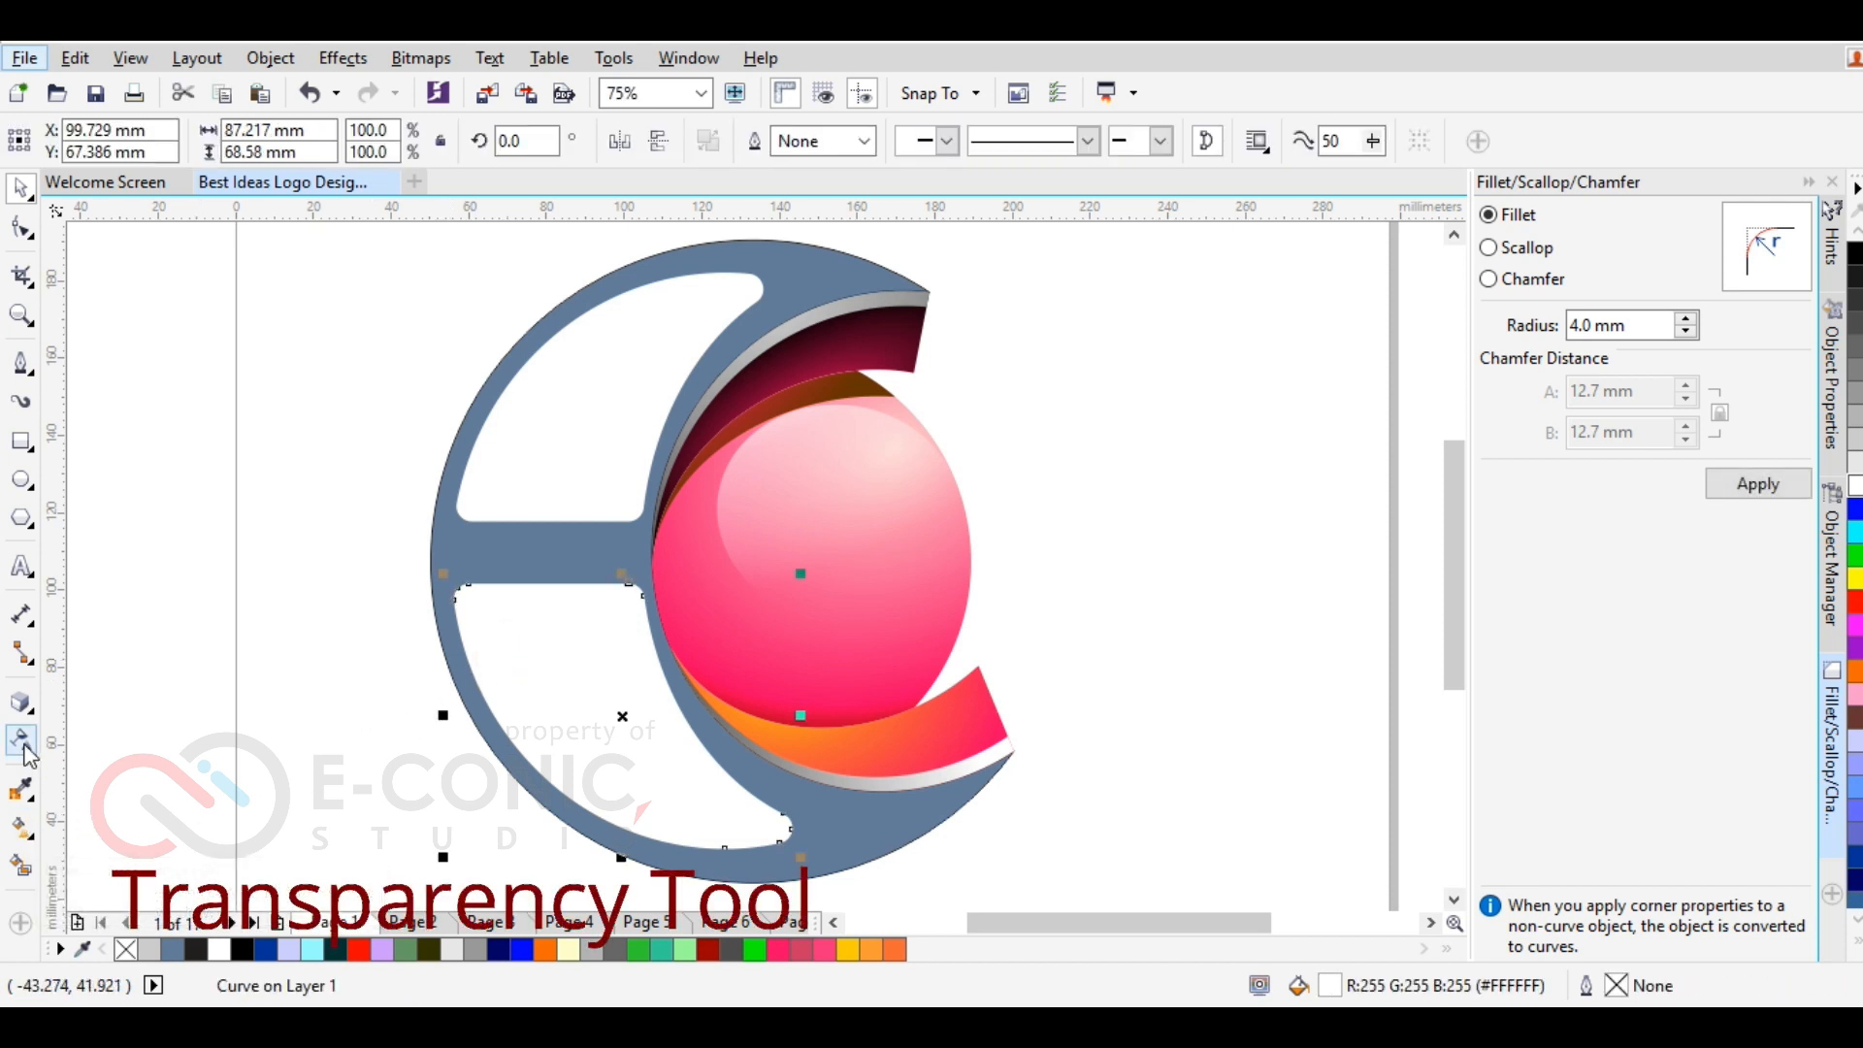
{"action": "left_click", "coordinate": [19, 827]}
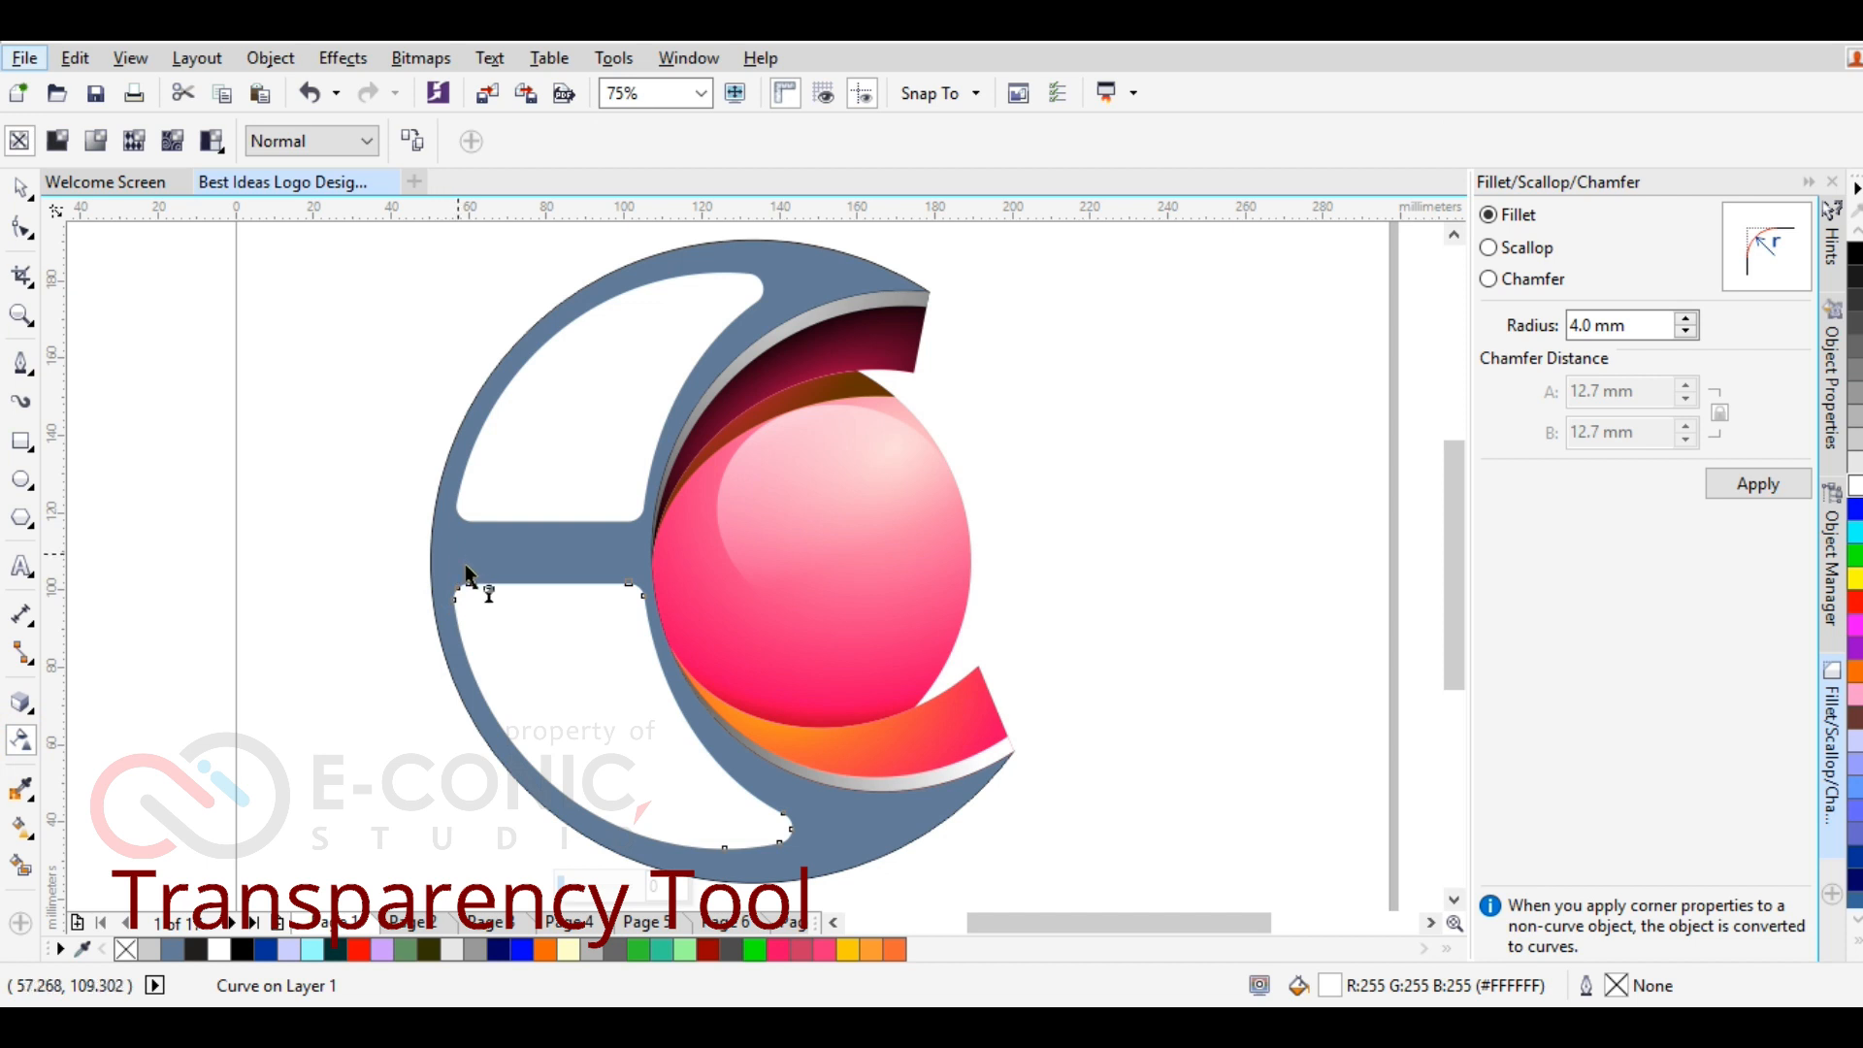
{"action": "left_click_drag", "start_coordinate": [762, 873], "coordinate": [567, 602]}
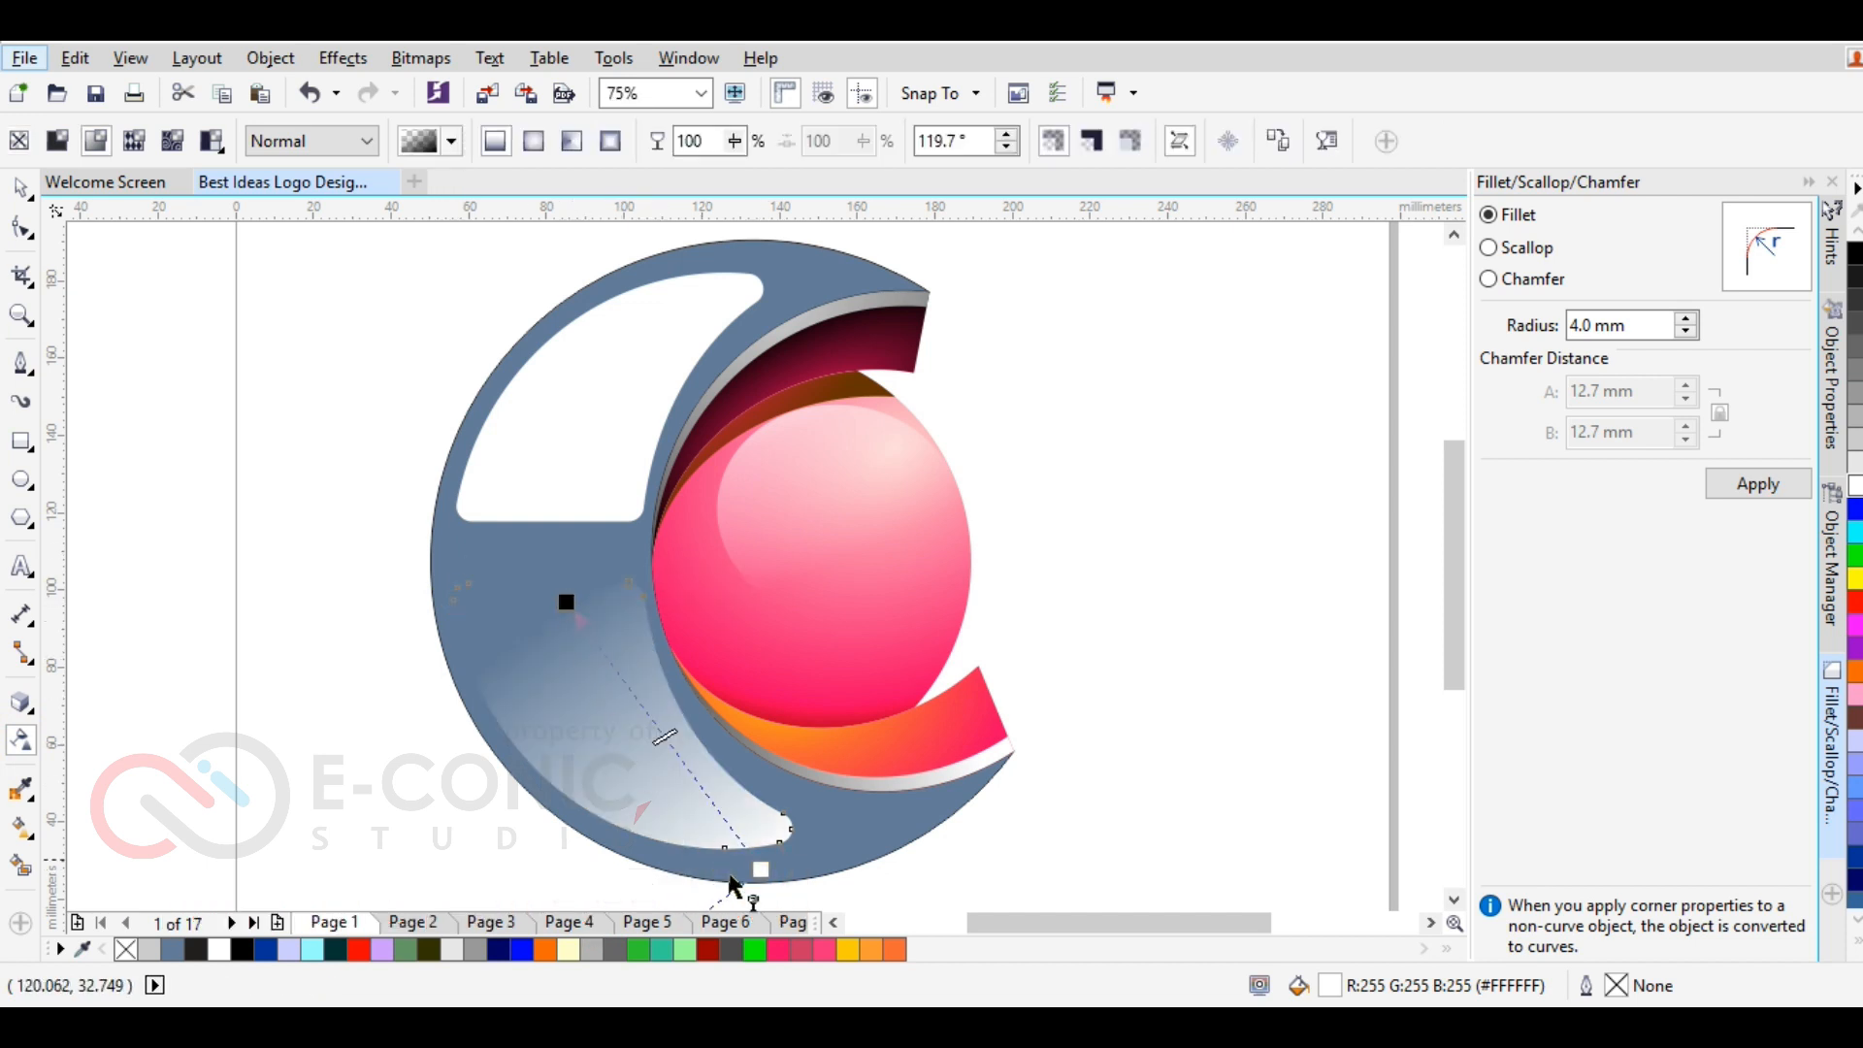
{"action": "left_click_drag", "start_coordinate": [762, 869], "coordinate": [826, 875]}
{"action": "left_click_drag", "start_coordinate": [571, 611], "coordinate": [599, 637]}
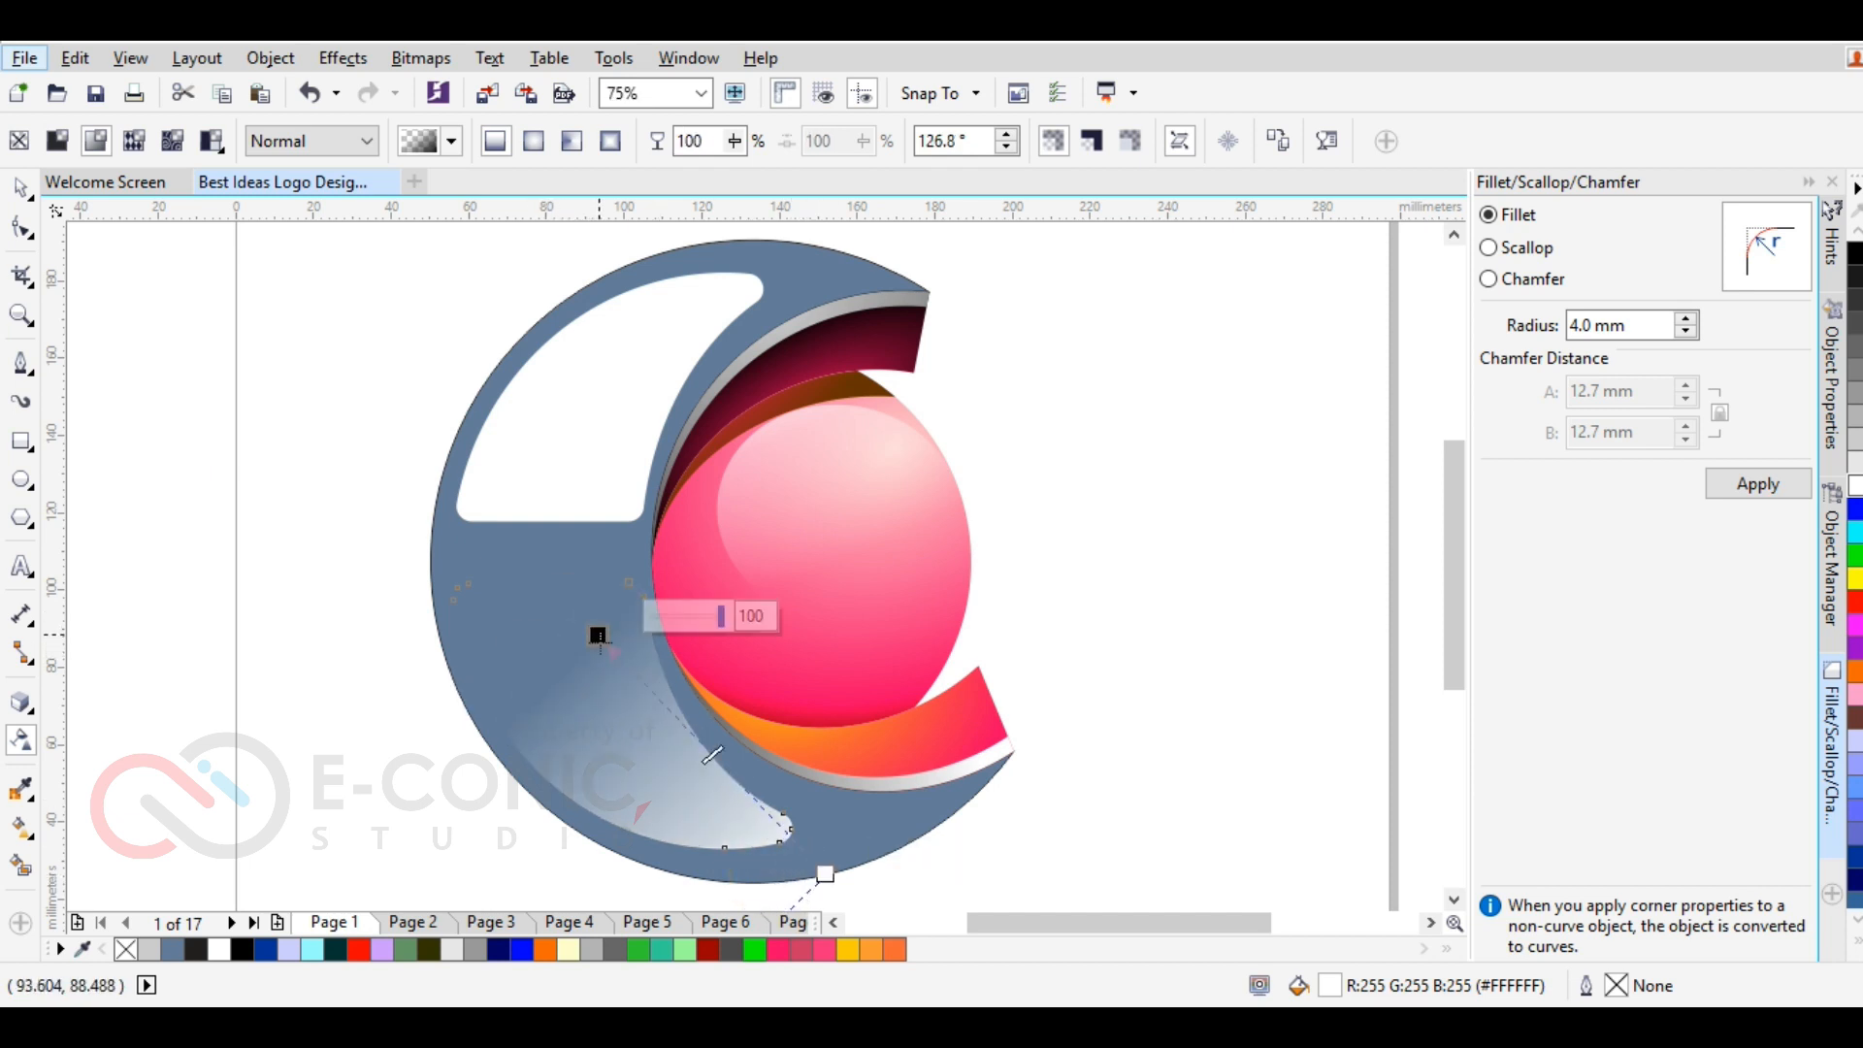
Skew the lower panel's transparency by moving its side handle close to the crescent's lower outer edge
{"action": "scroll", "coordinate": [549, 683], "scroll_direction": "down", "scroll_amount": 2}
{"action": "left_click_drag", "start_coordinate": [568, 889], "coordinate": [512, 804]}
{"action": "scroll", "coordinate": [535, 679], "scroll_direction": "up", "scroll_amount": 1}
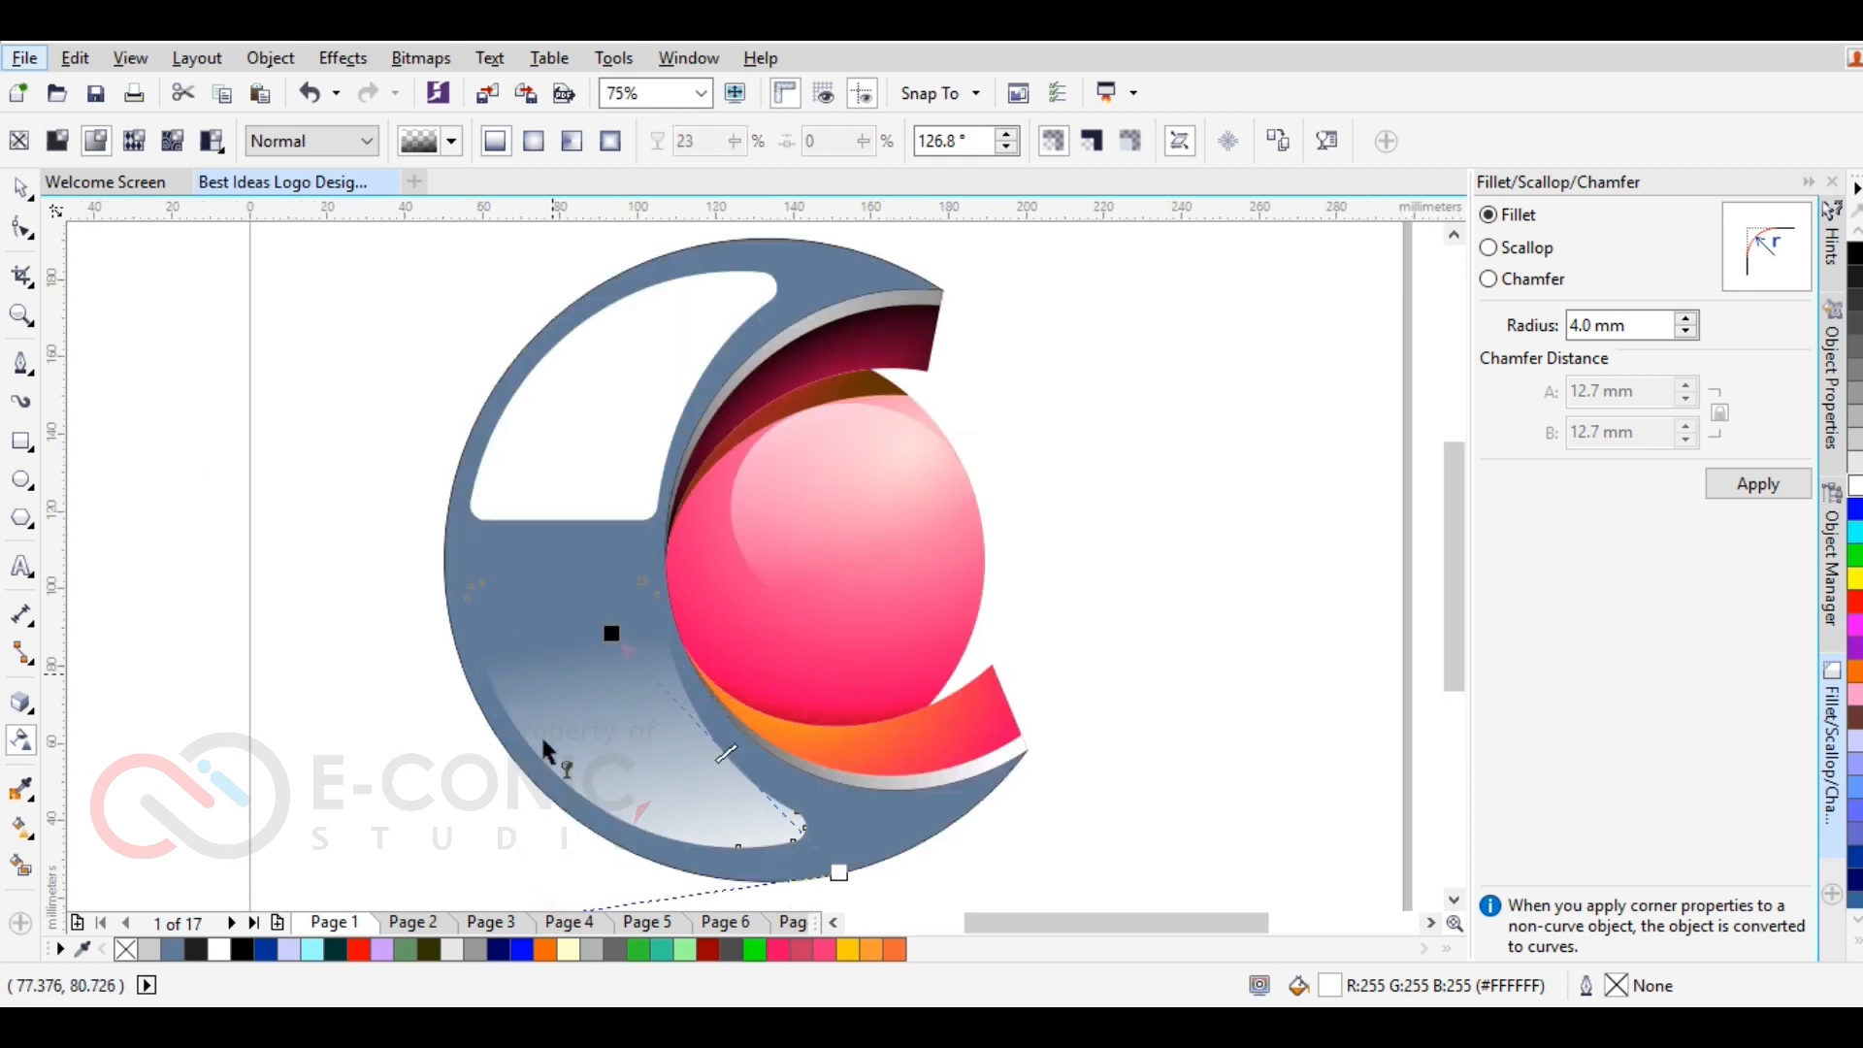
{"action": "scroll", "coordinate": [522, 781], "scroll_direction": "down", "scroll_amount": 1}
{"action": "left_click_drag", "start_coordinate": [514, 850], "coordinate": [515, 832]}
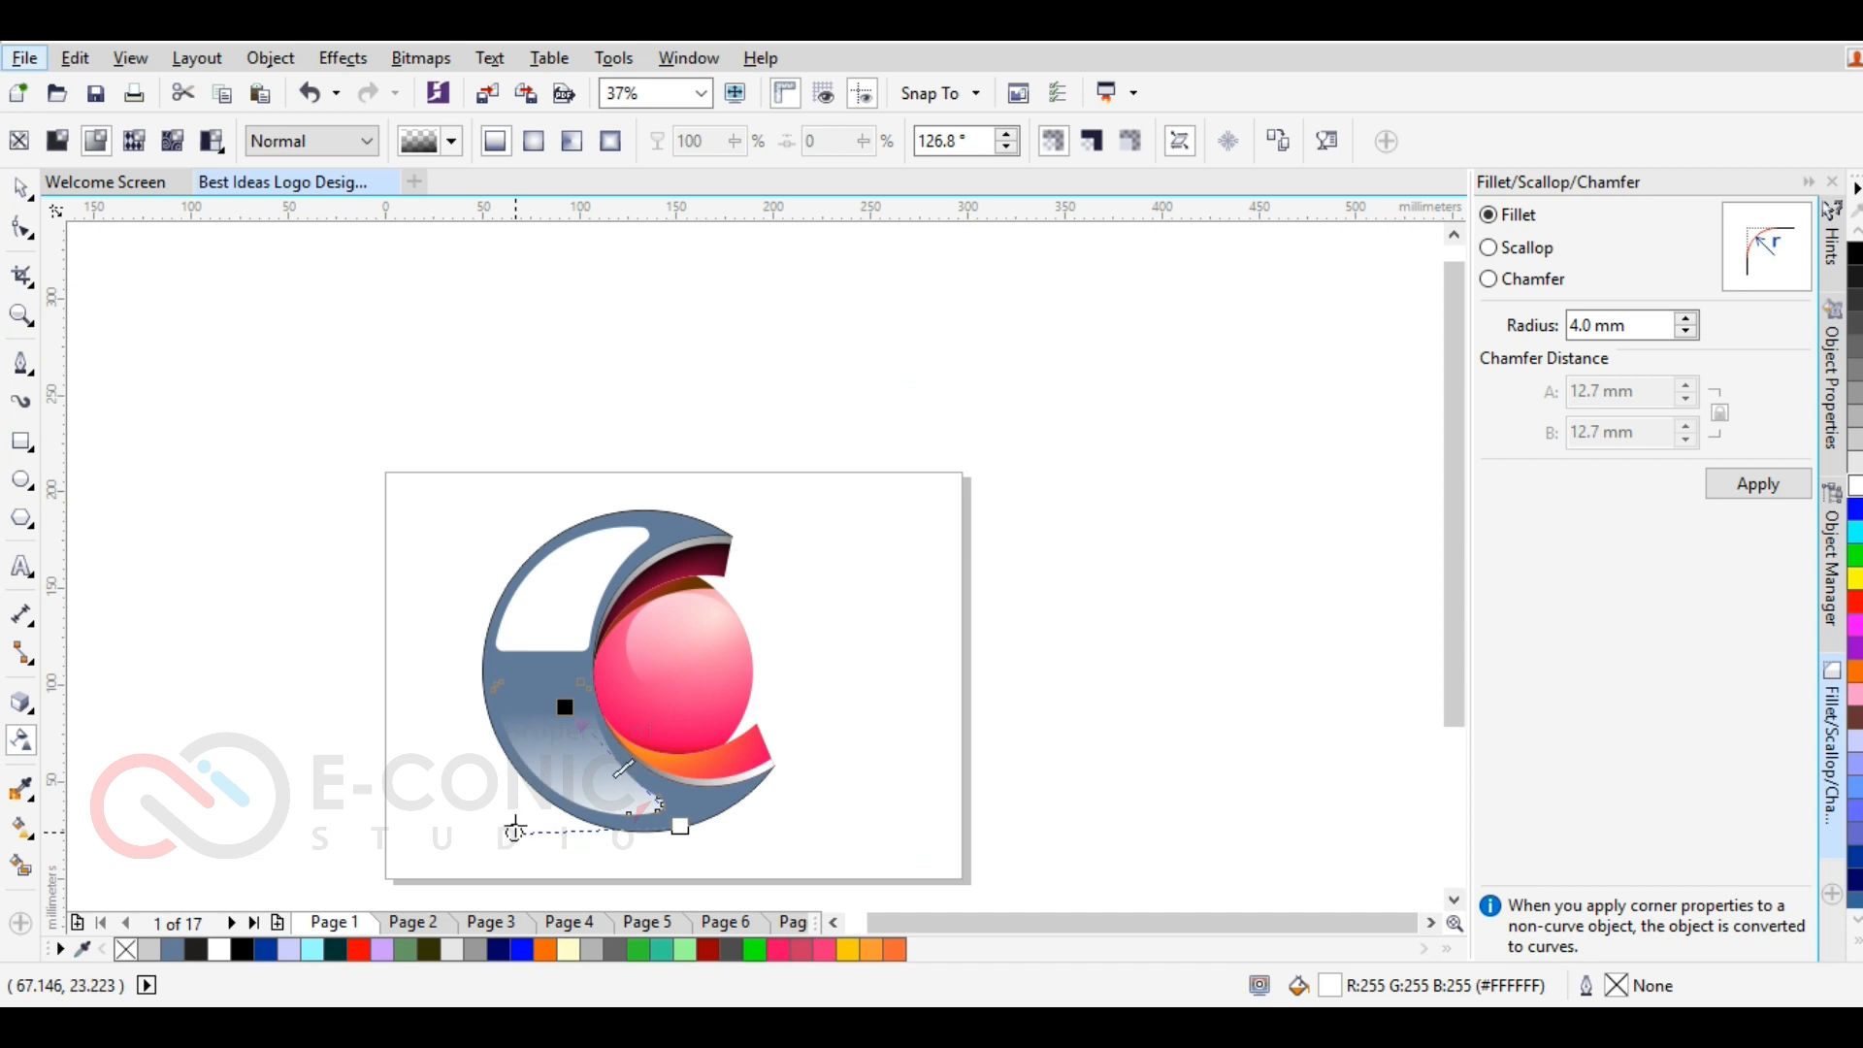
Move the opaque end of the lower panel's transparency farther below the crescent and shift the transparent end slightly
{"action": "left_click_drag", "start_coordinate": [680, 827], "coordinate": [669, 874]}
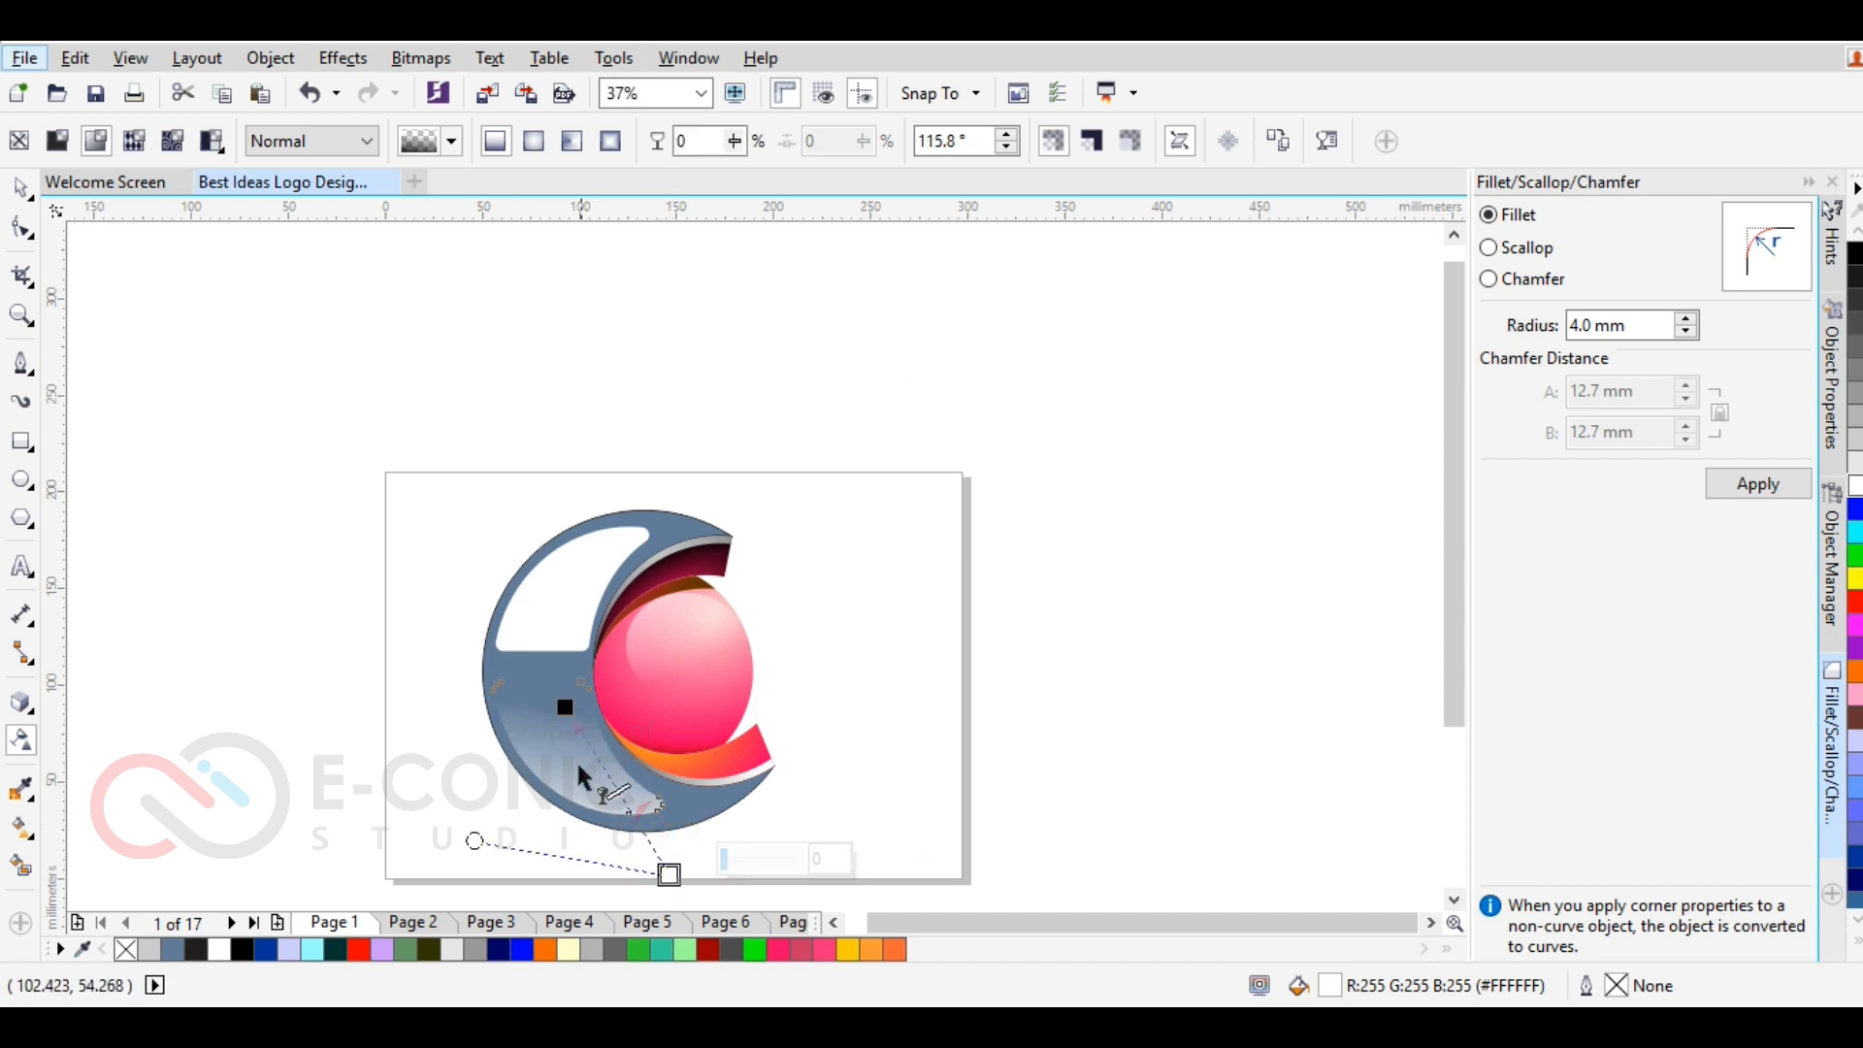
{"action": "scroll", "coordinate": [580, 767], "scroll_direction": "up", "scroll_amount": 1}
{"action": "left_click_drag", "start_coordinate": [561, 672], "coordinate": [546, 675]}
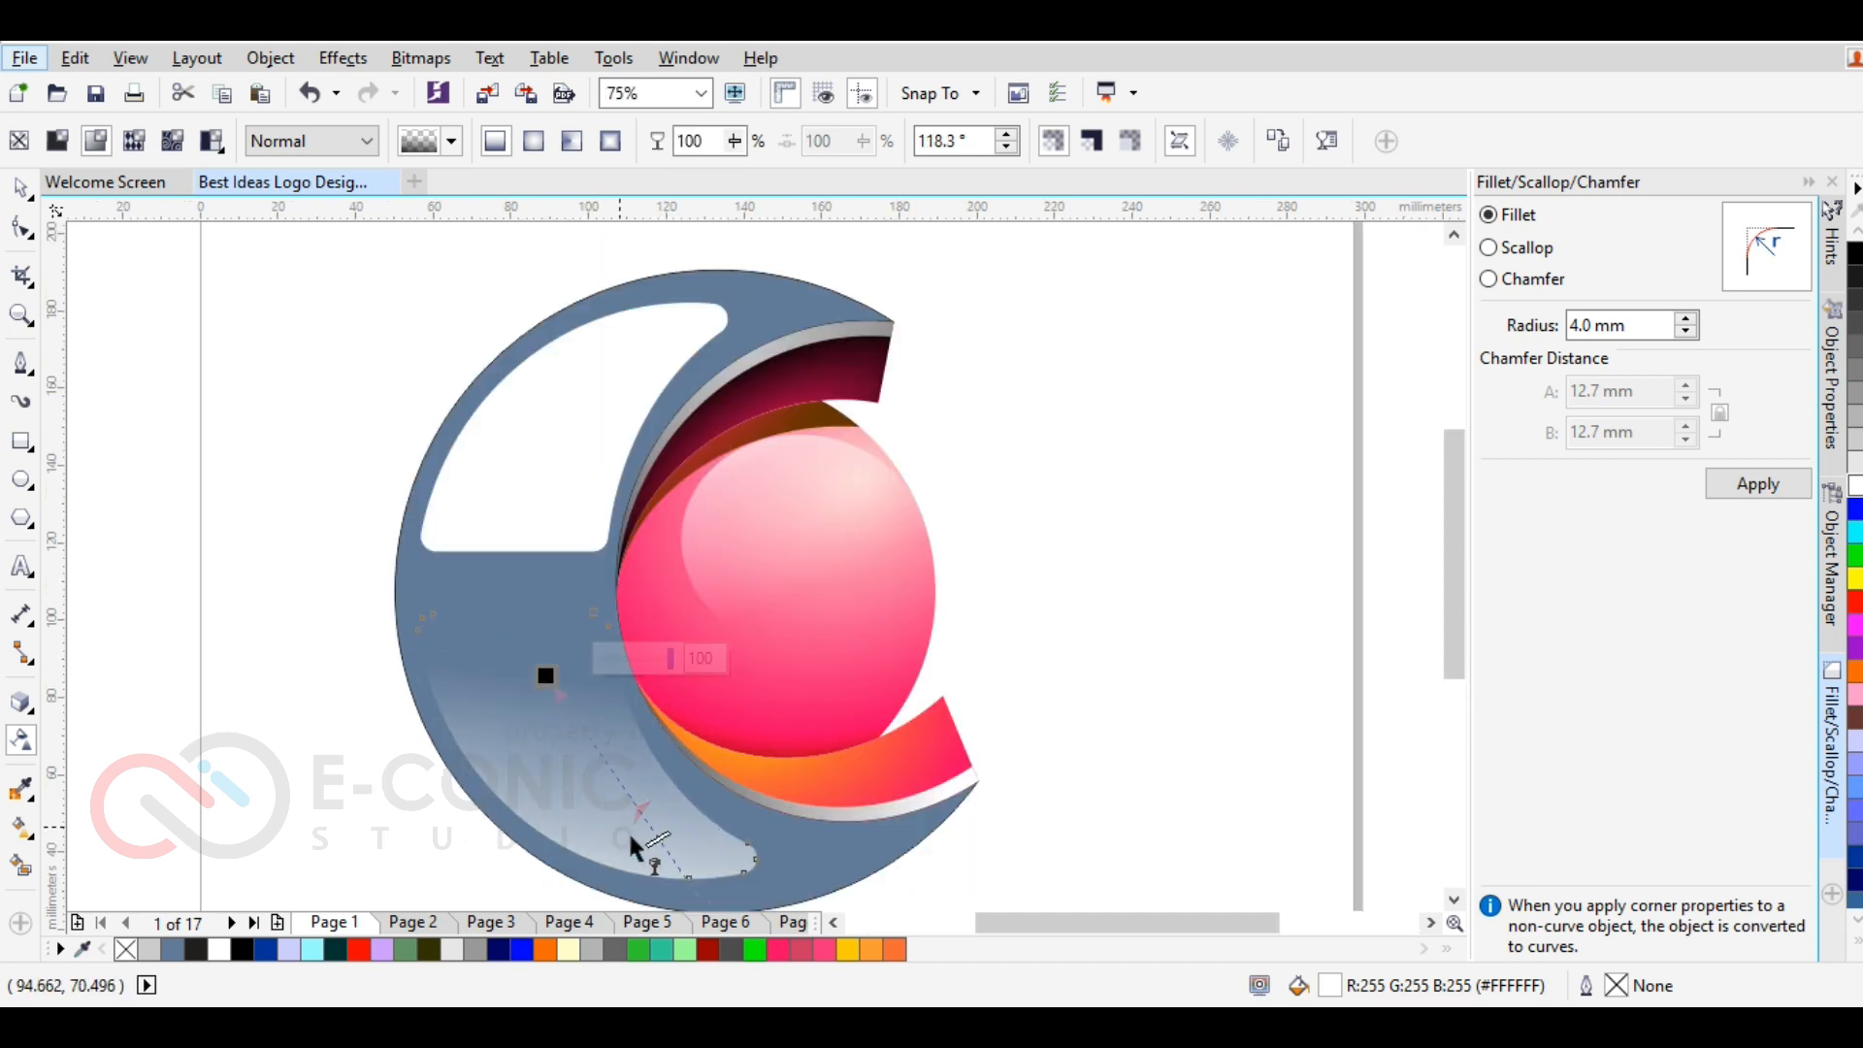
{"action": "scroll", "coordinate": [439, 766], "scroll_direction": "down", "scroll_amount": 1}
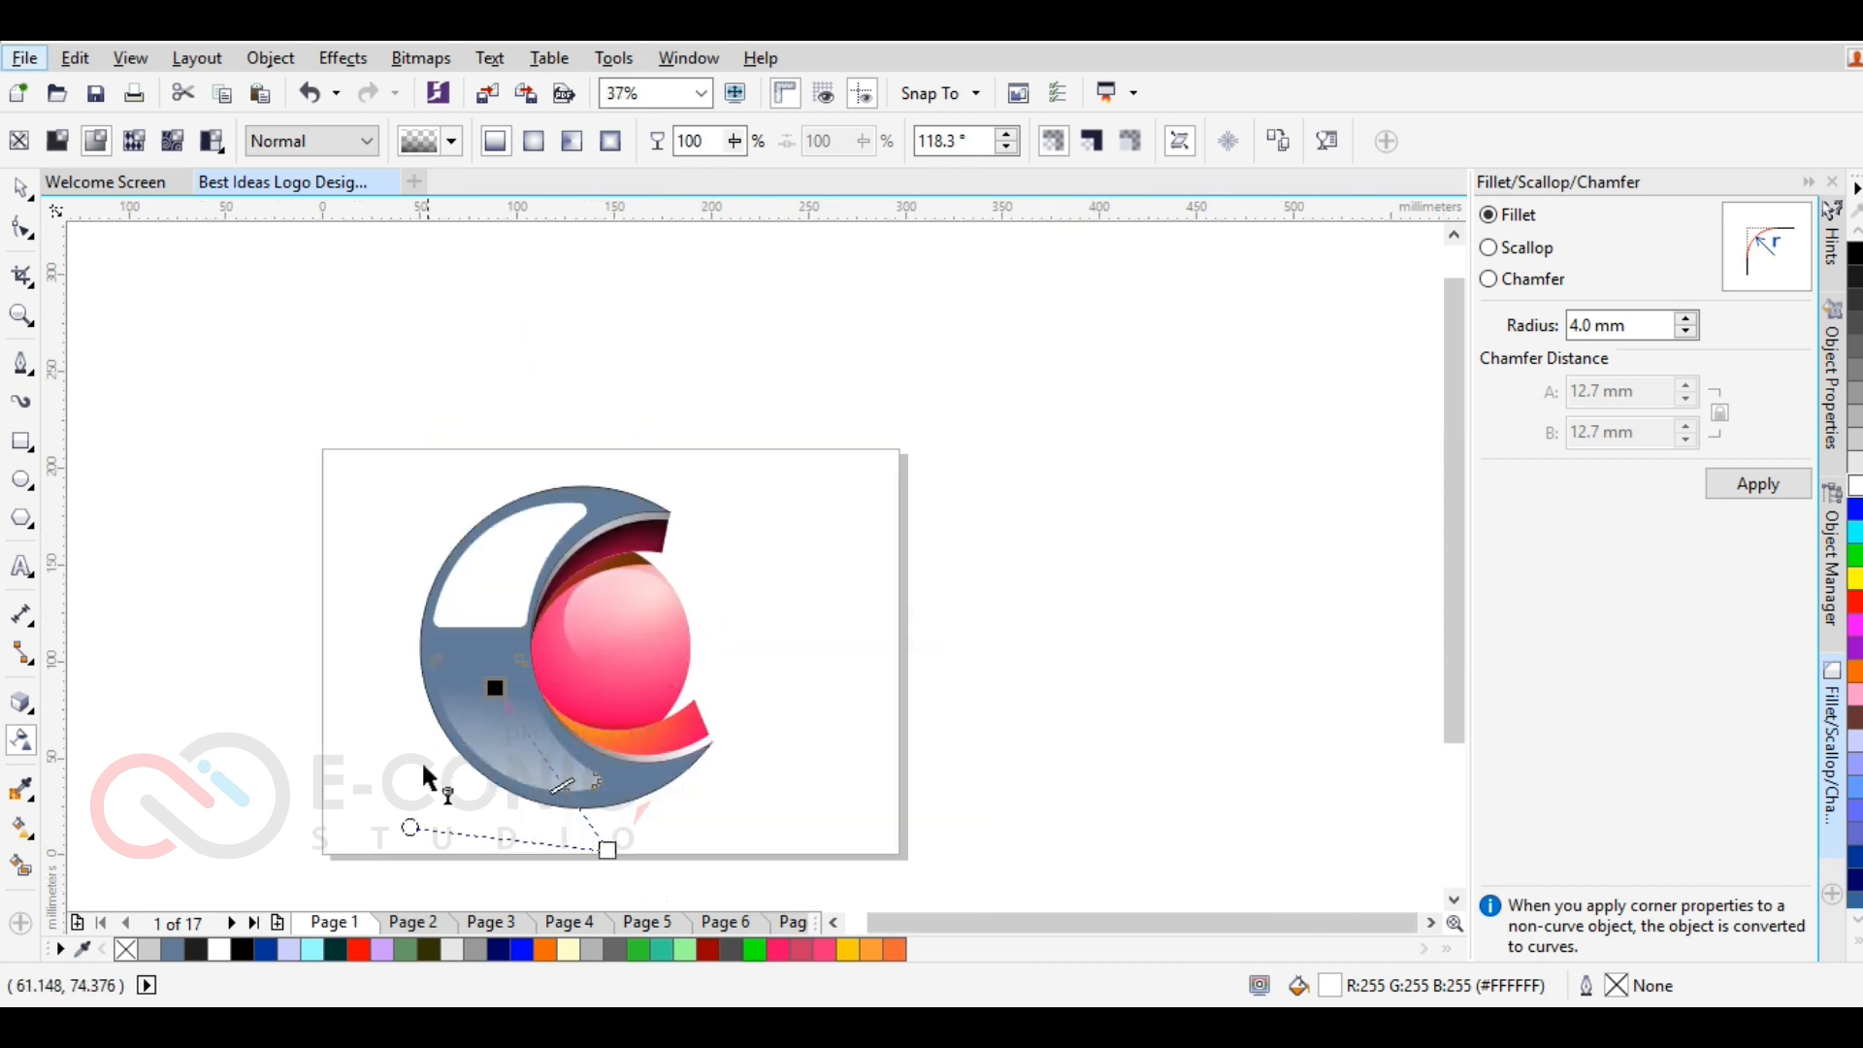
{"action": "left_click", "coordinate": [408, 827]}
Apply a linear transparency to the upper white panel, opaque above the crescent and fully transparent toward the panel's lower edge, and skew it slightly
{"action": "scroll", "coordinate": [453, 638], "scroll_direction": "up", "scroll_amount": 1}
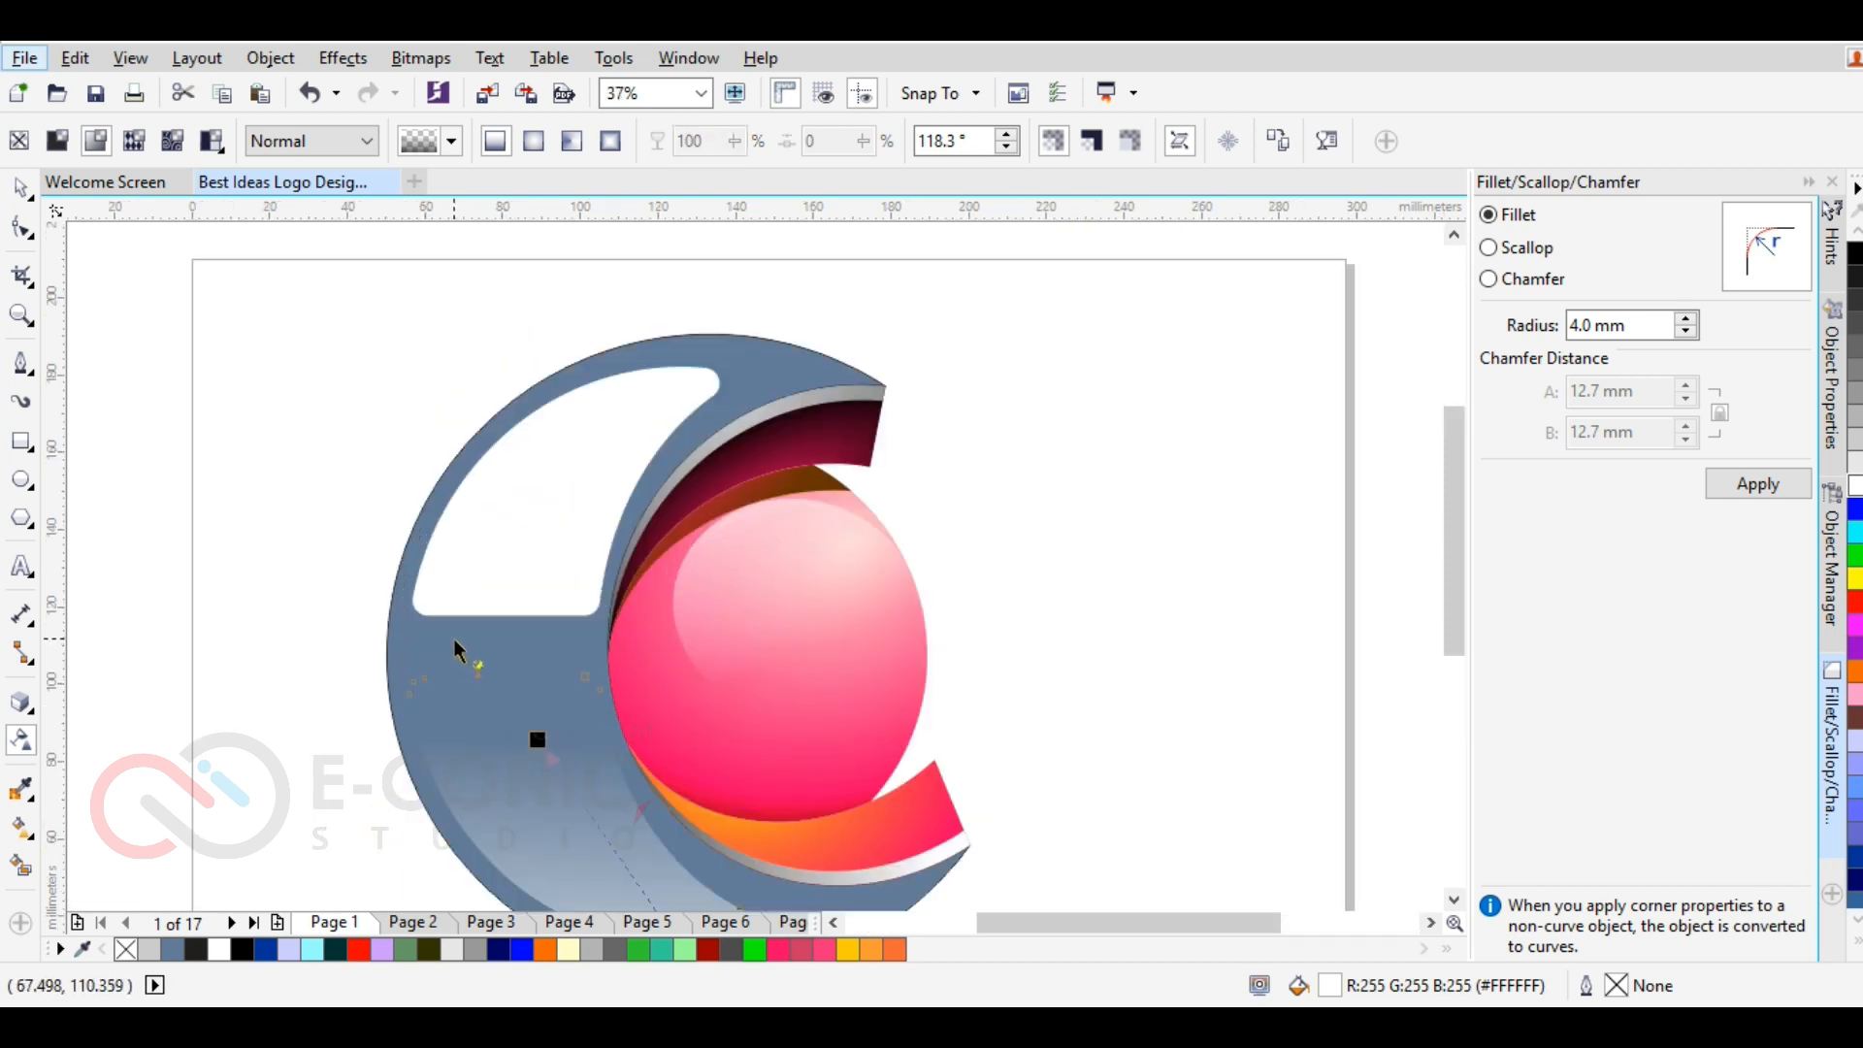
{"action": "left_click", "coordinate": [493, 543]}
{"action": "left_click_drag", "start_coordinate": [618, 297], "coordinate": [526, 571]}
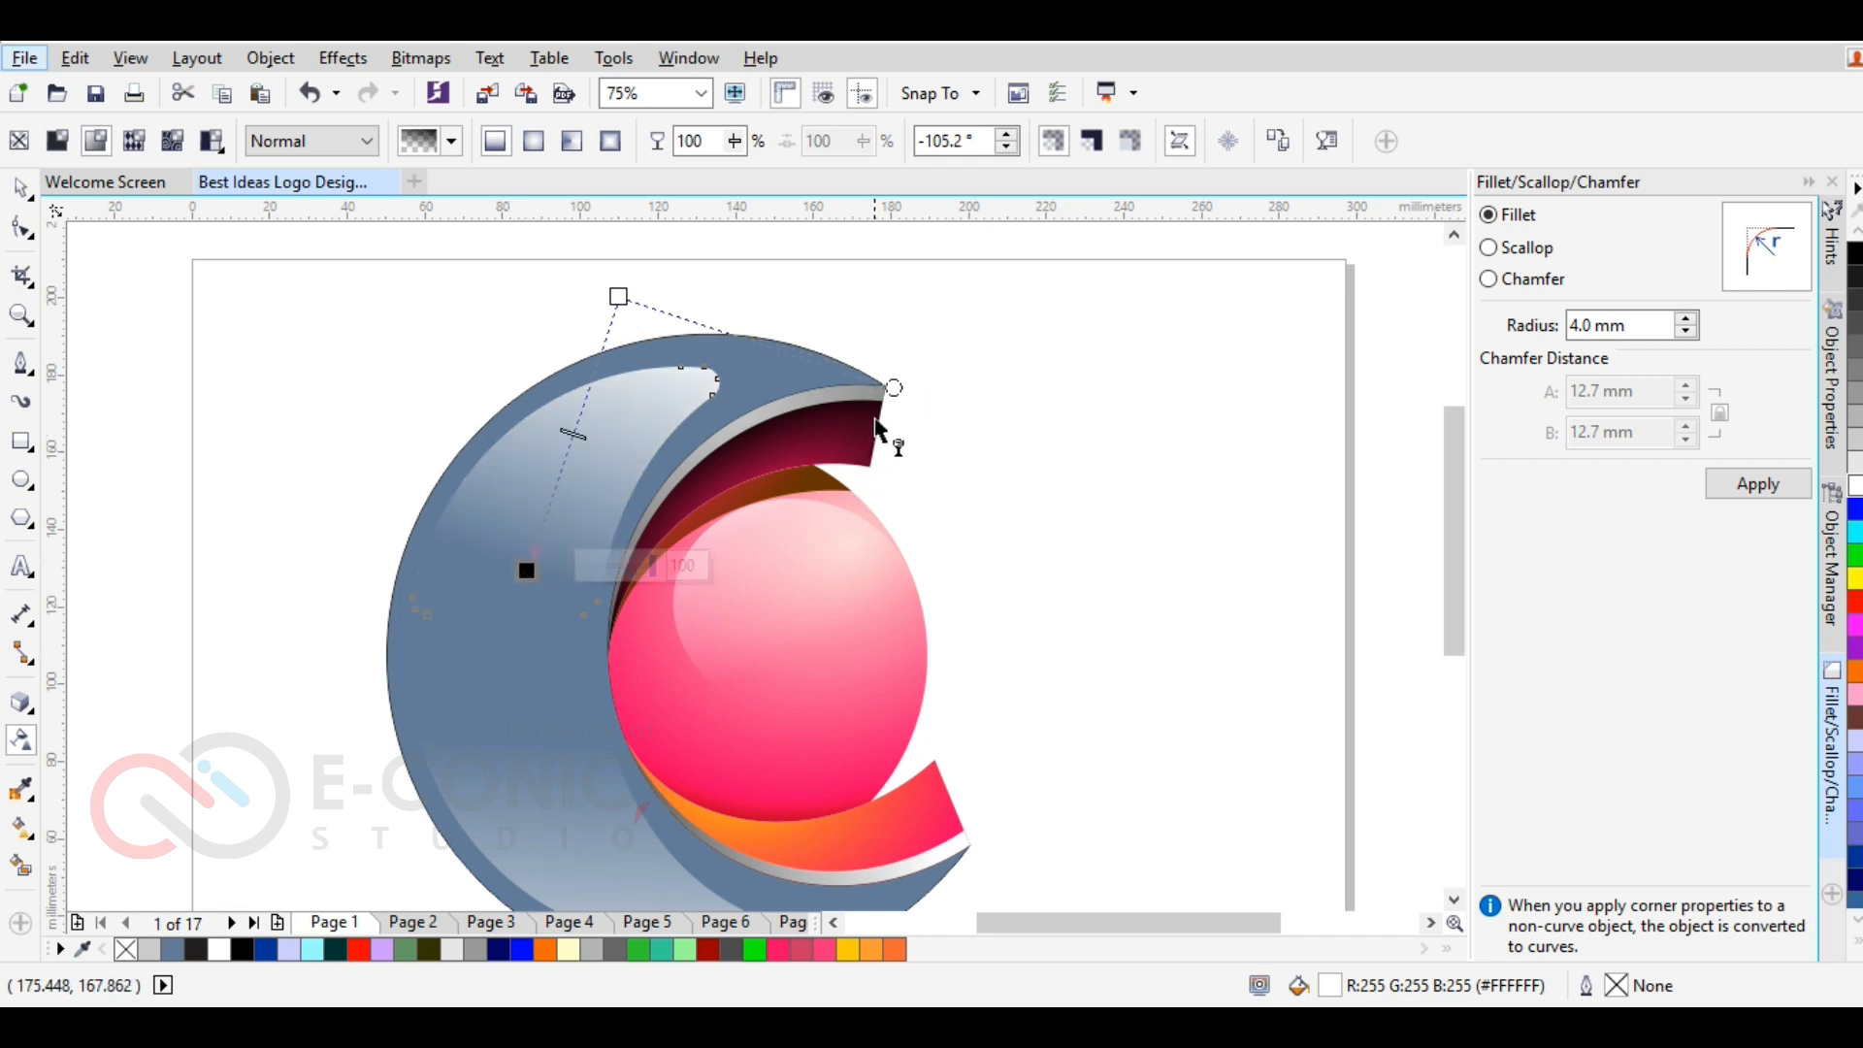
{"action": "left_click", "coordinate": [912, 368]}
{"action": "left_click", "coordinate": [618, 293]}
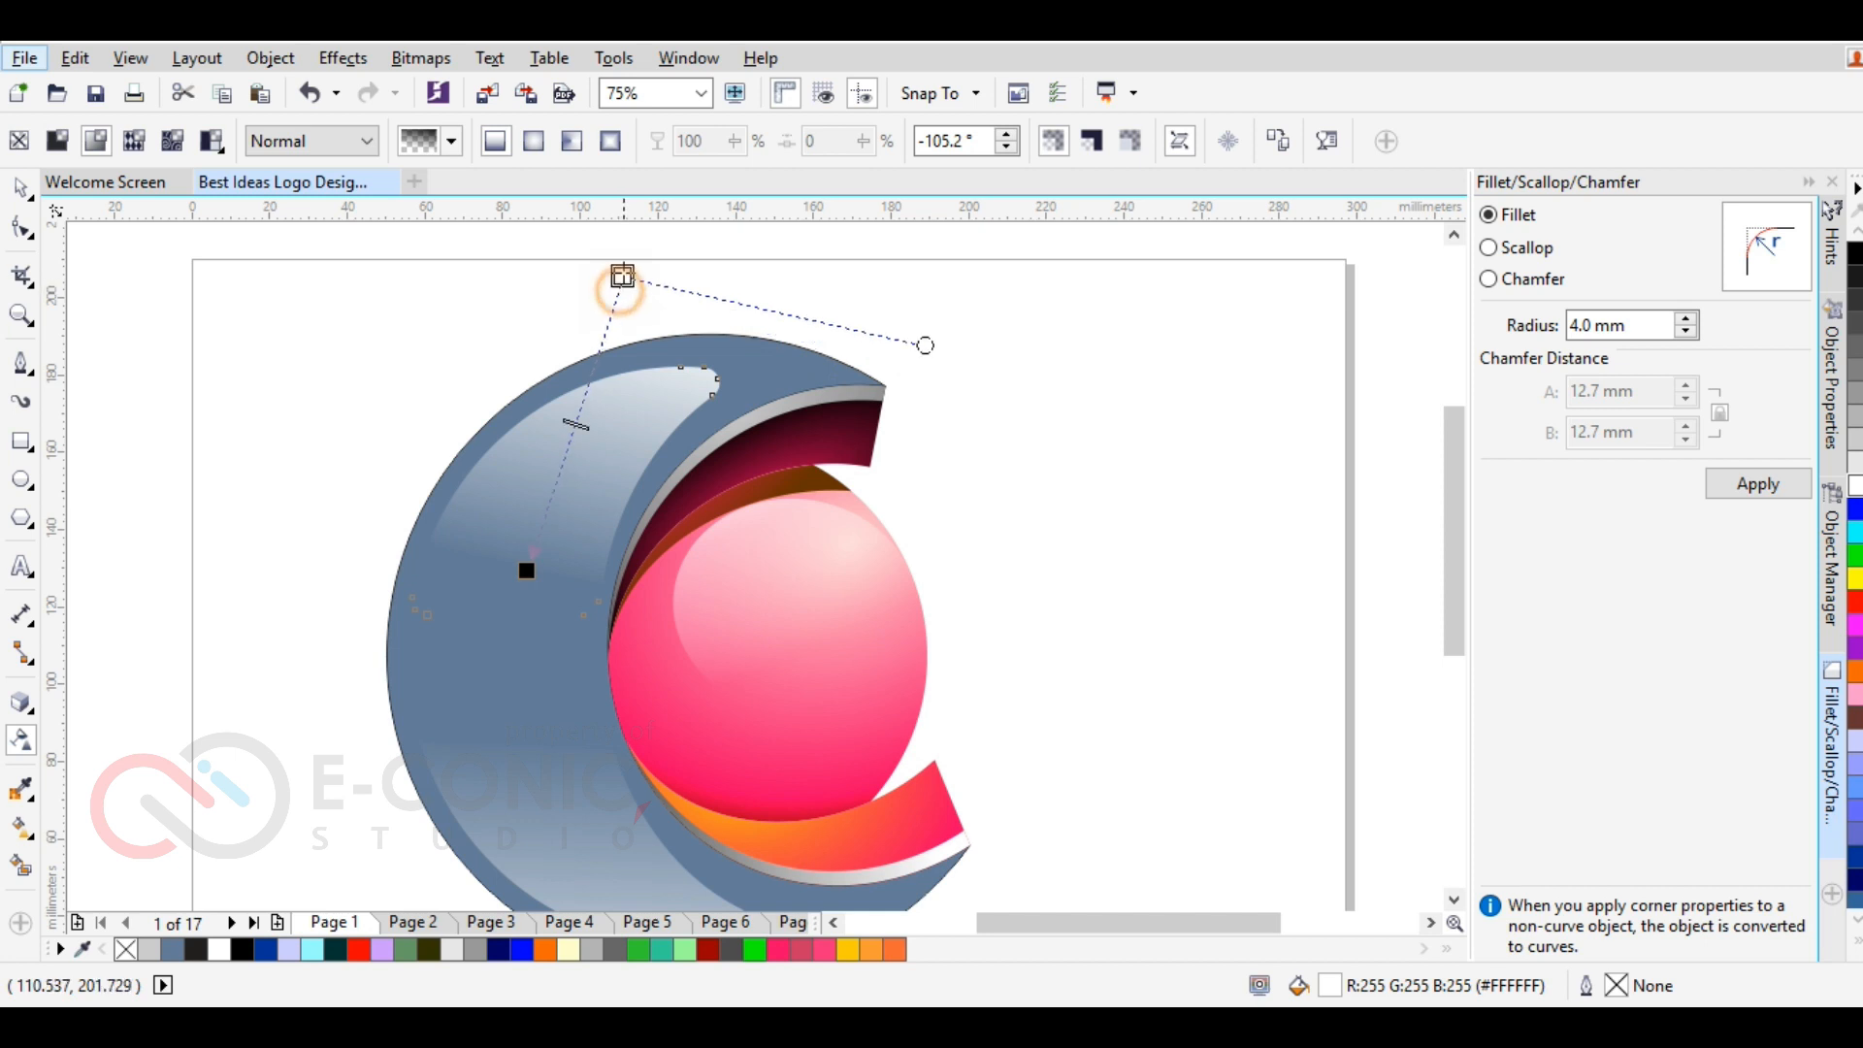
{"action": "left_click", "coordinate": [471, 371]}
Refine the lower panel's transparency by raising its transparent end, lowering the side handle and shifting the opaque end inward
{"action": "scroll", "coordinate": [473, 370], "scroll_direction": "down", "scroll_amount": 2}
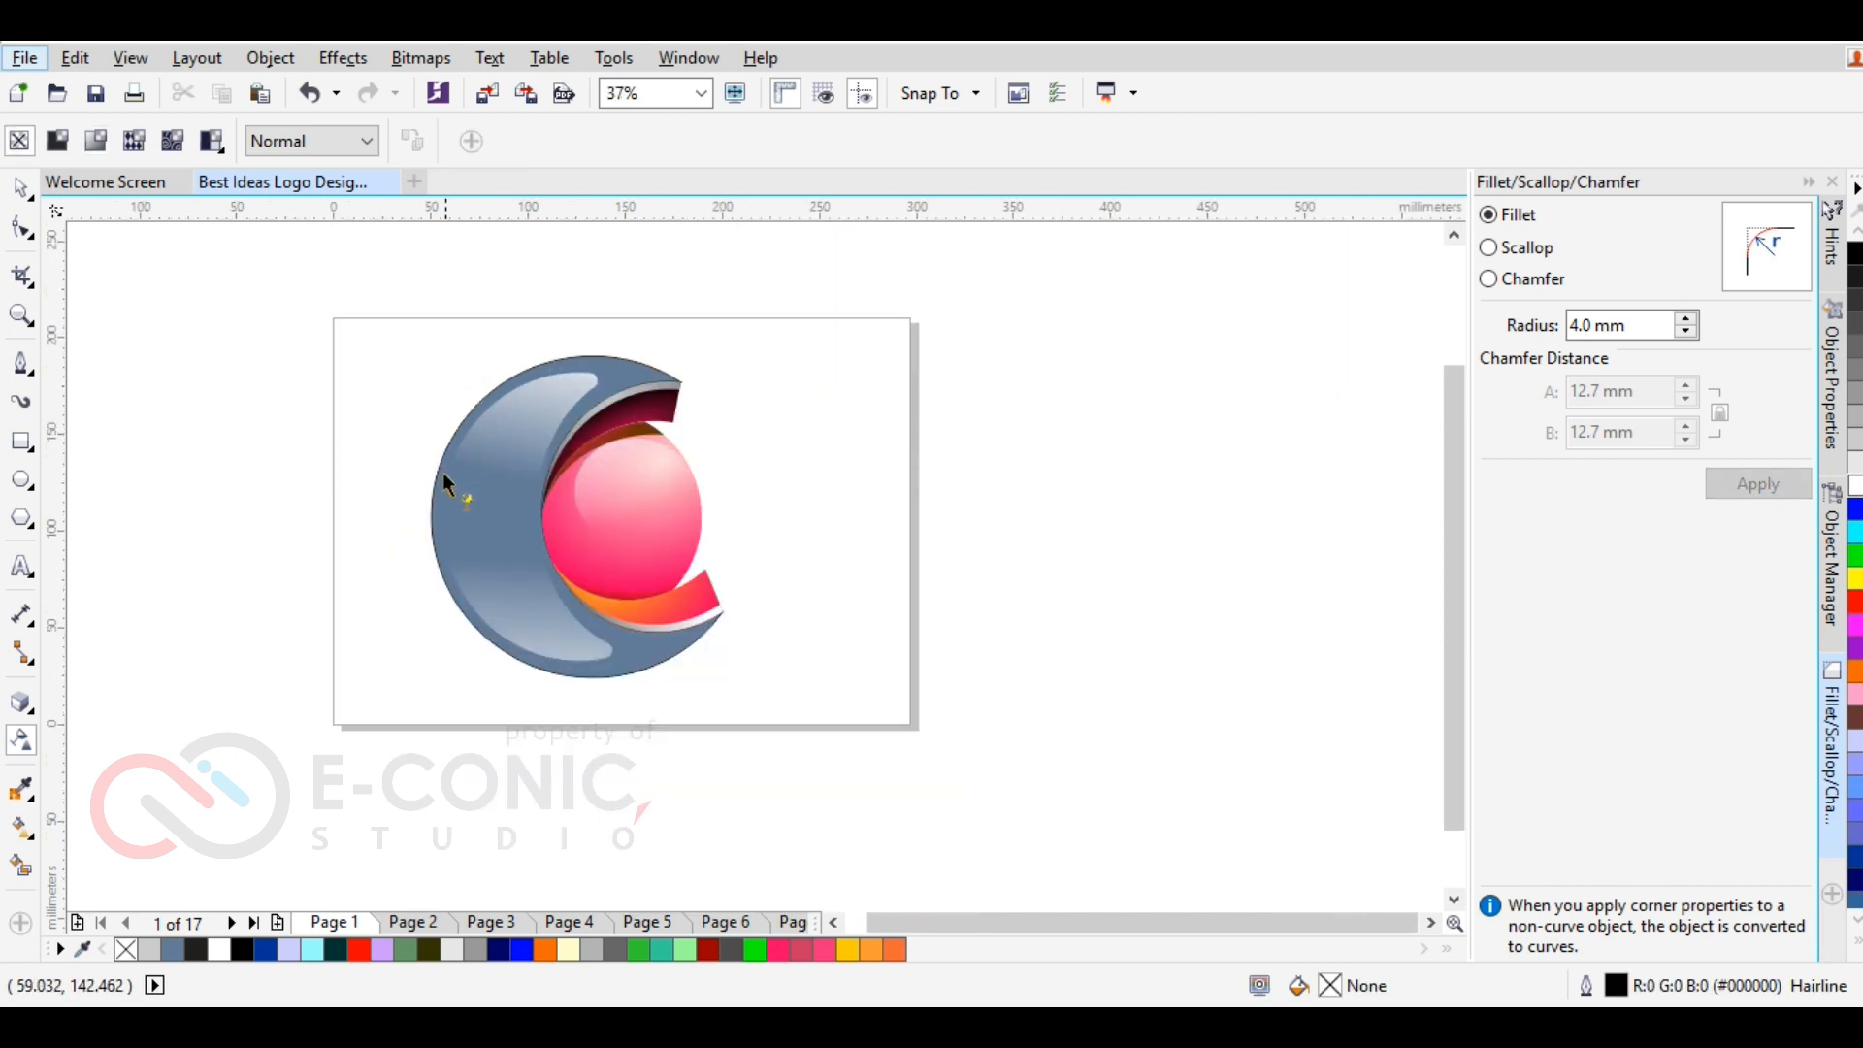
{"action": "left_click", "coordinate": [481, 594]}
{"action": "scroll", "coordinate": [481, 641], "scroll_direction": "up", "scroll_amount": 2}
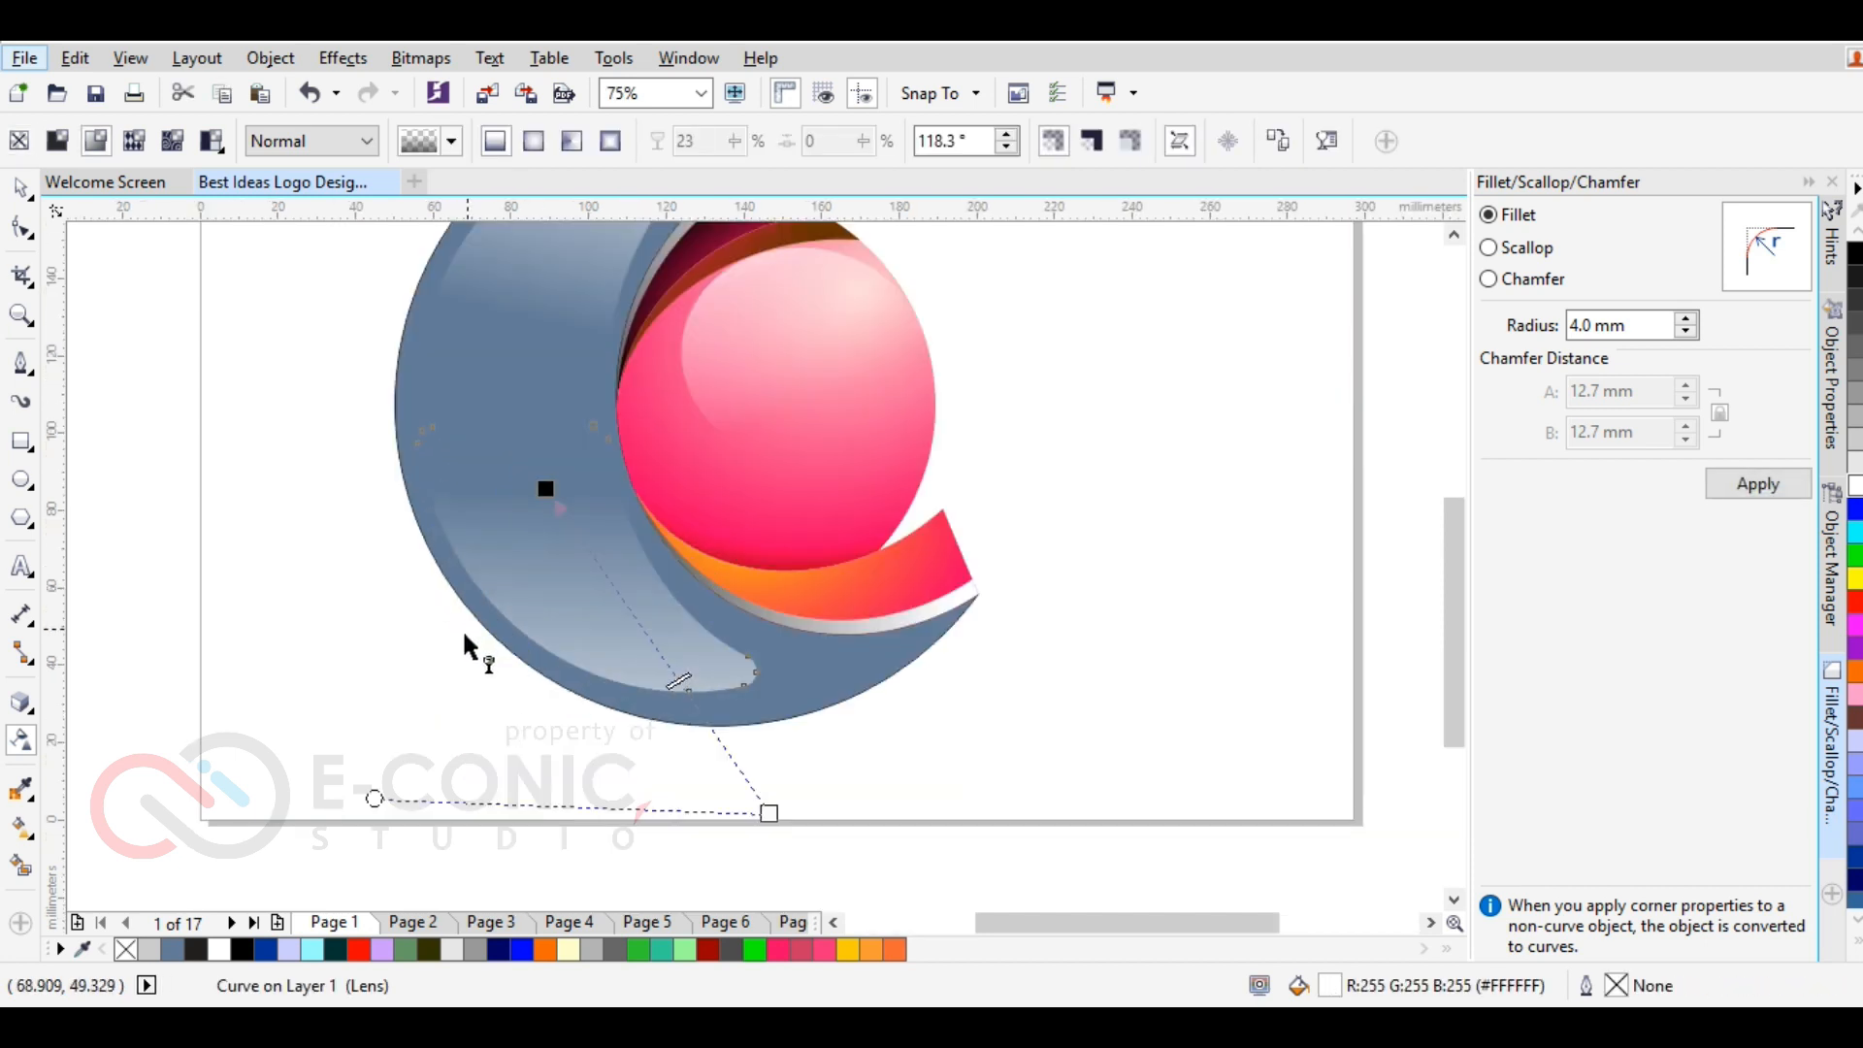
{"action": "left_click_drag", "start_coordinate": [373, 799], "coordinate": [374, 844]}
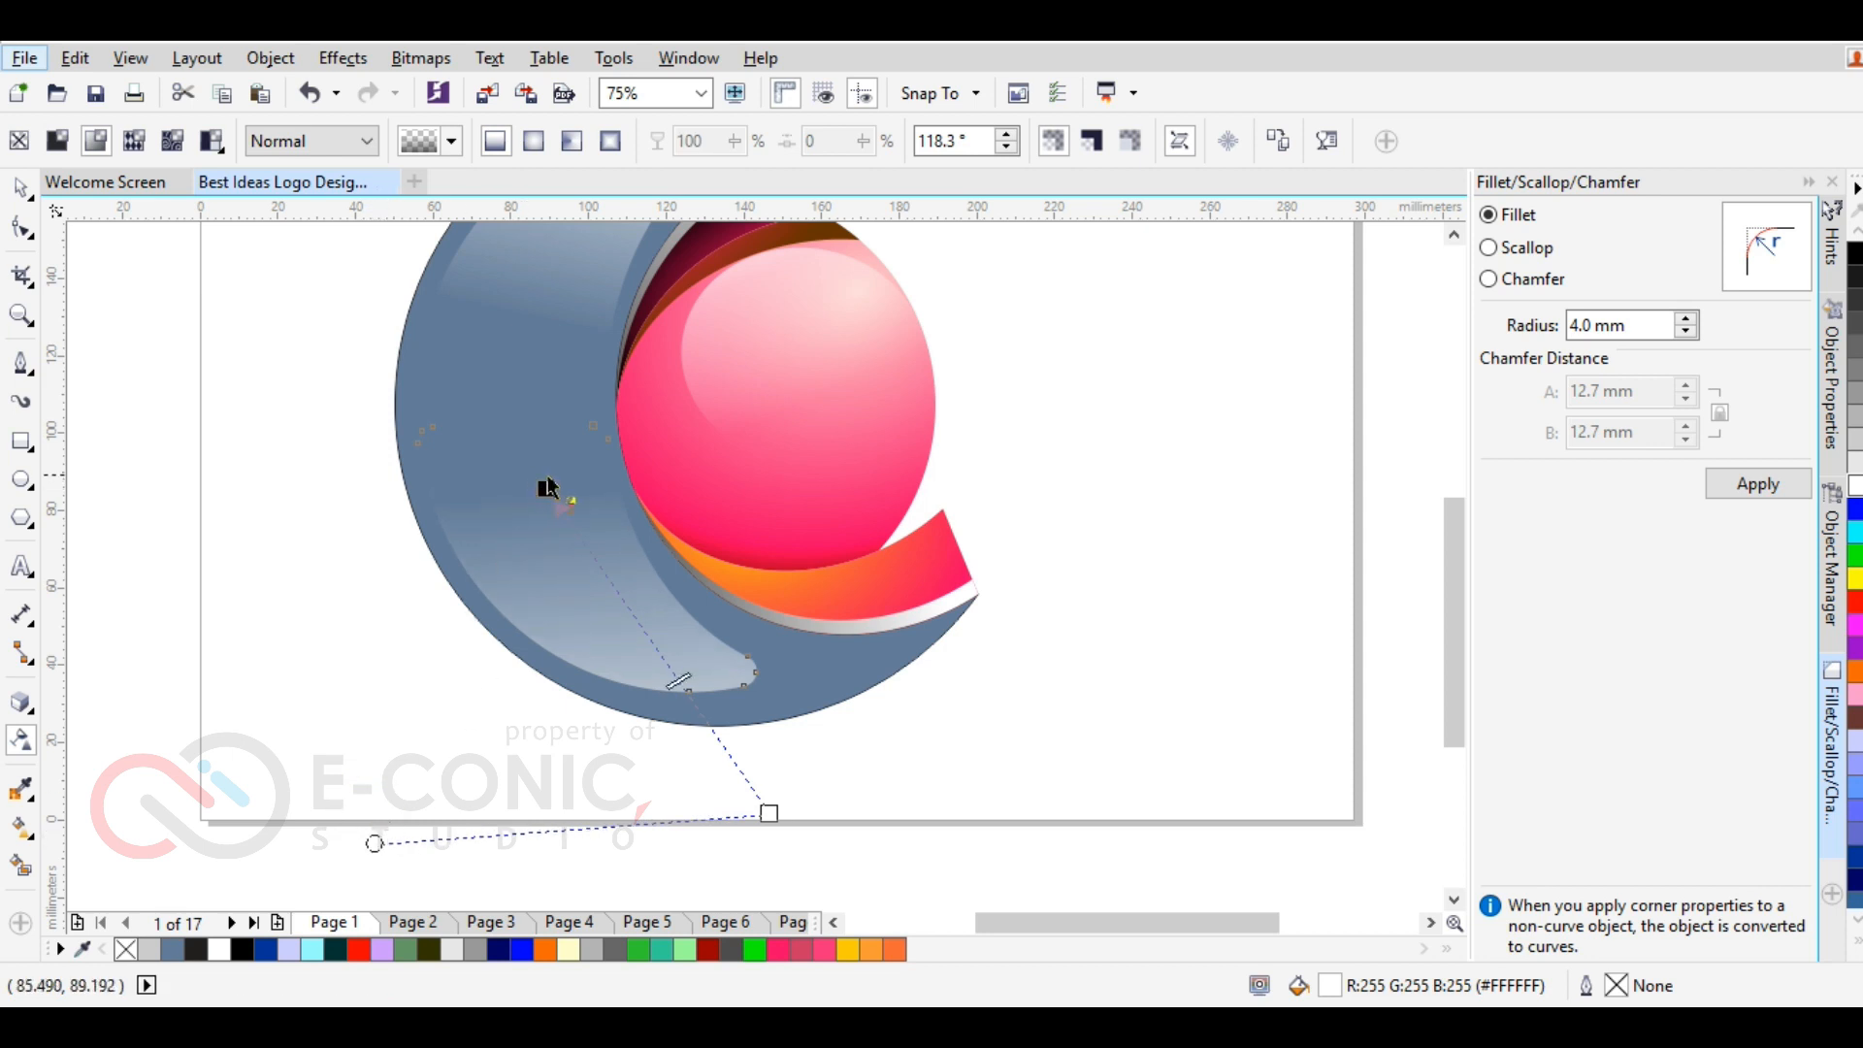
{"action": "left_click_drag", "start_coordinate": [546, 488], "coordinate": [546, 457]}
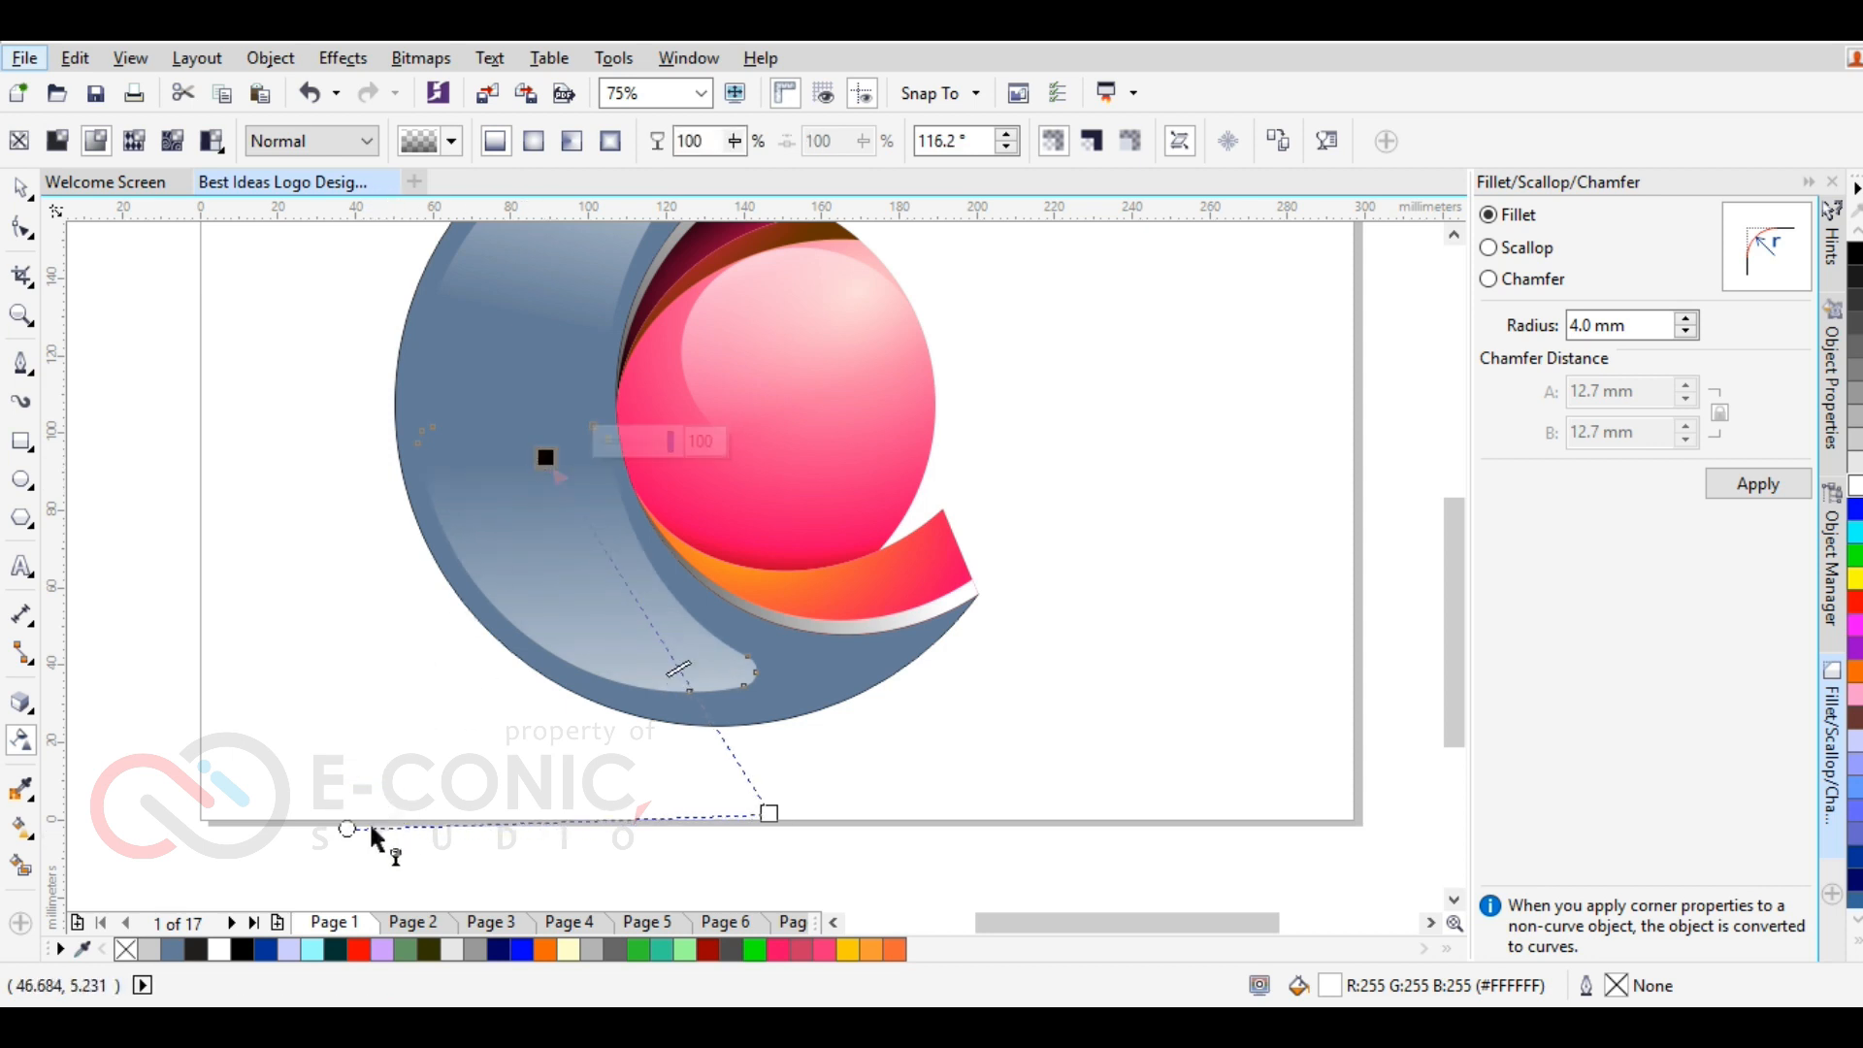
{"action": "left_click_drag", "start_coordinate": [350, 828], "coordinate": [352, 853]}
{"action": "left_click_drag", "start_coordinate": [770, 813], "coordinate": [719, 819]}
{"action": "left_click", "coordinate": [399, 616]}
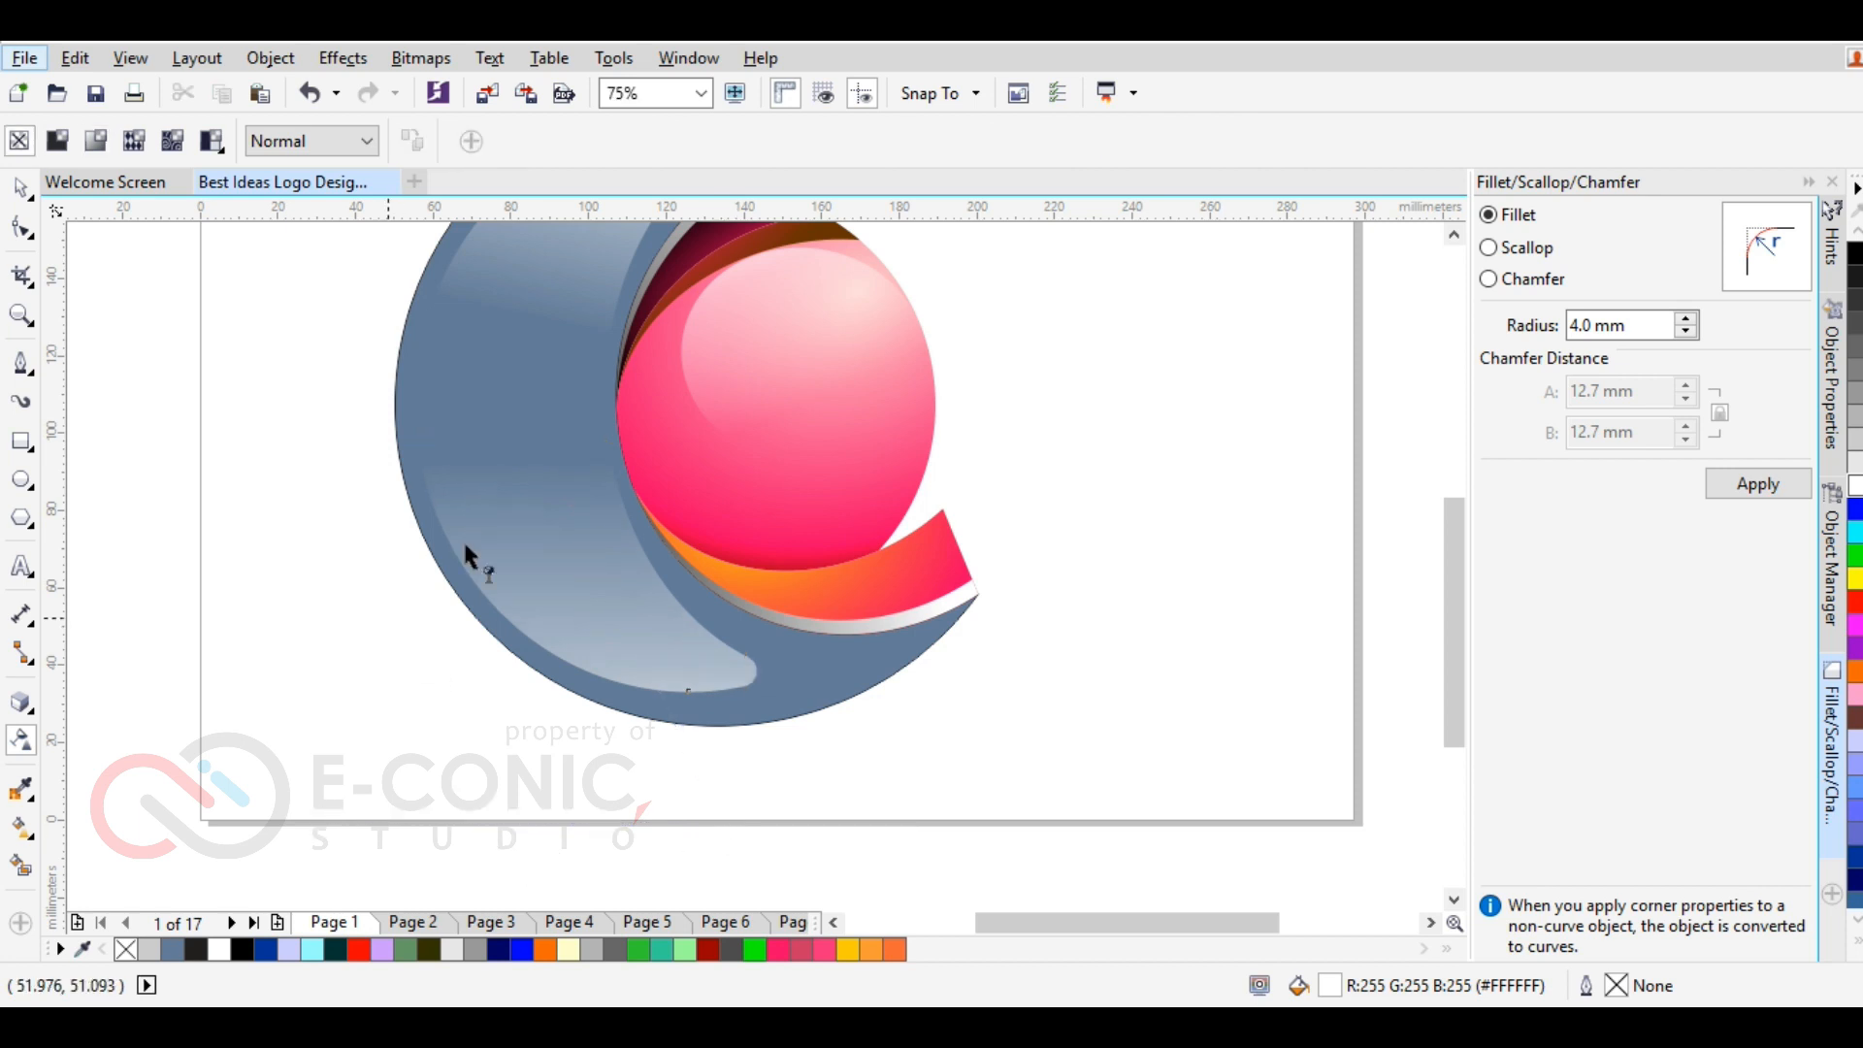
Fine-tune the direction and skew of the upper panel's transparency
{"action": "scroll", "coordinate": [510, 517], "scroll_direction": "down", "scroll_amount": 2}
{"action": "left_click", "coordinate": [555, 334]}
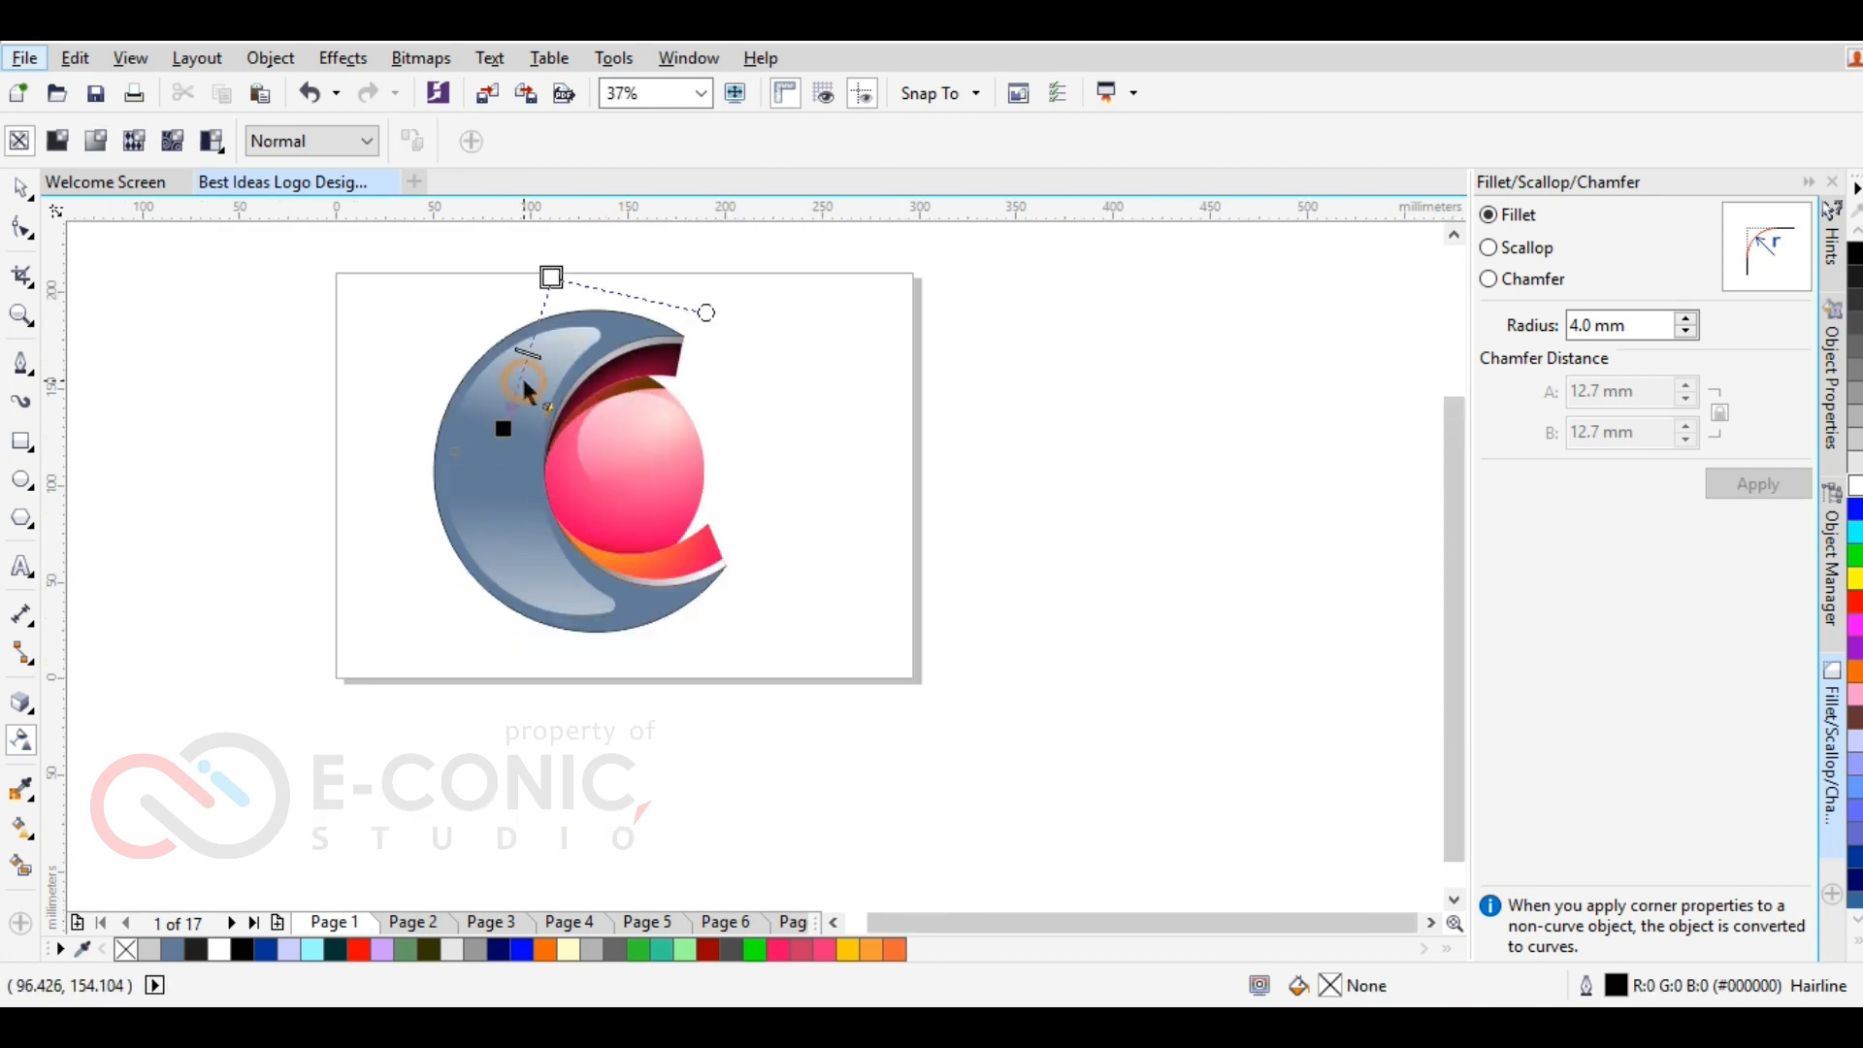
{"action": "scroll", "coordinate": [549, 324], "scroll_direction": "up", "scroll_amount": 2}
{"action": "left_click_drag", "start_coordinate": [541, 317], "coordinate": [554, 267]}
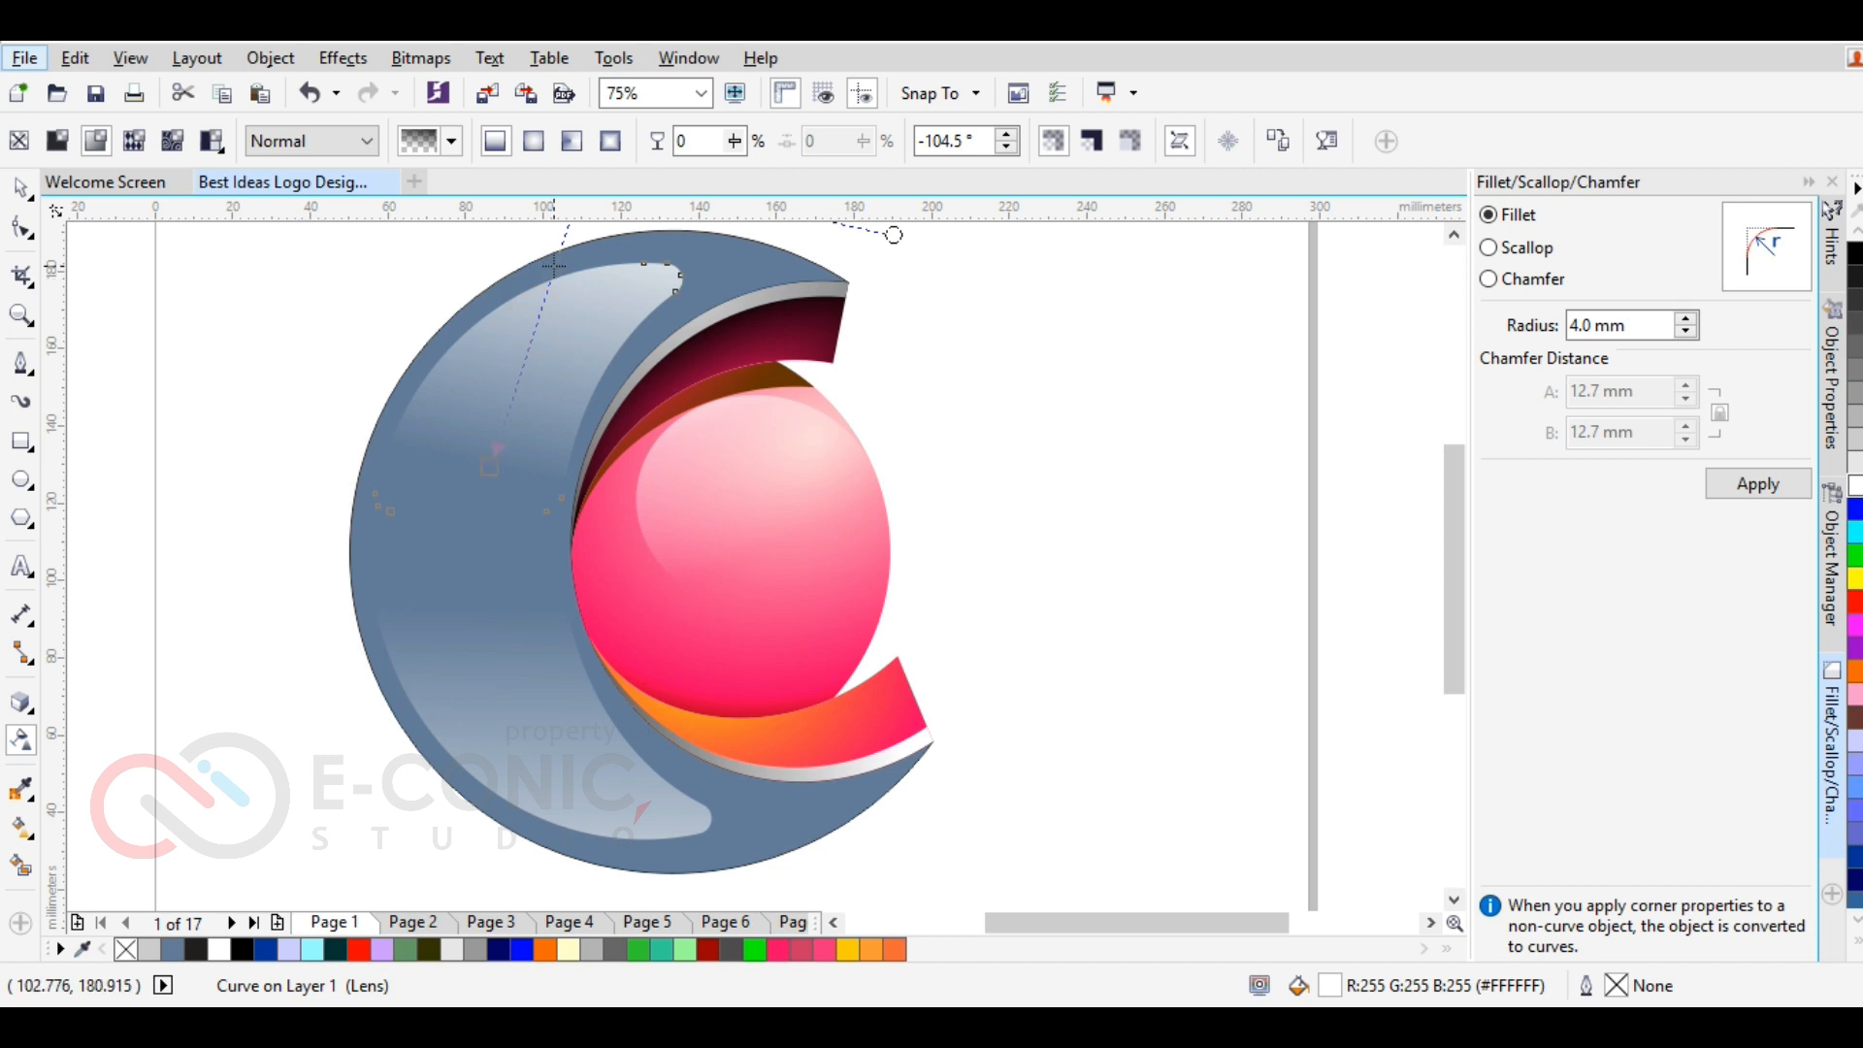
{"action": "left_click", "coordinate": [490, 467]}
{"action": "scroll", "coordinate": [699, 416], "scroll_direction": "down", "scroll_amount": 2}
{"action": "left_click_drag", "start_coordinate": [814, 321], "coordinate": [818, 306]}
{"action": "left_click", "coordinate": [838, 388]}
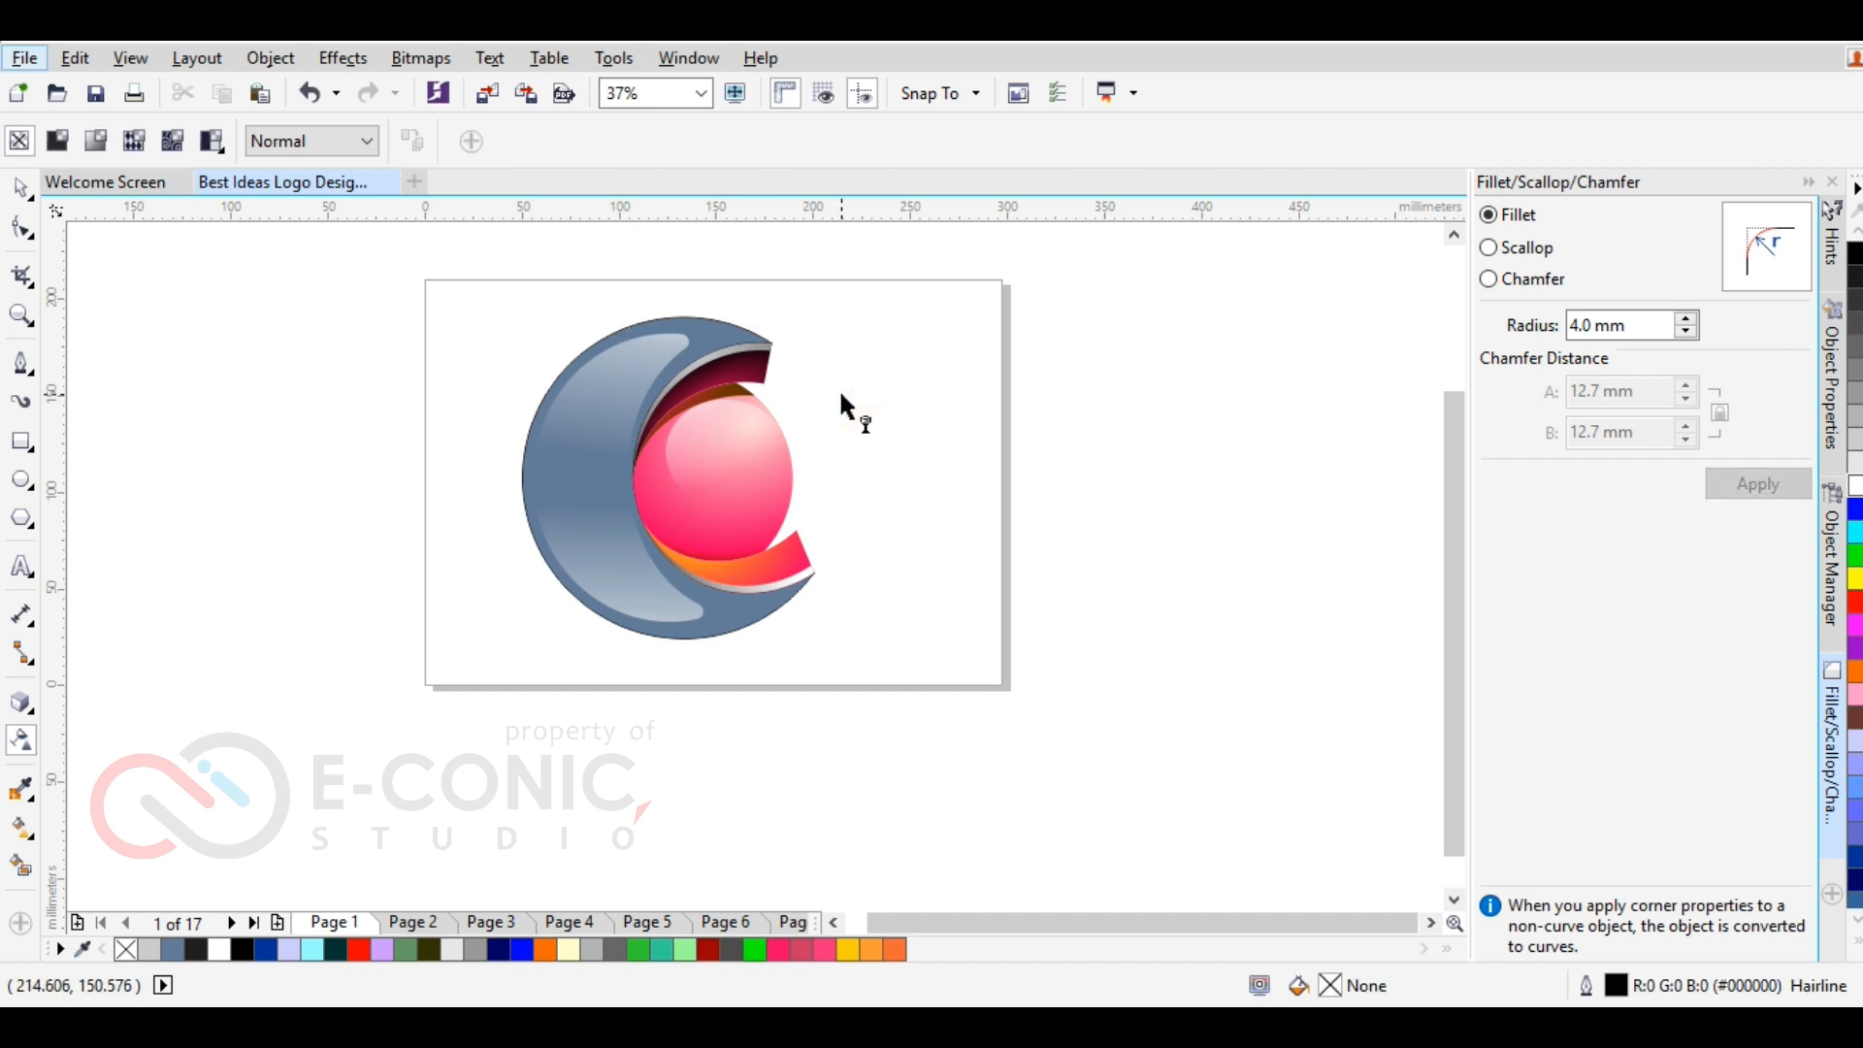
Remove the outline from the blue-grey crescent
{"action": "key", "text": "space"}
{"action": "left_click", "coordinate": [711, 347]}
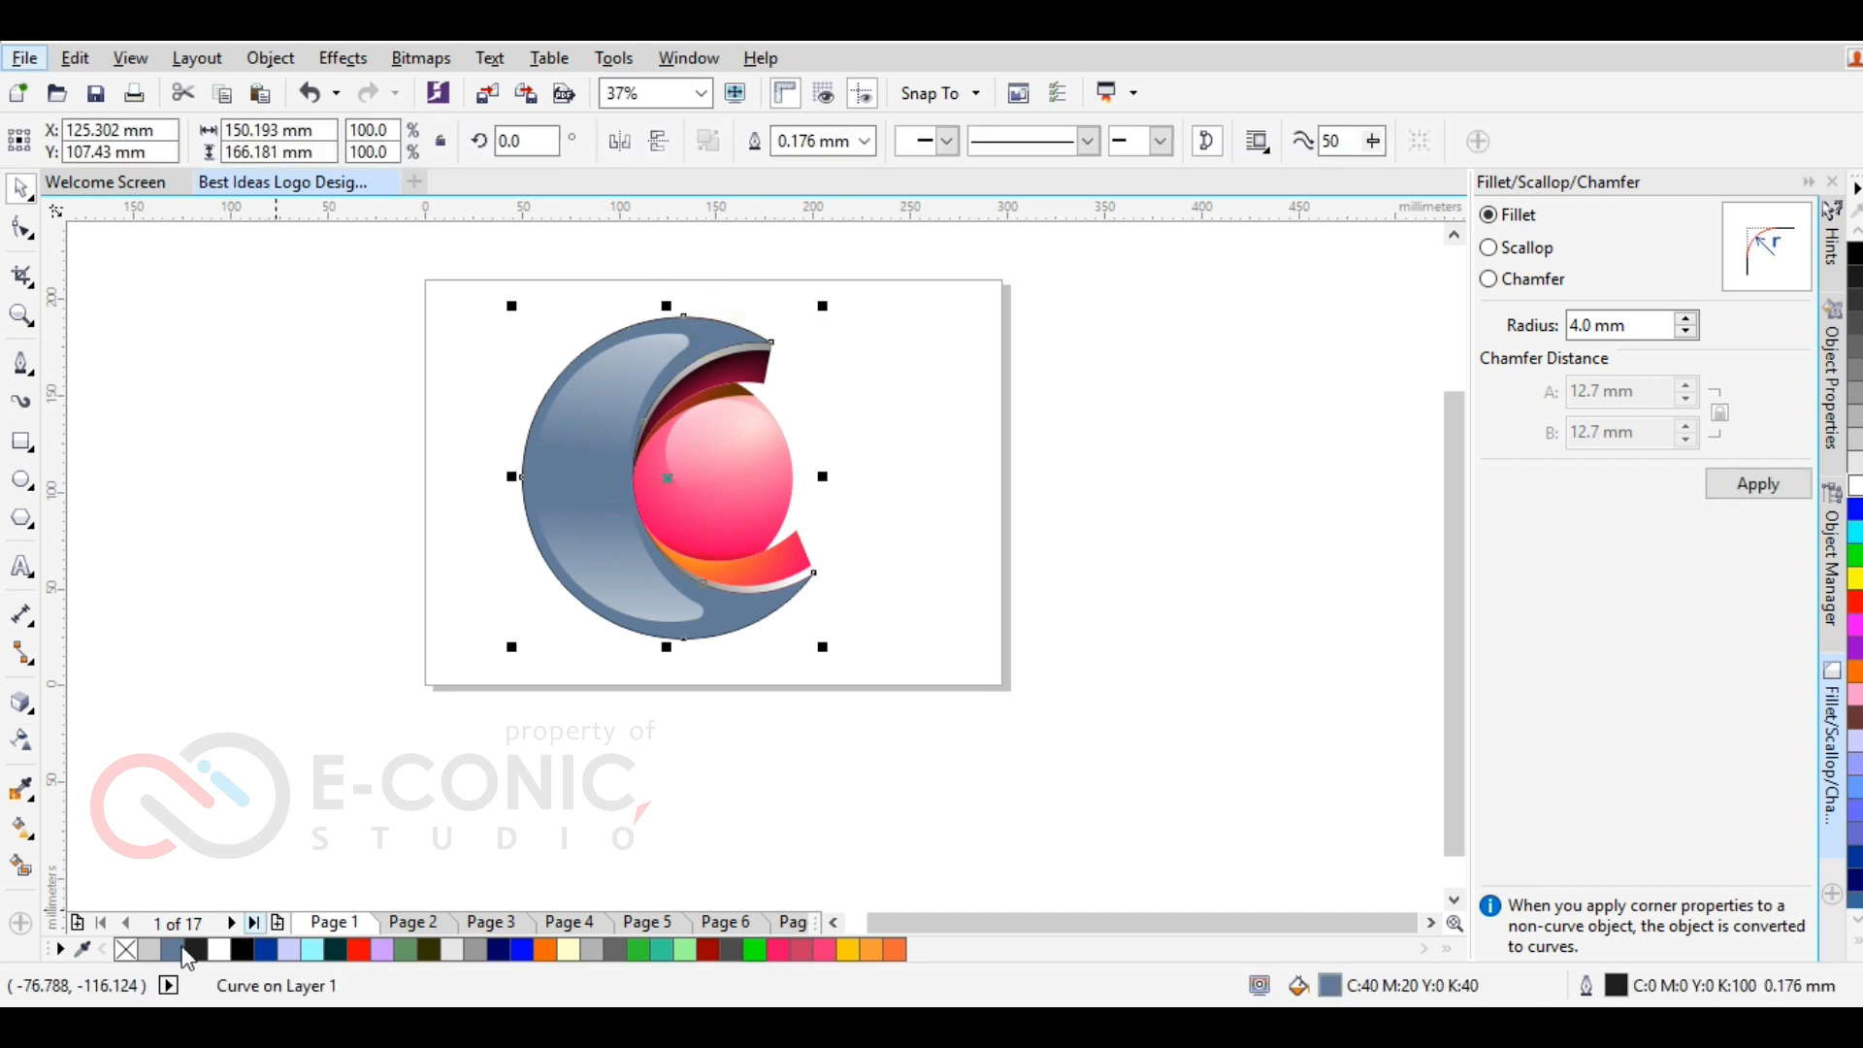
{"action": "right_click", "coordinate": [123, 953]}
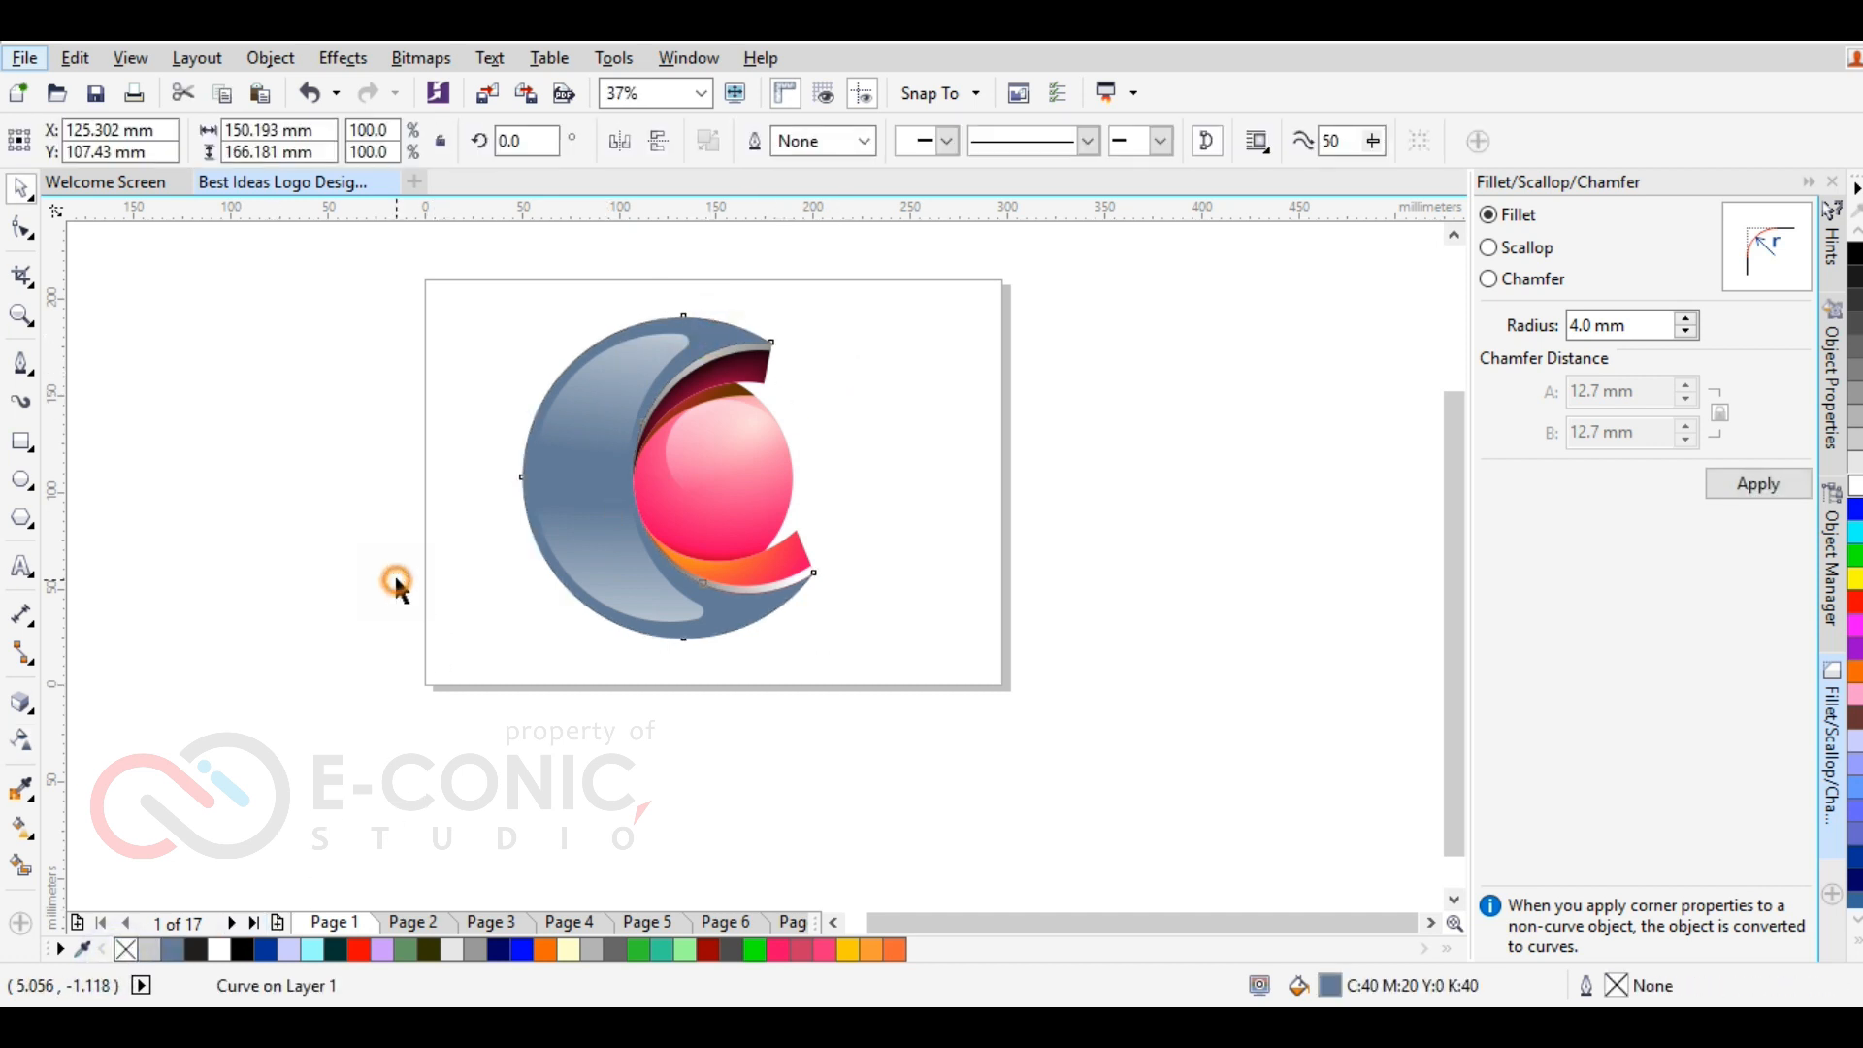
{"action": "key", "text": "Escape"}
{"action": "scroll", "coordinate": [707, 323], "scroll_direction": "up", "scroll_amount": 2}
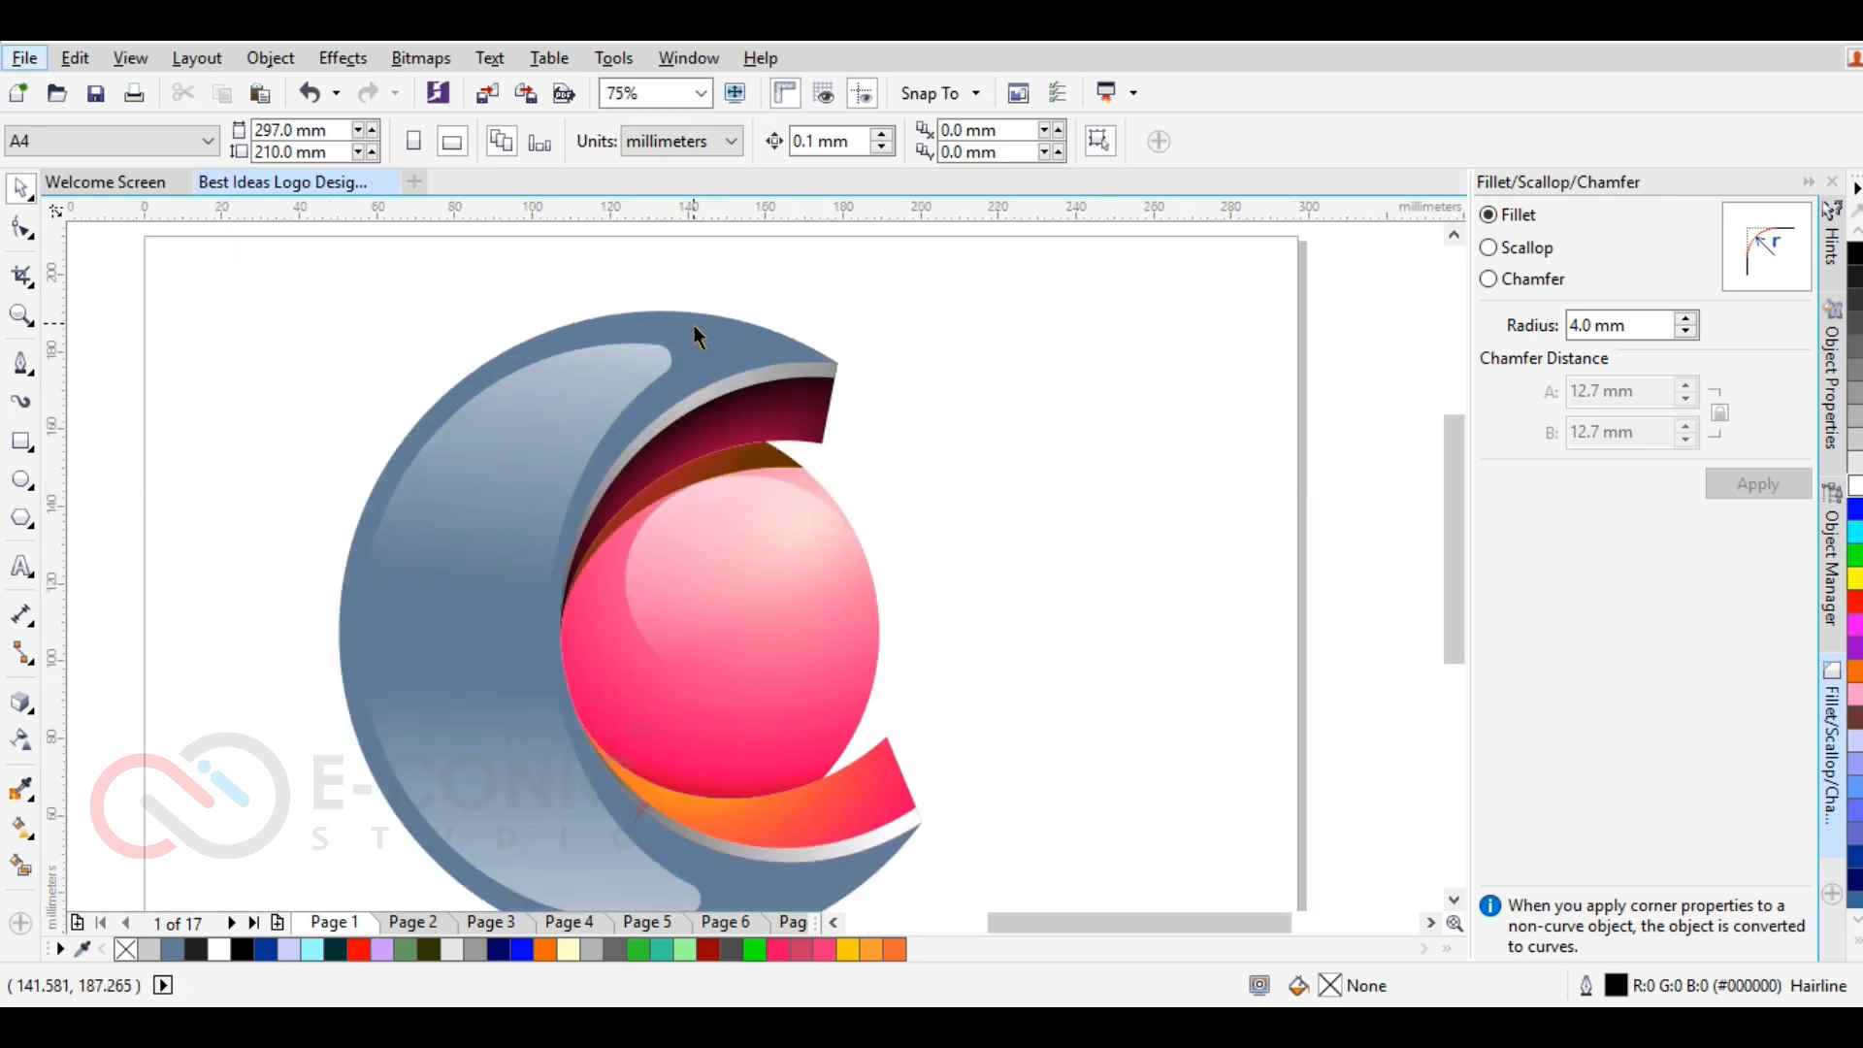
Copy the pink sphere's gradient fill onto the blue-grey crescent
{"action": "left_click", "coordinate": [709, 337]}
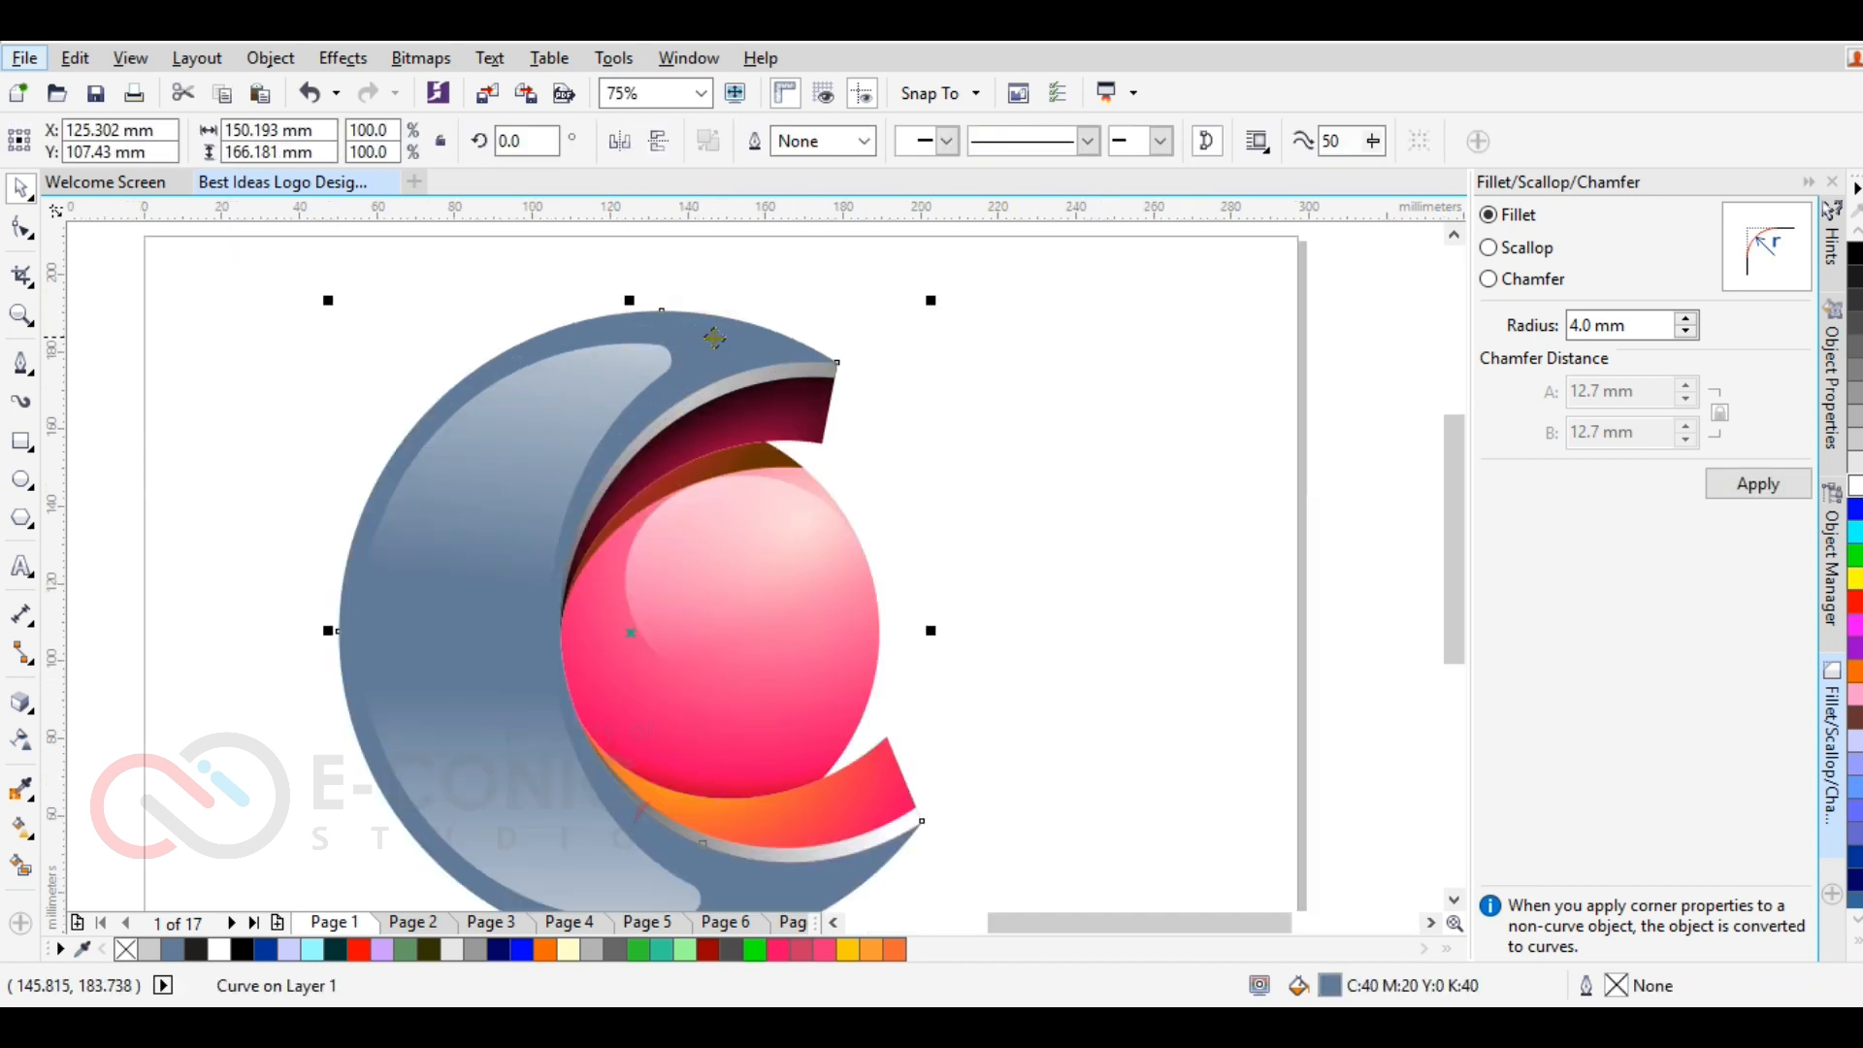
{"action": "left_click", "coordinate": [22, 827]}
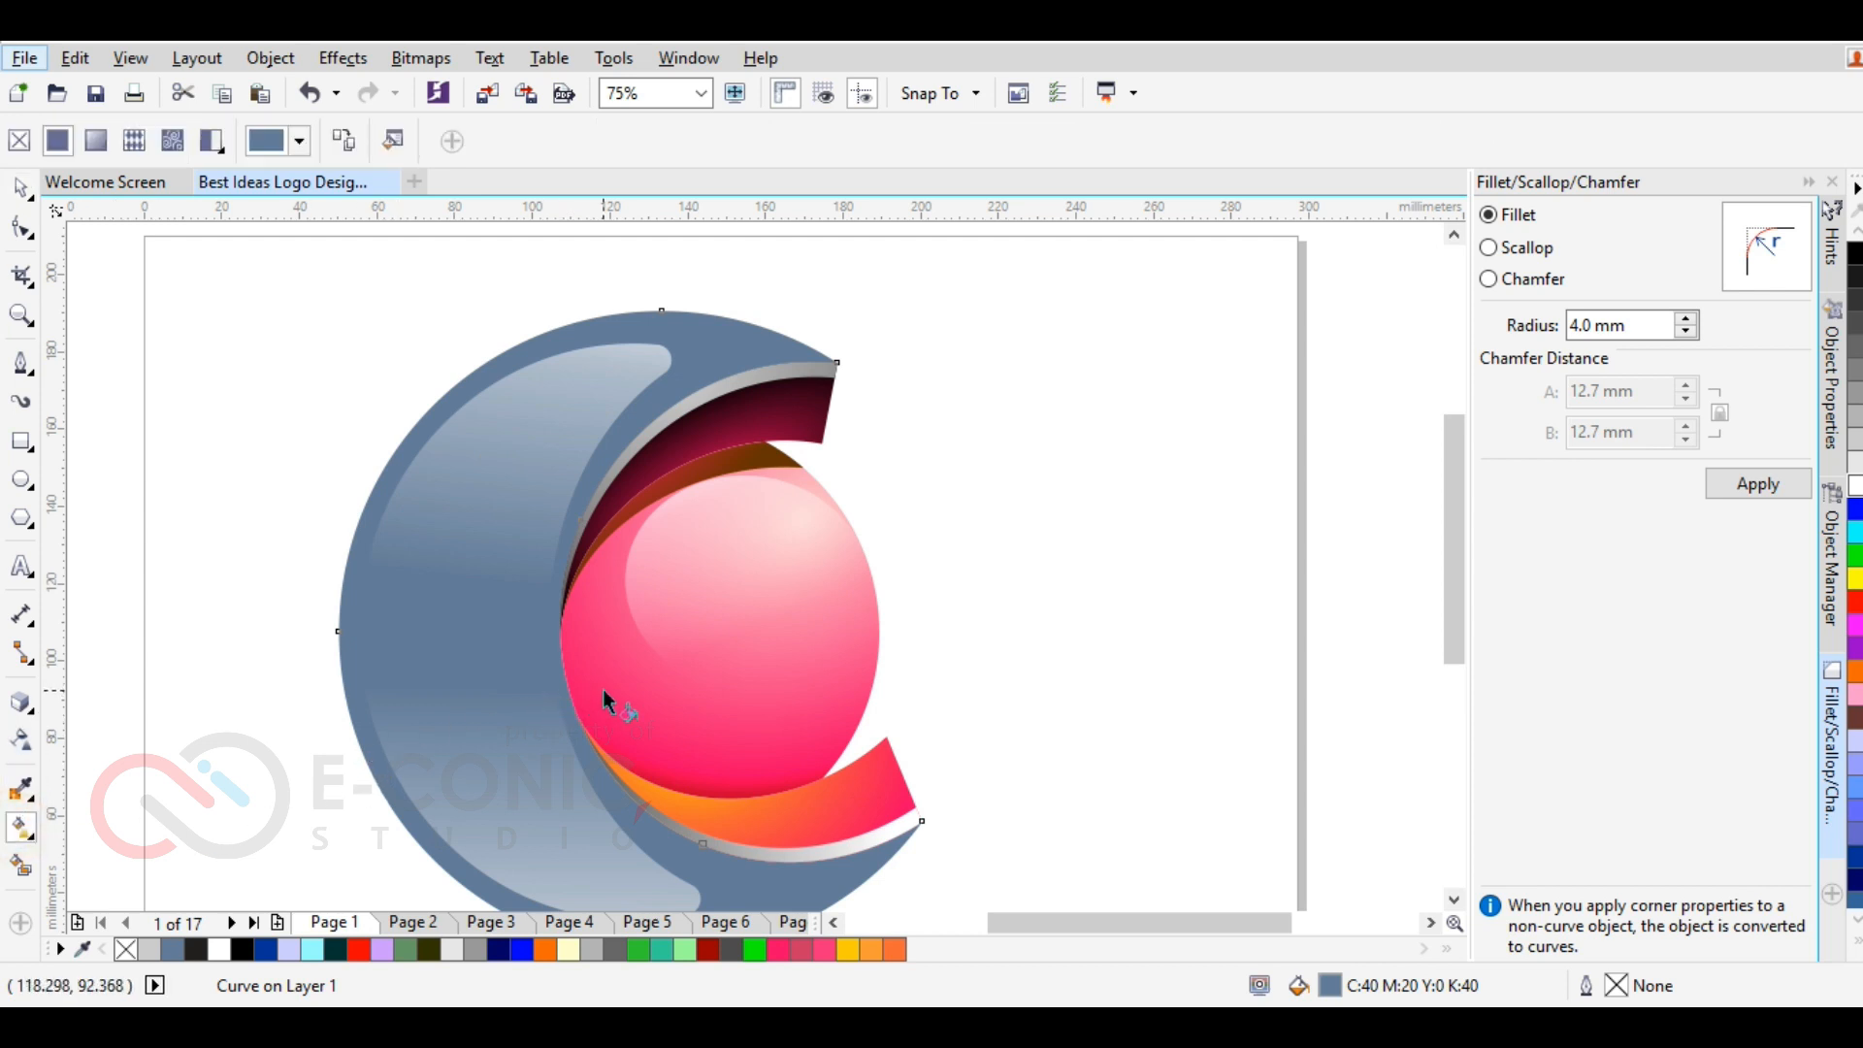
{"action": "left_click", "coordinate": [341, 143]}
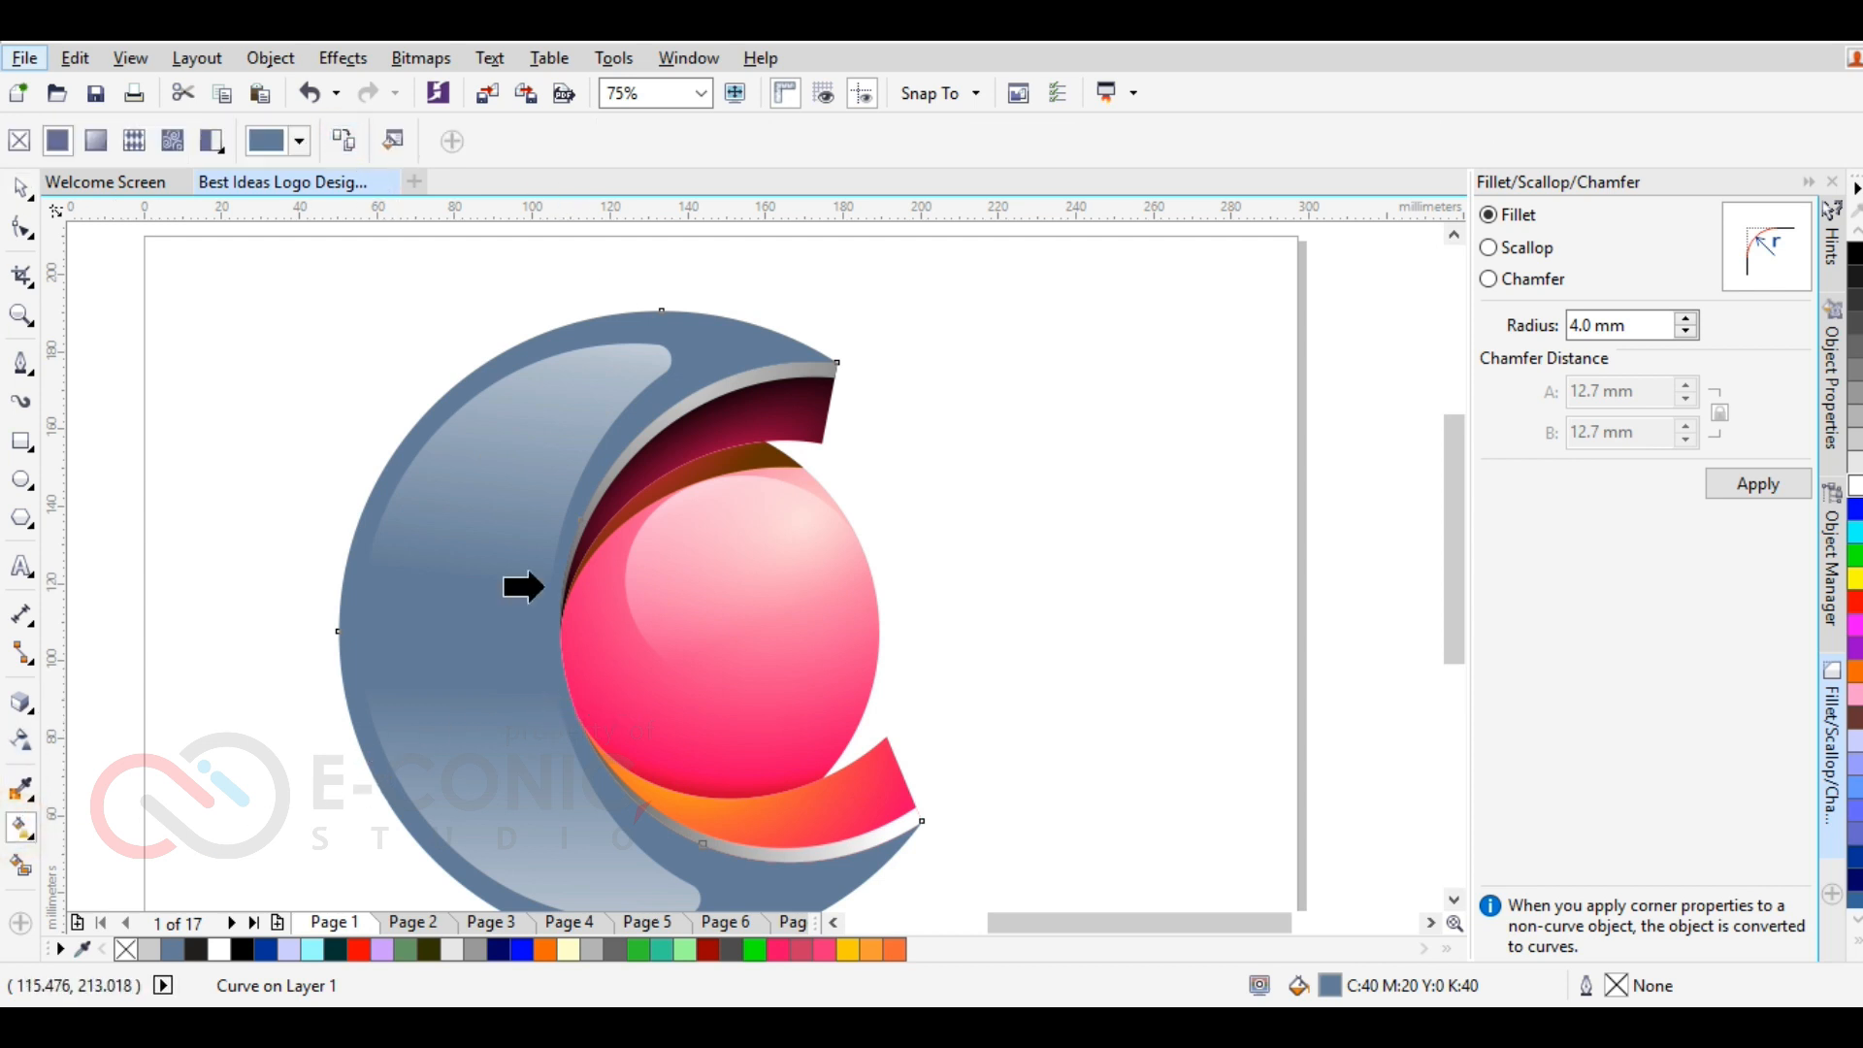
{"action": "left_click", "coordinate": [609, 673]}
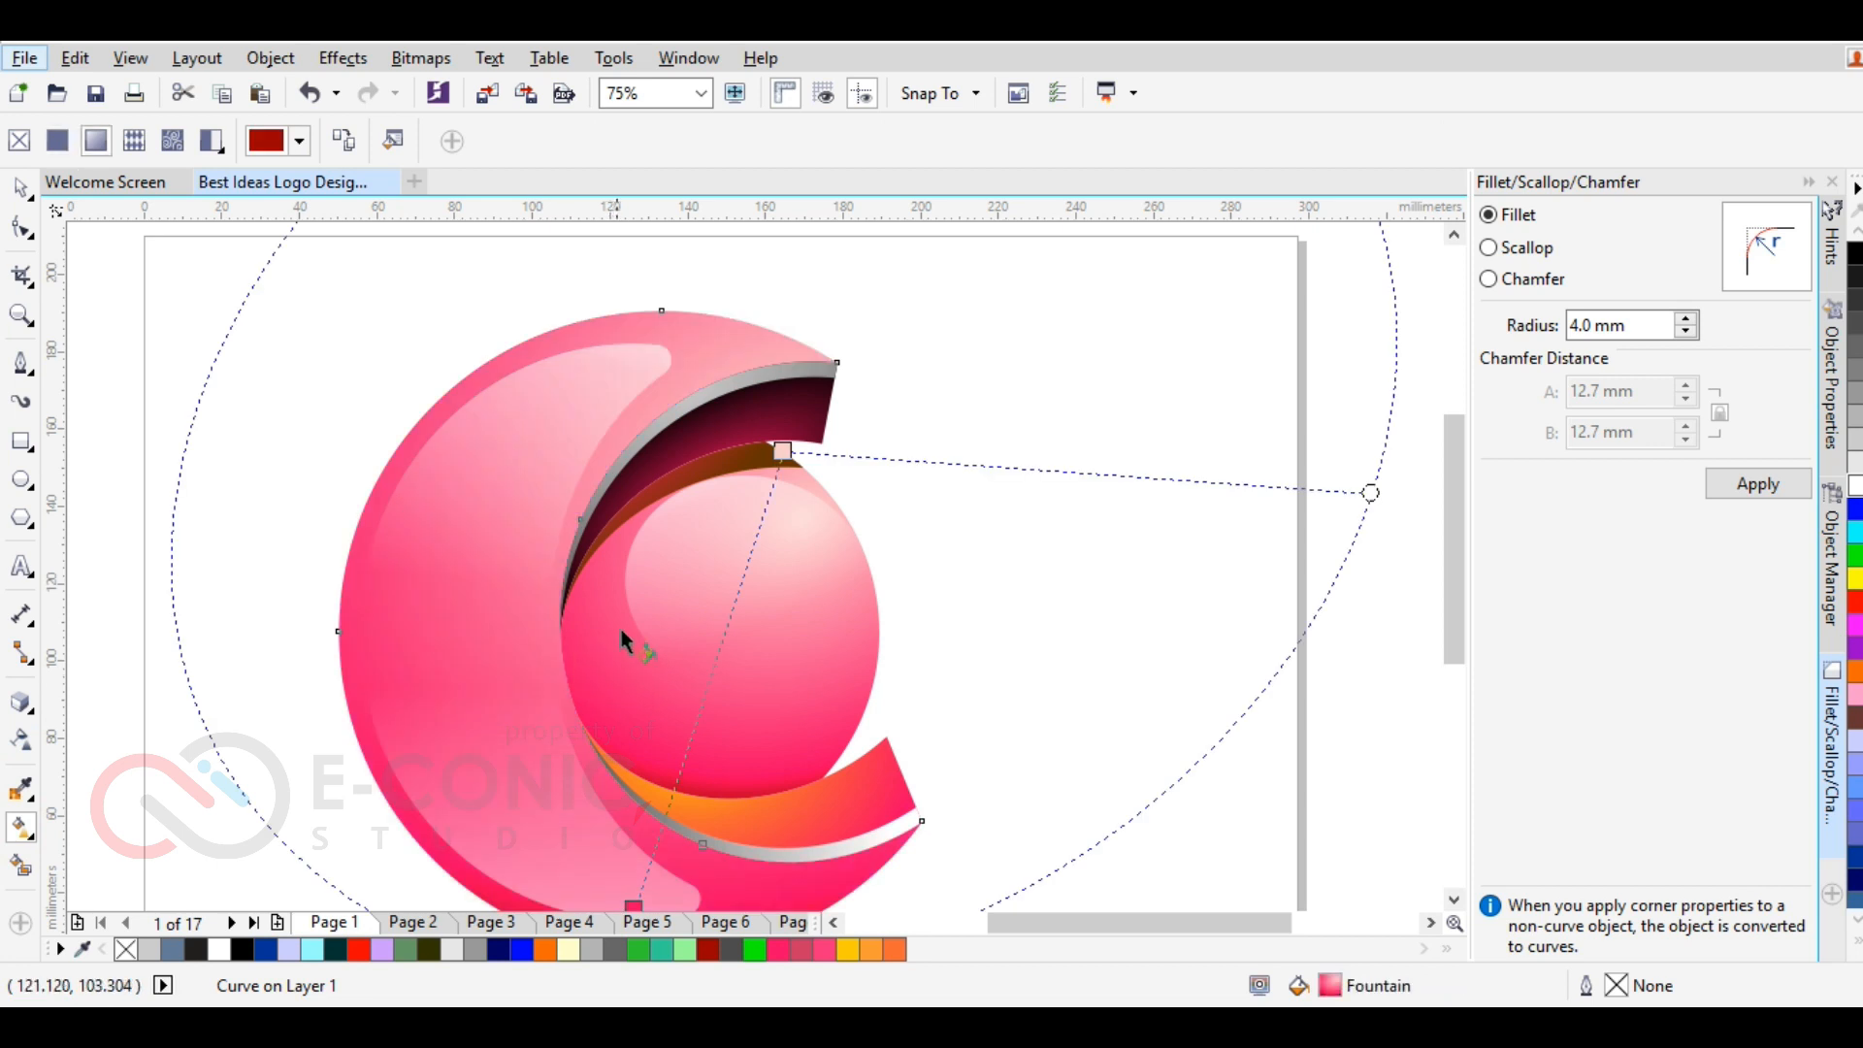
Recolour the crescent's gradient with a light grey start, a mid-grey intermediate stop and a dark grey end
{"action": "scroll", "coordinate": [673, 537], "scroll_direction": "down", "scroll_amount": 1}
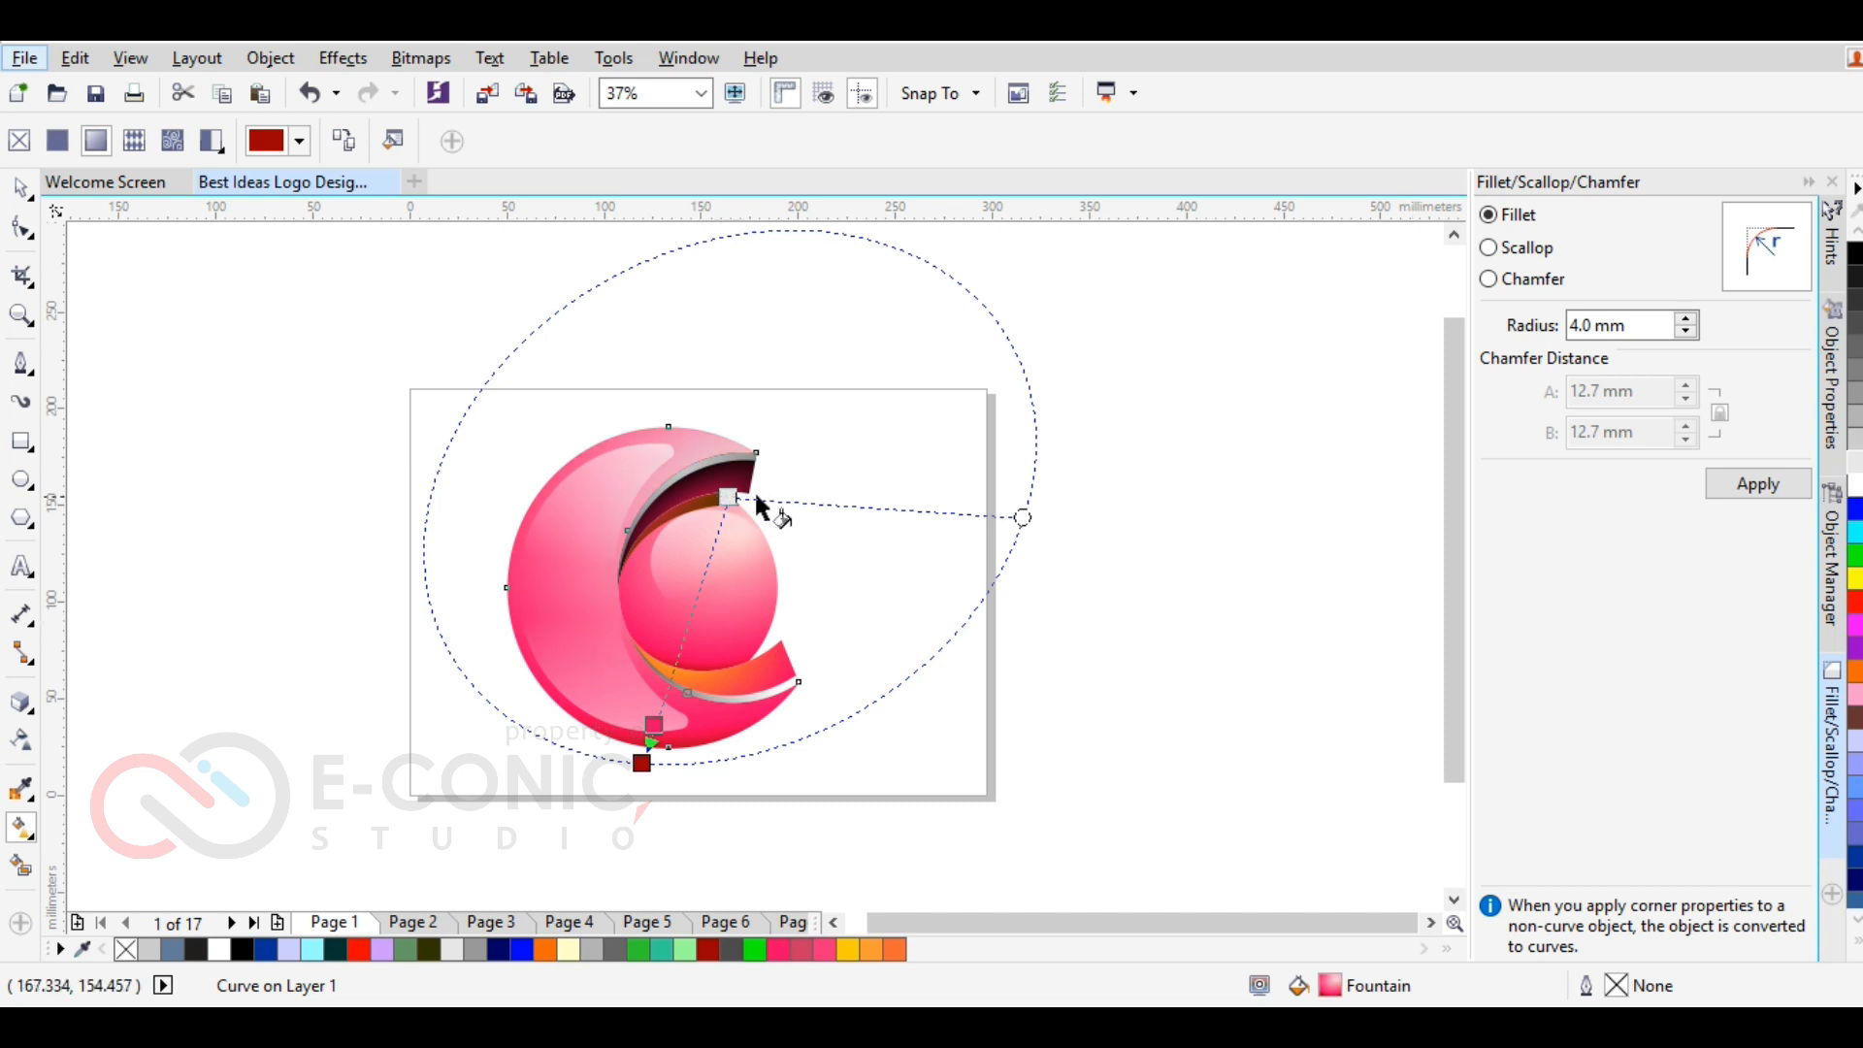
{"action": "left_click_drag", "start_coordinate": [1855, 416], "coordinate": [653, 724]}
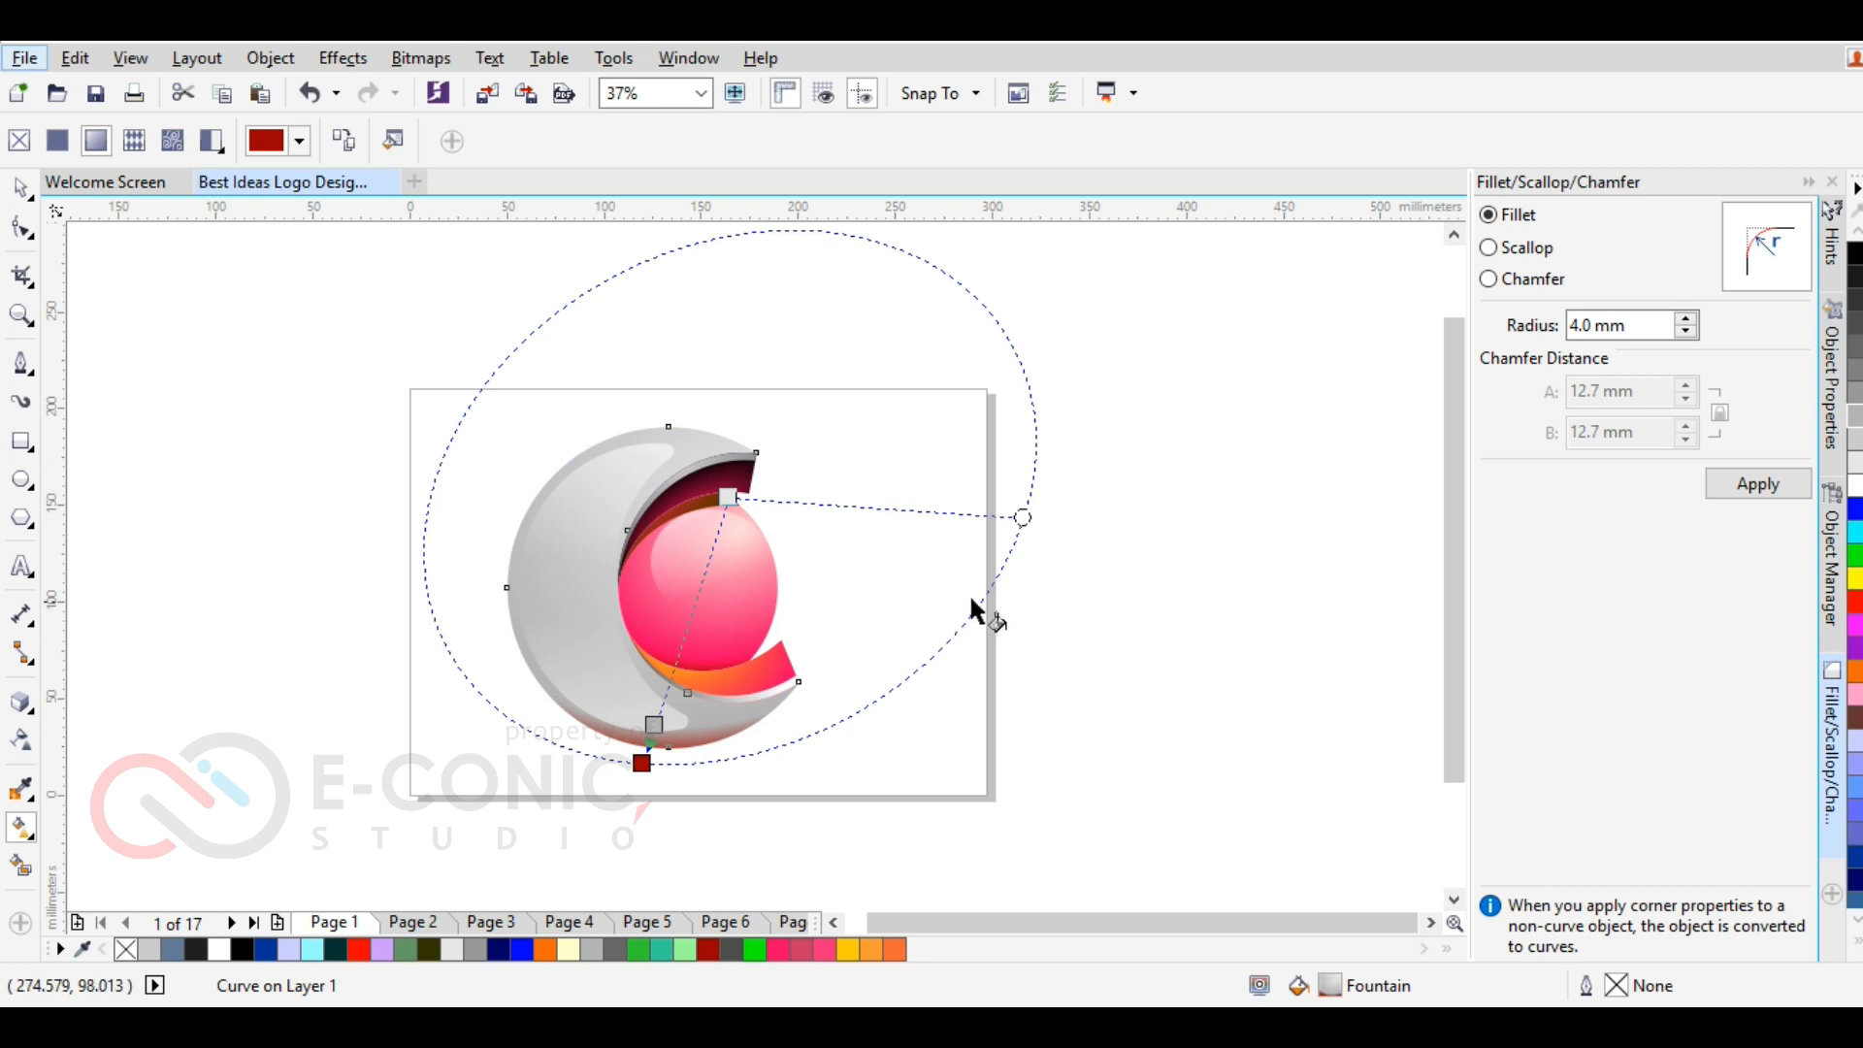
{"action": "left_click_drag", "start_coordinate": [1856, 305], "coordinate": [641, 763]}
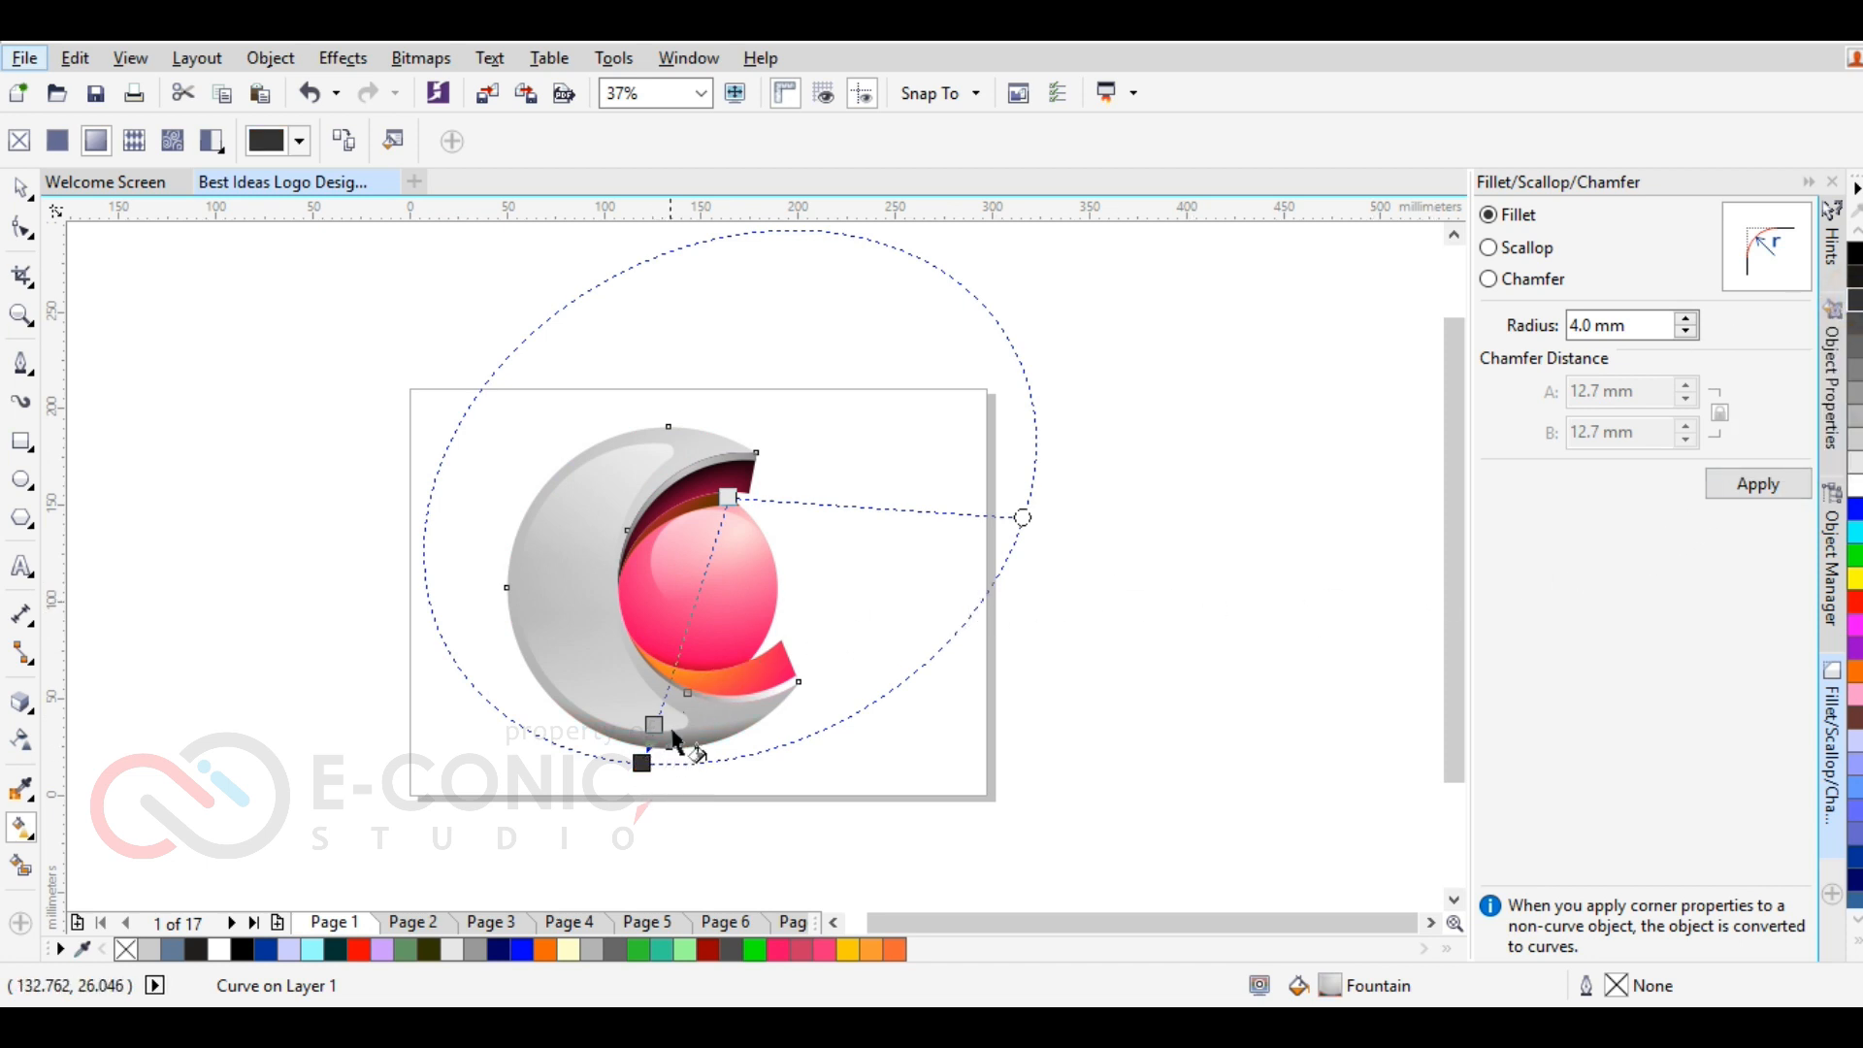
Move the crescent gradient's light centre to the crescent's inner edge and swing its side handle downward and outward
{"action": "scroll", "coordinate": [651, 540], "scroll_direction": "up", "scroll_amount": 2}
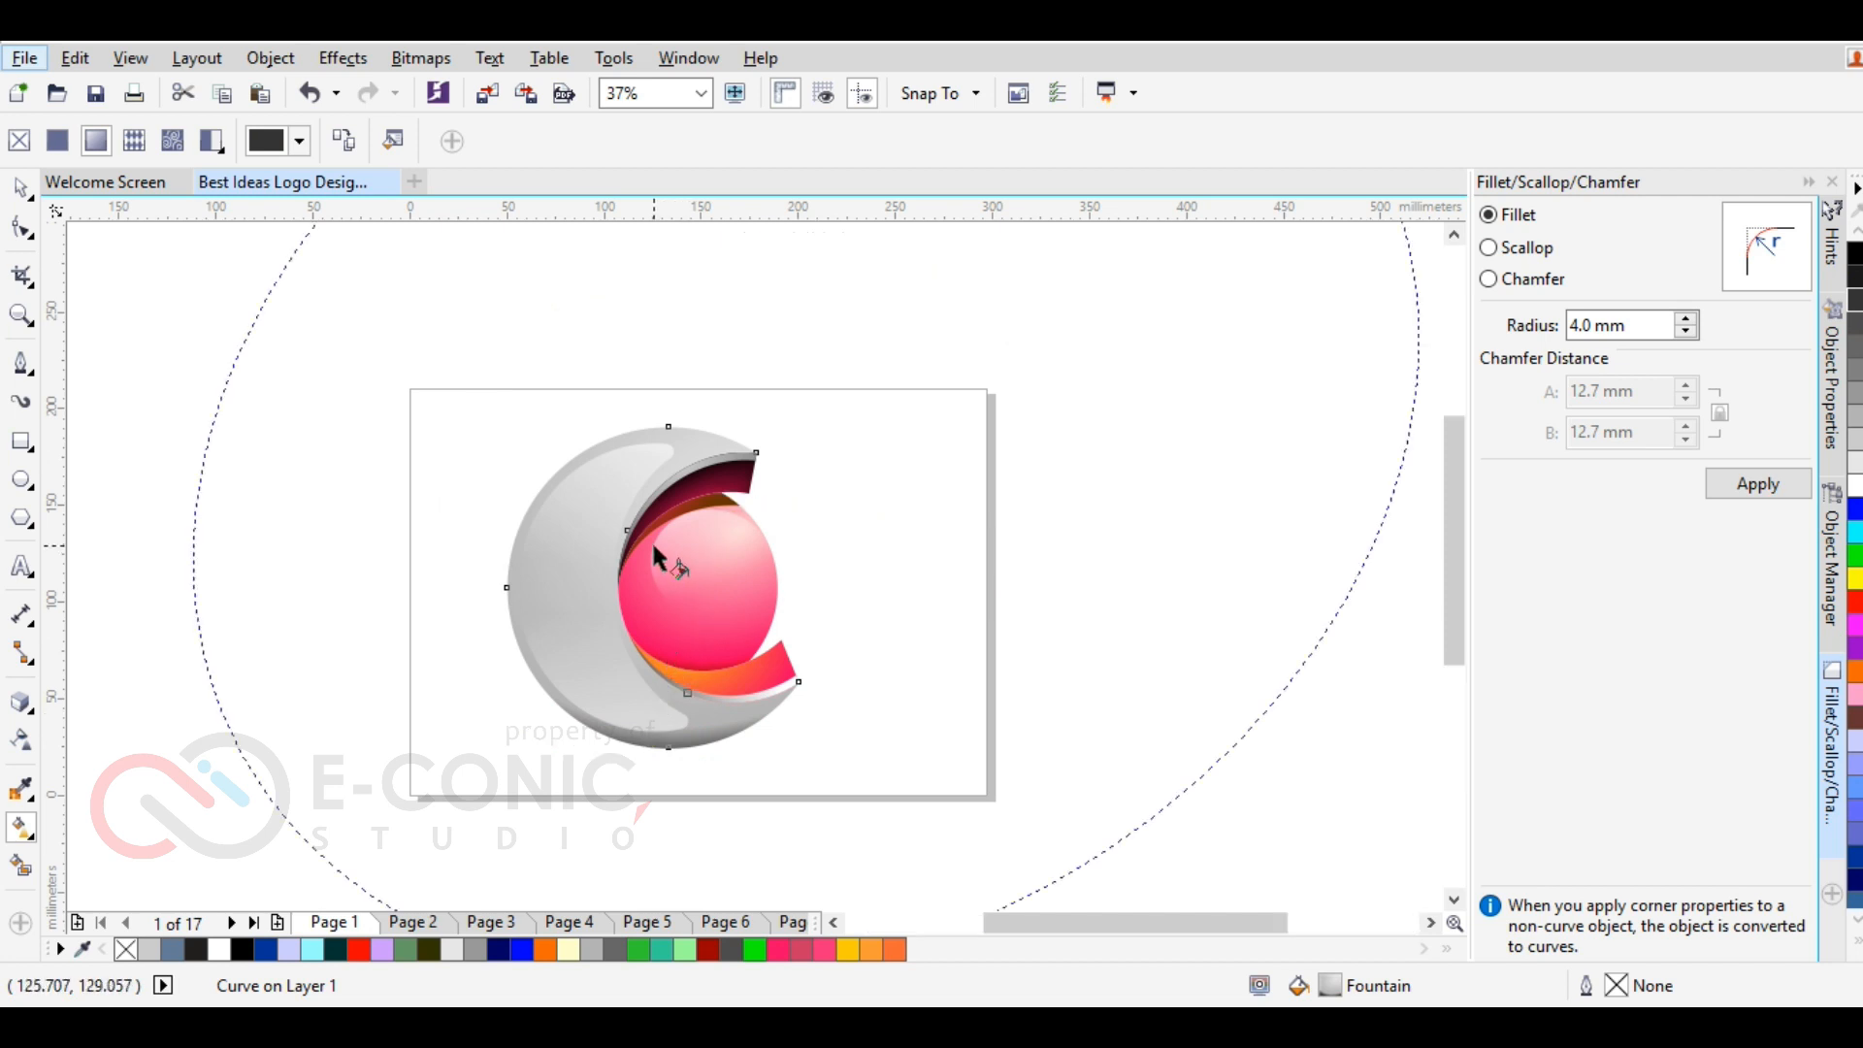
{"action": "left_click_drag", "start_coordinate": [805, 447], "coordinate": [569, 548]}
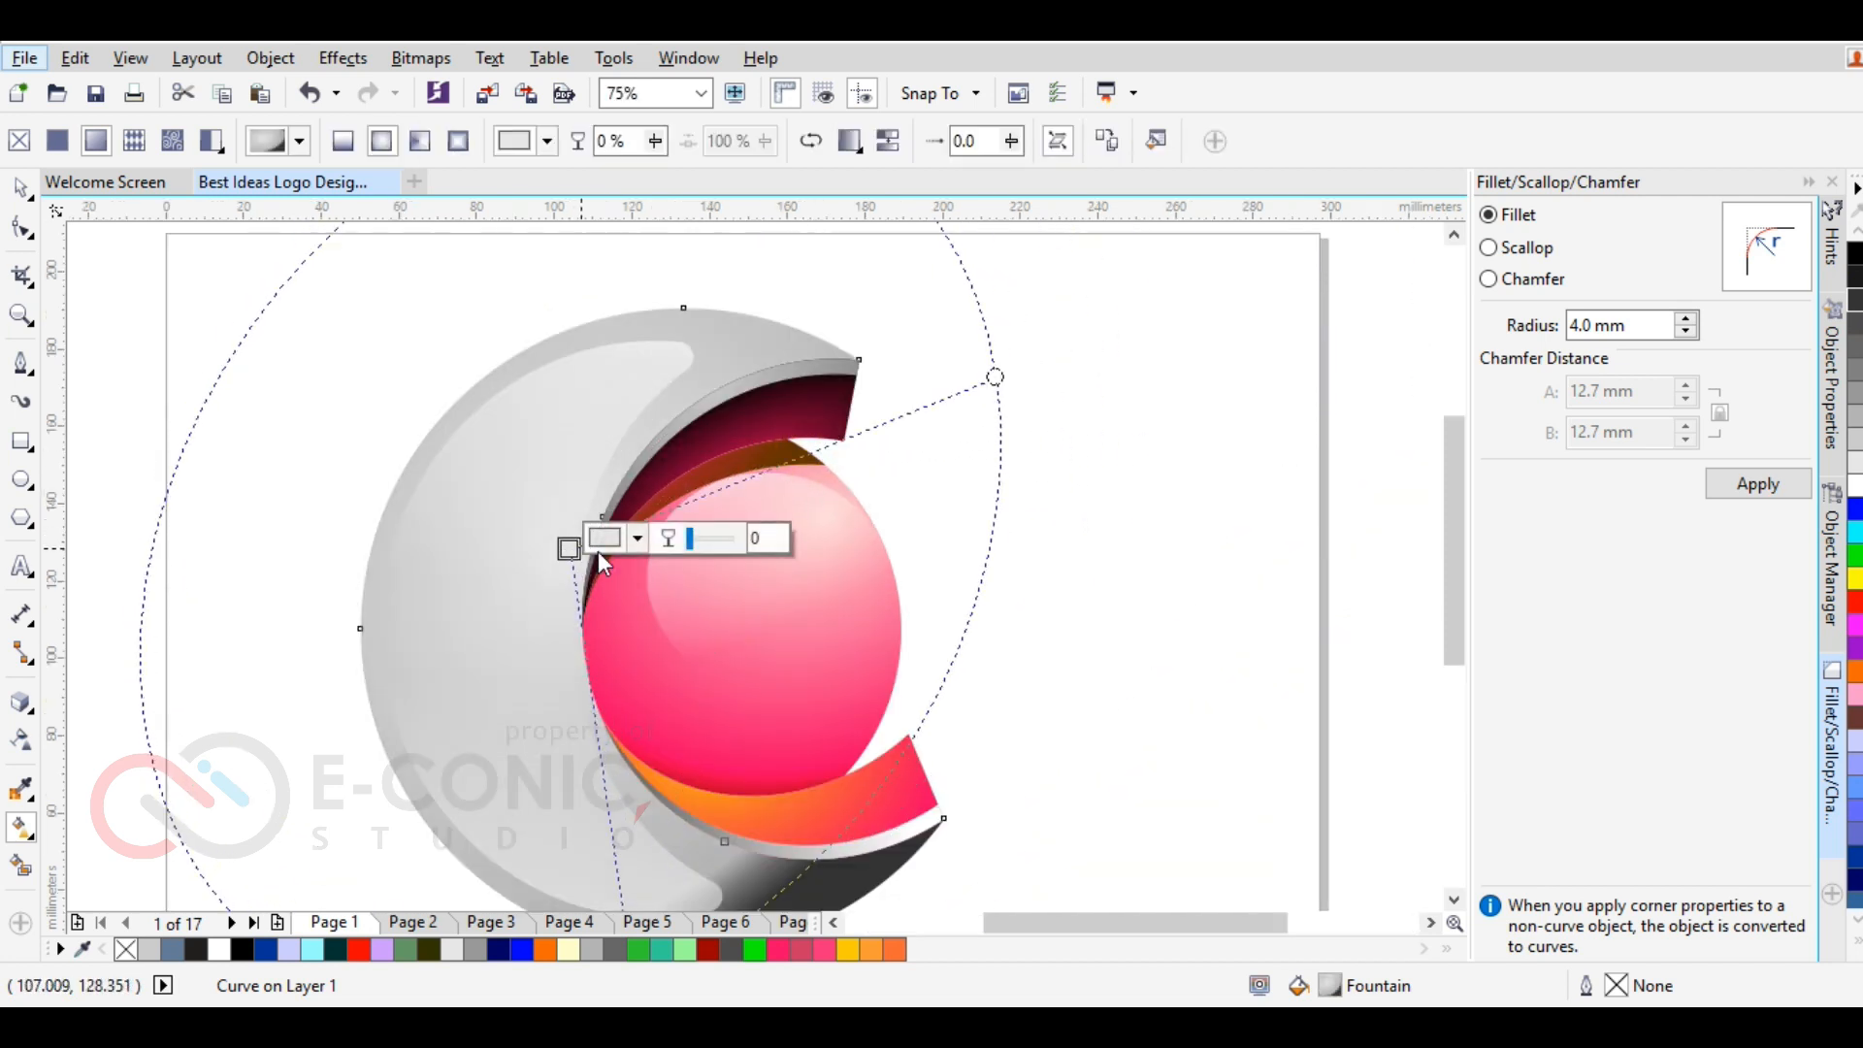
{"action": "left_click_drag", "start_coordinate": [996, 377], "coordinate": [1059, 484]}
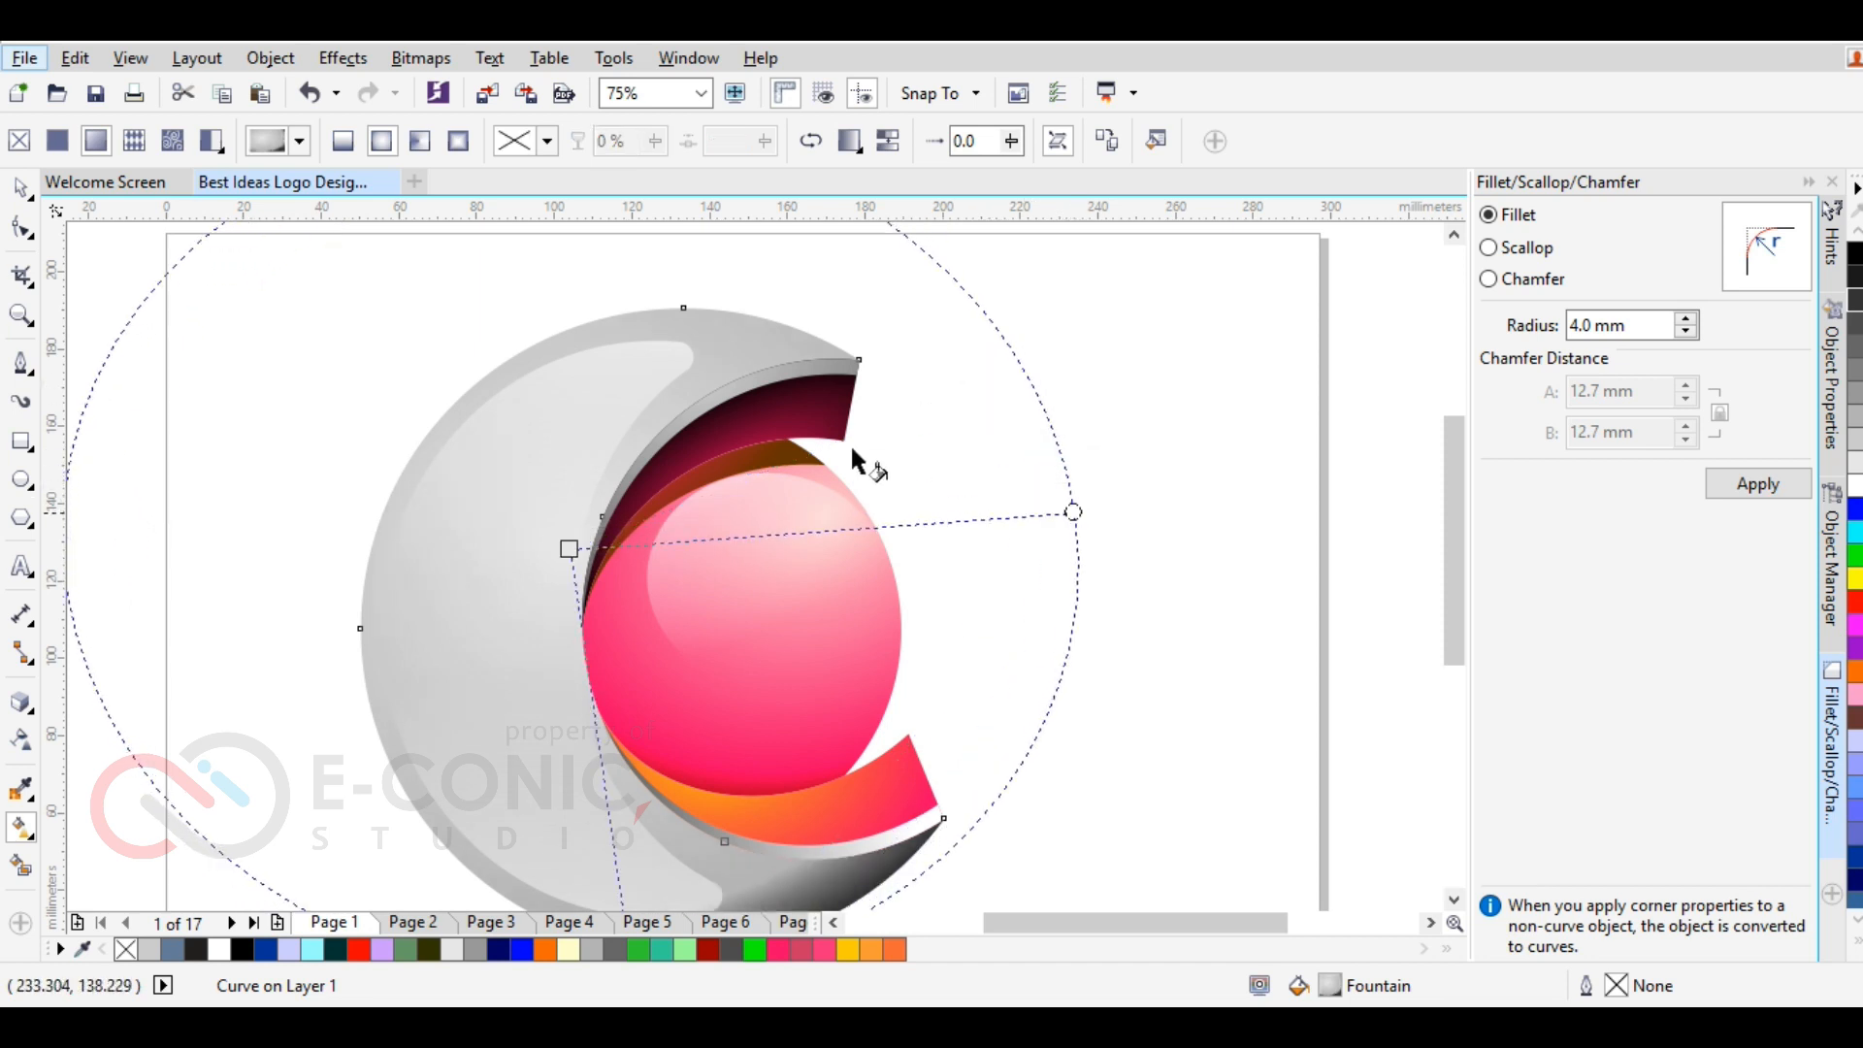
{"action": "scroll", "coordinate": [715, 657], "scroll_direction": "down", "scroll_amount": 2}
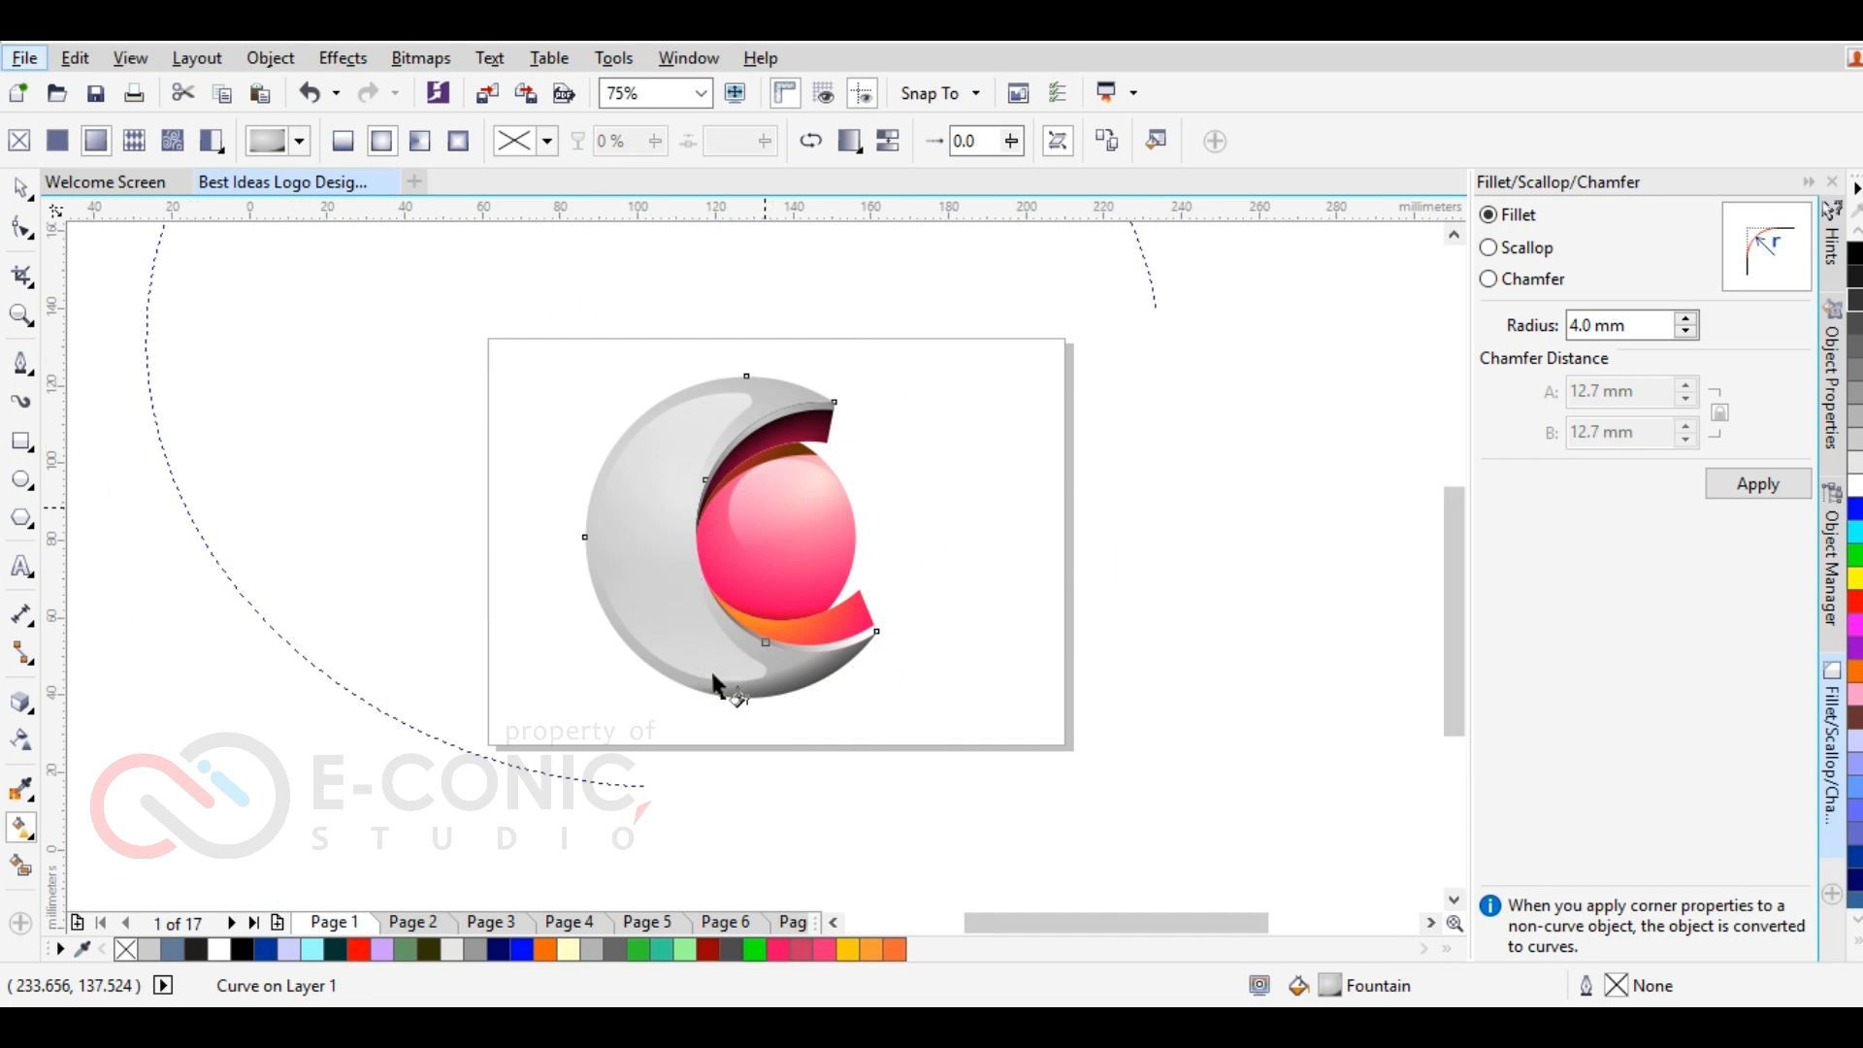
Shift the crescent gradient's dark end toward the lower left and pull the side handle down and outward
{"action": "scroll", "coordinate": [712, 661], "scroll_direction": "up", "scroll_amount": 2}
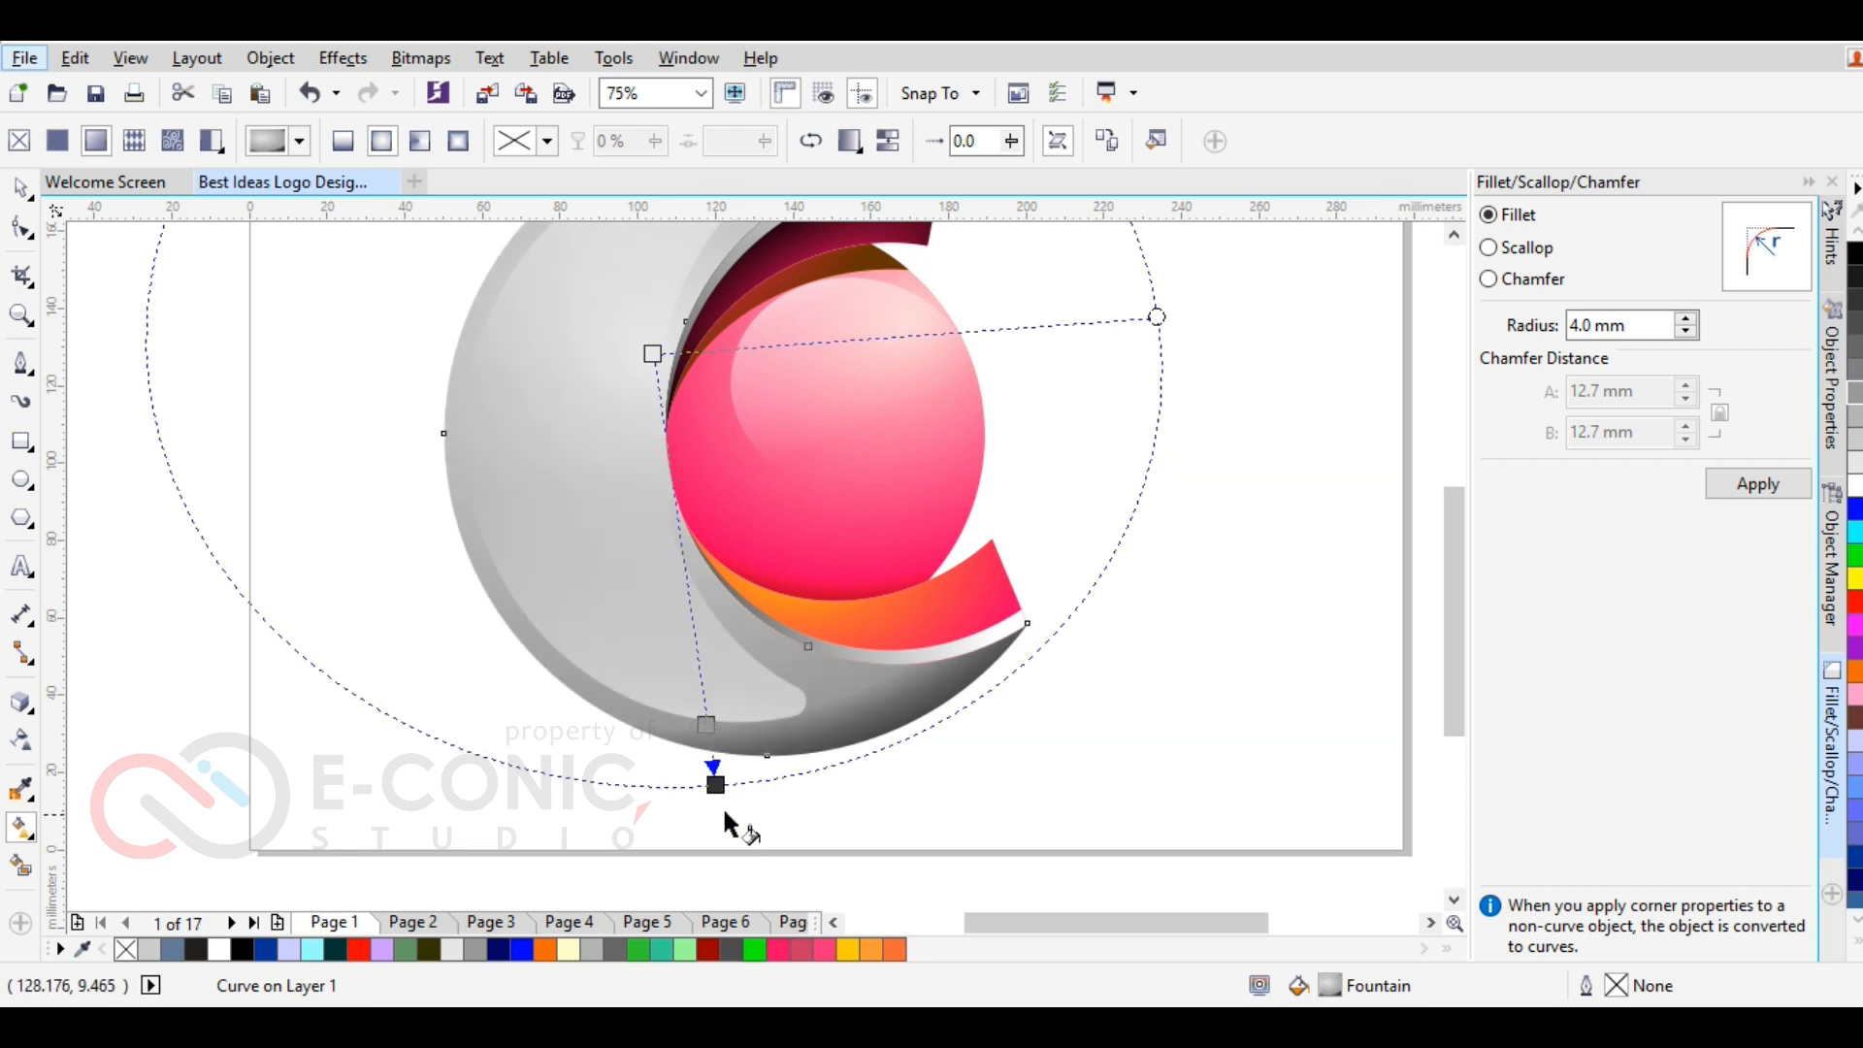
{"action": "left_click_drag", "start_coordinate": [715, 785], "coordinate": [632, 799]}
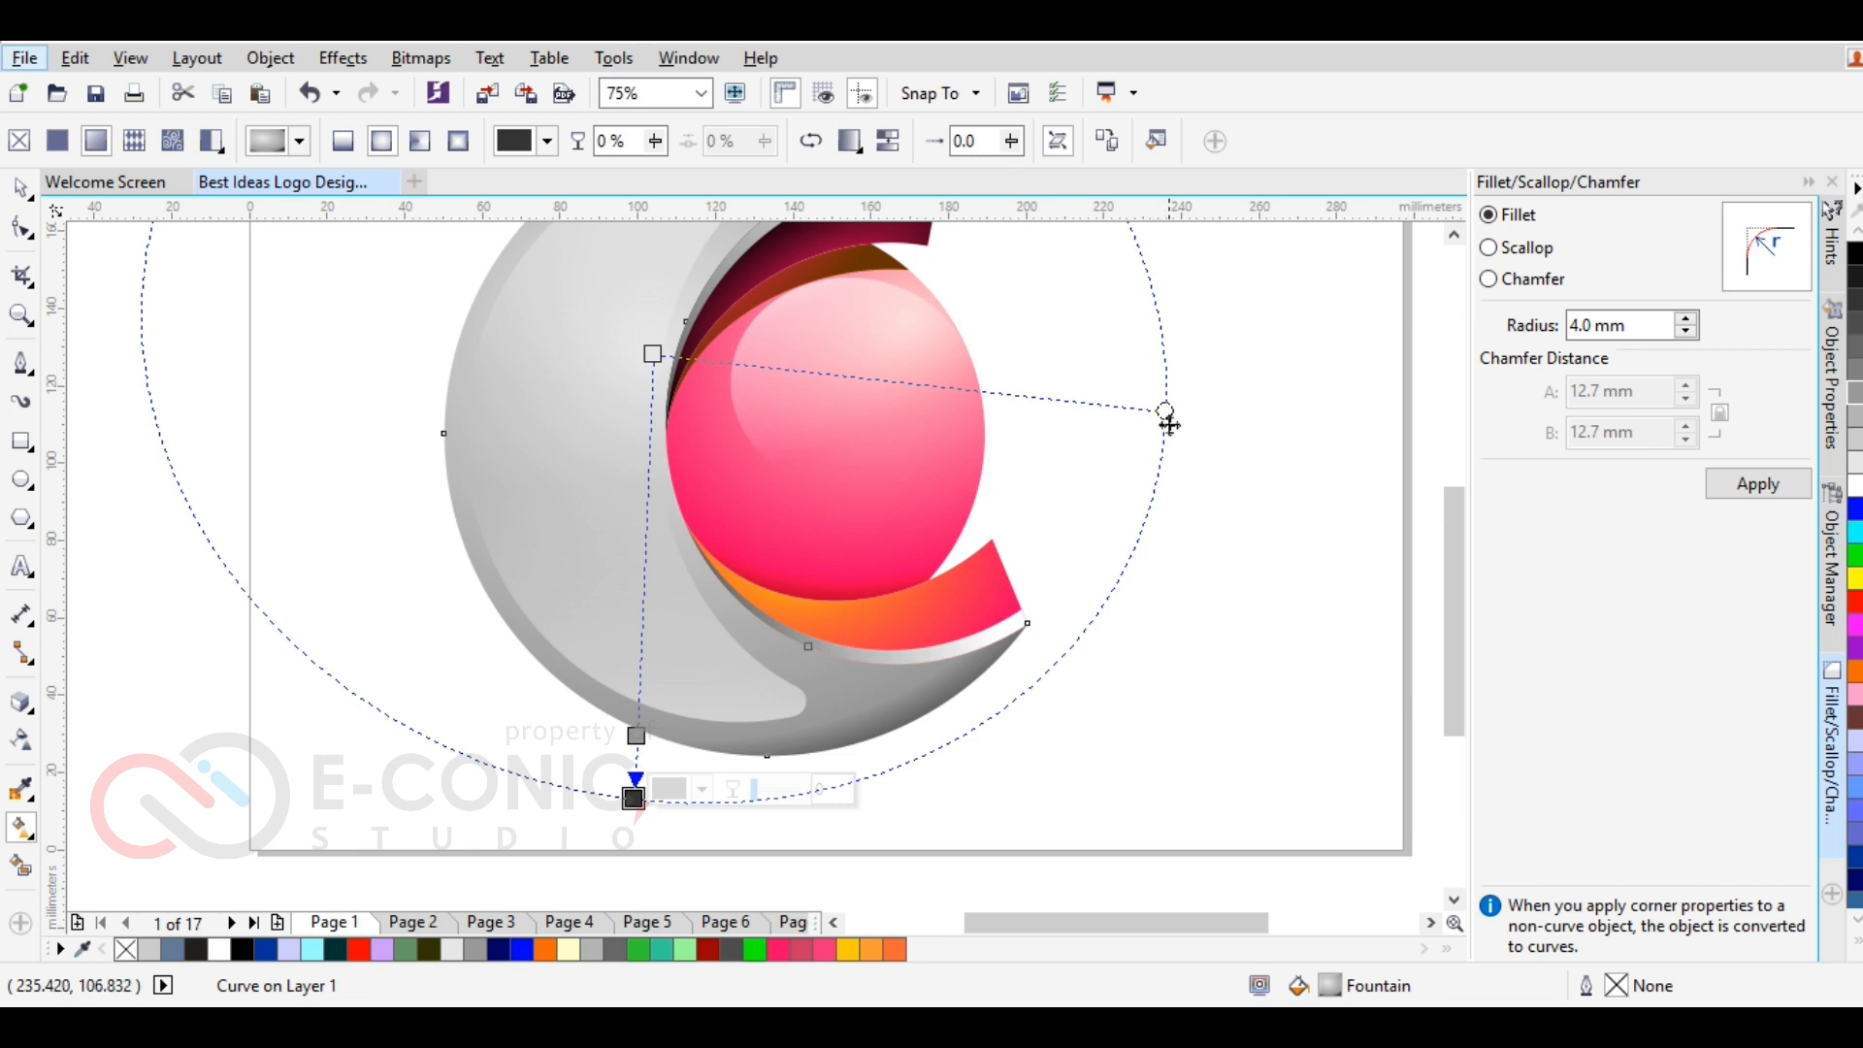
{"action": "left_click_drag", "start_coordinate": [1171, 414], "coordinate": [1189, 453]}
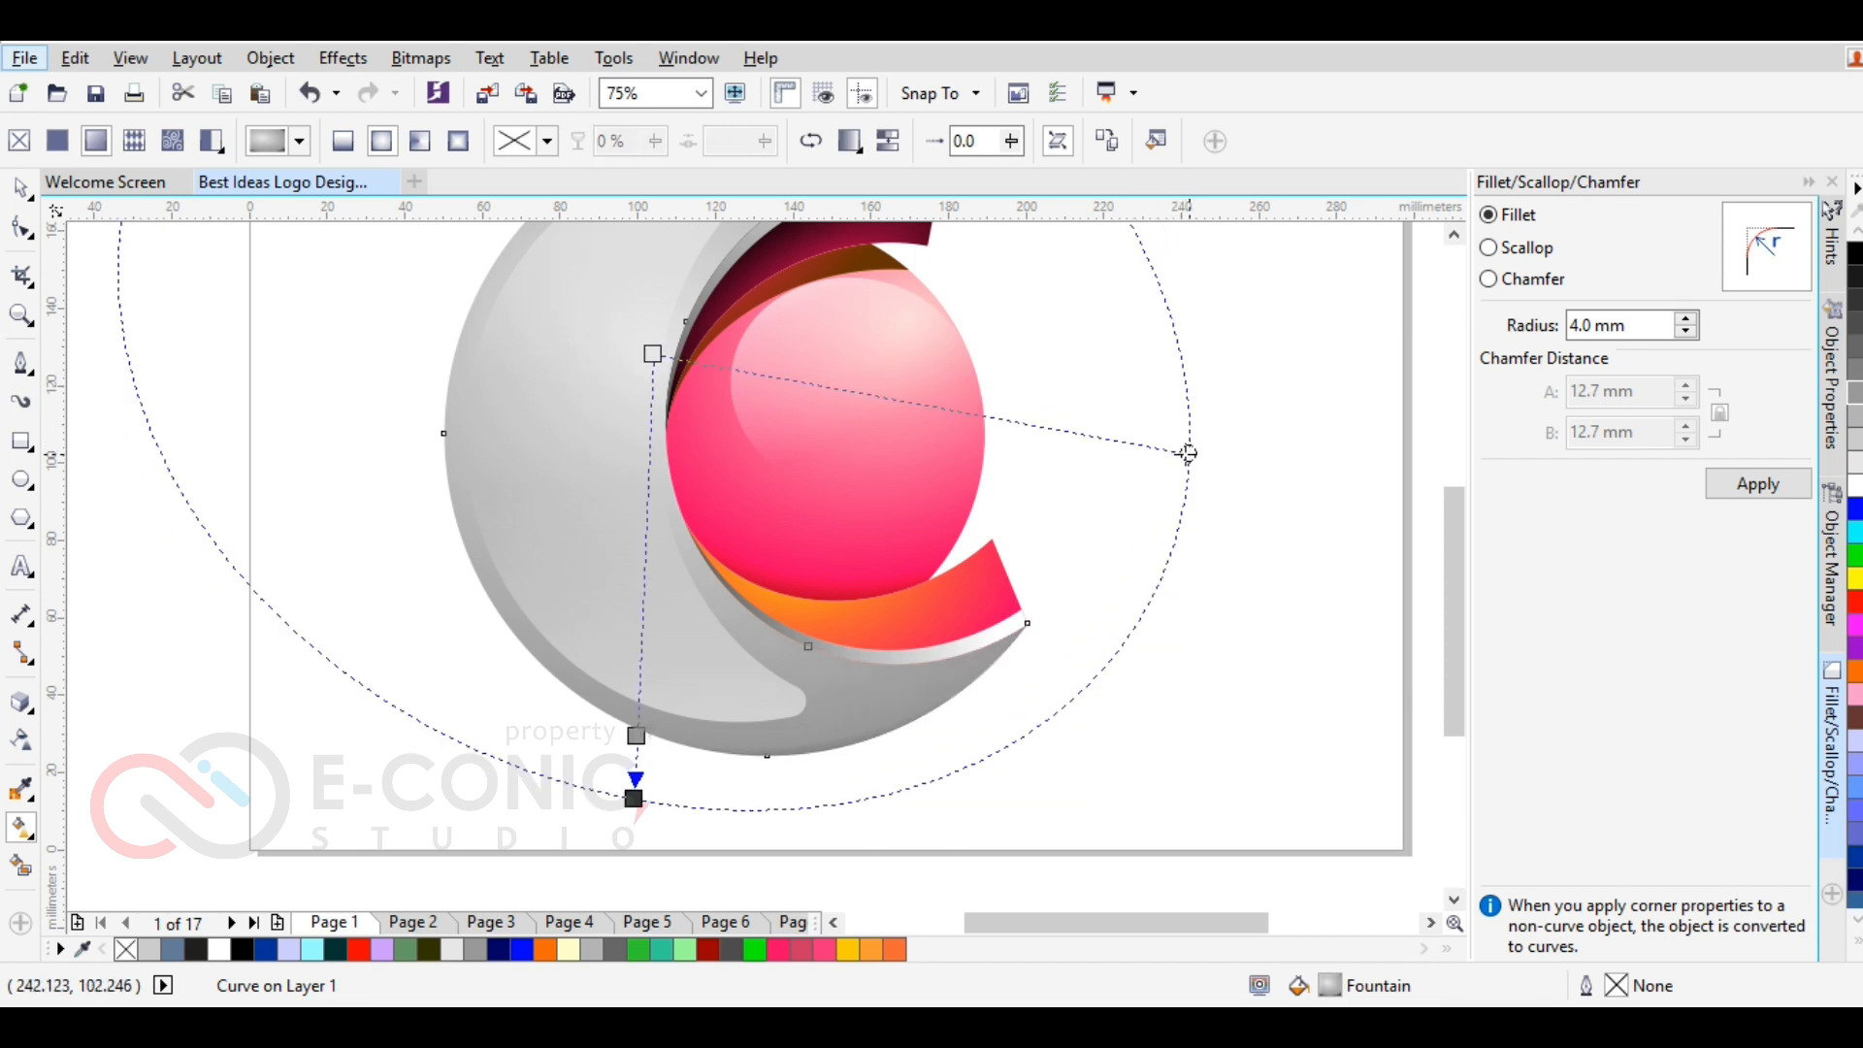
Raise the crescent gradient's light centre slightly and set its intermediate grey stop at 25%
{"action": "scroll", "coordinate": [927, 396], "scroll_direction": "down", "scroll_amount": 2}
{"action": "scroll", "coordinate": [878, 277], "scroll_direction": "up", "scroll_amount": 2}
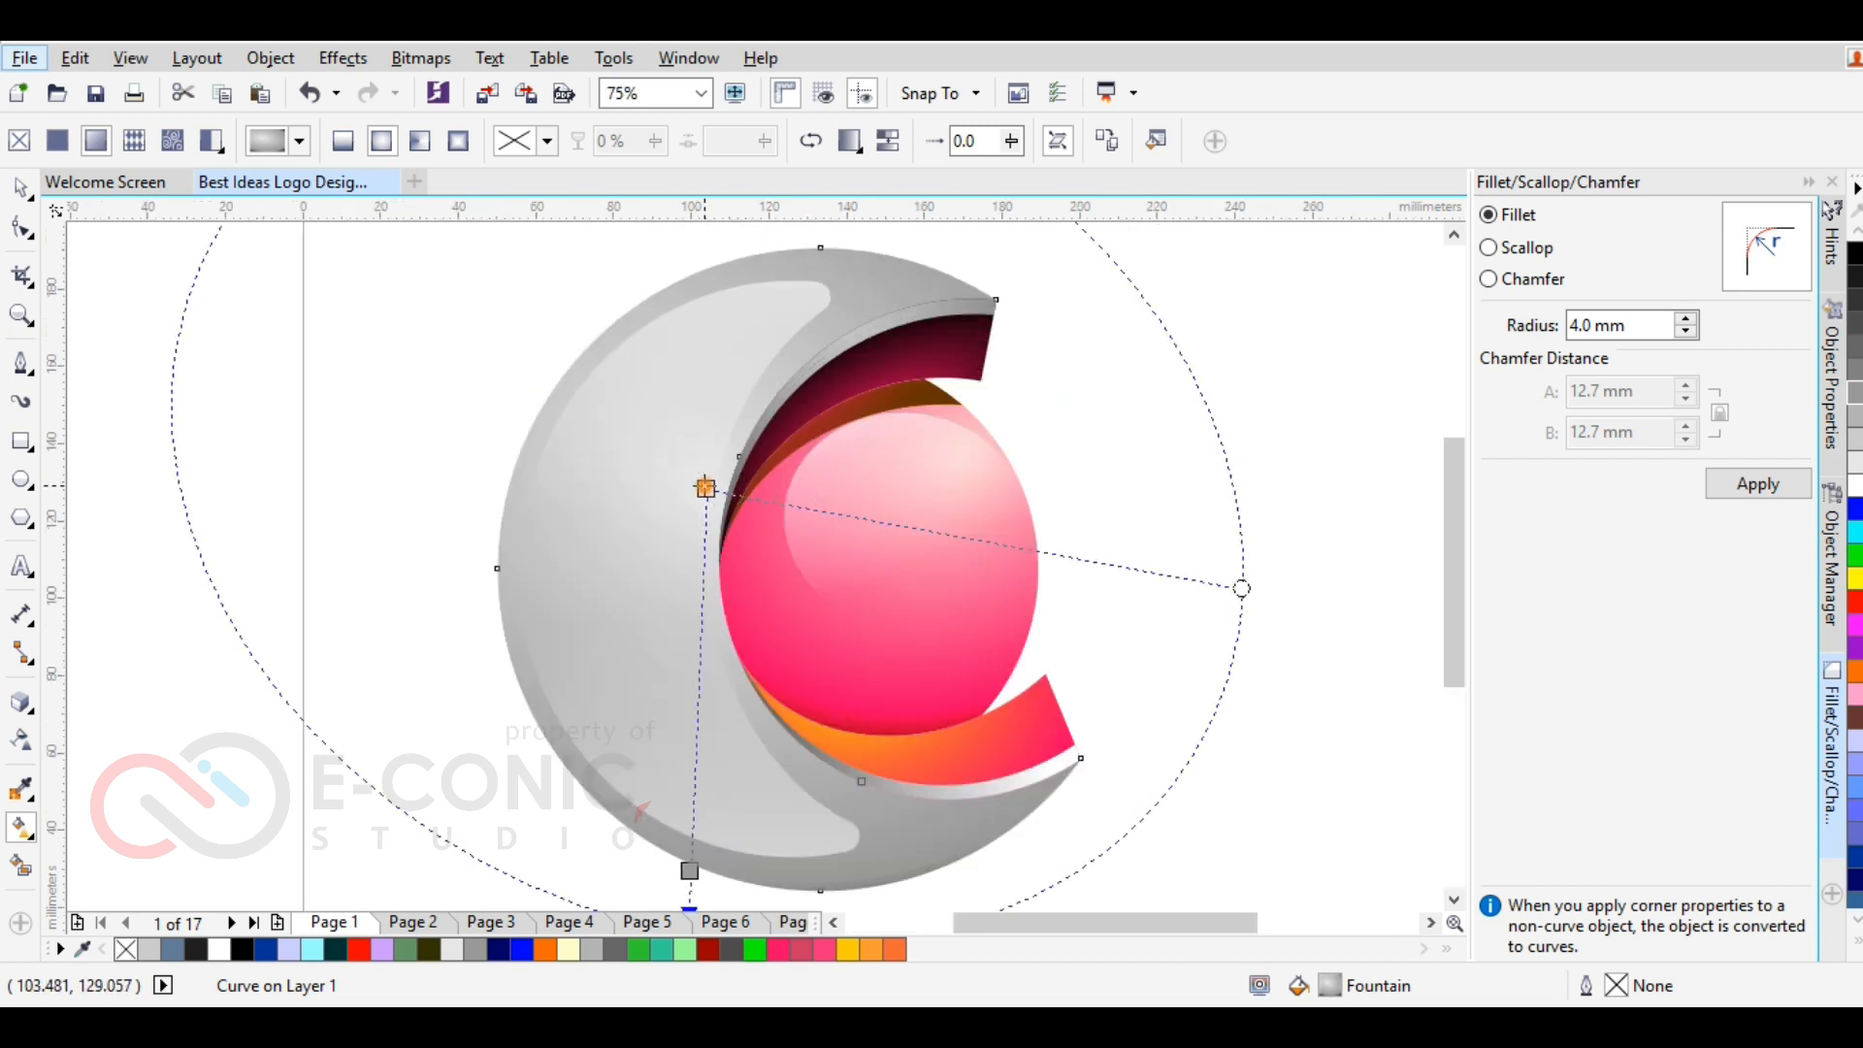
{"action": "left_click_drag", "start_coordinate": [706, 488], "coordinate": [712, 437]}
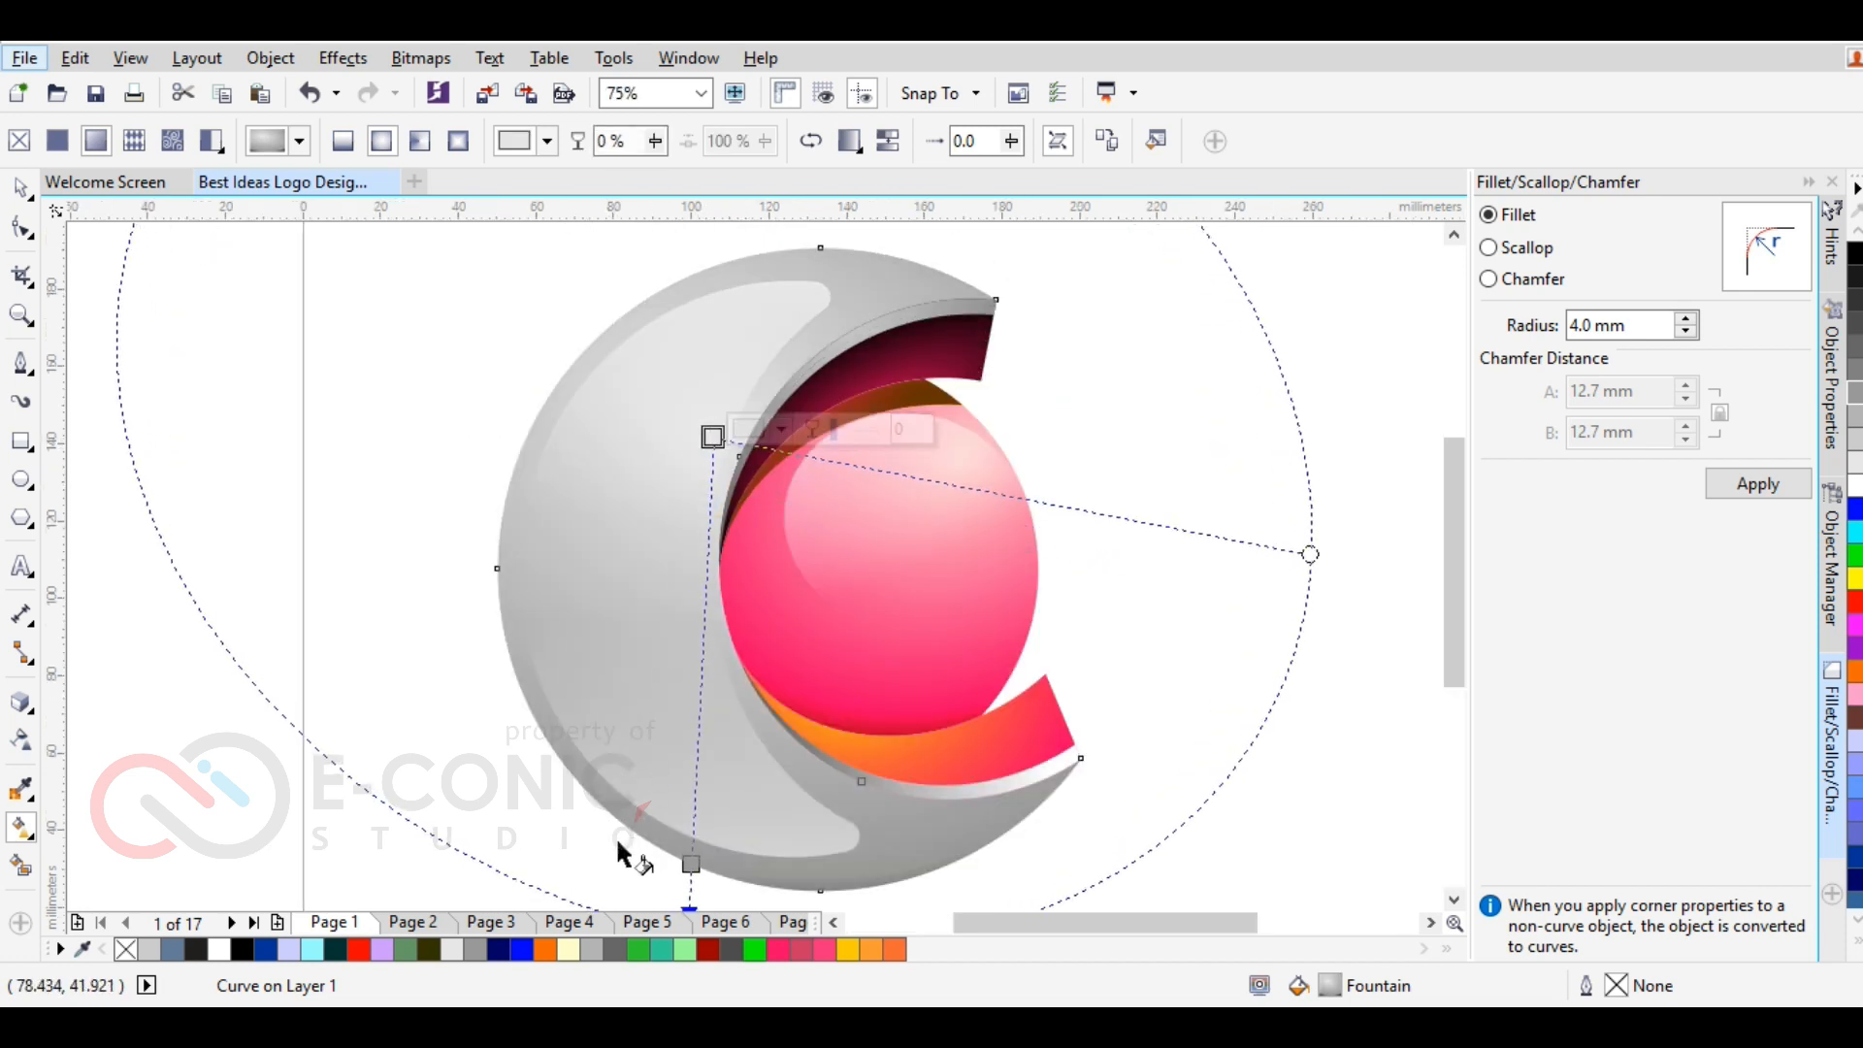
{"action": "left_click_drag", "start_coordinate": [684, 863], "coordinate": [692, 809]}
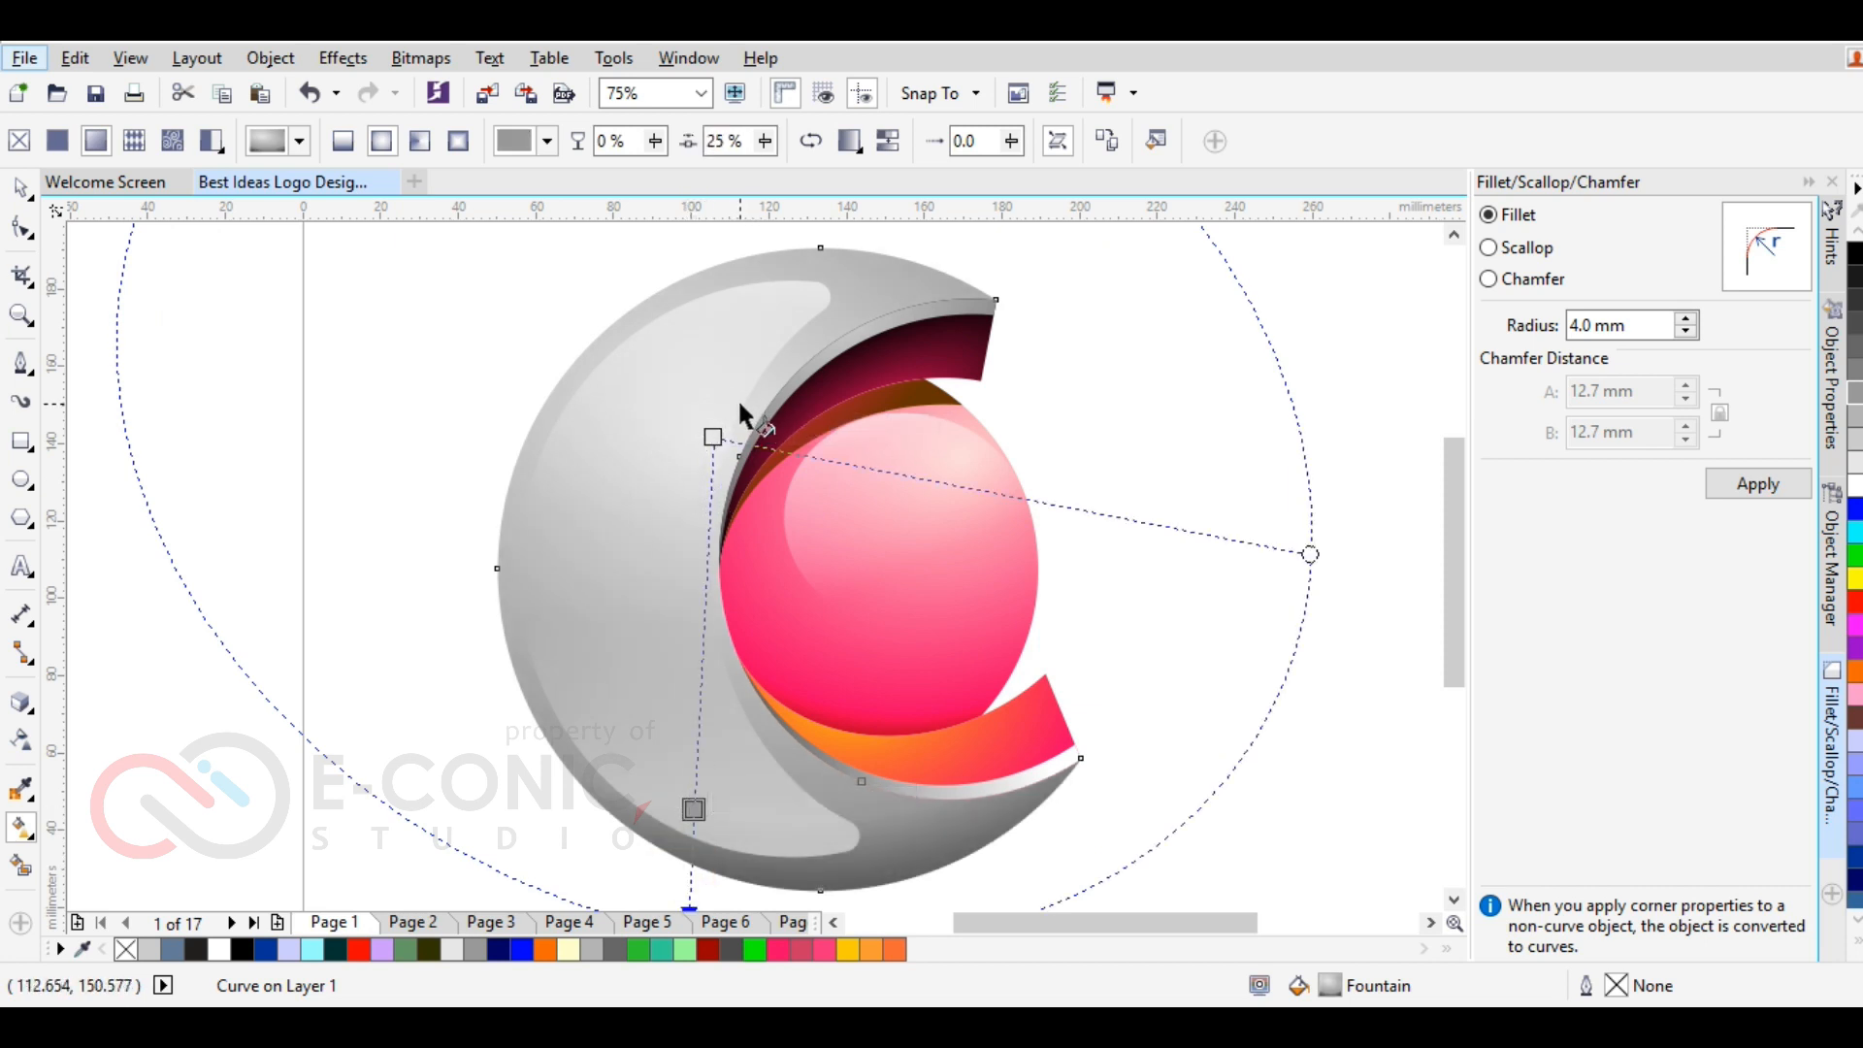
Lighten the crescent gradient's intermediate and end greys, and shift the intermediate stop to 23%
{"action": "scroll", "coordinate": [821, 597], "scroll_direction": "down", "scroll_amount": 2}
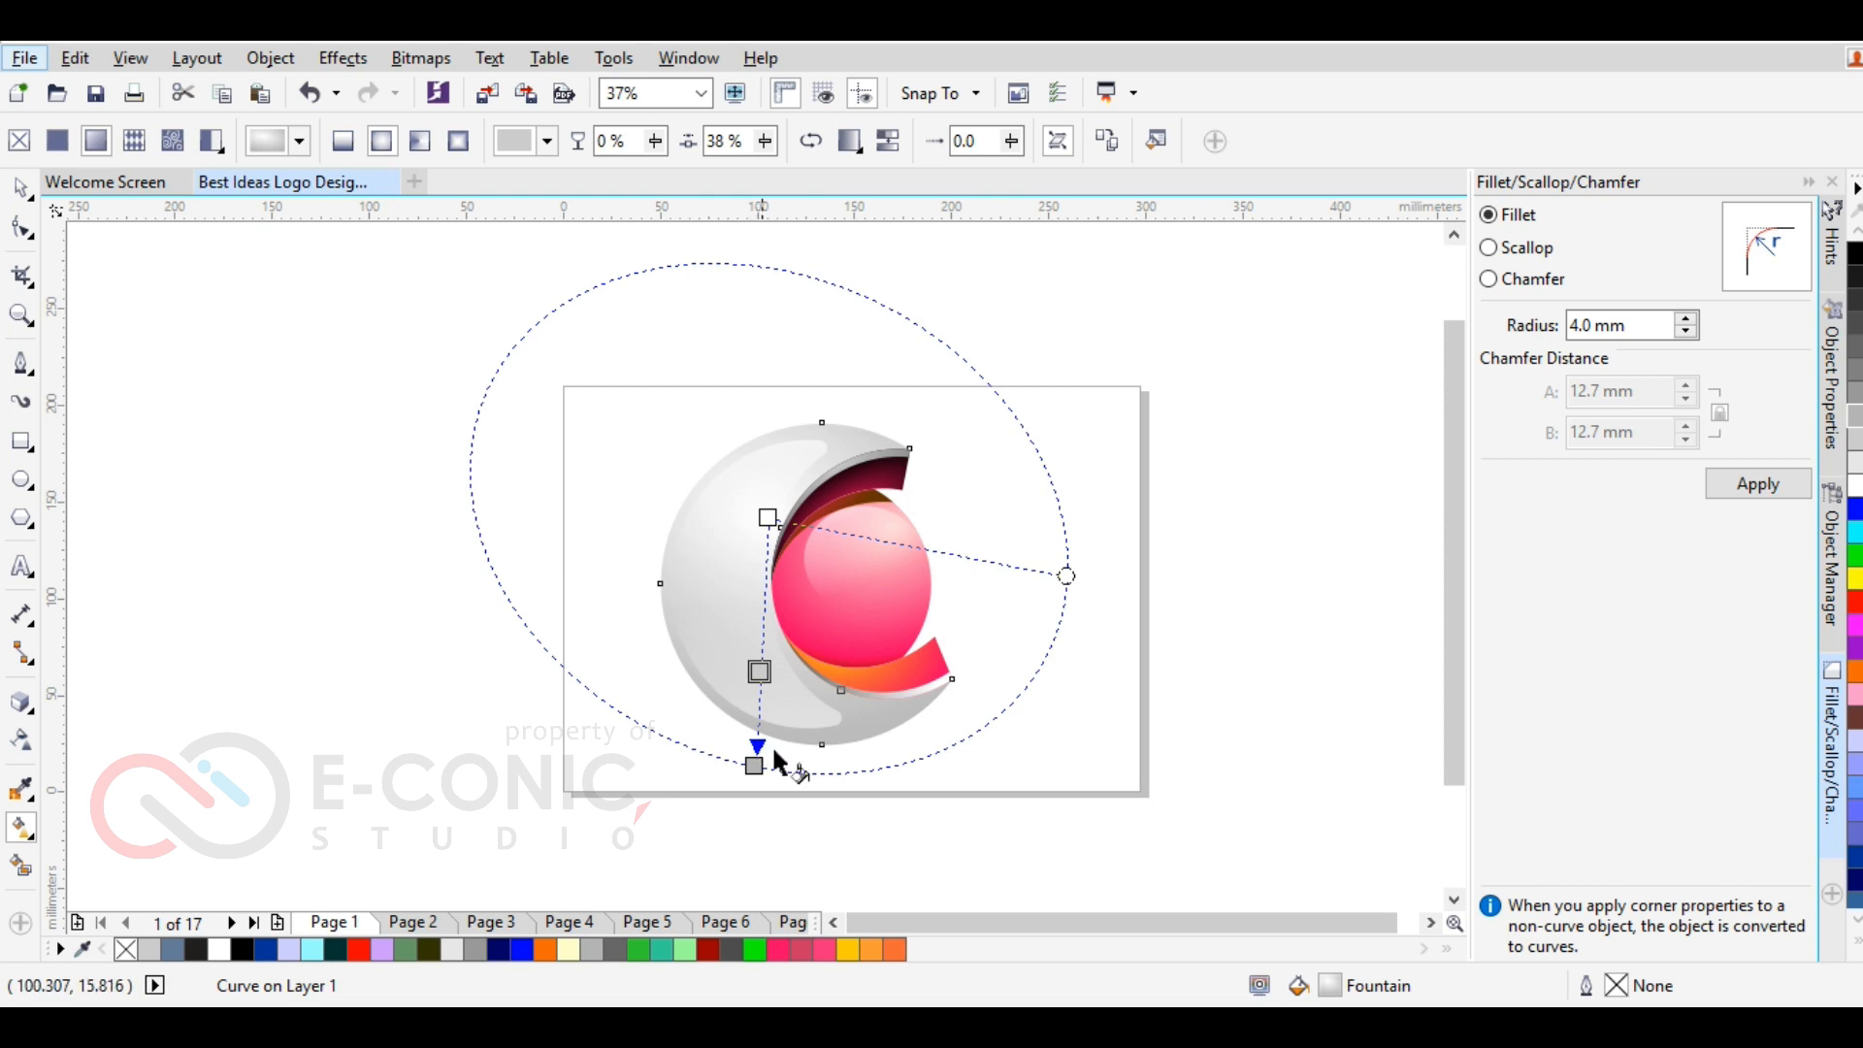
{"action": "scroll", "coordinate": [773, 755], "scroll_direction": "up", "scroll_amount": 2}
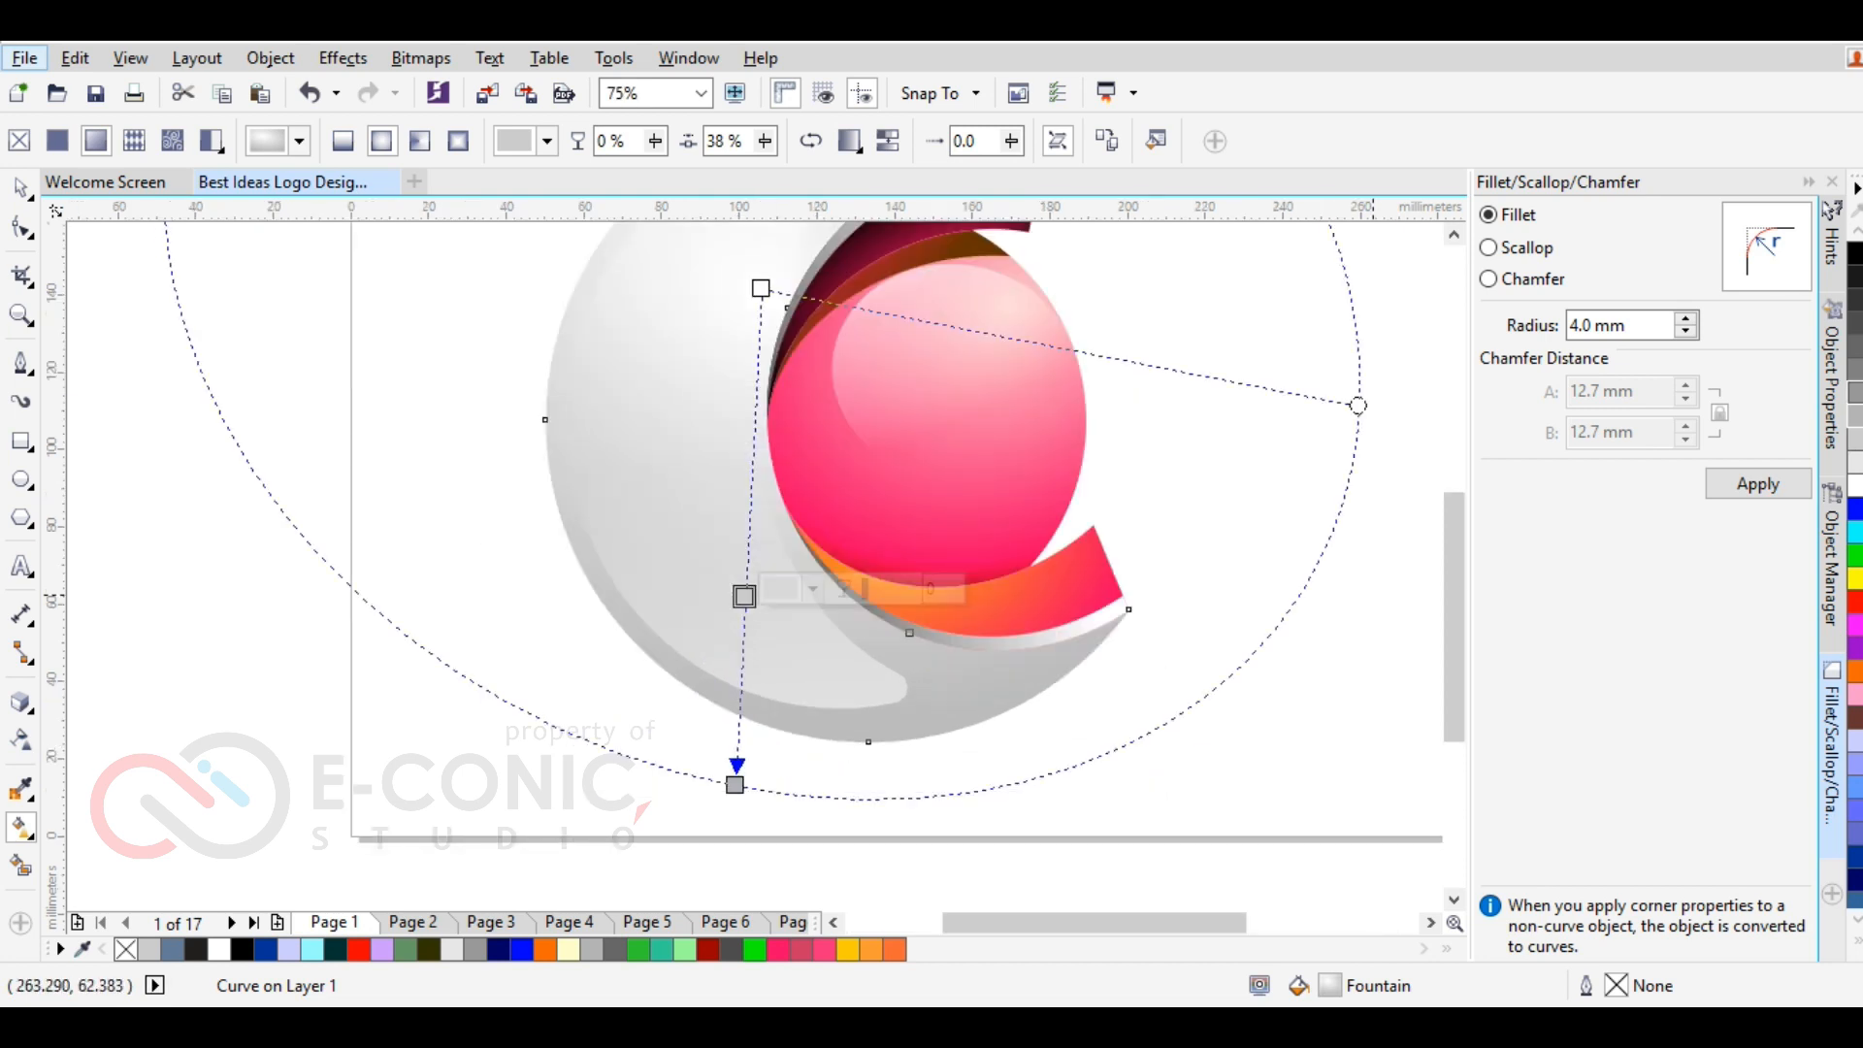
{"action": "left_click", "coordinate": [737, 787]}
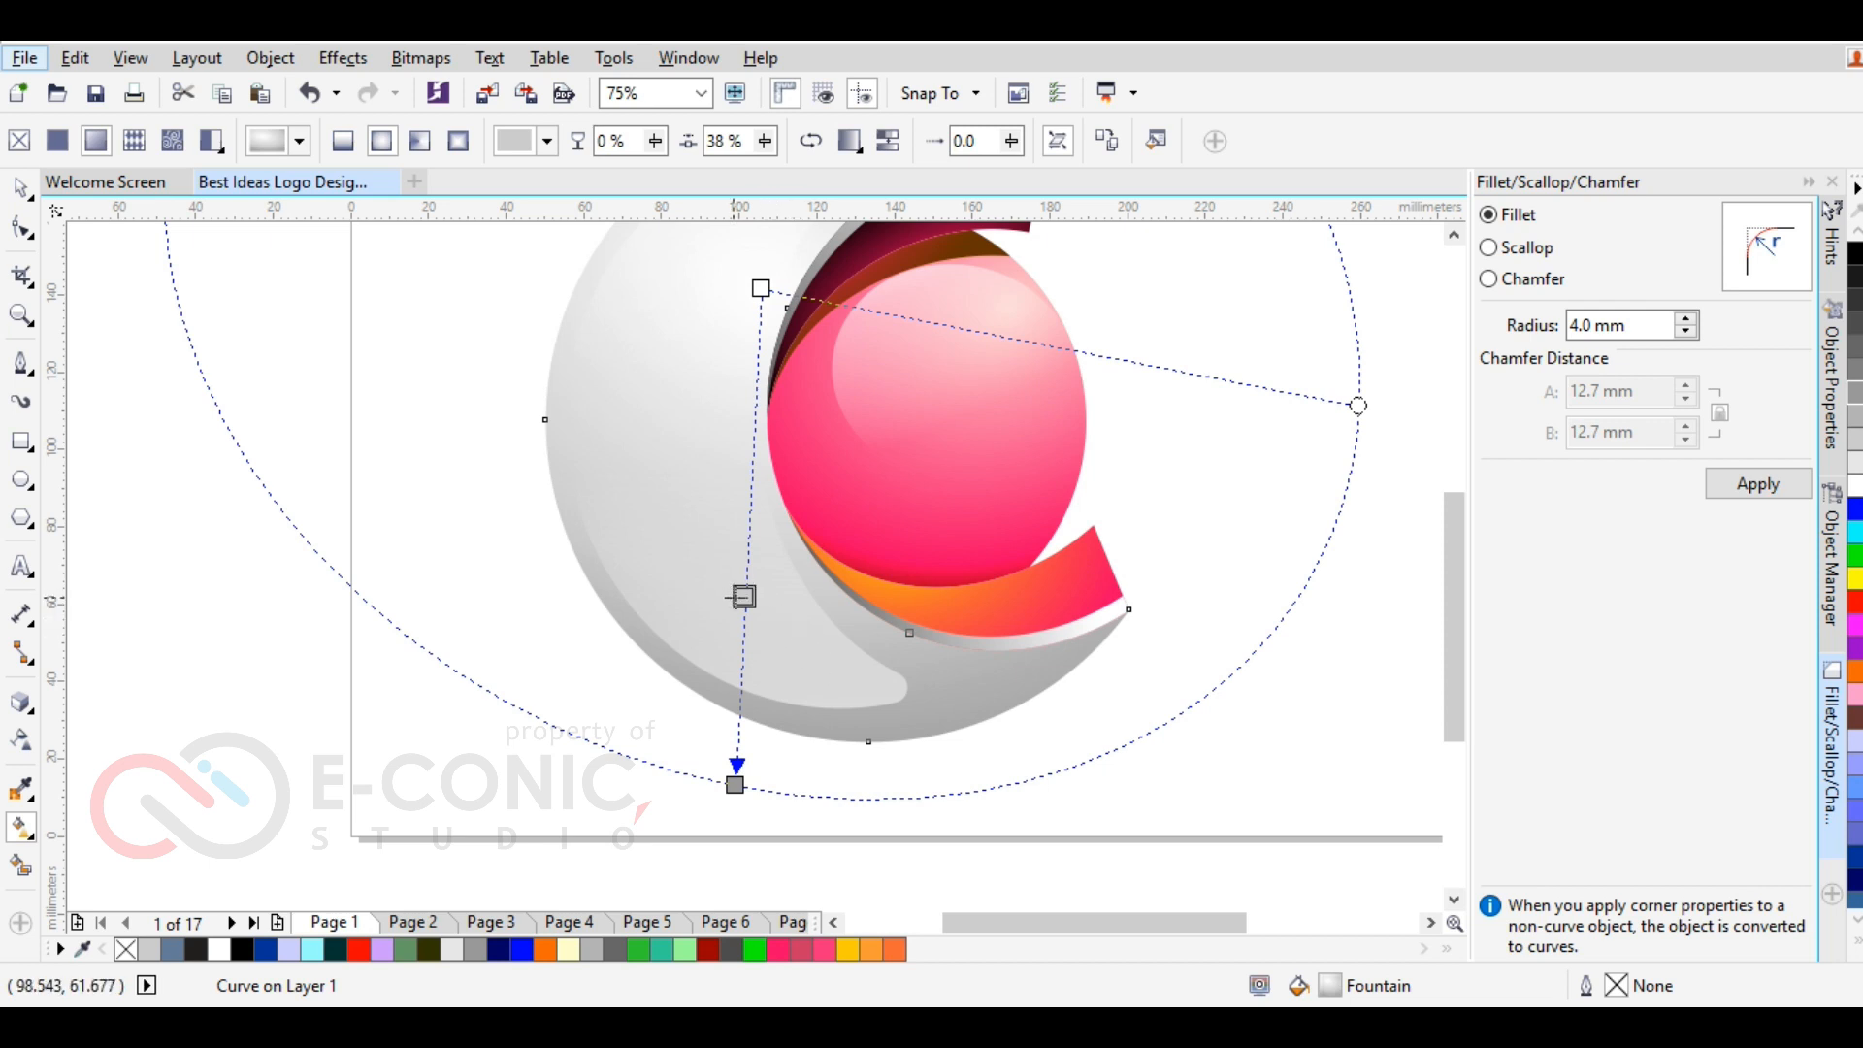
{"action": "left_click_drag", "start_coordinate": [744, 597], "coordinate": [740, 669]}
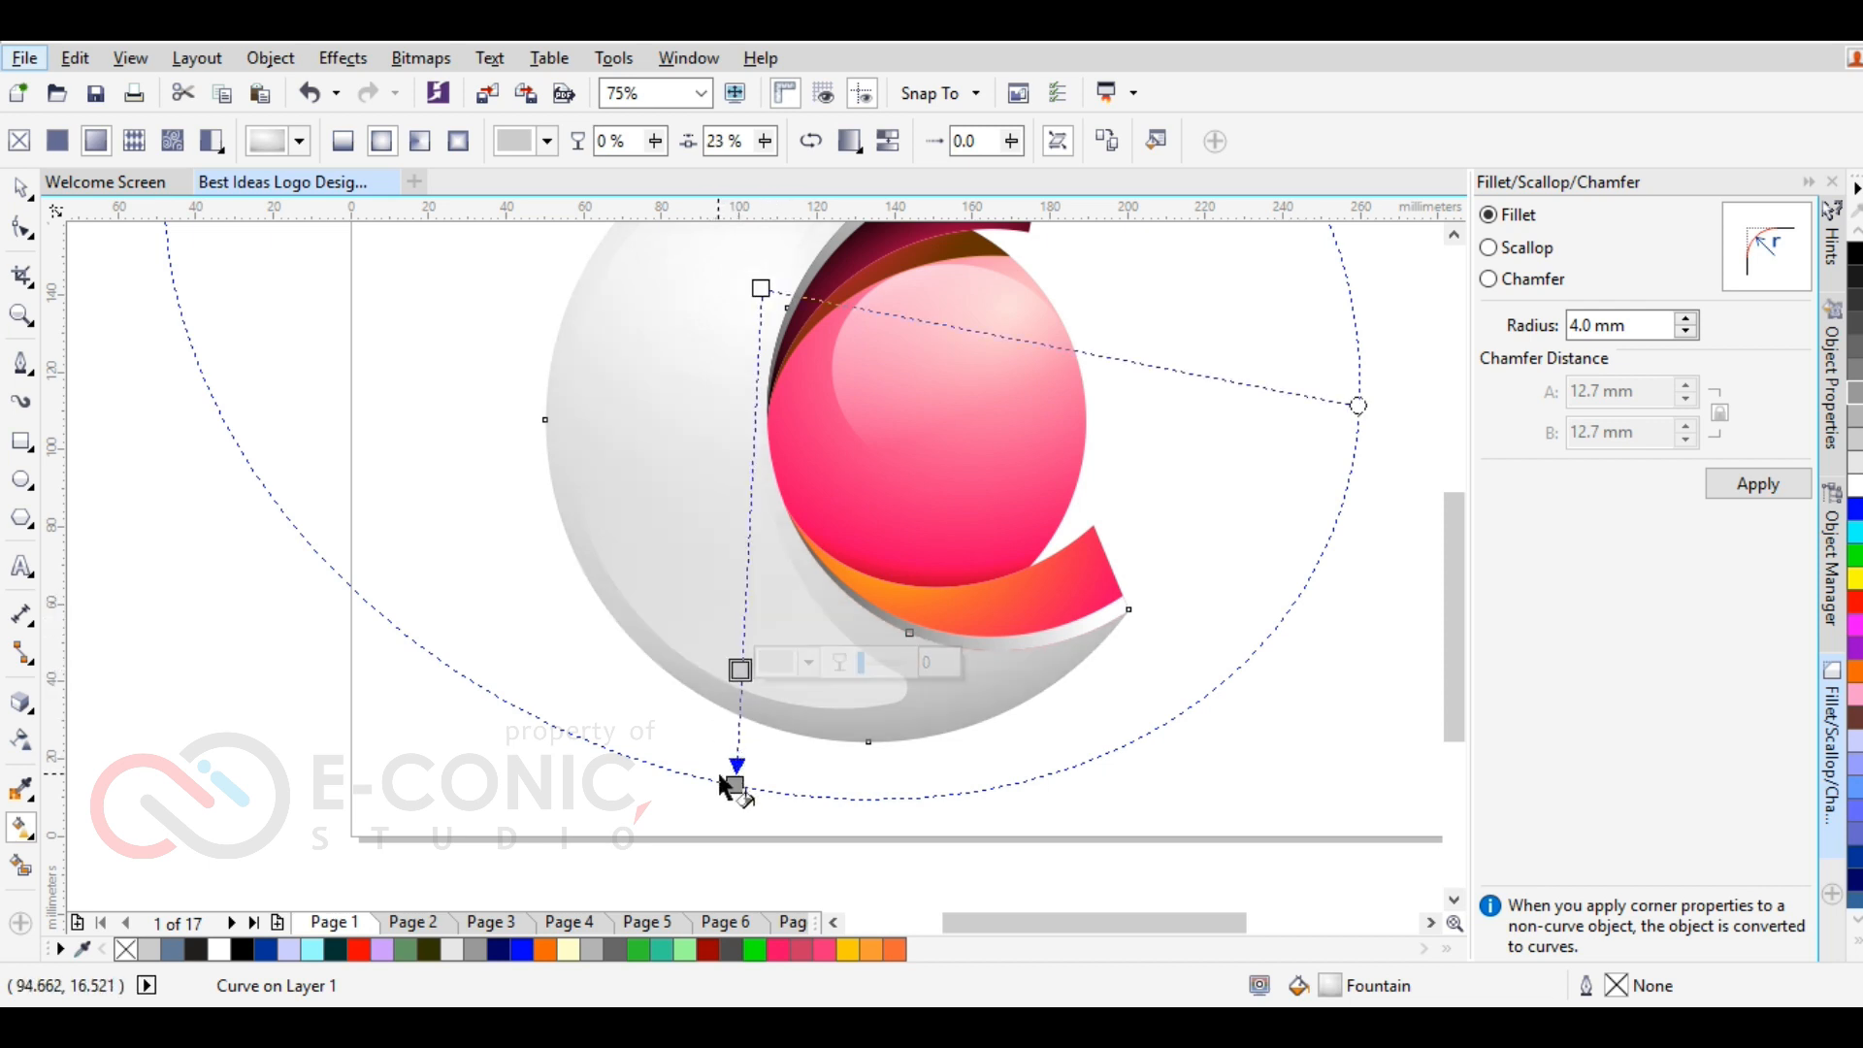
Pull the crescent gradient's end stop up and to the left, and draw its side handle inward to narrow the ellipse
{"action": "left_click_drag", "start_coordinate": [735, 782], "coordinate": [705, 754]}
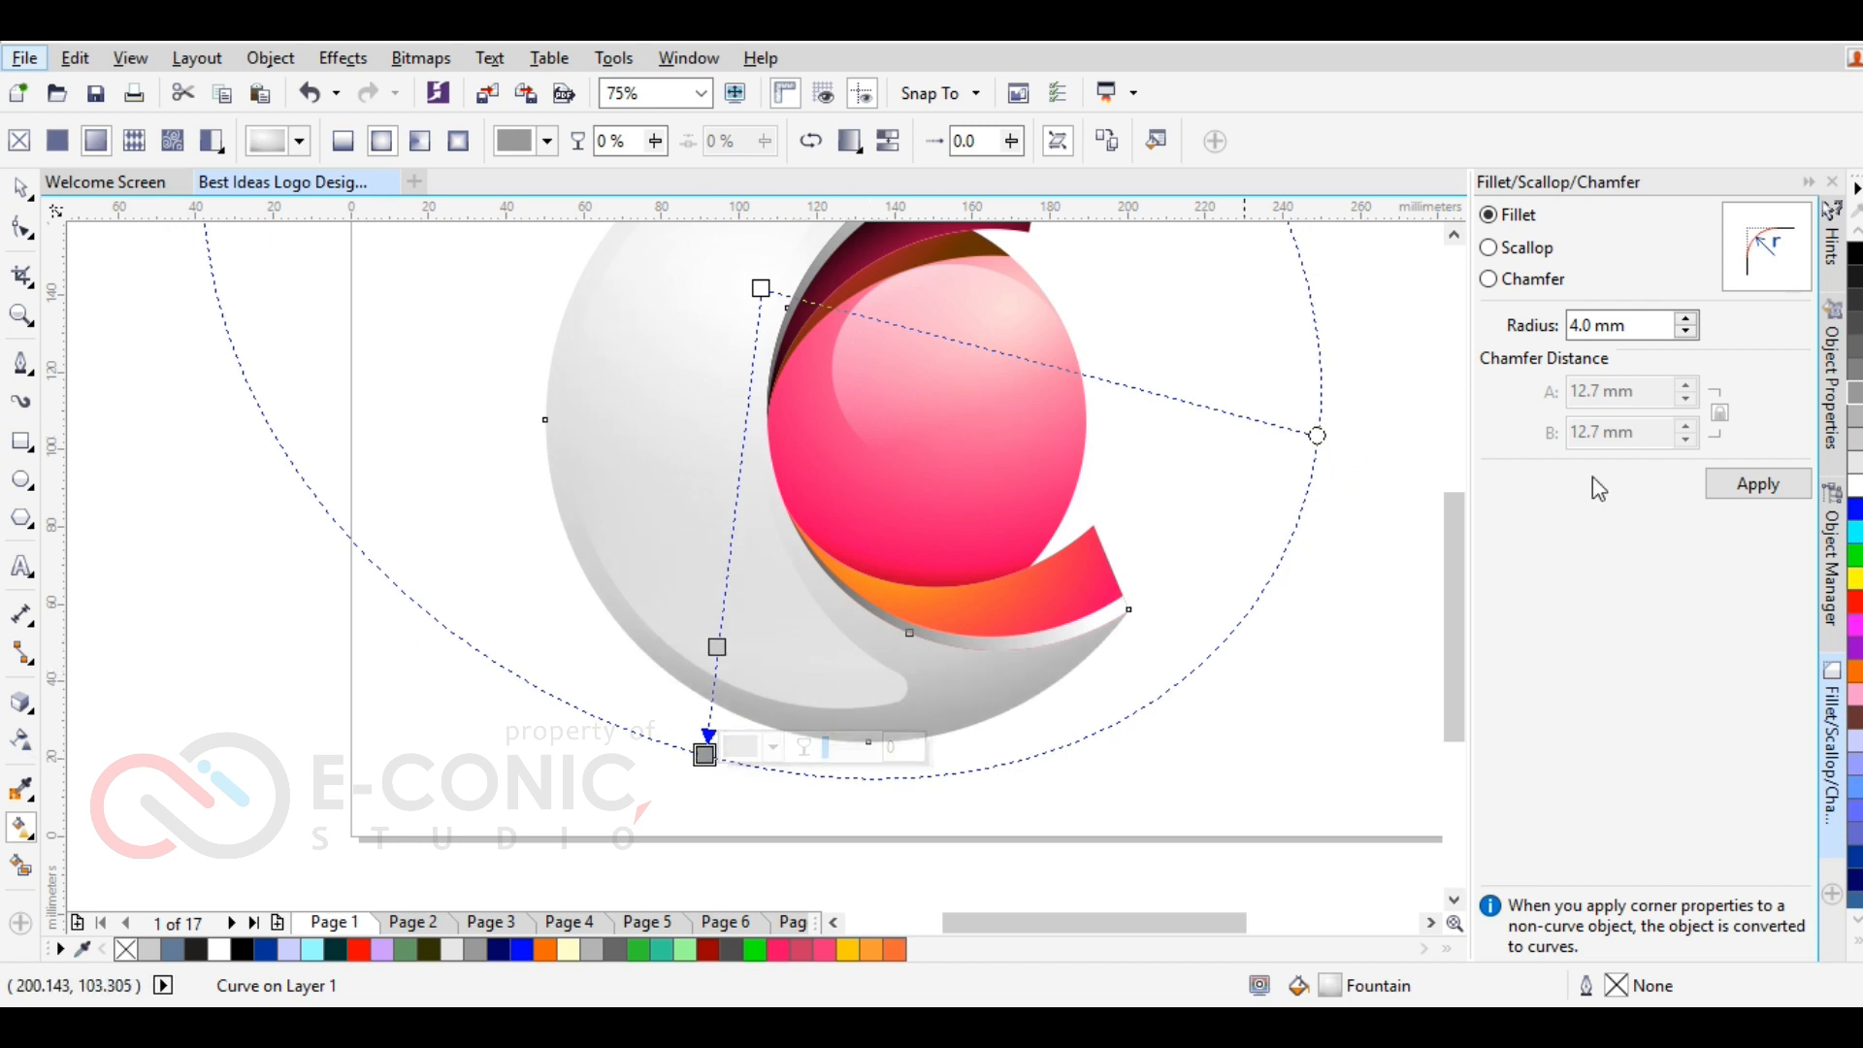
{"action": "mouse_move", "coordinate": [1317, 435]}
{"action": "left_mouse_down"}
{"action": "mouse_move", "coordinate": [1337, 406]}
{"action": "mouse_move", "coordinate": [1343, 504]}
{"action": "mouse_move", "coordinate": [1220, 462]}
{"action": "left_mouse_up"}
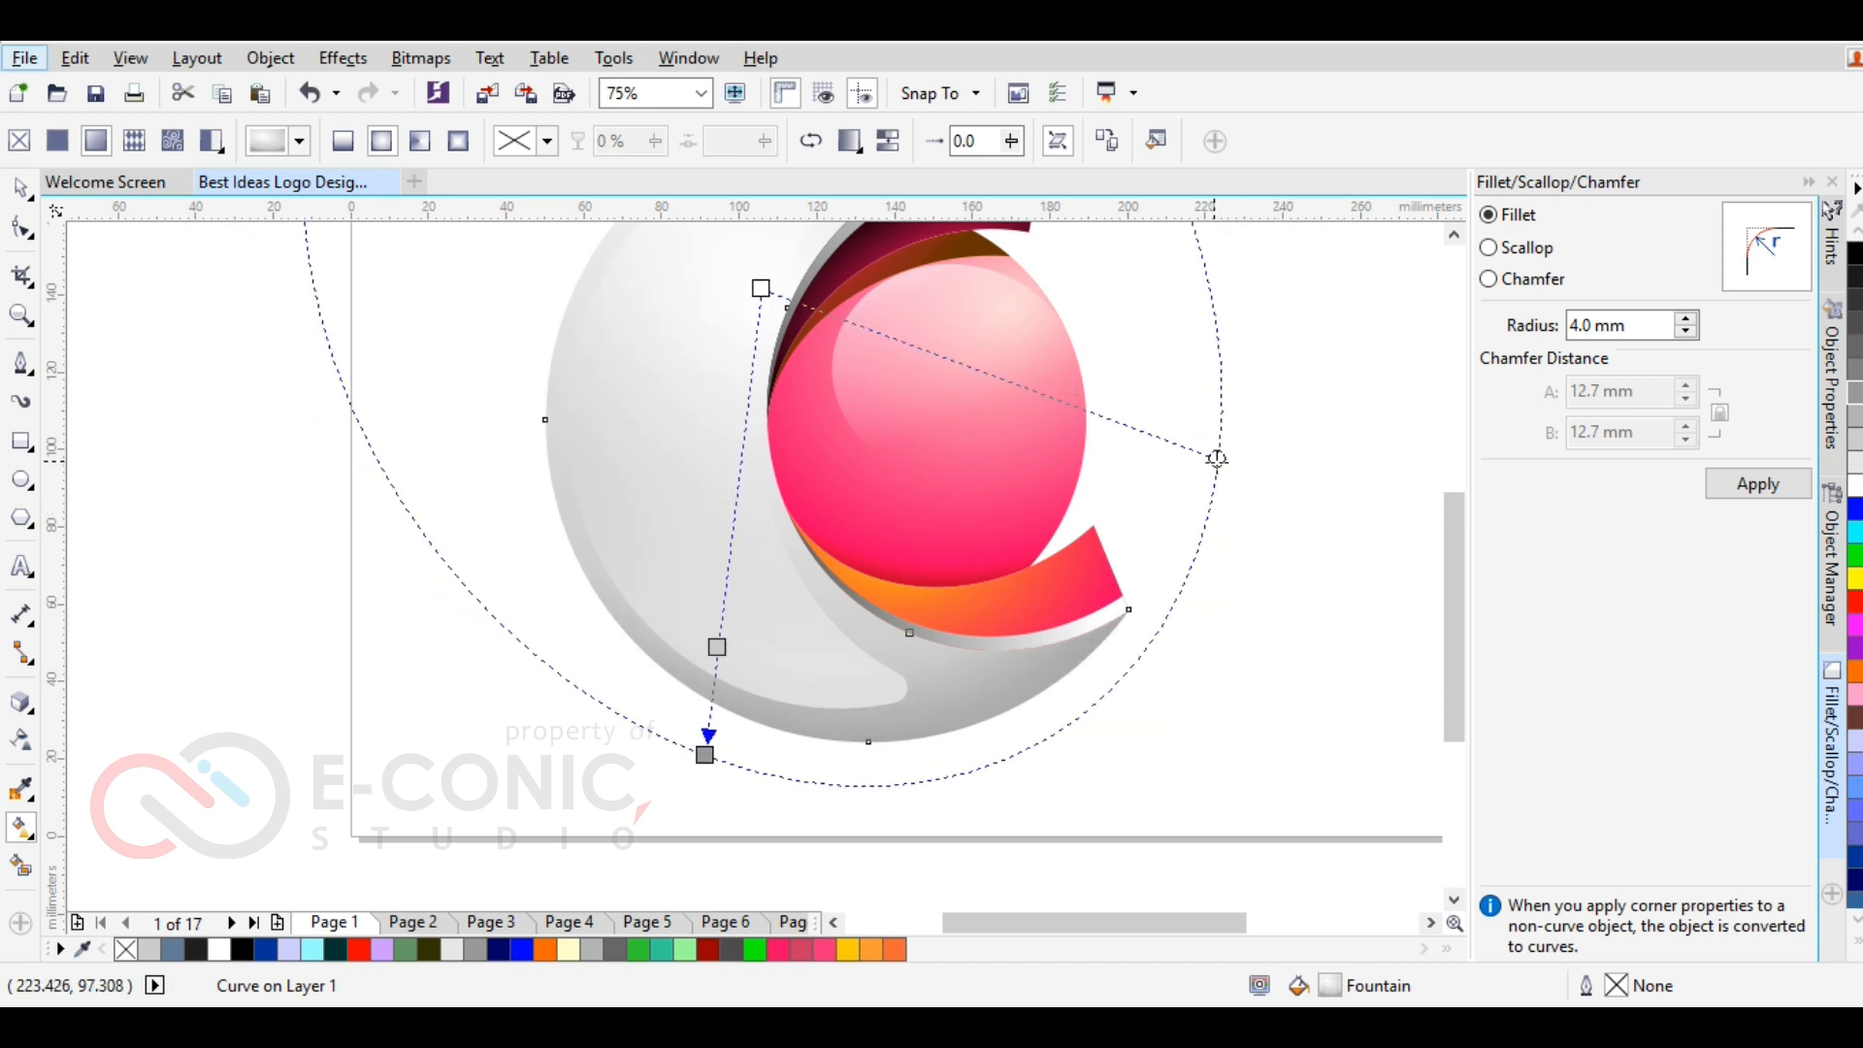
{"action": "scroll", "coordinate": [1315, 508], "scroll_direction": "down", "scroll_amount": 1}
{"action": "scroll", "coordinate": [1213, 346], "scroll_direction": "up", "scroll_amount": 1}
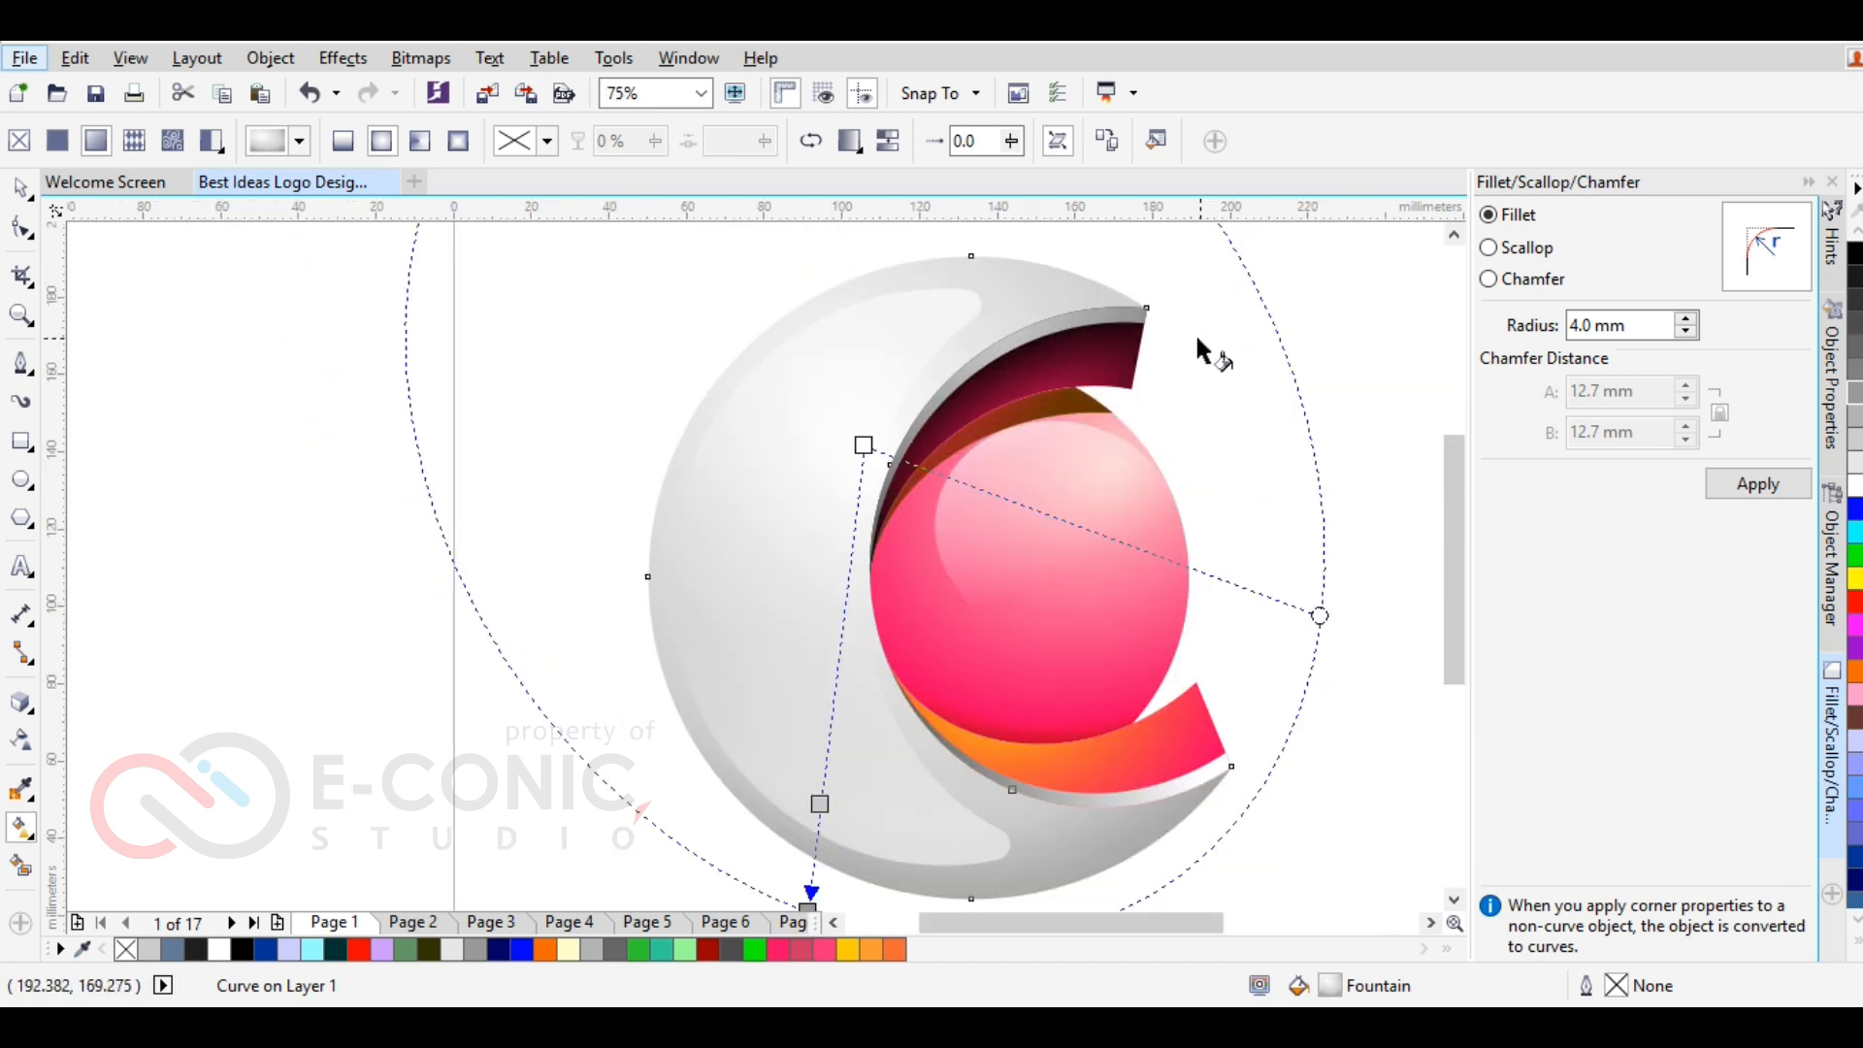
{"action": "key", "text": "z"}
{"action": "key", "text": "F4"}
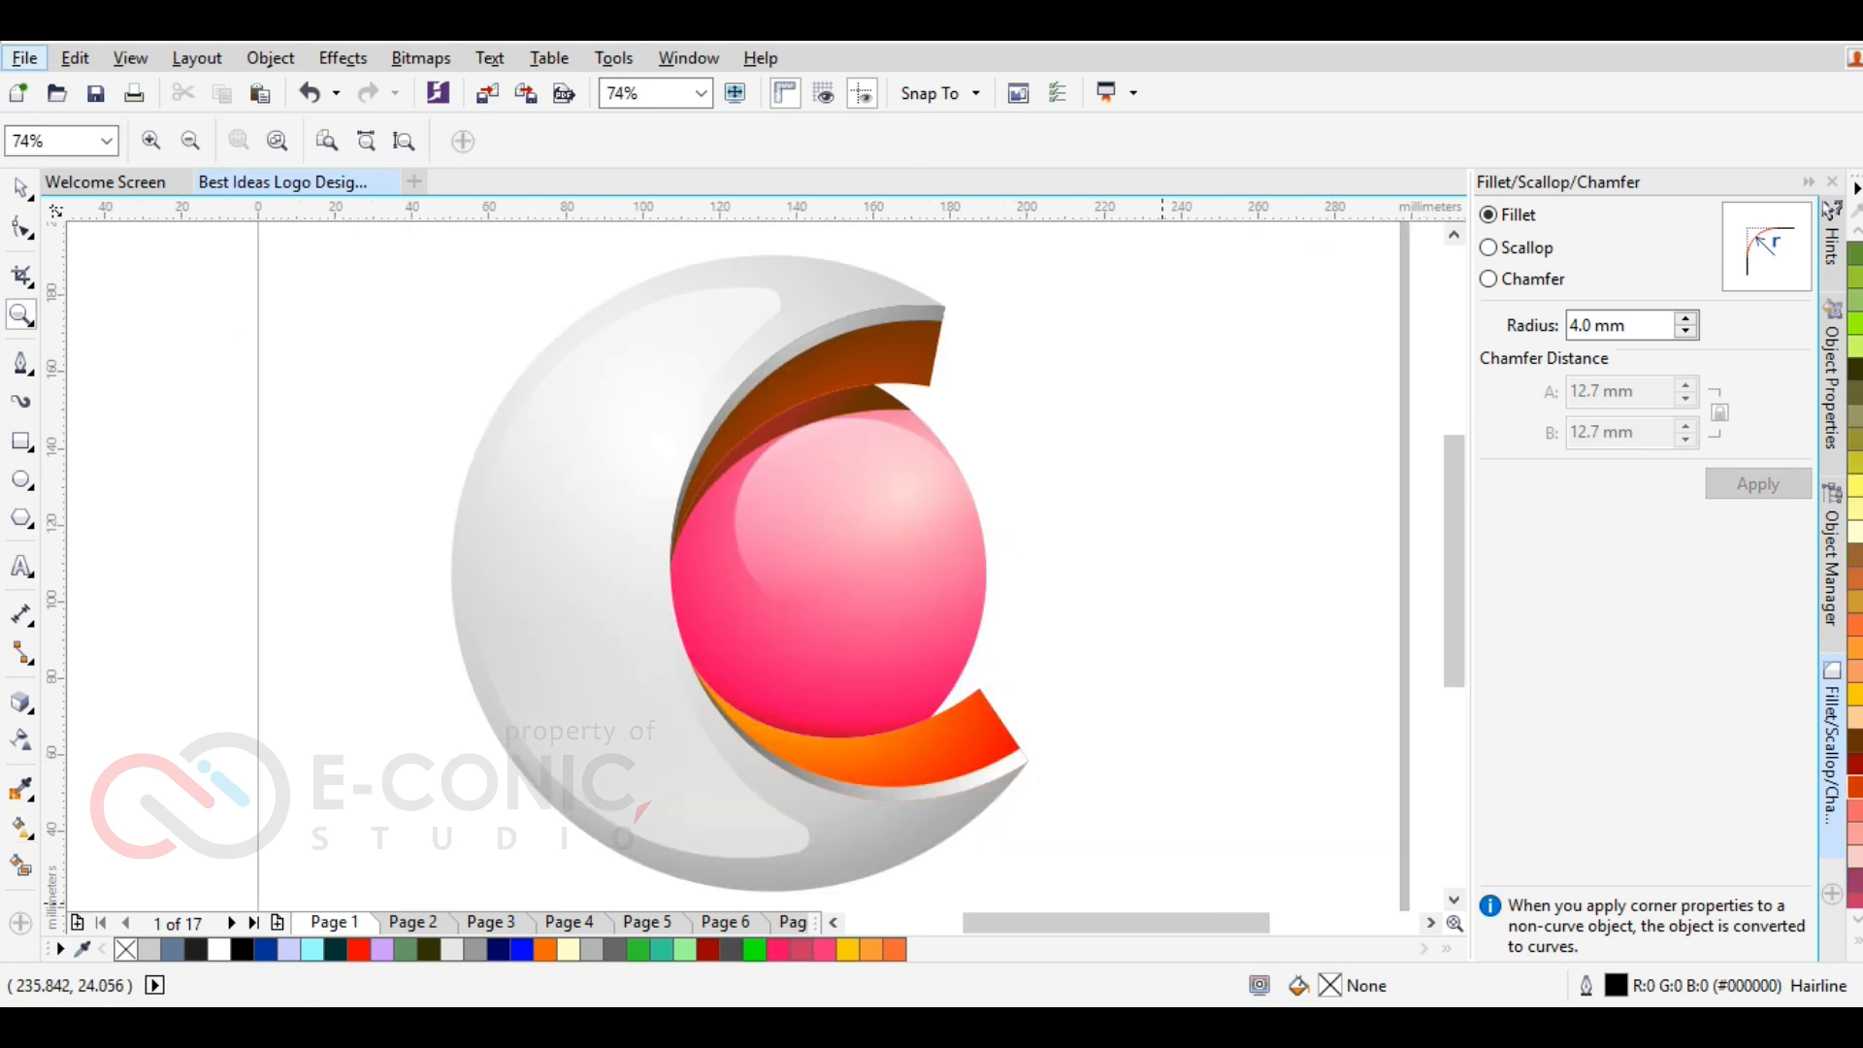